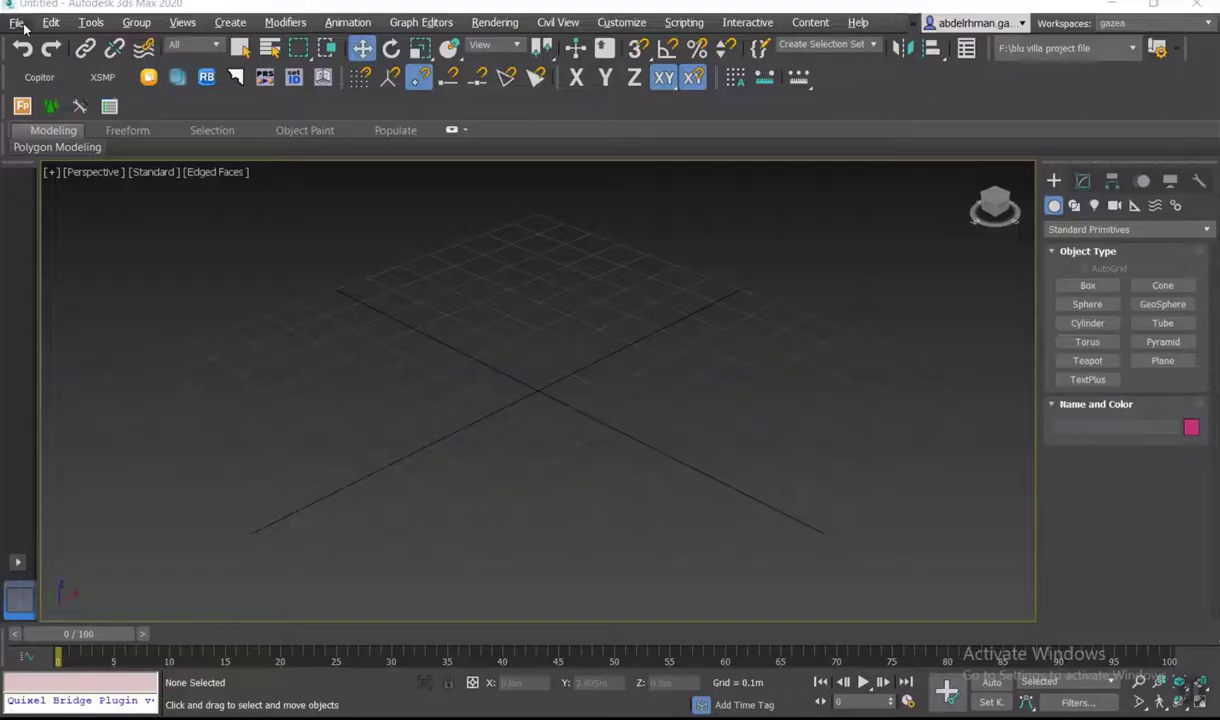
# - Open the File menu of the empty Untitled scene
pyautogui.click(16, 22)
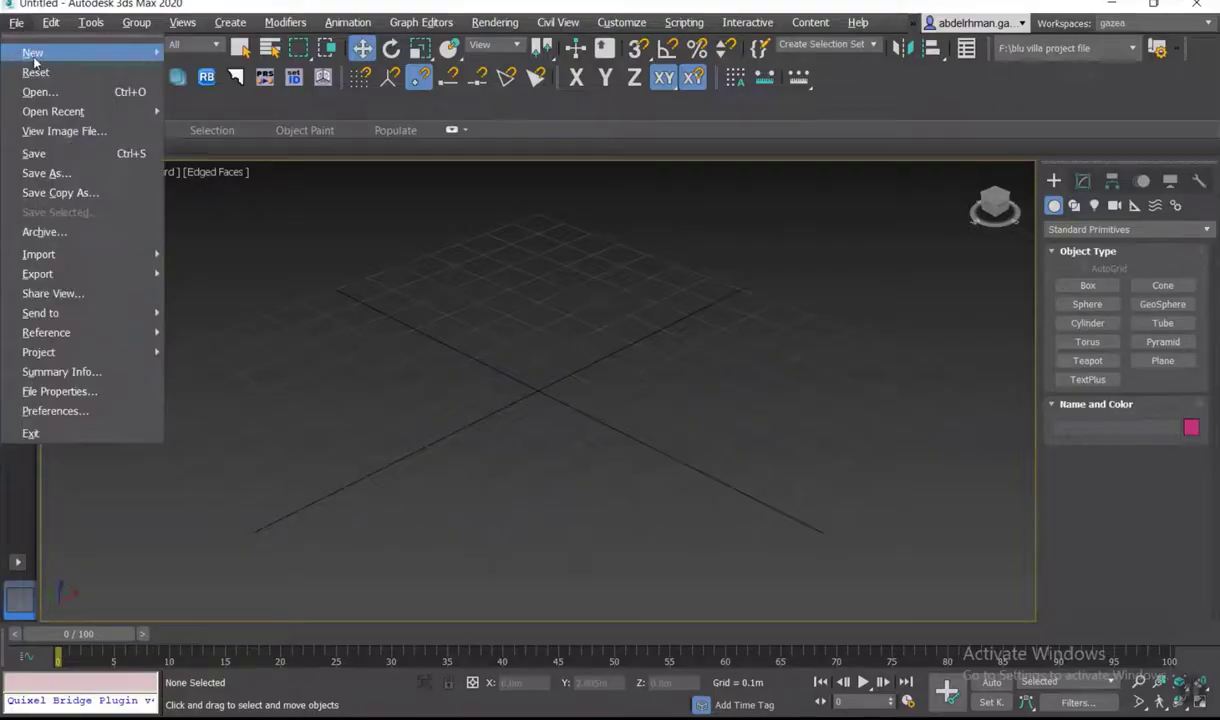
# - View the Desktop image 00433088_1ce363f3.jpg in the image viewer
pyautogui.click(40, 131)
pyautogui.click(64, 180)
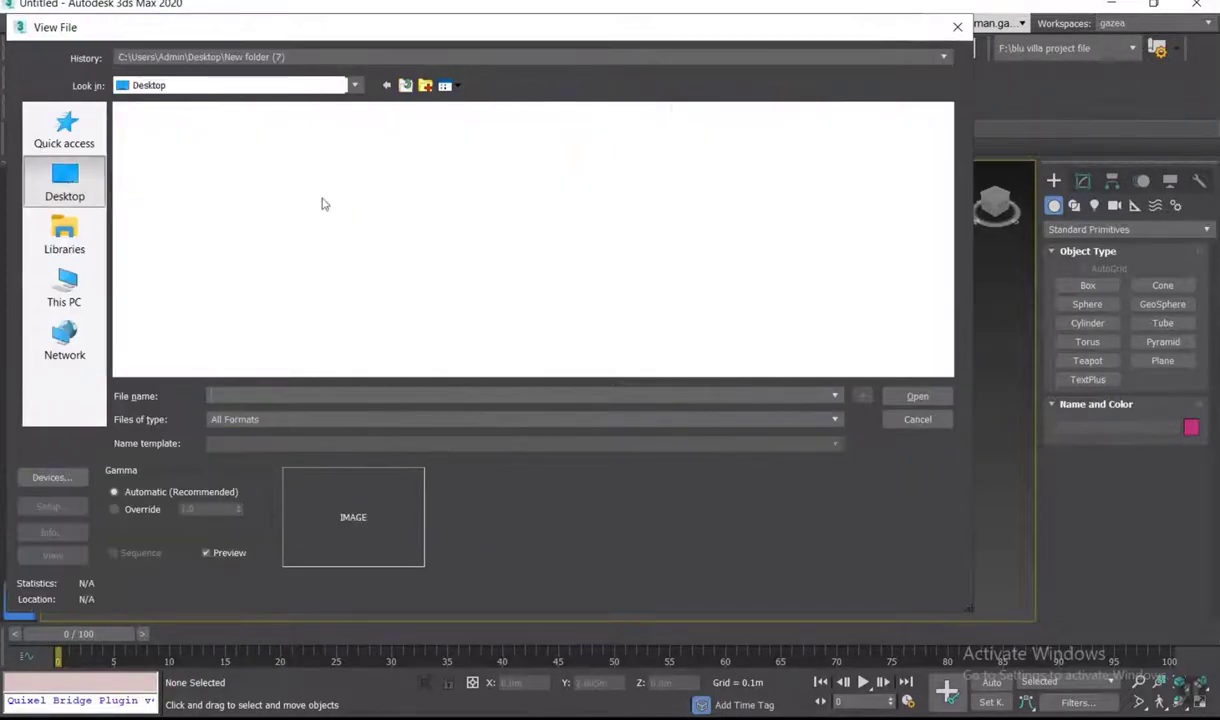
pyautogui.doubleClick(575, 270)
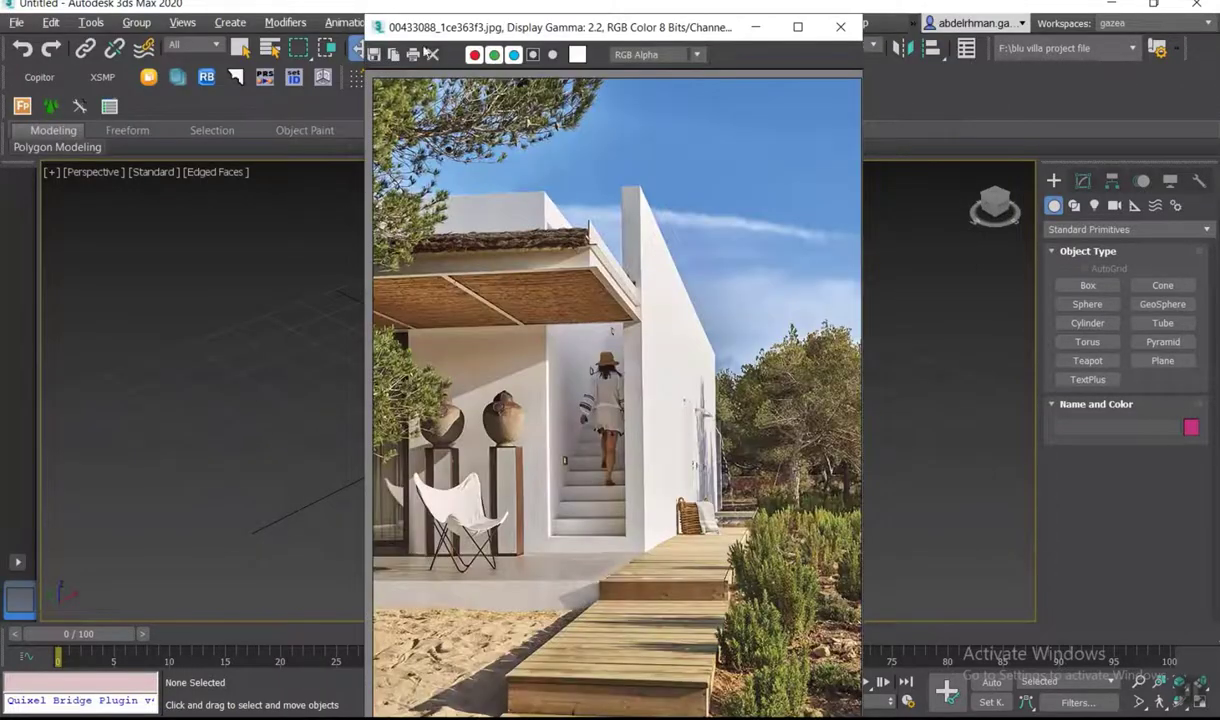
# - Resize and move the photo viewer to the top-left, beside the empty scene
pyautogui.moveTo(367, 14); pyautogui.dragTo(370, 283)
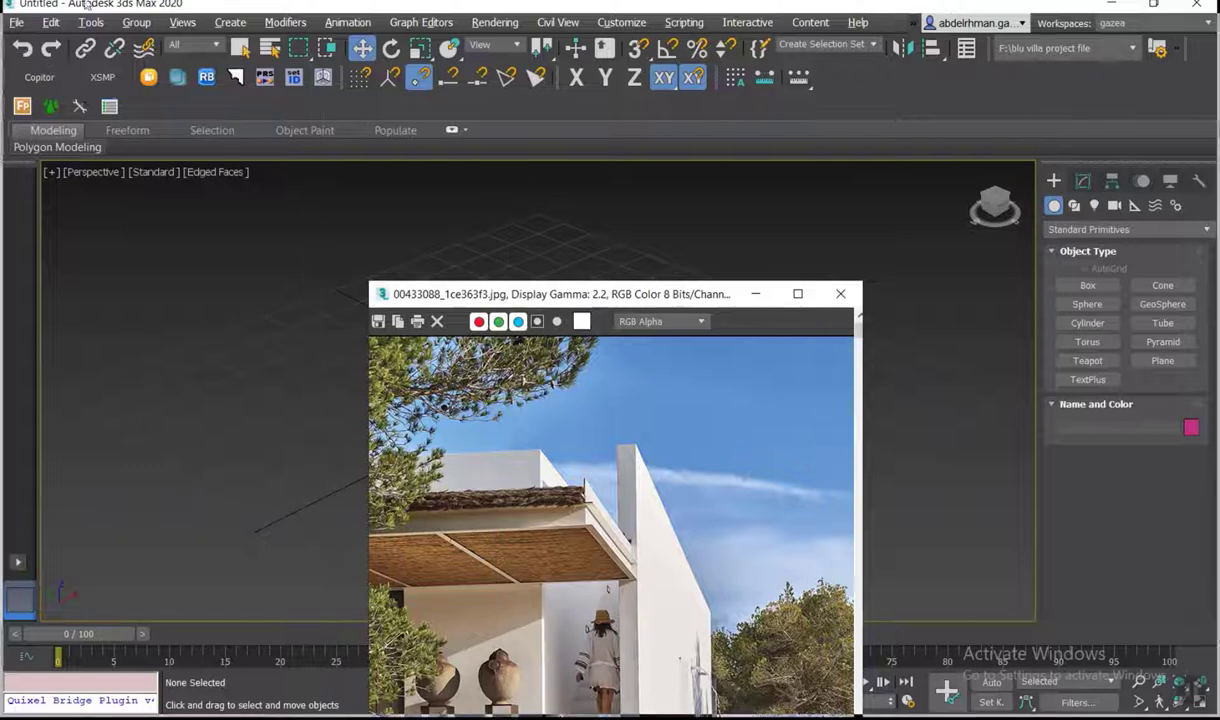
pyautogui.moveTo(143, 42); pyautogui.dragTo(190, 25)
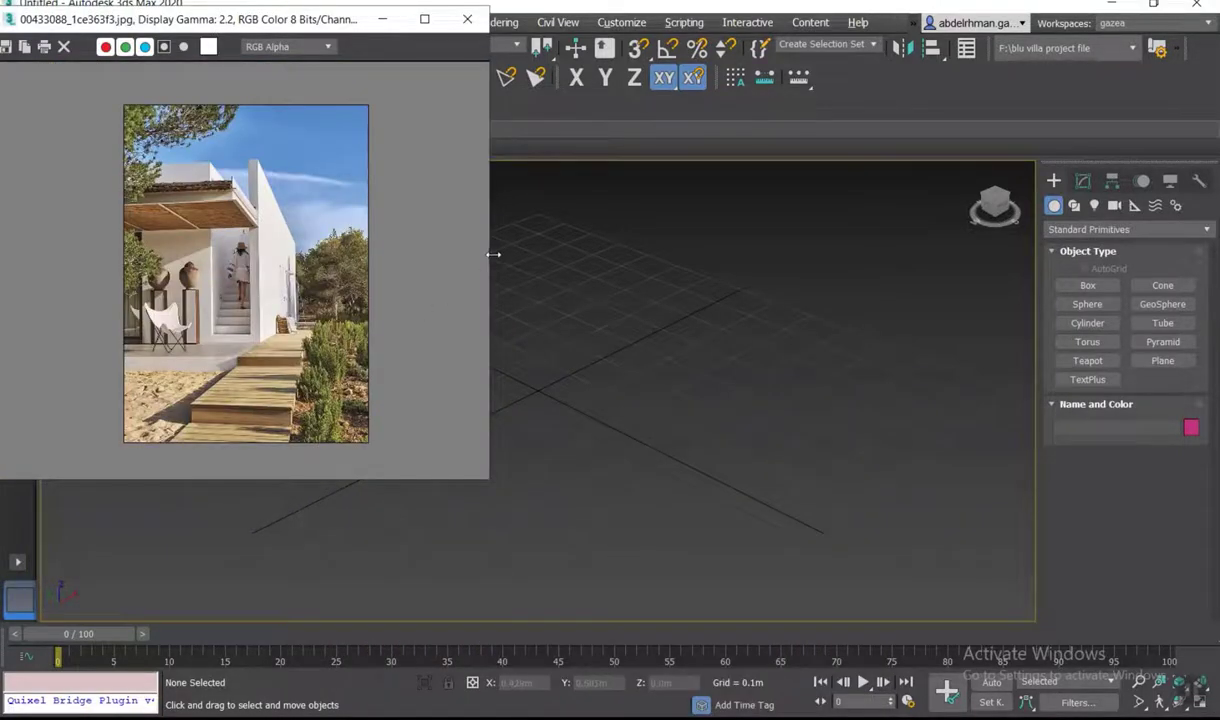
pyautogui.moveTo(489, 255); pyautogui.dragTo(283, 250)
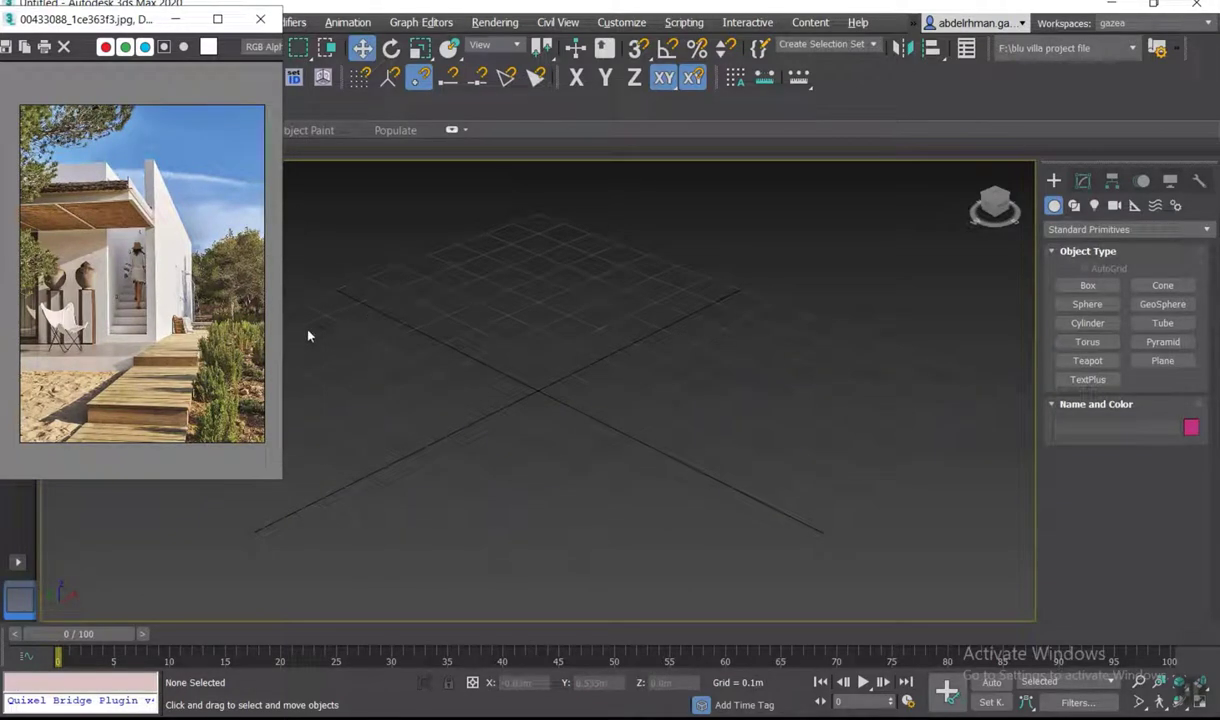
pyautogui.scroll(2, 105, 264)
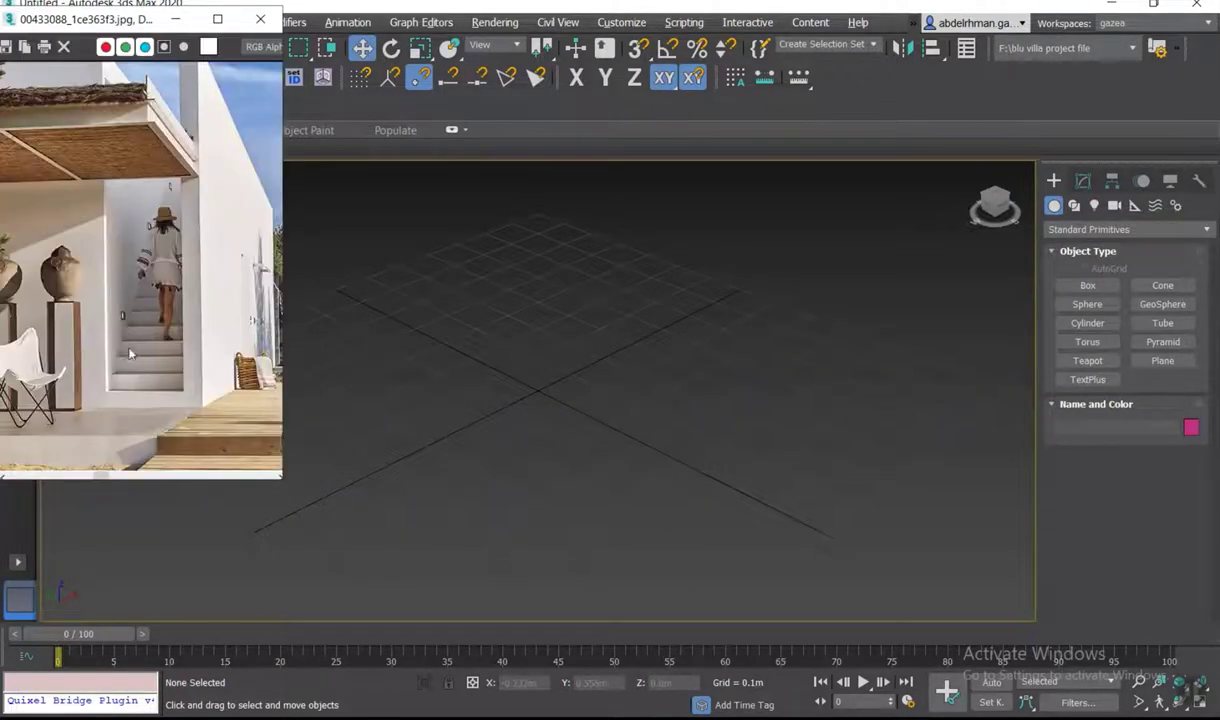
pyautogui.scroll(-2, 130, 309)
pyautogui.scroll(2, 134, 320)
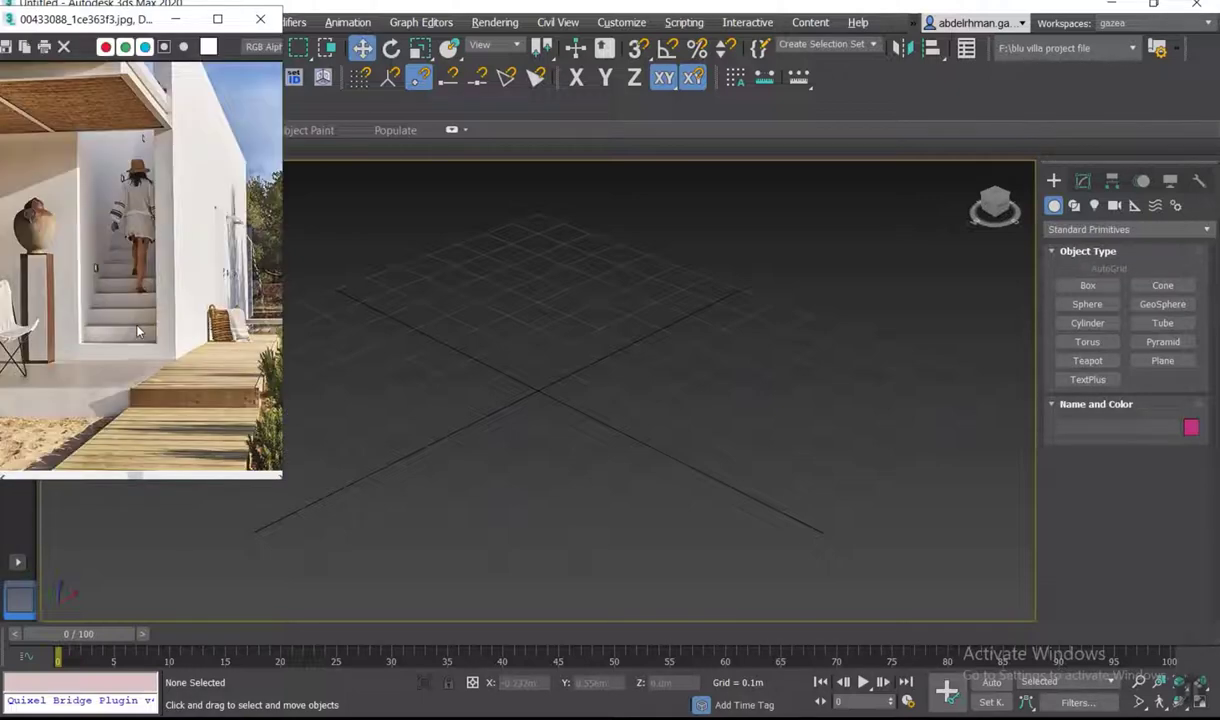
pyautogui.scroll(-2, 130, 309)
pyautogui.scroll(2, 116, 255)
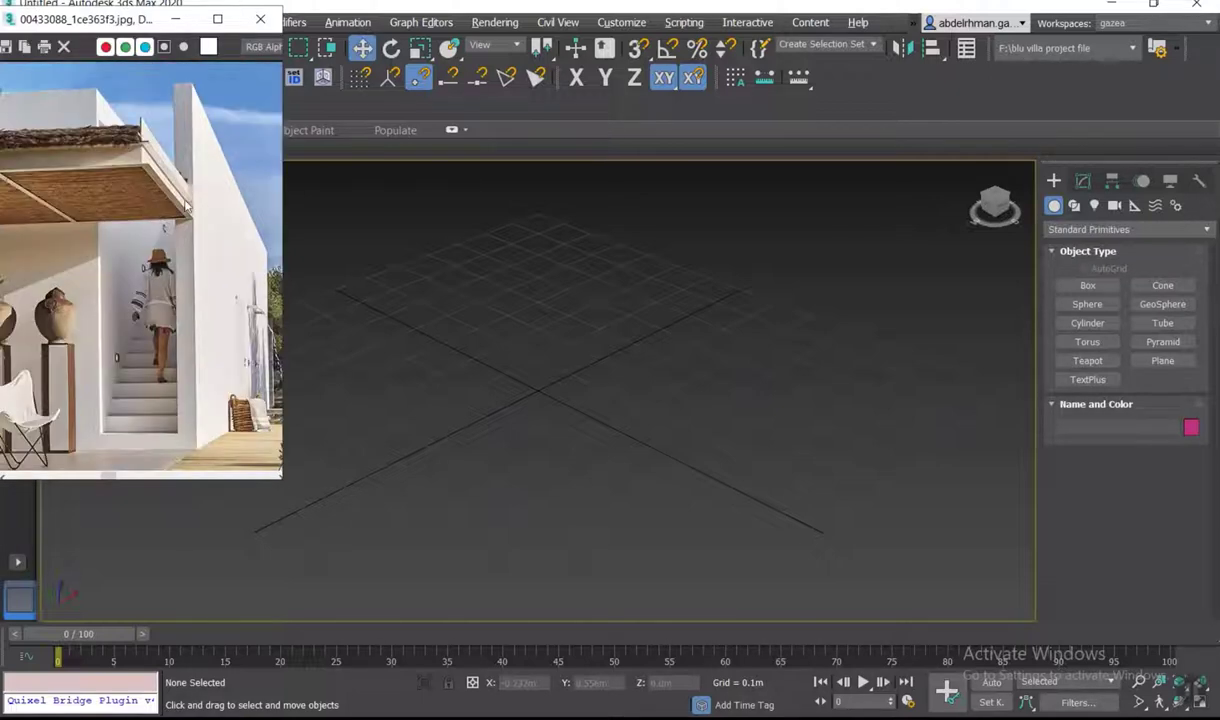
pyautogui.scroll(1, 255, 395)
pyautogui.scroll(1, 263, 398)
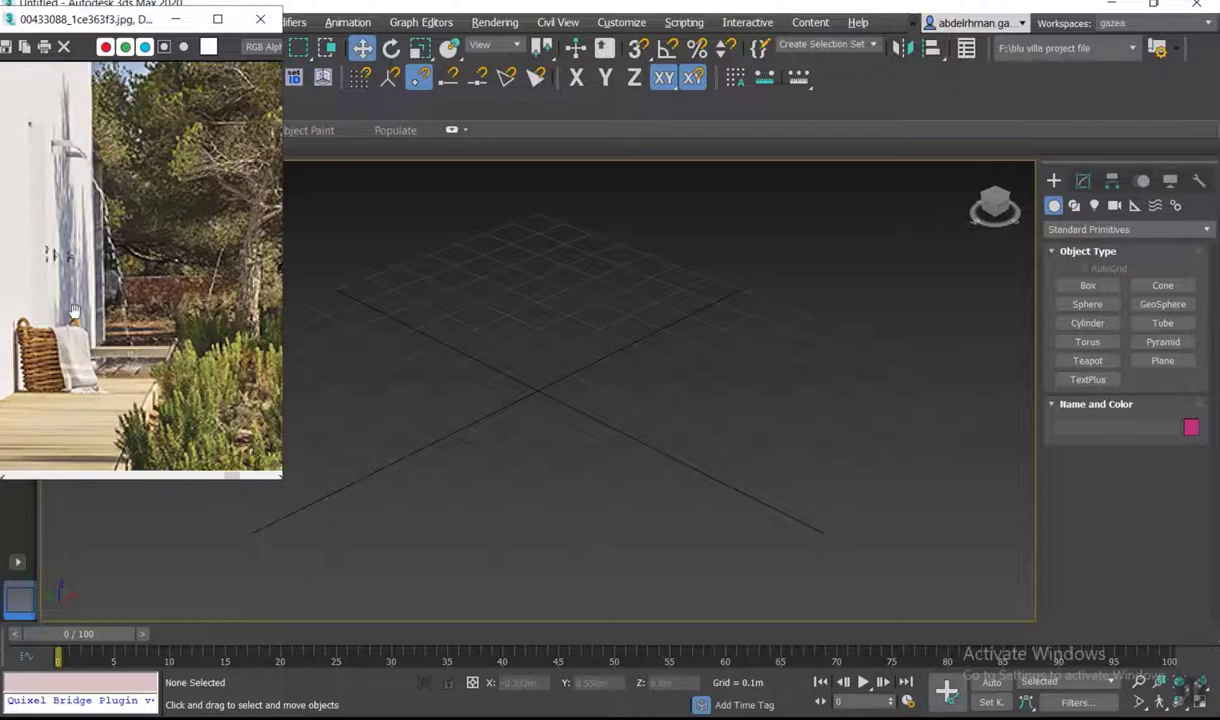
pyautogui.scroll(-1, 220, 320)
pyautogui.scroll(-2, 193, 242)
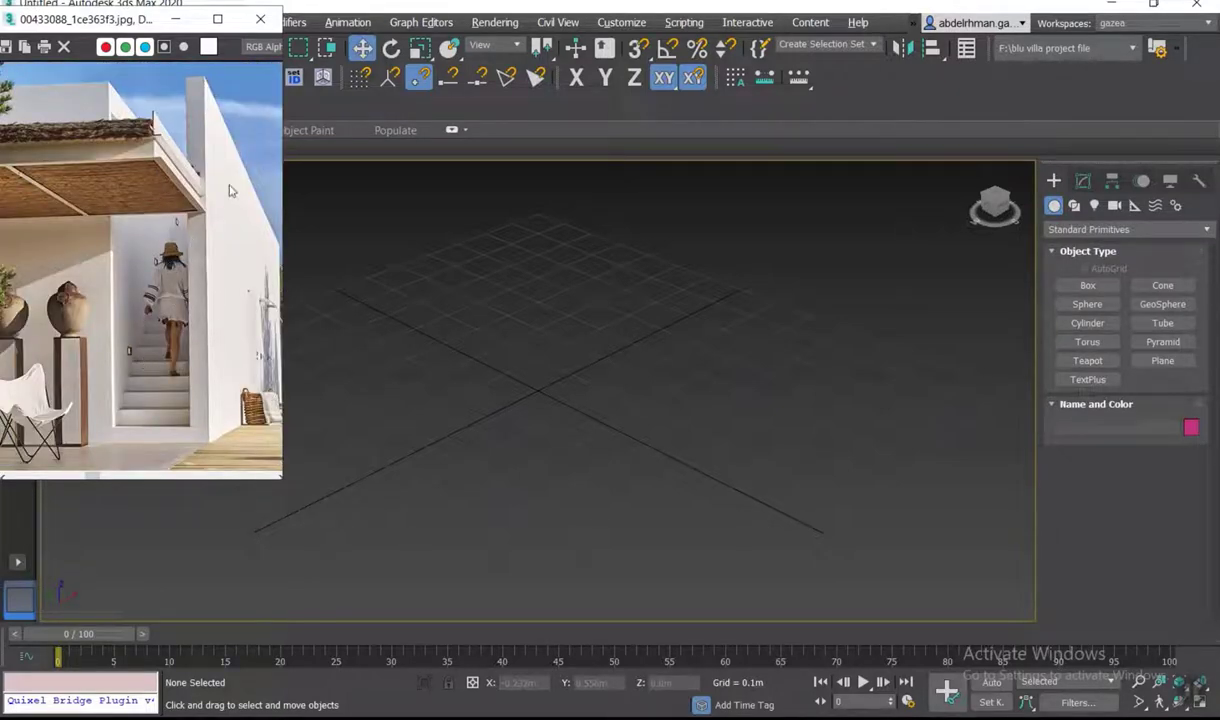
pyautogui.scroll(-2, 605, 360)
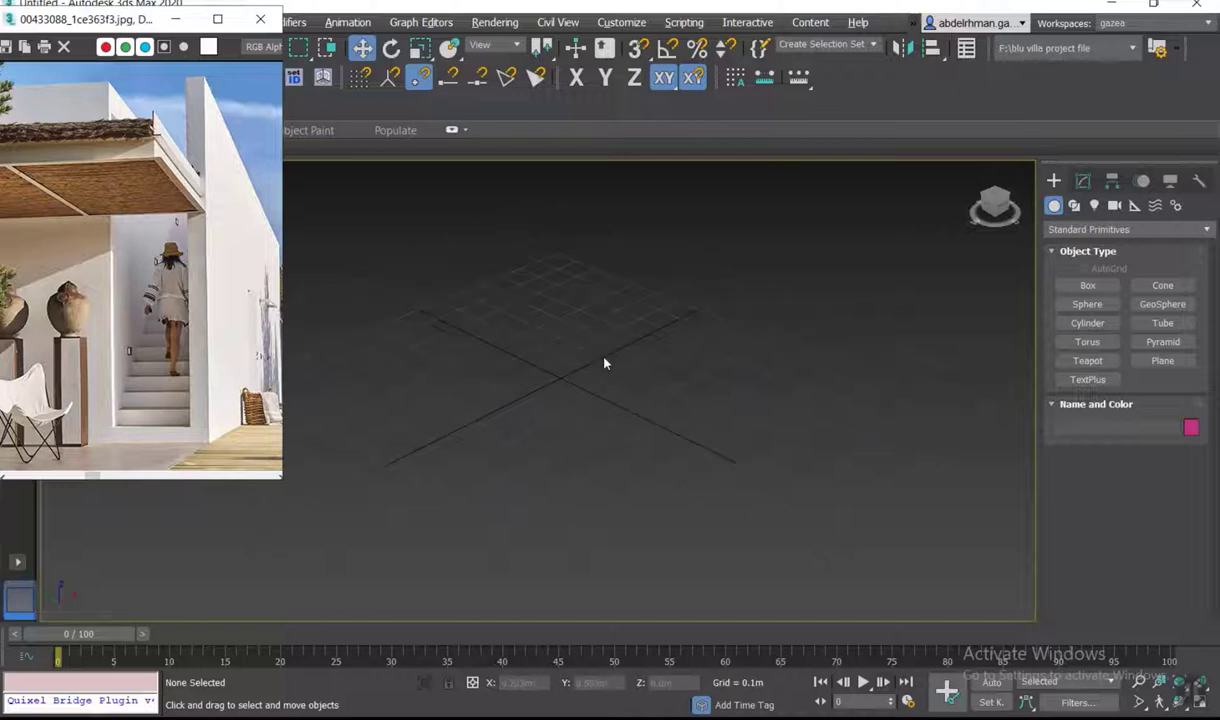
pyautogui.scroll(-2, 602, 362)
pyautogui.moveTo(97, 9)
pyautogui.mouseDown()
pyautogui.moveTo(97, 26)
pyautogui.moveTo(328, 50)
pyautogui.mouseUp()
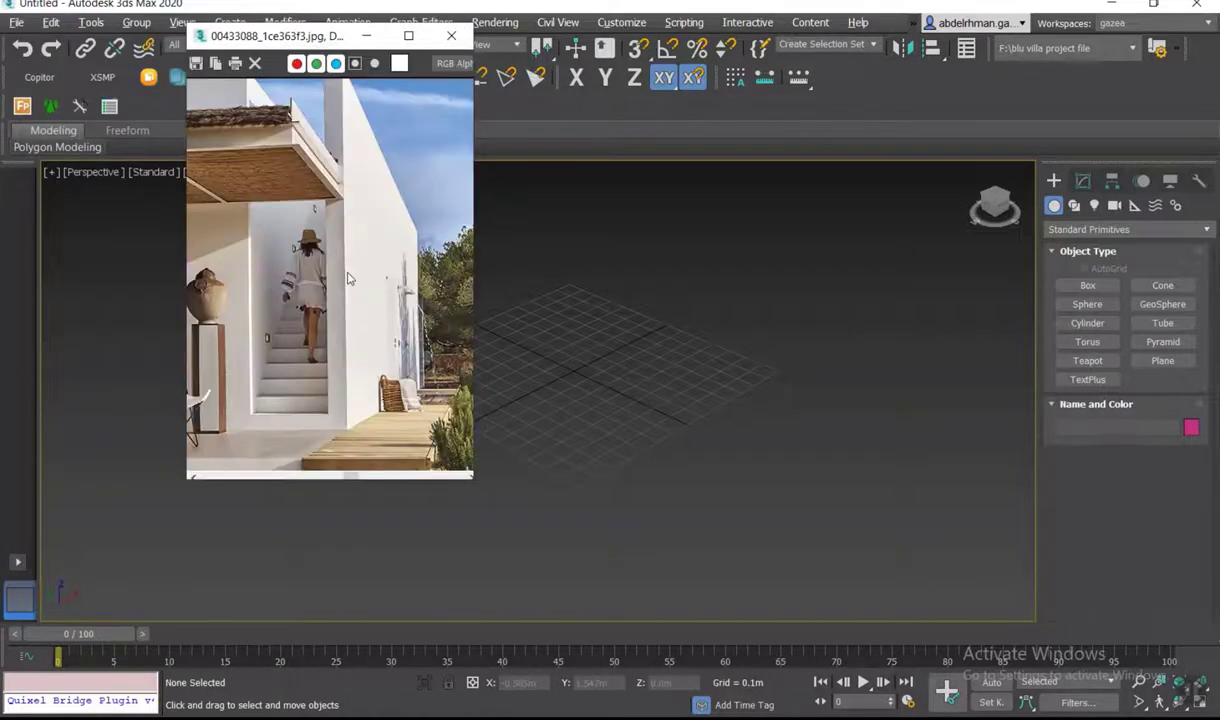
pyautogui.scroll(-3, 349, 279)
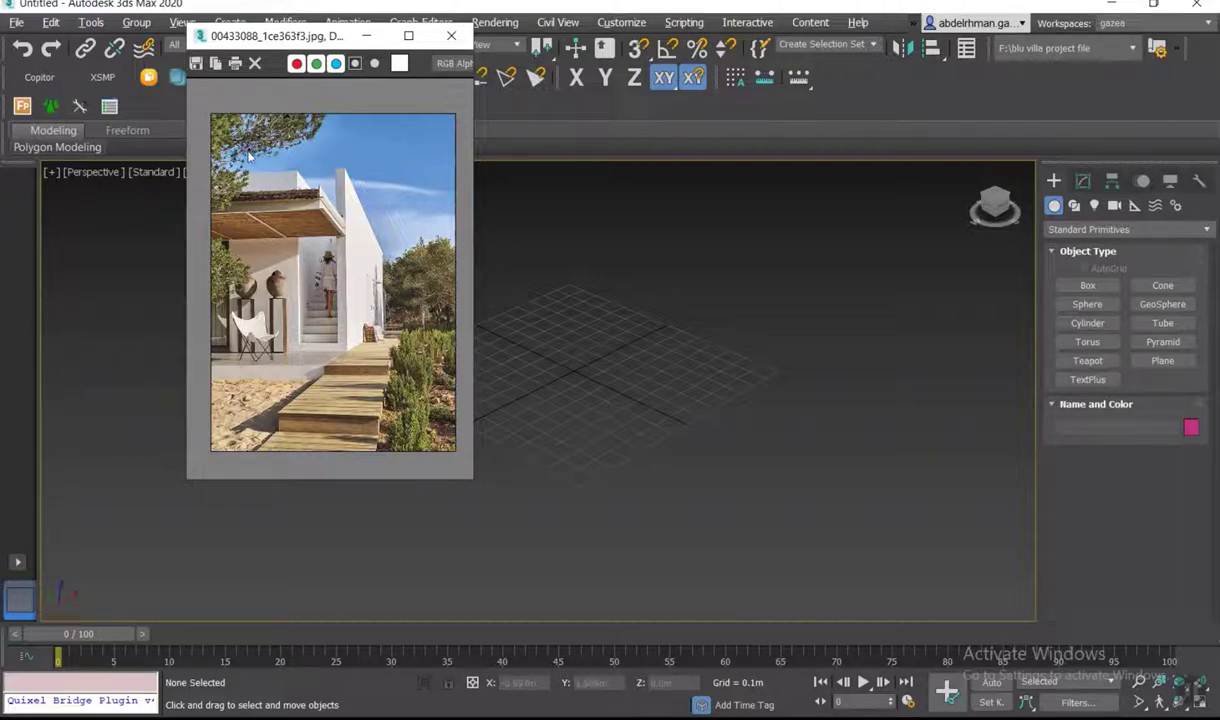
pyautogui.scroll(2, 307, 308)
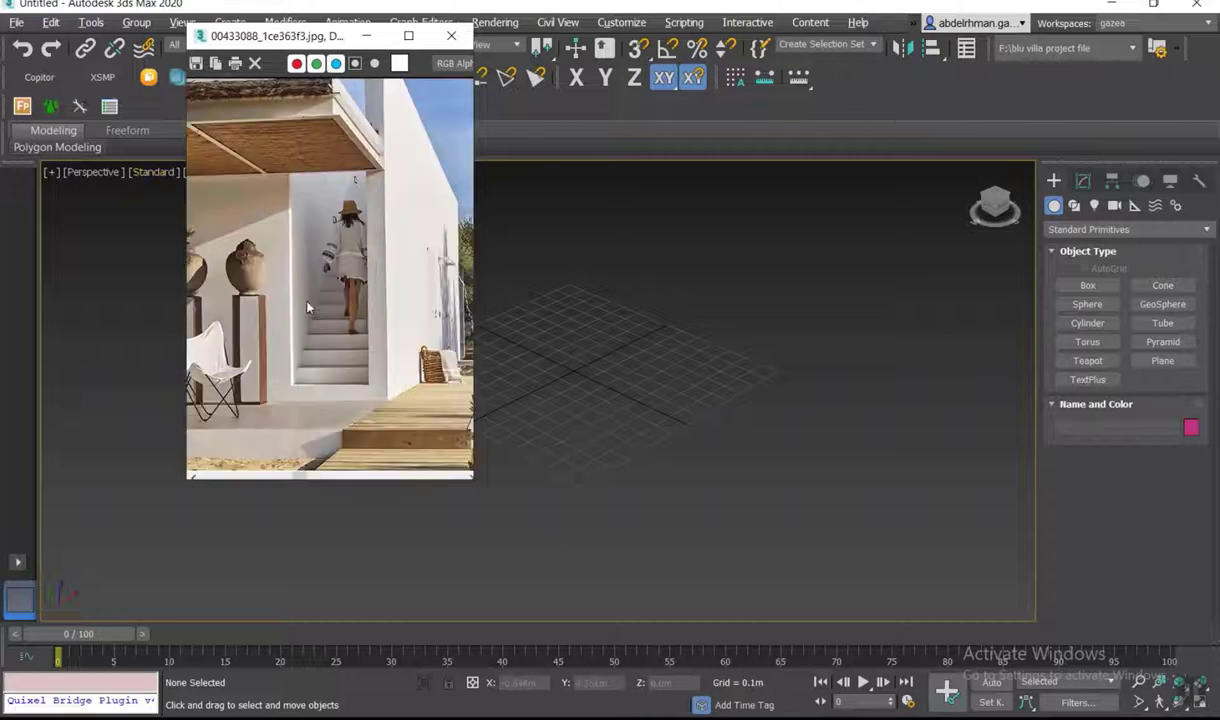
pyautogui.scroll(2, 366, 342)
pyautogui.scroll(-4, 360, 335)
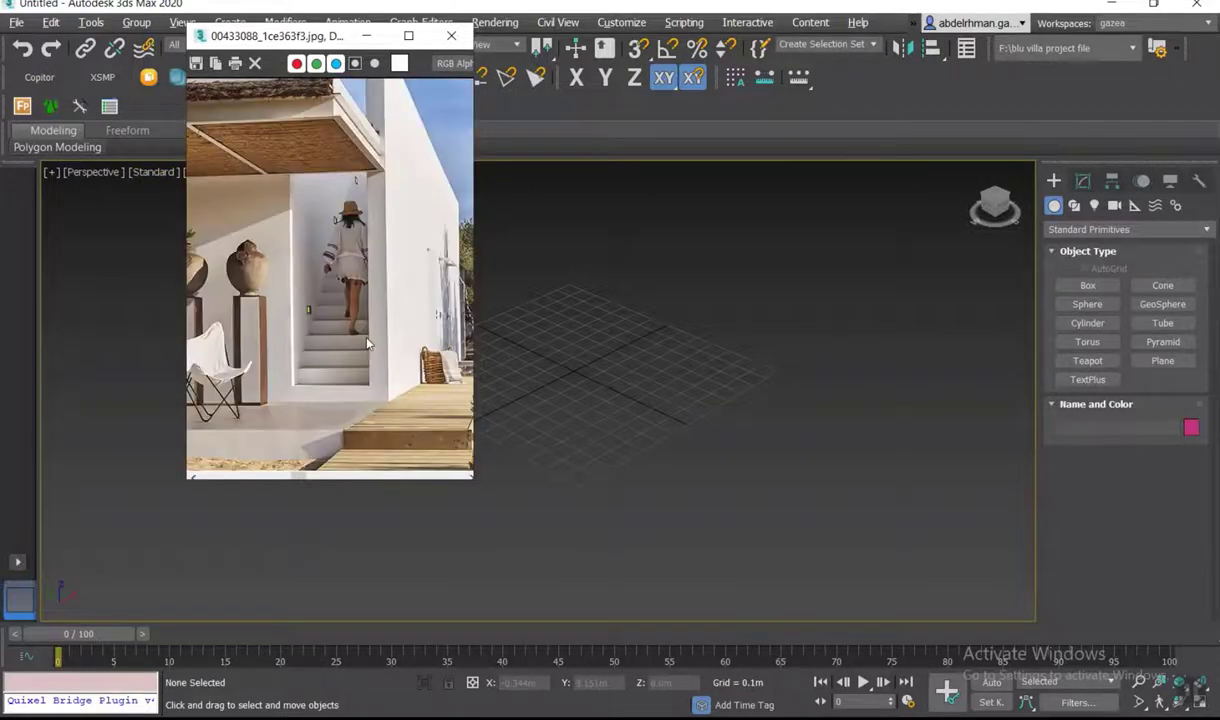
pyautogui.scroll(3, 342, 234)
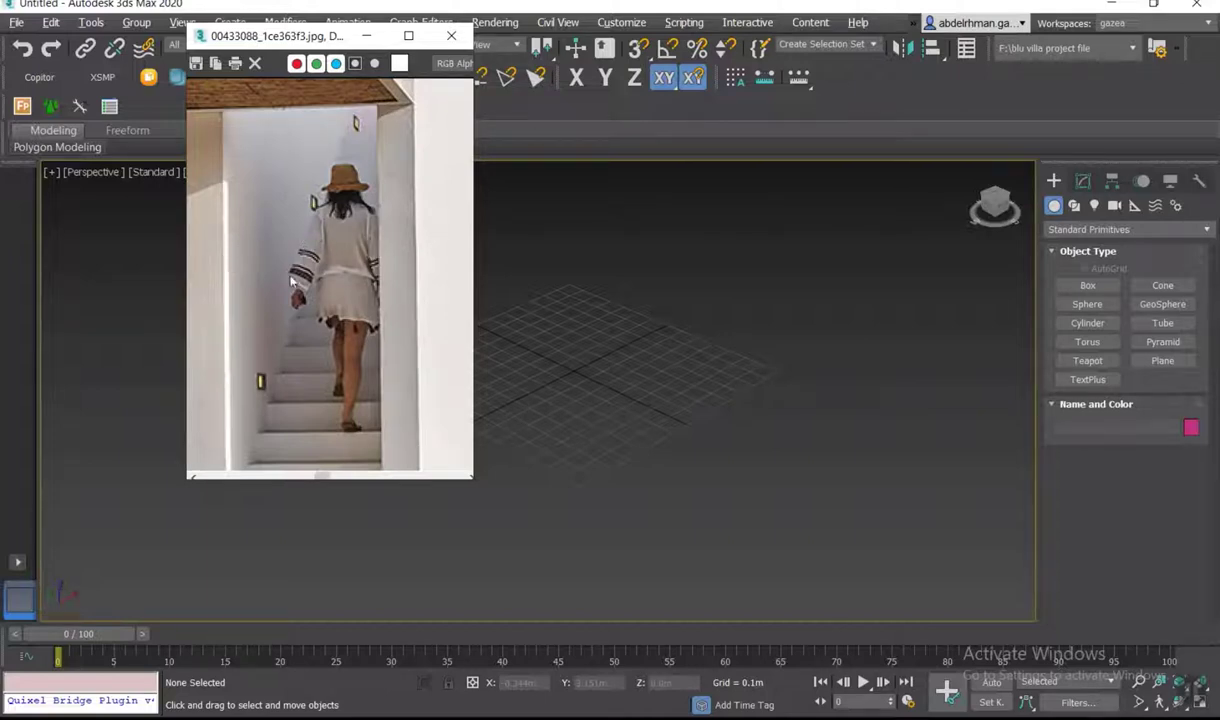
pyautogui.scroll(-2, 335, 289)
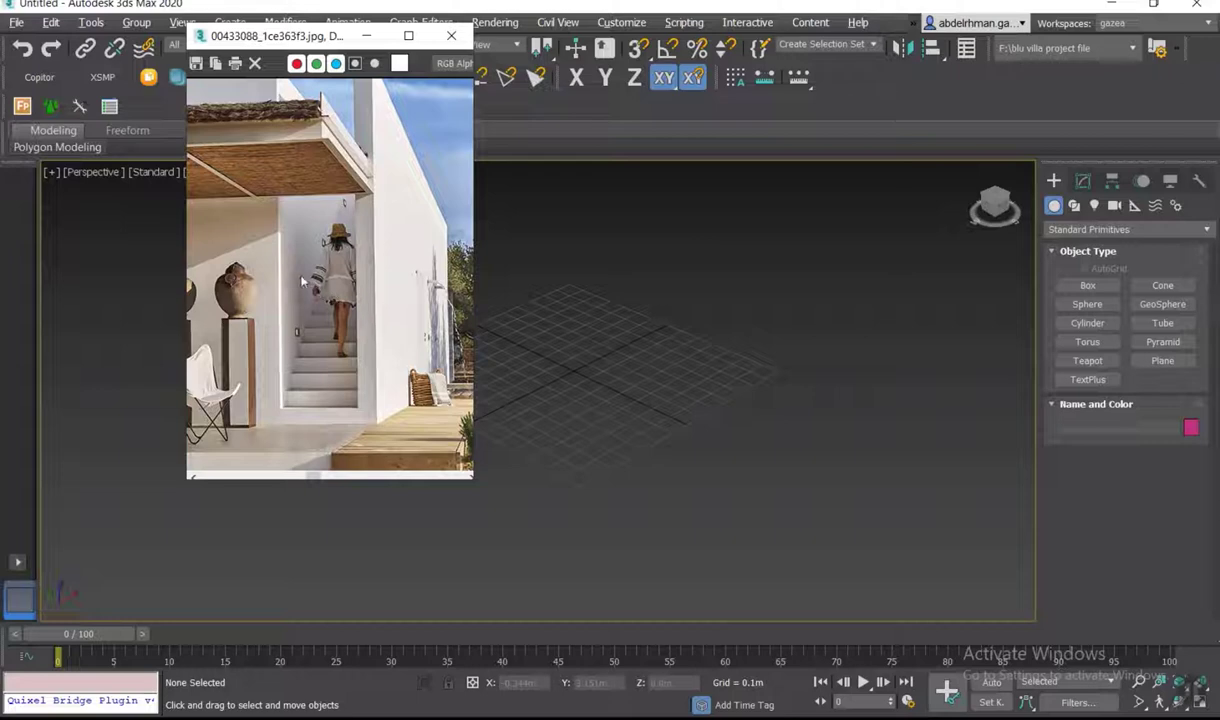
pyautogui.scroll(-2, 375, 288)
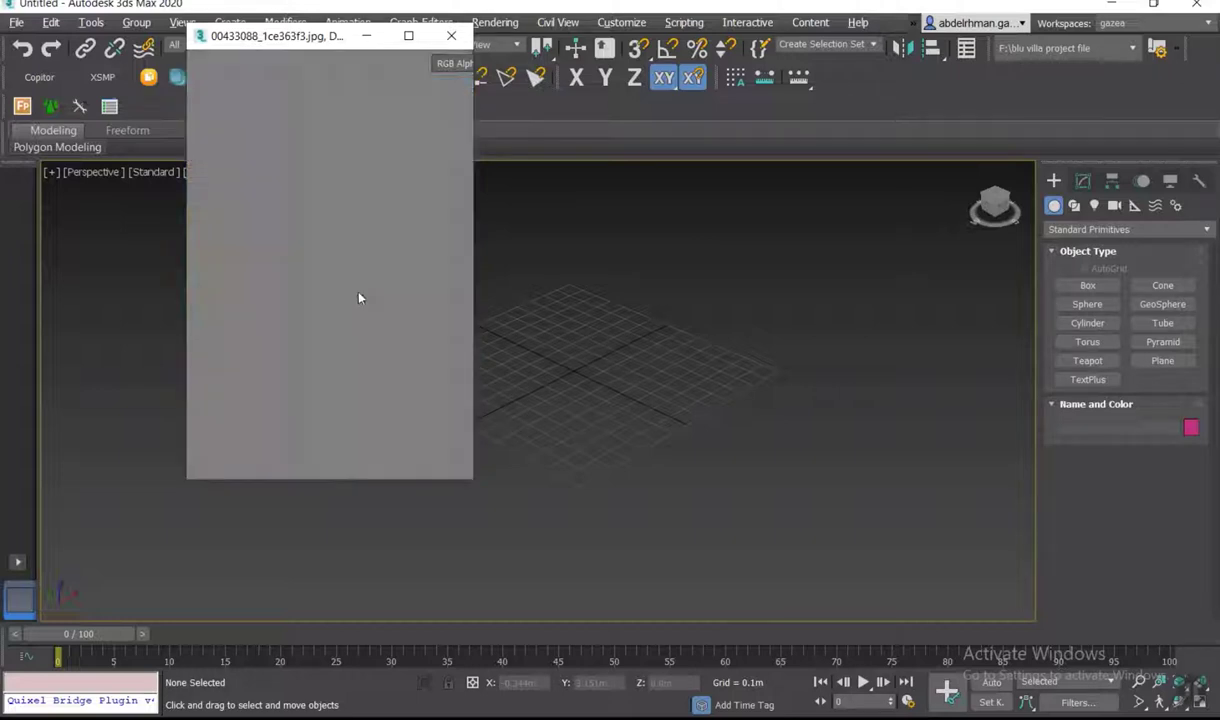
pyautogui.scroll(2, 285, 325)
pyautogui.scroll(-2, 290, 332)
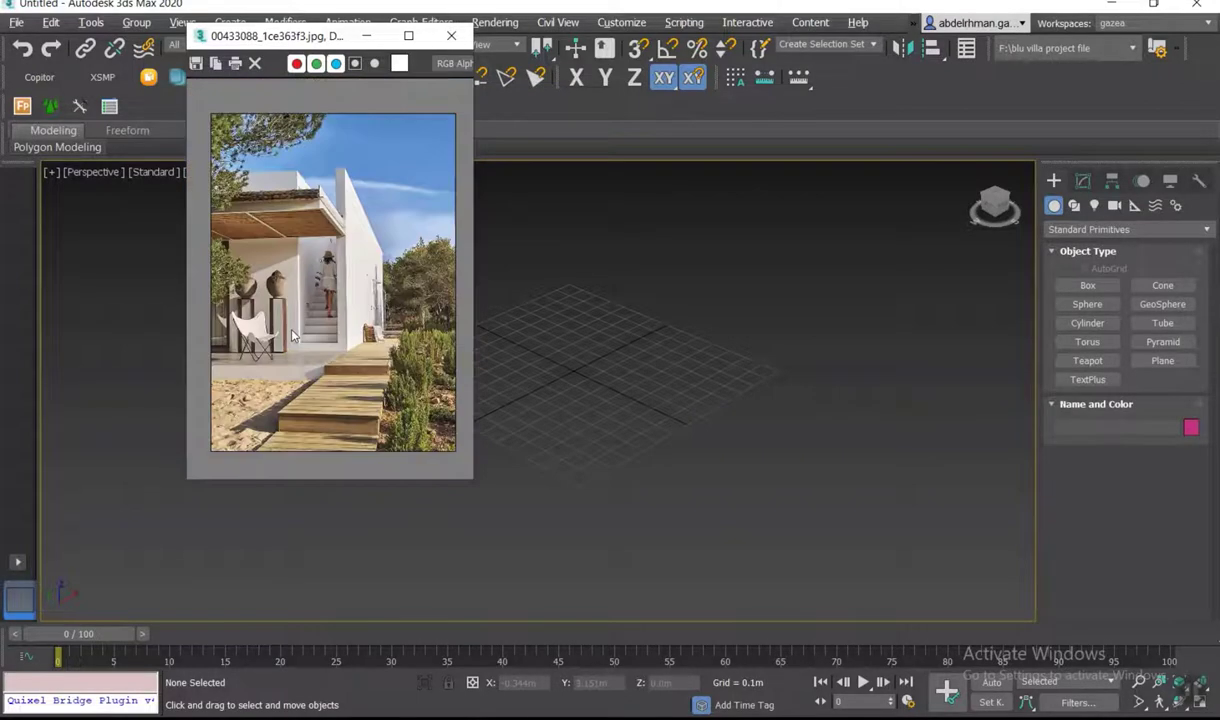
pyautogui.moveTo(278, 44); pyautogui.dragTo(110, 27)
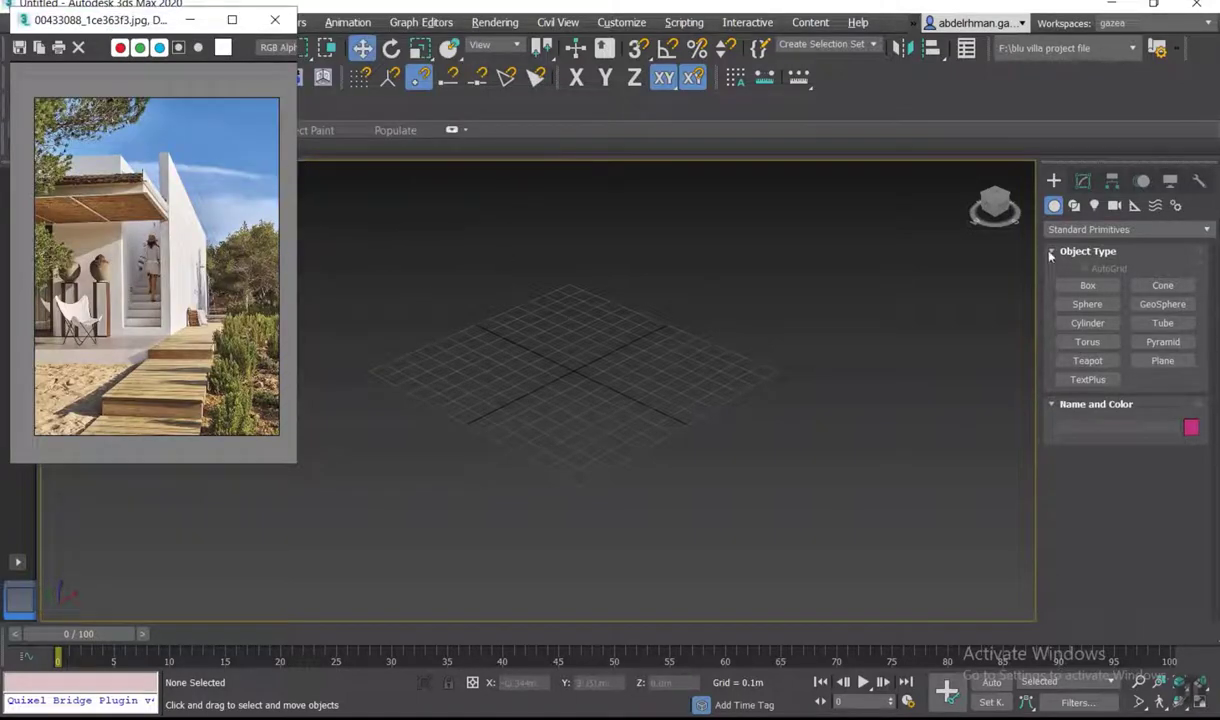
# - Draw a box with a 4.382m-long base on the grid and an initial height
pyautogui.click(1088, 285)
pyautogui.scroll(-5, 574, 441)
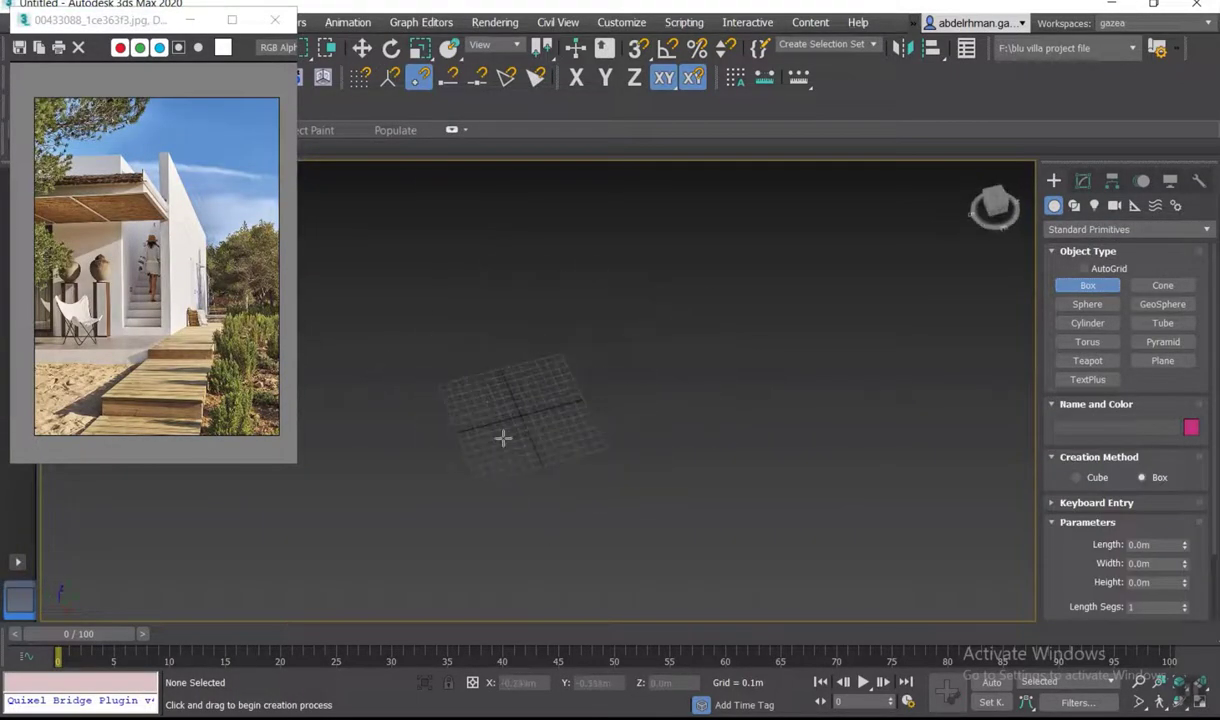
pyautogui.moveTo(503, 437); pyautogui.dragTo(886, 334)
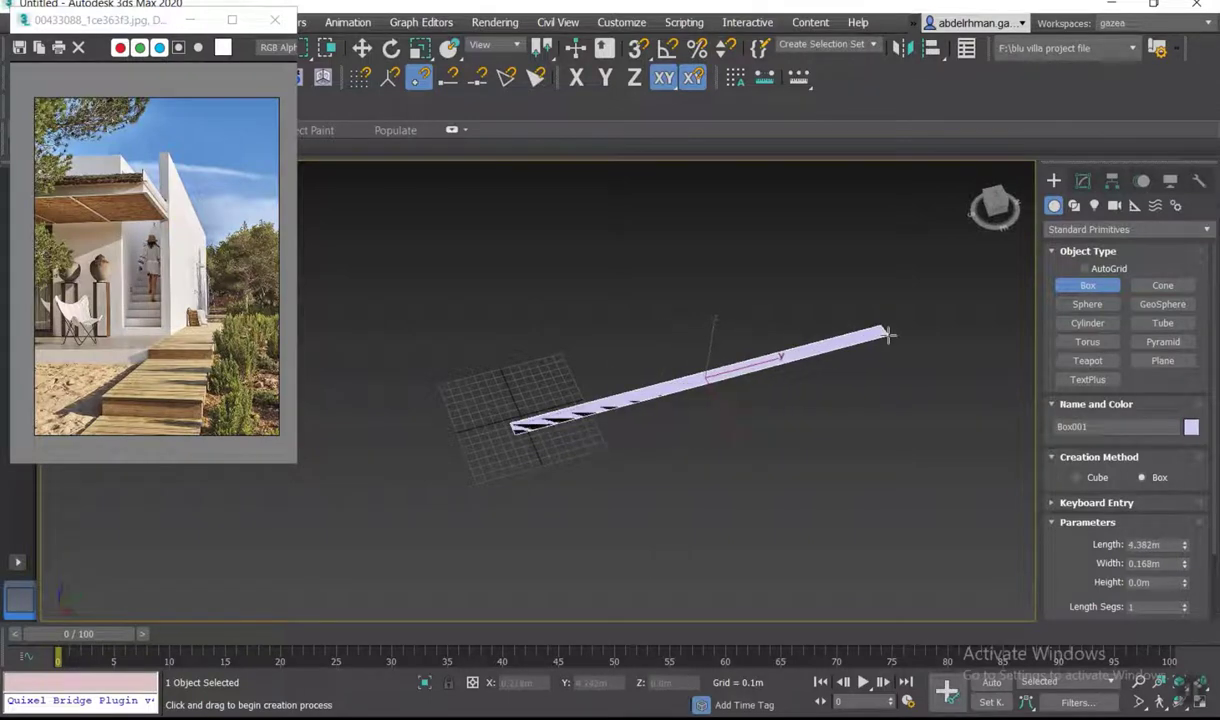
pyautogui.click(828, 150)
# - Set the box's Height to 4.0m and Width to 0.25m
pyautogui.doubleClick(1145, 582)
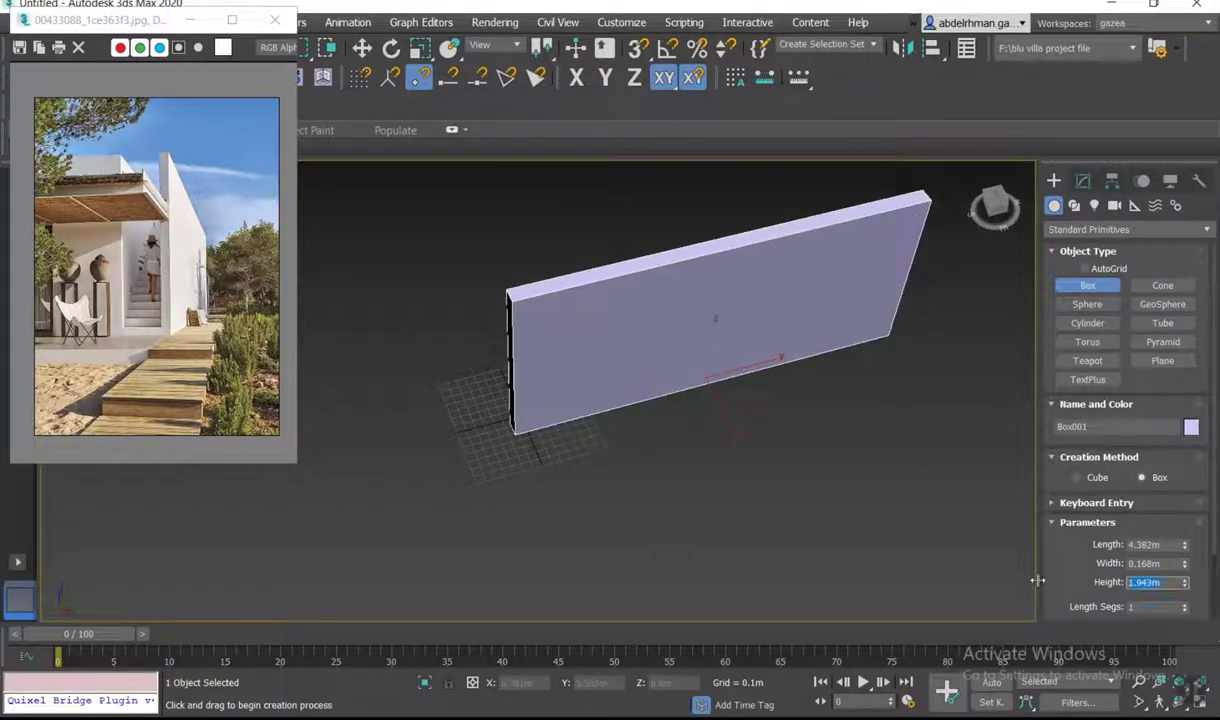
pyautogui.write('4')
pyautogui.press('Return')
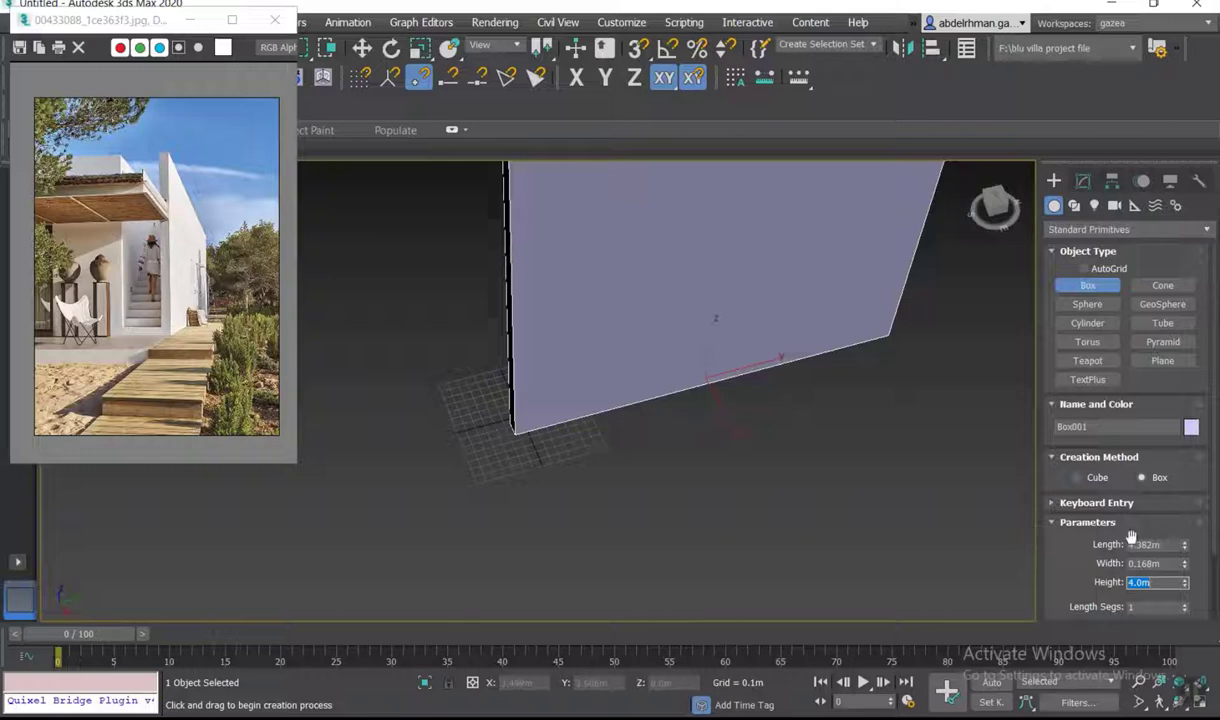
pyautogui.hotkey('shift', 'Tab')
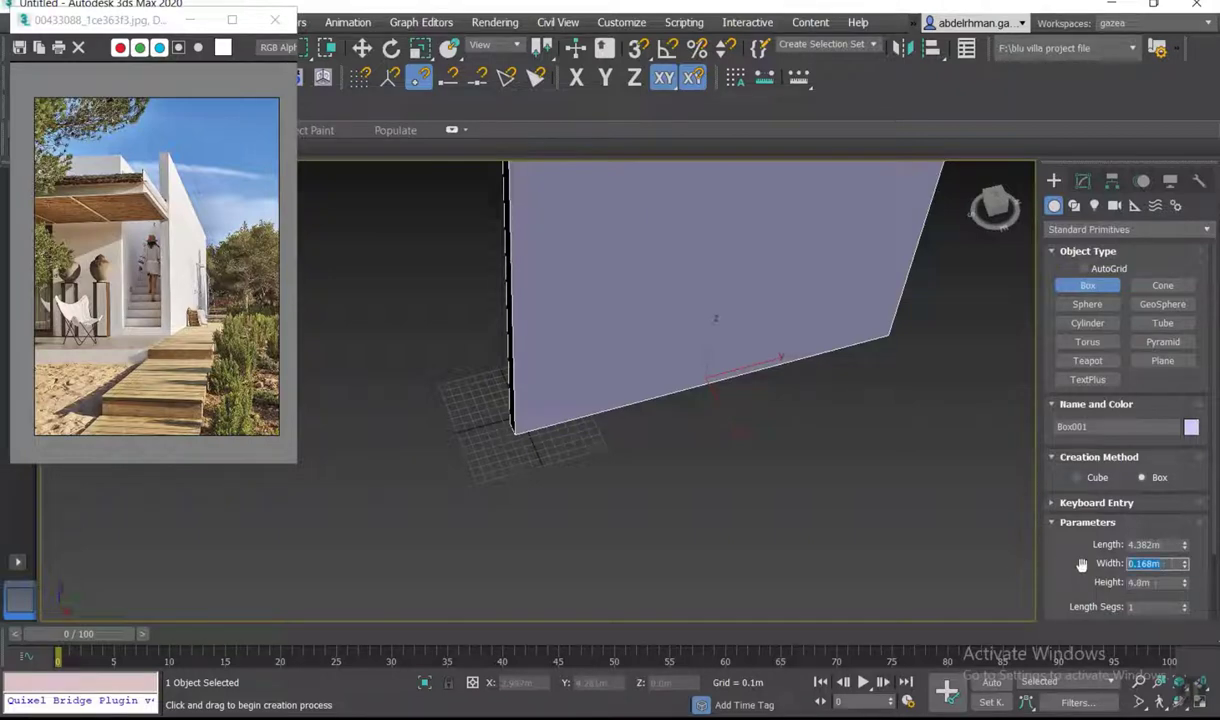
pyautogui.press('BackSpace')
pyautogui.write('5')
pyautogui.press('Return')
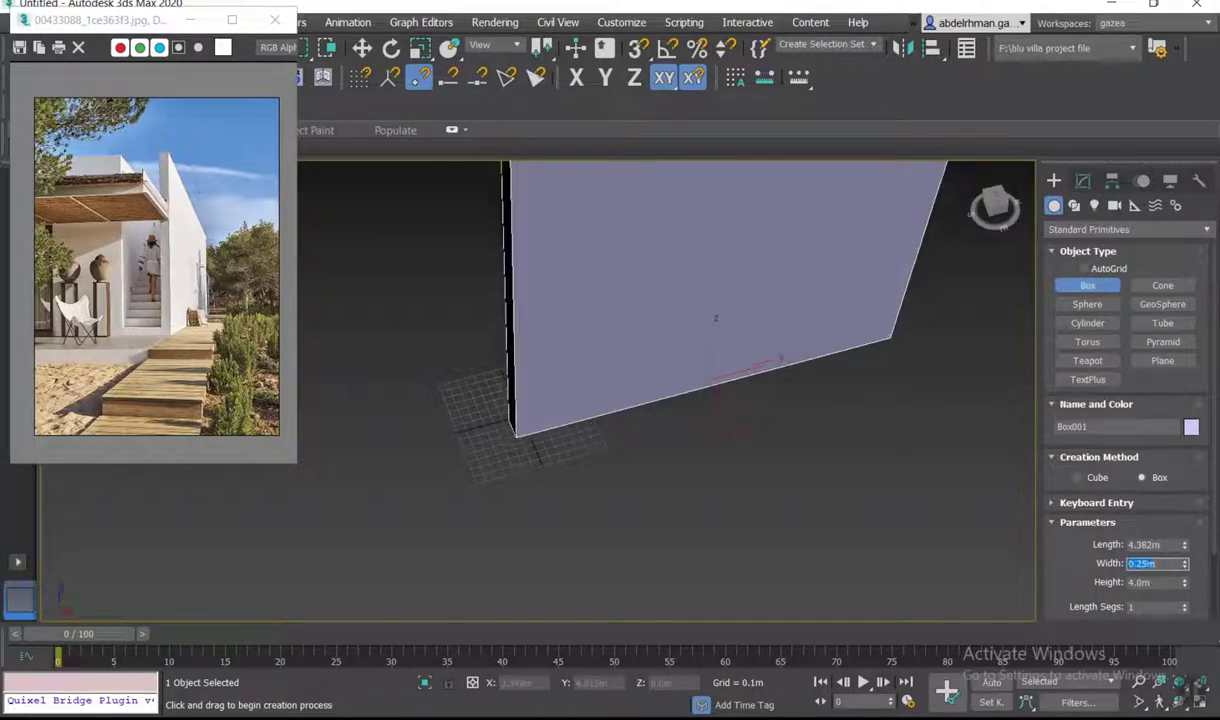
pyautogui.moveTo(971, 511)
pyautogui.keyDown('alt'); pyautogui.mouseDown(button='middle')
pyautogui.moveTo(833, 487)
pyautogui.moveTo(720, 350)
pyautogui.moveTo(733, 372)
pyautogui.moveTo(722, 376)
pyautogui.moveTo(735, 375)
pyautogui.moveTo(730, 401)
pyautogui.mouseUp(button='middle'); pyautogui.keyUp('alt')
# - Duplicate the wall as an independent copy, Box002
pyautogui.press('w')
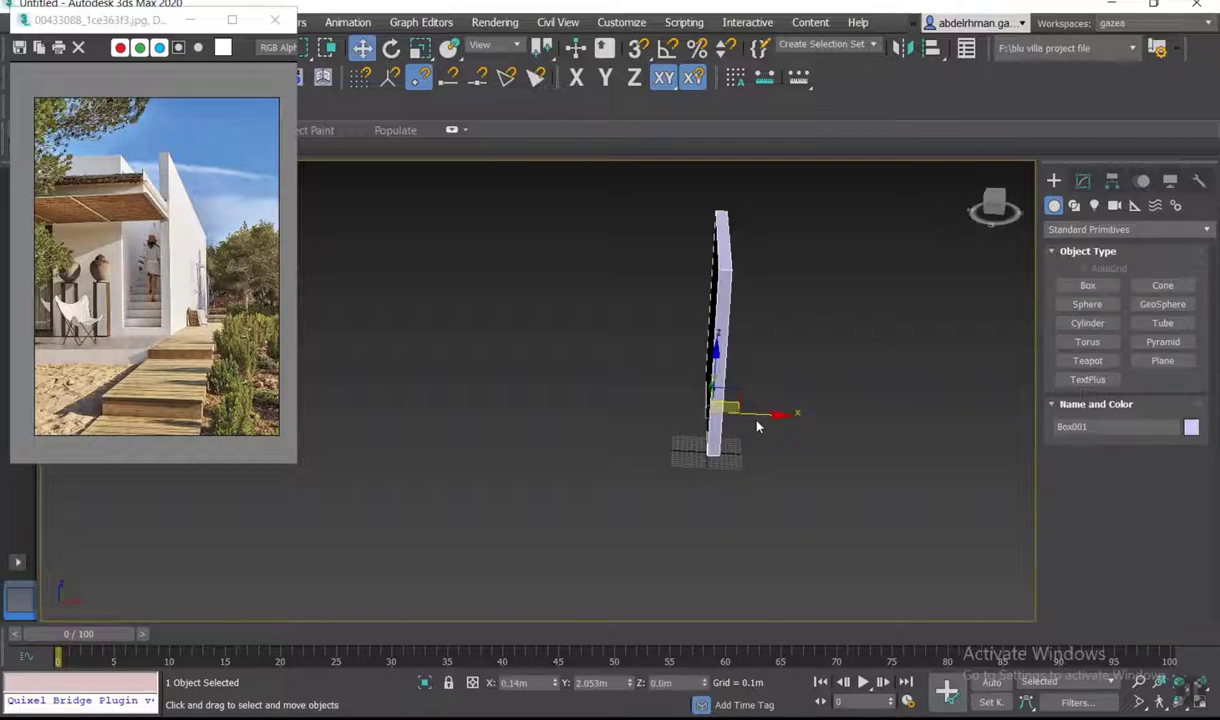
pyautogui.keyDown('shift'); pyautogui.moveTo(757, 427); pyautogui.dragTo(757, 423); pyautogui.keyUp('shift')
pyautogui.click(534, 316)
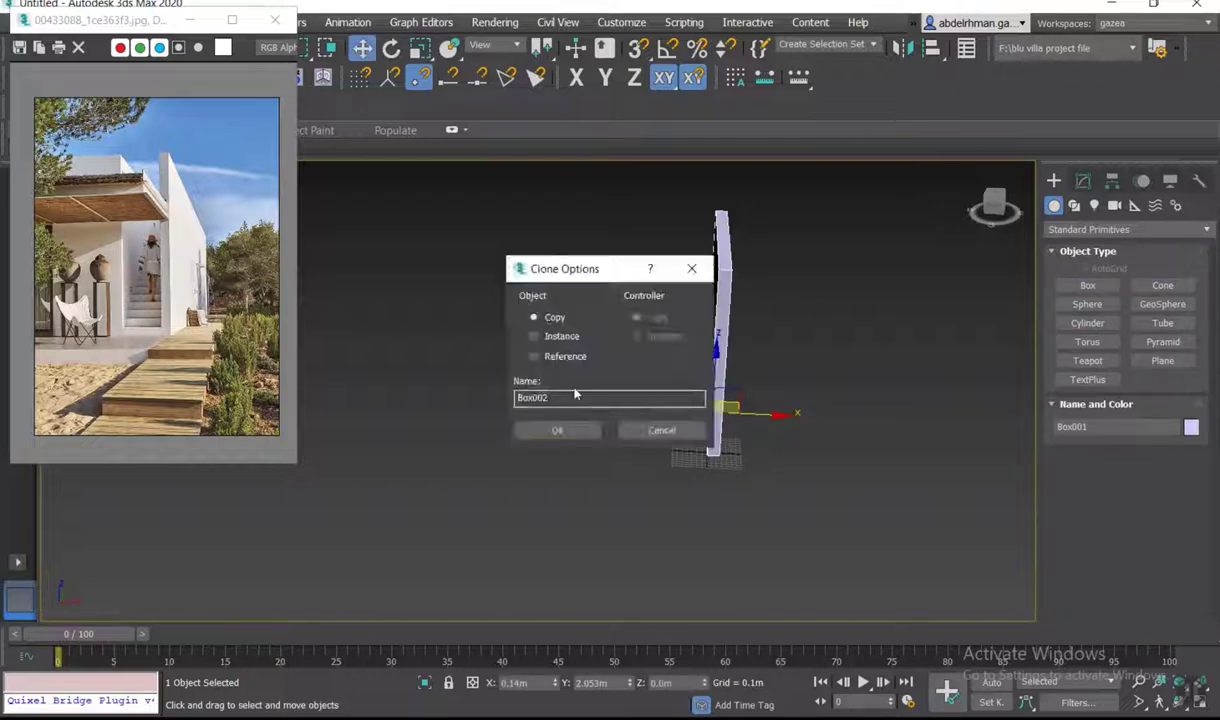
pyautogui.click(556, 428)
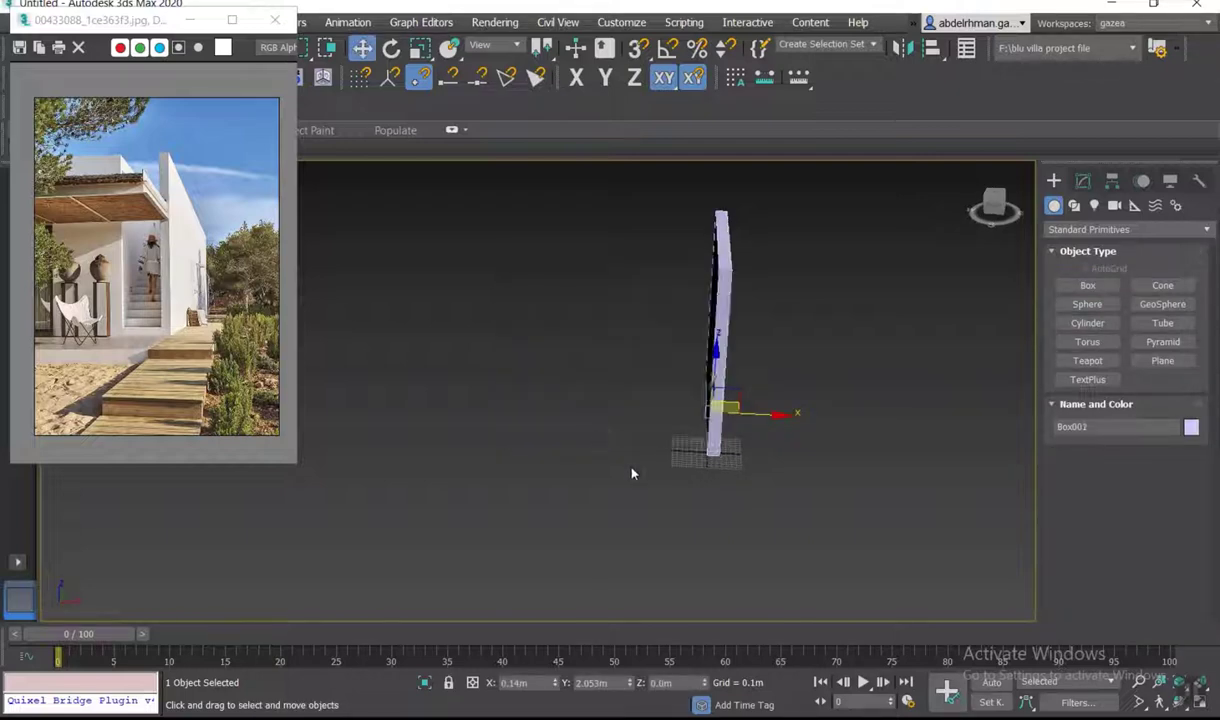
# - Shift Box002 1m to the left using offset position entry
pyautogui.click(474, 683)
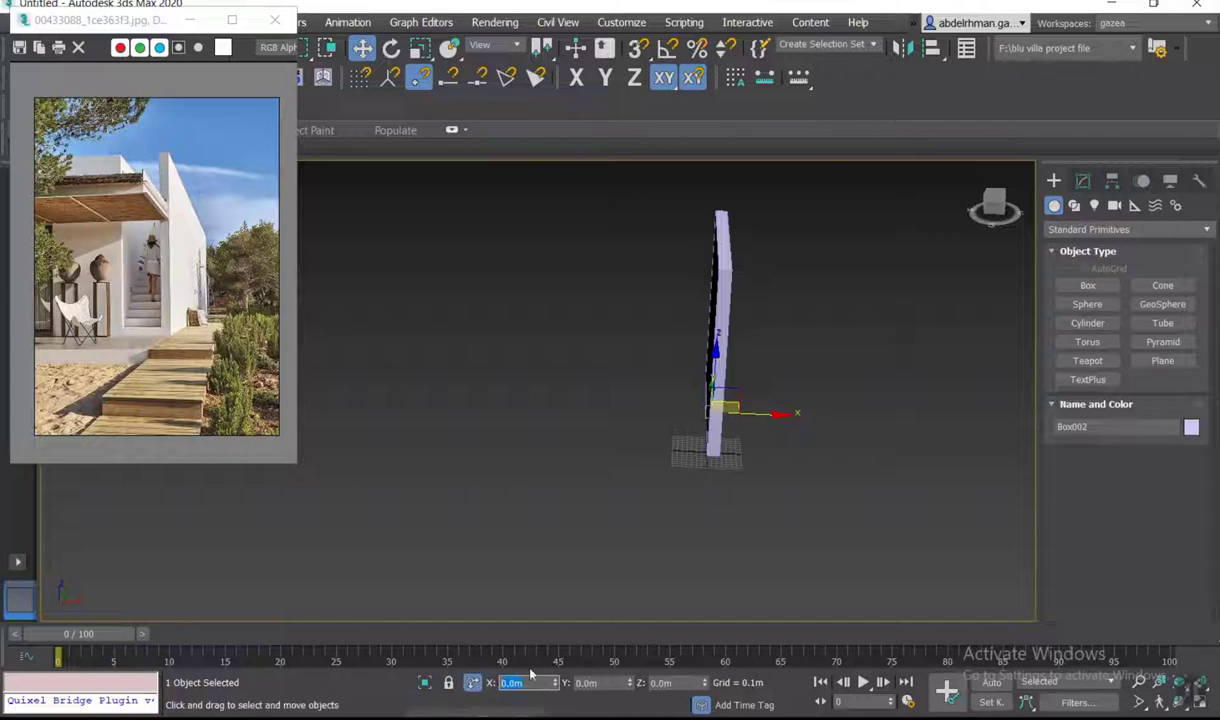
pyautogui.press('Return')
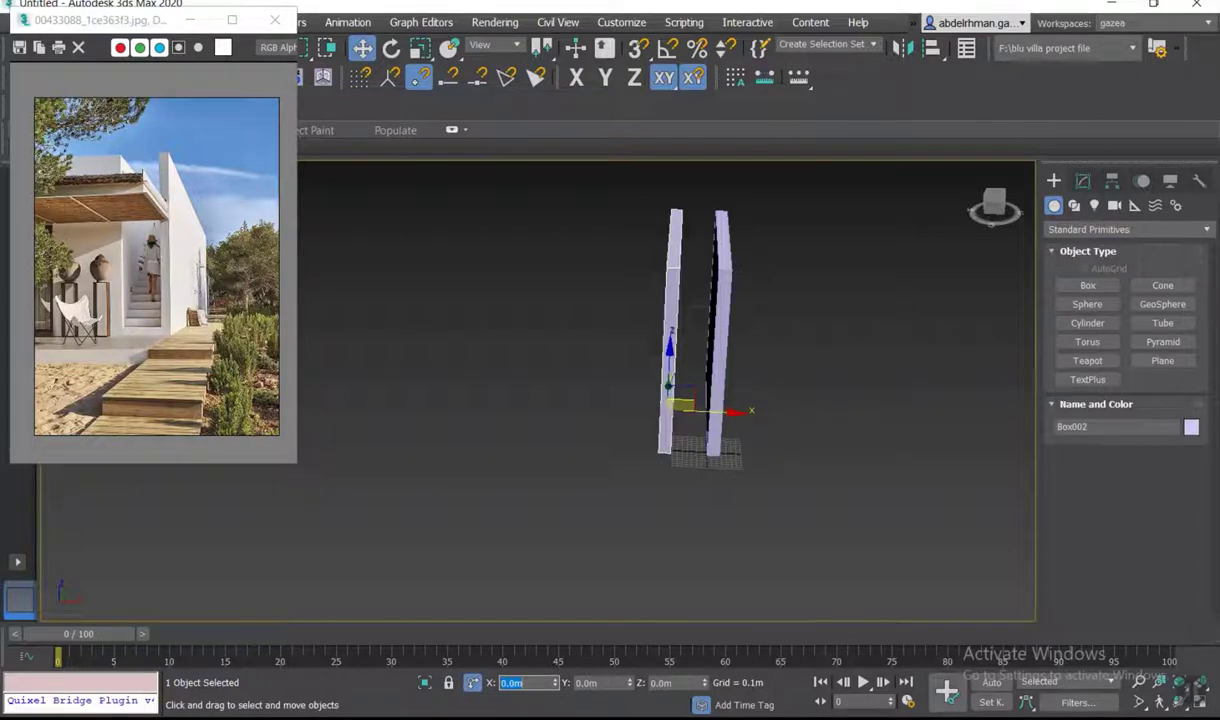
pyautogui.scroll(3, 634, 317)
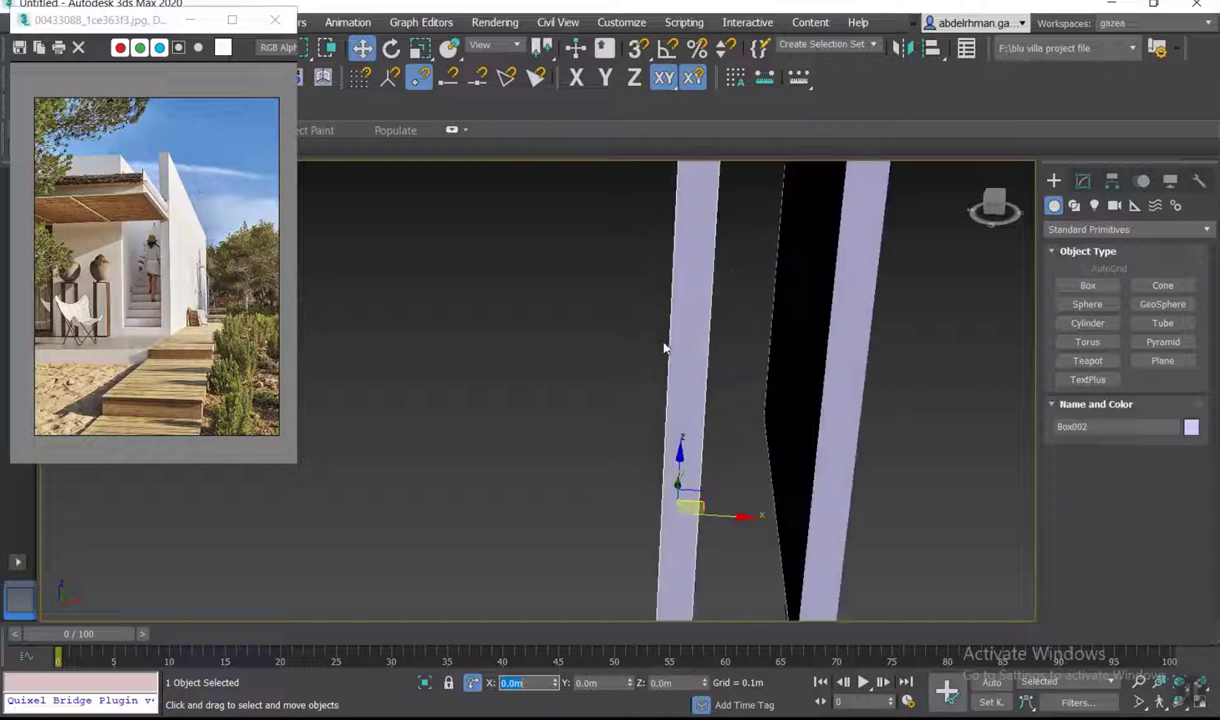
pyautogui.scroll(2, 665, 346)
pyautogui.scroll(1, 713, 428)
pyautogui.scroll(-2, 718, 471)
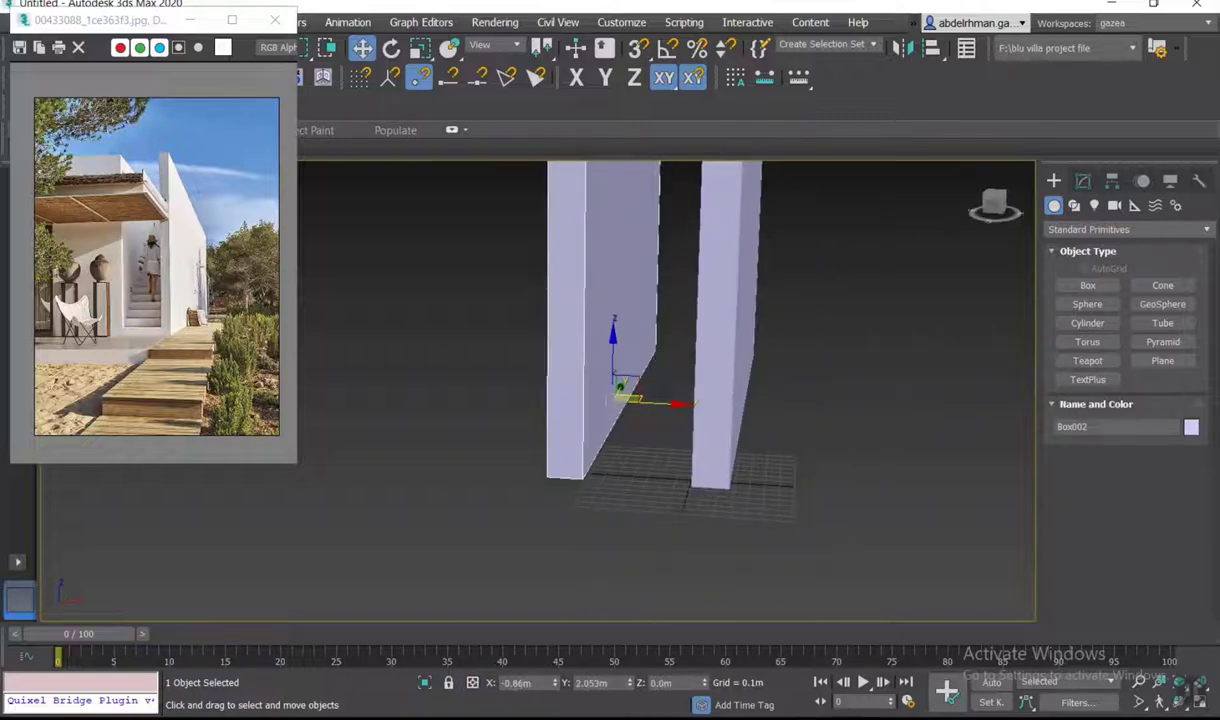
pyautogui.doubleClick(520, 682)
pyautogui.write('1.')
pyautogui.press('Return')
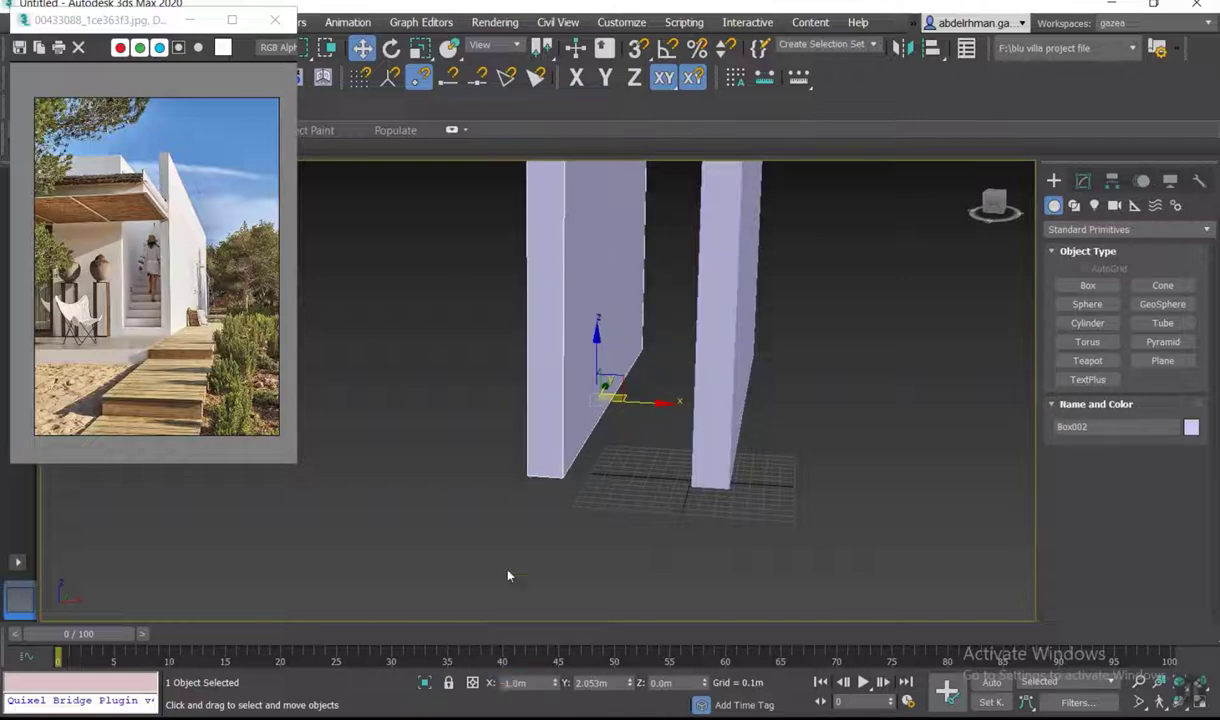
# - Return to absolute entry and place Box002 at X -1.25m
pyautogui.click(472, 682)
pyautogui.write('1')
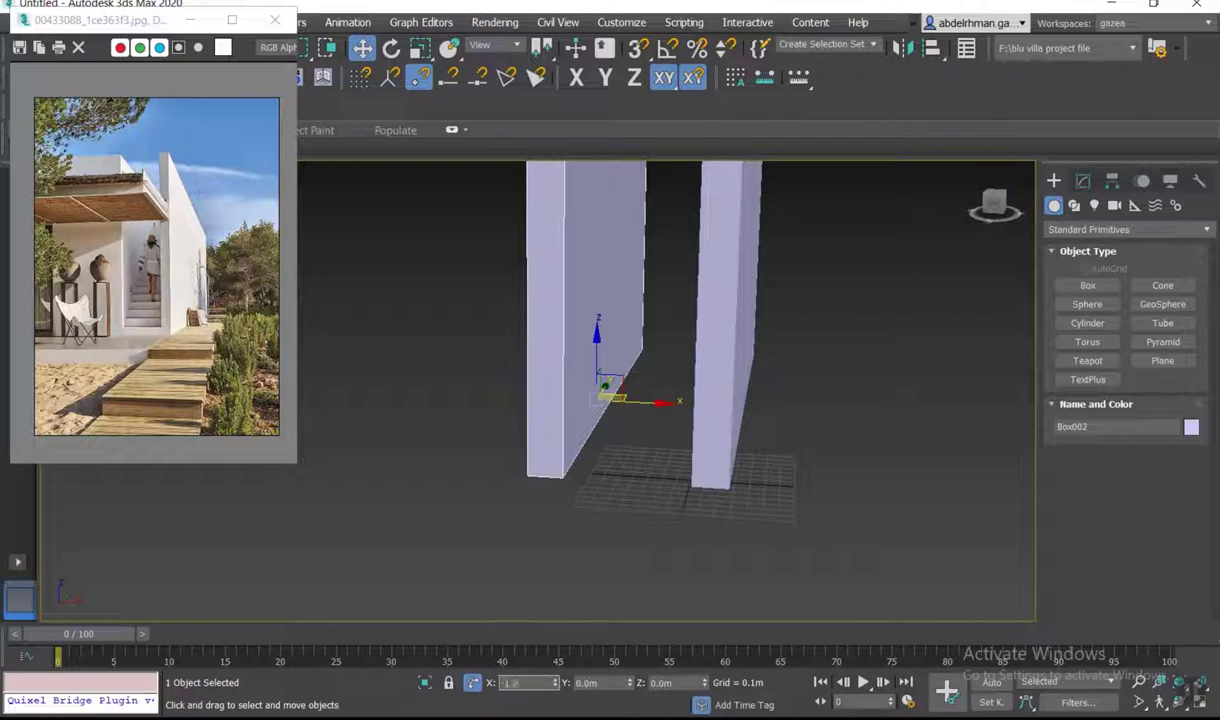
pyautogui.press('Return')
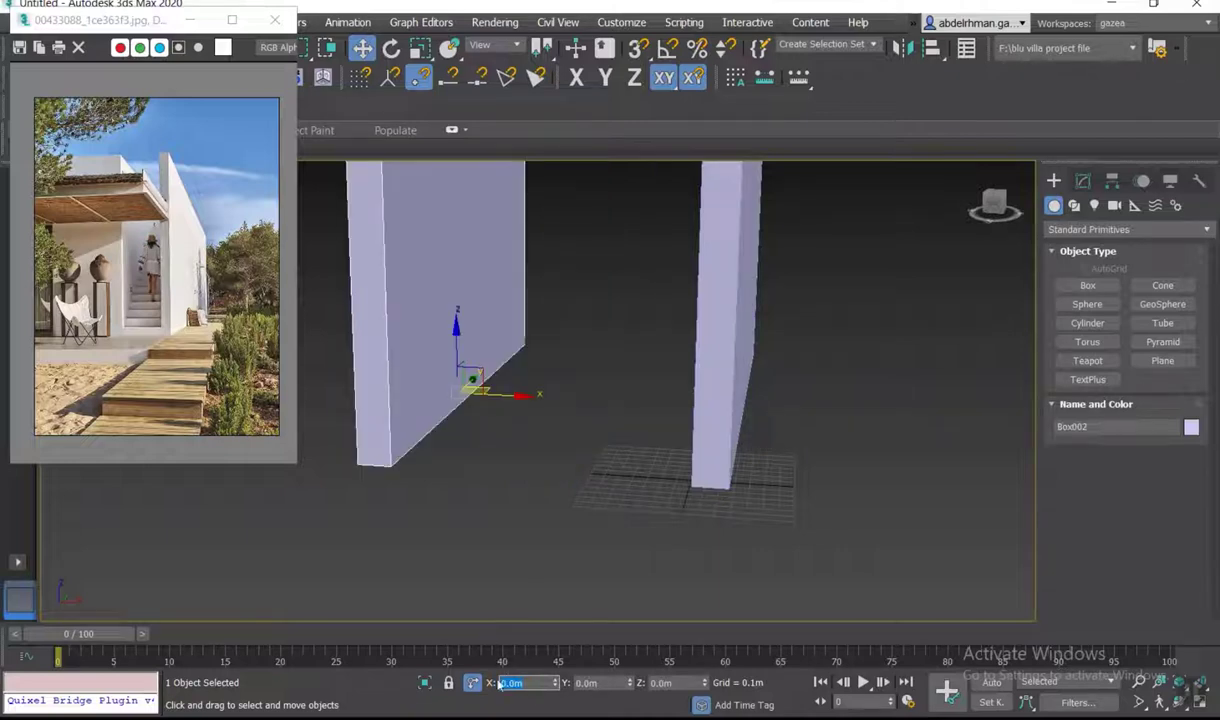
pyautogui.click(472, 682)
pyautogui.doubleClick(515, 682)
pyautogui.write('-1.2')
pyautogui.write('5')
pyautogui.press('Return')
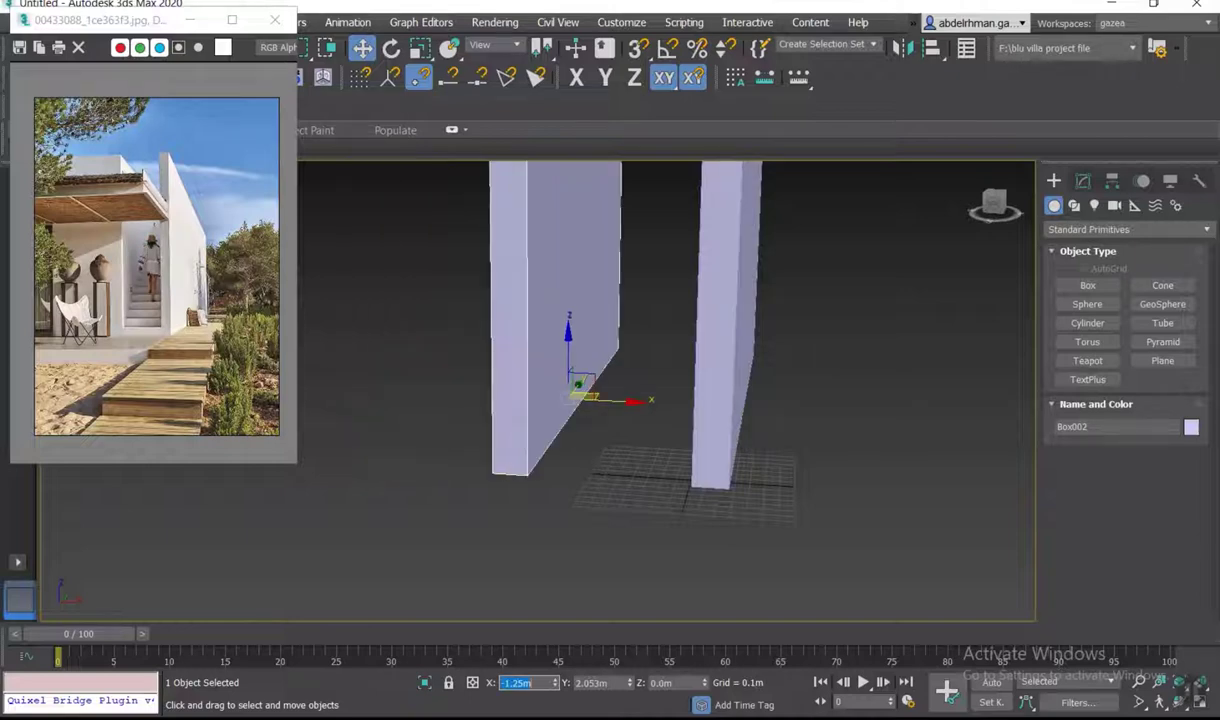
# - Tilt the view to see both walls and select the front wall panel
pyautogui.click(820, 494)
pyautogui.moveTo(721, 191)
pyautogui.keyDown('alt'); pyautogui.mouseDown(button='middle')
pyautogui.moveTo(749, 275)
pyautogui.moveTo(716, 307)
pyautogui.moveTo(632, 305)
pyautogui.moveTo(678, 264)
pyautogui.moveTo(700, 346)
pyautogui.moveTo(660, 324)
pyautogui.moveTo(683, 332)
pyautogui.mouseUp(button='middle'); pyautogui.keyUp('alt')
pyautogui.click(681, 280)
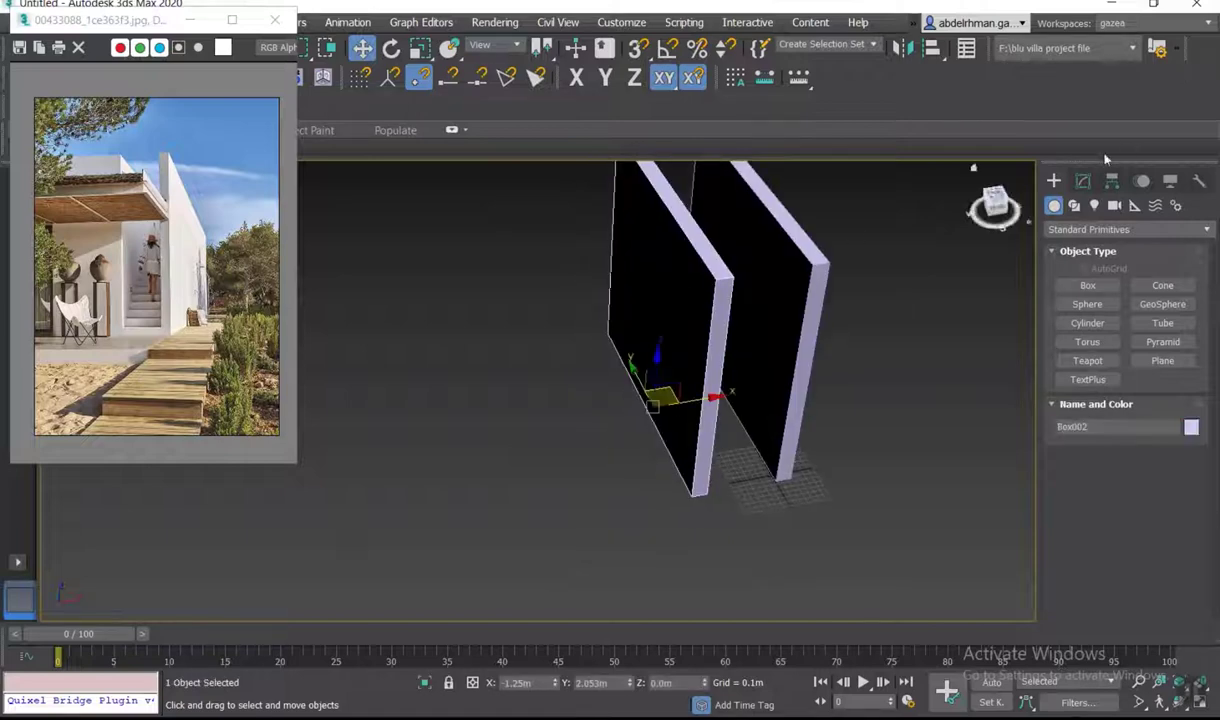
# - Add an Edit Poly modifier to Box002
pyautogui.click(1083, 180)
pyautogui.click(1106, 235)
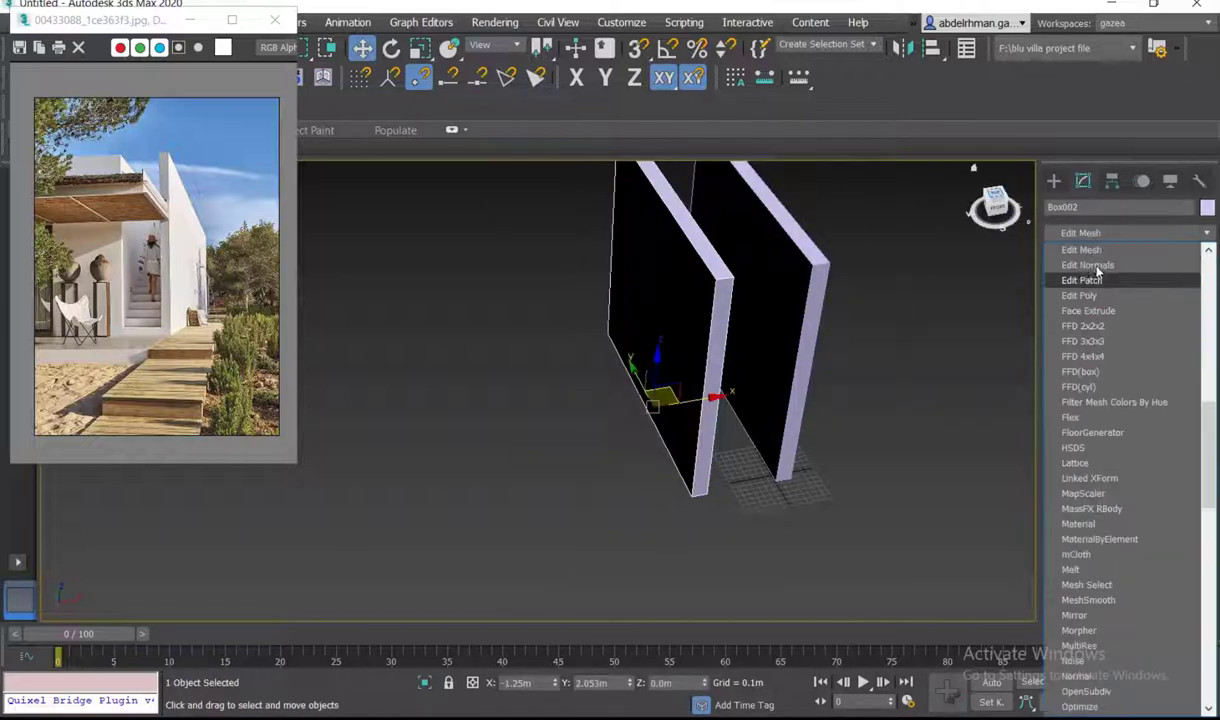
pyautogui.click(1095, 290)
# - Pull the wall's large face out into a deep box volume
pyautogui.click(1141, 561)
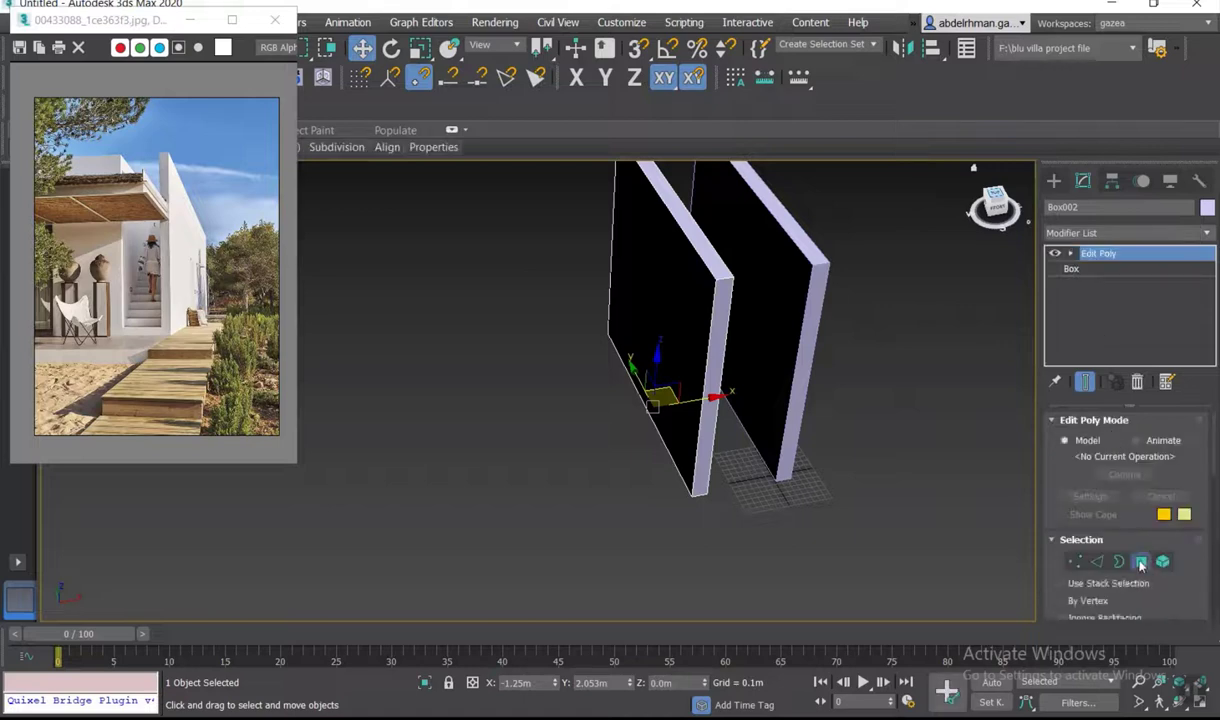
pyautogui.click(678, 345)
pyautogui.keyDown('shift'); pyautogui.moveTo(703, 307); pyautogui.dragTo(634, 340); pyautogui.keyUp('shift')
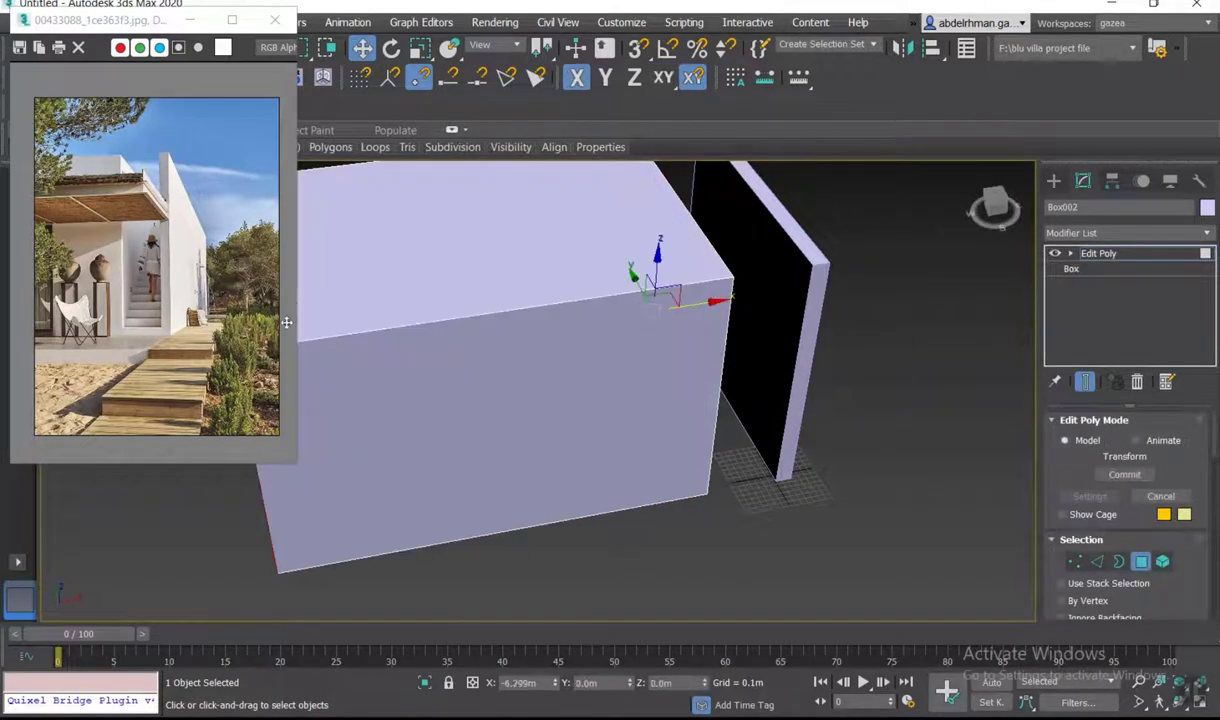
pyautogui.scroll(-2, 634, 340)
pyautogui.scroll(3, 521, 372)
pyautogui.moveTo(521, 372); pyautogui.dragTo(676, 326, button='middle')
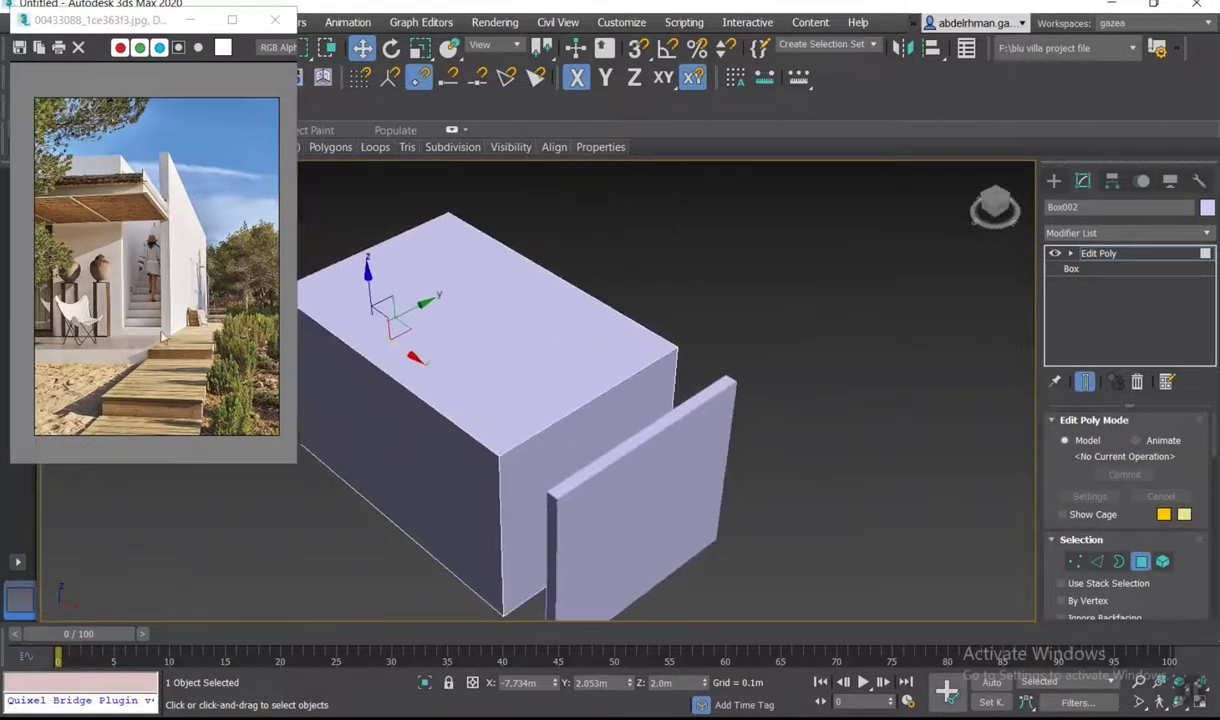
pyautogui.moveTo(543, 365)
pyautogui.keyDown('alt'); pyautogui.mouseDown(button='middle')
pyautogui.moveTo(730, 411)
pyautogui.moveTo(803, 409)
pyautogui.moveTo(806, 371)
pyautogui.moveTo(717, 366)
pyautogui.mouseUp(button='middle'); pyautogui.keyUp('alt')
# - Select the box's front face and the edges around it in Edge mode
pyautogui.click(712, 352)
pyautogui.press('2')
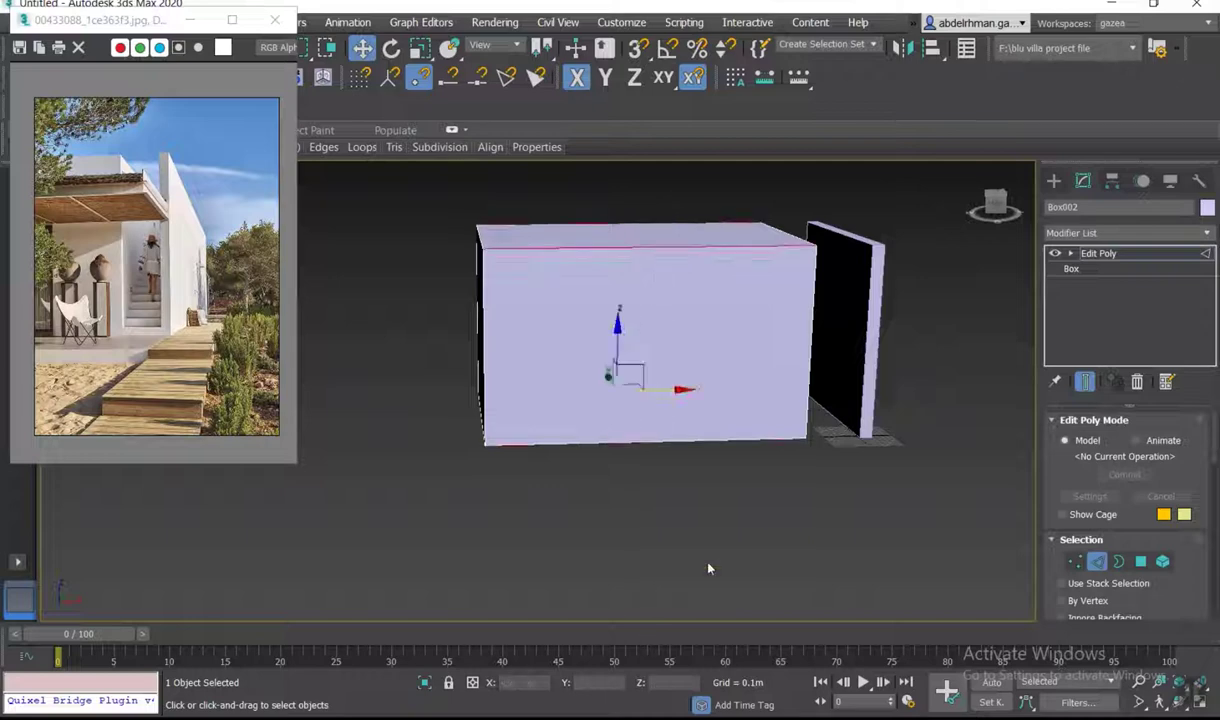
pyautogui.moveTo(1058, 556)
pyautogui.mouseDown()
pyautogui.moveTo(1154, 344)
pyautogui.moveTo(1154, 226)
pyautogui.mouseUp()
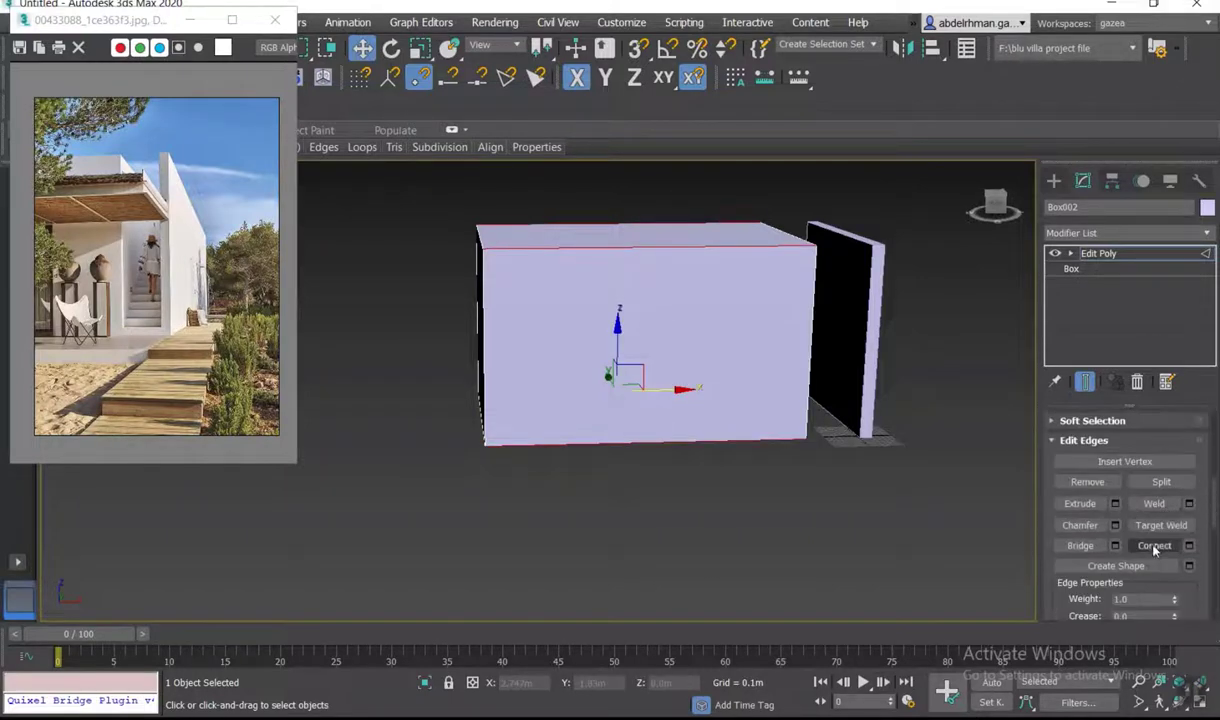
# - Connect a vertical edge across the front and slide it to the right
pyautogui.click(1154, 545)
pyautogui.moveTo(676, 328); pyautogui.dragTo(756, 335)
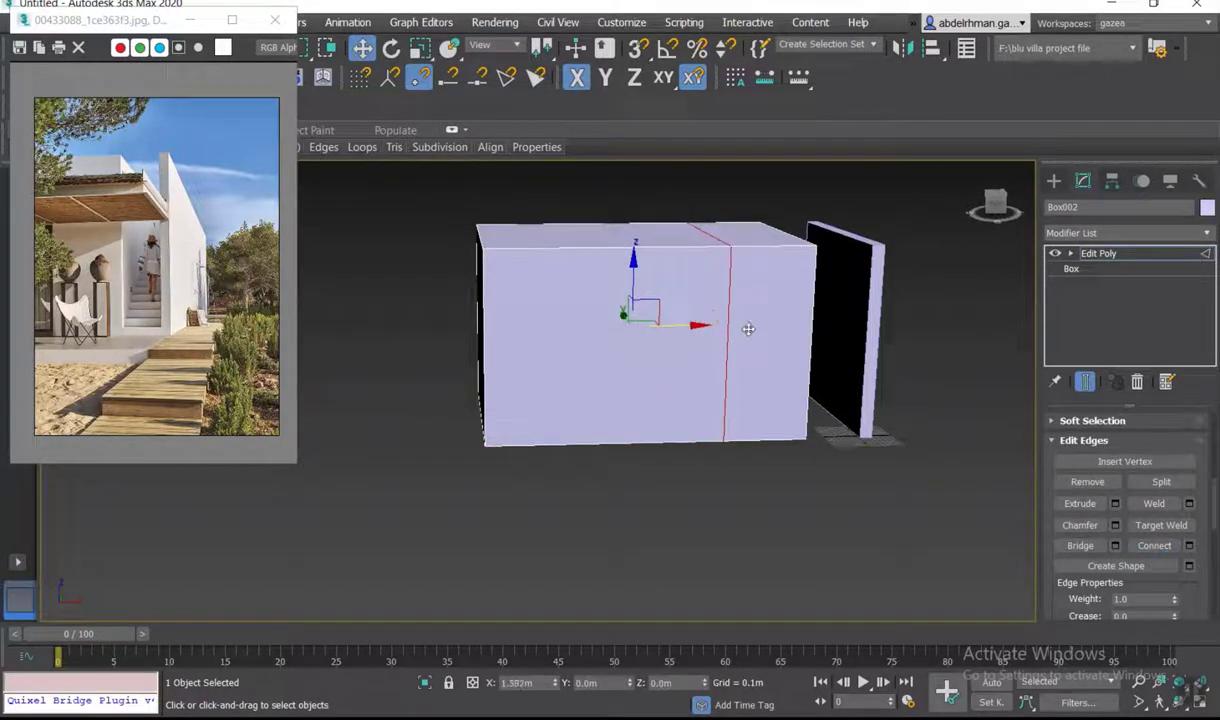
pyautogui.keyDown('alt'); pyautogui.moveTo(756, 335); pyautogui.dragTo(866, 278, button='middle'); pyautogui.keyUp('alt')
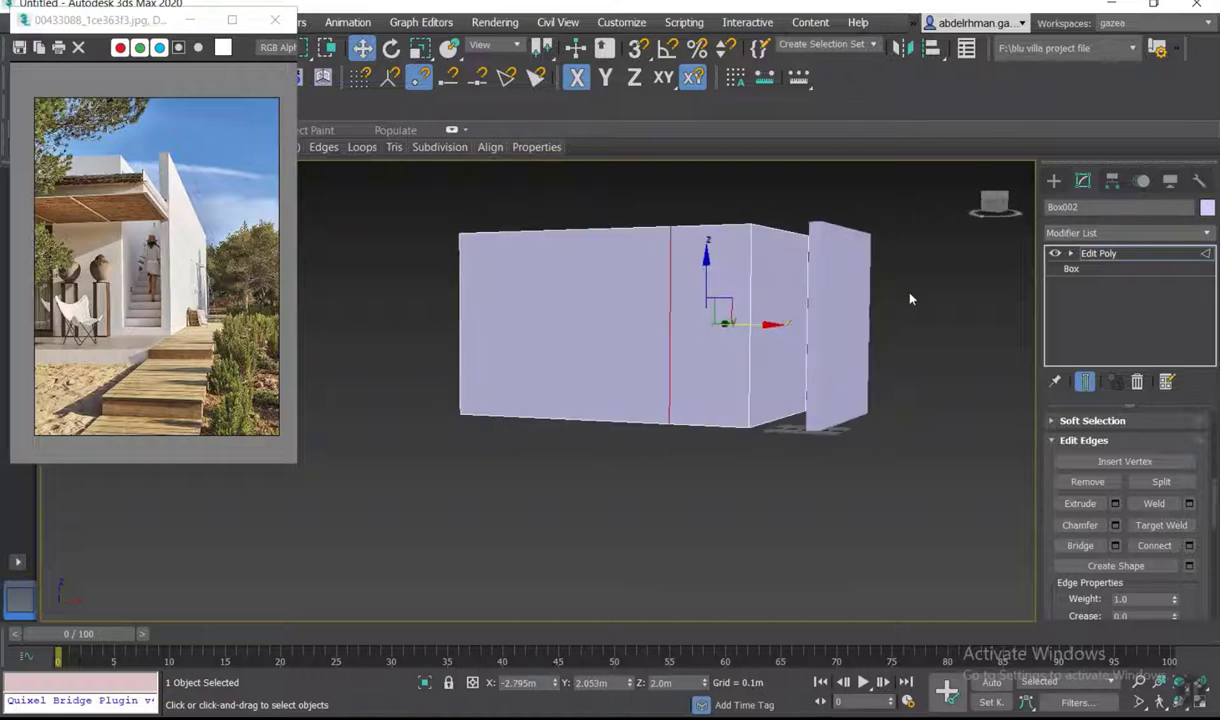
# - Connect a horizontal edge across the front and raise it up the wall
pyautogui.click(1164, 547)
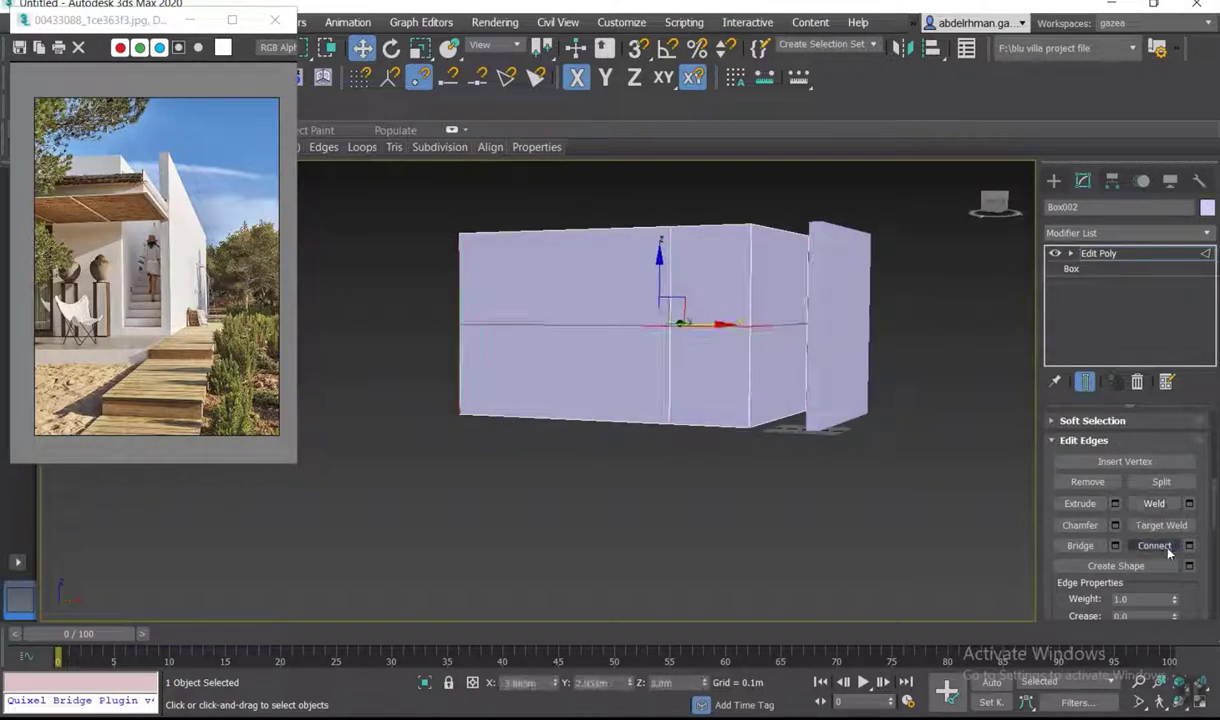
pyautogui.moveTo(659, 290); pyautogui.dragTo(659, 247)
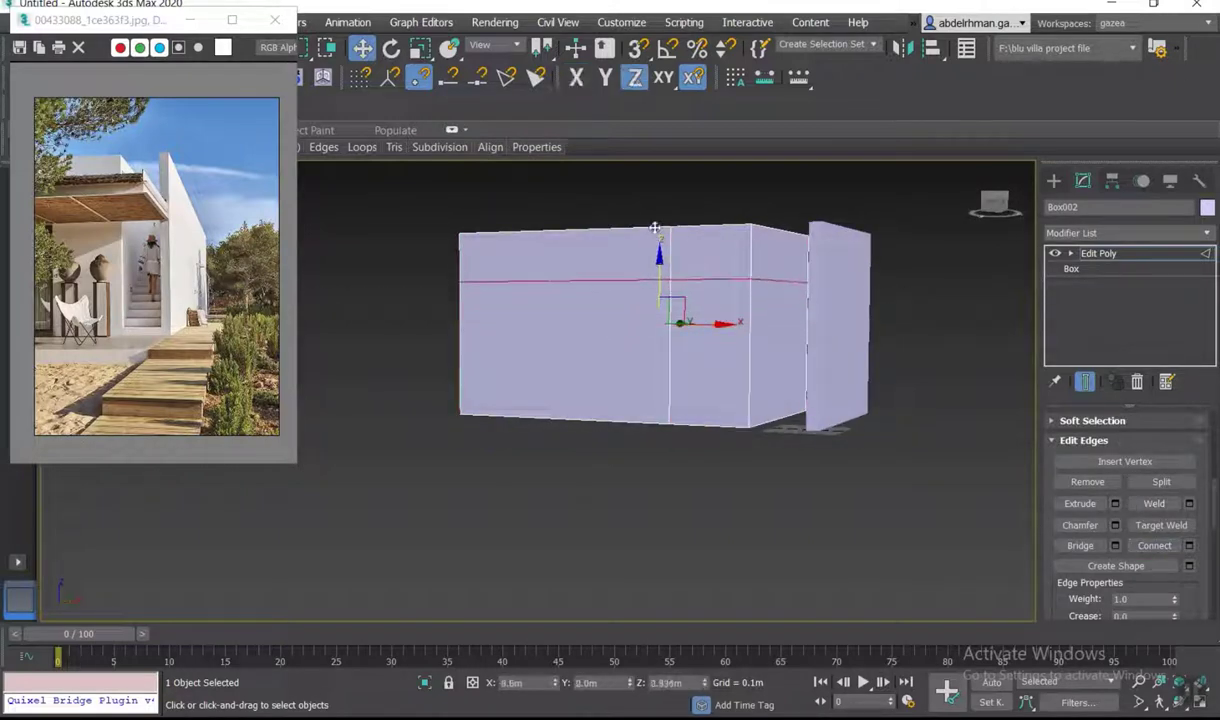
pyautogui.moveTo(612, 335)
pyautogui.keyDown('alt'); pyautogui.mouseDown(button='middle')
pyautogui.moveTo(640, 348)
pyautogui.moveTo(270, 343)
pyautogui.mouseUp(button='middle'); pyautogui.keyUp('alt')
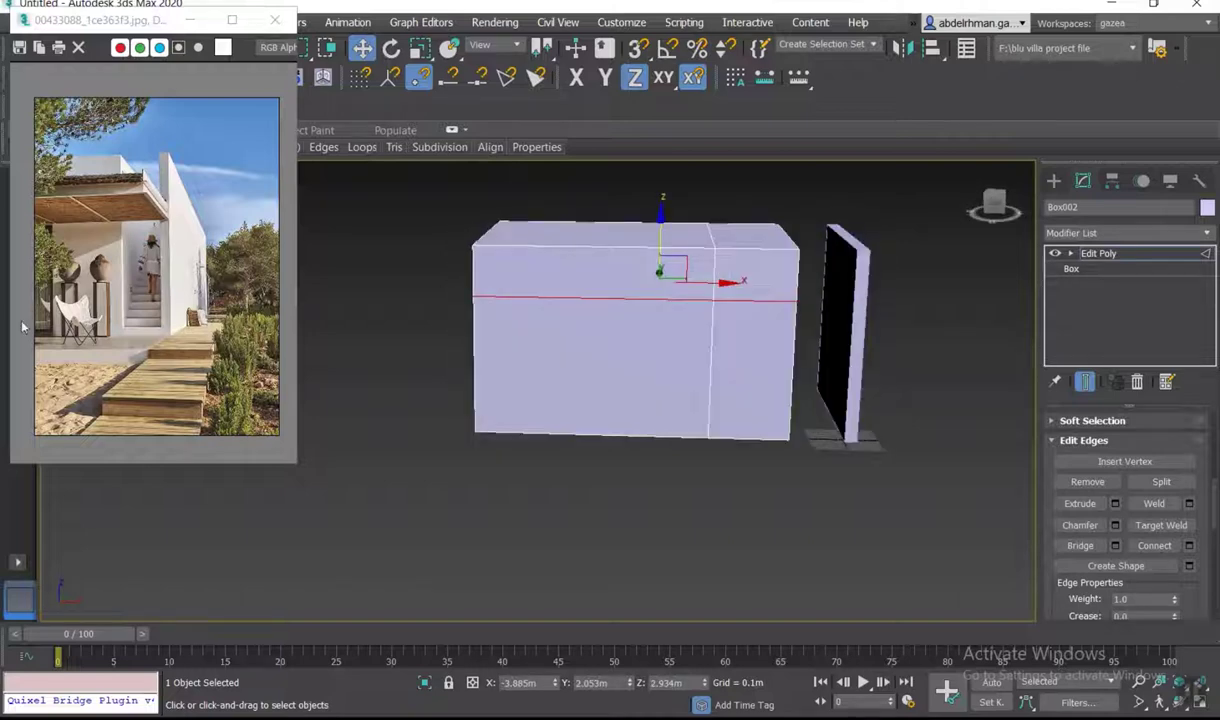
pyautogui.scroll(2, 22, 325)
pyautogui.moveTo(684, 417)
pyautogui.mouseDown(button='middle')
pyautogui.moveTo(726, 440)
pyautogui.moveTo(700, 452)
pyautogui.mouseUp(button='middle')
pyautogui.scroll(4, 650, 450)
pyautogui.scroll(-4, 637, 449)
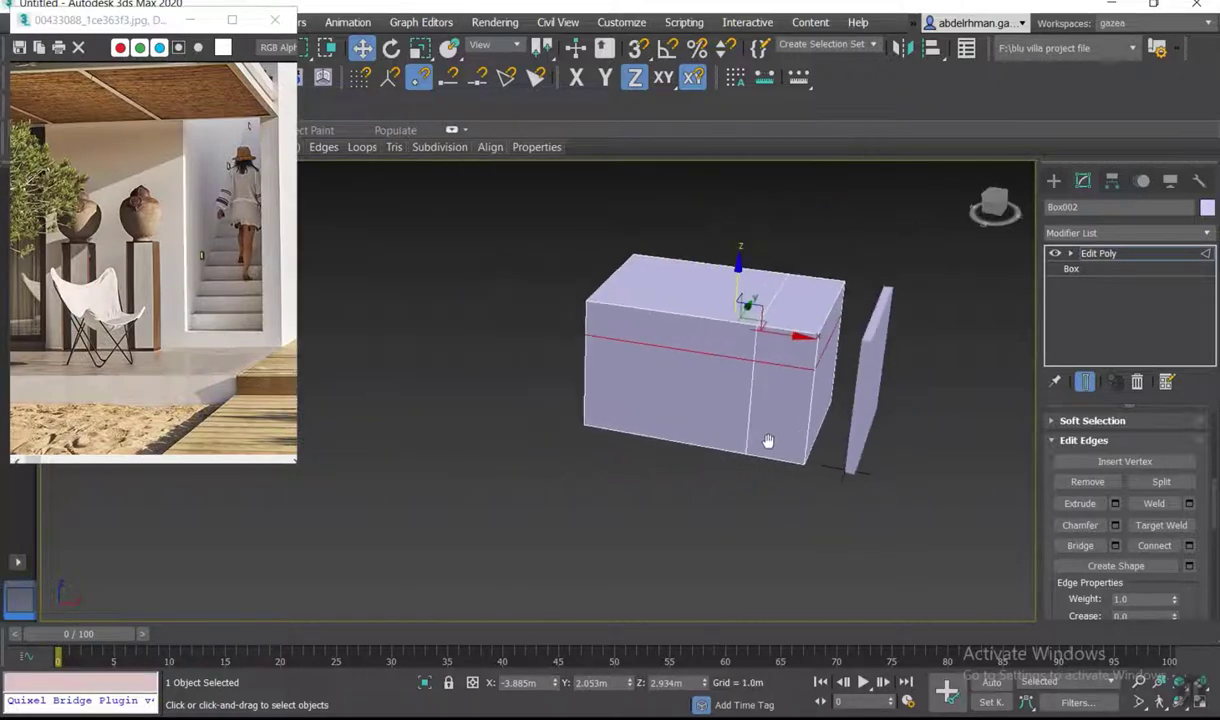
pyautogui.scroll(-2, 645, 470)
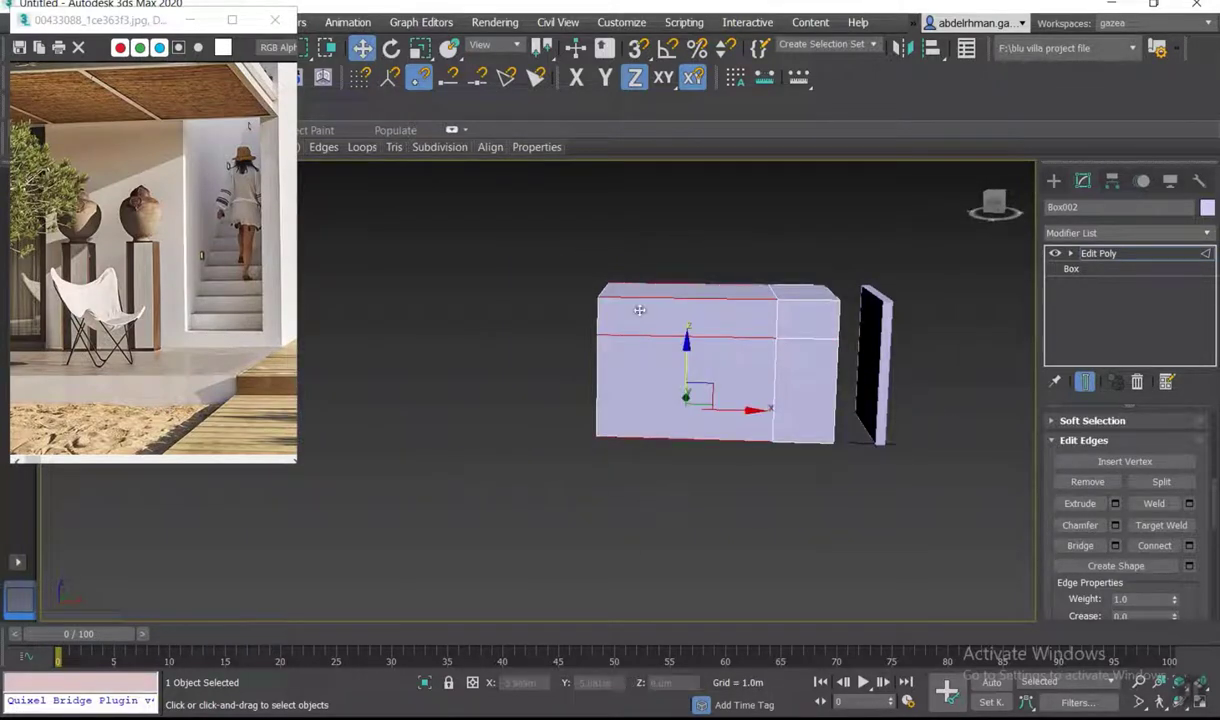
# - Add a second vertical edge and shift it left to outline the central panel
pyautogui.click(1189, 547)
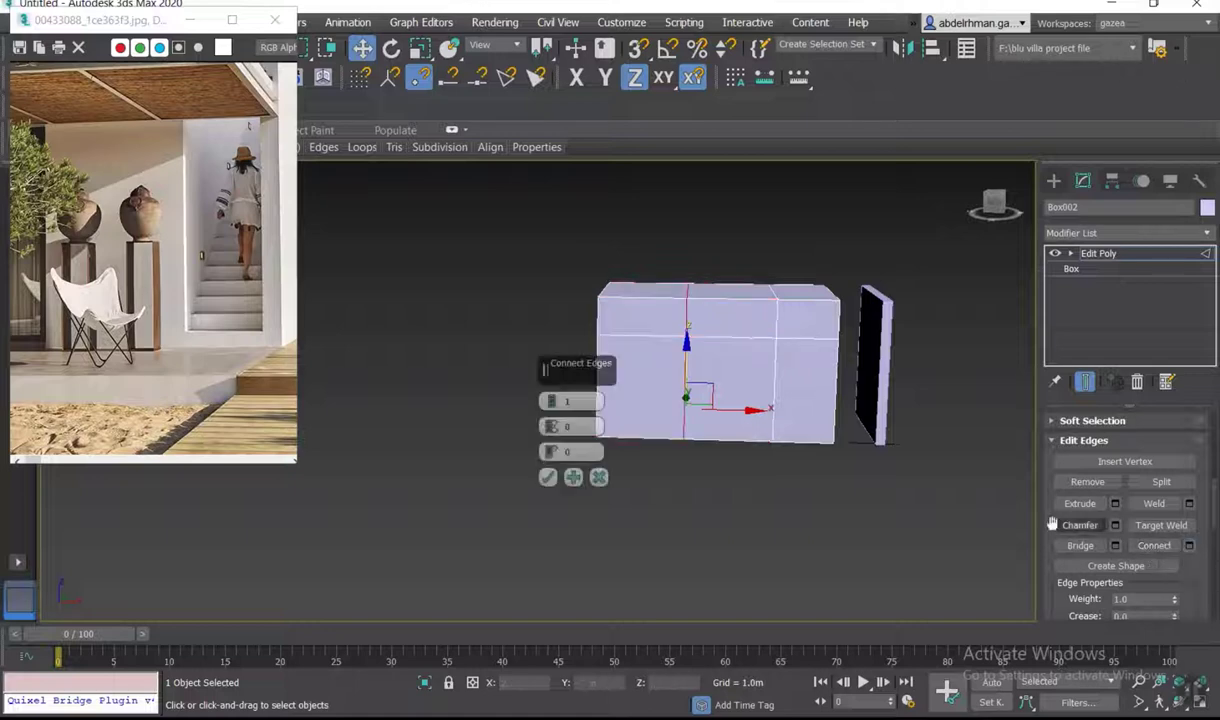
pyautogui.click(545, 474)
pyautogui.moveTo(725, 347); pyautogui.dragTo(700, 348)
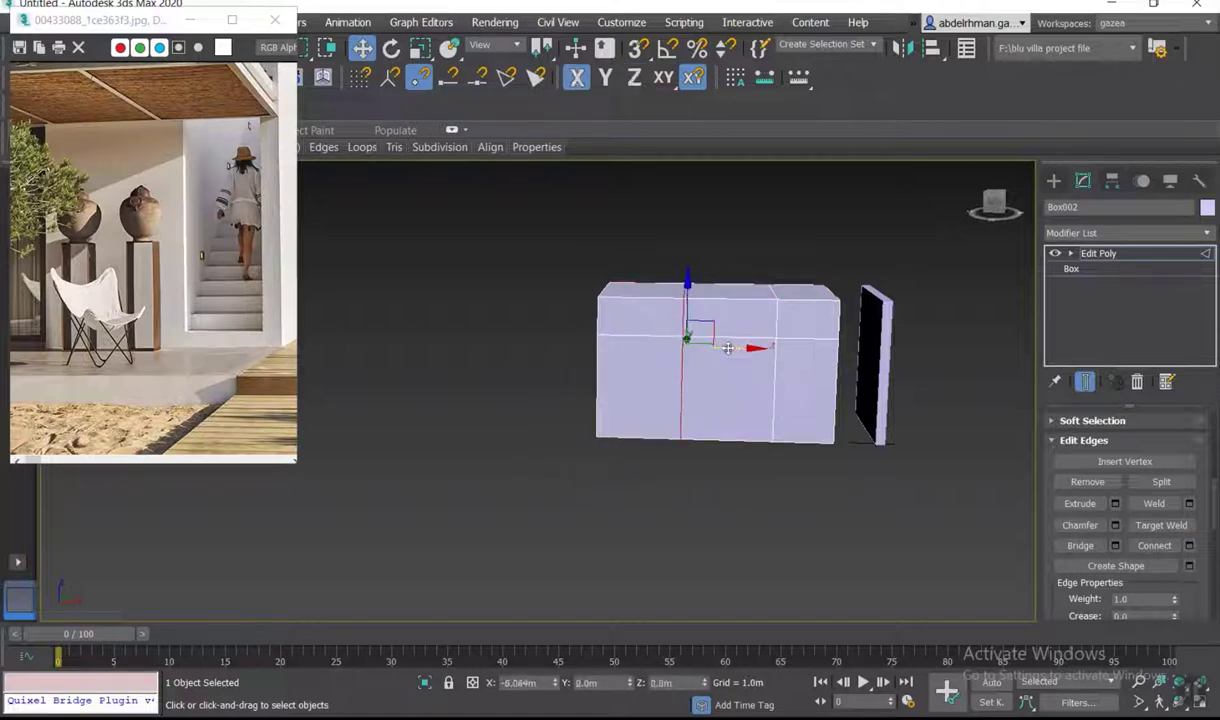
pyautogui.click(697, 379)
# - Select the middle front polygon and inset it by a small amount
pyautogui.press('4')
pyautogui.click(728, 406)
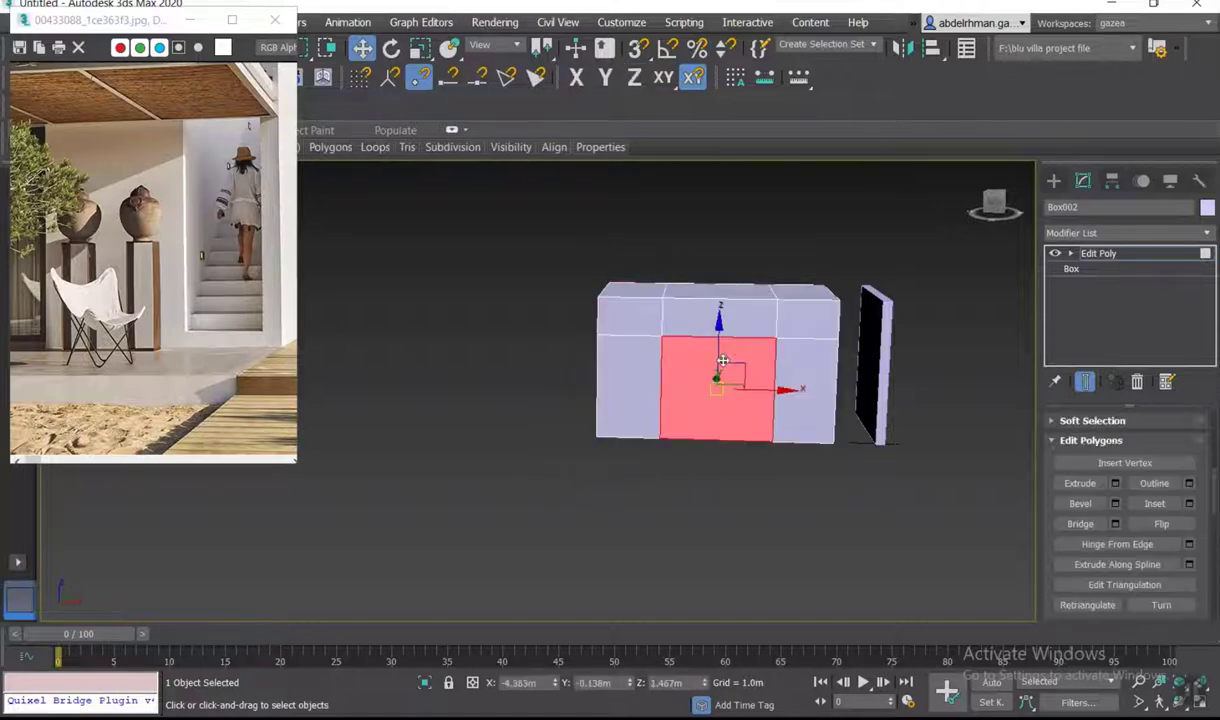
pyautogui.keyDown('alt'); pyautogui.moveTo(728, 406); pyautogui.dragTo(893, 419, button='middle'); pyautogui.keyUp('alt')
pyautogui.moveTo(634, 427)
pyautogui.keyDown('alt'); pyautogui.mouseDown(button='middle')
pyautogui.moveTo(598, 437)
pyautogui.moveTo(625, 440)
pyautogui.mouseUp(button='middle'); pyautogui.keyUp('alt')
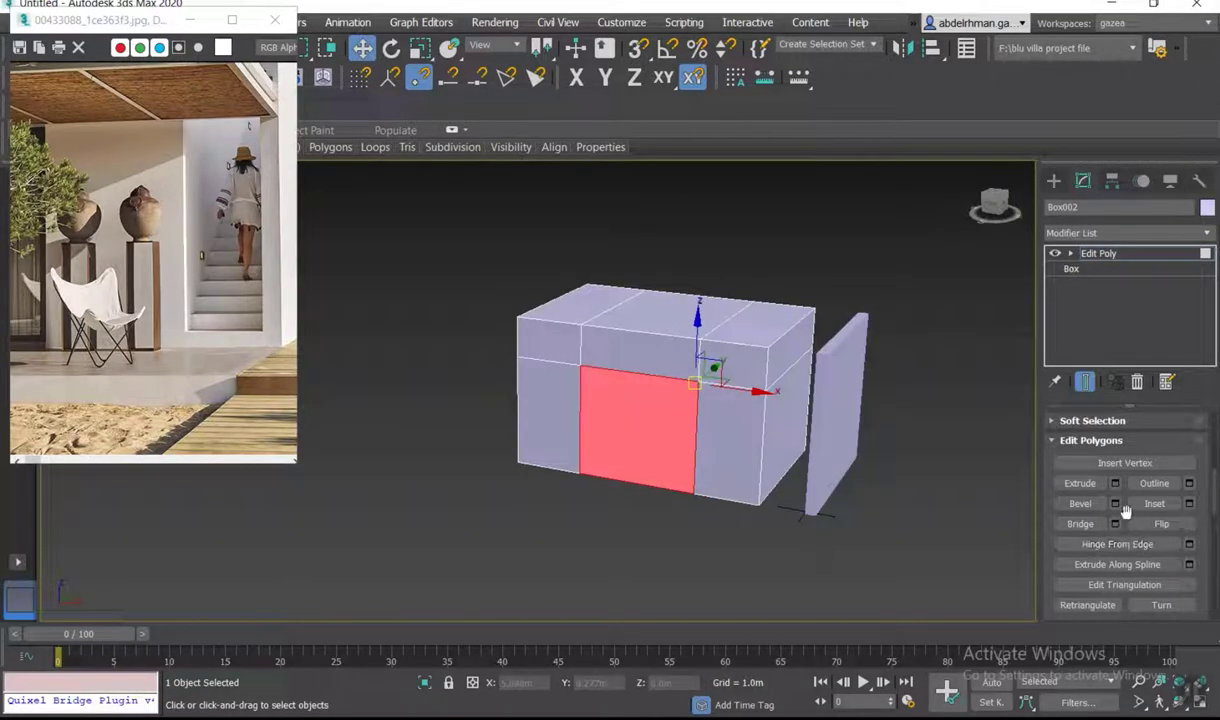
pyautogui.click(1189, 503)
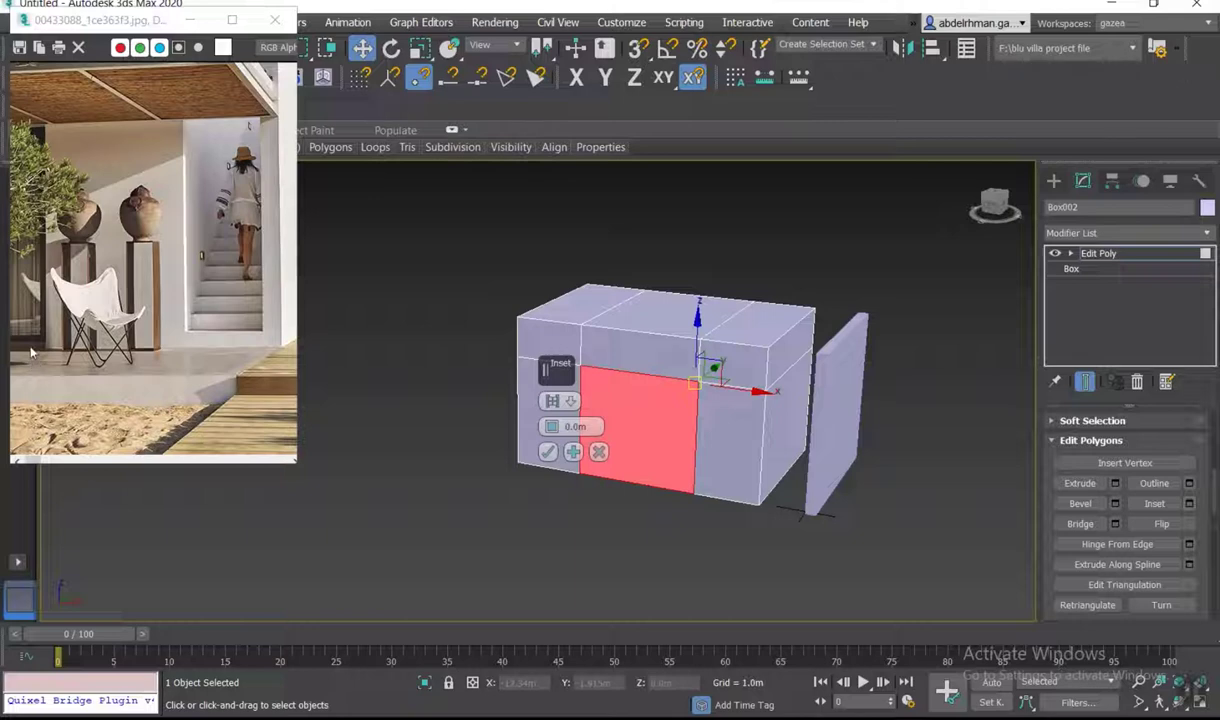
pyautogui.scroll(5, 645, 476)
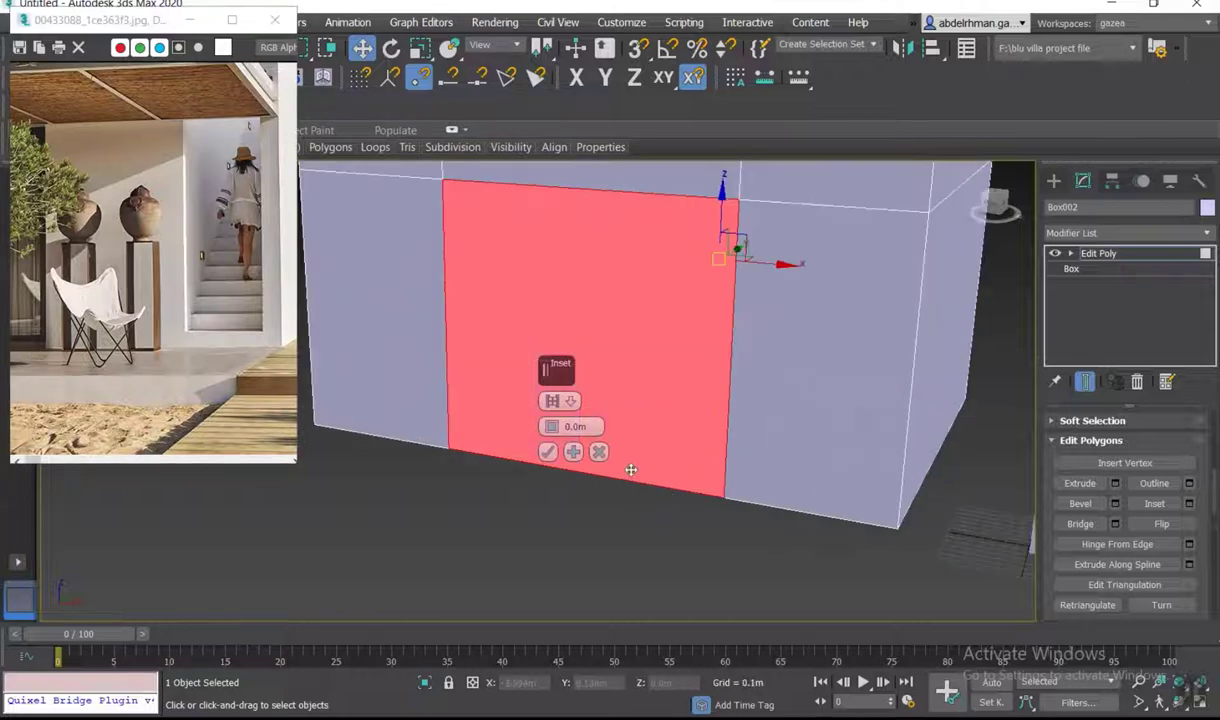
pyautogui.moveTo(549, 427); pyautogui.dragTo(549, 424)
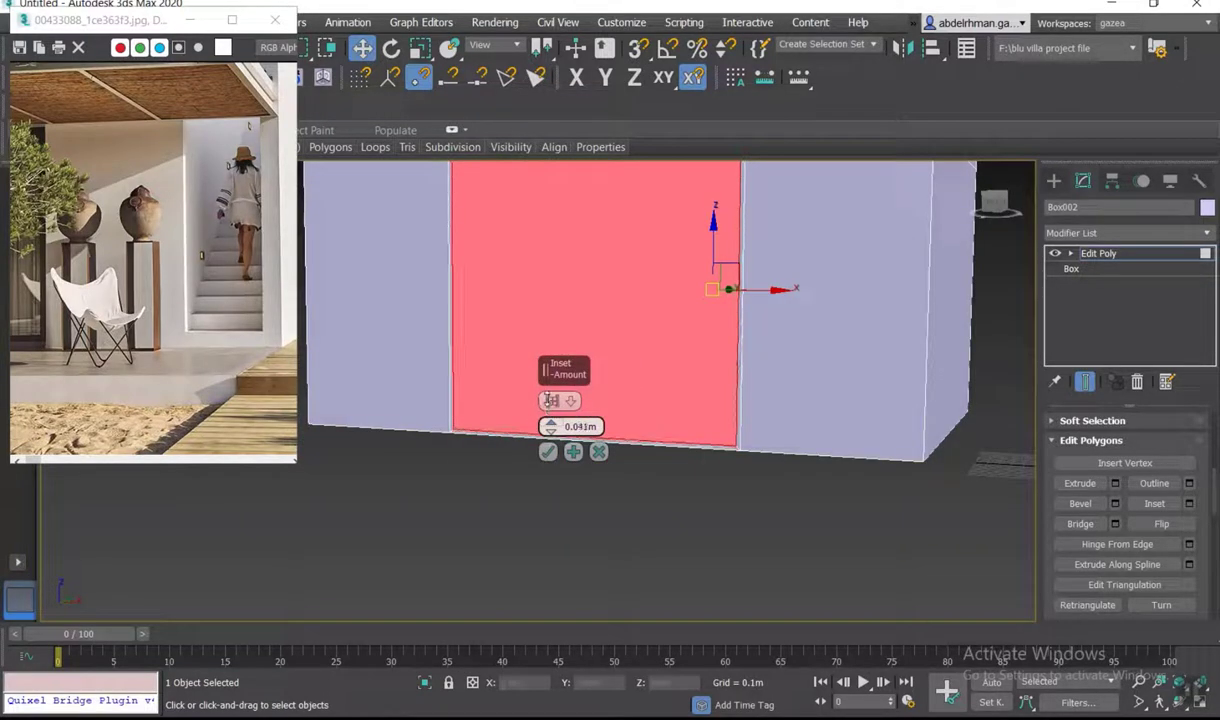
pyautogui.click(548, 452)
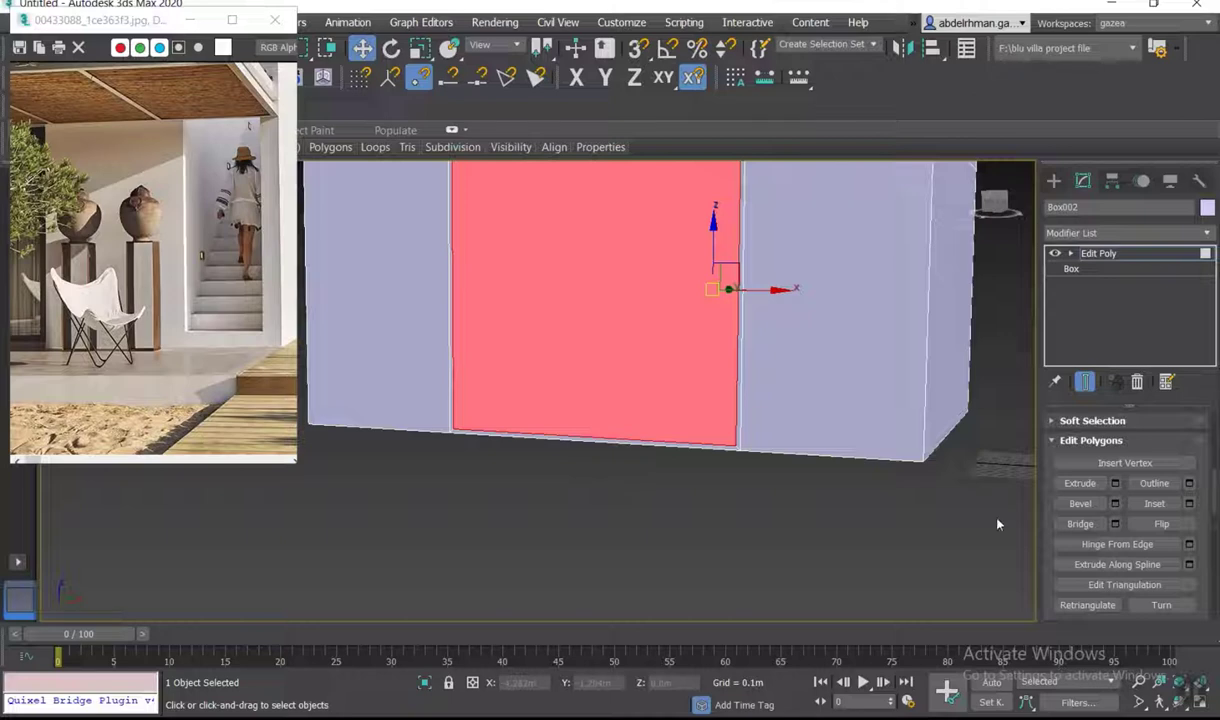
# - Bridge the inset face to open a hole through the box
pyautogui.click(1080, 523)
pyautogui.scroll(-5, 594, 474)
pyautogui.keyDown('alt'); pyautogui.moveTo(599, 471); pyautogui.dragTo(610, 440, button='middle'); pyautogui.keyUp('alt')
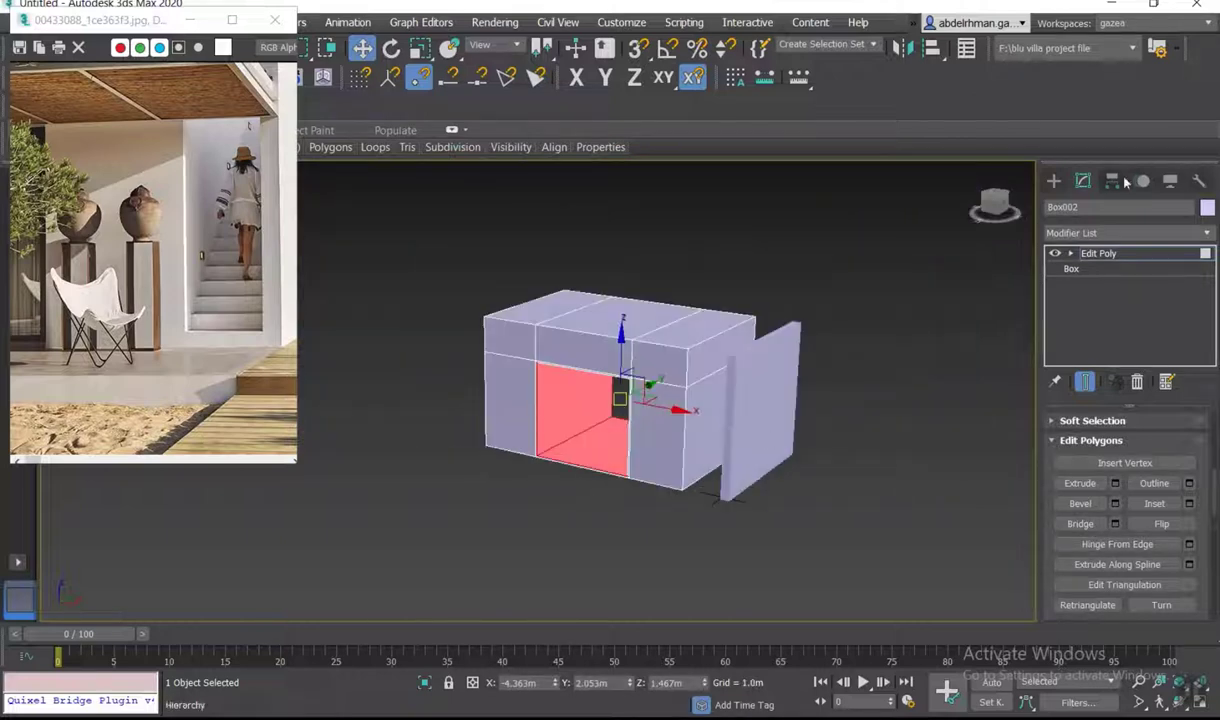
pyautogui.click(1053, 180)
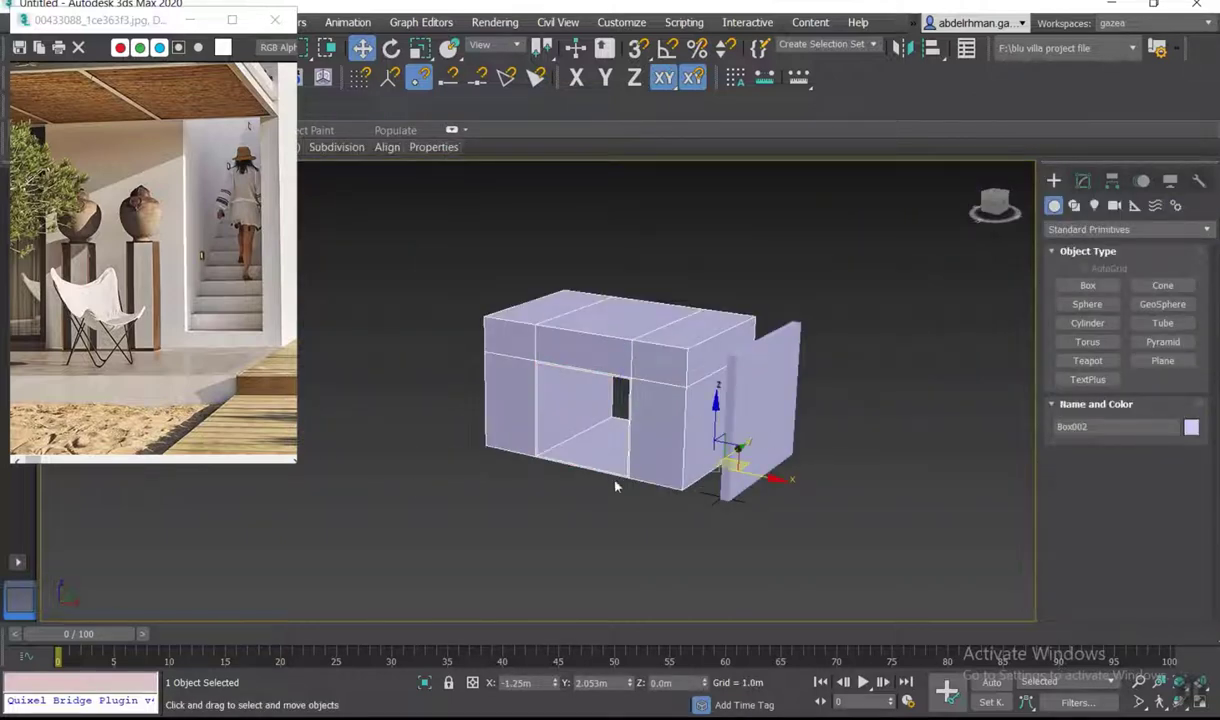
# - Draw a 2.849m × 3.052m rectangle across the opening with 3D Snap and AutoGrid
pyautogui.keyDown('alt'); pyautogui.moveTo(615, 486); pyautogui.dragTo(660, 470, button='middle'); pyautogui.keyUp('alt')
pyautogui.scroll(5, 694, 400)
pyautogui.scroll(2, 763, 380)
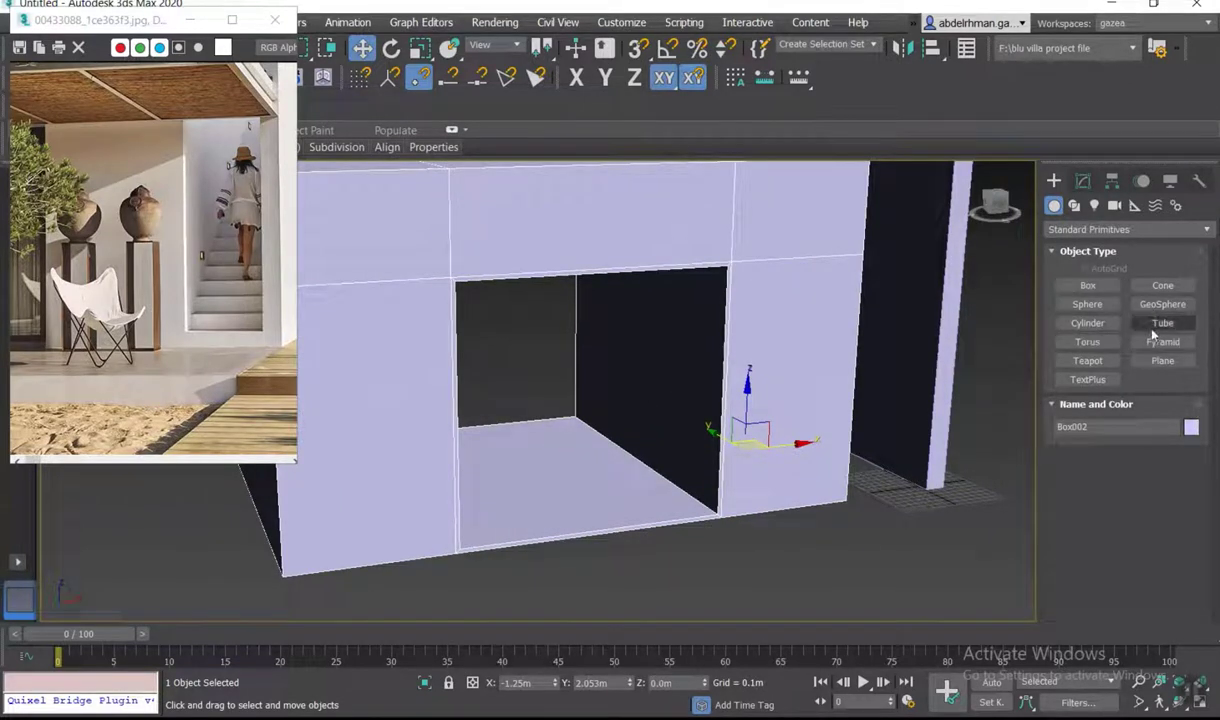
pyautogui.click(1074, 205)
pyautogui.click(1164, 299)
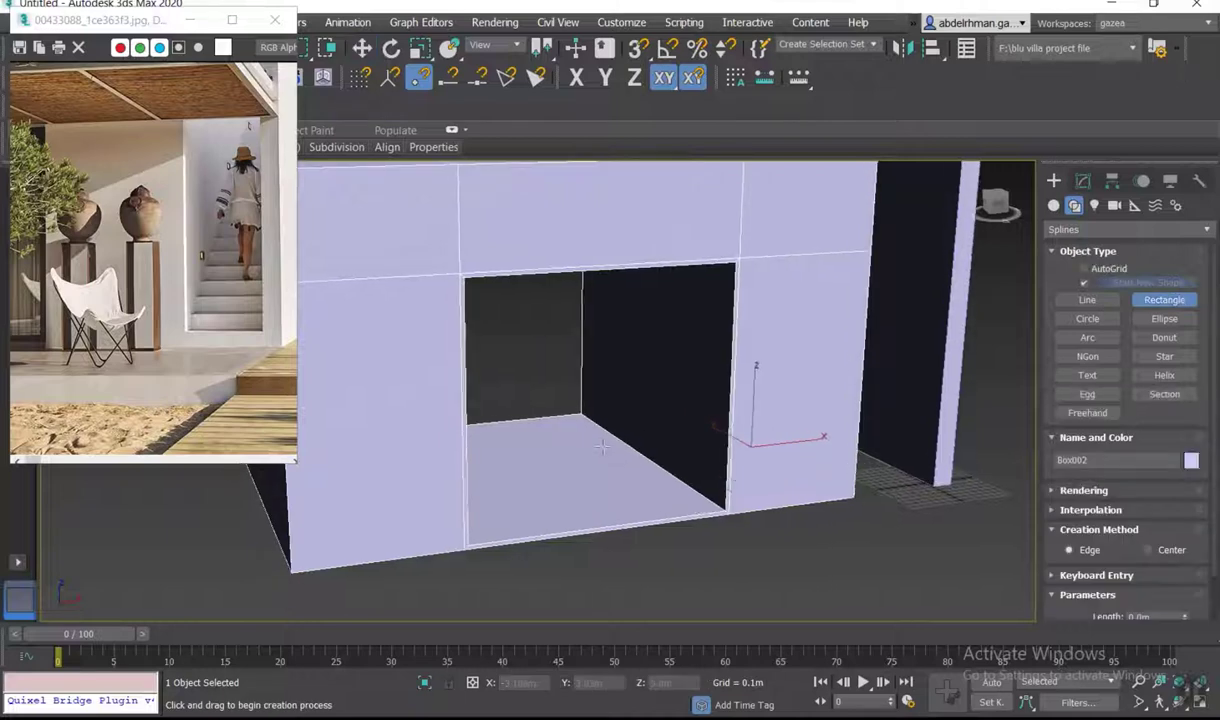
pyautogui.scroll(2, 660, 451)
pyautogui.press('s')
pyautogui.click(1084, 268)
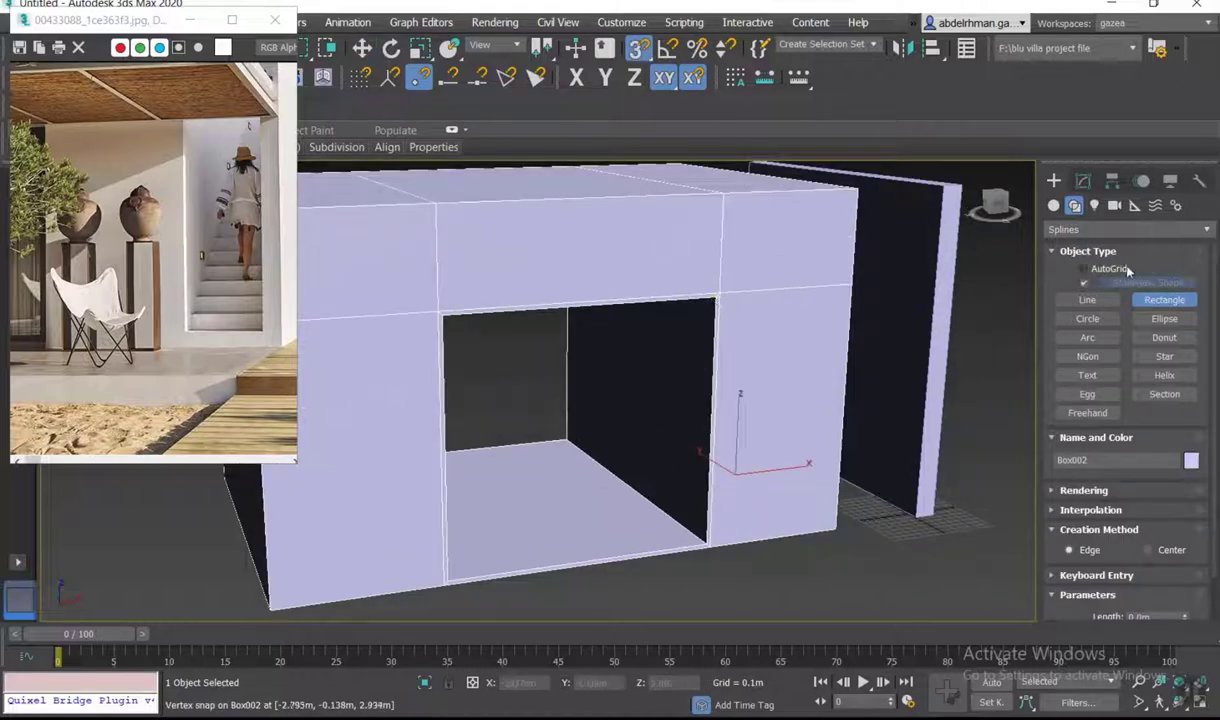
pyautogui.scroll(3, 717, 298)
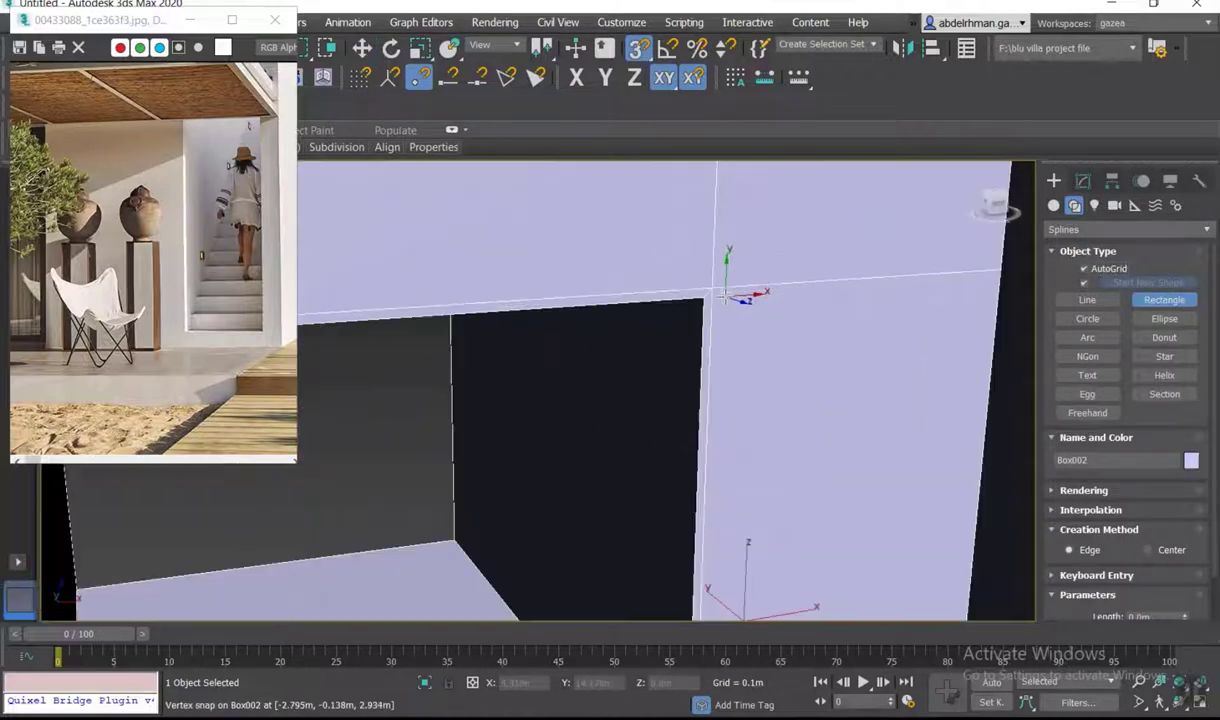
pyautogui.moveTo(717, 298); pyautogui.dragTo(668, 388)
pyautogui.moveTo(646, 423); pyautogui.dragTo(585, 490, button='middle')
pyautogui.scroll(-3, 585, 490)
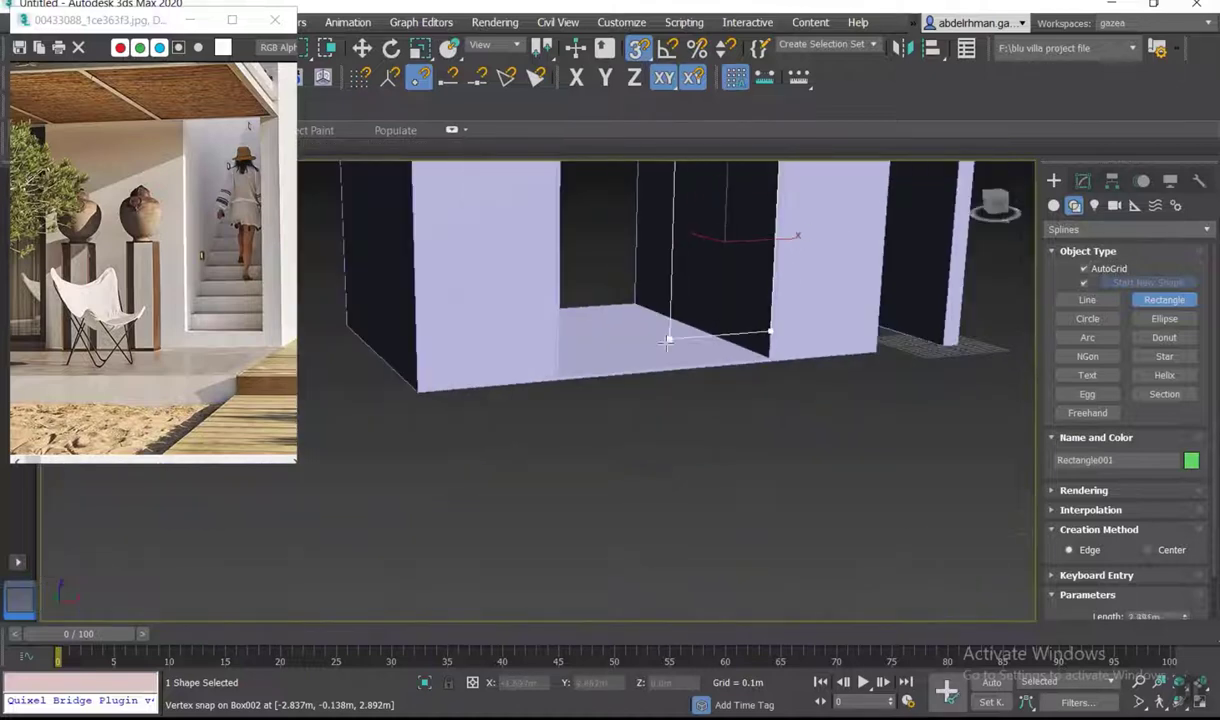
pyautogui.scroll(3, 545, 383)
pyautogui.scroll(-5, 547, 390)
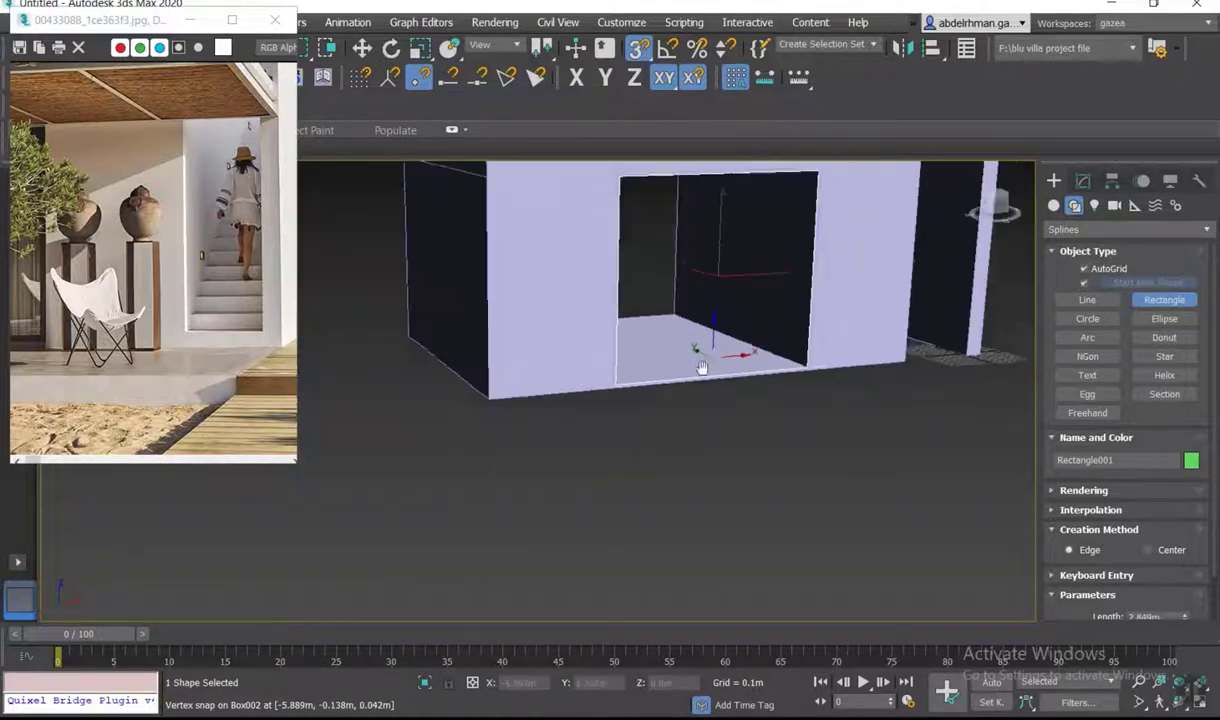
pyautogui.keyDown('alt'); pyautogui.moveTo(702, 365); pyautogui.dragTo(490, 479, button='middle'); pyautogui.keyUp('alt')
pyautogui.scroll(4, 490, 479)
# - Convert the rectangle to an Editable Spline, undoing an accidental Editable Poly conversion
pyautogui.press('w')
pyautogui.moveTo(580, 430)
pyautogui.keyDown('alt'); pyautogui.mouseDown(button='middle')
pyautogui.moveTo(697, 345)
pyautogui.moveTo(769, 336)
pyautogui.mouseUp(button='middle'); pyautogui.keyUp('alt')
pyautogui.rightClick(670, 270)
pyautogui.moveTo(706, 466)
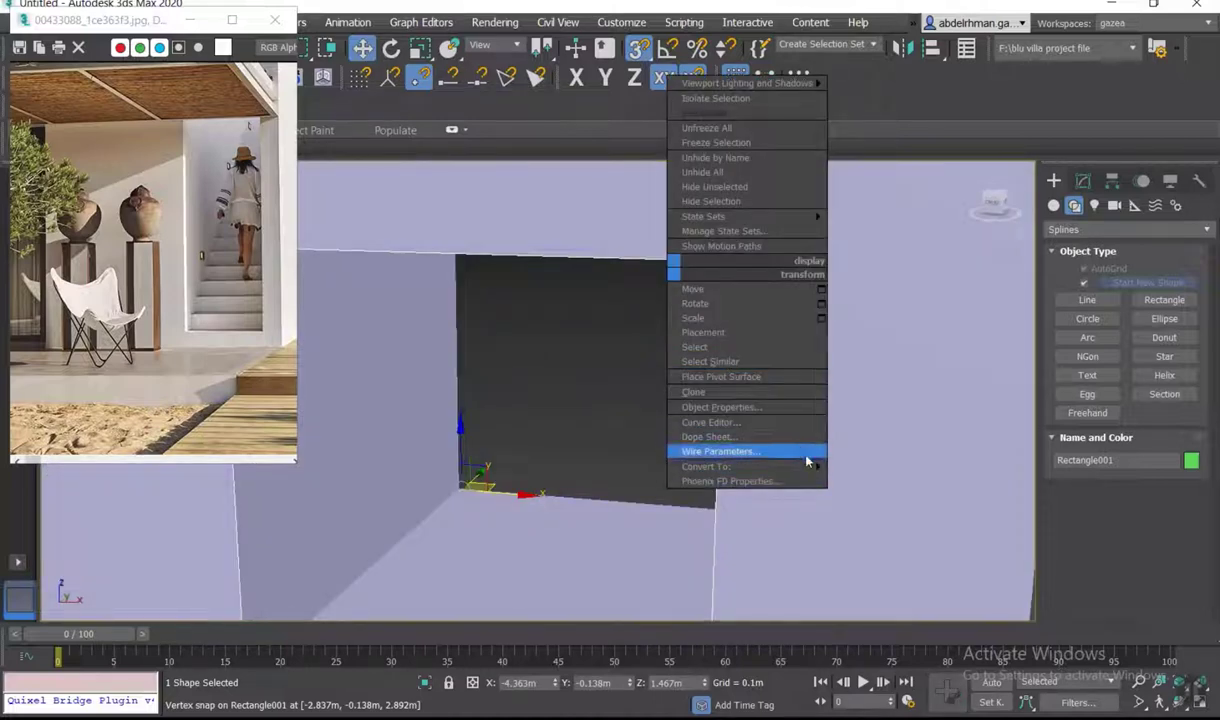
pyautogui.click(907, 497)
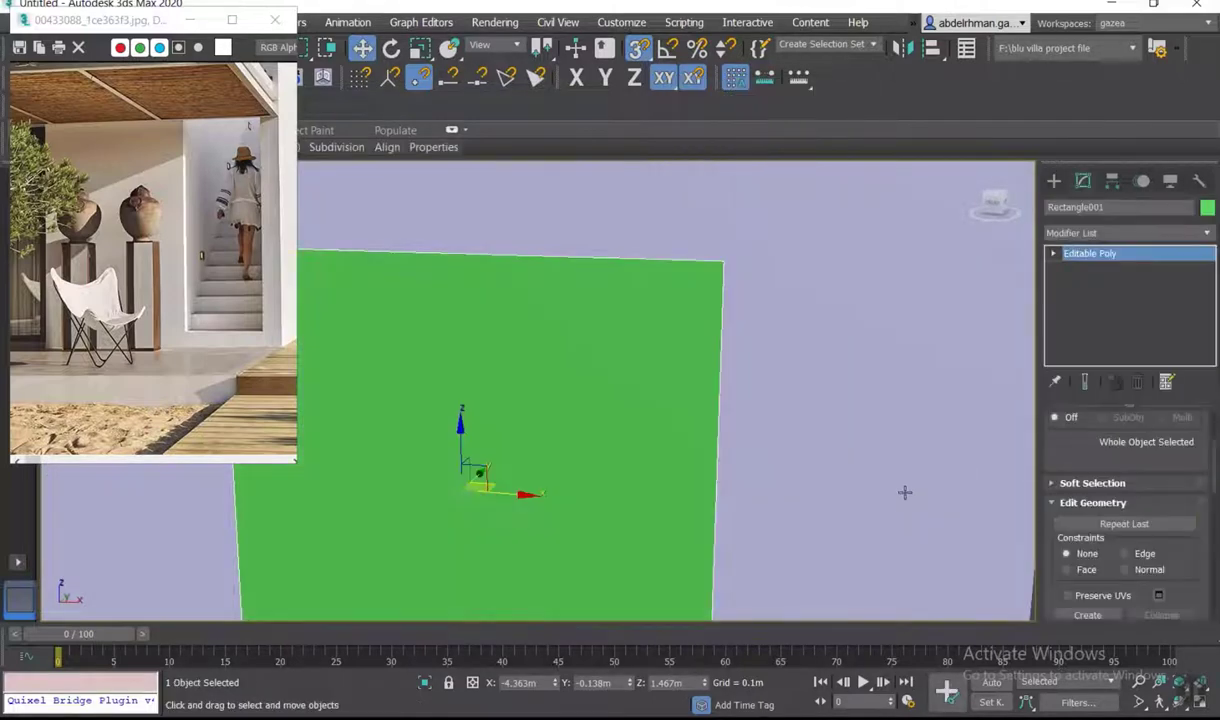
pyautogui.hotkey('ctrl', 'z')
pyautogui.rightClick(690, 260)
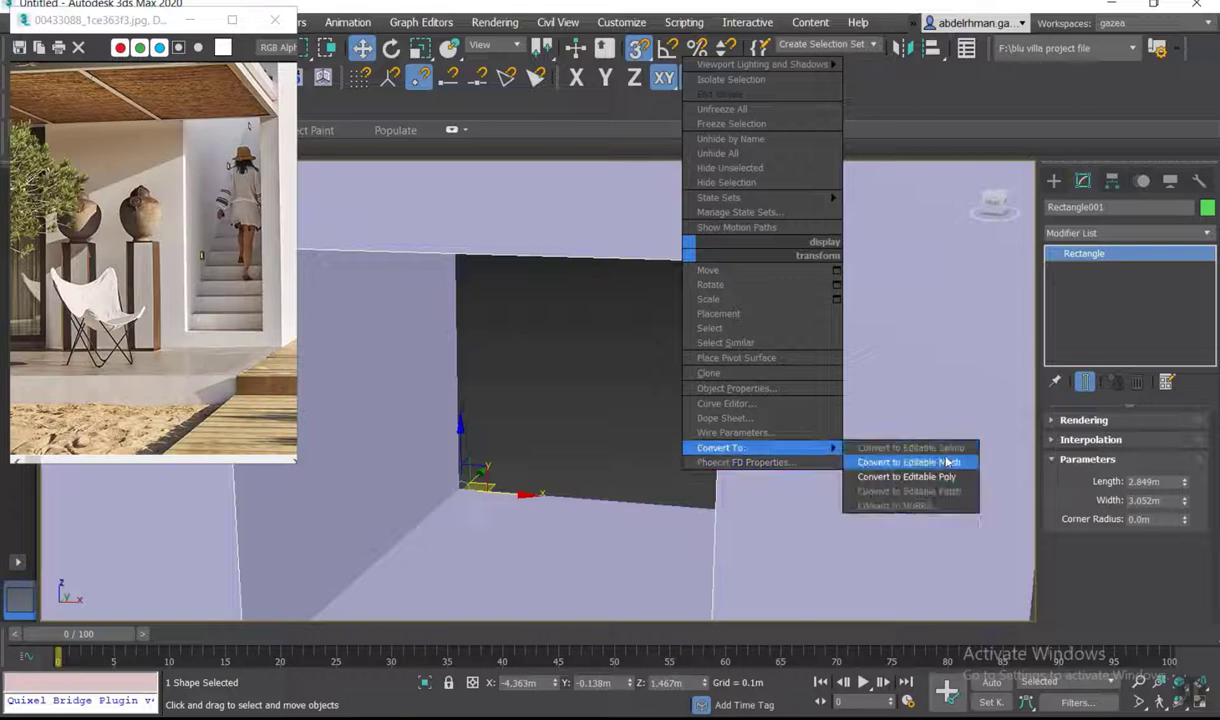
pyautogui.click(905, 447)
# - Select the rectangle at Spline sub-object level
pyautogui.press('3')
pyautogui.click(735, 300)
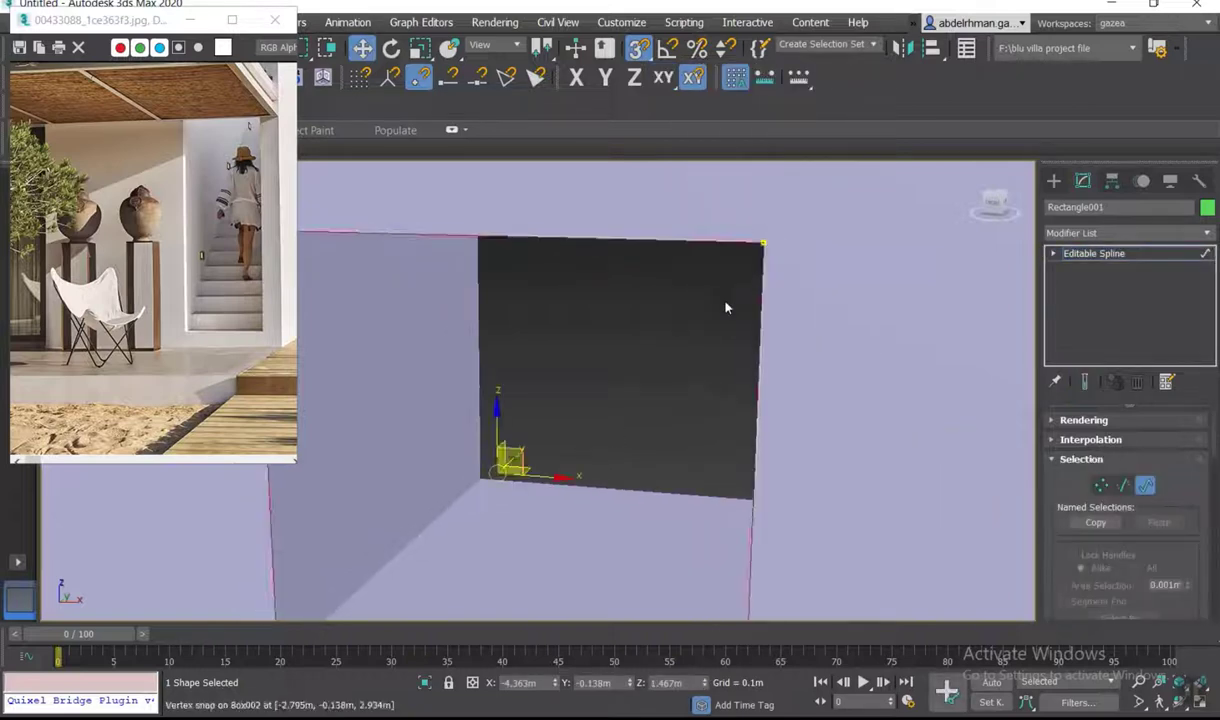
pyautogui.scroll(-4, 727, 305)
pyautogui.scroll(-3, 700, 362)
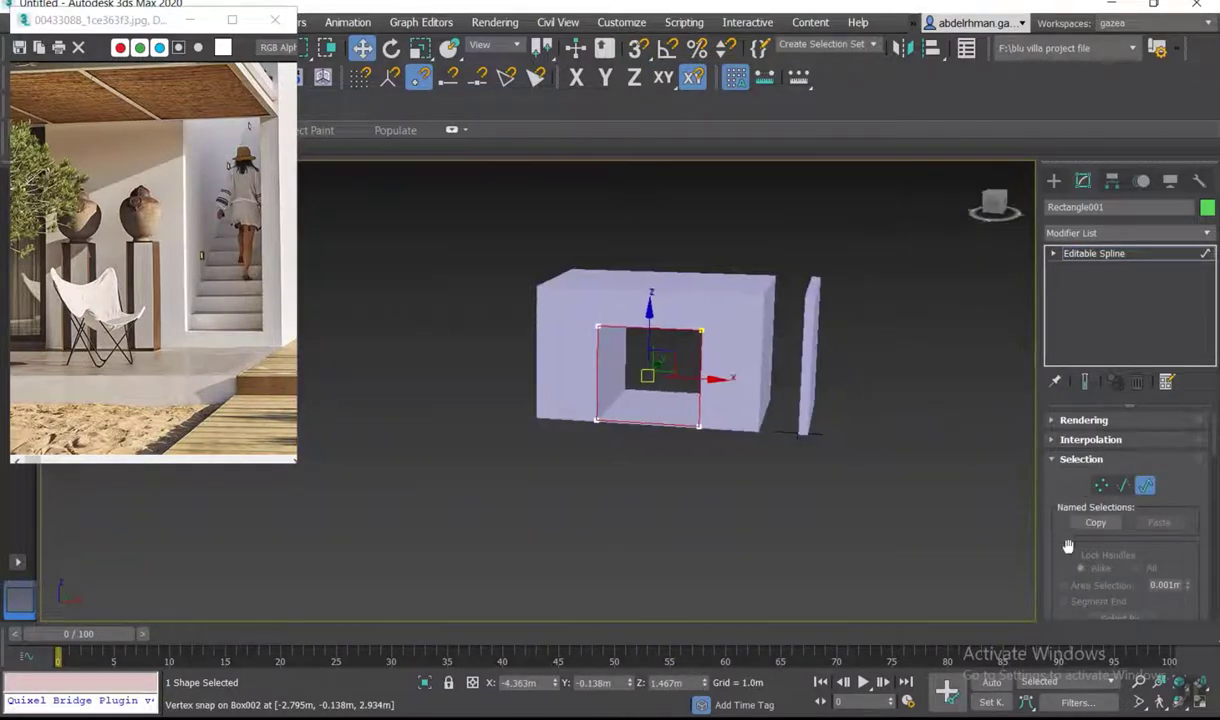
pyautogui.scroll(-5, 1132, 570)
pyautogui.scroll(-5, 1132, 570)
pyautogui.scroll(-5, 1132, 570)
pyautogui.scroll(-5, 1132, 570)
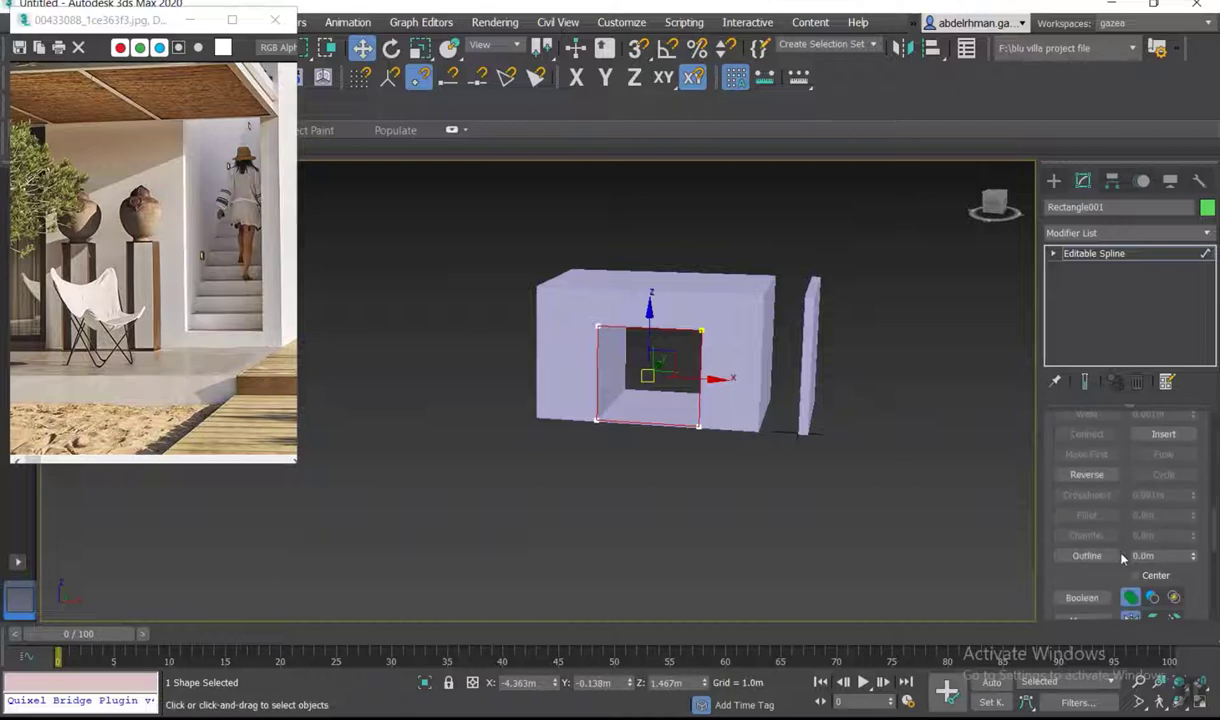
# - Outline the spline 0.087m inward to form a thin frame profile
pyautogui.click(1084, 555)
pyautogui.scroll(5, 679, 323)
pyautogui.moveTo(641, 263); pyautogui.dragTo(645, 259)
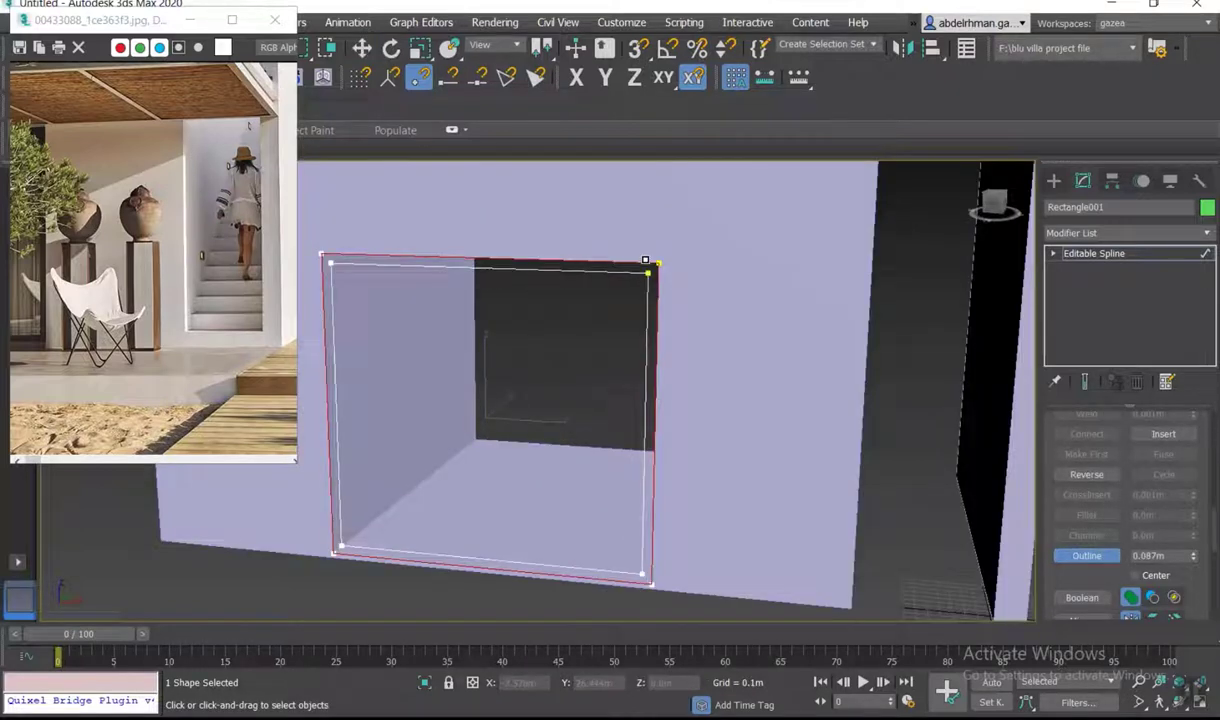
pyautogui.rightClick(620, 351)
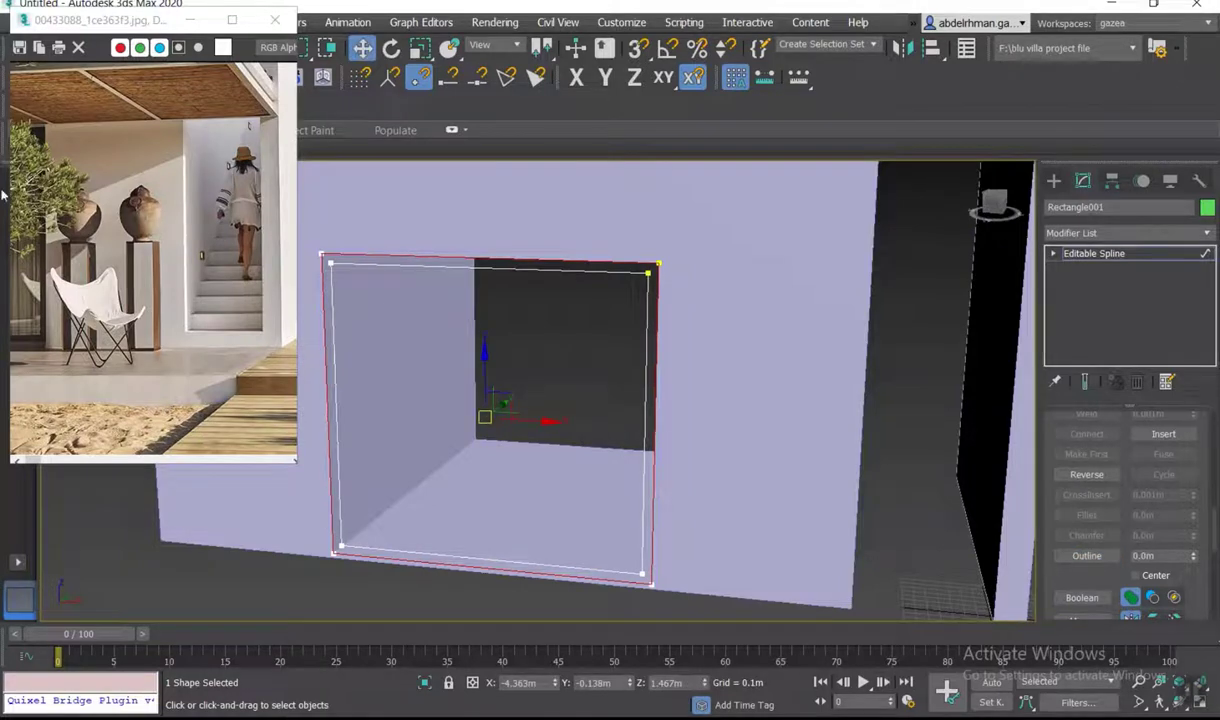
pyautogui.keyDown('alt'); pyautogui.moveTo(586, 337); pyautogui.dragTo(545, 360, button='middle'); pyautogui.keyUp('alt')
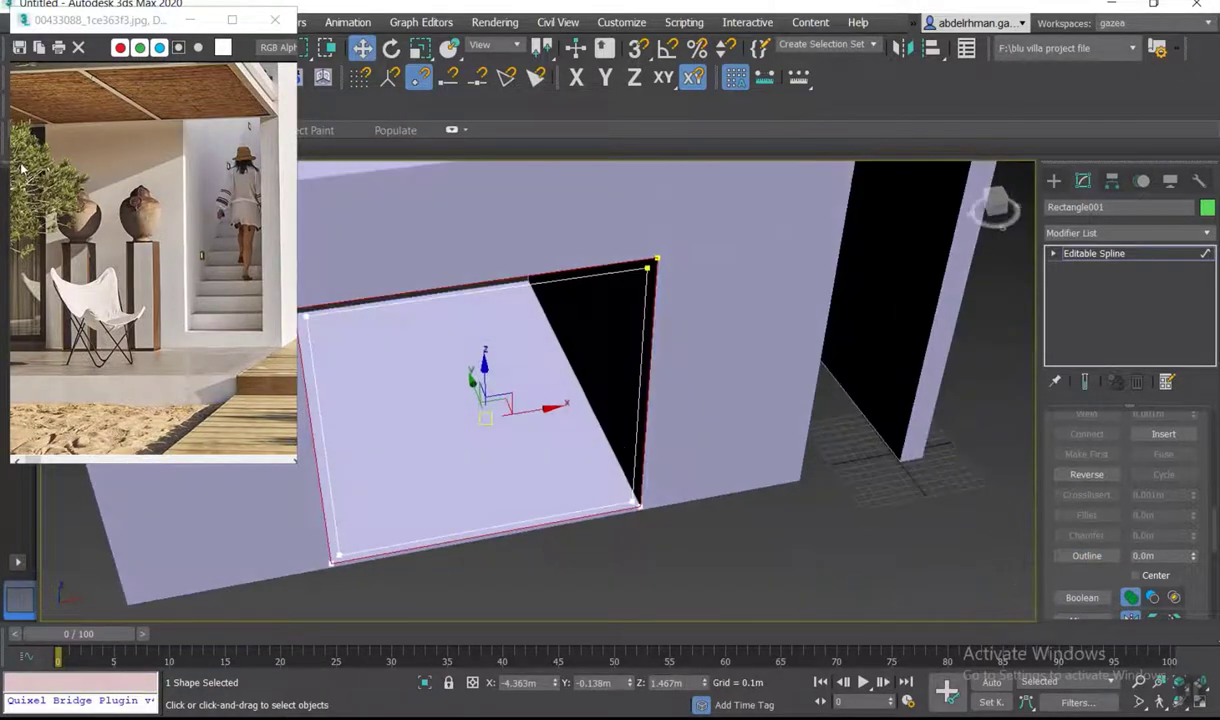
pyautogui.click(1146, 234)
# - Extrude the outlined rectangle -0.135m and slide the frame along Y into the wall
pyautogui.scroll(-10, 1120, 330)
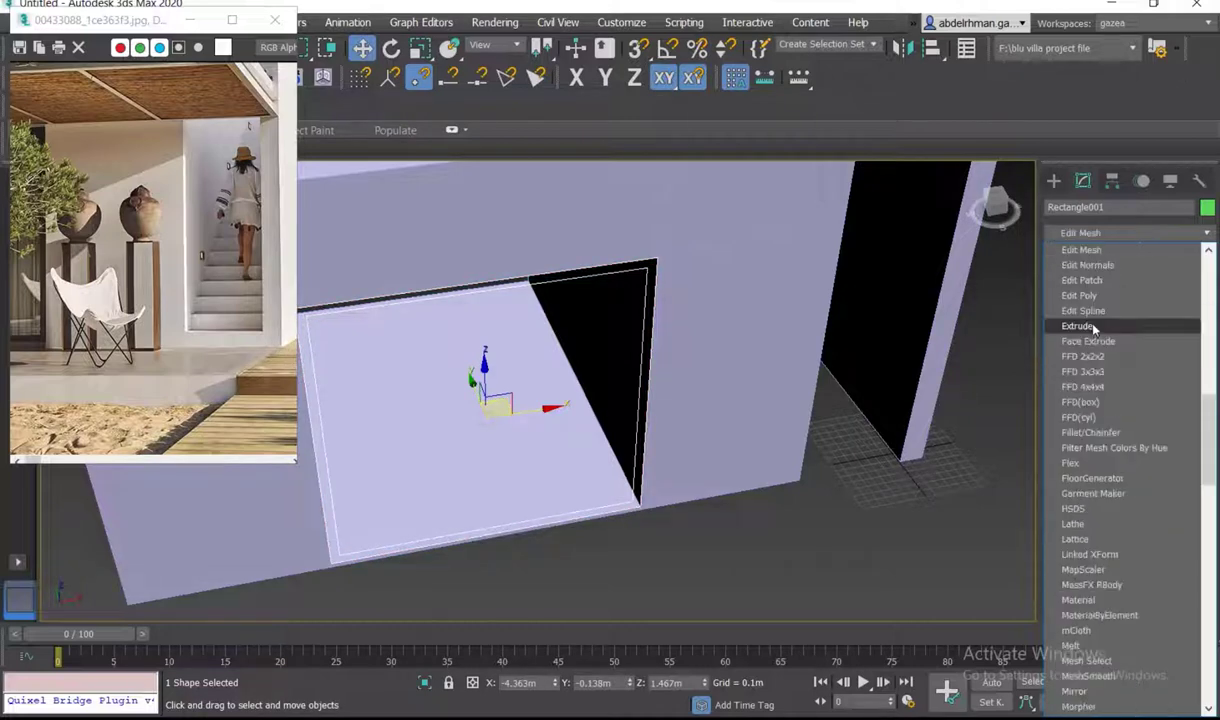
pyautogui.click(1100, 325)
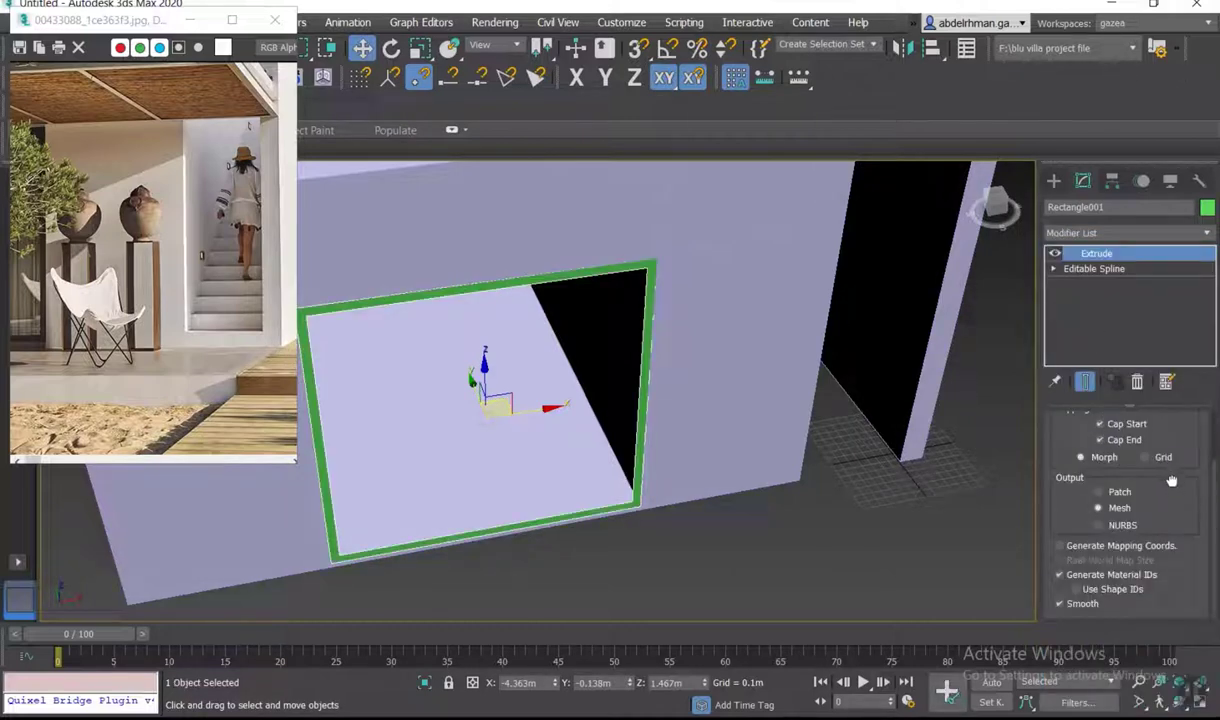
pyautogui.scroll(3, 1171, 481)
pyautogui.moveTo(1181, 444); pyautogui.dragTo(1193, 462)
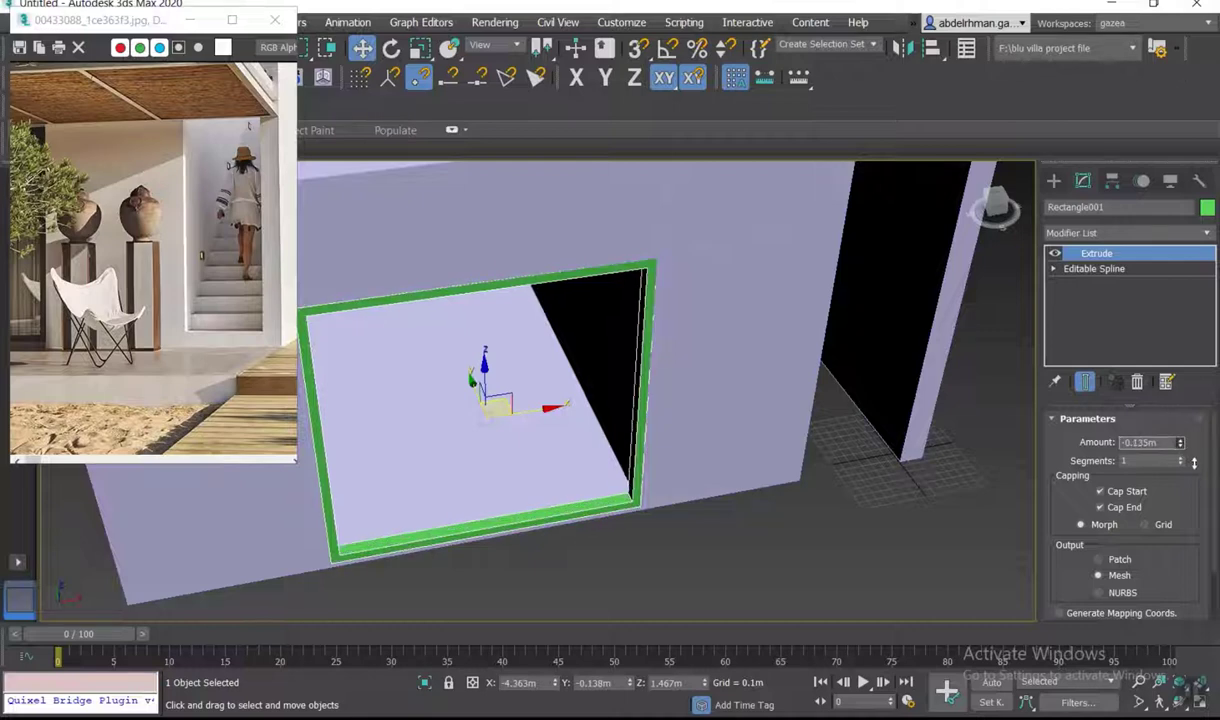
pyautogui.keyDown('alt'); pyautogui.moveTo(584, 452); pyautogui.dragTo(485, 418, button='middle'); pyautogui.keyUp('alt')
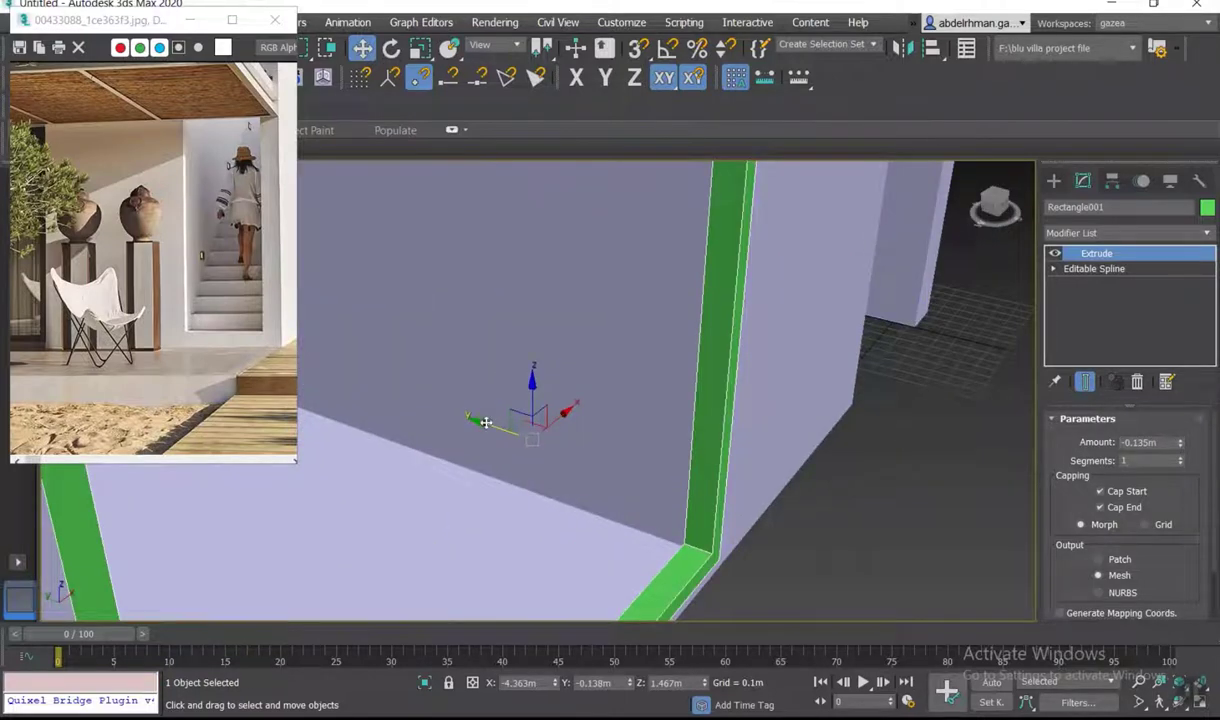
pyautogui.moveTo(485, 422); pyautogui.dragTo(477, 422)
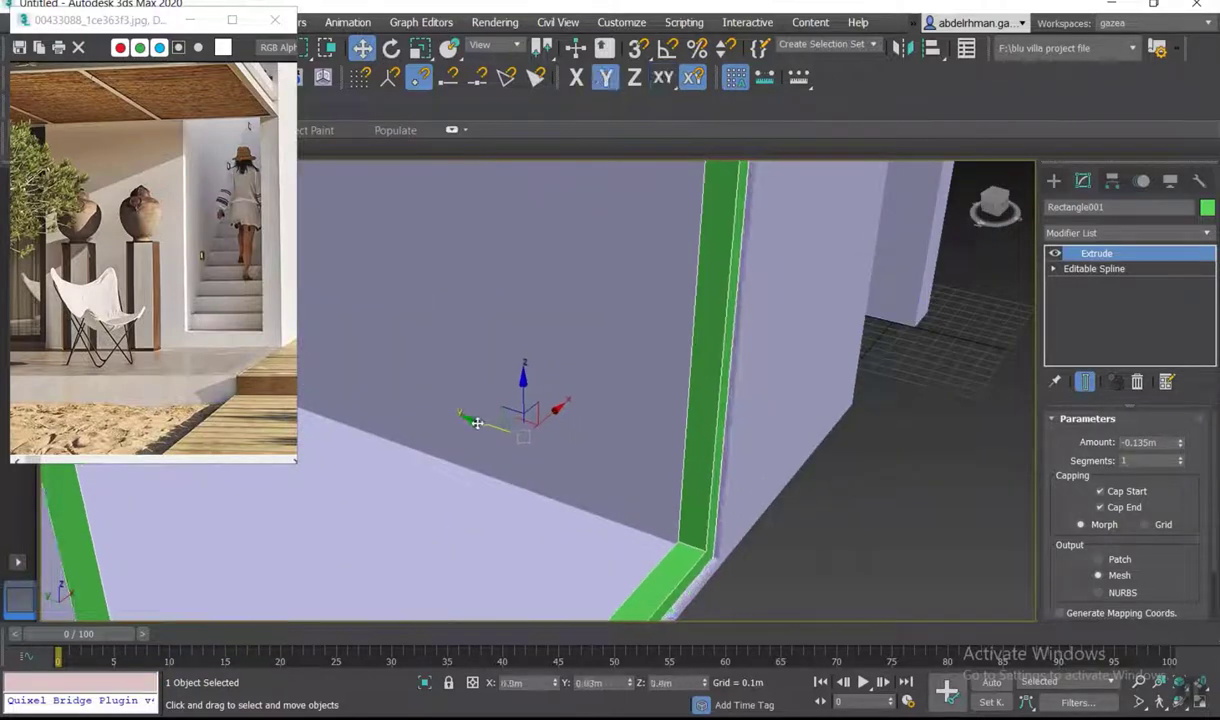
# - Change the frame's object colour to black
pyautogui.click(1206, 209)
pyautogui.click(617, 290)
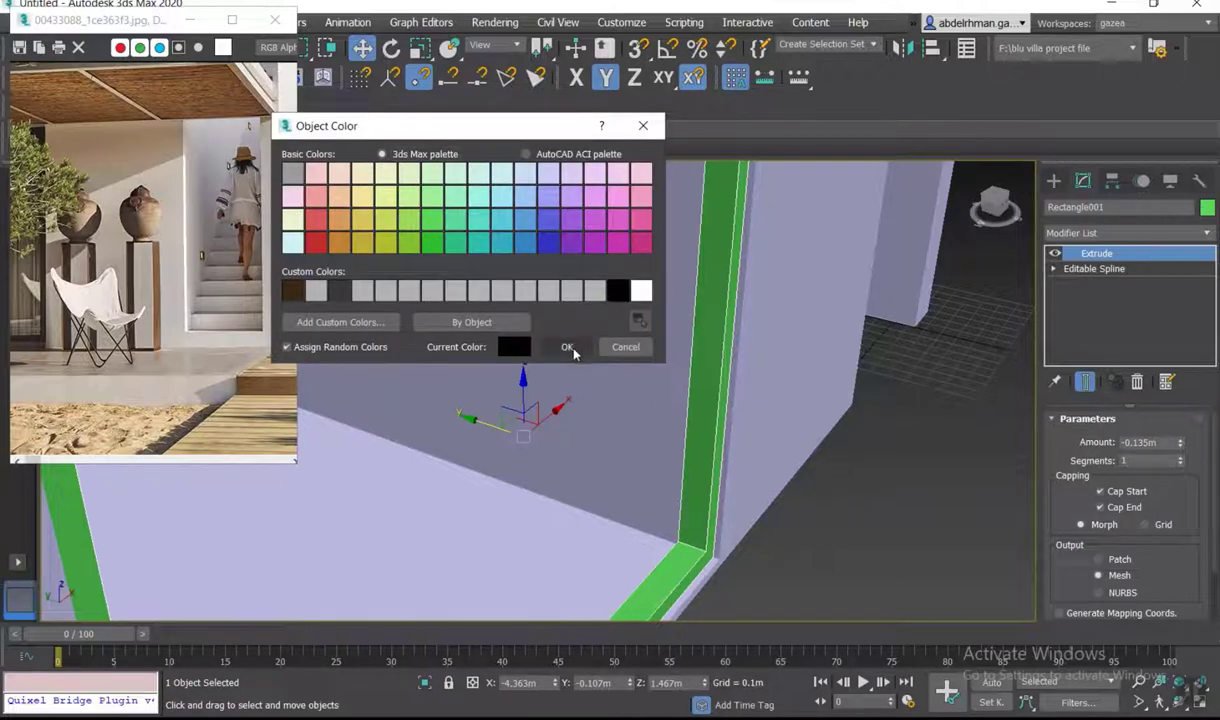
pyautogui.click(566, 346)
pyautogui.moveTo(711, 385)
pyautogui.keyDown('alt'); pyautogui.mouseDown(button='middle')
pyautogui.moveTo(624, 327)
pyautogui.moveTo(651, 327)
pyautogui.moveTo(678, 362)
pyautogui.mouseUp(button='middle'); pyautogui.keyUp('alt')
pyautogui.click(1053, 181)
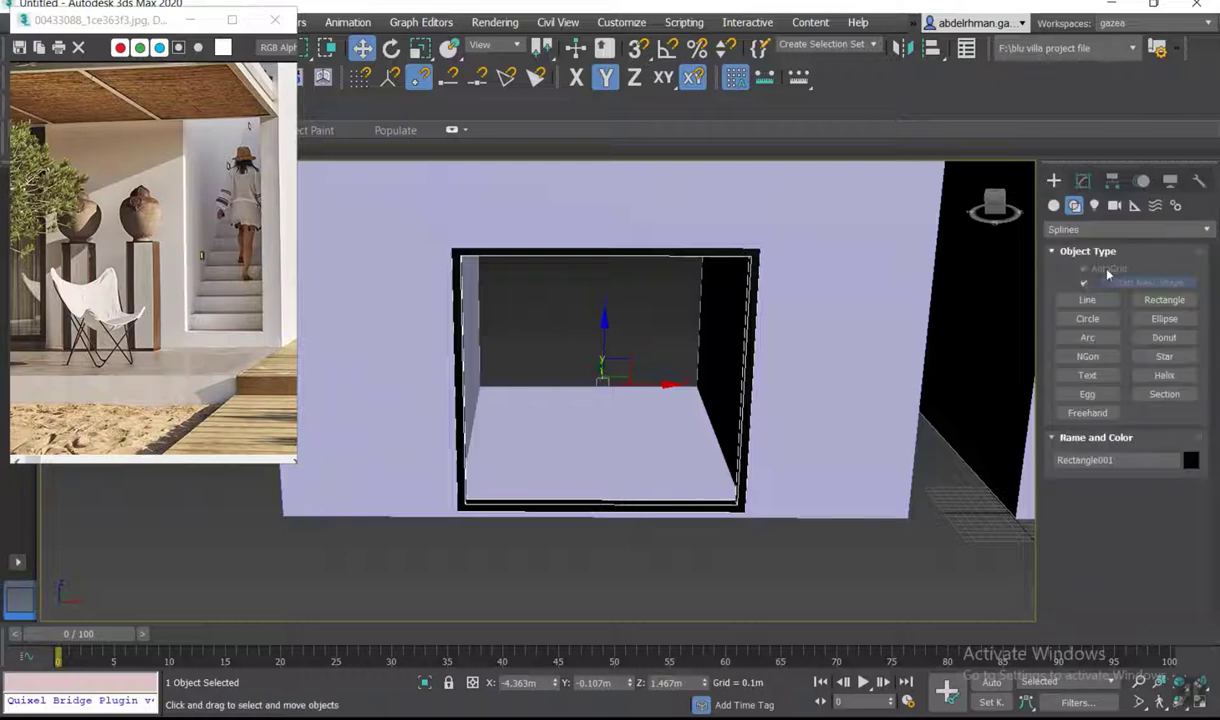
# - Draw a 4×4-segment Plane about 2.697m by 2.898m inside the black window frame
pyautogui.click(1053, 205)
pyautogui.click(1162, 360)
pyautogui.scroll(5, 745, 245)
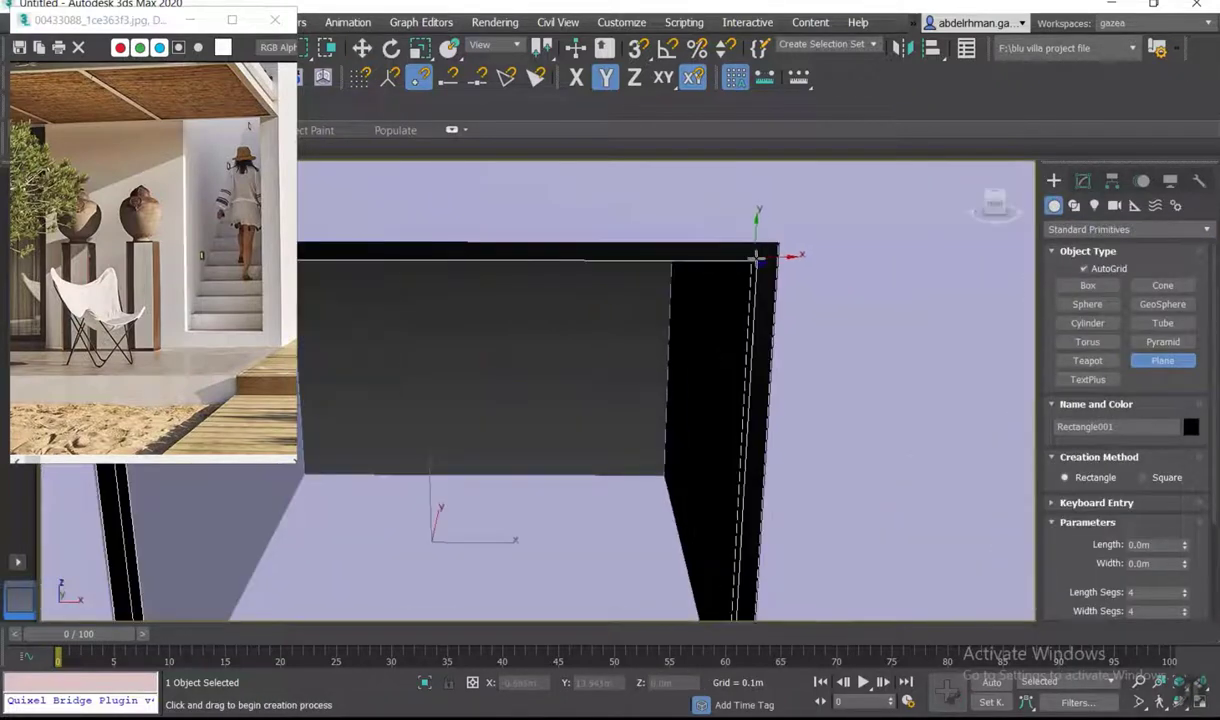
pyautogui.scroll(-3, 790, 210)
pyautogui.moveTo(800, 208); pyautogui.dragTo(367, 580)
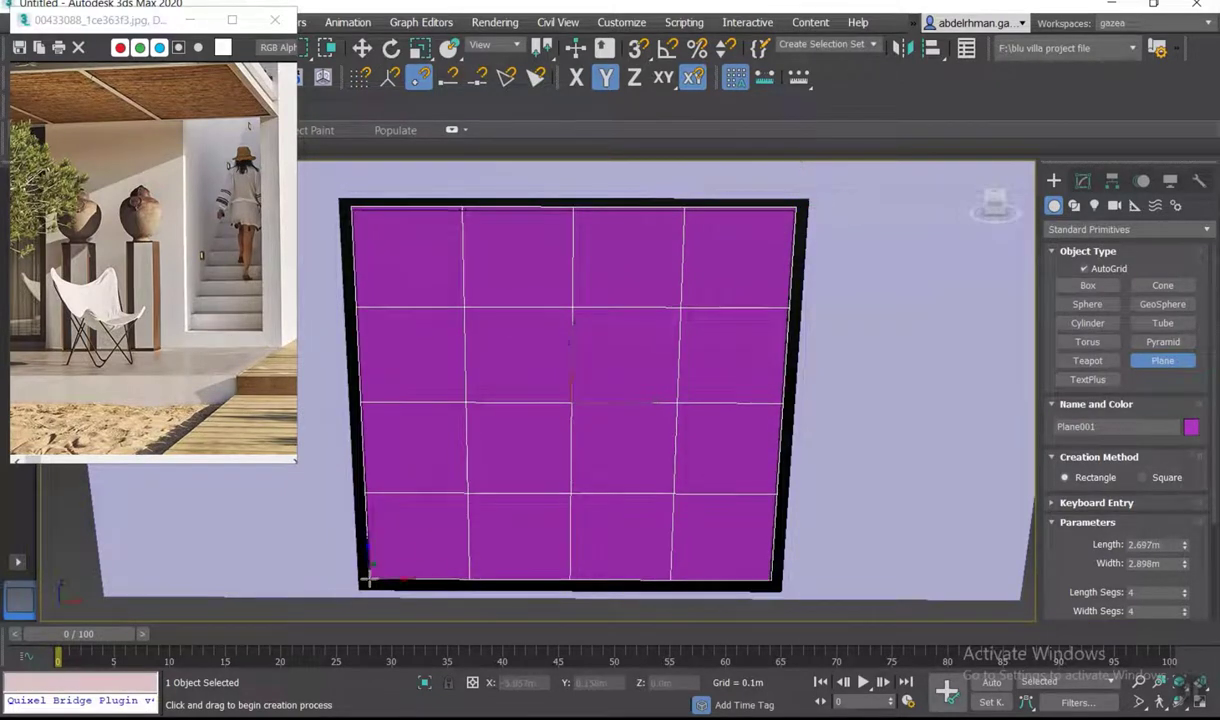
pyautogui.press('w')
# - Nudge the plane slightly so it sits within the frame opening as the window pane
pyautogui.keyDown('alt'); pyautogui.moveTo(367, 578); pyautogui.dragTo(651, 433, button='middle'); pyautogui.keyUp('alt')
pyautogui.scroll(3, 560, 390)
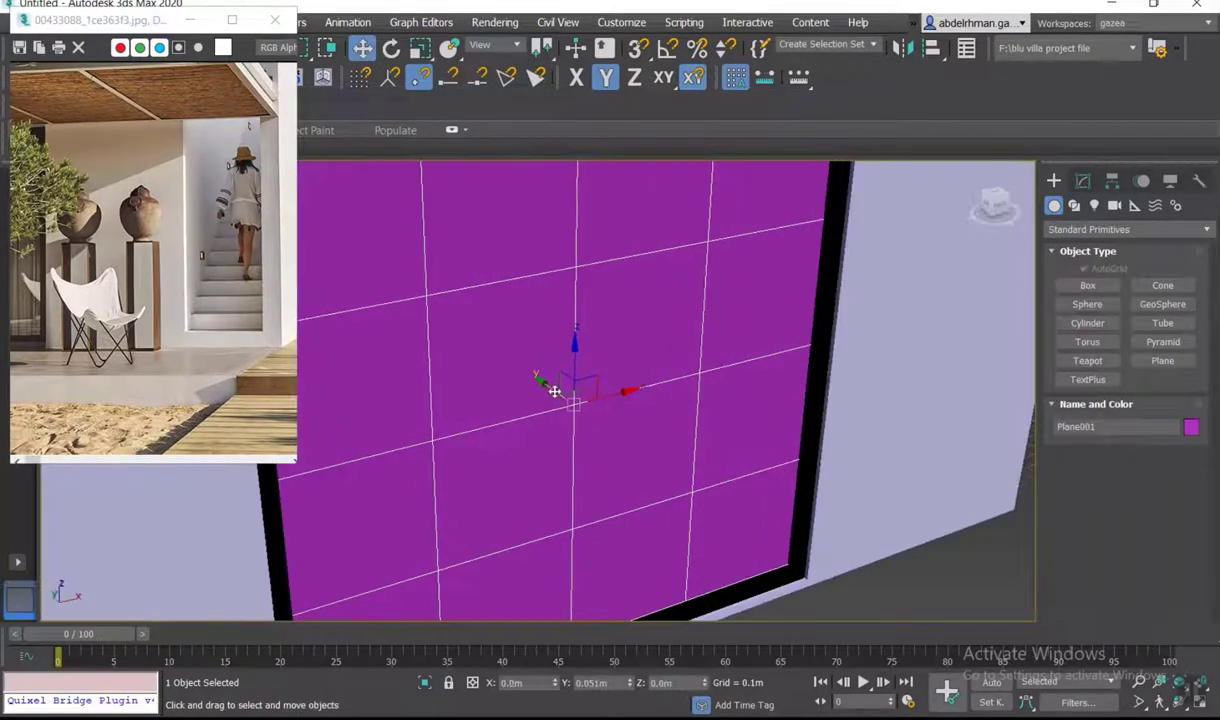
pyautogui.keyDown('alt'); pyautogui.moveTo(560, 390); pyautogui.dragTo(634, 412, button='middle'); pyautogui.keyUp('alt')
pyautogui.scroll(-3, 670, 404)
pyautogui.scroll(5, 583, 390)
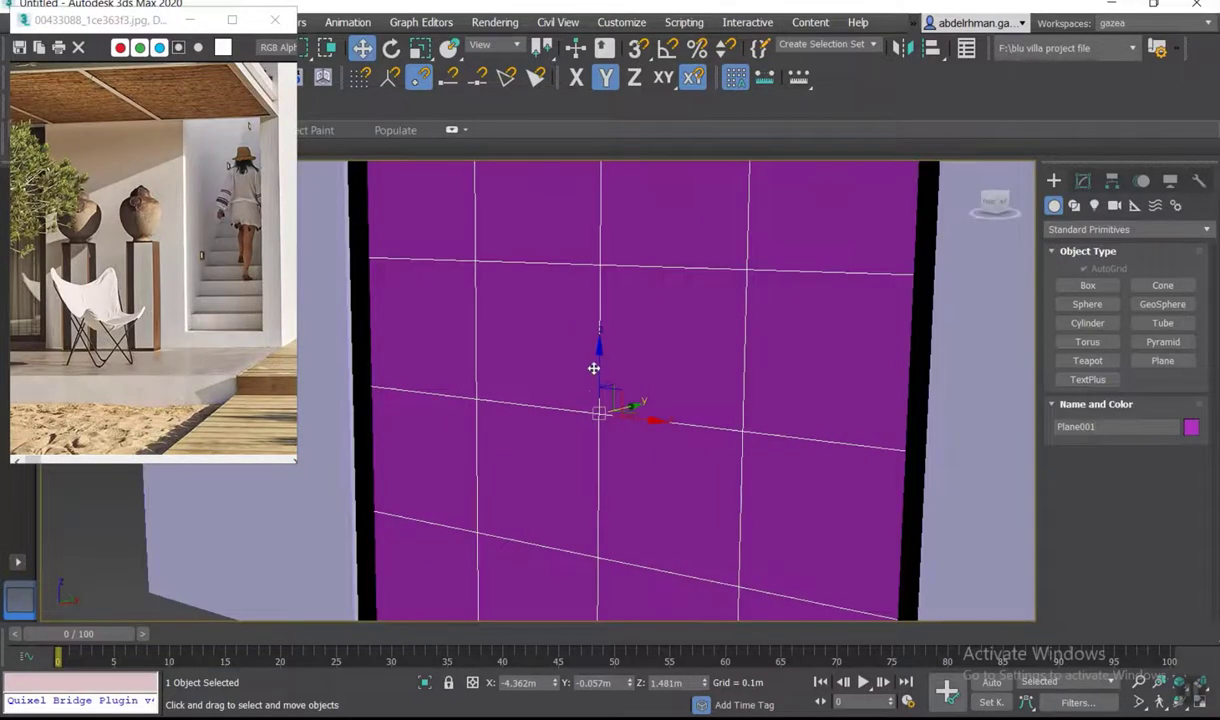
pyautogui.moveTo(593, 368); pyautogui.dragTo(596, 372)
pyautogui.scroll(-4, 596, 372)
pyautogui.moveTo(683, 406)
pyautogui.keyDown('alt'); pyautogui.mouseDown(button='middle')
pyautogui.moveTo(703, 389)
pyautogui.moveTo(689, 362)
pyautogui.mouseUp(button='middle'); pyautogui.keyUp('alt')
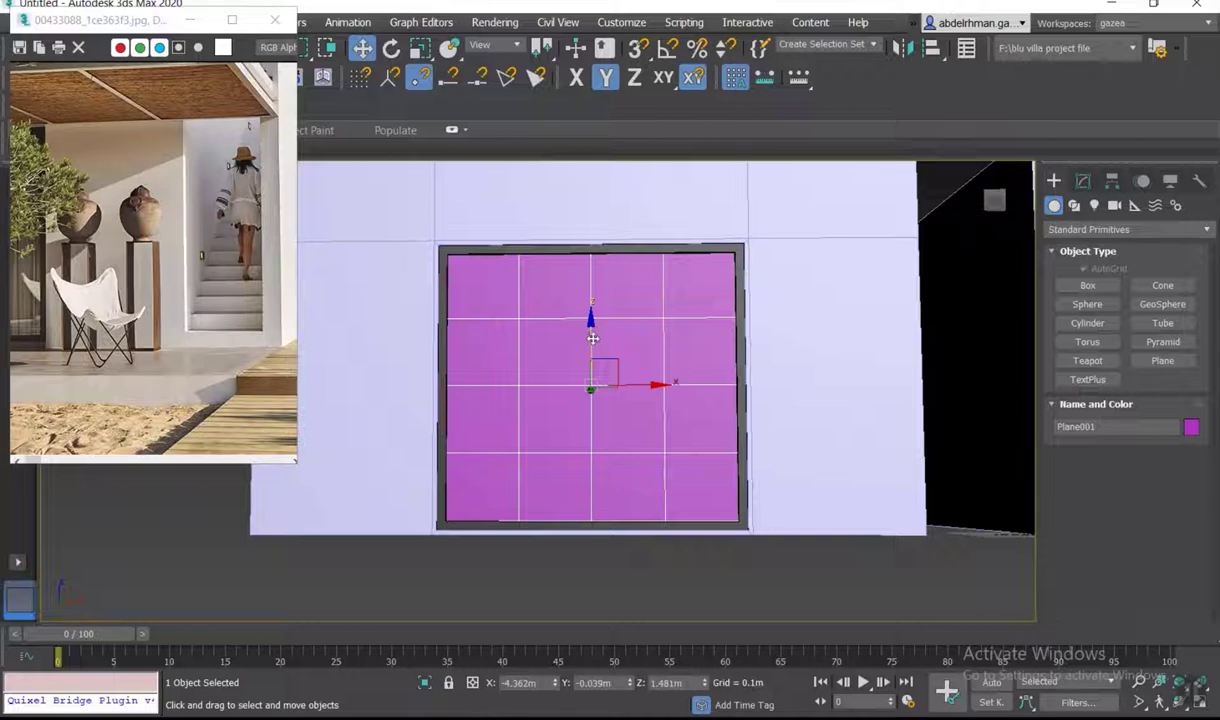
pyautogui.press('r')
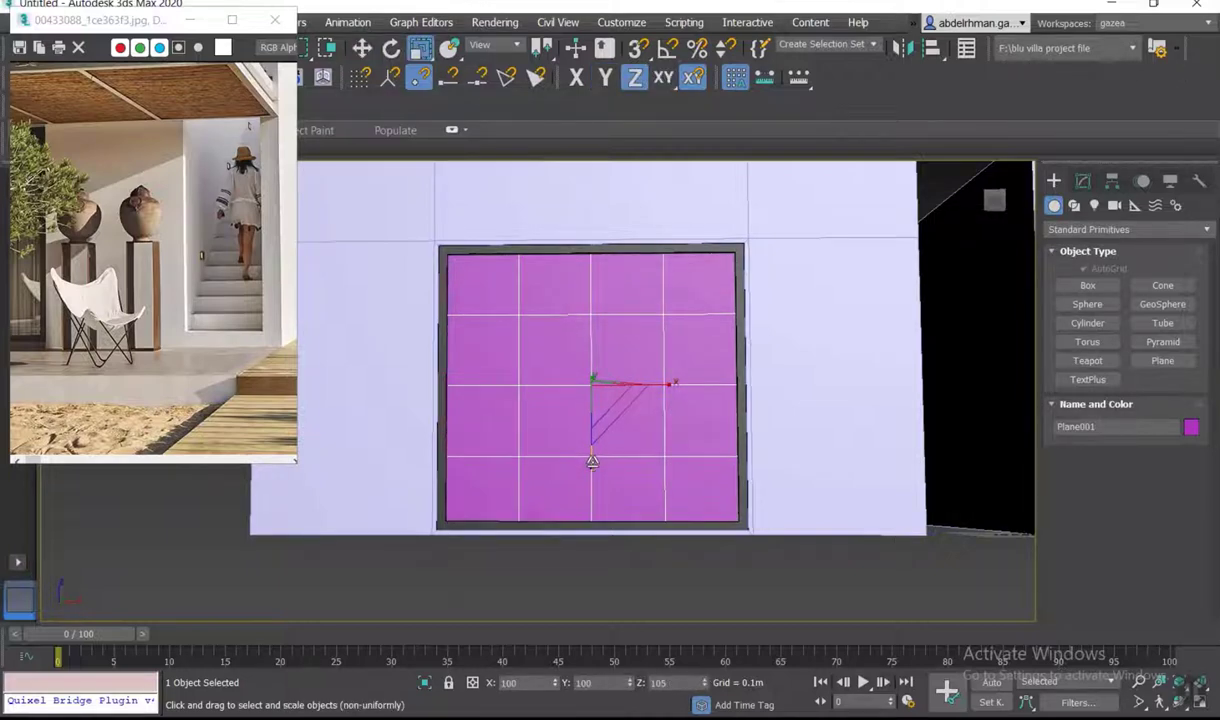
# - Draw a thin vertical box down the window's centre and nudge it slightly left
pyautogui.scroll(-3, 592, 457)
pyautogui.moveTo(598, 468)
pyautogui.keyDown('alt'); pyautogui.mouseDown(button='middle')
pyautogui.moveTo(600, 445)
pyautogui.moveTo(652, 440)
pyautogui.mouseUp(button='middle'); pyautogui.keyUp('alt')
pyautogui.scroll(3, 652, 440)
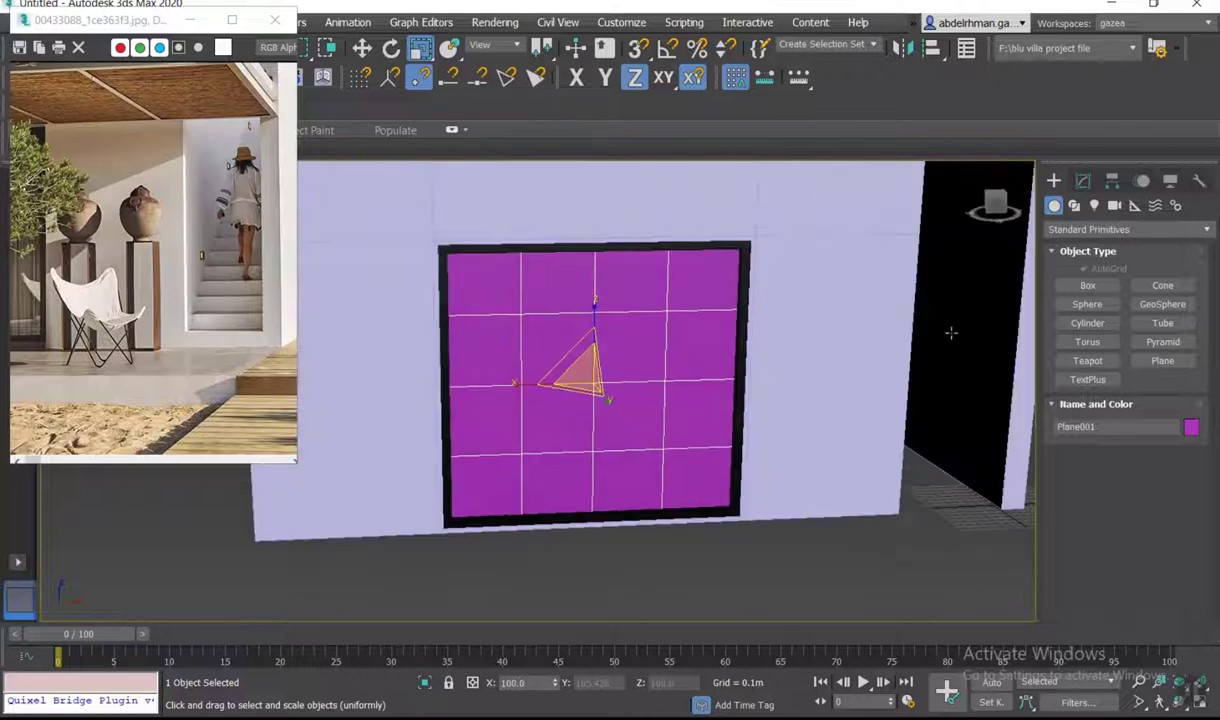
pyautogui.click(1088, 285)
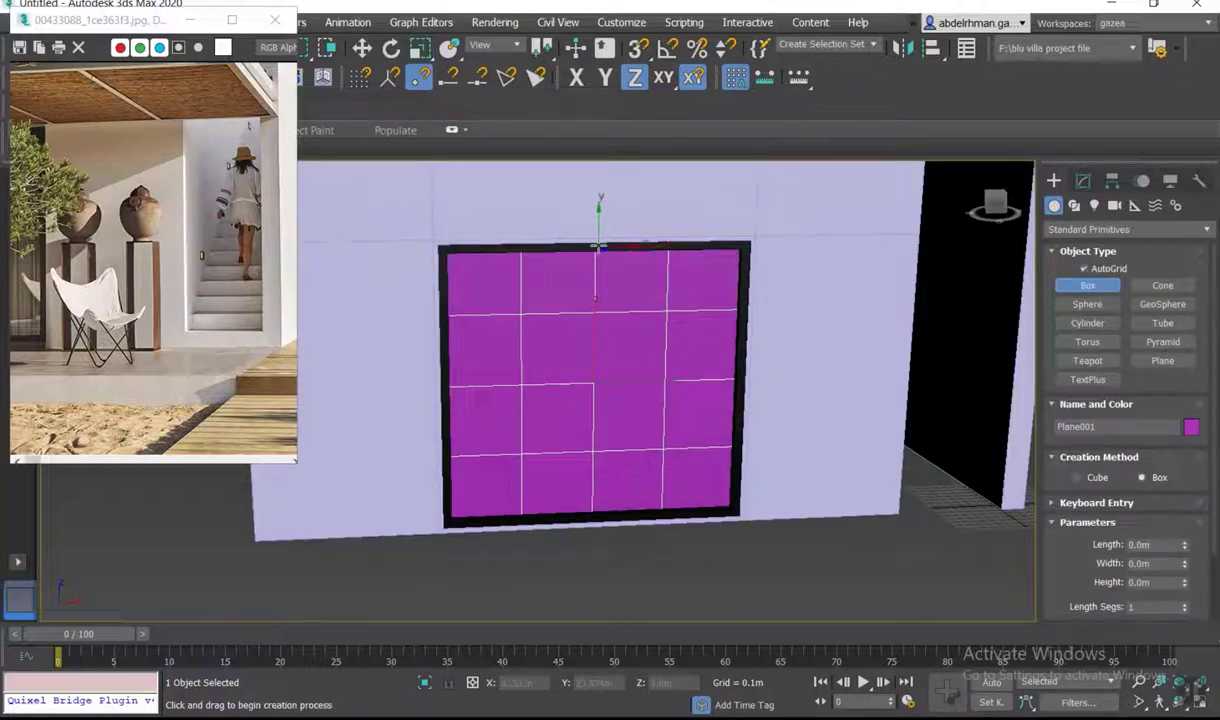
pyautogui.moveTo(595, 247); pyautogui.dragTo(591, 514)
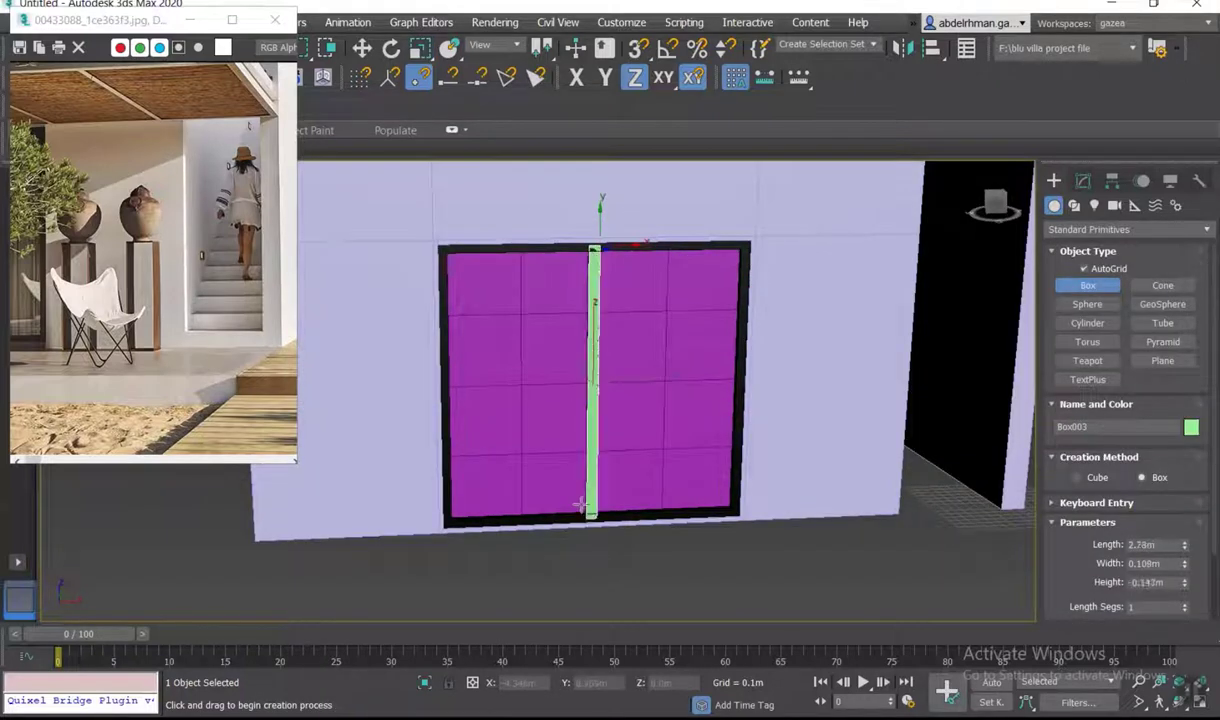
pyautogui.click(580, 504)
pyautogui.rightClick(580, 504)
pyautogui.keyDown('alt'); pyautogui.moveTo(580, 504); pyautogui.dragTo(622, 467, button='middle'); pyautogui.keyUp('alt')
pyautogui.scroll(3, 629, 430)
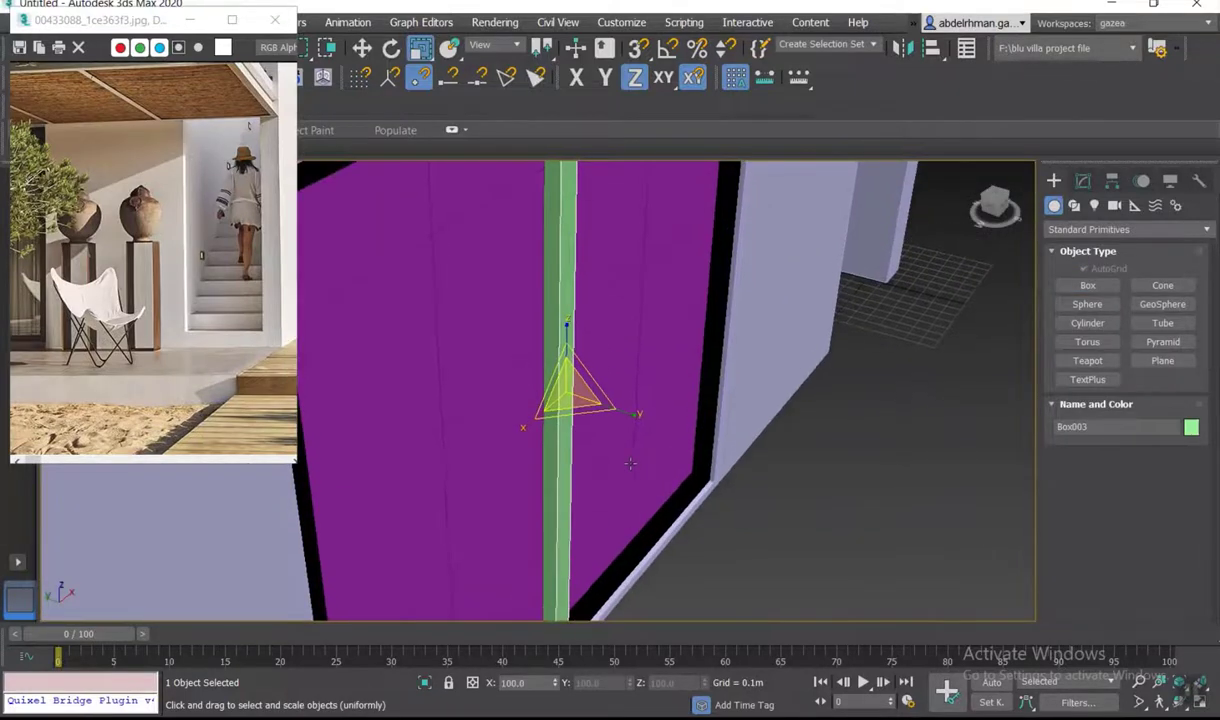
pyautogui.press('w')
pyautogui.moveTo(543, 381); pyautogui.dragTo(538, 381)
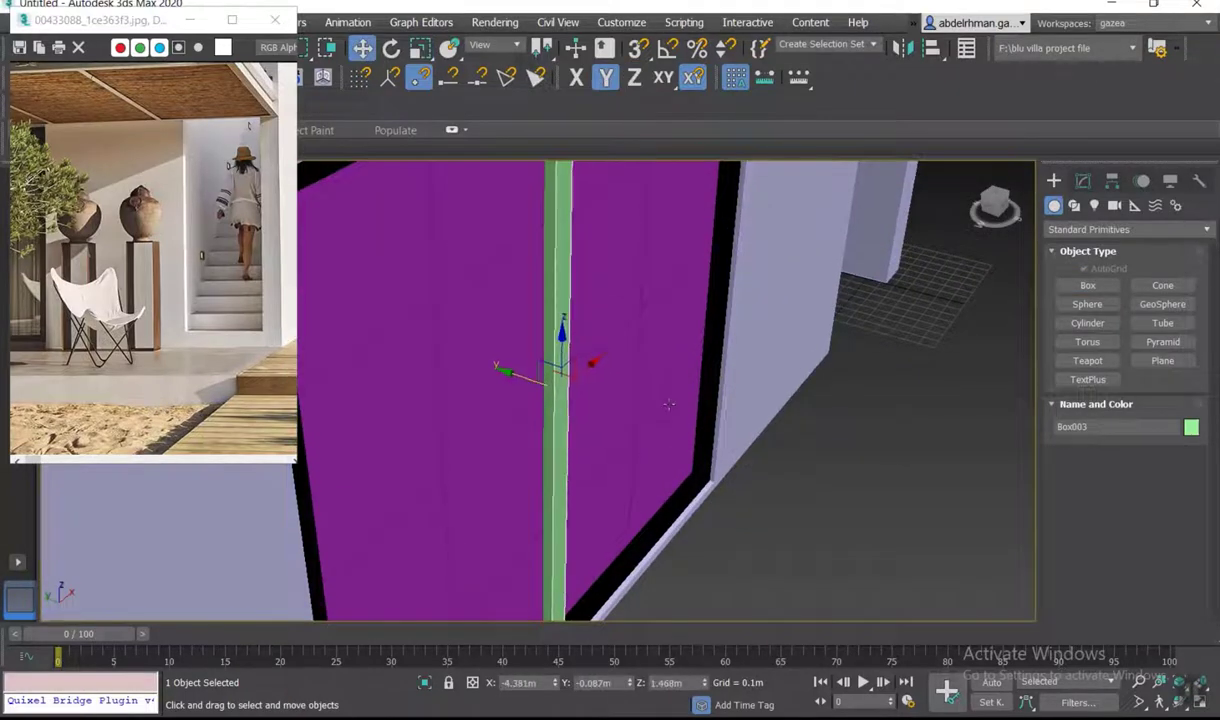
# - Set the mullion bar's object colour to black
pyautogui.scroll(-4, 668, 404)
pyautogui.click(1191, 427)
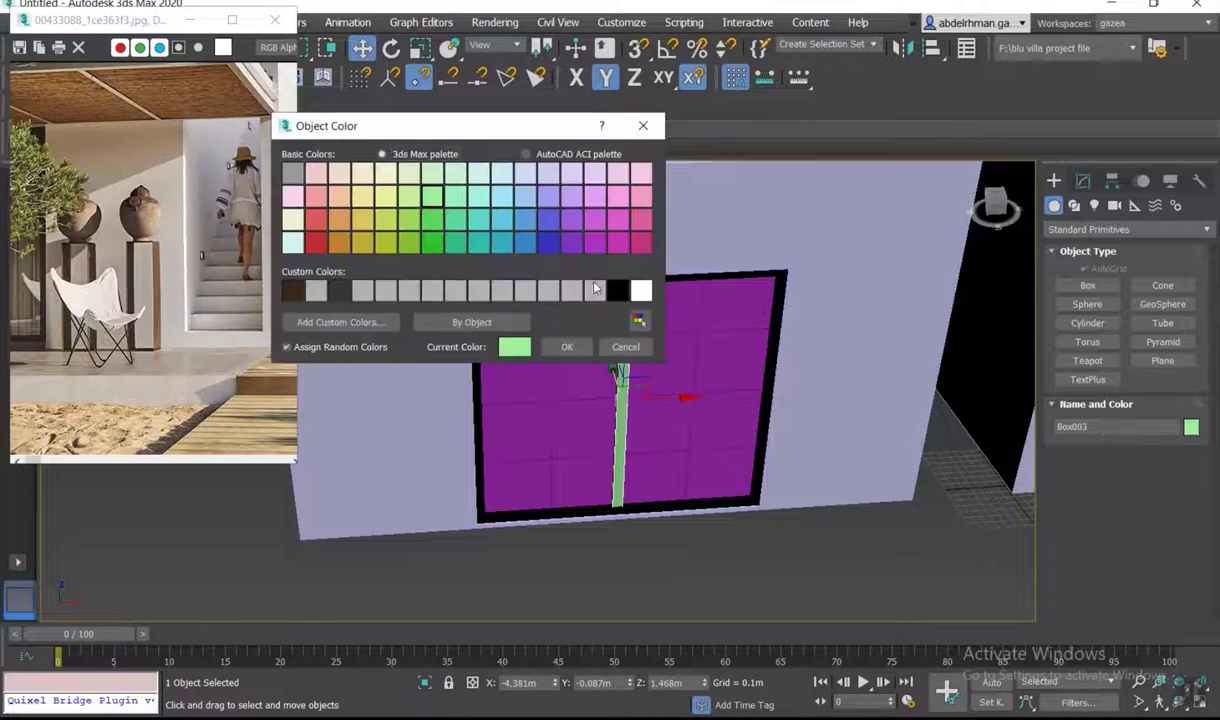
pyautogui.click(617, 290)
pyautogui.click(567, 347)
pyautogui.scroll(-5, 600, 360)
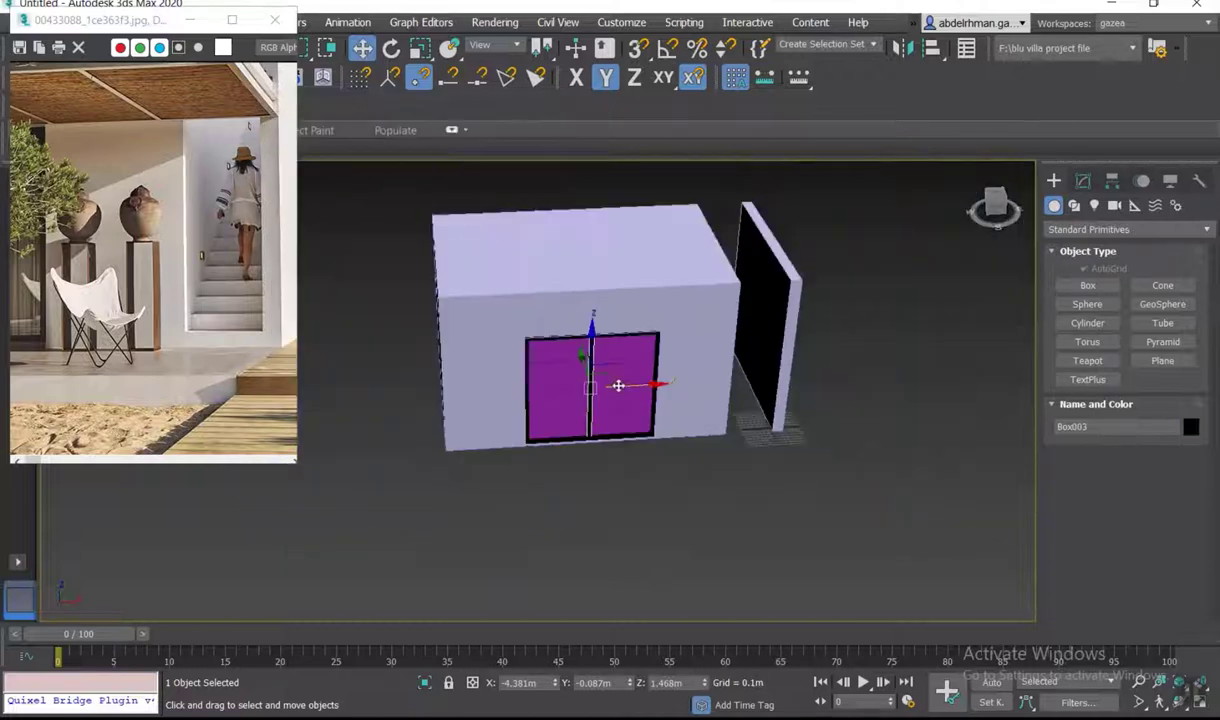
pyautogui.scroll(2, 571, 361)
pyautogui.click(993, 210)
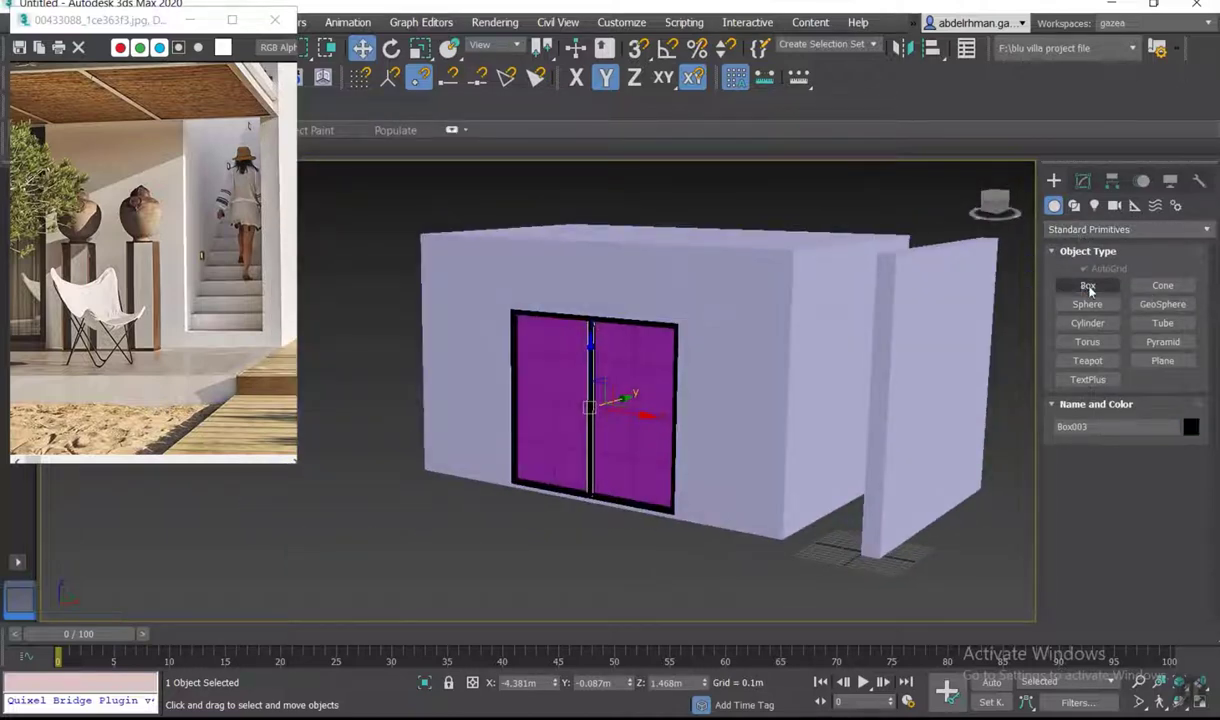
pyautogui.click(1087, 285)
# - Draw a long flat box across the wall top and set its Length to 0.2m
pyautogui.moveTo(375, 300); pyautogui.dragTo(888, 314)
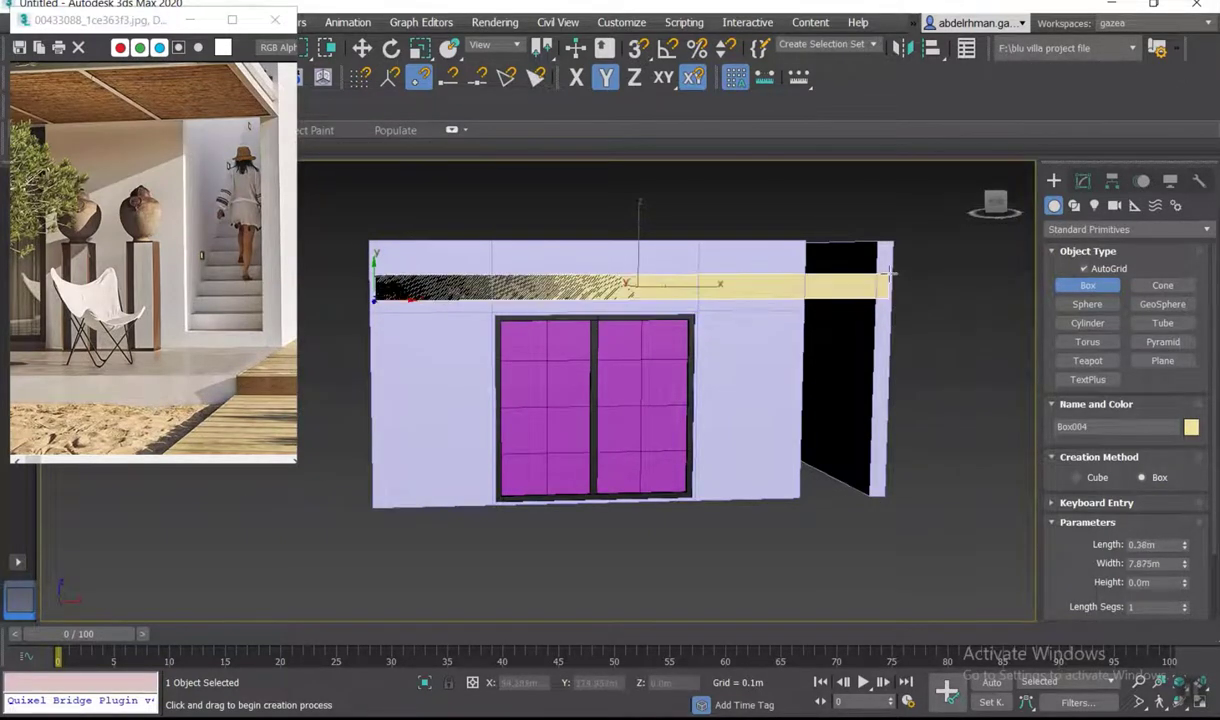
pyautogui.moveTo(888, 314); pyautogui.dragTo(897, 280)
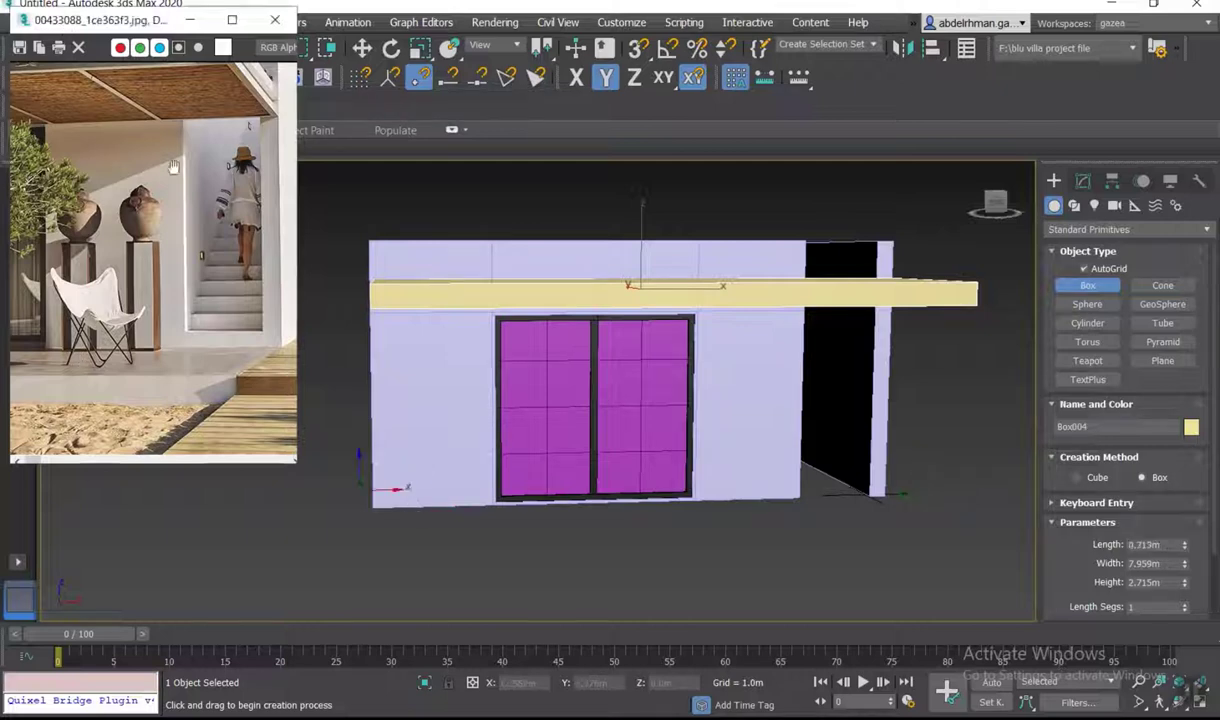
pyautogui.scroll(-2, 167, 160)
pyautogui.scroll(-2, 177, 166)
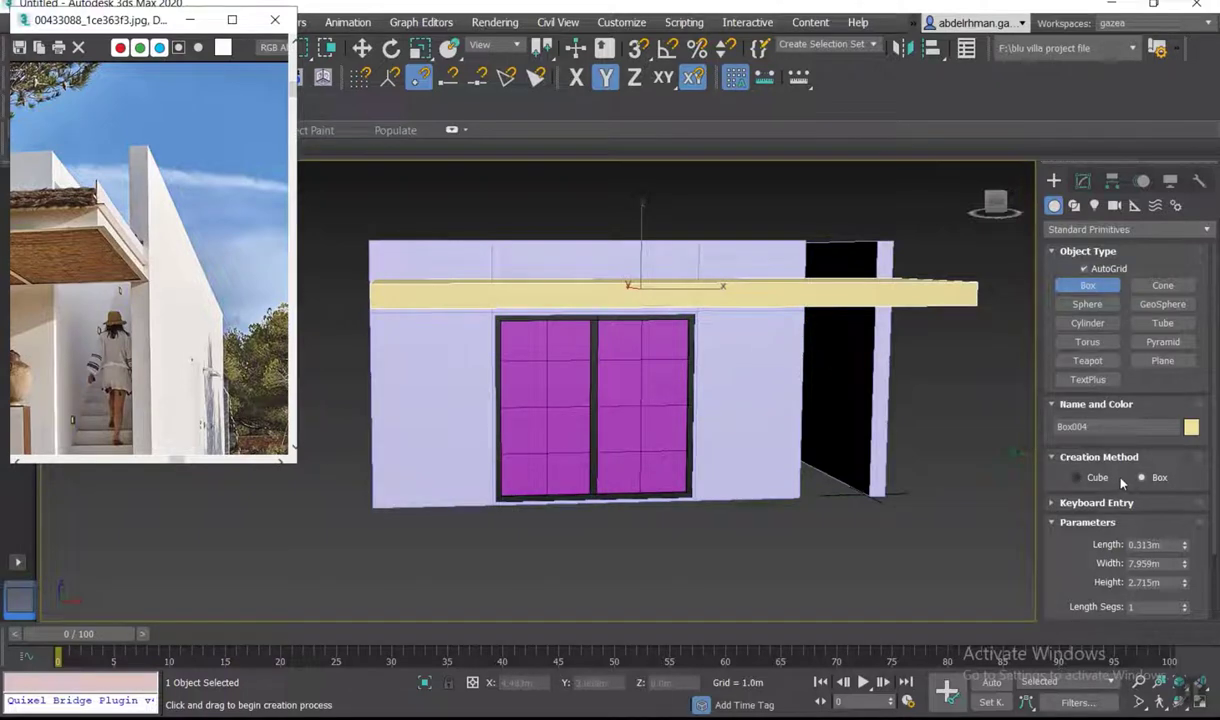
pyautogui.click(988, 514)
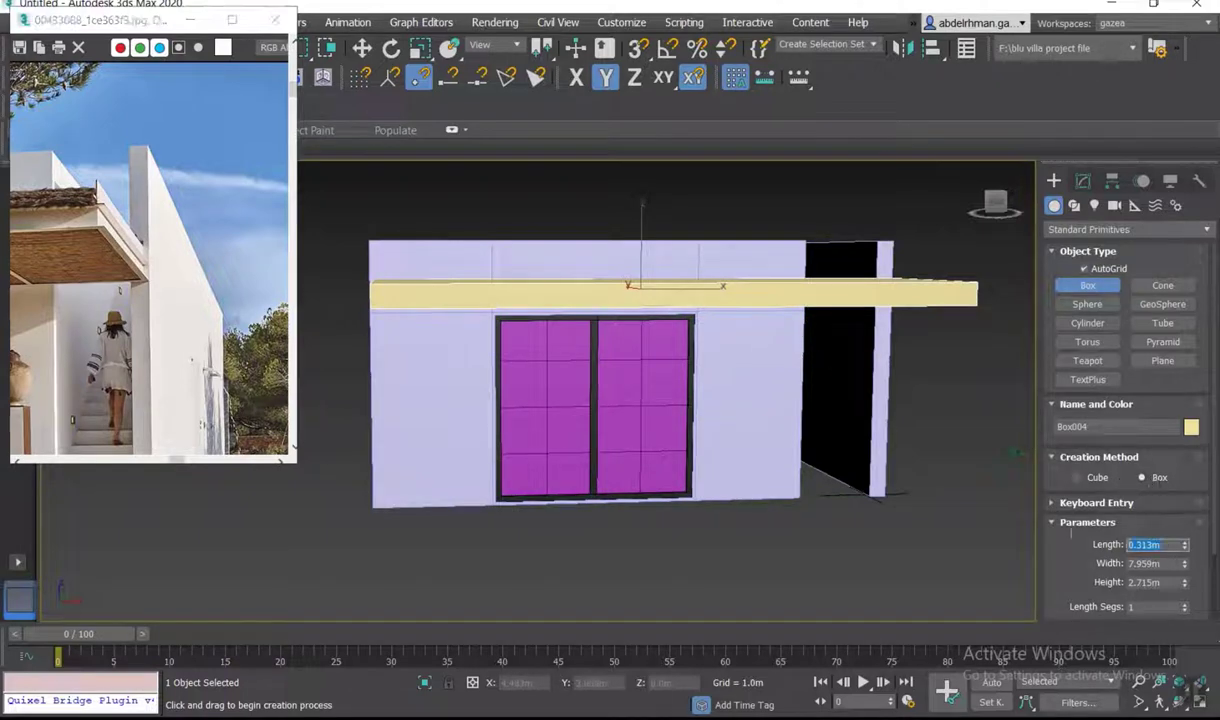
pyautogui.write('.2')
pyautogui.press('Return')
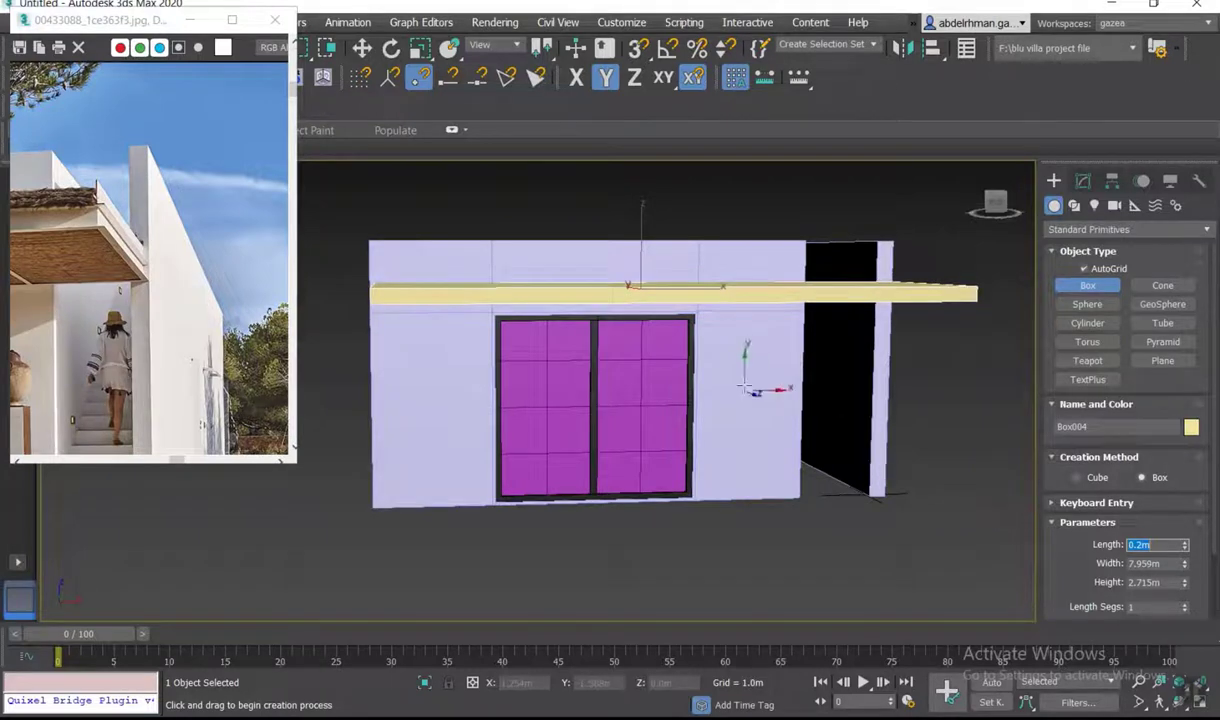
# - Lower the 0.2m slab slightly onto the wall and enable vertex snapping
pyautogui.press('w')
pyautogui.moveTo(778, 332)
pyautogui.keyDown('alt'); pyautogui.mouseDown(button='middle')
pyautogui.moveTo(860, 343)
pyautogui.moveTo(861, 329)
pyautogui.moveTo(690, 286)
pyautogui.mouseUp(button='middle'); pyautogui.keyUp('alt')
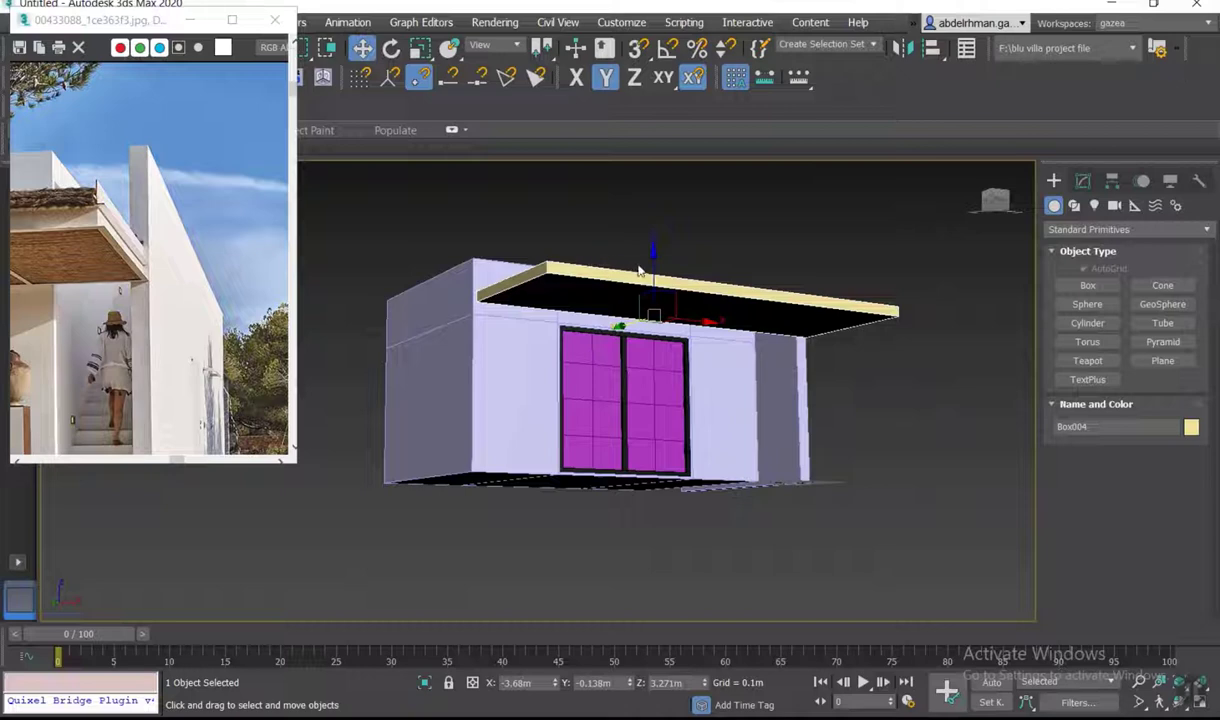
pyautogui.moveTo(655, 264); pyautogui.dragTo(653, 270)
pyautogui.keyDown('alt'); pyautogui.moveTo(653, 270); pyautogui.dragTo(564, 335, button='middle'); pyautogui.keyUp('alt')
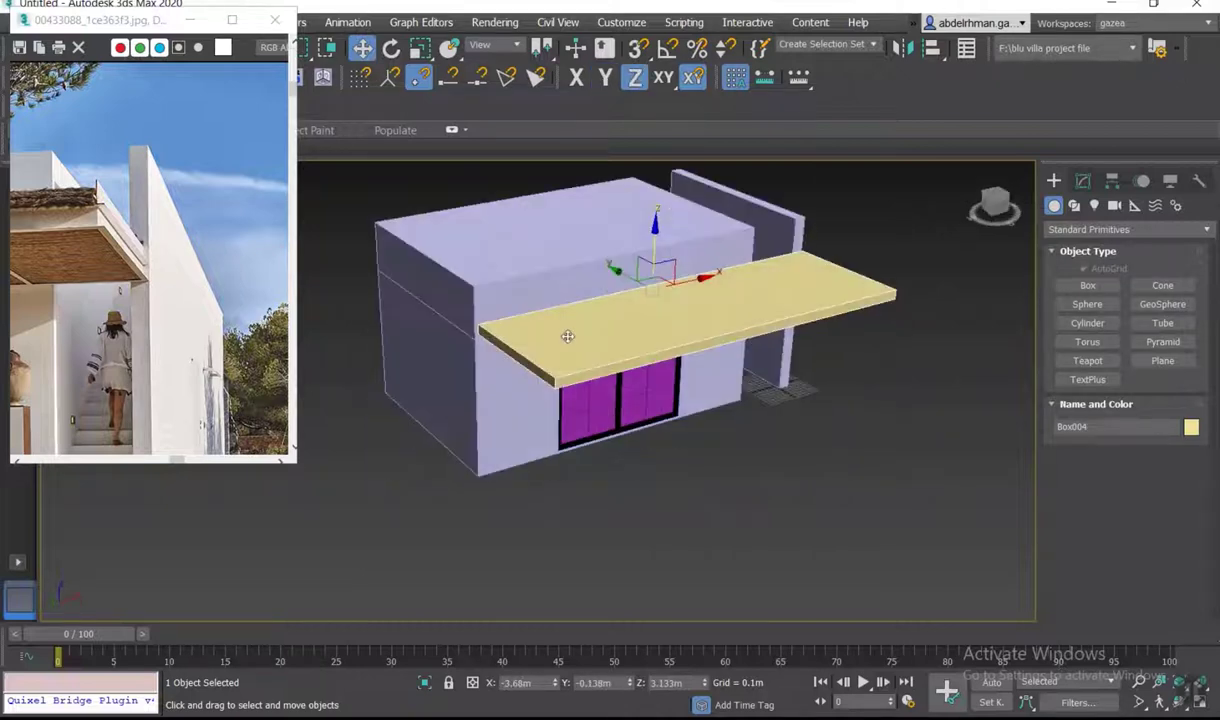
pyautogui.scroll(5, 470, 325)
pyautogui.moveTo(486, 335); pyautogui.dragTo(540, 345, button='middle')
pyautogui.press('s')
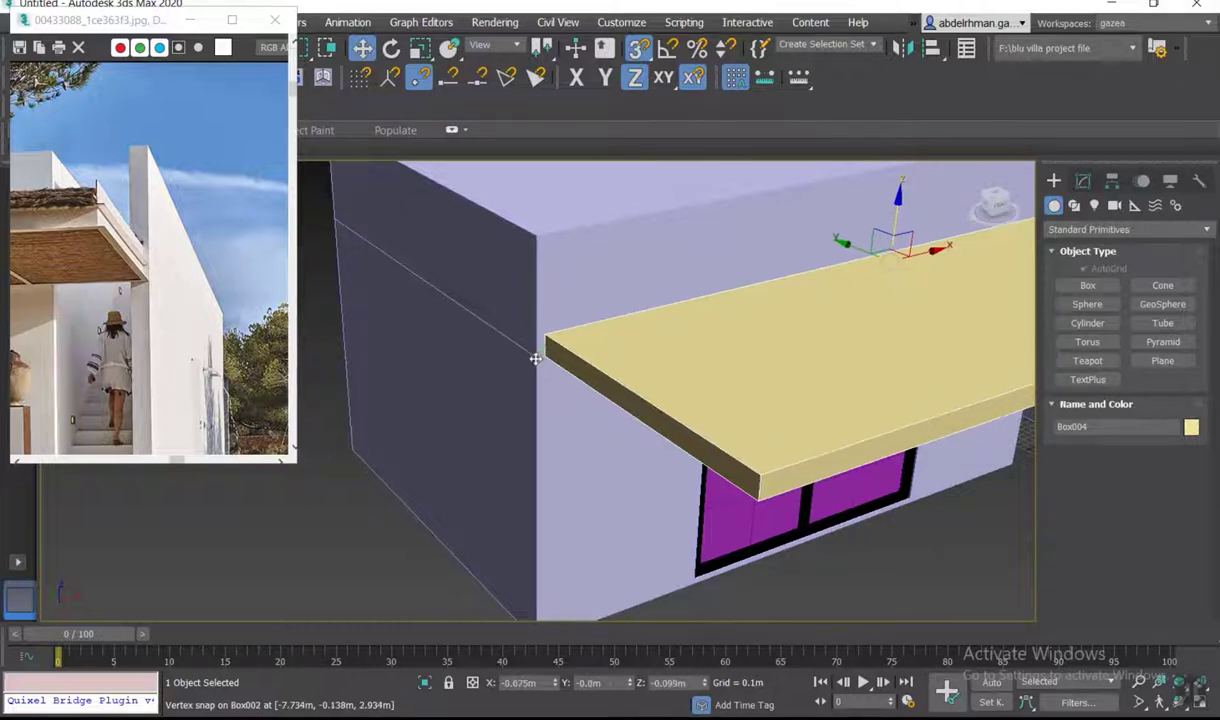
# - Zoom the reference photo and orbit around the building's front
pyautogui.scroll(-5, 546, 343)
pyautogui.keyDown('alt'); pyautogui.moveTo(546, 343); pyautogui.dragTo(740, 346, button='middle'); pyautogui.keyUp('alt')
pyautogui.scroll(5, 852, 397)
pyautogui.scroll(-1, 852, 397)
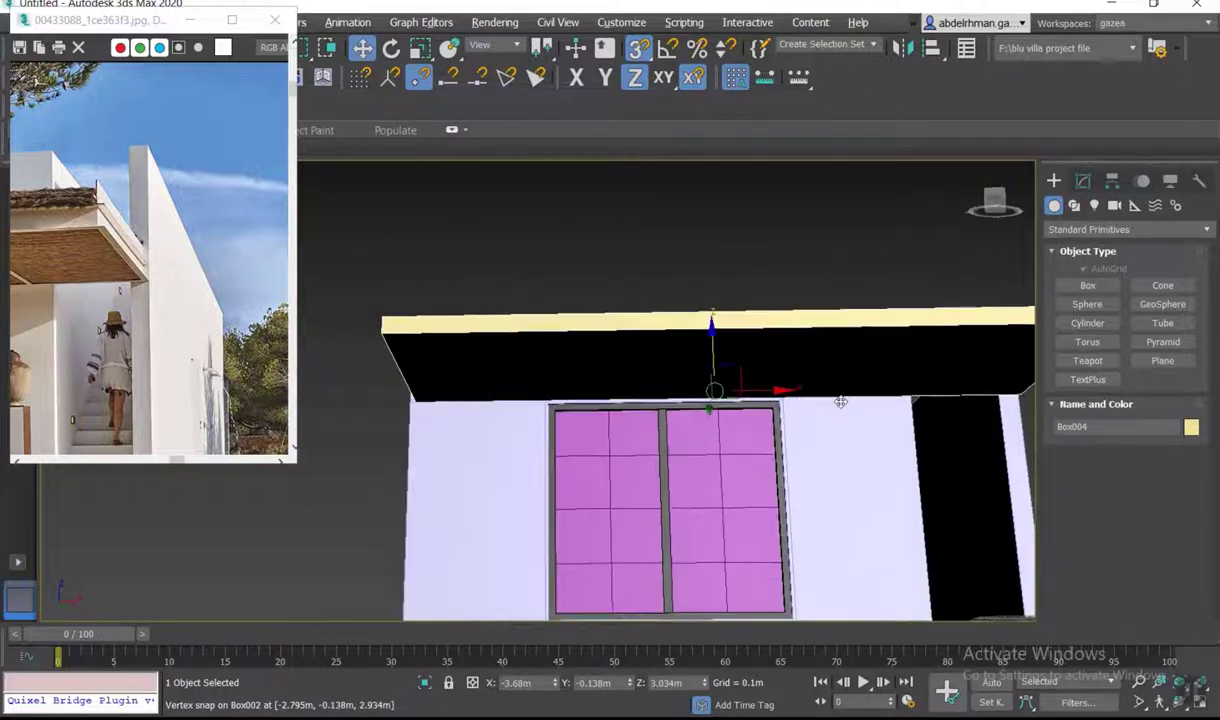
pyautogui.scroll(-2, 836, 400)
pyautogui.scroll(-2, 768, 376)
pyautogui.click(200, 267)
pyautogui.scroll(-2, 113, 237)
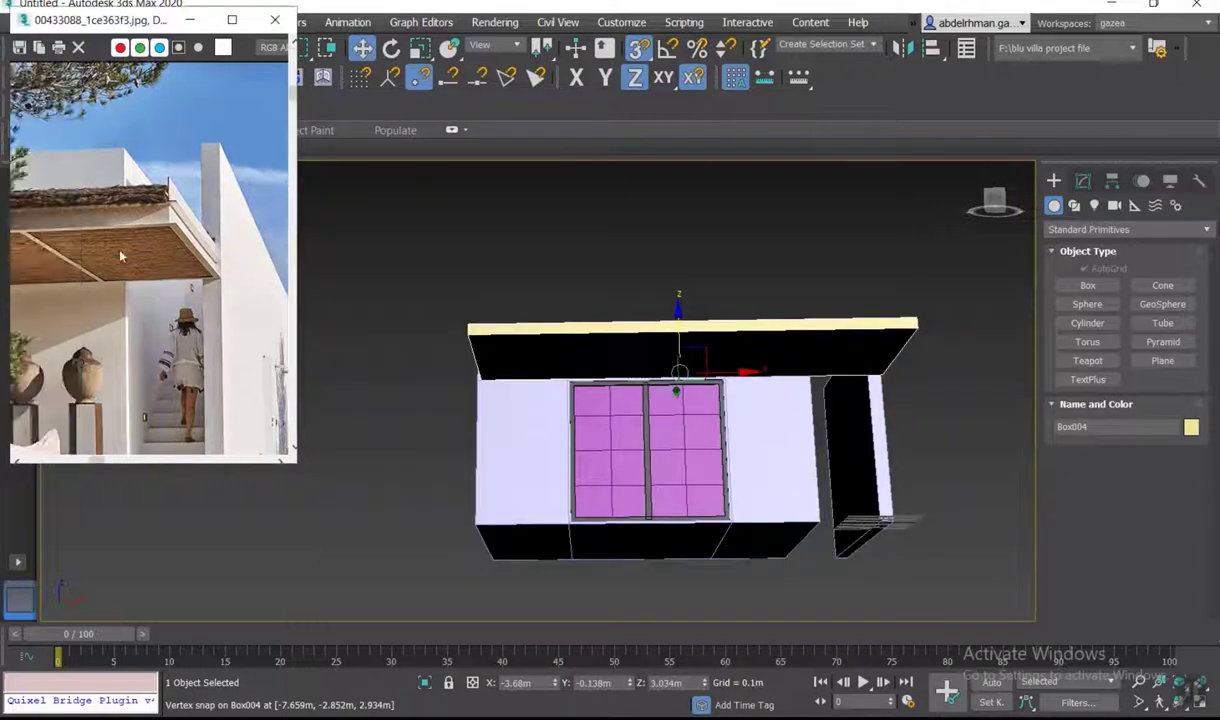
pyautogui.scroll(2, 138, 241)
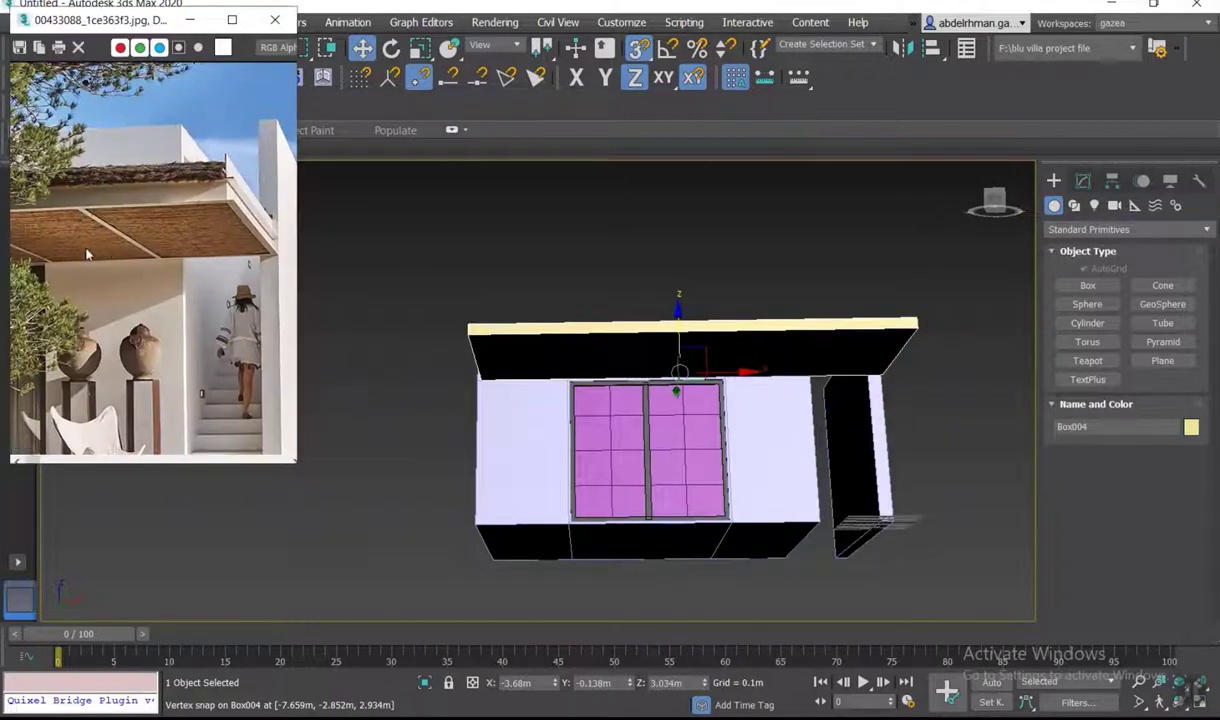
pyautogui.scroll(2, 123, 250)
pyautogui.scroll(-2, 123, 256)
pyautogui.scroll(-2, 123, 255)
pyautogui.keyDown('alt'); pyautogui.moveTo(700, 420); pyautogui.dragTo(741, 442, button='middle'); pyautogui.keyUp('alt')
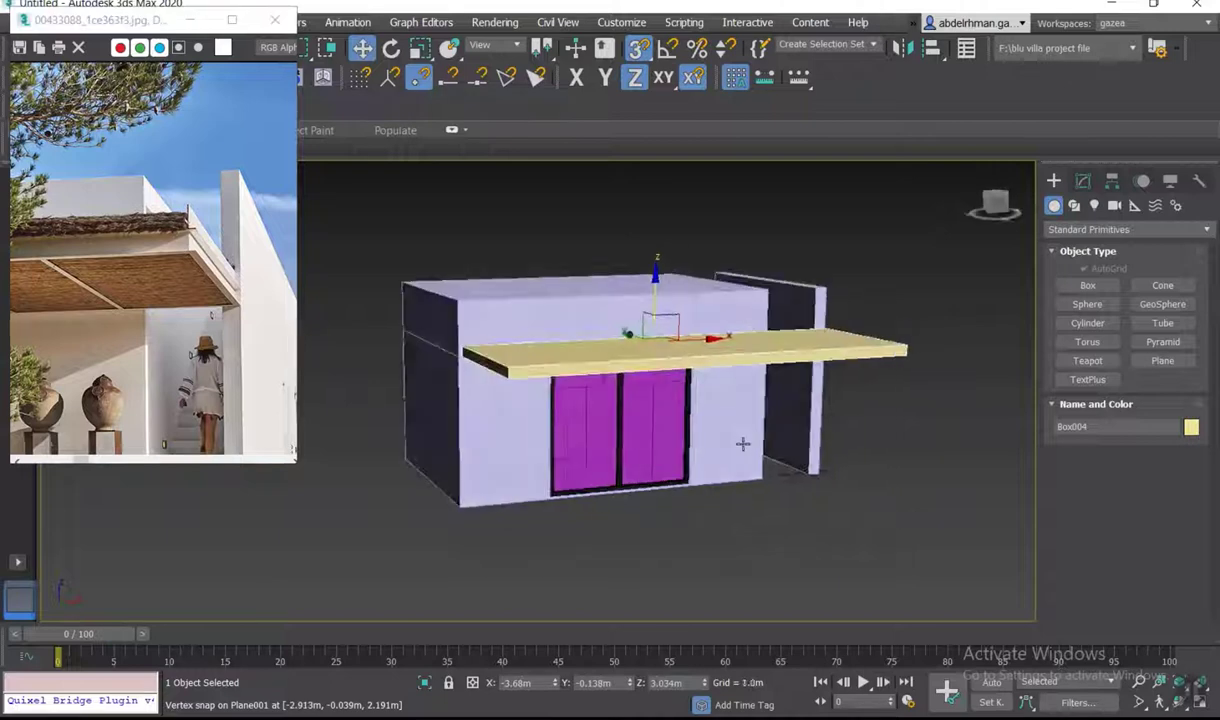
pyautogui.scroll(3, 741, 442)
pyautogui.scroll(2, 692, 376)
pyautogui.scroll(3, 709, 358)
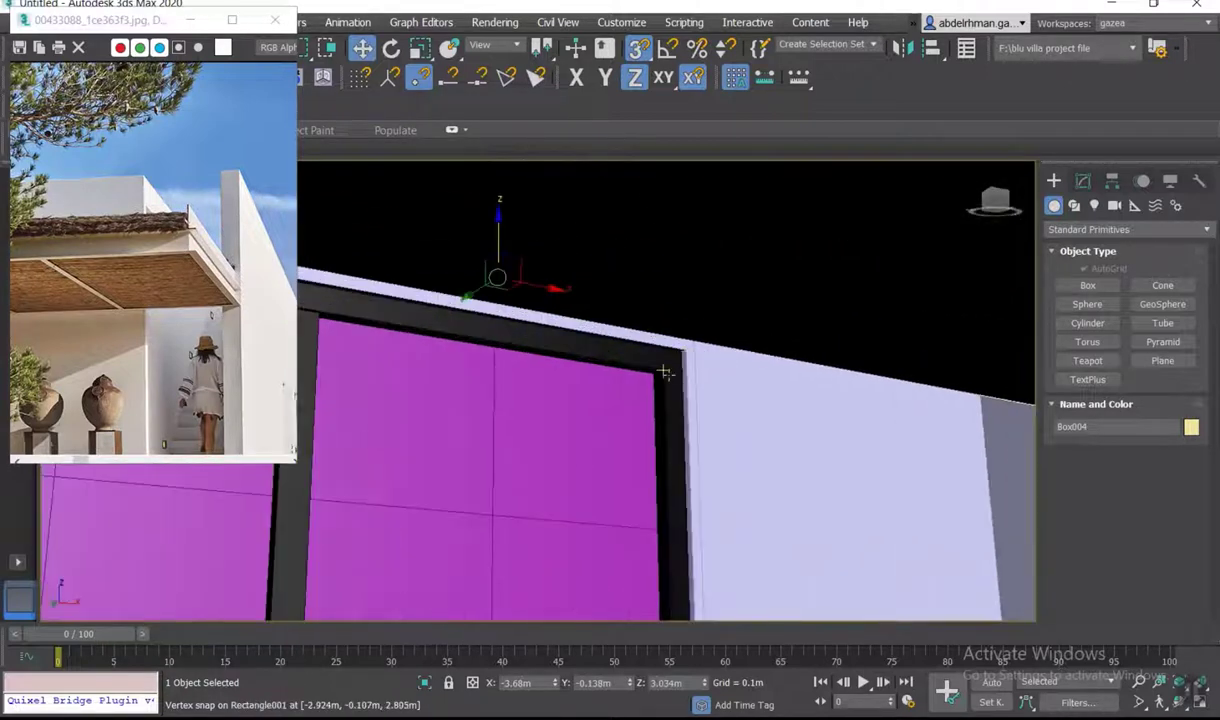
# - Group the window frame, pane and mullion into Group001
pyautogui.click(662, 368)
pyautogui.keyDown('ctrl'); pyautogui.click(498, 397); pyautogui.keyUp('ctrl')
pyautogui.keyDown('ctrl'); pyautogui.click(285, 500); pyautogui.keyUp('ctrl')
pyautogui.scroll(-2, 466, 466)
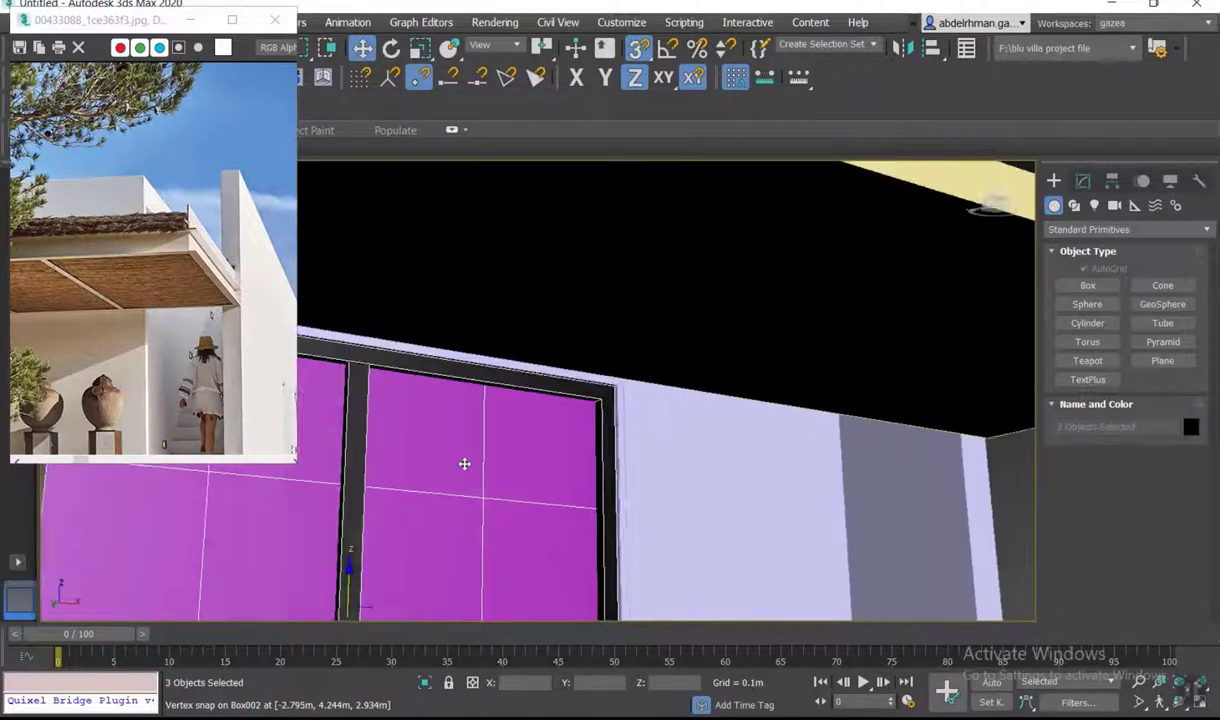
pyautogui.scroll(-3, 466, 466)
pyautogui.moveTo(172, 22); pyautogui.dragTo(132, 85)
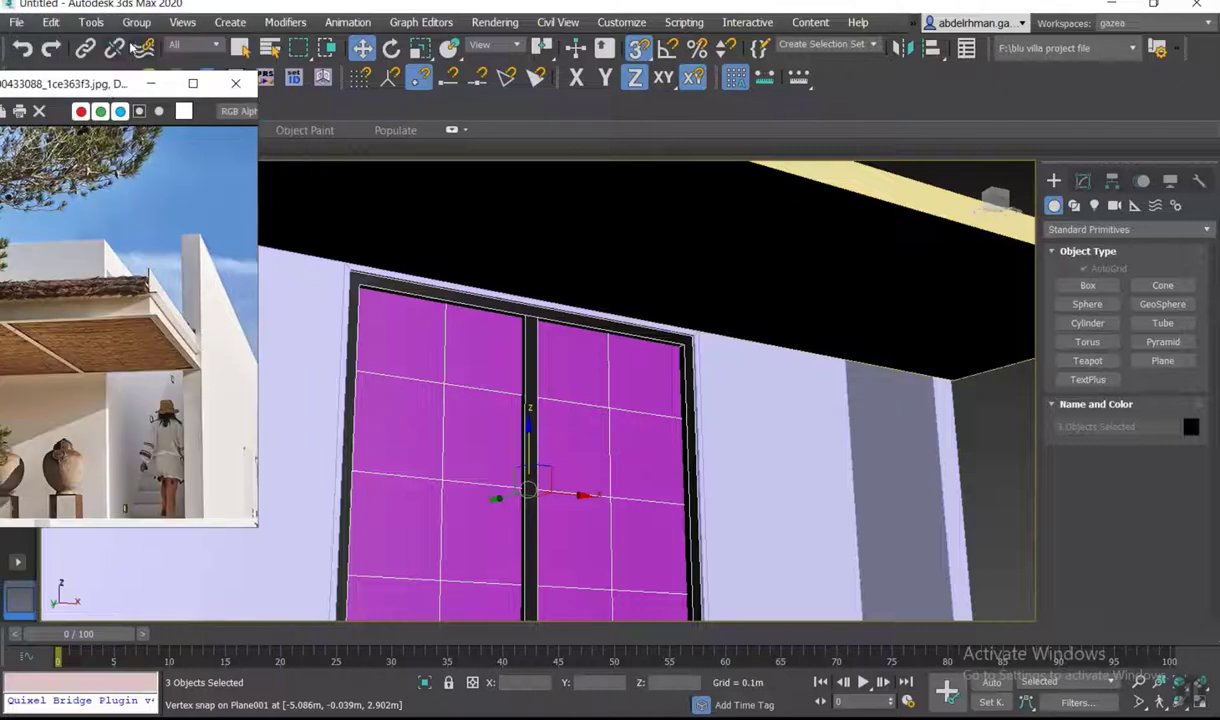
pyautogui.click(136, 22)
pyautogui.click(145, 50)
pyautogui.click(624, 395)
# - Slide Group001 slightly along the Y axis
pyautogui.moveTo(624, 395)
pyautogui.keyDown('alt'); pyautogui.mouseDown(button='middle')
pyautogui.moveTo(678, 461)
pyautogui.moveTo(577, 430)
pyautogui.mouseUp(button='middle'); pyautogui.keyUp('alt')
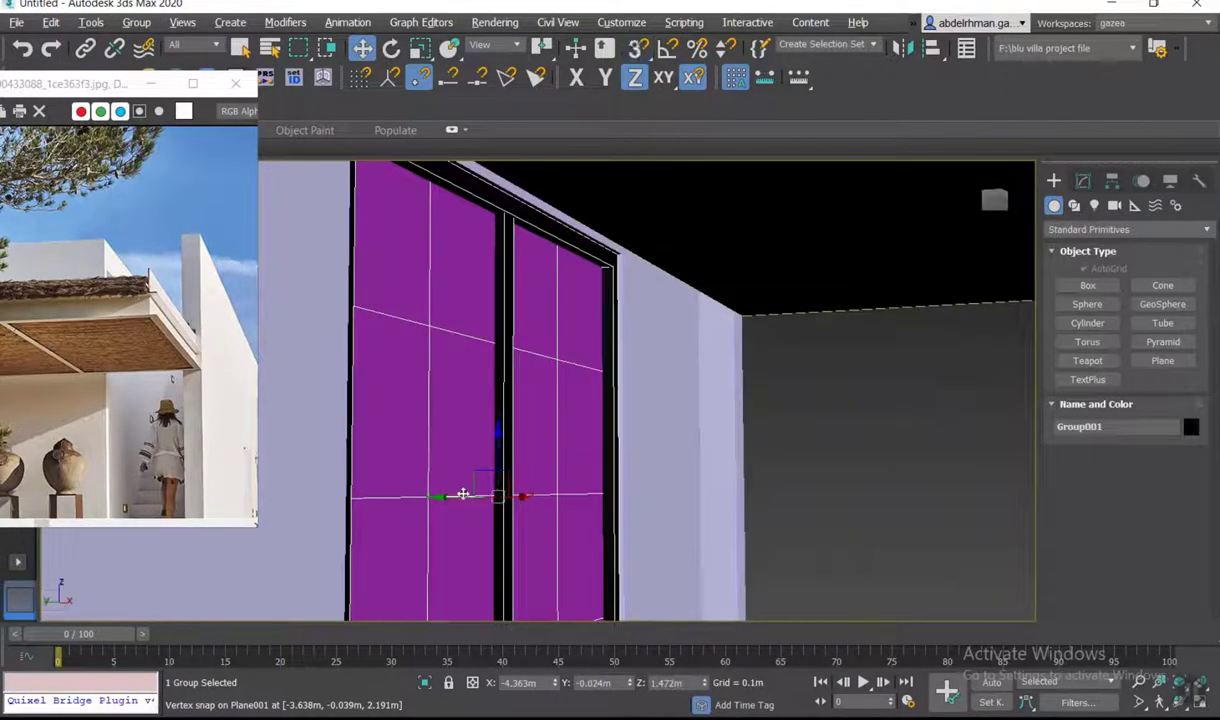
pyautogui.moveTo(463, 494); pyautogui.dragTo(449, 497)
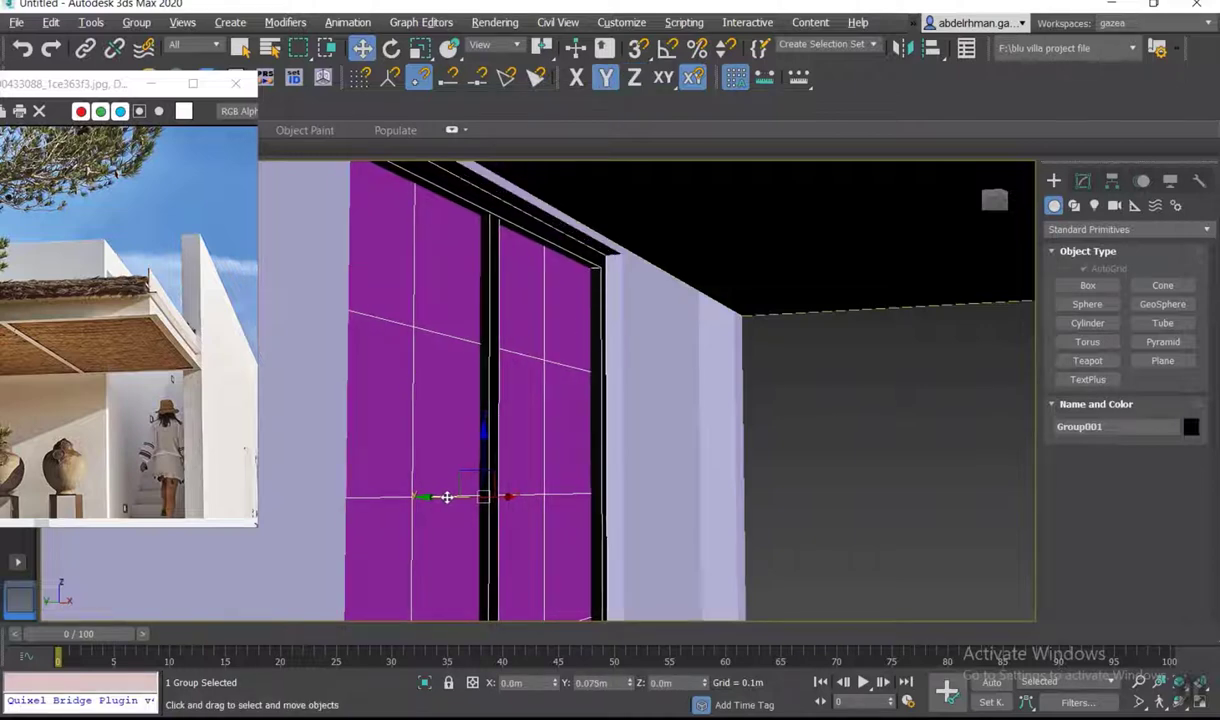
pyautogui.click(109, 390)
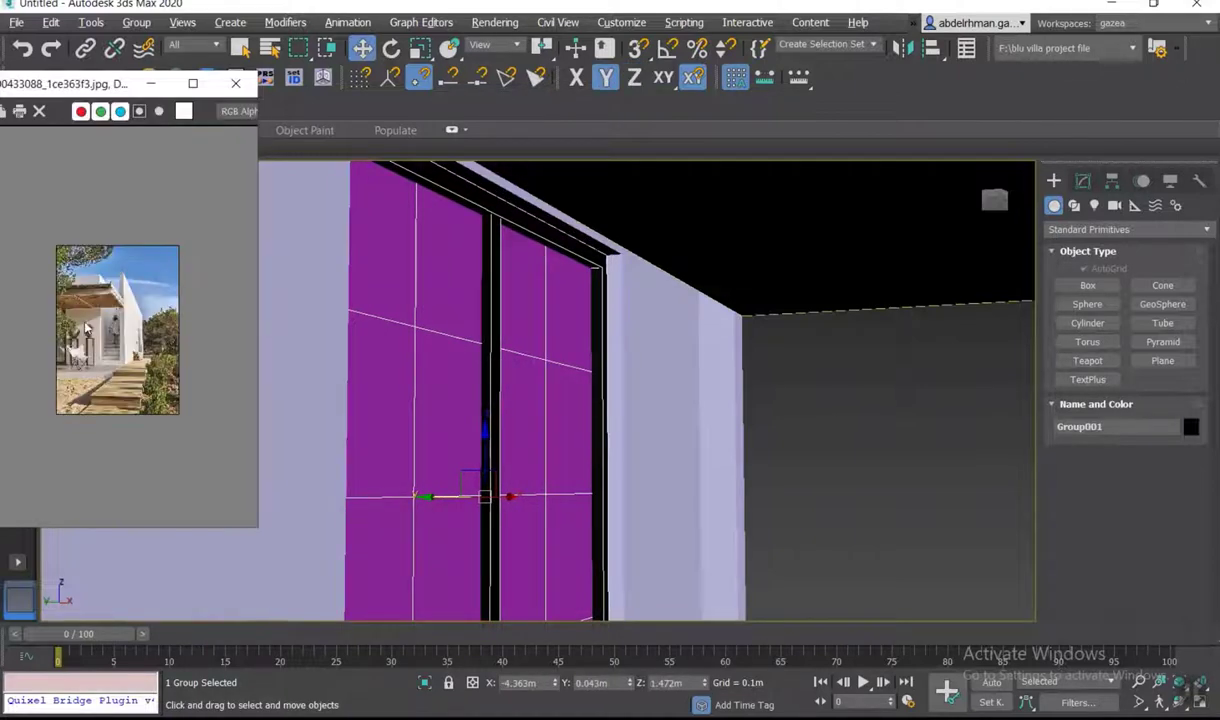
# - Shift the reference photo right and orbit to look down onto the yellow roof slab
pyautogui.scroll(2, 105, 300)
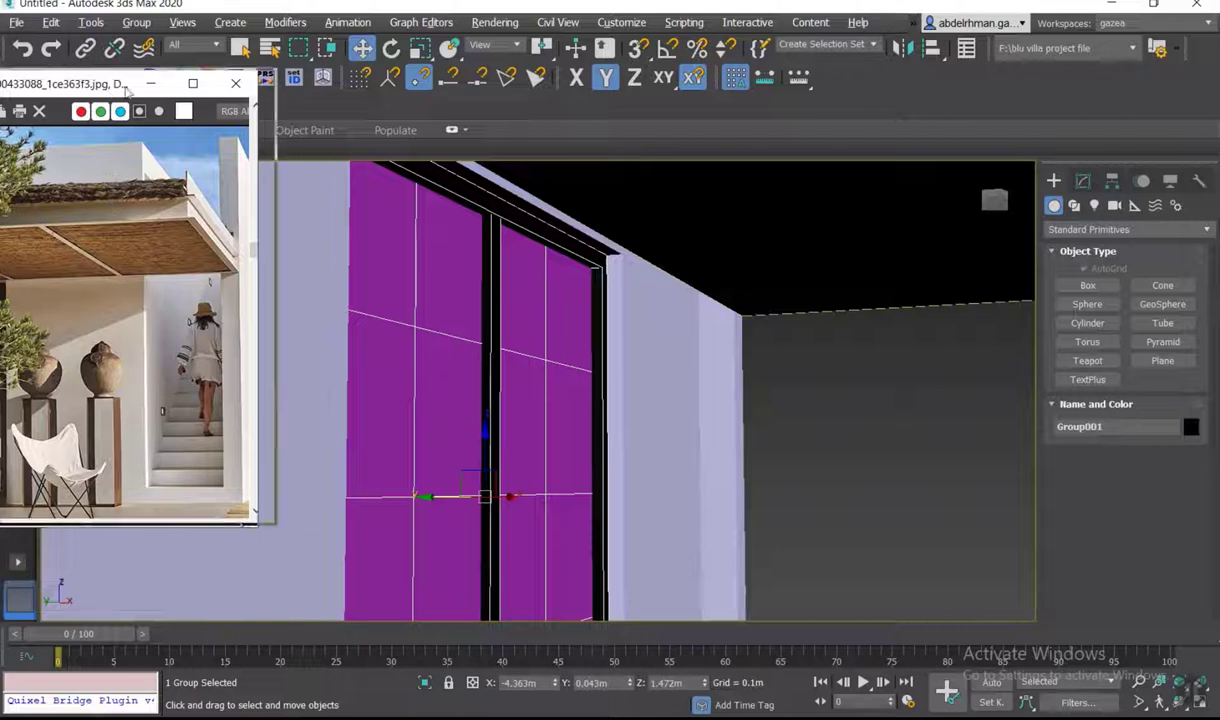
pyautogui.moveTo(105, 86); pyautogui.dragTo(205, 82)
pyautogui.scroll(2, 110, 304)
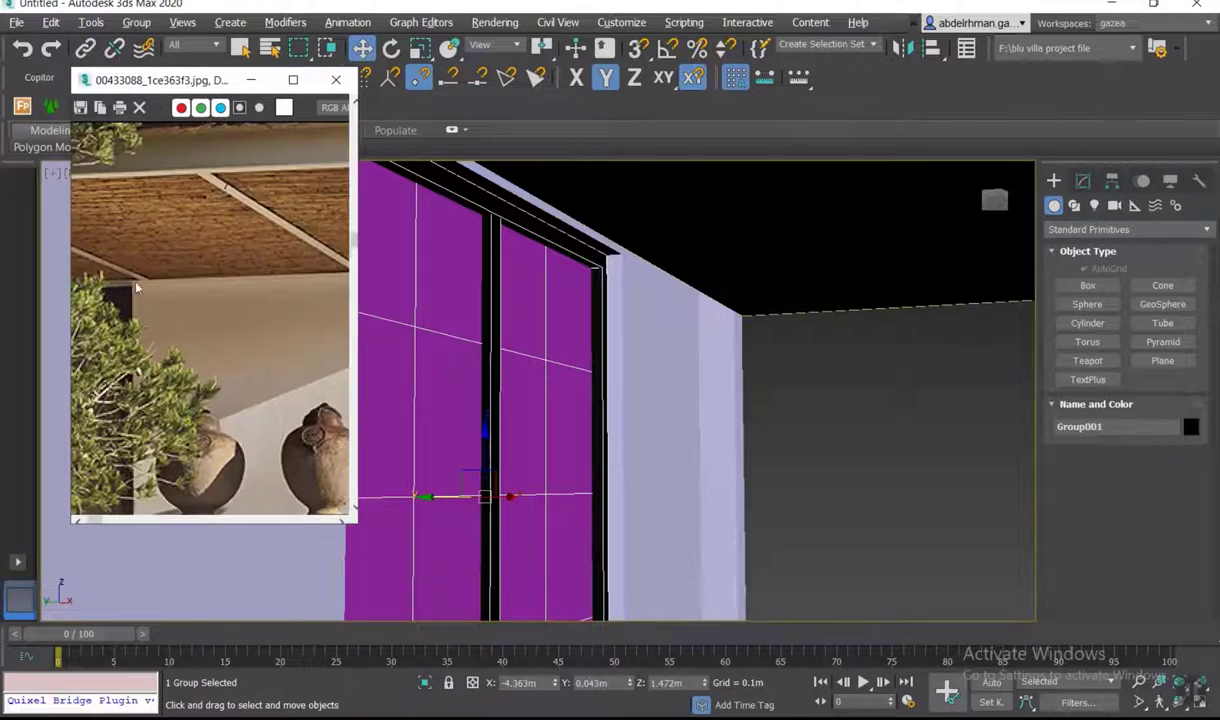
pyautogui.scroll(-1, 137, 288)
pyautogui.scroll(-1, 157, 264)
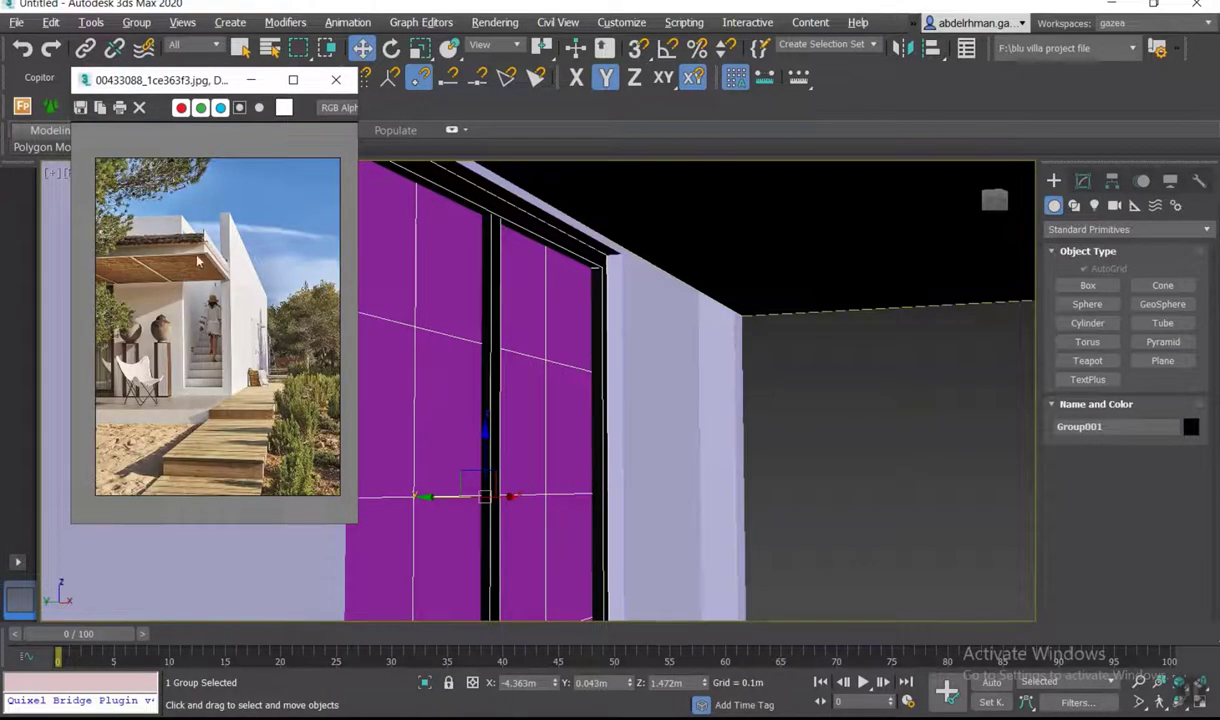
pyautogui.scroll(1, 199, 262)
pyautogui.scroll(1, 205, 240)
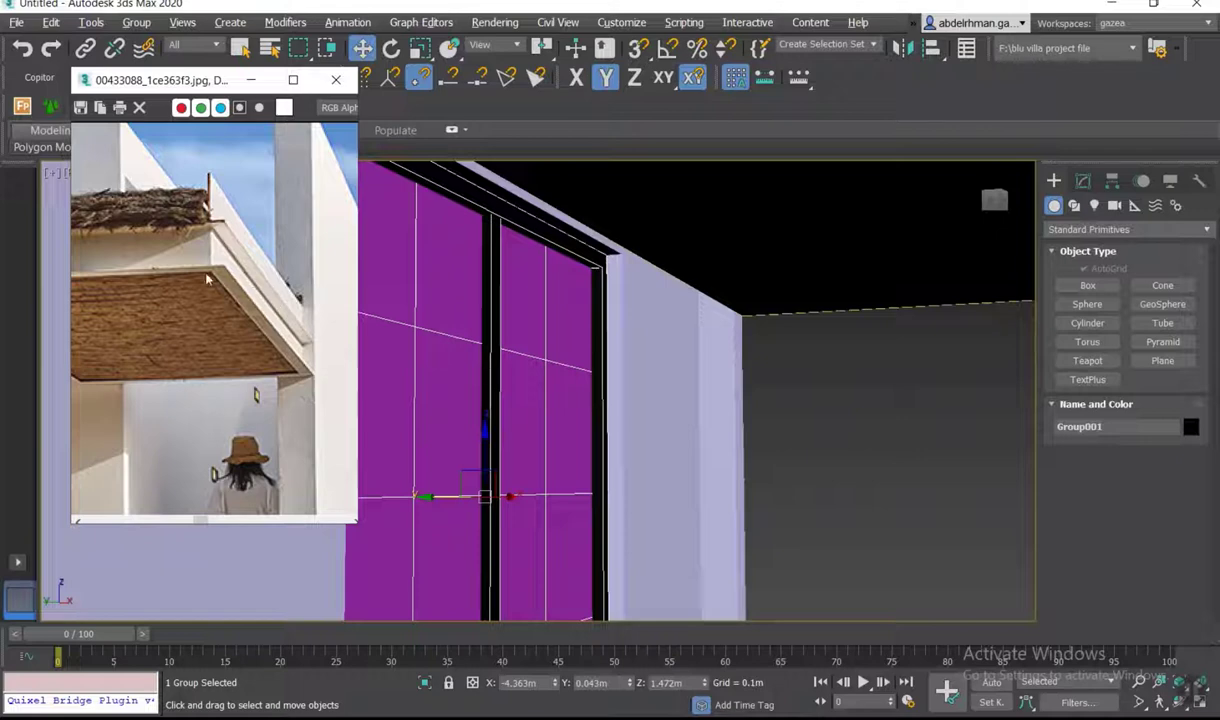
pyautogui.scroll(-3, 695, 345)
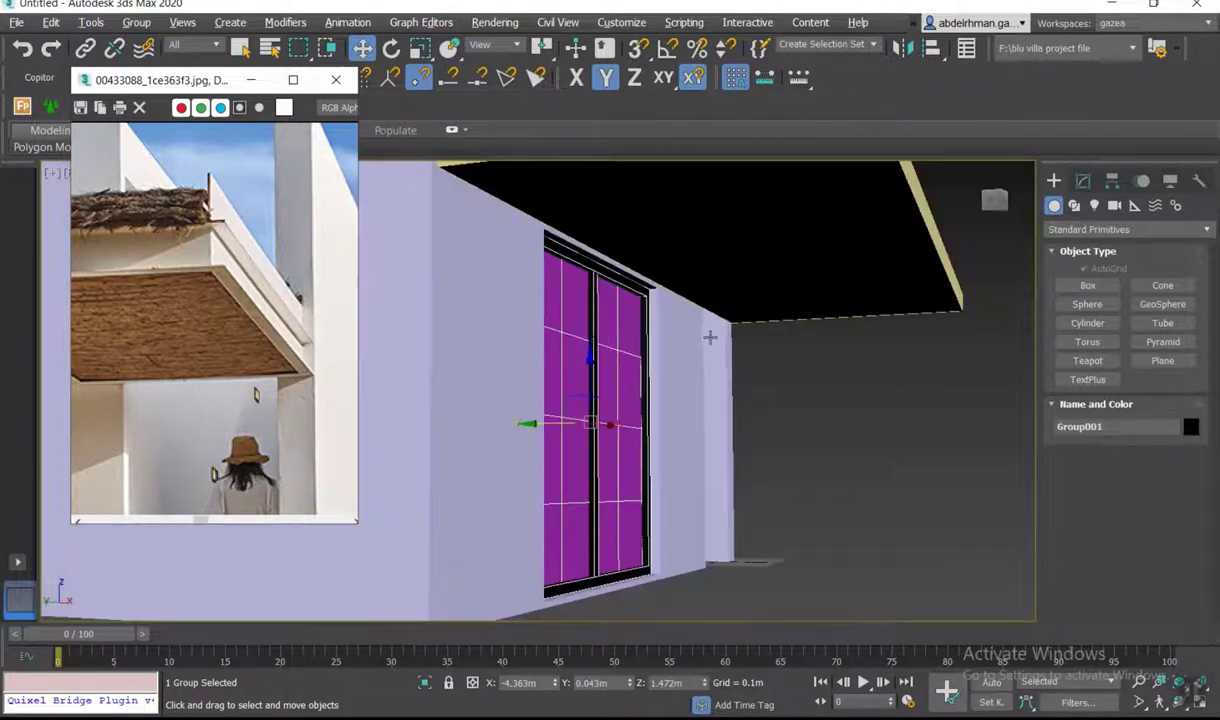
pyautogui.moveTo(711, 335)
pyautogui.keyDown('alt'); pyautogui.mouseDown(button='middle')
pyautogui.moveTo(762, 373)
pyautogui.moveTo(664, 395)
pyautogui.mouseUp(button='middle'); pyautogui.keyUp('alt')
pyautogui.scroll(3, 740, 395)
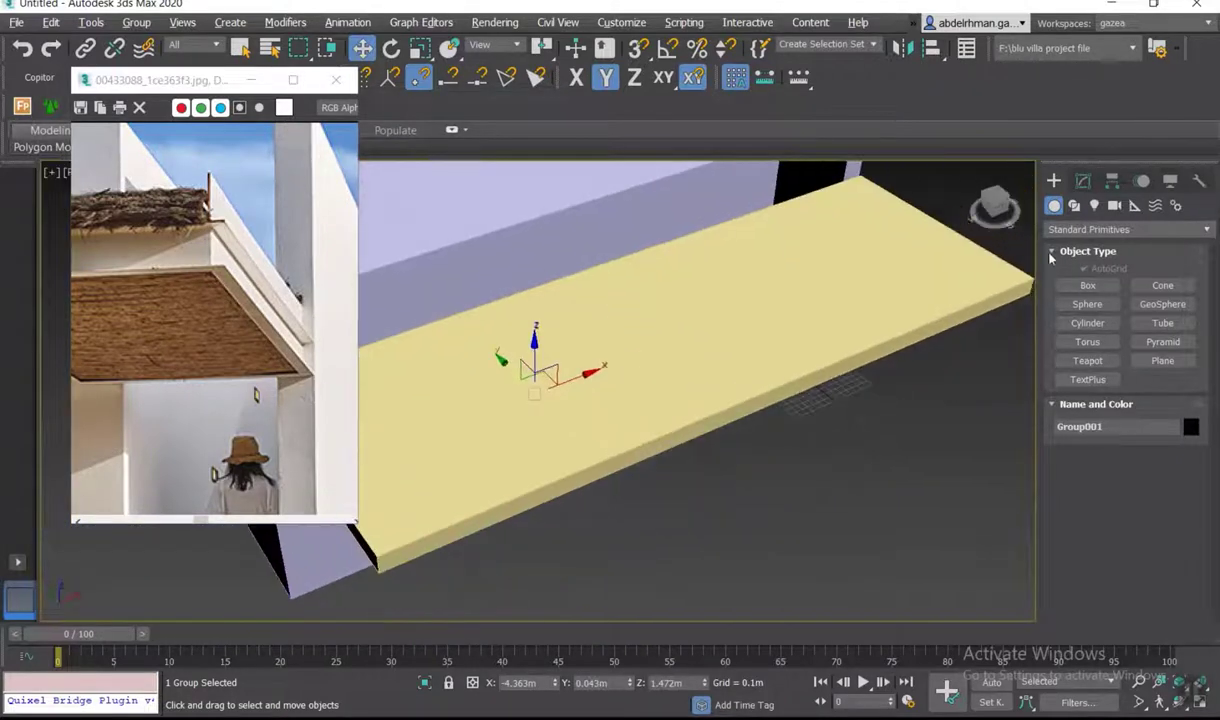
# - Trace a rectangle over the slab top with vertex snapping and lower it onto the slab edge
pyautogui.click(1074, 205)
pyautogui.click(1163, 300)
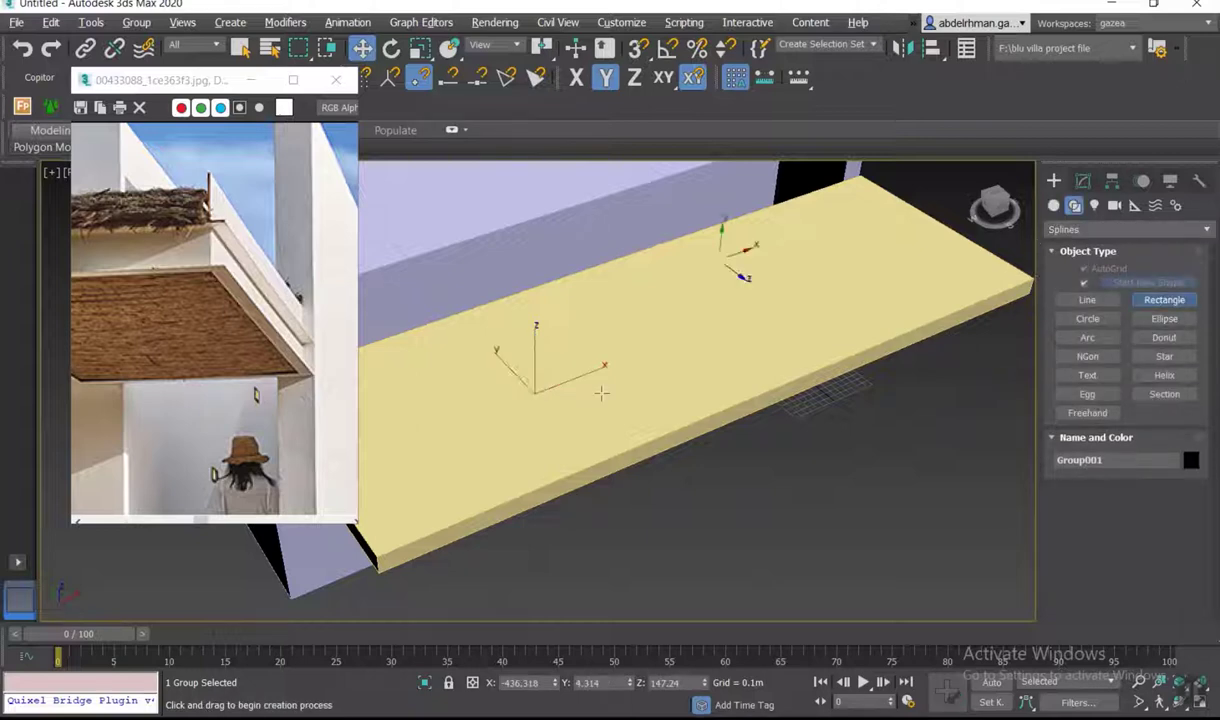
pyautogui.scroll(-3, 645, 350)
pyautogui.press('s')
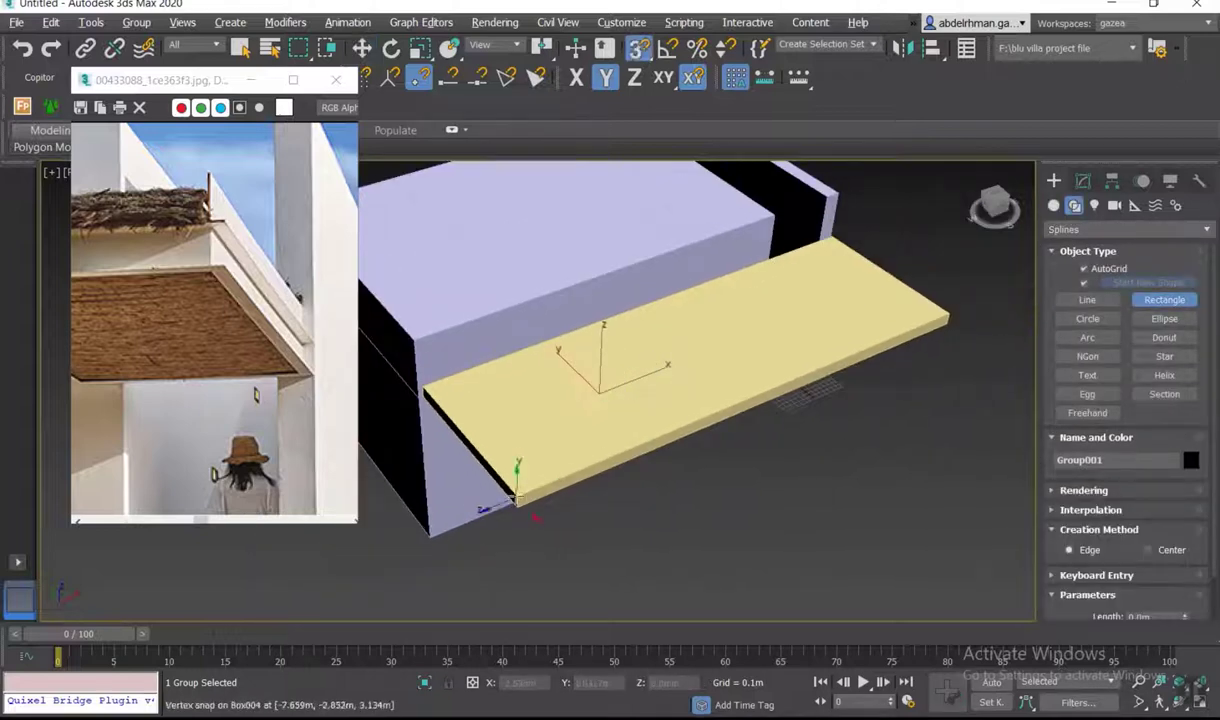
pyautogui.moveTo(515, 495); pyautogui.dragTo(843, 236)
pyautogui.rightClick(843, 236)
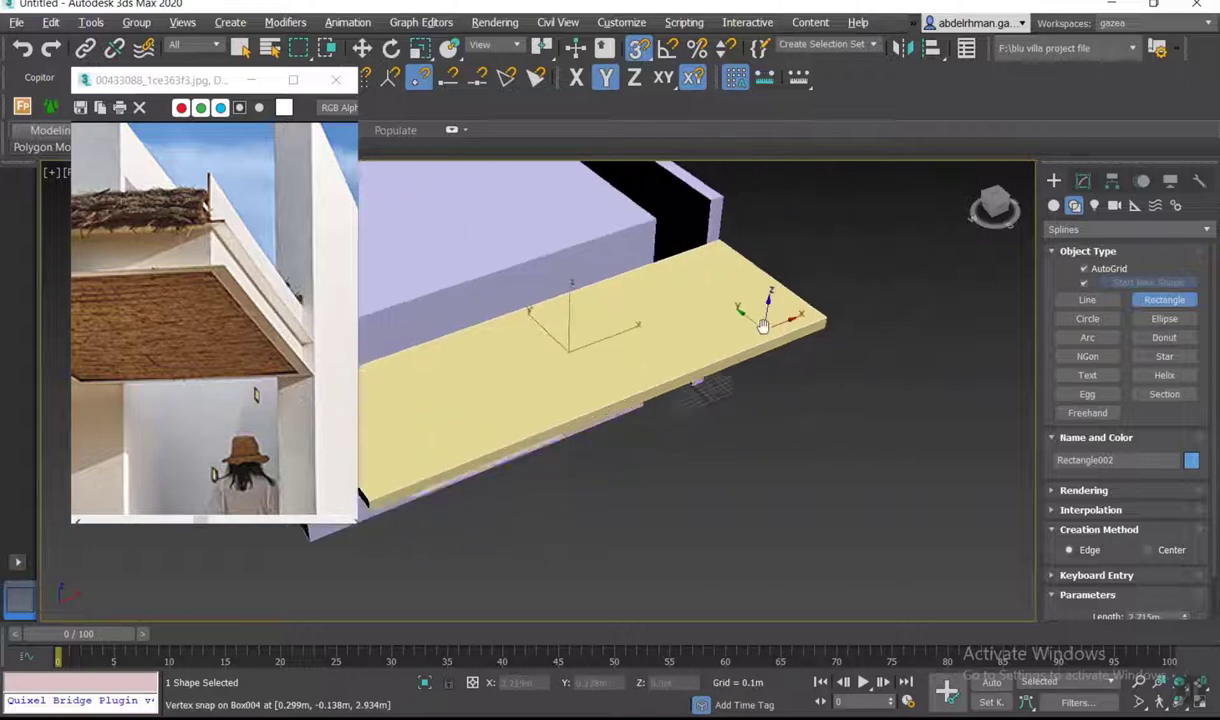
pyautogui.keyDown('alt'); pyautogui.moveTo(776, 313); pyautogui.dragTo(478, 368, button='middle'); pyautogui.keyUp('alt')
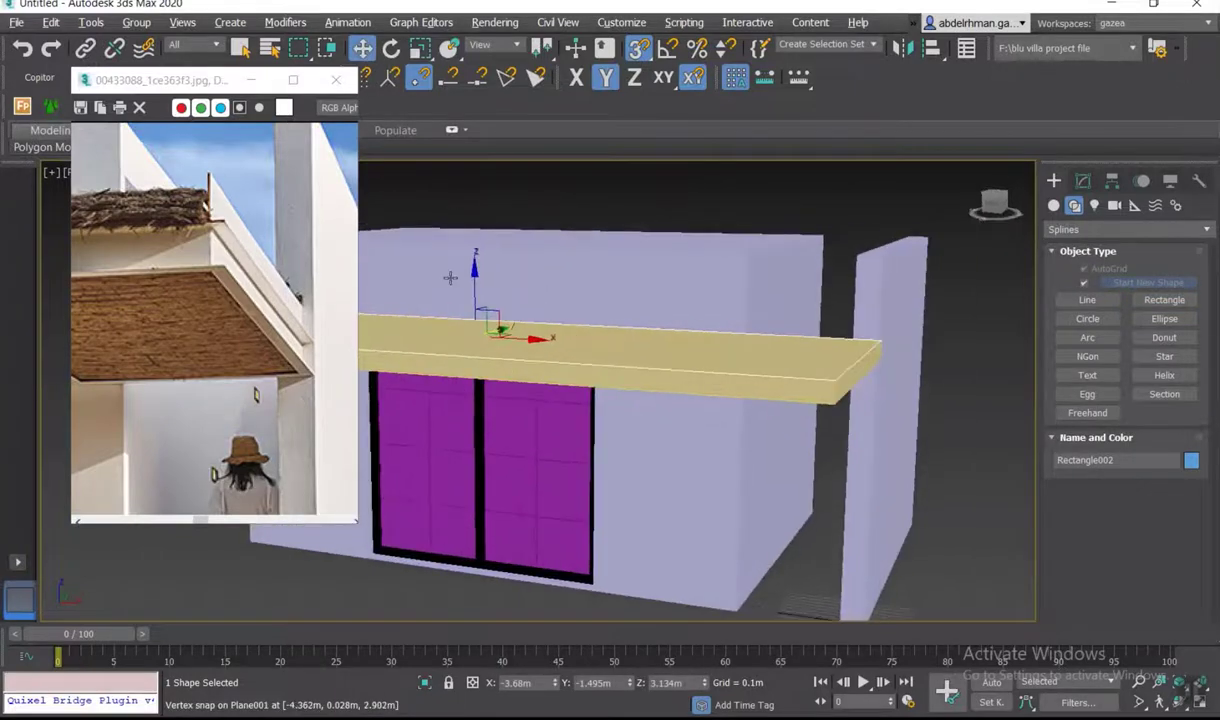
pyautogui.moveTo(472, 278); pyautogui.dragTo(472, 286)
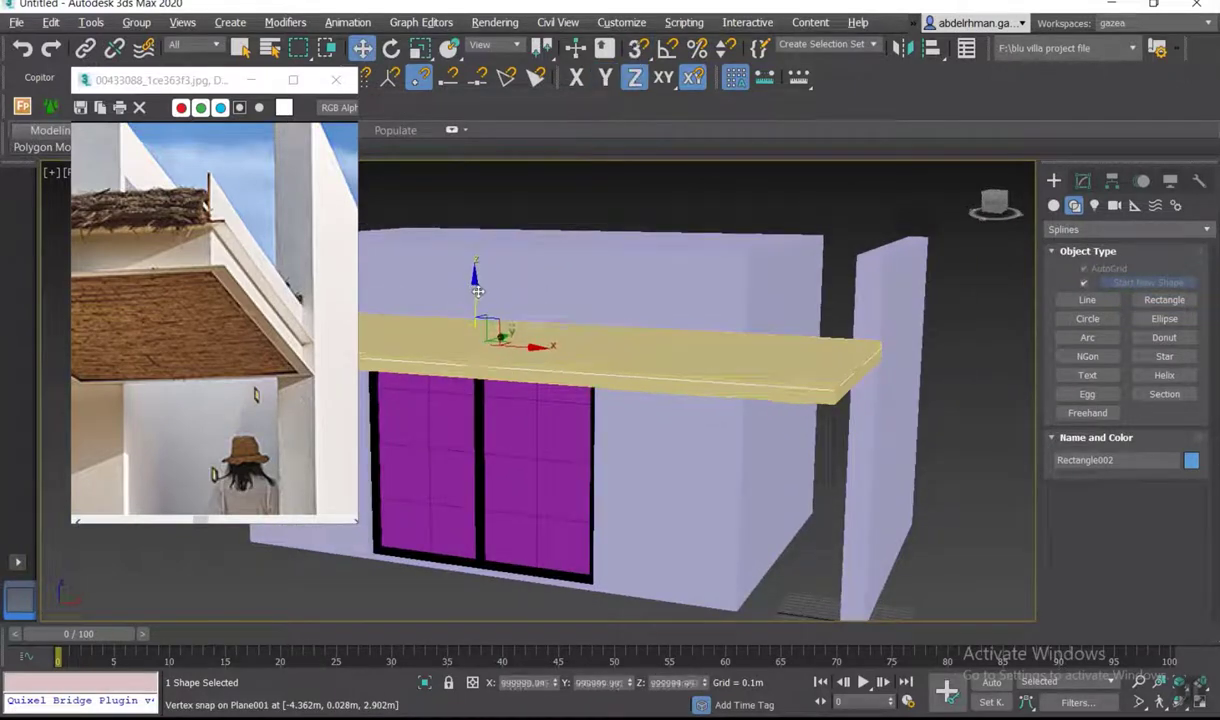
# - Add a Sweep modifier to the rectangle using the built-in Channel section
pyautogui.click(1082, 180)
pyautogui.click(1052, 232)
pyautogui.scroll(-5, 1090, 400)
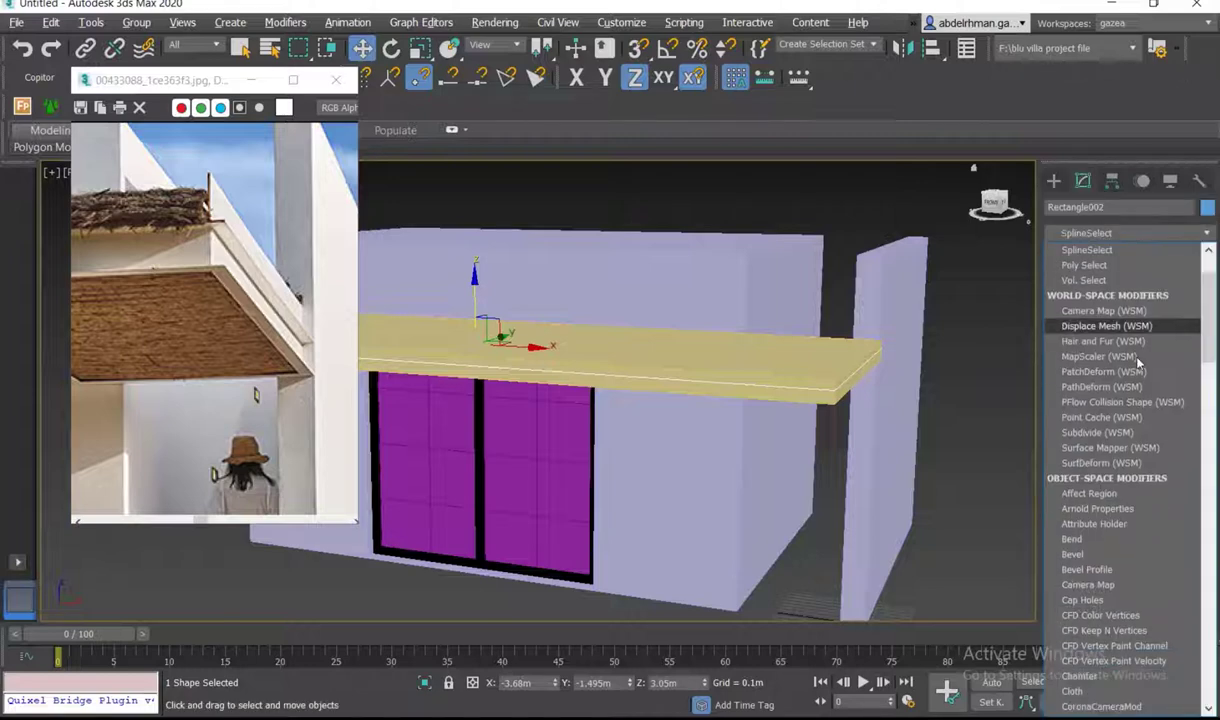
pyautogui.scroll(-10, 1090, 400)
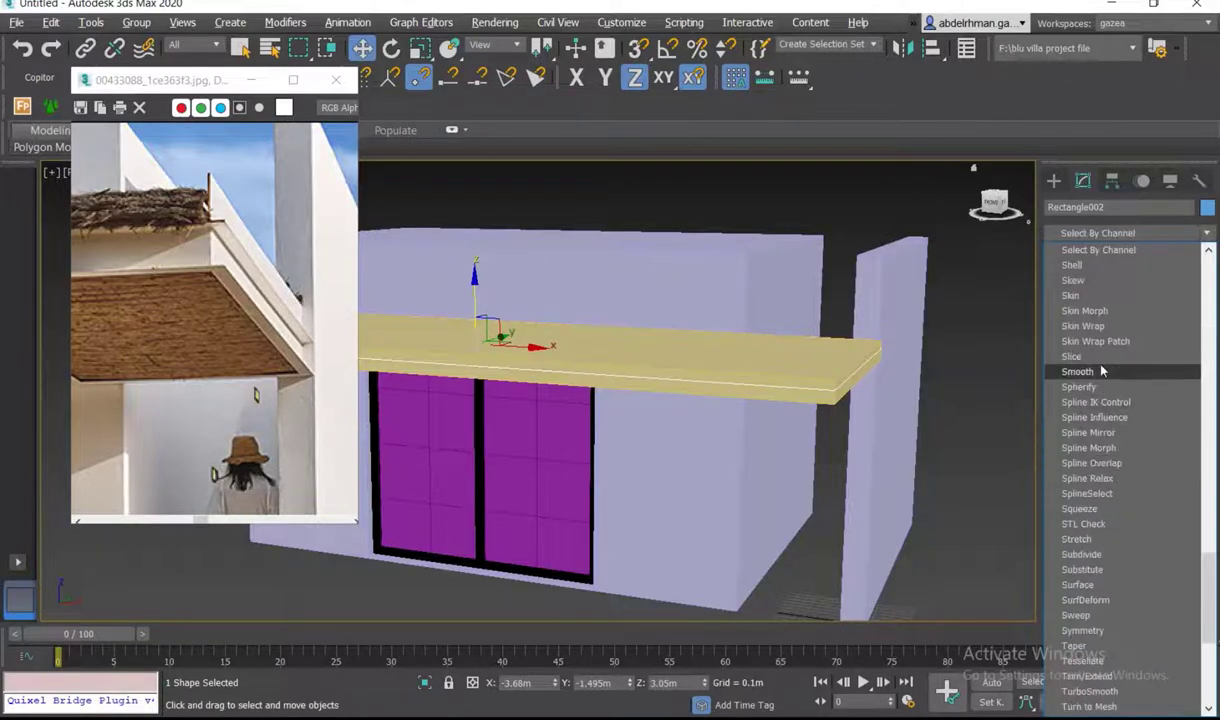
pyautogui.click(1077, 615)
pyautogui.click(1090, 485)
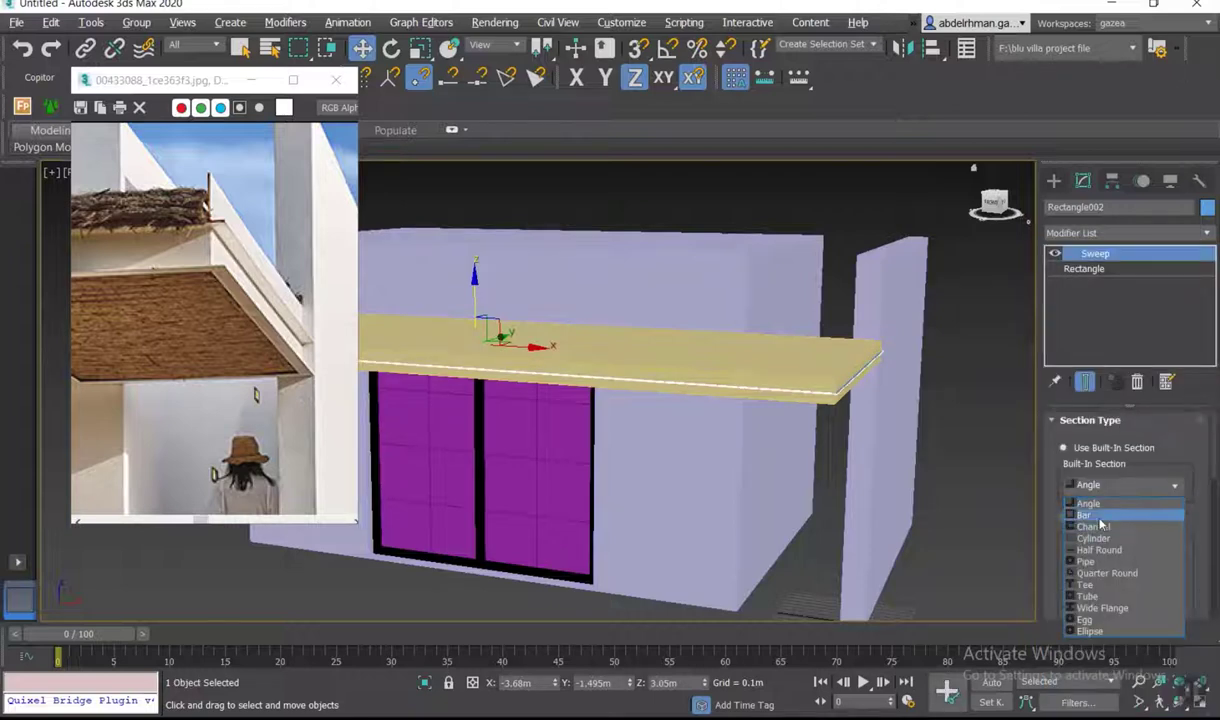
pyautogui.click(1097, 522)
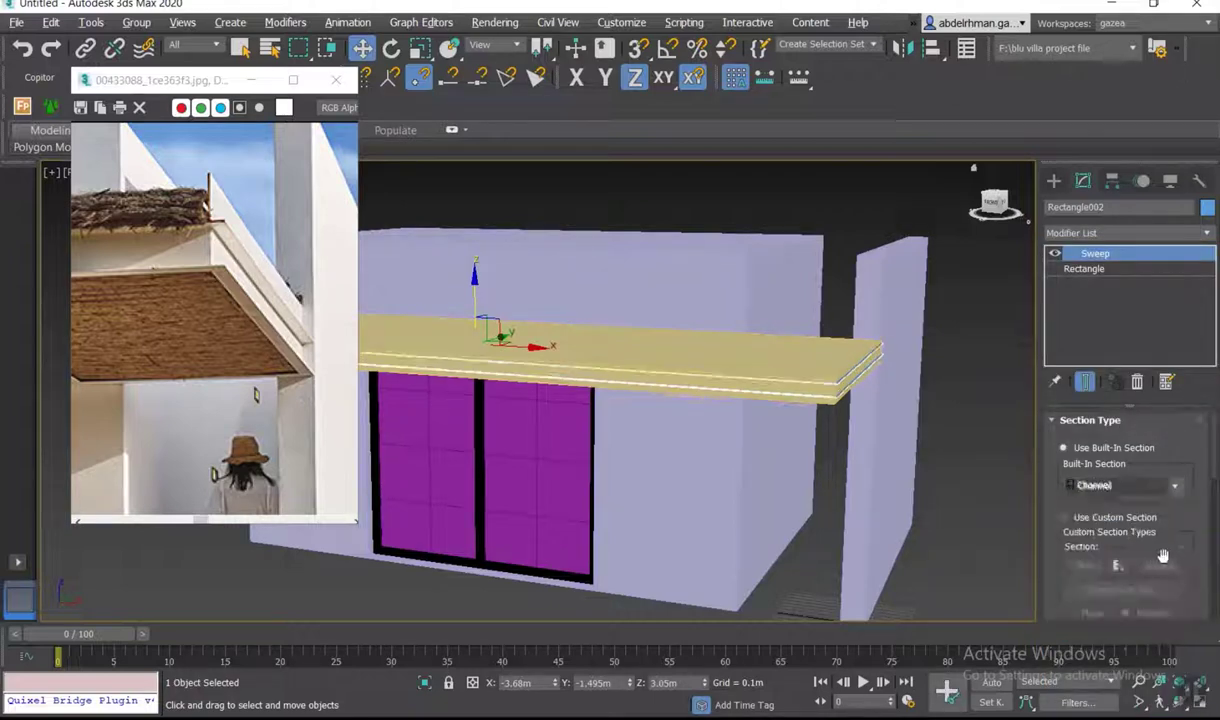
# - Set the sweep's pivot alignment to the profile's middle-left point
pyautogui.scroll(-3, 1163, 556)
pyautogui.scroll(-2, 1090, 590)
pyautogui.scroll(-3, 1070, 590)
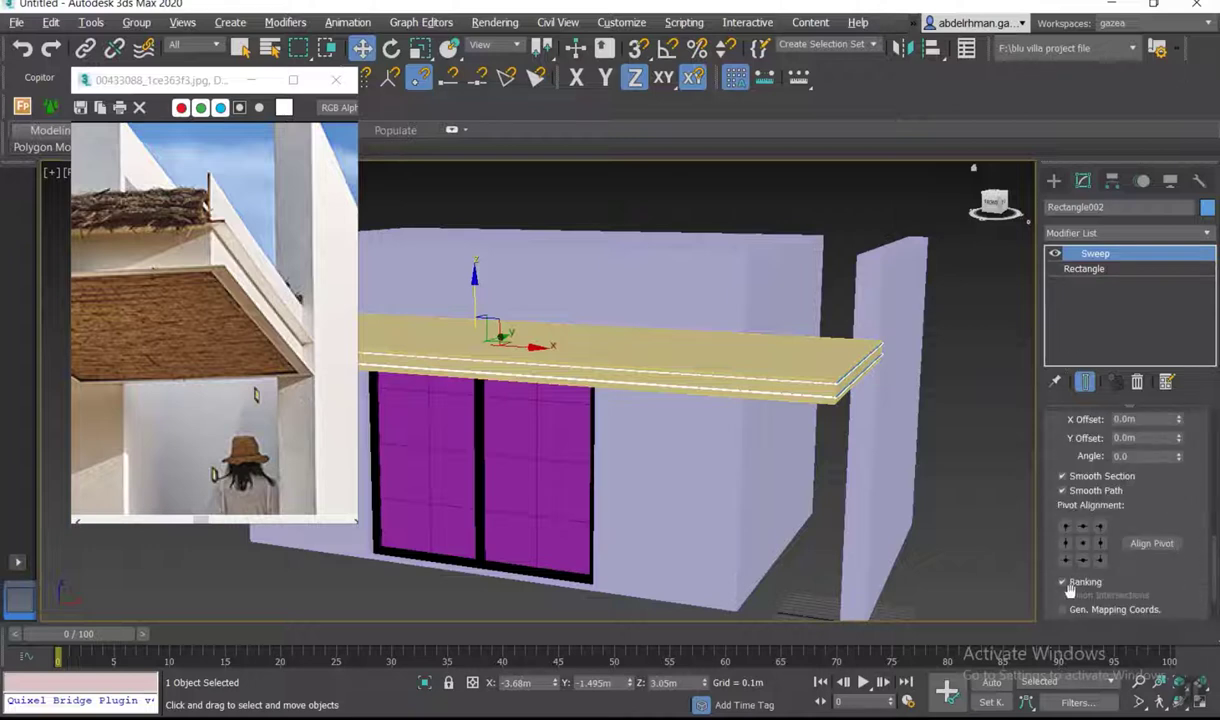
pyautogui.click(1066, 527)
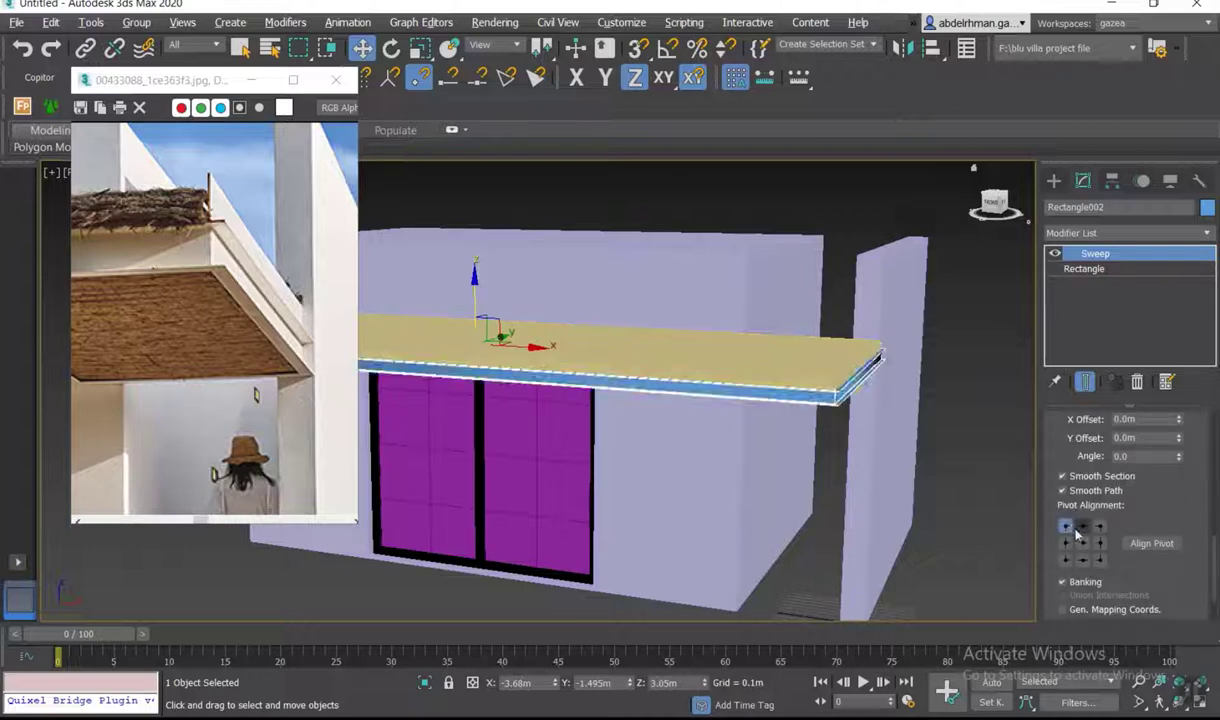
pyautogui.click(1081, 528)
pyautogui.click(1067, 528)
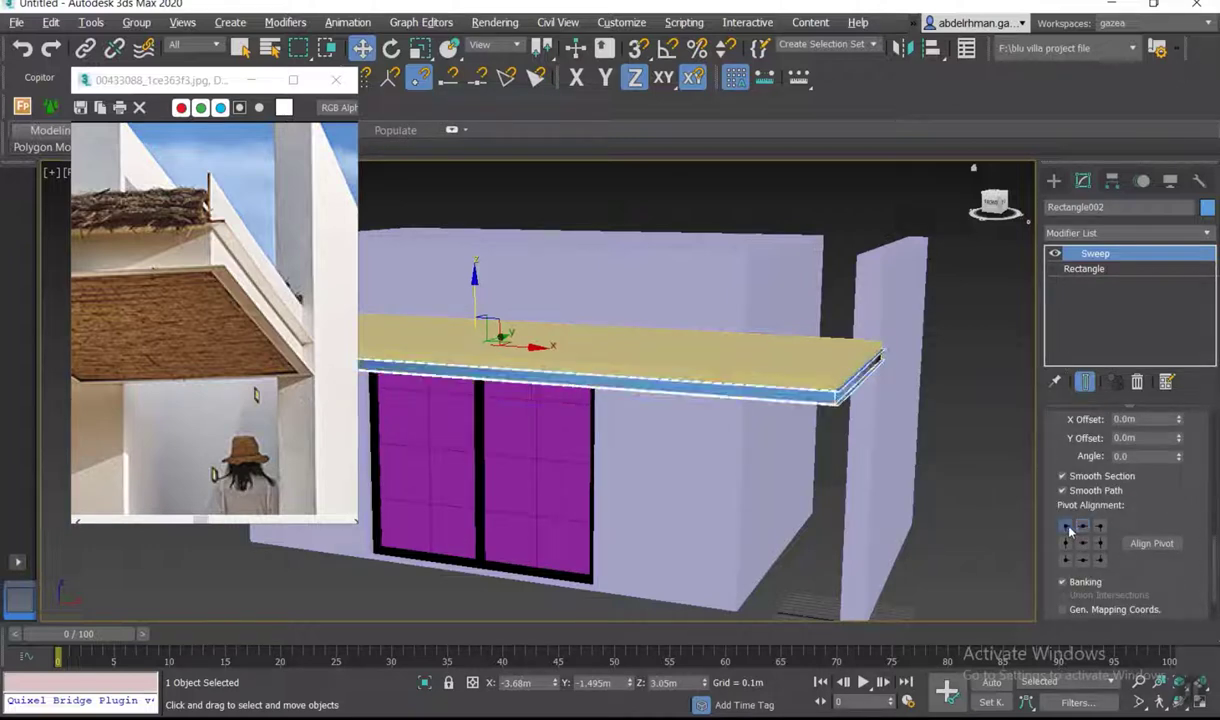
pyautogui.click(1066, 543)
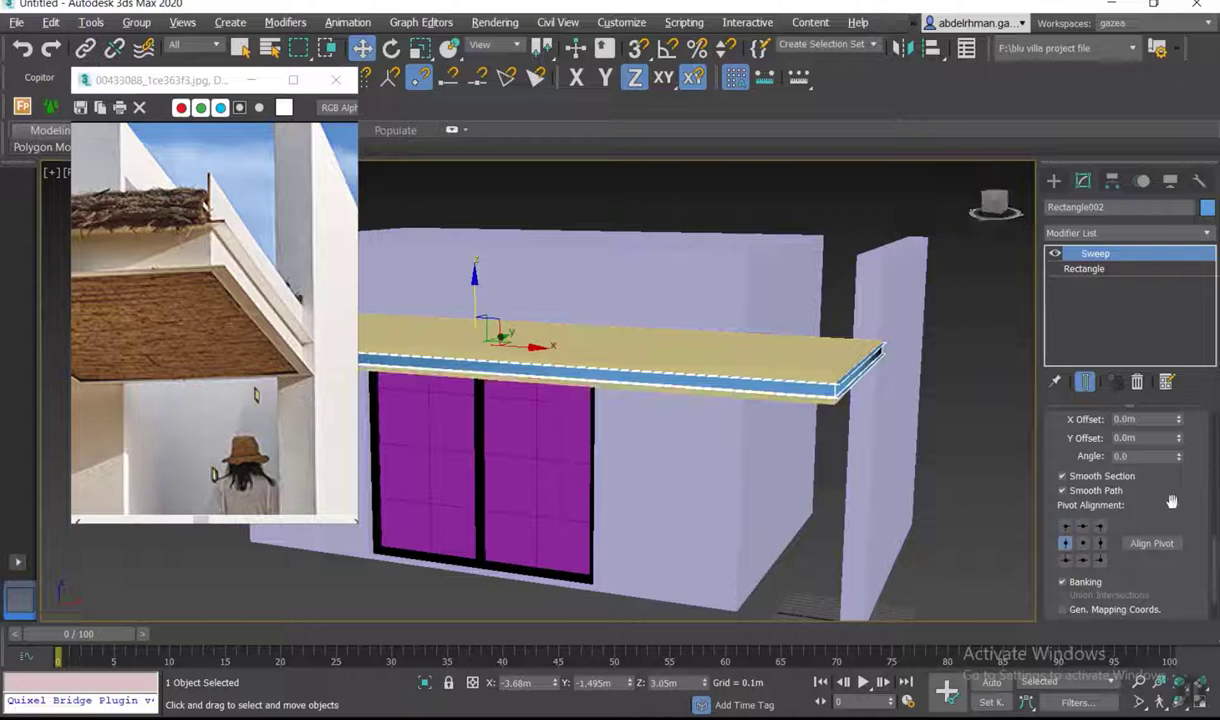
# - Set the Channel to Length 0.2m, Width 0.098m, Thickness 0.017m, and turn off Smooth Path
pyautogui.scroll(4, 1171, 501)
pyautogui.scroll(1, 1171, 501)
pyautogui.scroll(2, 807, 453)
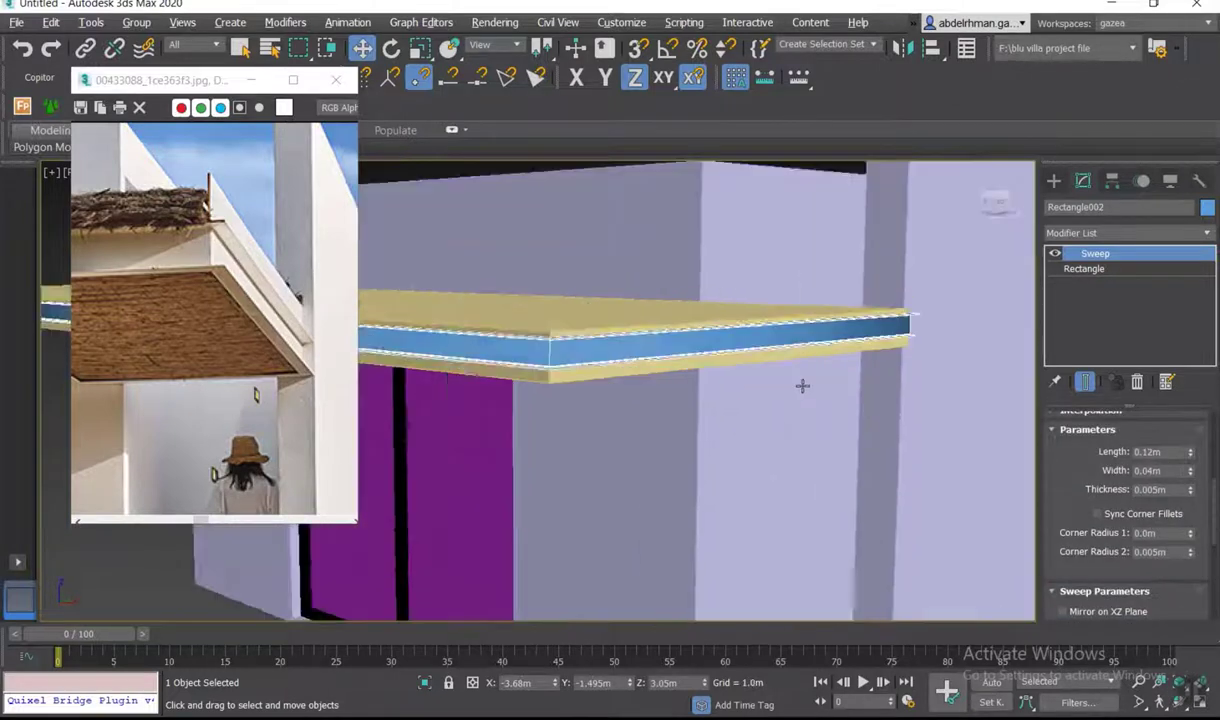
pyautogui.scroll(3, 803, 384)
pyautogui.moveTo(839, 373)
pyautogui.mouseDown(button='middle')
pyautogui.moveTo(836, 443)
pyautogui.moveTo(874, 423)
pyautogui.mouseUp(button='middle')
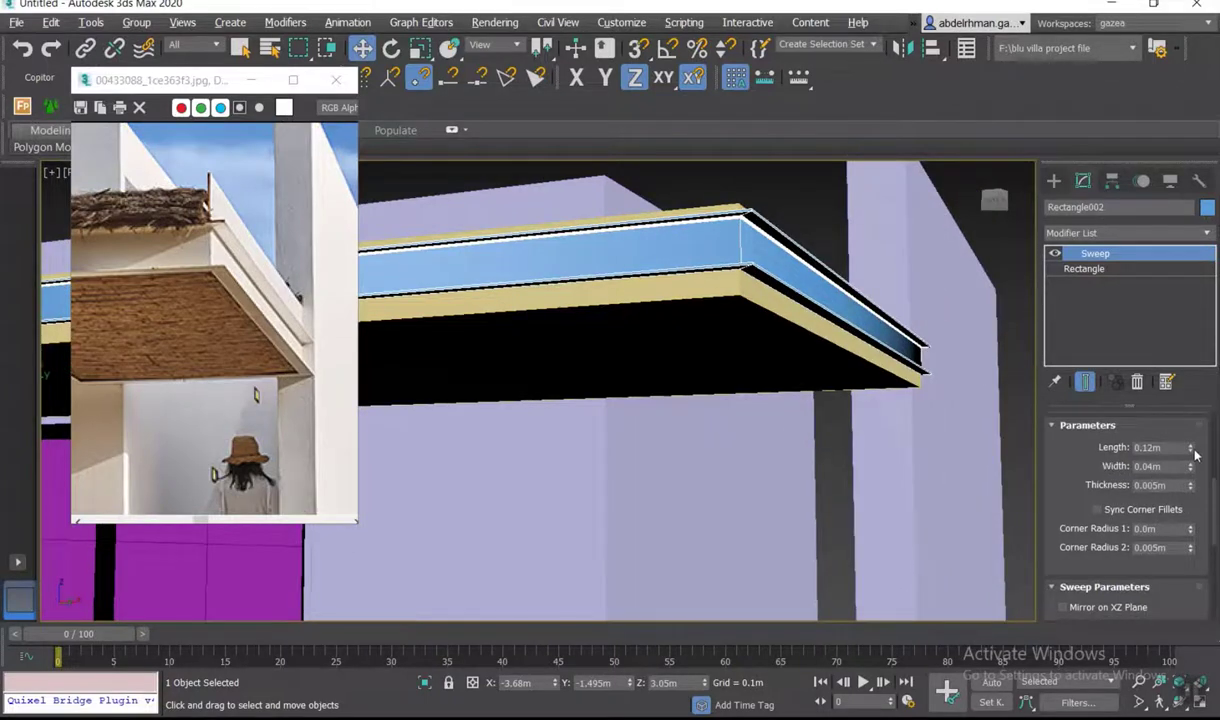
pyautogui.moveTo(1191, 451); pyautogui.dragTo(1188, 411)
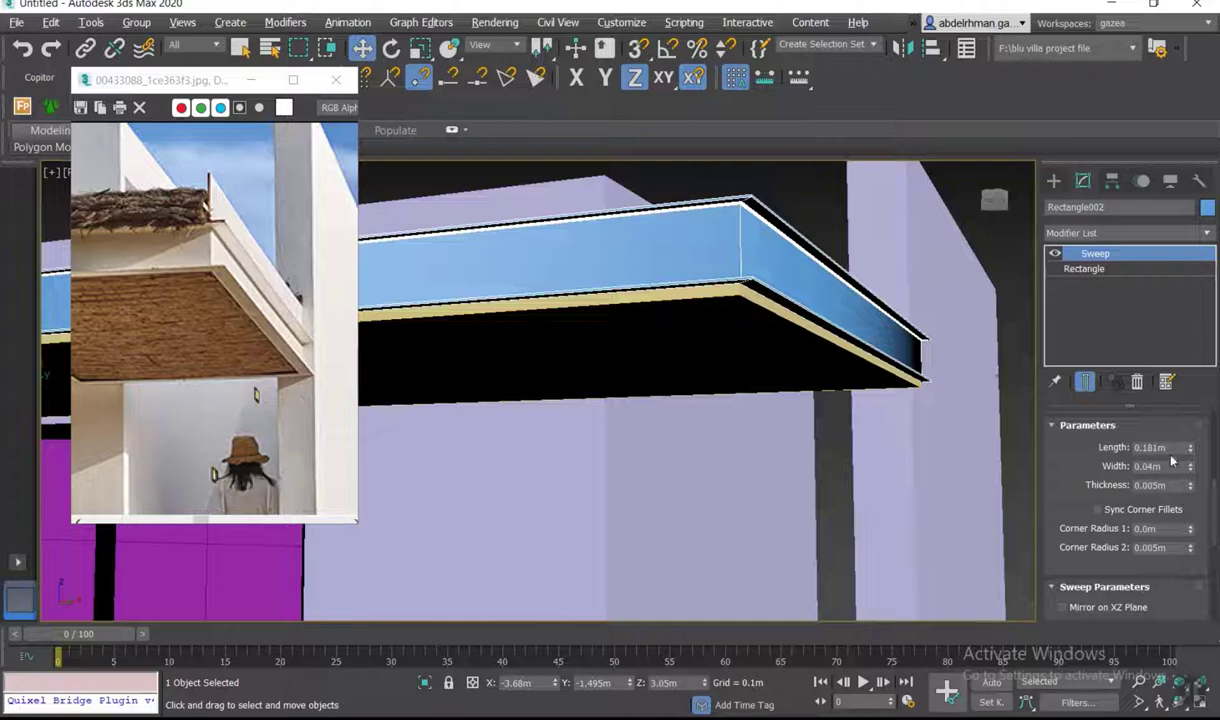
pyautogui.press('Return')
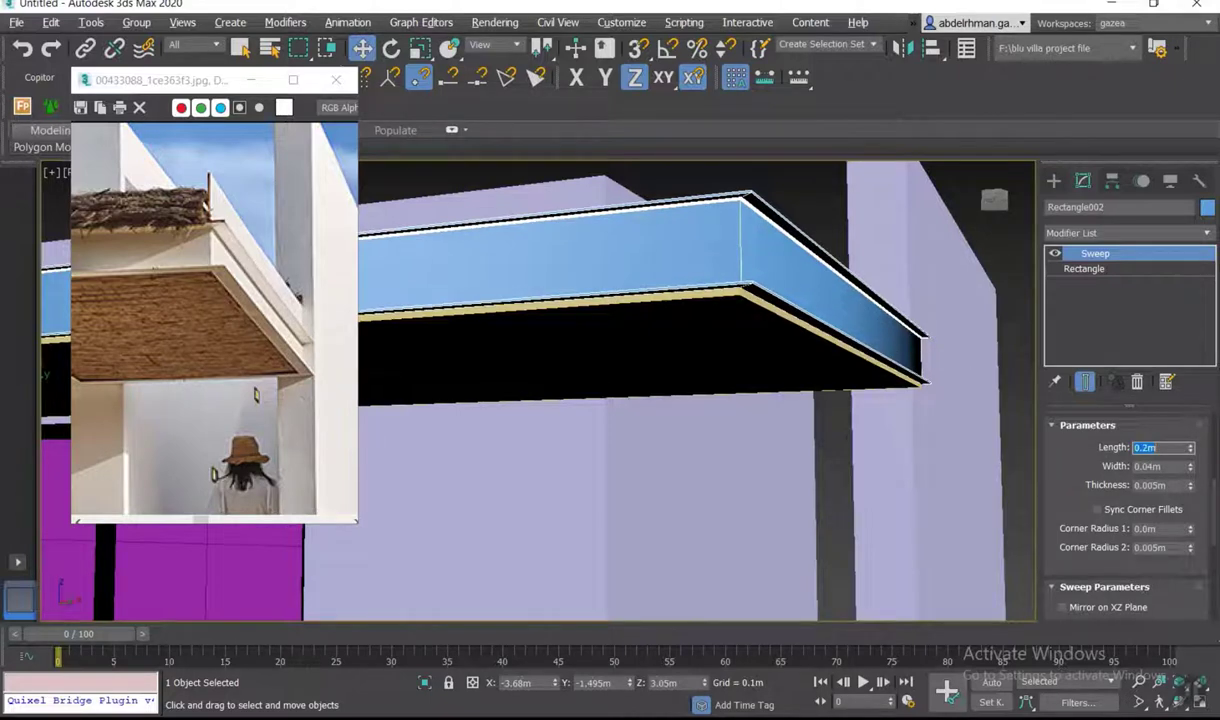
pyautogui.click(705, 686)
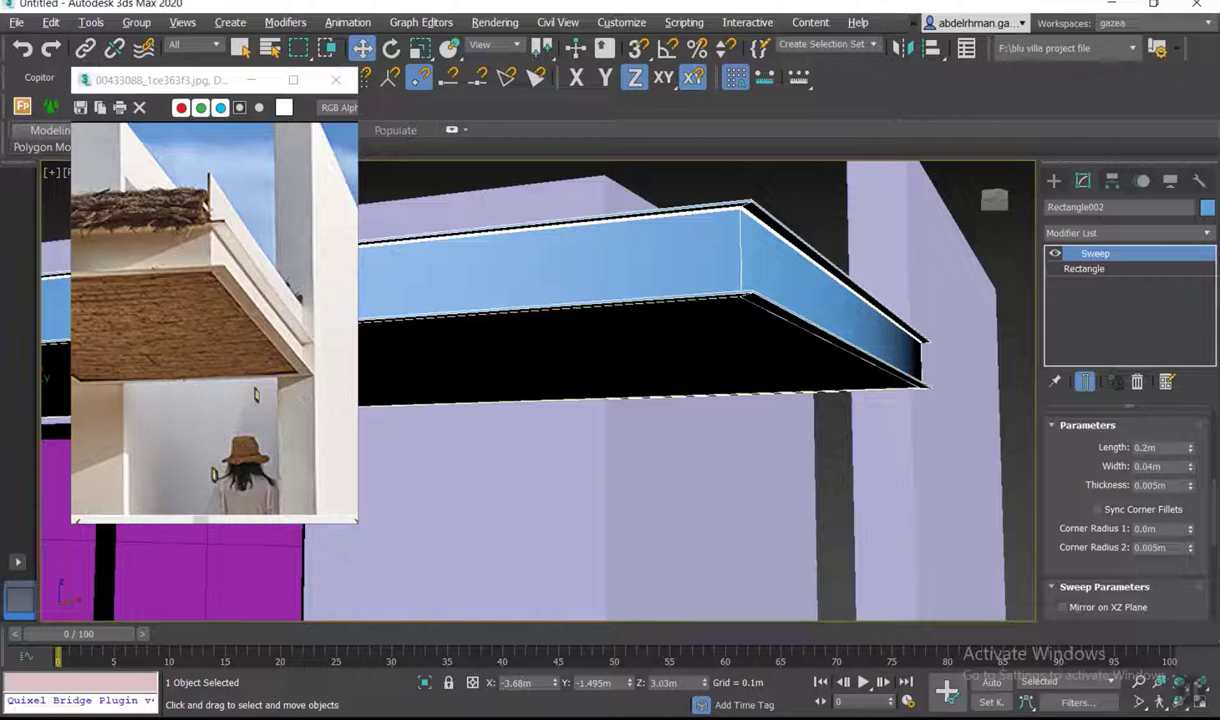
pyautogui.moveTo(1191, 468); pyautogui.dragTo(1194, 358)
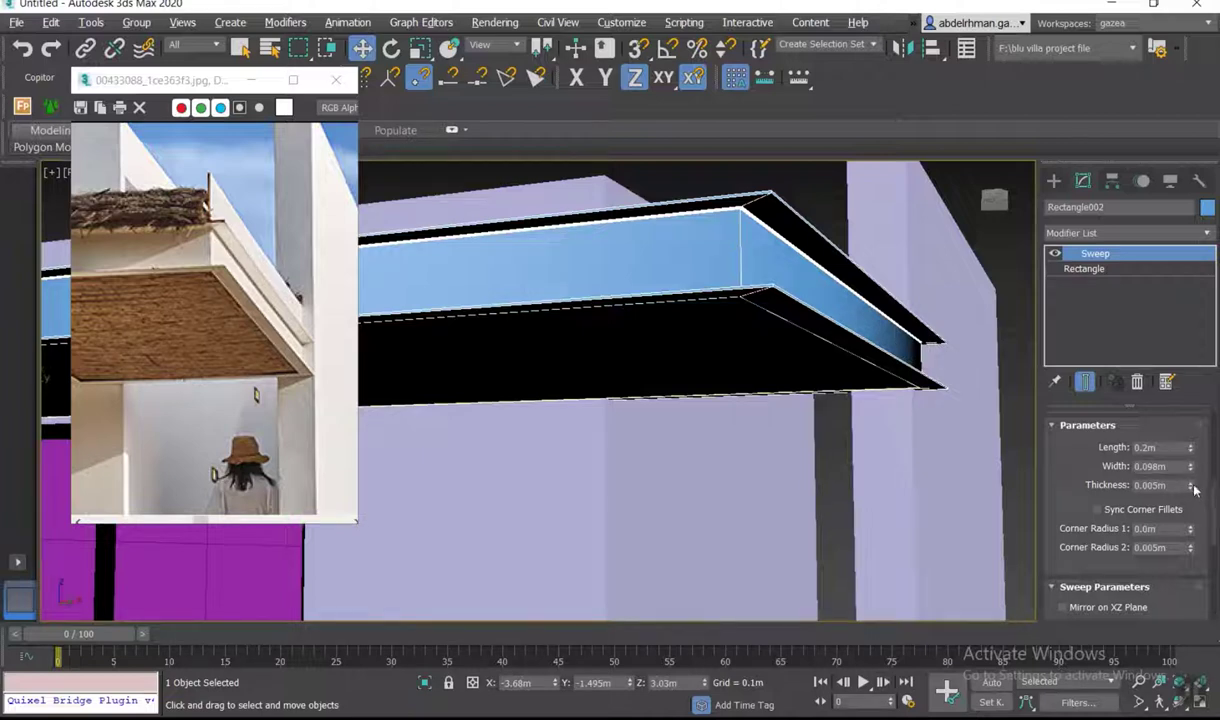
pyautogui.moveTo(1191, 485); pyautogui.dragTo(1188, 396)
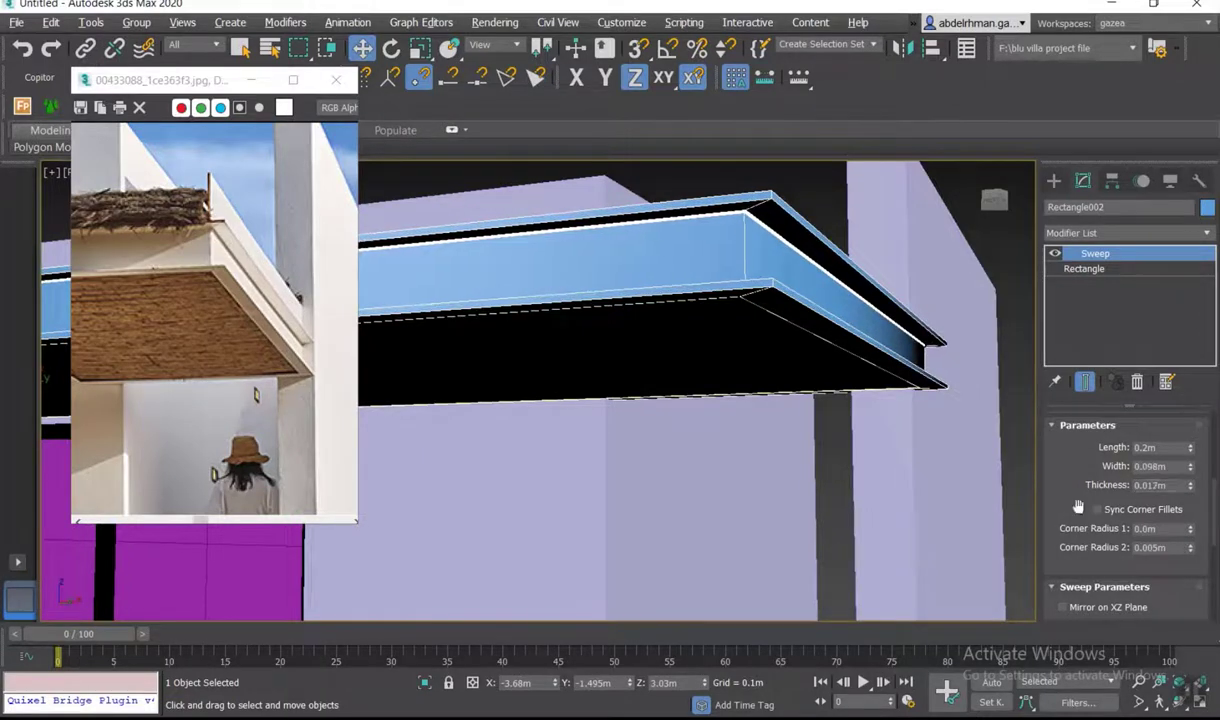
pyautogui.moveTo(1078, 508); pyautogui.dragTo(1083, 337)
pyautogui.click(1063, 549)
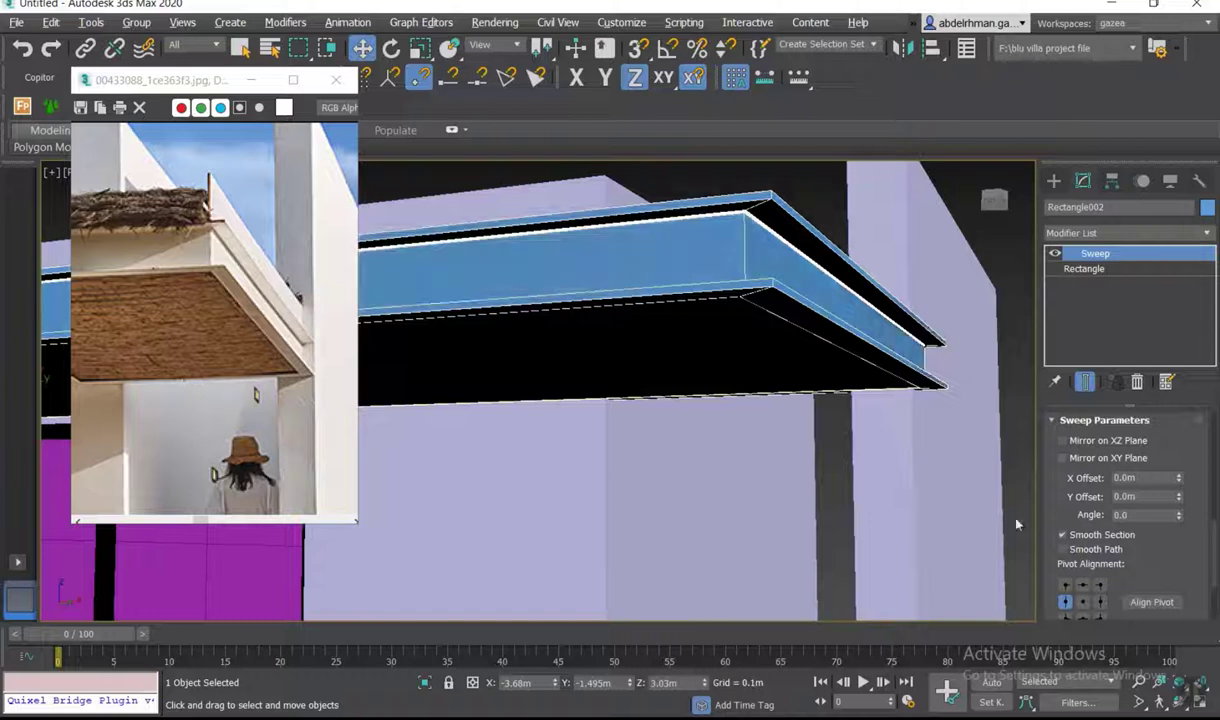
# - Select both fascia pieces, nudge them along X then Y, and clear the selection
pyautogui.keyDown('ctrl'); pyautogui.click(826, 372); pyautogui.keyUp('ctrl')
pyautogui.scroll(-3, 821, 376)
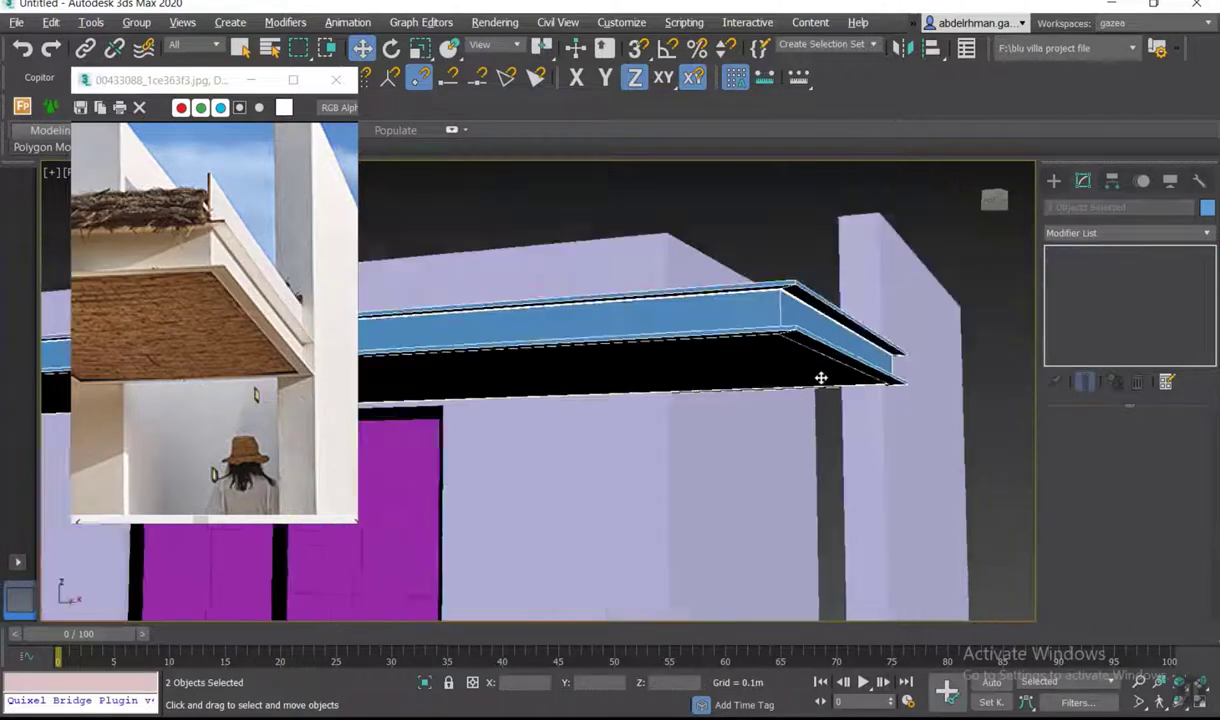
pyautogui.scroll(-2, 600, 395)
pyautogui.keyDown('alt'); pyautogui.moveTo(594, 400); pyautogui.dragTo(499, 346, button='middle'); pyautogui.keyUp('alt')
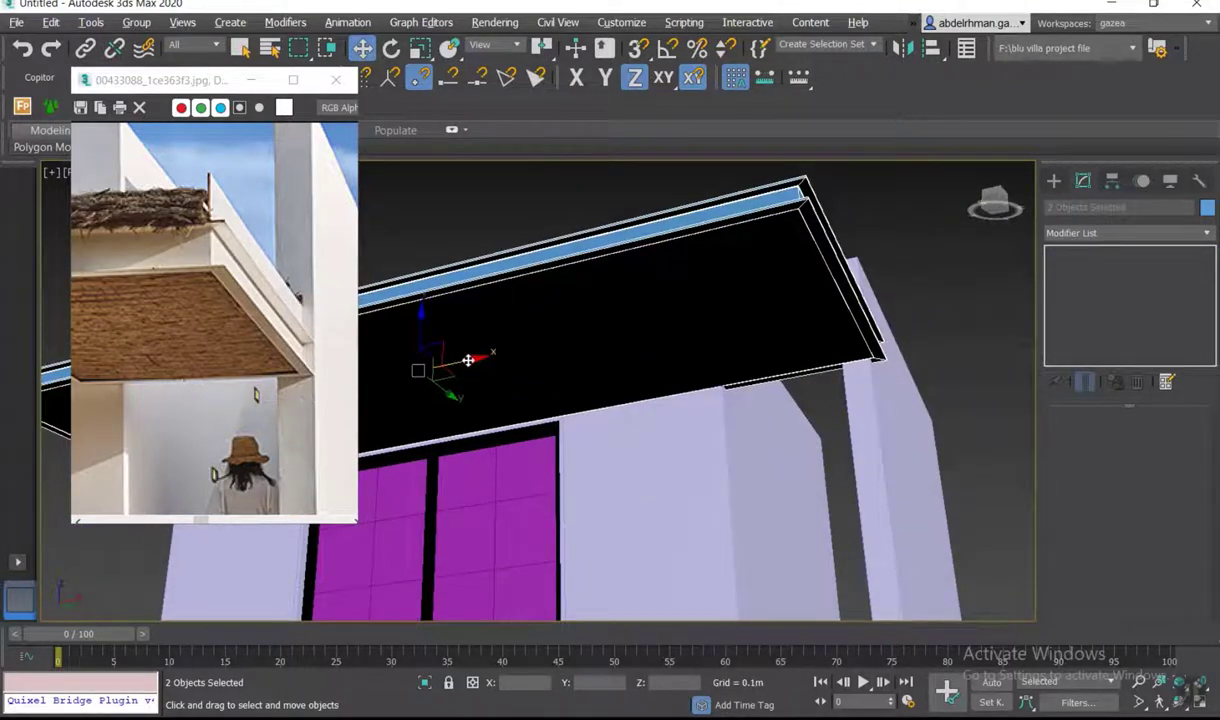
pyautogui.moveTo(467, 360); pyautogui.dragTo(456, 359)
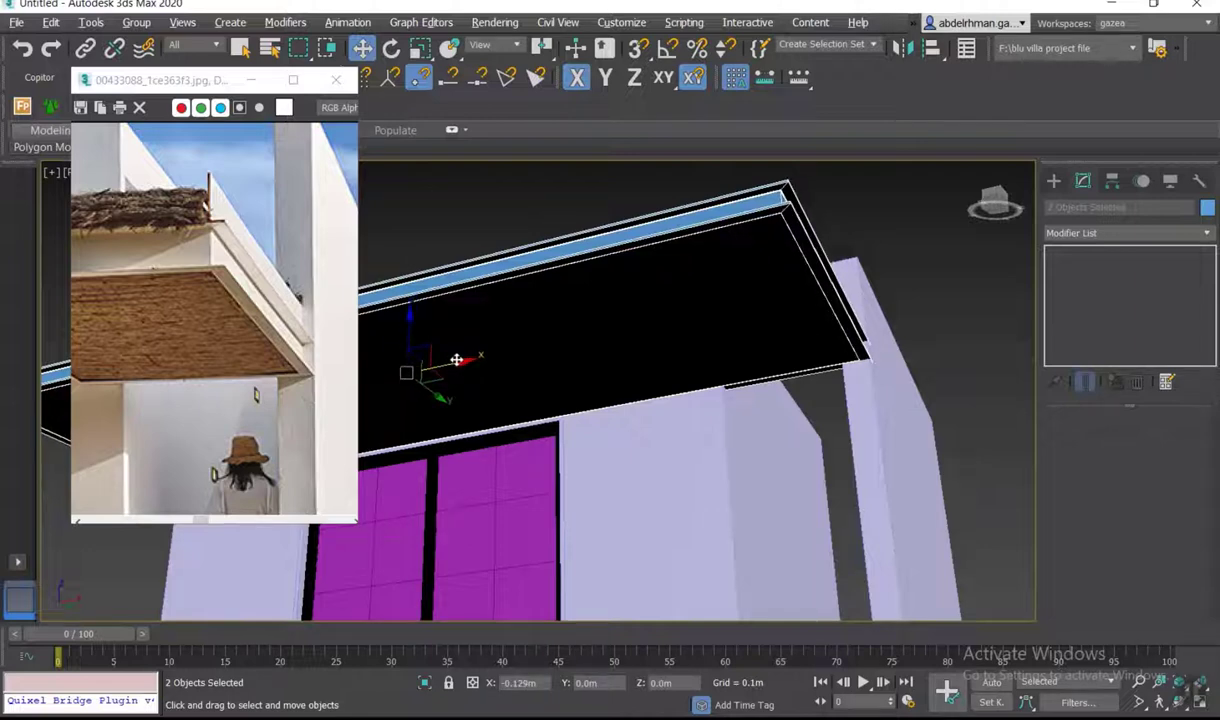
pyautogui.moveTo(439, 397); pyautogui.dragTo(434, 389)
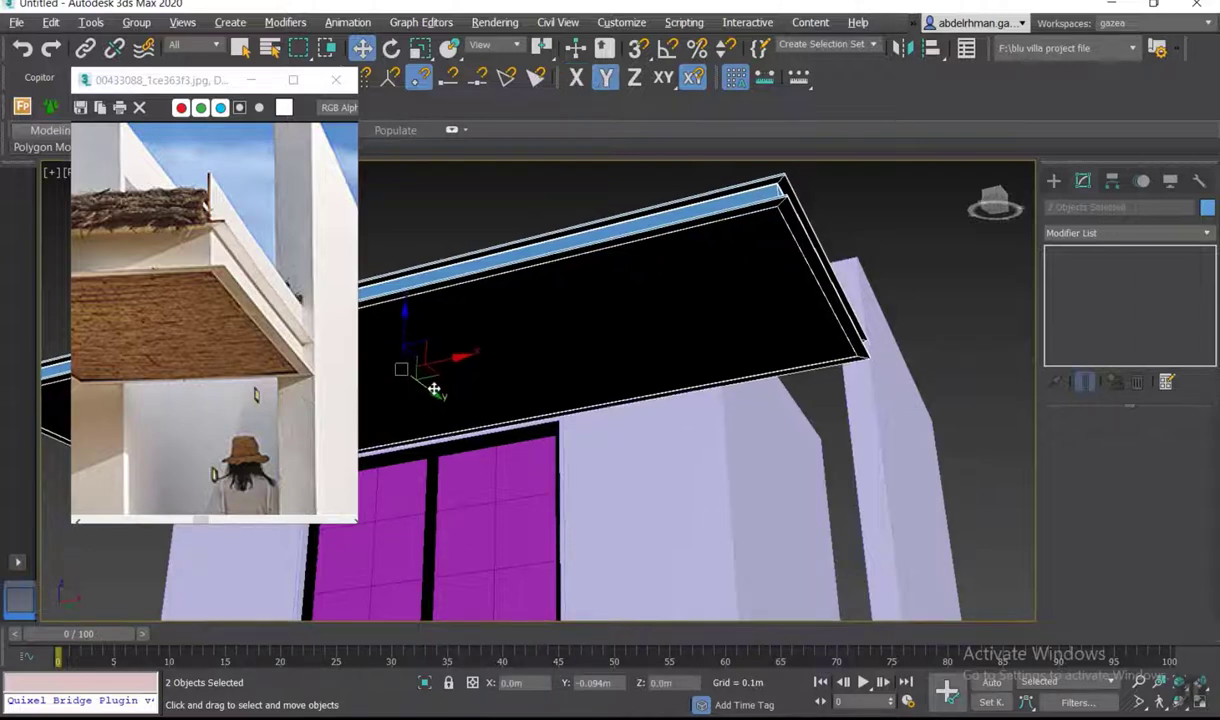
pyautogui.click(922, 255)
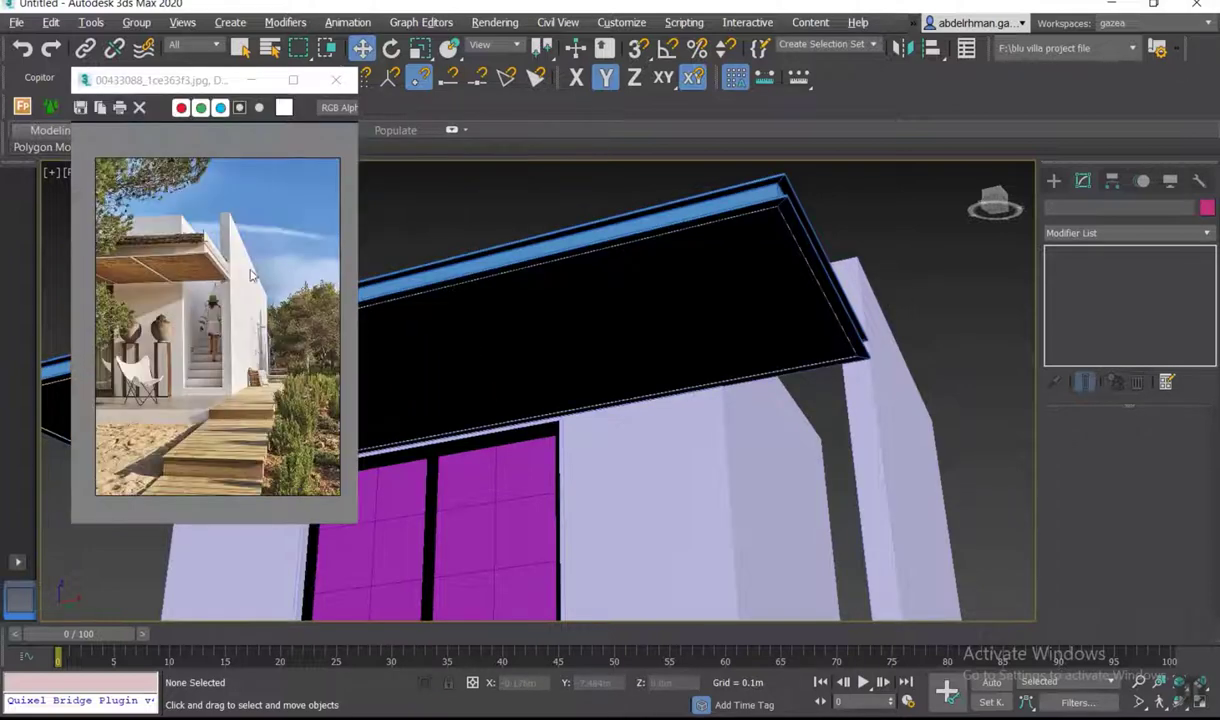
pyautogui.moveTo(787, 274)
pyautogui.keyDown('alt'); pyautogui.mouseDown(button='middle')
pyautogui.moveTo(836, 321)
pyautogui.moveTo(803, 458)
pyautogui.moveTo(776, 264)
pyautogui.mouseUp(button='middle'); pyautogui.keyUp('alt')
pyautogui.scroll(2, 740, 257)
# - Draw a thin upright board along the slab's front edge using an AutoGrid box
pyautogui.click(1055, 184)
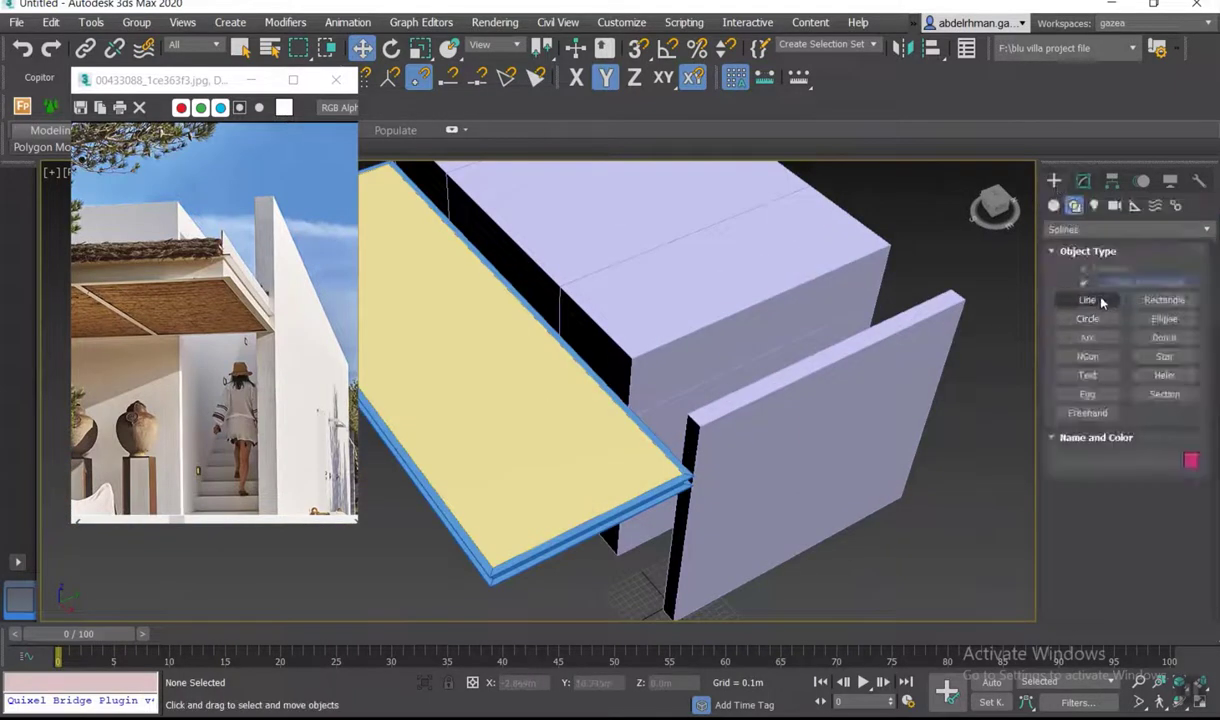
pyautogui.click(1100, 286)
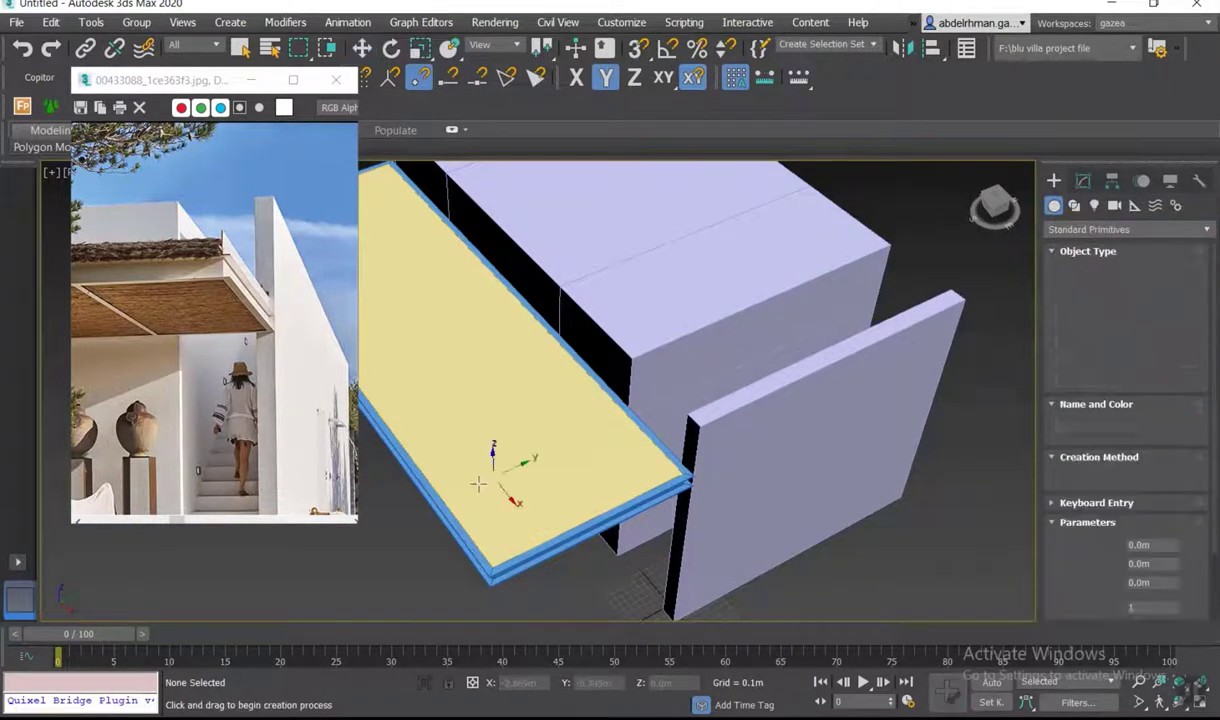
pyautogui.scroll(2, 749, 449)
pyautogui.moveTo(760, 450); pyautogui.dragTo(462, 585)
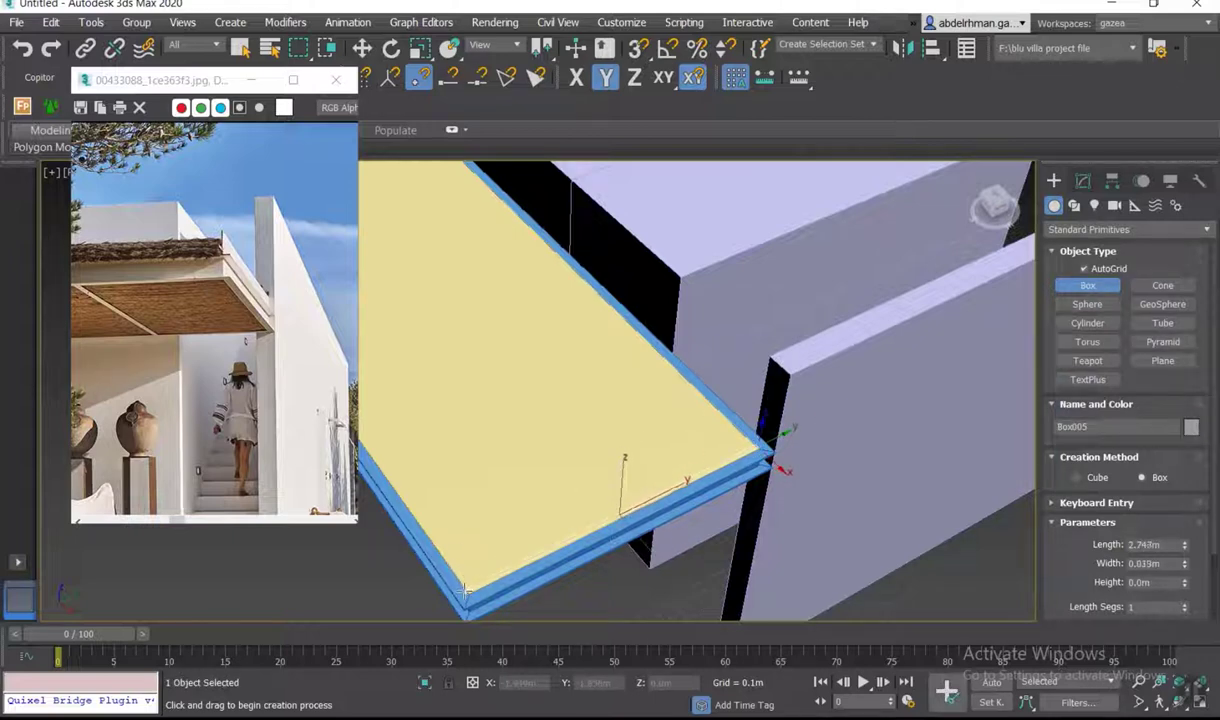
pyautogui.moveTo(463, 594); pyautogui.dragTo(465, 597)
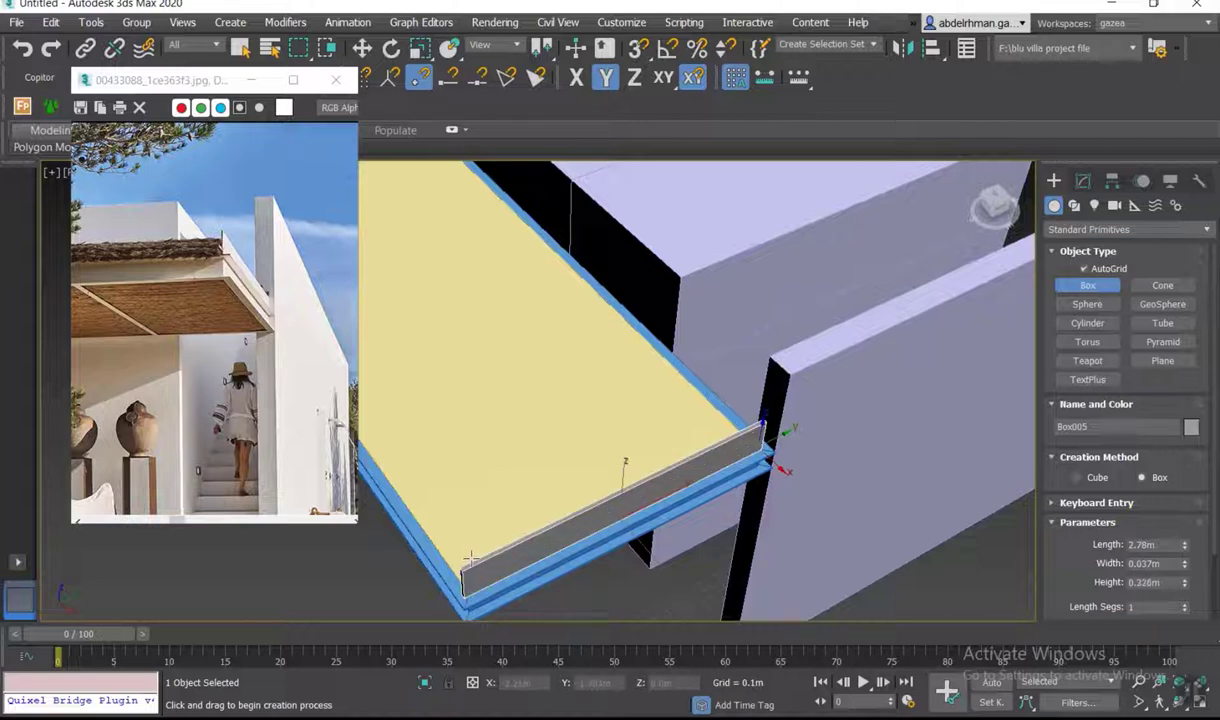
pyautogui.click(478, 557)
pyautogui.rightClick(540, 543)
pyautogui.keyDown('alt'); pyautogui.moveTo(540, 543); pyautogui.dragTo(720, 460, button='middle'); pyautogui.keyUp('alt')
# - Draw the long parapet box Box006 along the slab, slide it on X and adjust its height
pyautogui.click(1088, 285)
pyautogui.keyDown('alt'); pyautogui.moveTo(600, 380); pyautogui.dragTo(653, 338, button='middle'); pyautogui.keyUp('alt')
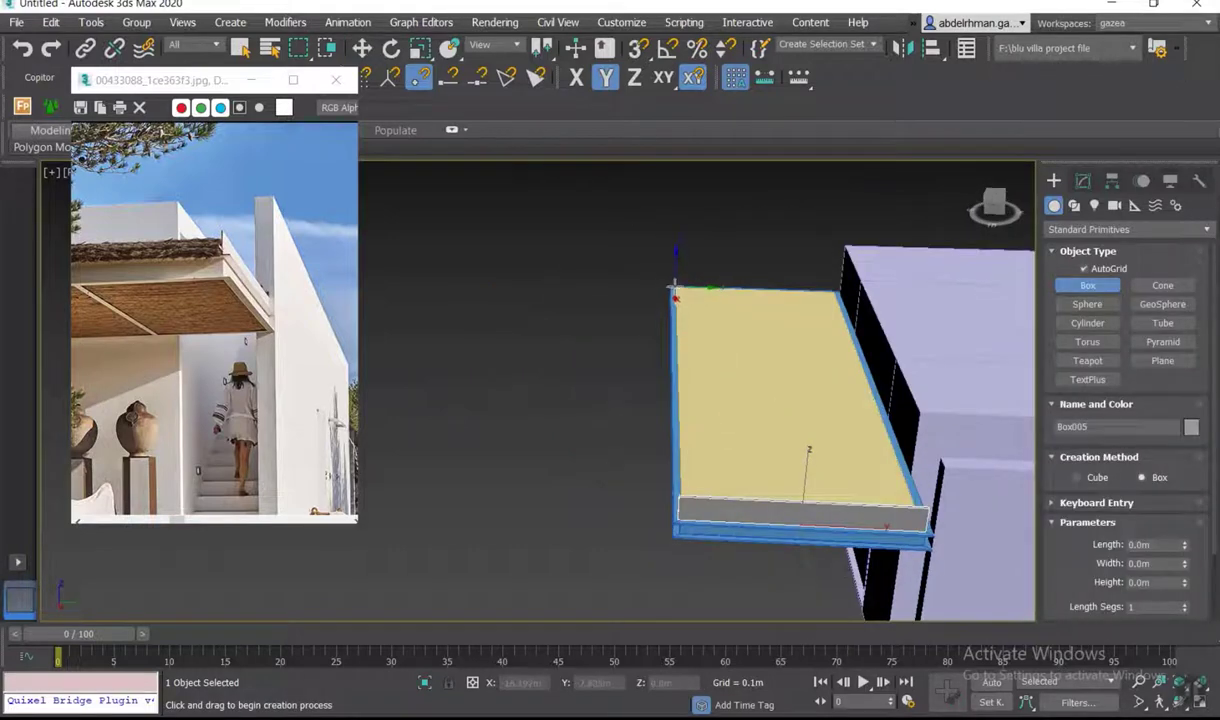
pyautogui.moveTo(675, 295); pyautogui.dragTo(726, 508)
pyautogui.click(730, 497)
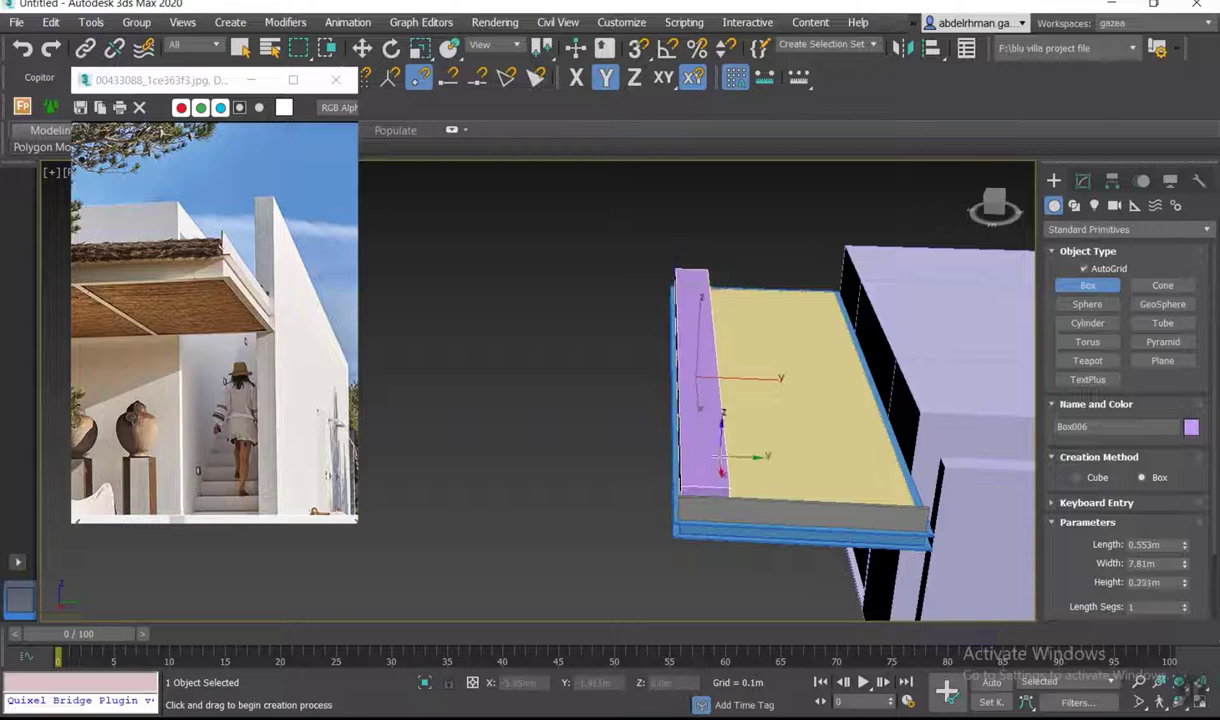
pyautogui.rightClick(762, 455)
pyautogui.moveTo(762, 455)
pyautogui.keyDown('alt'); pyautogui.mouseDown(button='middle')
pyautogui.moveTo(775, 421)
pyautogui.moveTo(824, 441)
pyautogui.moveTo(965, 362)
pyautogui.moveTo(776, 362)
pyautogui.mouseUp(button='middle'); pyautogui.keyUp('alt')
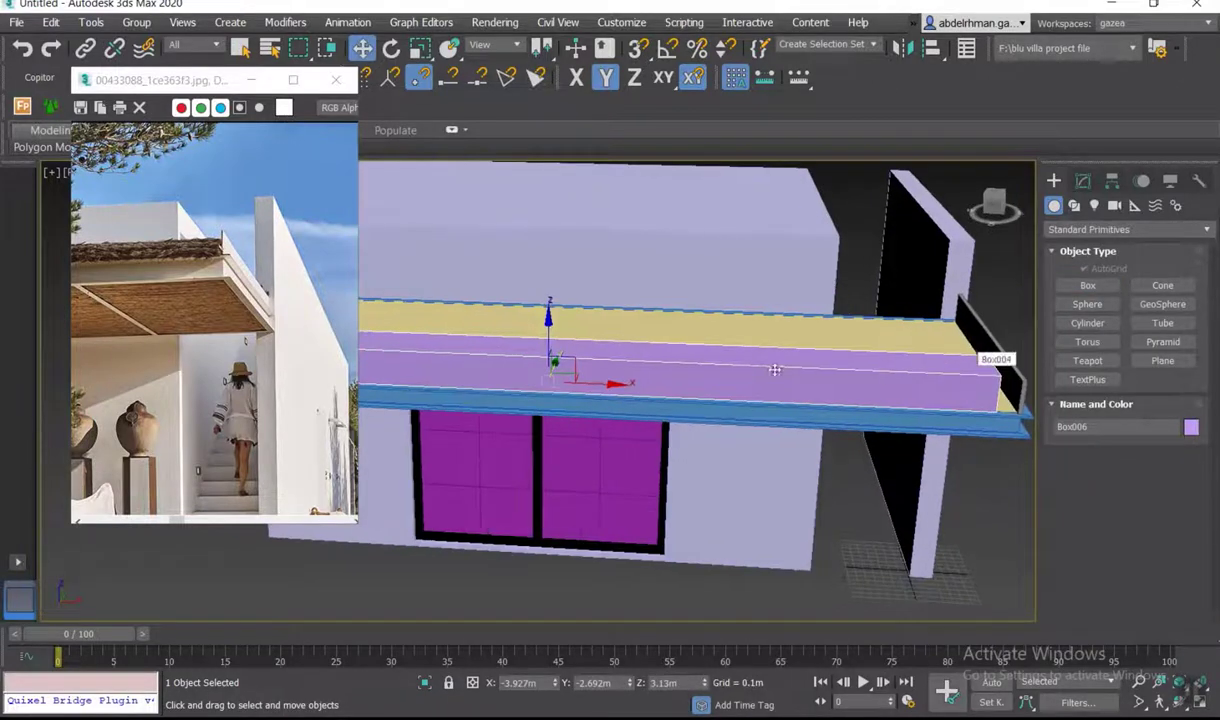
pyautogui.moveTo(607, 389); pyautogui.dragTo(627, 390)
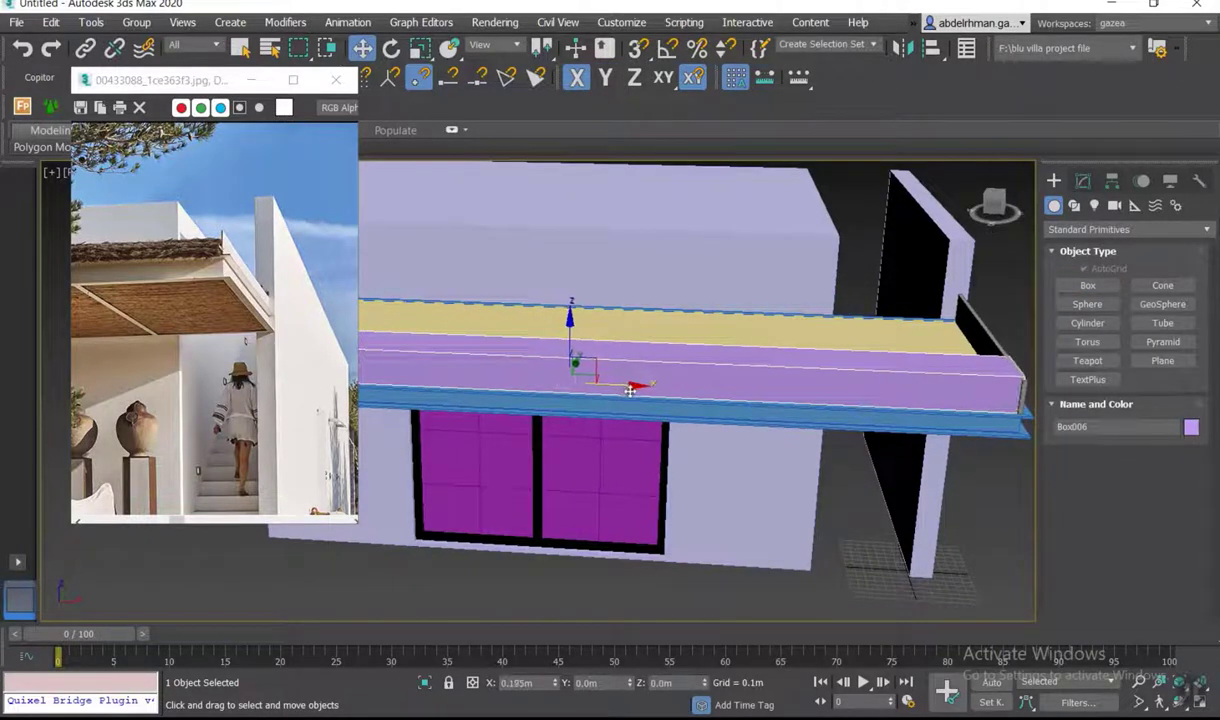
pyautogui.moveTo(634, 387)
pyautogui.keyDown('alt'); pyautogui.mouseDown(button='middle')
pyautogui.moveTo(697, 376)
pyautogui.moveTo(1013, 426)
pyautogui.mouseUp(button='middle'); pyautogui.keyUp('alt')
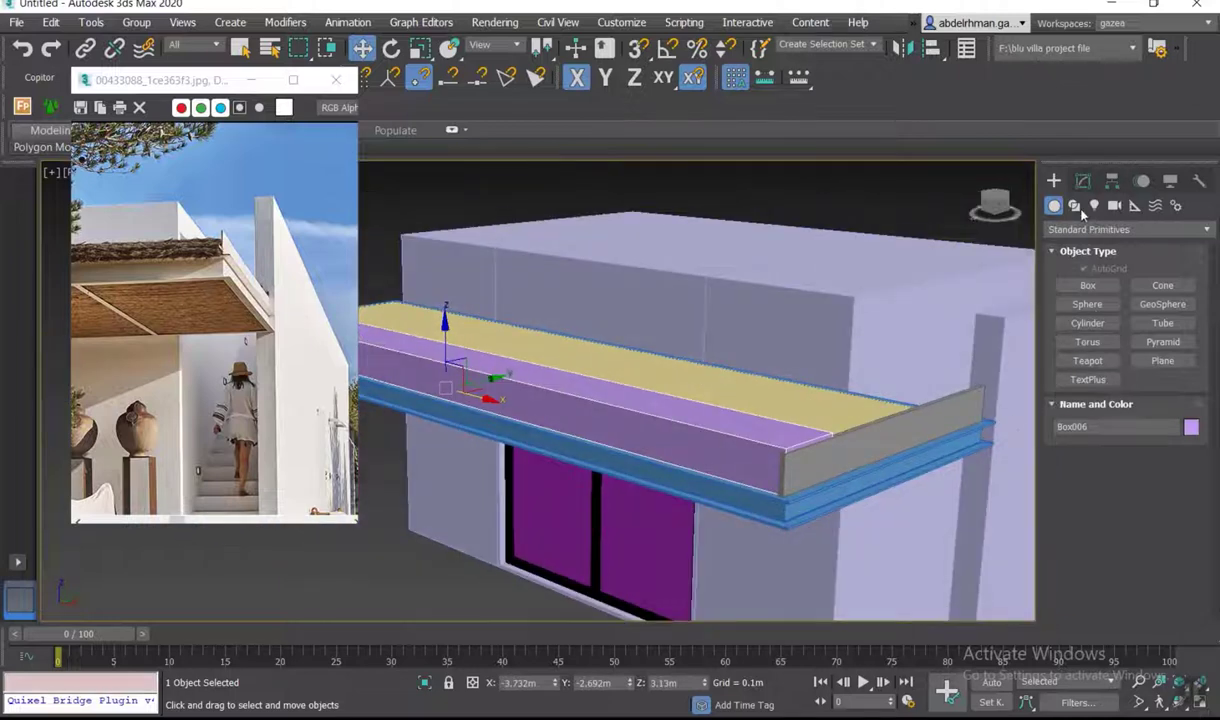
pyautogui.click(1082, 180)
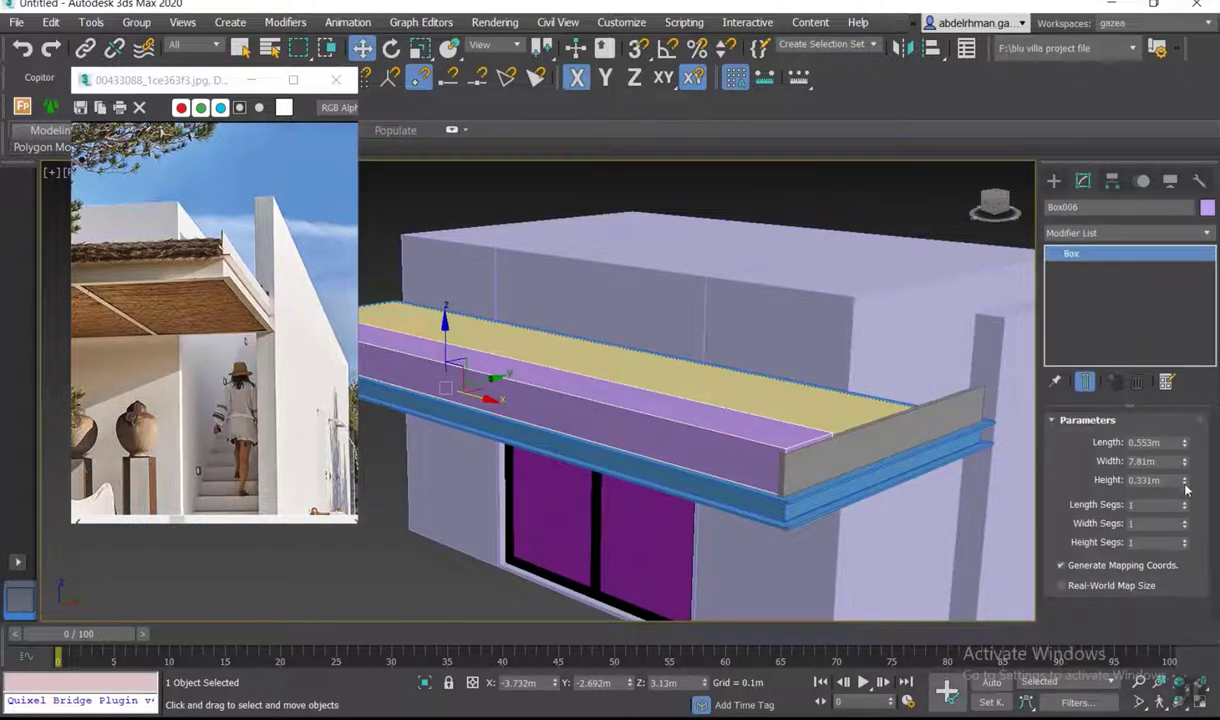
pyautogui.moveTo(1186, 488); pyautogui.dragTo(1185, 483)
# - Convert Box006 to Editable Poly after undoing a mistaken Editable Mesh conversion
pyautogui.rightClick(560, 386)
pyautogui.moveTo(593, 588)
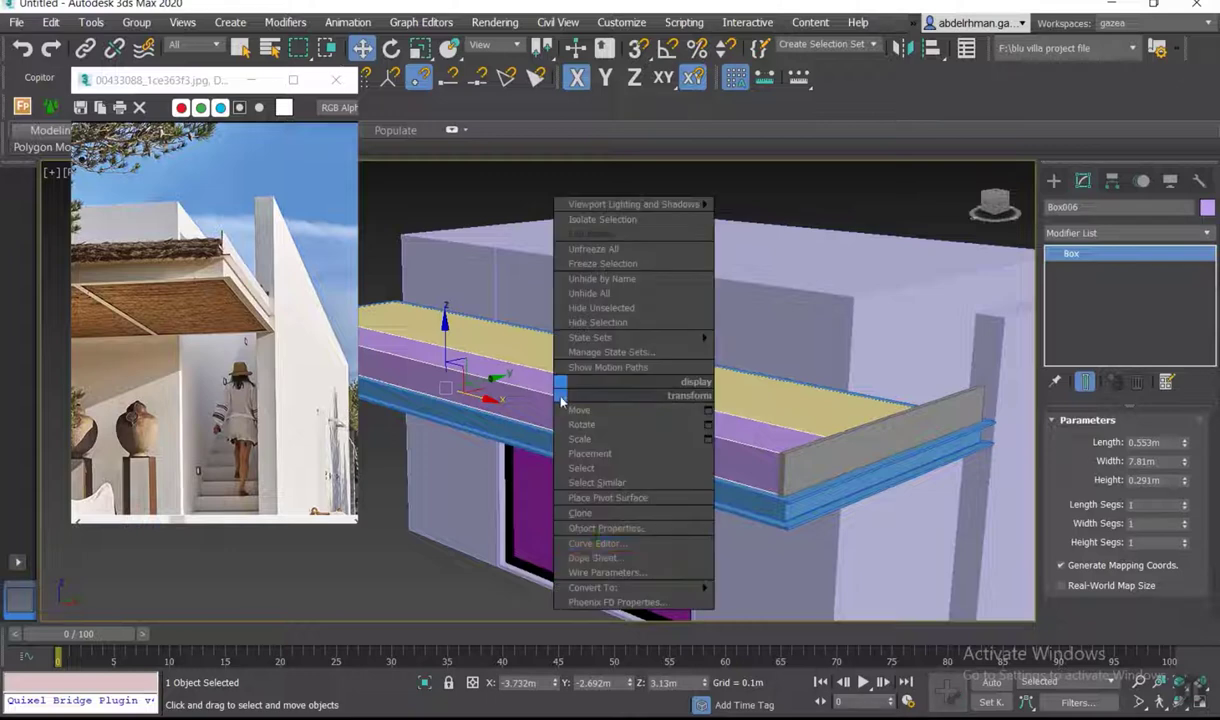
pyautogui.click(770, 590)
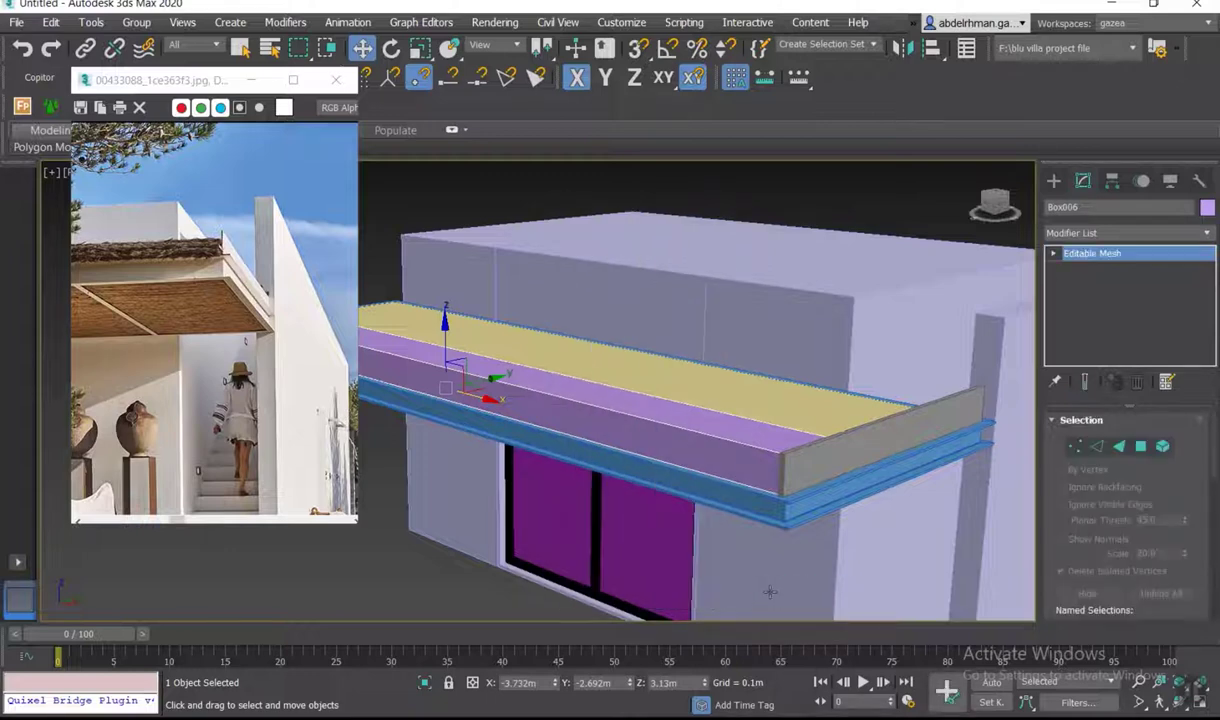
pyautogui.hotkey('ctrl', 'z')
pyautogui.rightClick(702, 390)
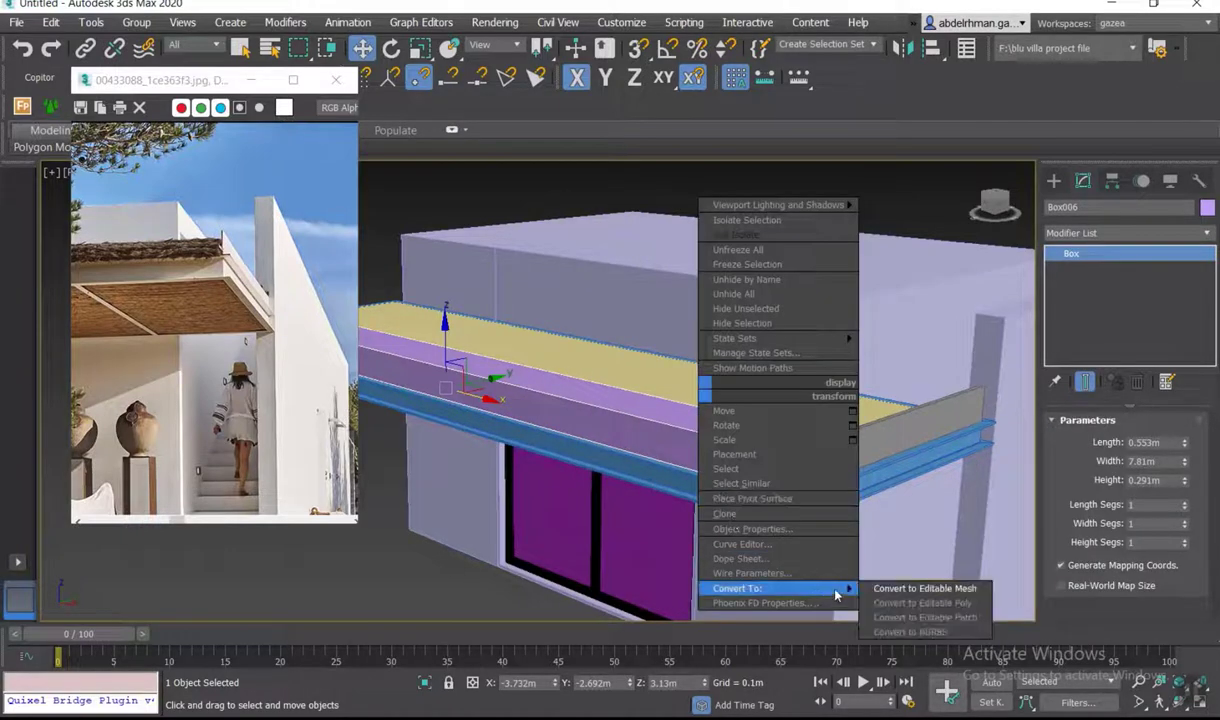
pyautogui.click(855, 572)
# - Chamfer one long parapet edge by about 0.27m
pyautogui.click(1097, 441)
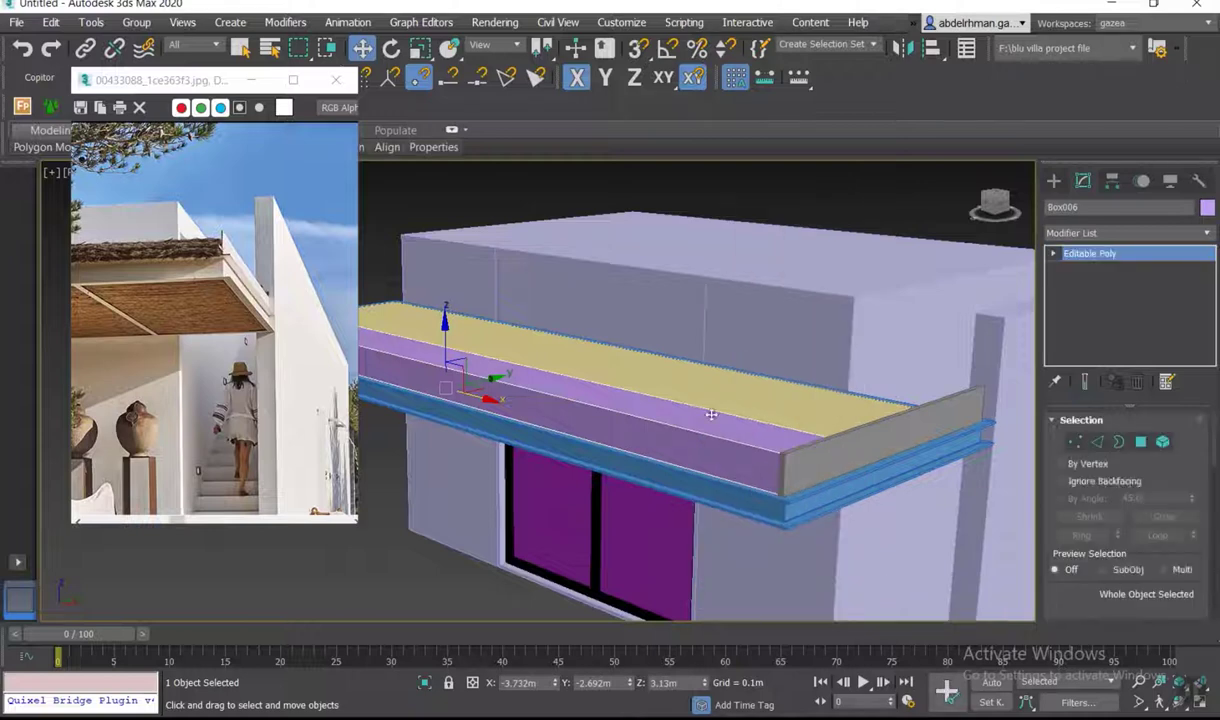
pyautogui.scroll(-5, 1095, 593)
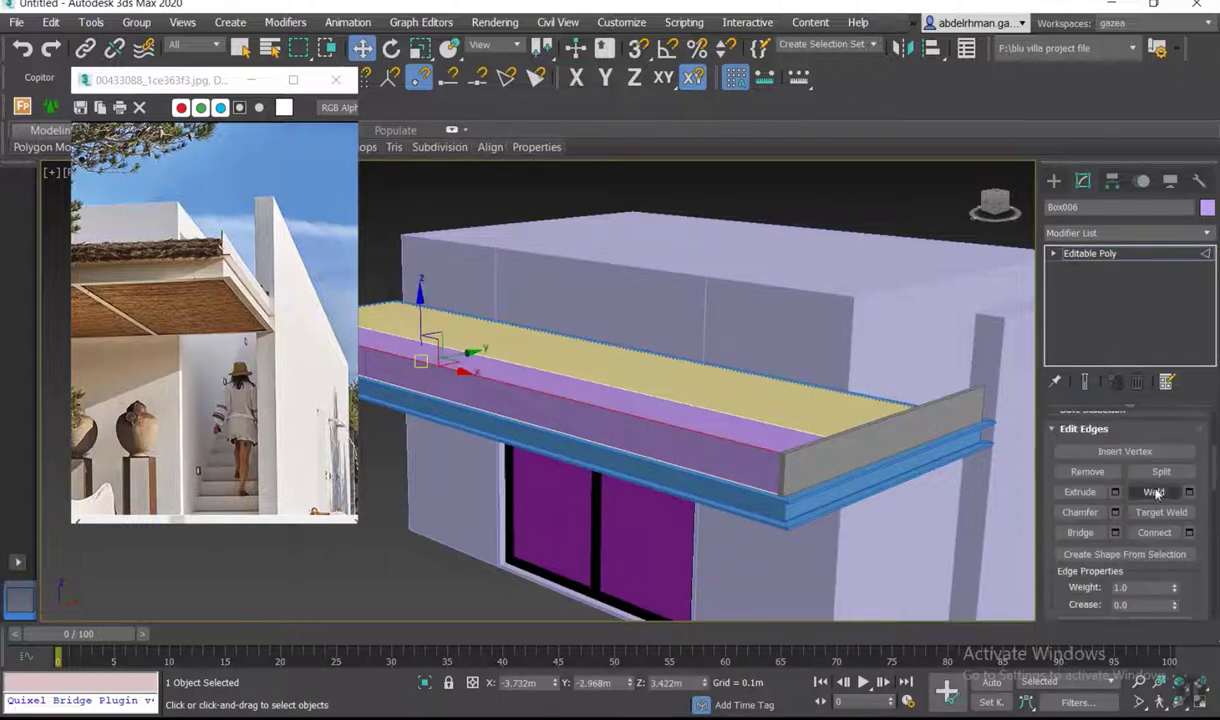
pyautogui.scroll(-1, 1105, 540)
pyautogui.click(1115, 490)
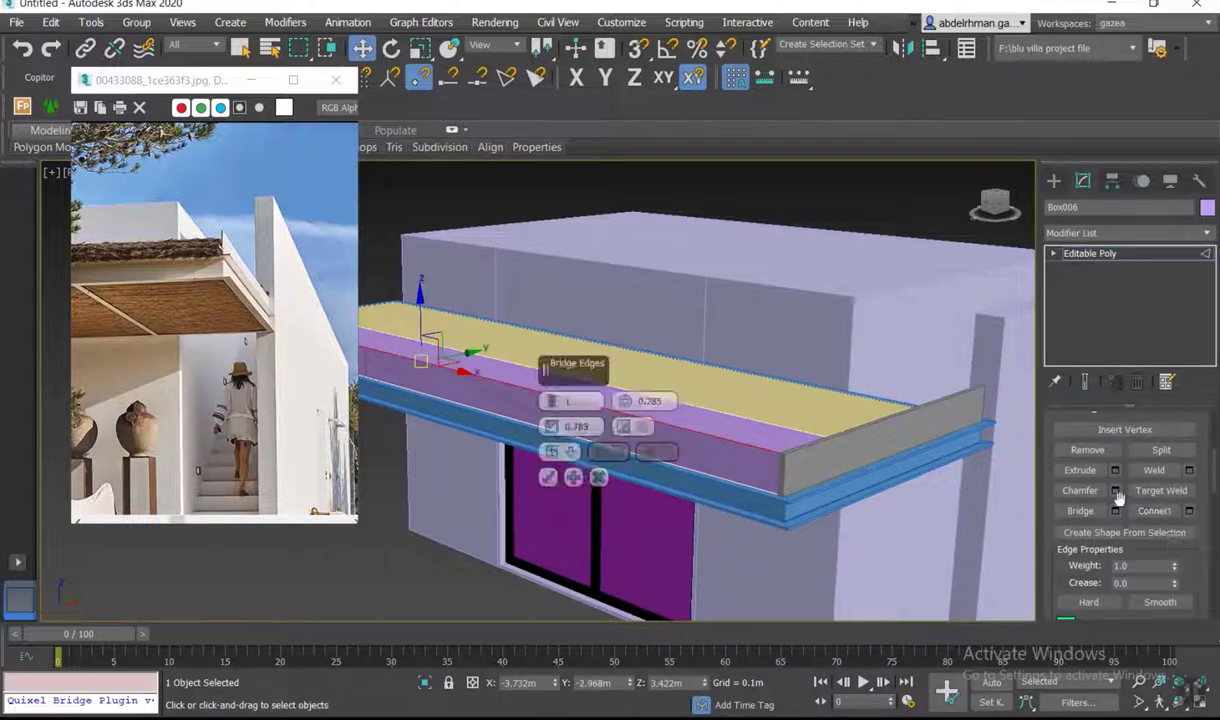
pyautogui.moveTo(550, 426); pyautogui.dragTo(542, 273)
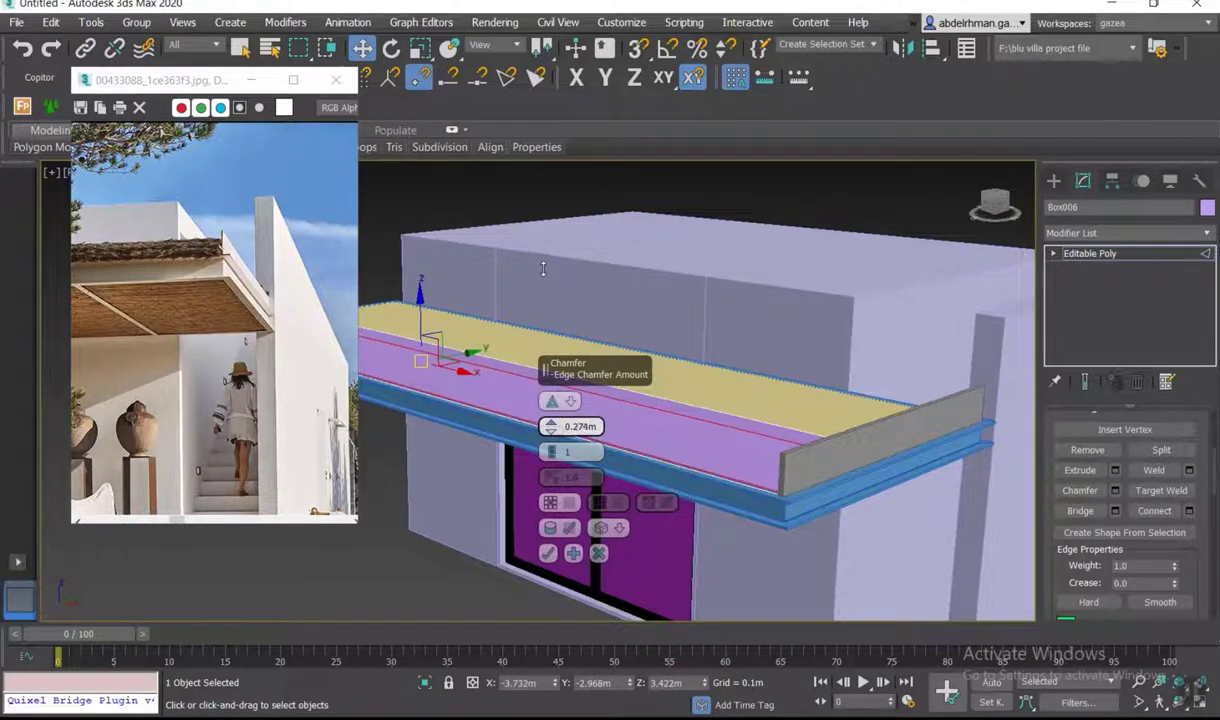
pyautogui.click(548, 553)
# - Orbit around the roof to inspect the parapet and select one of its edges
pyautogui.moveTo(548, 553)
pyautogui.keyDown('alt'); pyautogui.mouseDown(button='middle')
pyautogui.moveTo(628, 477)
pyautogui.moveTo(653, 477)
pyautogui.mouseUp(button='middle'); pyautogui.keyUp('alt')
pyautogui.moveTo(821, 249)
pyautogui.keyDown('alt'); pyautogui.mouseDown(button='middle')
pyautogui.moveTo(792, 284)
pyautogui.moveTo(588, 335)
pyautogui.moveTo(700, 265)
pyautogui.mouseUp(button='middle'); pyautogui.keyUp('alt')
pyautogui.scroll(3, 594, 288)
pyautogui.click(580, 300)
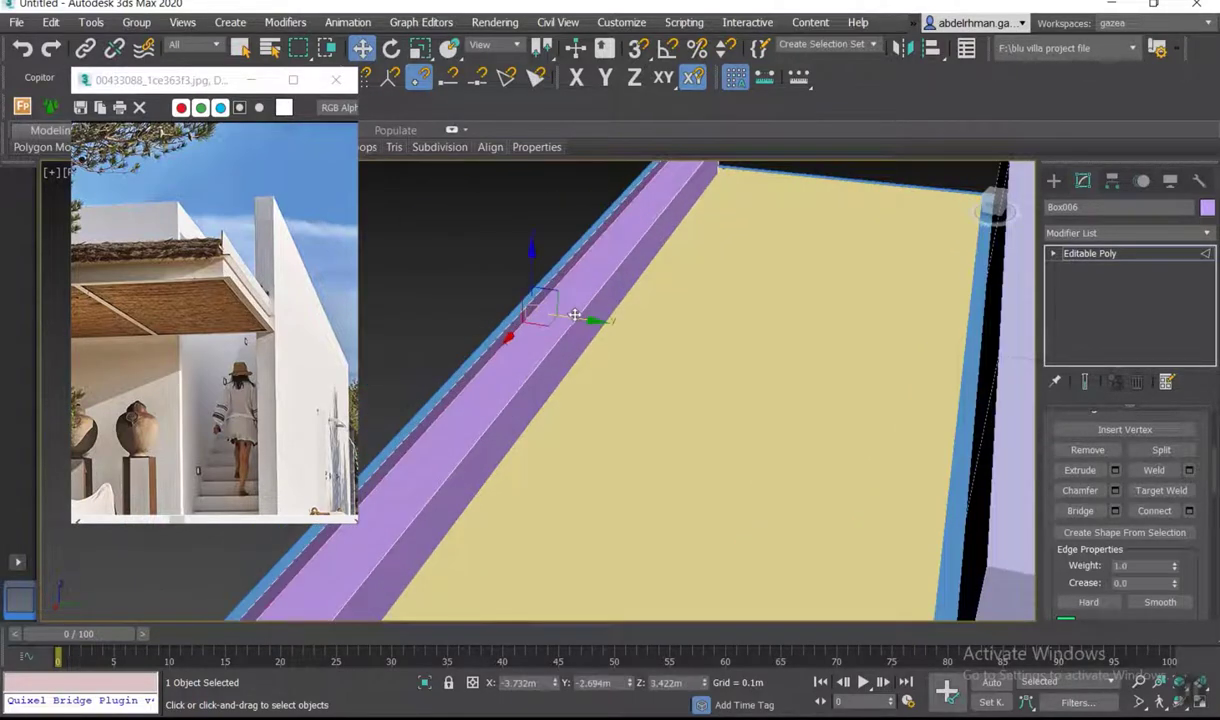
pyautogui.moveTo(593, 321)
pyautogui.keyDown('alt'); pyautogui.mouseDown(button='middle')
pyautogui.moveTo(611, 345)
pyautogui.moveTo(724, 327)
pyautogui.moveTo(658, 330)
pyautogui.mouseUp(button='middle'); pyautogui.keyUp('alt')
pyautogui.scroll(-3, 664, 349)
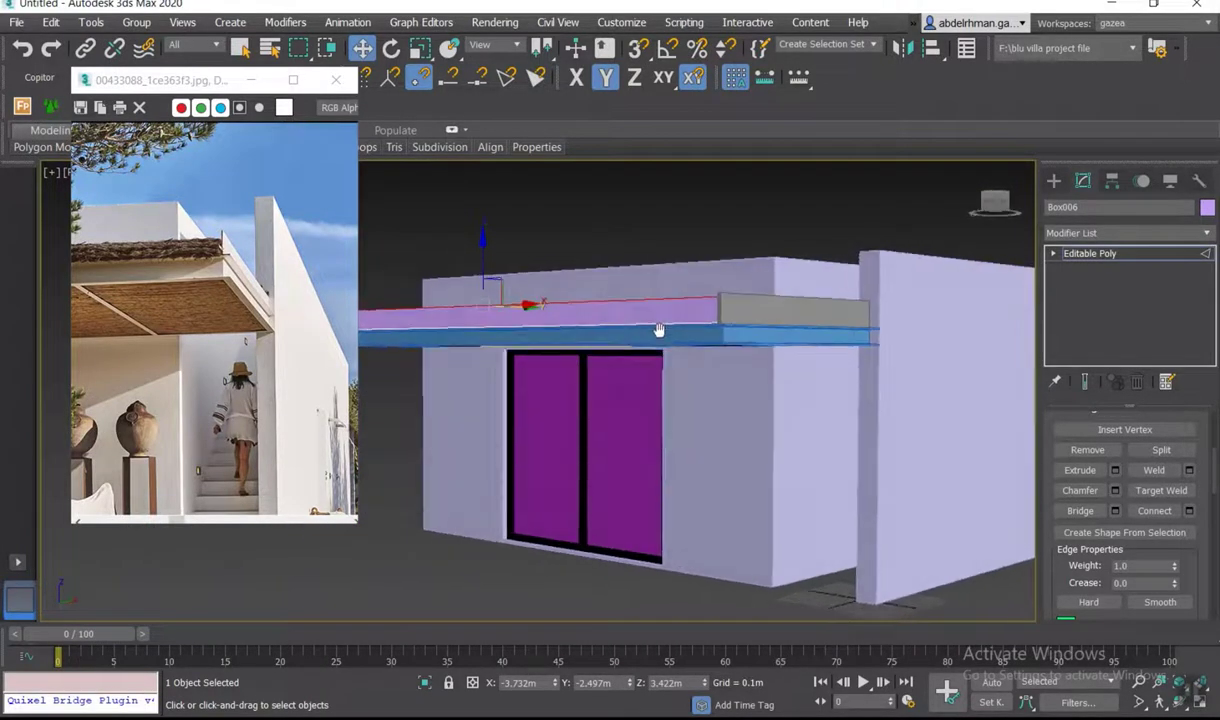
pyautogui.keyDown('alt'); pyautogui.moveTo(790, 333); pyautogui.dragTo(885, 373, button='middle'); pyautogui.keyUp('alt')
pyautogui.click(1054, 180)
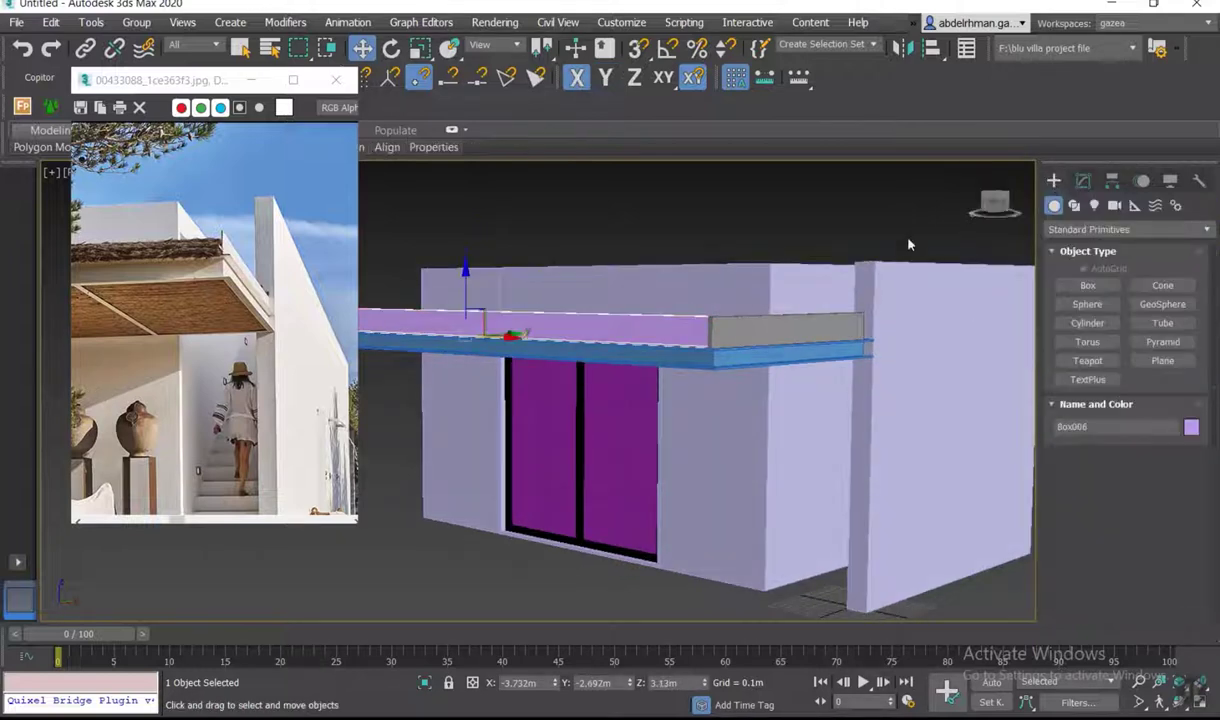
pyautogui.keyDown('alt'); pyautogui.moveTo(760, 300); pyautogui.dragTo(720, 253, button='middle'); pyautogui.keyUp('alt')
# - Window-select the four slab and parapet pieces and group them as Group002
pyautogui.moveTo(572, 212); pyautogui.dragTo(436, 354)
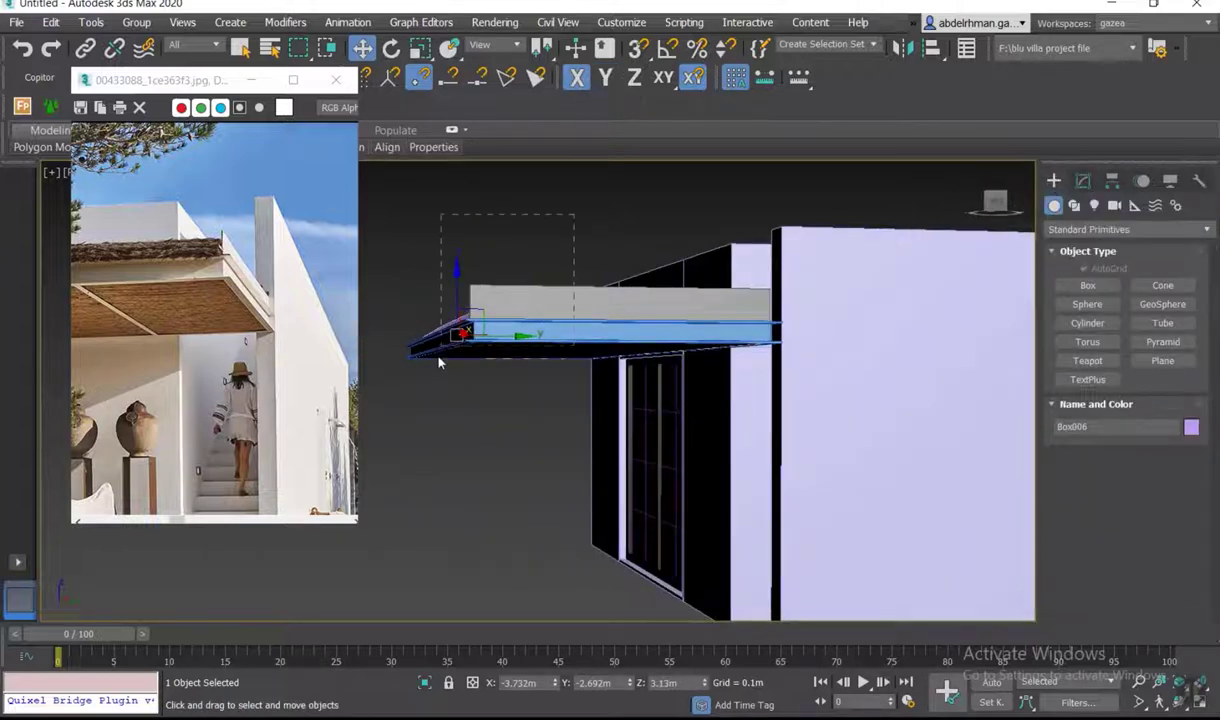
pyautogui.click(136, 22)
pyautogui.click(155, 49)
pyautogui.click(623, 395)
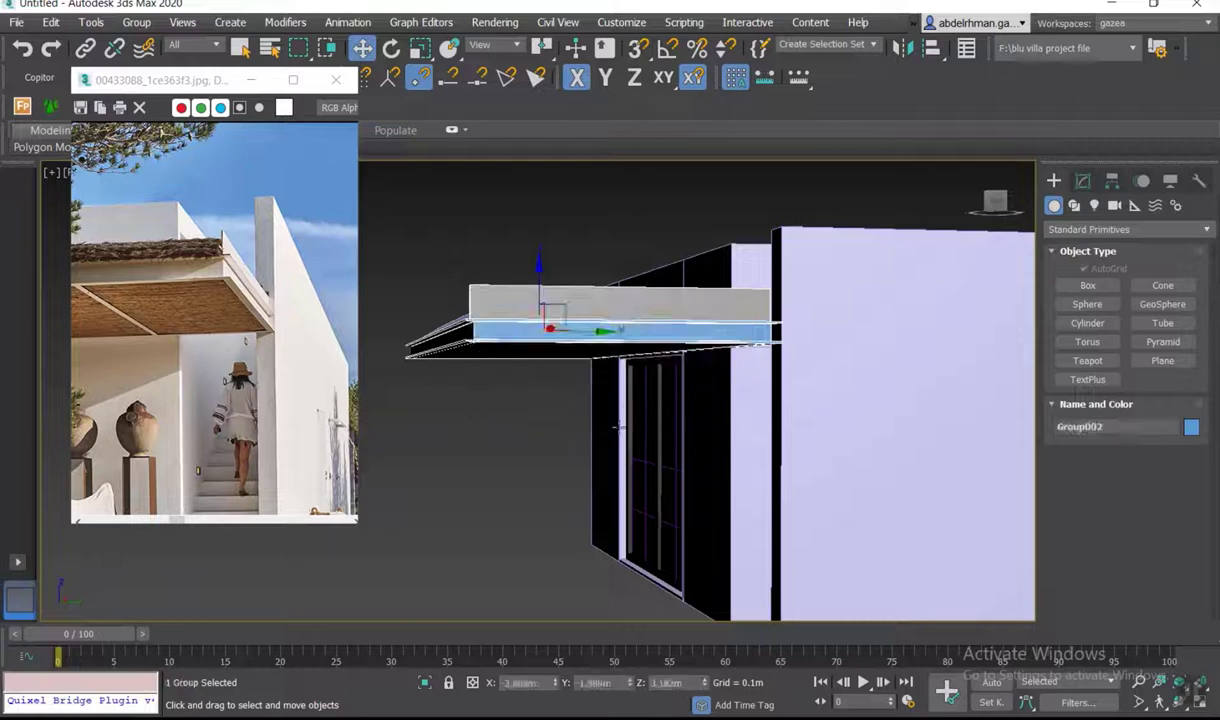
# - Select the side wall and orbit to view the whole building
pyautogui.scroll(-3, 617, 427)
pyautogui.moveTo(617, 427)
pyautogui.keyDown('alt'); pyautogui.mouseDown(button='middle')
pyautogui.moveTo(722, 471)
pyautogui.moveTo(746, 436)
pyautogui.mouseUp(button='middle'); pyautogui.keyUp('alt')
pyautogui.click(740, 455)
pyautogui.scroll(-3, 776, 481)
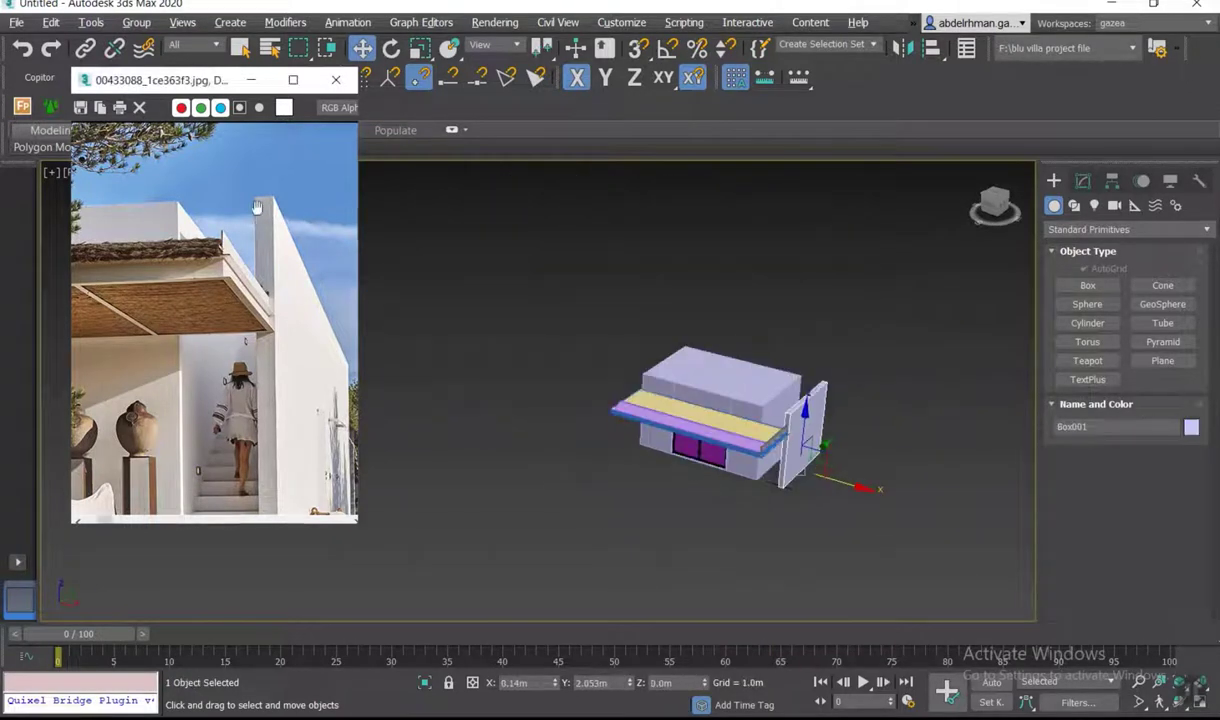
pyautogui.scroll(-3, 257, 207)
pyautogui.moveTo(956, 382)
pyautogui.keyDown('alt'); pyautogui.mouseDown(button='middle')
pyautogui.moveTo(900, 400)
pyautogui.moveTo(805, 398)
pyautogui.mouseUp(button='middle'); pyautogui.keyUp('alt')
# - In top view with snaps, draw Box007 across the house footprint, 7.288m × 8.003m
pyautogui.click(1088, 285)
pyautogui.press('t')
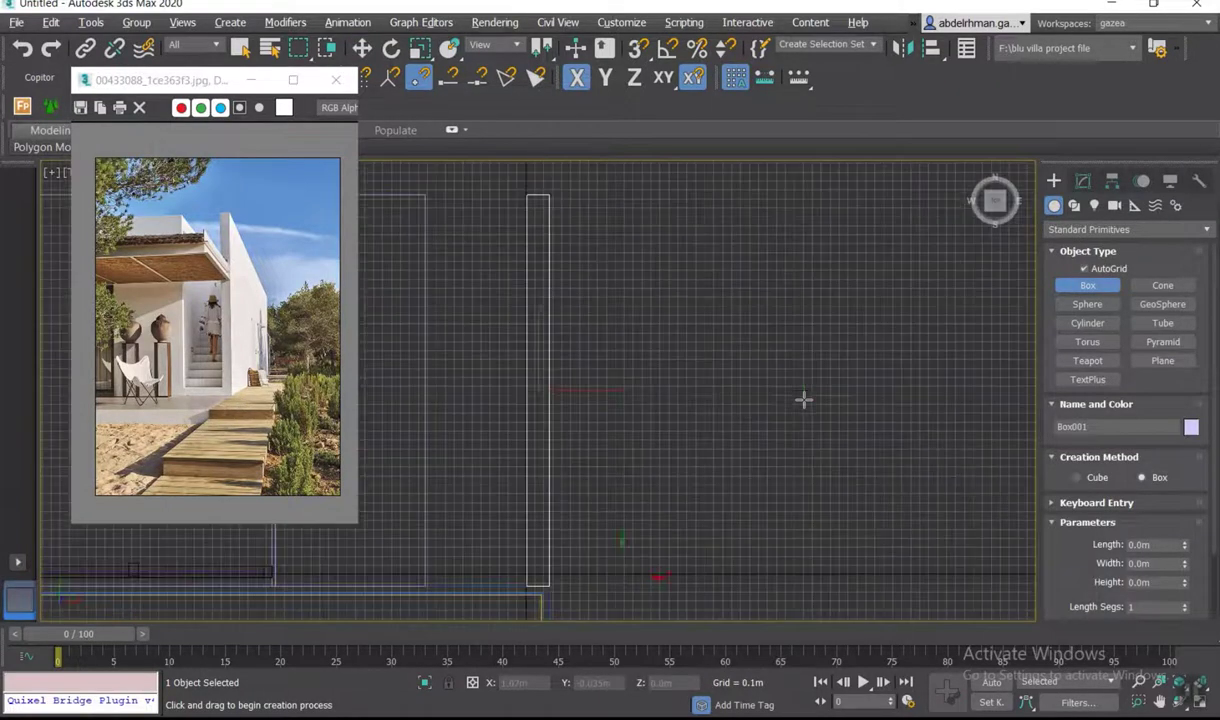
pyautogui.press('z')
pyautogui.press('s')
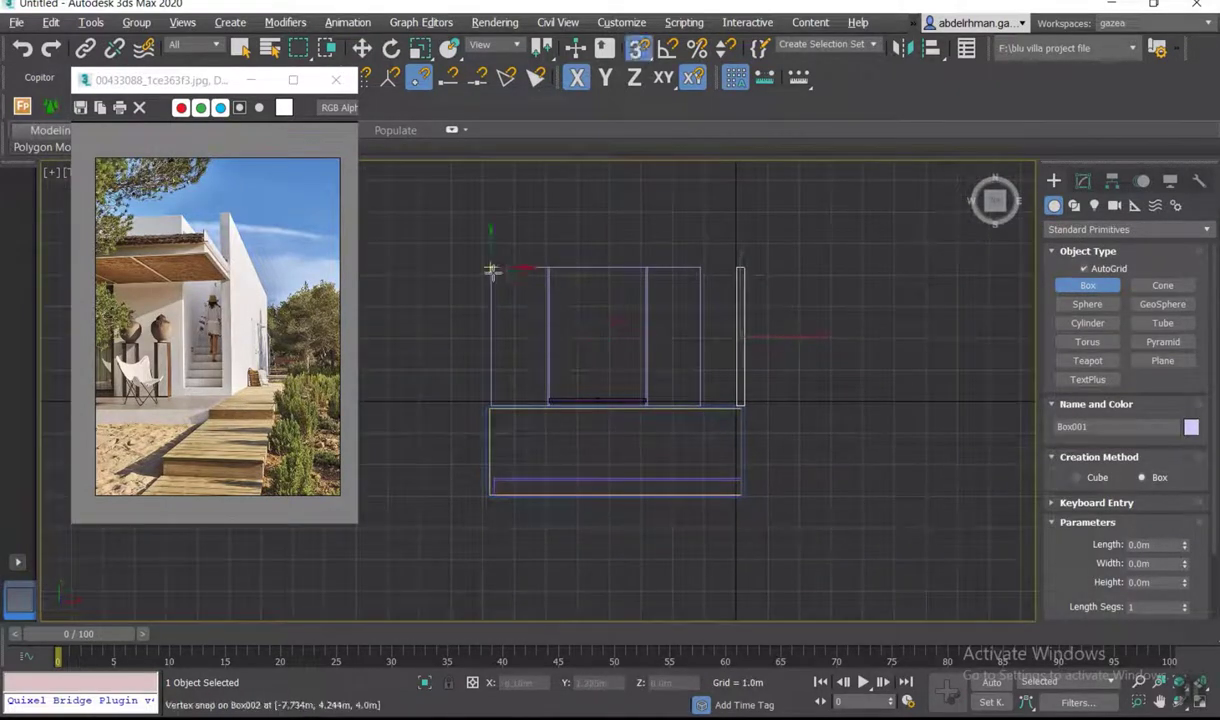
pyautogui.moveTo(491, 267); pyautogui.dragTo(751, 503)
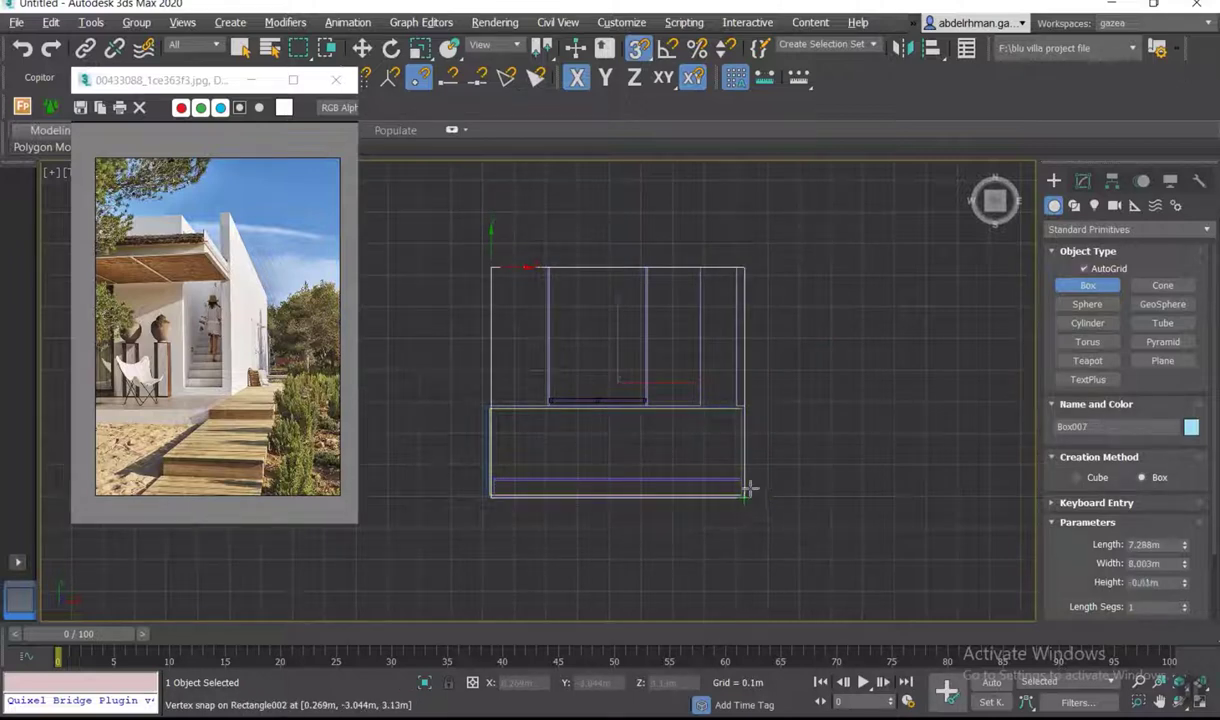
pyautogui.click(750, 474)
# - Give Box007 a negative height so the floor slab thickens downward to -0.3m
pyautogui.press('w')
pyautogui.press('p')
pyautogui.scroll(-3, 758, 471)
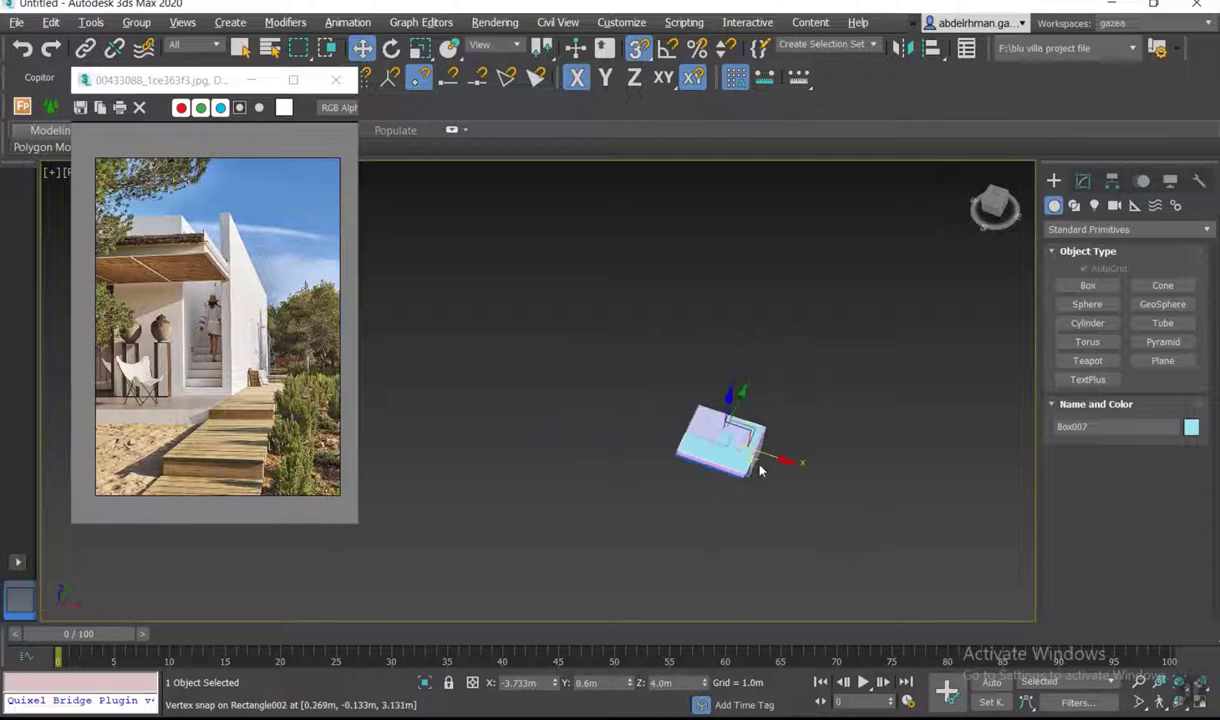
pyautogui.keyDown('alt'); pyautogui.moveTo(758, 471); pyautogui.dragTo(752, 478, button='middle'); pyautogui.keyUp('alt')
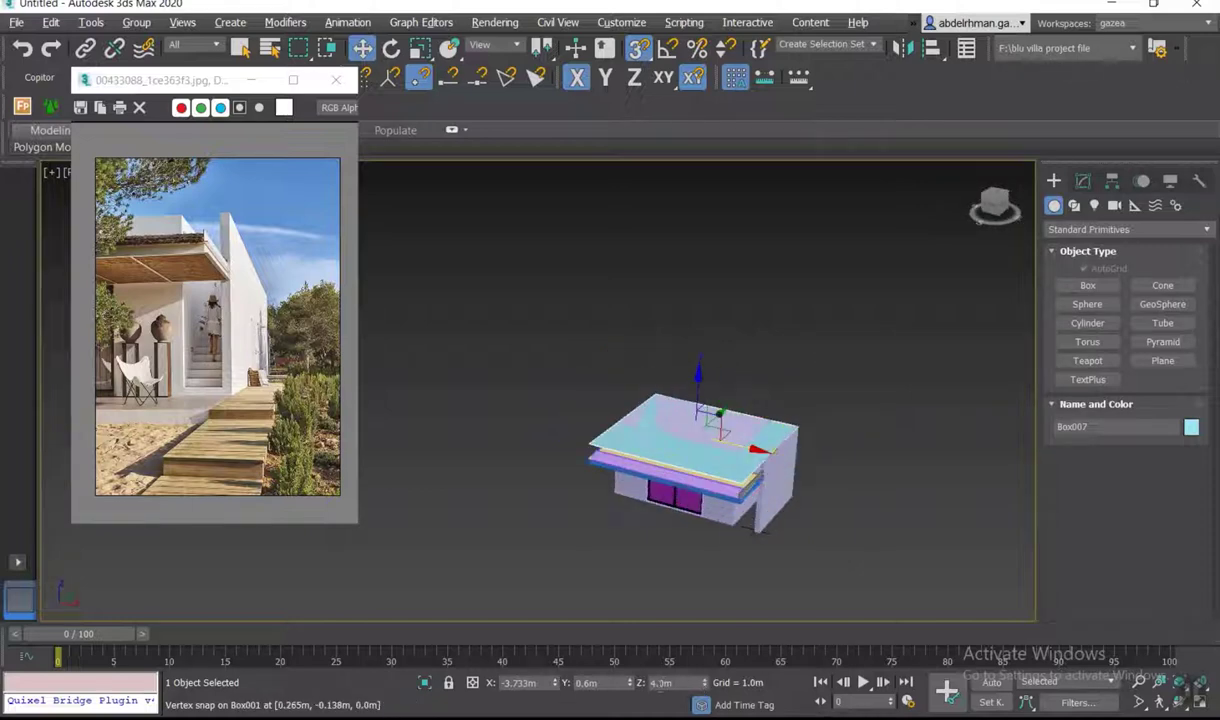
pyautogui.moveTo(702, 684)
pyautogui.keyDown('alt'); pyautogui.mouseDown(button='middle')
pyautogui.moveTo(676, 592)
pyautogui.moveTo(790, 494)
pyautogui.moveTo(650, 432)
pyautogui.mouseUp(button='middle'); pyautogui.keyUp('alt')
pyautogui.scroll(2, 790, 494)
pyautogui.scroll(2, 650, 432)
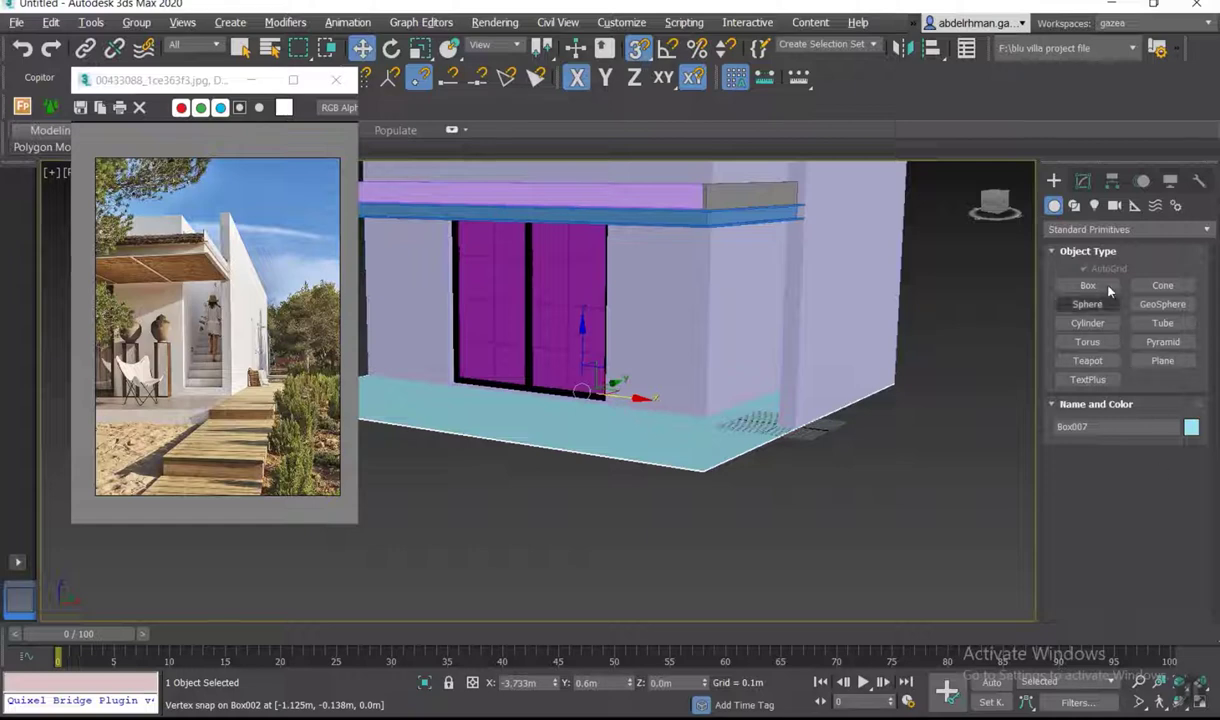
pyautogui.click(1082, 181)
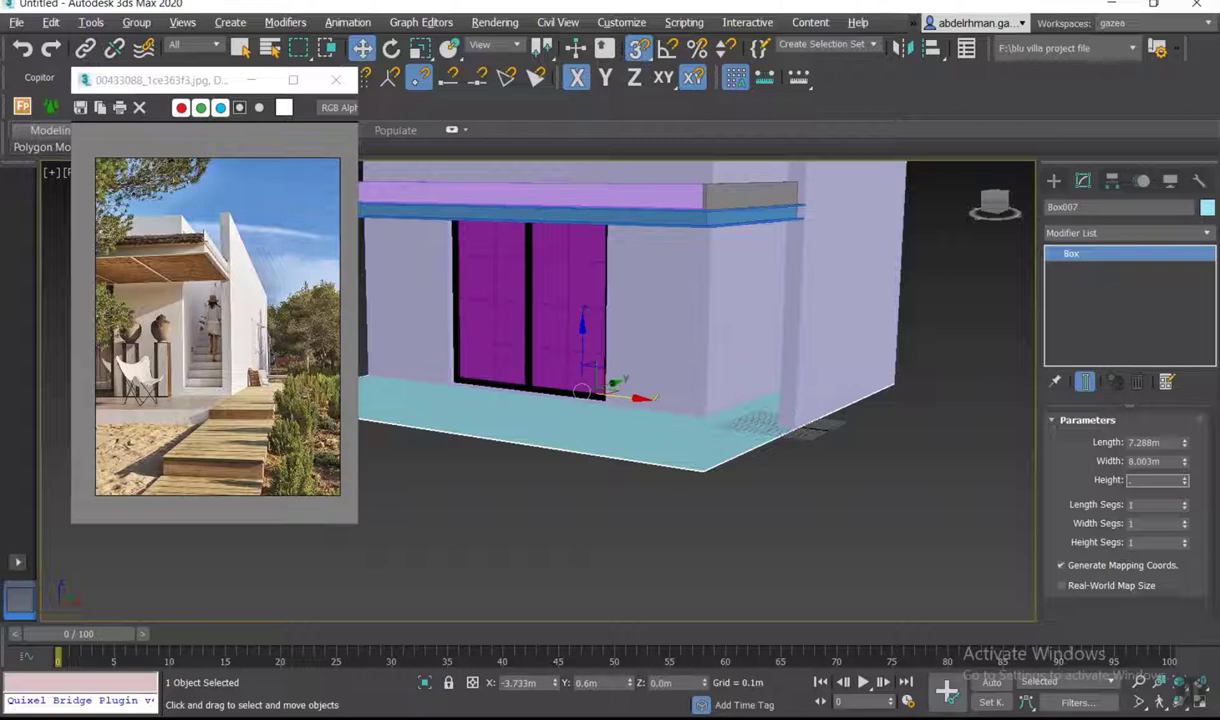
pyautogui.press('Return')
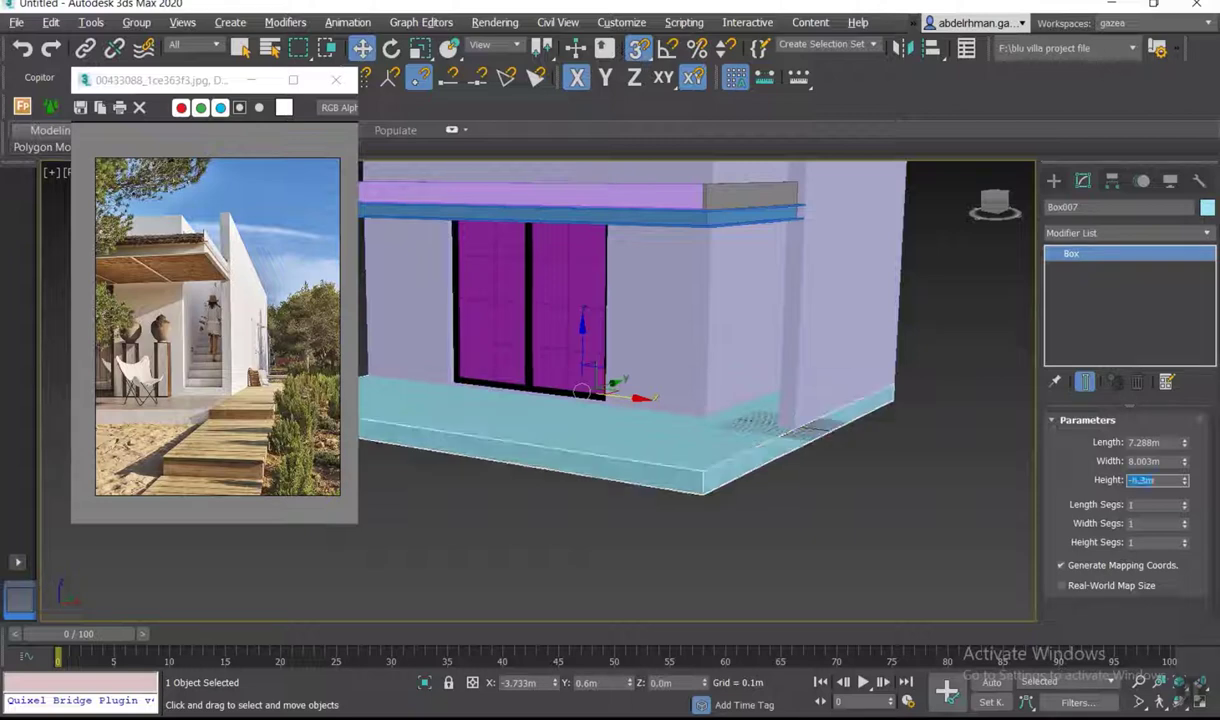
pyautogui.scroll(-3, 696, 441)
pyautogui.moveTo(635, 434)
pyautogui.keyDown('alt'); pyautogui.mouseDown(button='middle')
pyautogui.moveTo(681, 436)
pyautogui.moveTo(539, 450)
pyautogui.moveTo(563, 452)
pyautogui.moveTo(563, 440)
pyautogui.mouseUp(button='middle'); pyautogui.keyUp('alt')
# - Draw a trial step box at the wall corner, 0.3m long and 0.15m high
pyautogui.scroll(3, 586, 445)
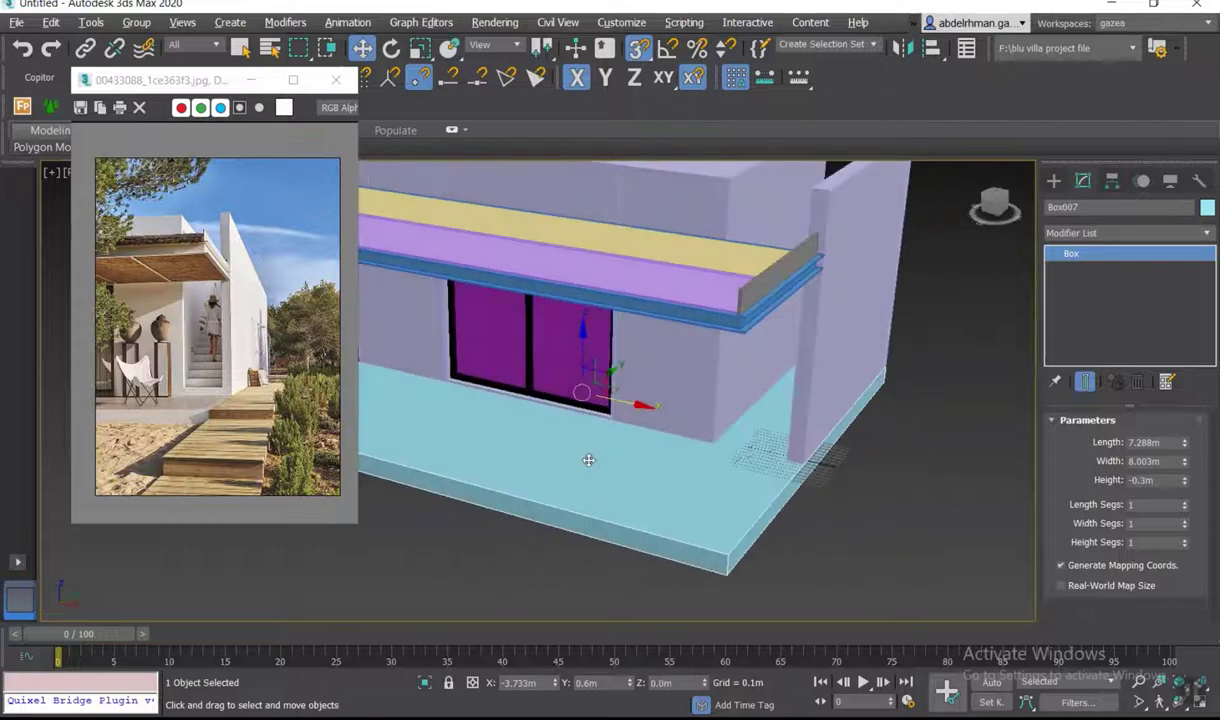
pyautogui.keyDown('alt'); pyautogui.moveTo(657, 439); pyautogui.dragTo(672, 412, button='middle'); pyautogui.keyUp('alt')
pyautogui.click(1054, 180)
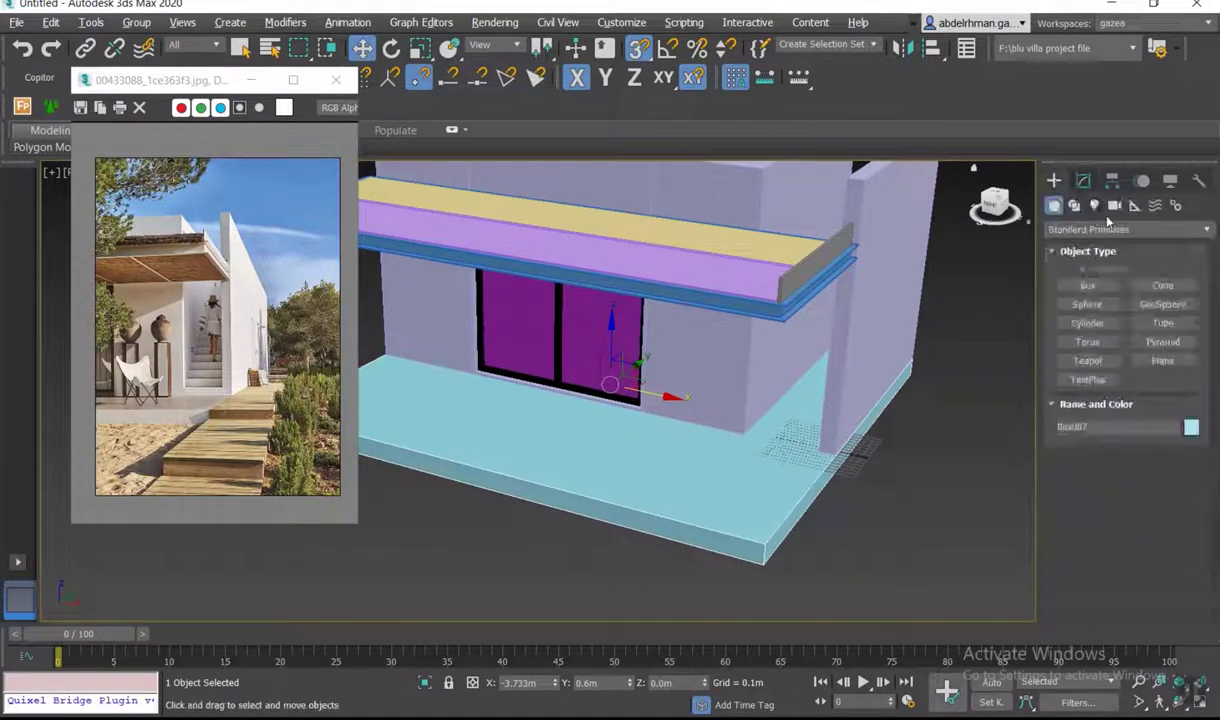
pyautogui.click(1108, 288)
pyautogui.scroll(2, 749, 469)
pyautogui.scroll(2, 740, 472)
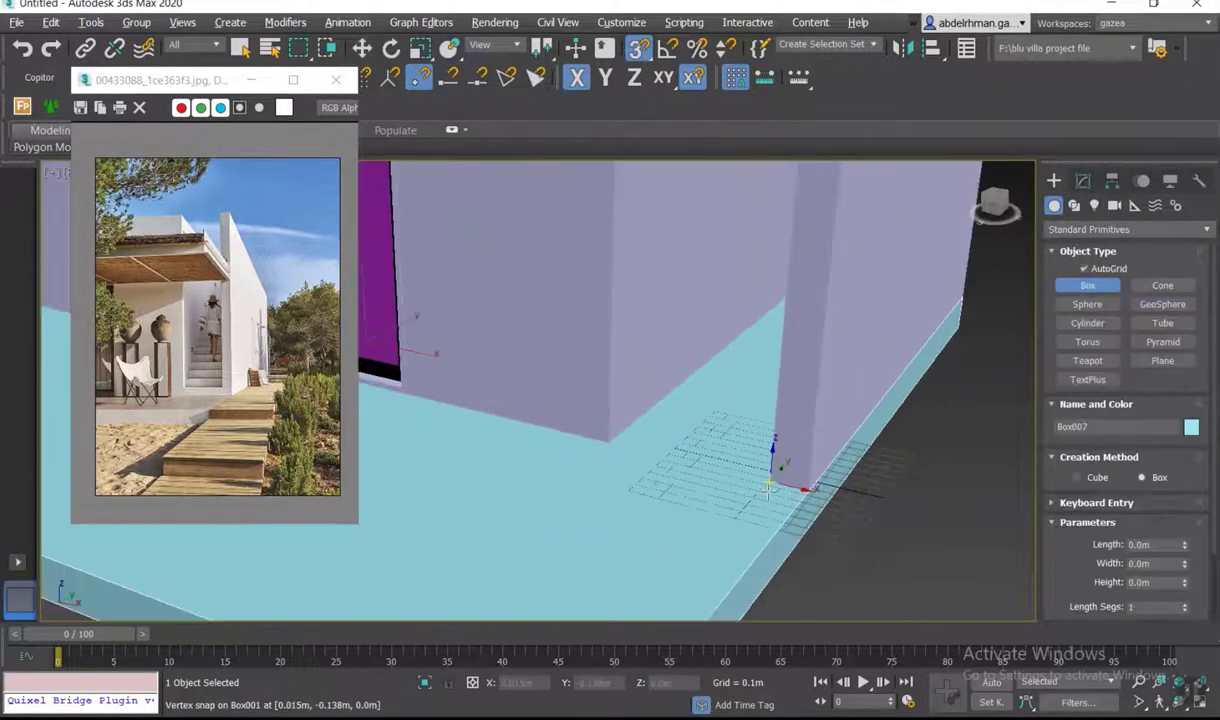
pyautogui.moveTo(731, 475); pyautogui.dragTo(611, 438)
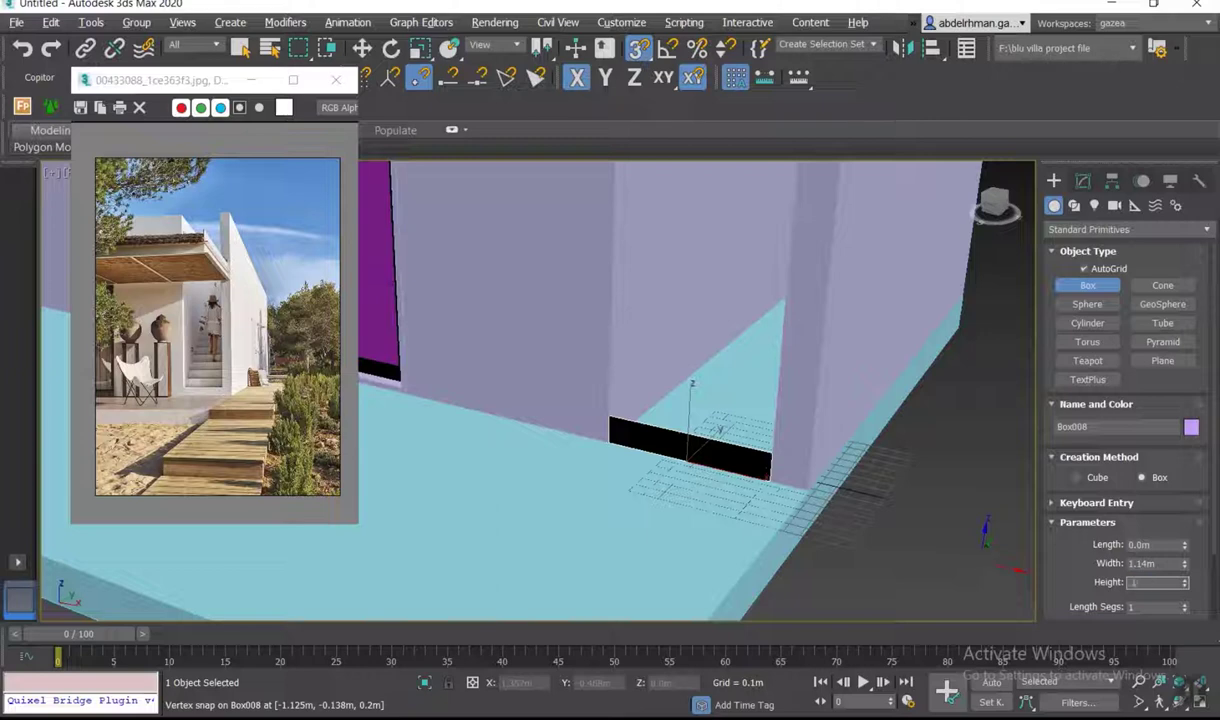
pyautogui.click(1158, 582)
pyautogui.write('0.15m')
pyautogui.click(720, 428)
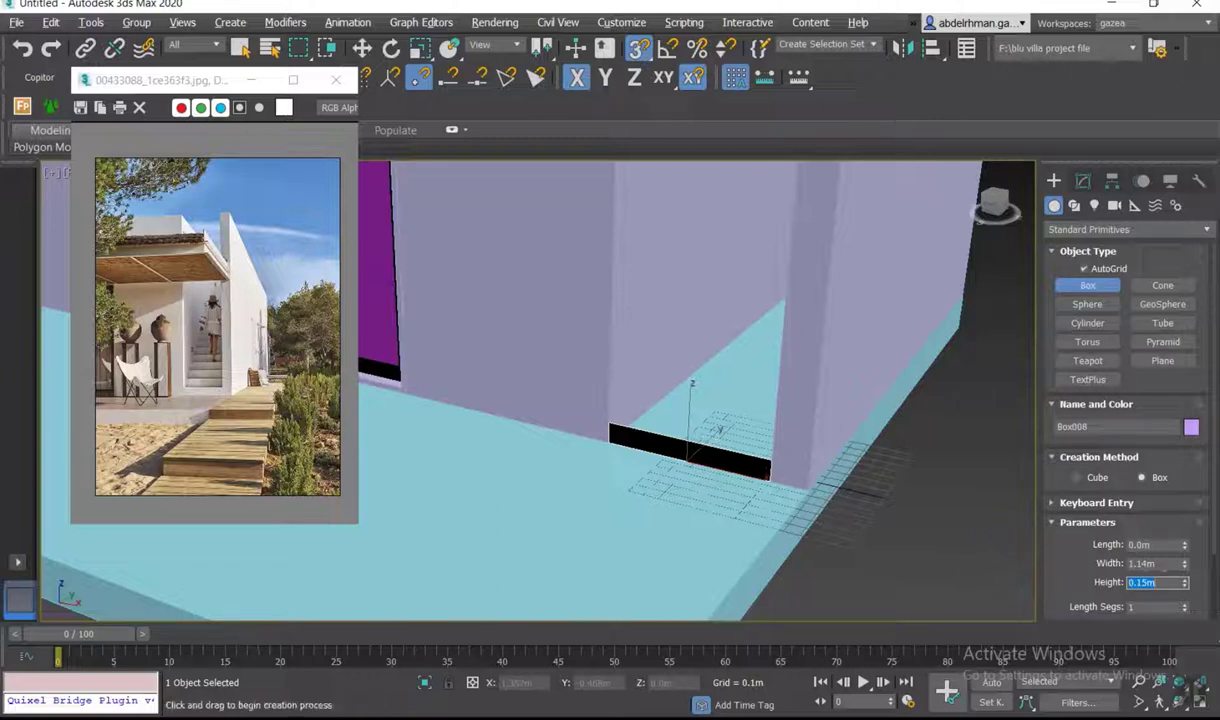
pyautogui.doubleClick(1128, 544)
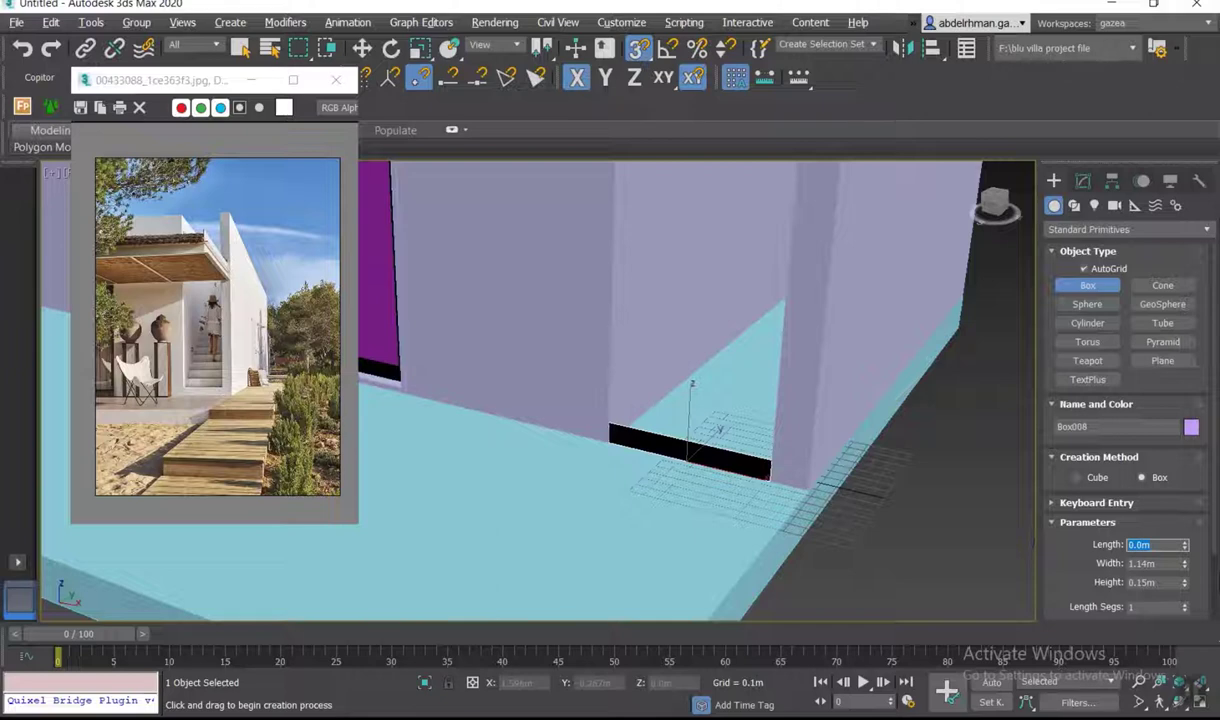
pyautogui.write('0.3')
pyautogui.press('Return')
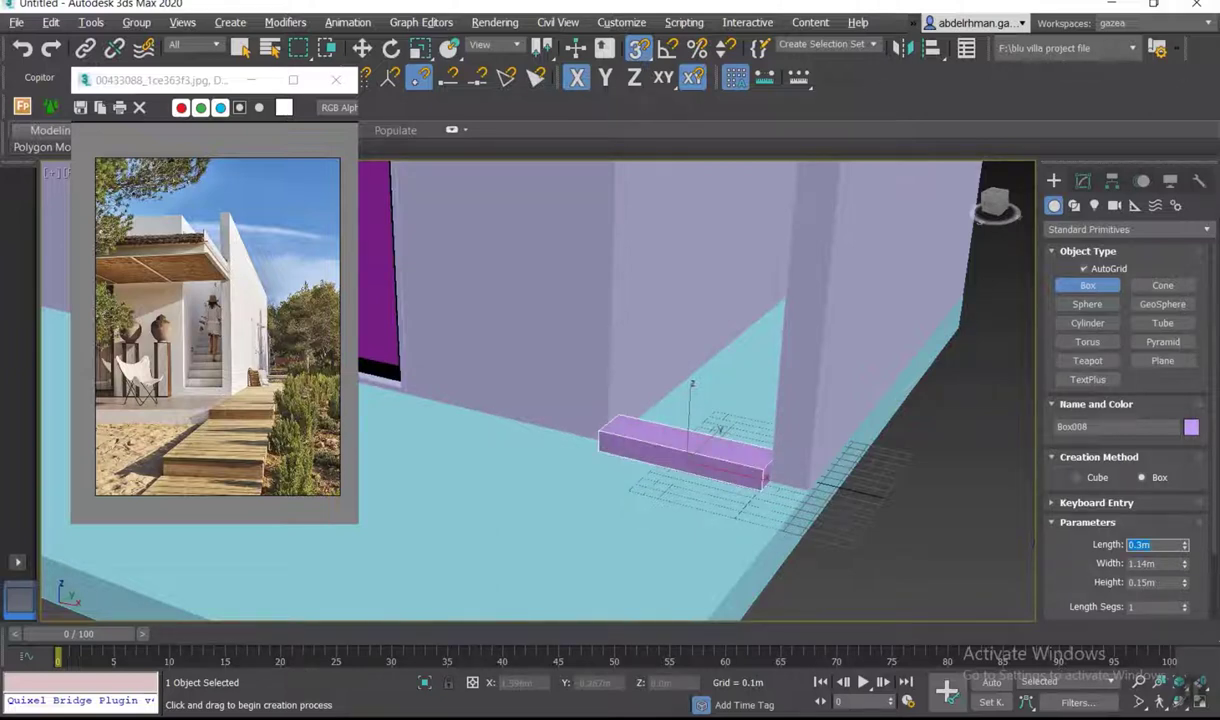
# - Inspect the trial step from another angle, then delete it
pyautogui.keyDown('alt'); pyautogui.moveTo(526, 414); pyautogui.dragTo(485, 420, button='middle'); pyautogui.keyUp('alt')
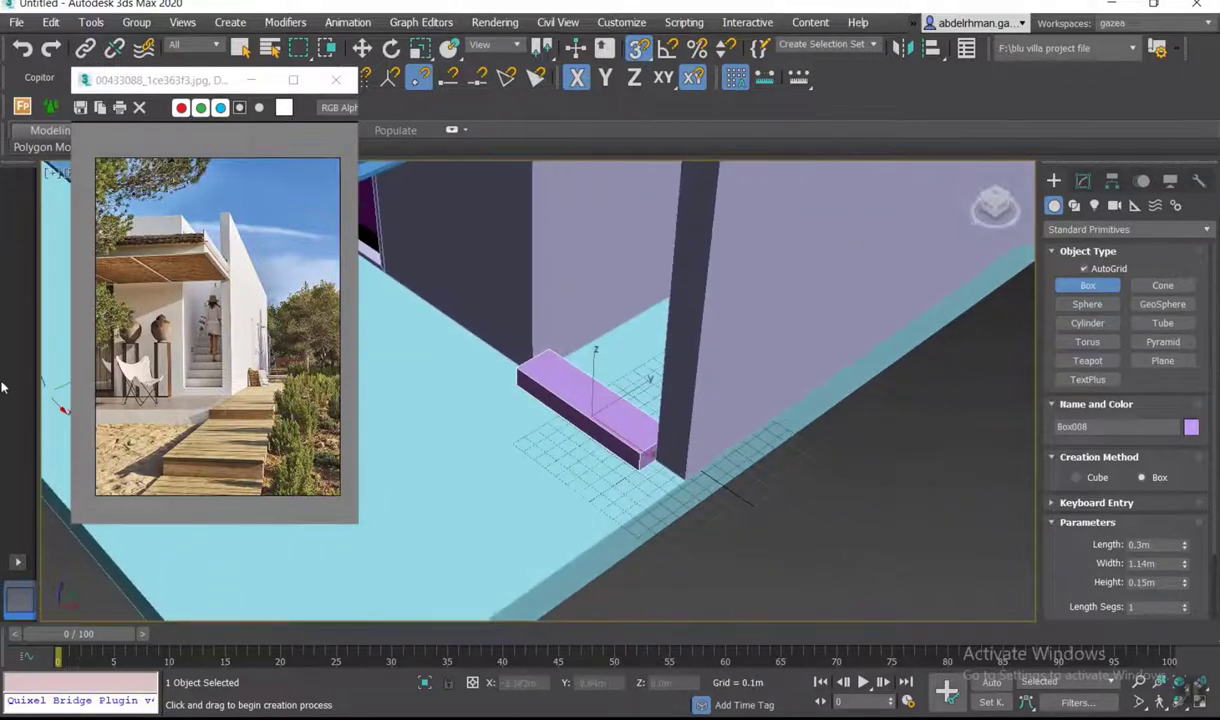
pyautogui.scroll(2, 180, 373)
pyautogui.scroll(1, 223, 375)
pyautogui.scroll(1, 233, 357)
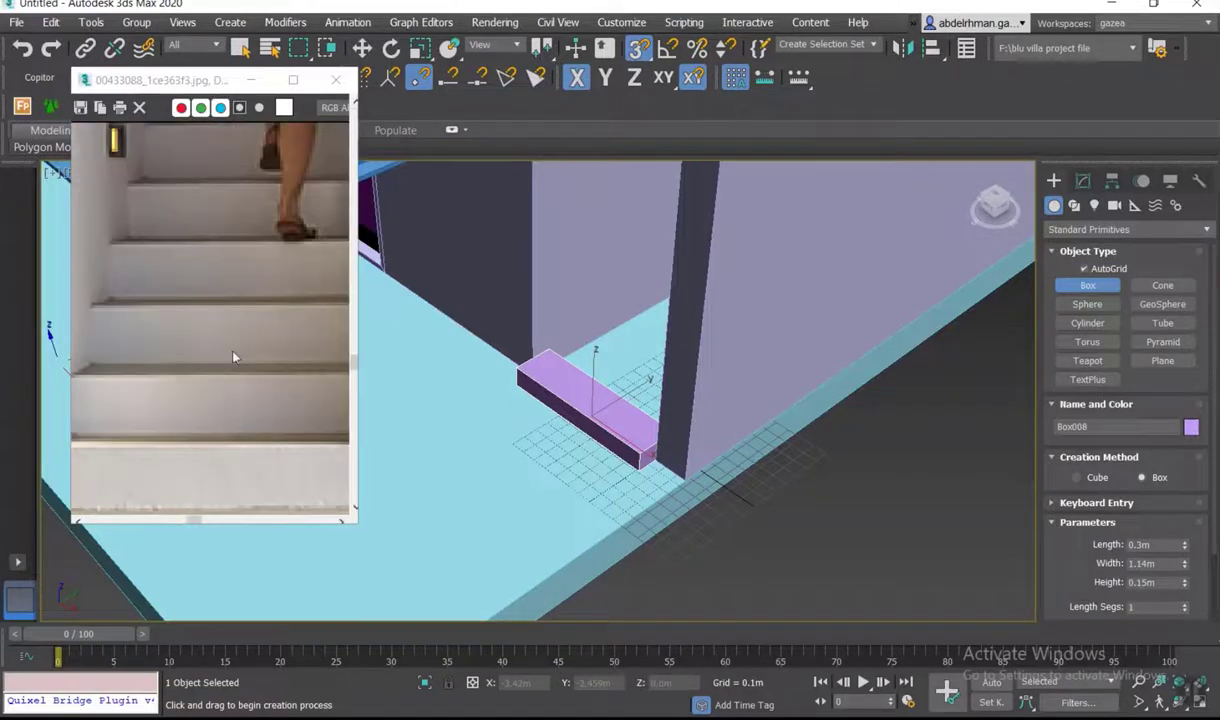
pyautogui.scroll(-2, 236, 365)
pyautogui.scroll(1, 690, 492)
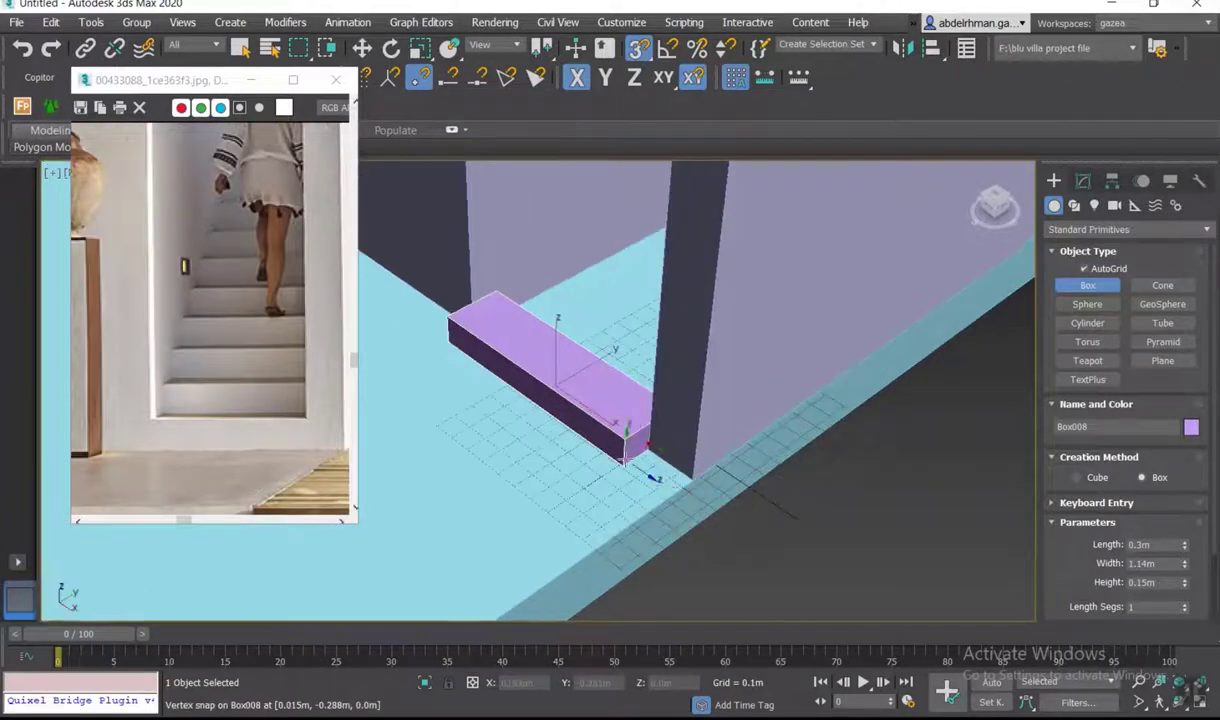
pyautogui.press('w')
pyautogui.scroll(-1, 619, 452)
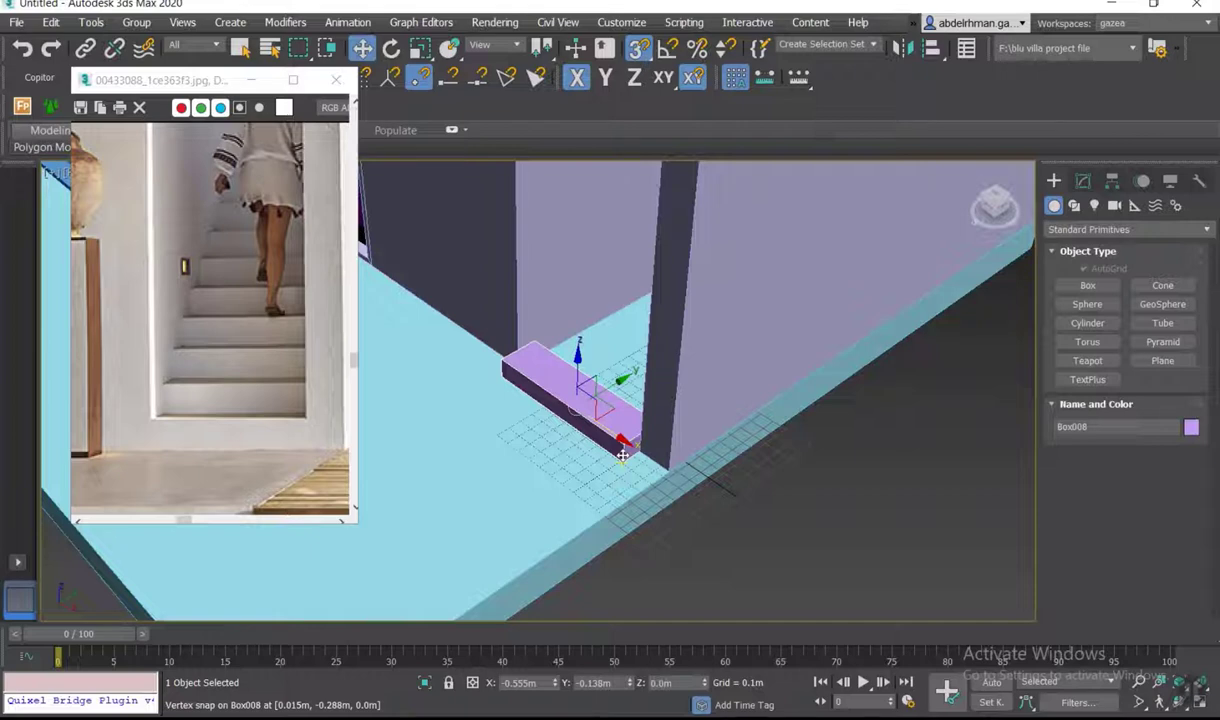
pyautogui.press('Delete')
# - In top view, start a closed Straight Stair, then cancel the attempt
pyautogui.press('t')
pyautogui.scroll(-2, 648, 461)
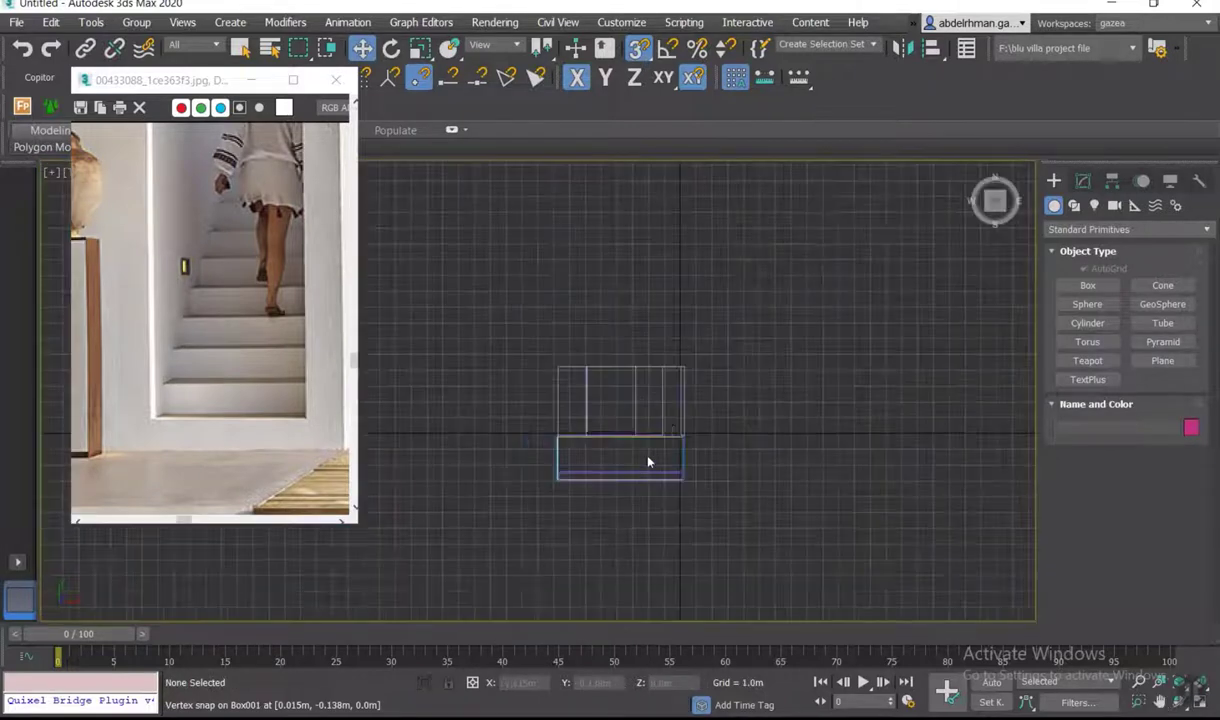
pyautogui.scroll(2, 613, 382)
pyautogui.scroll(2, 613, 382)
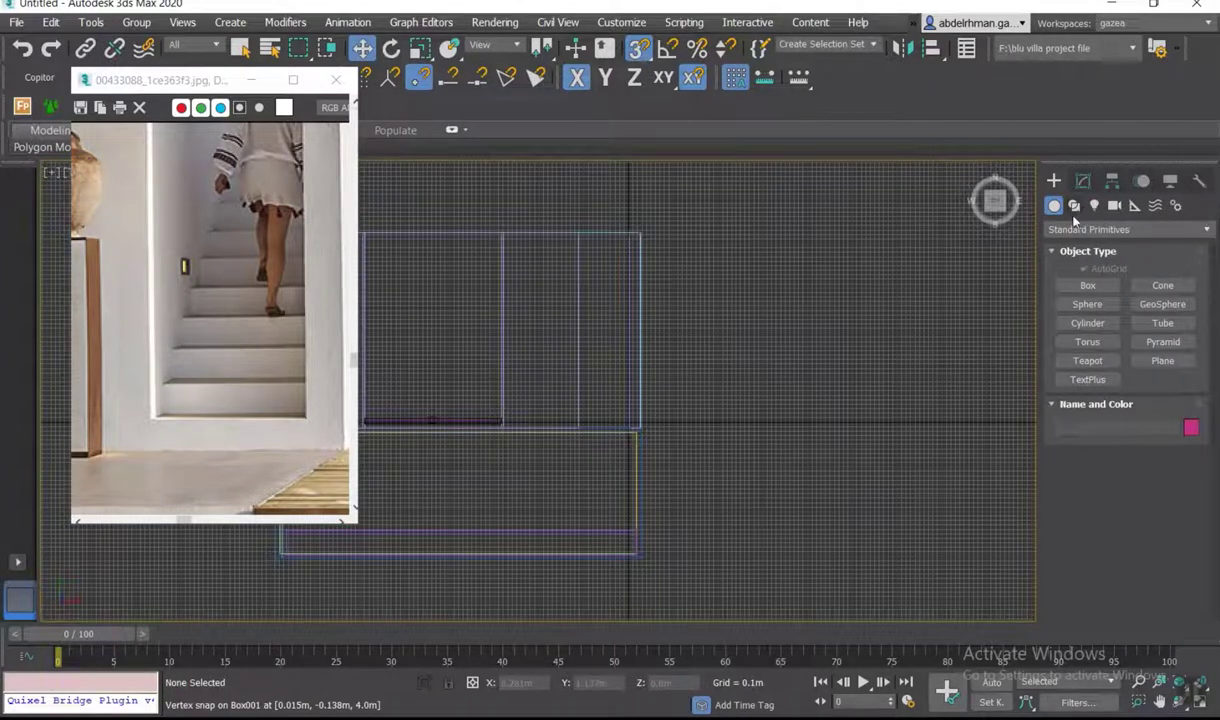
pyautogui.click(1080, 229)
pyautogui.click(1080, 438)
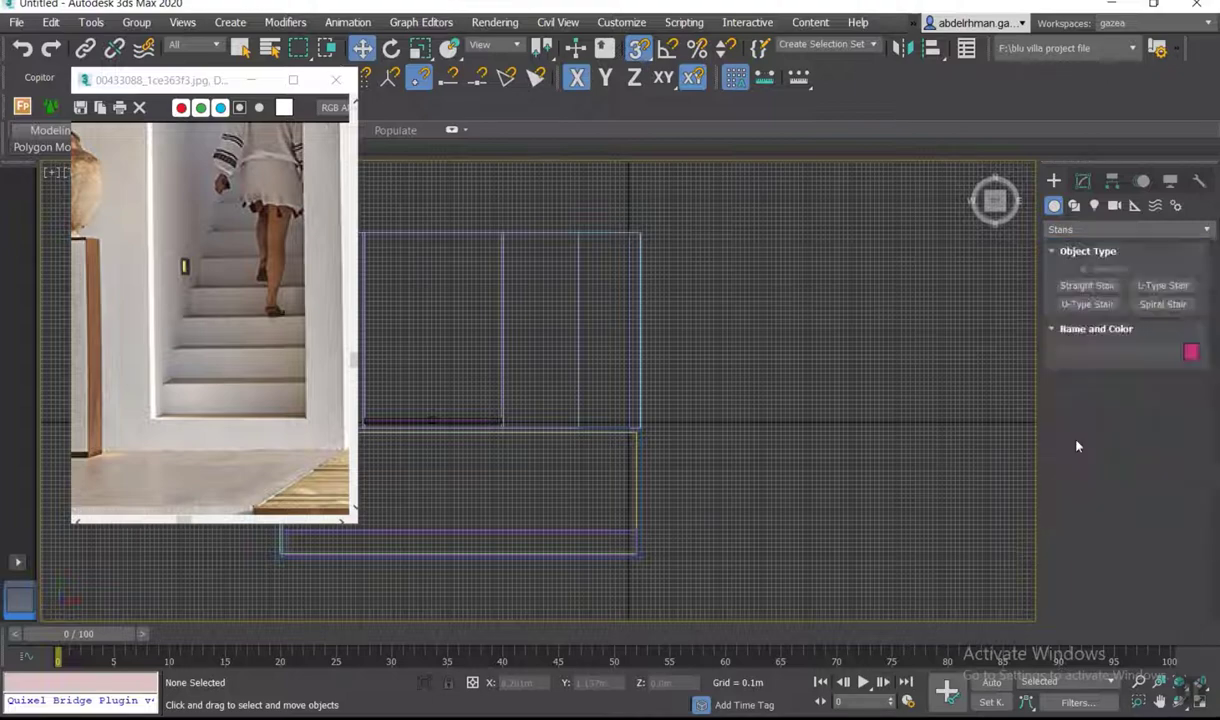
pyautogui.click(1087, 285)
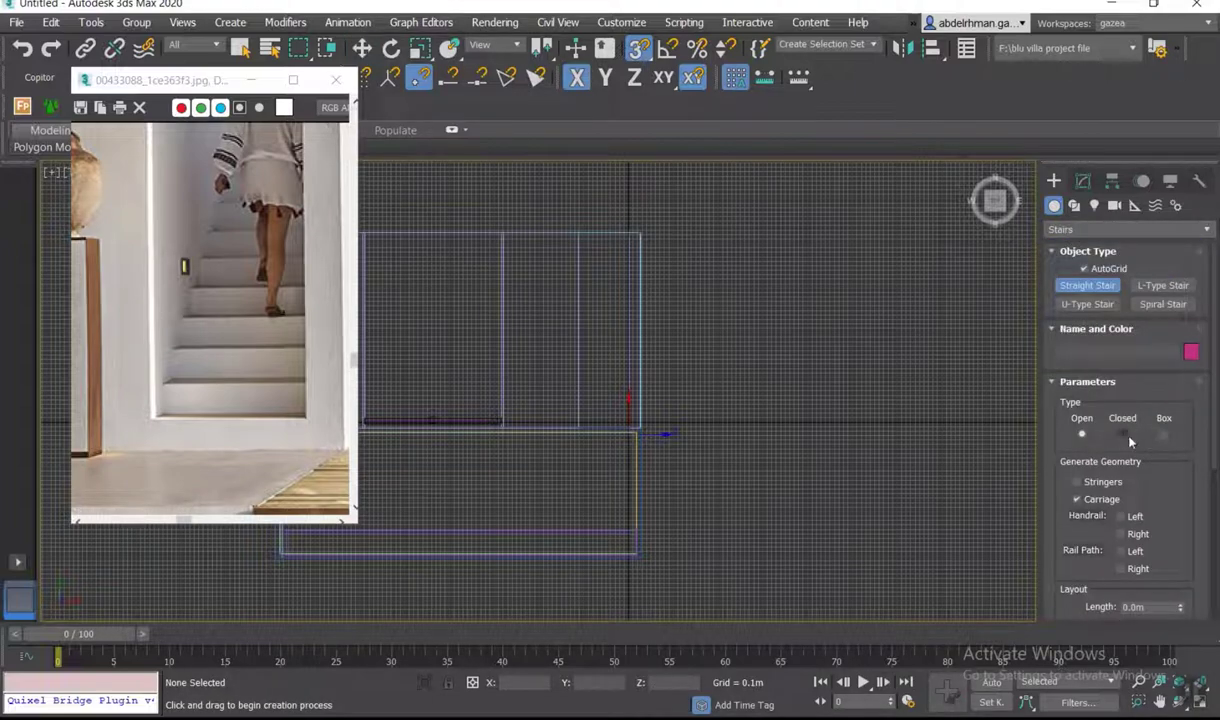
pyautogui.click(1122, 433)
pyautogui.moveTo(583, 418)
pyautogui.mouseDown()
pyautogui.moveTo(575, 455)
pyautogui.moveTo(558, 295)
pyautogui.moveTo(560, 348)
pyautogui.mouseUp()
pyautogui.rightClick(560, 348)
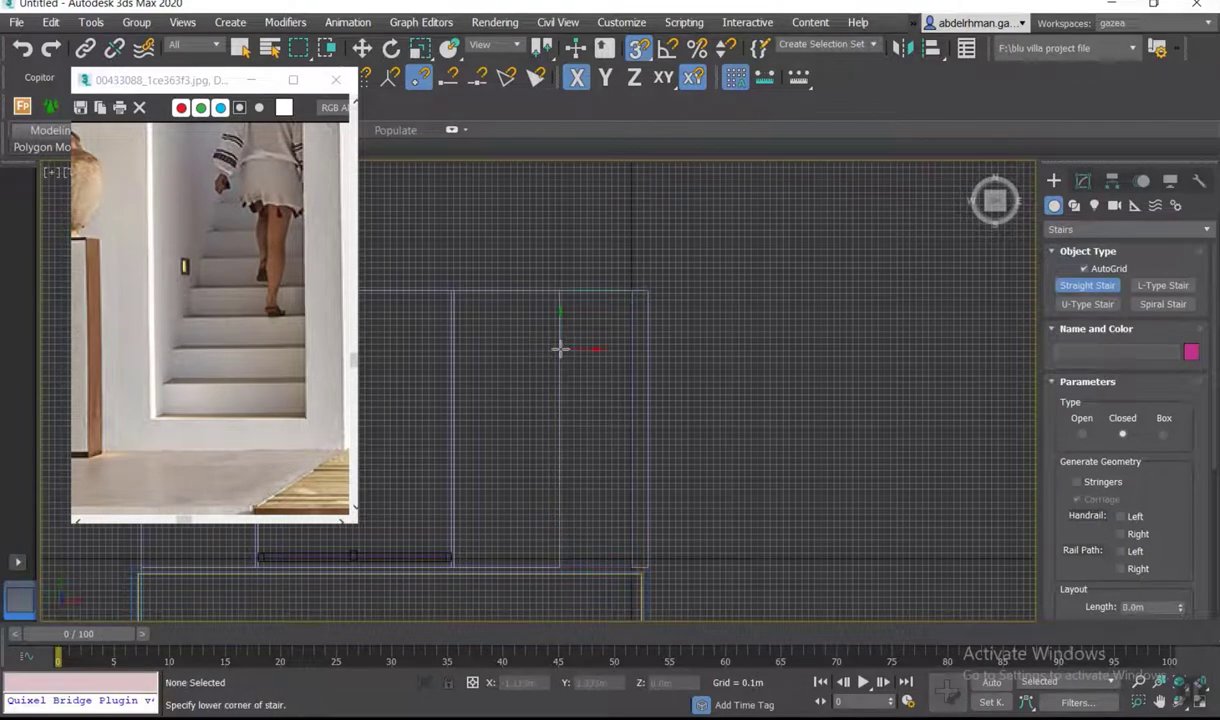
pyautogui.scroll(2, 560, 348)
pyautogui.rightClick(645, 365)
# - Select the upper wall box Box002 with its Edit Poly modifier
pyautogui.moveTo(790, 400); pyautogui.dragTo(822, 400, button='middle')
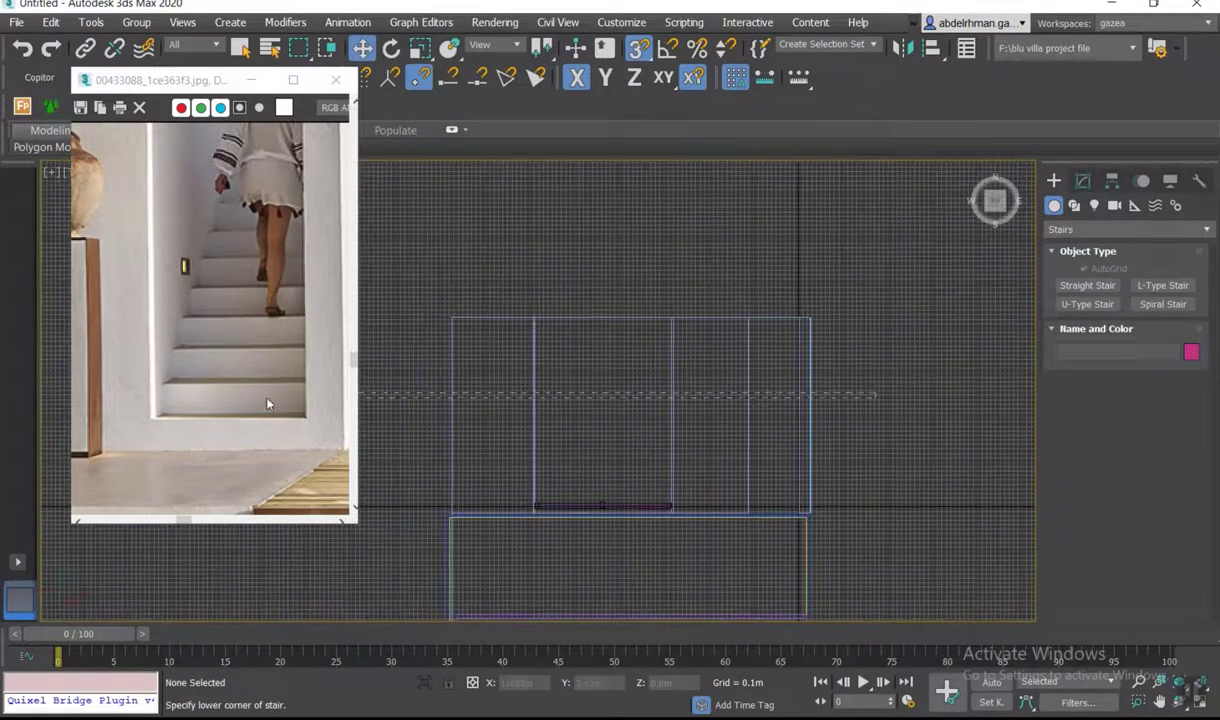
pyautogui.moveTo(267, 404); pyautogui.dragTo(652, 403)
pyautogui.click(918, 378)
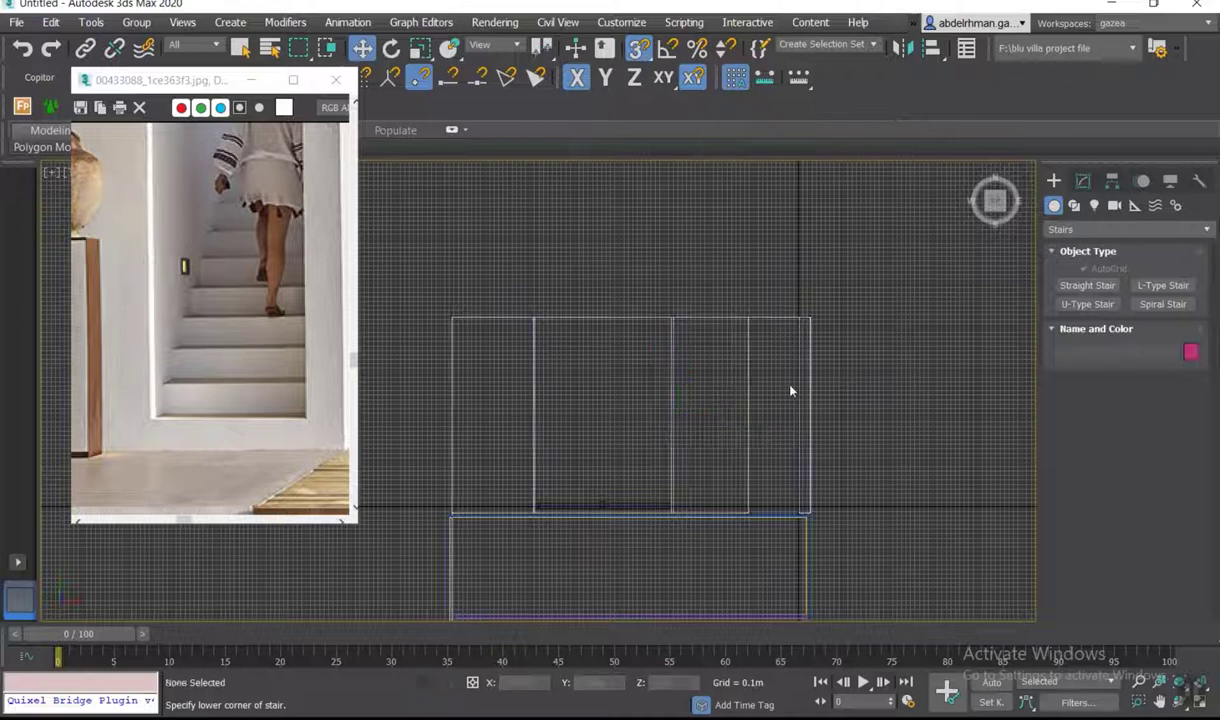
pyautogui.click(746, 396)
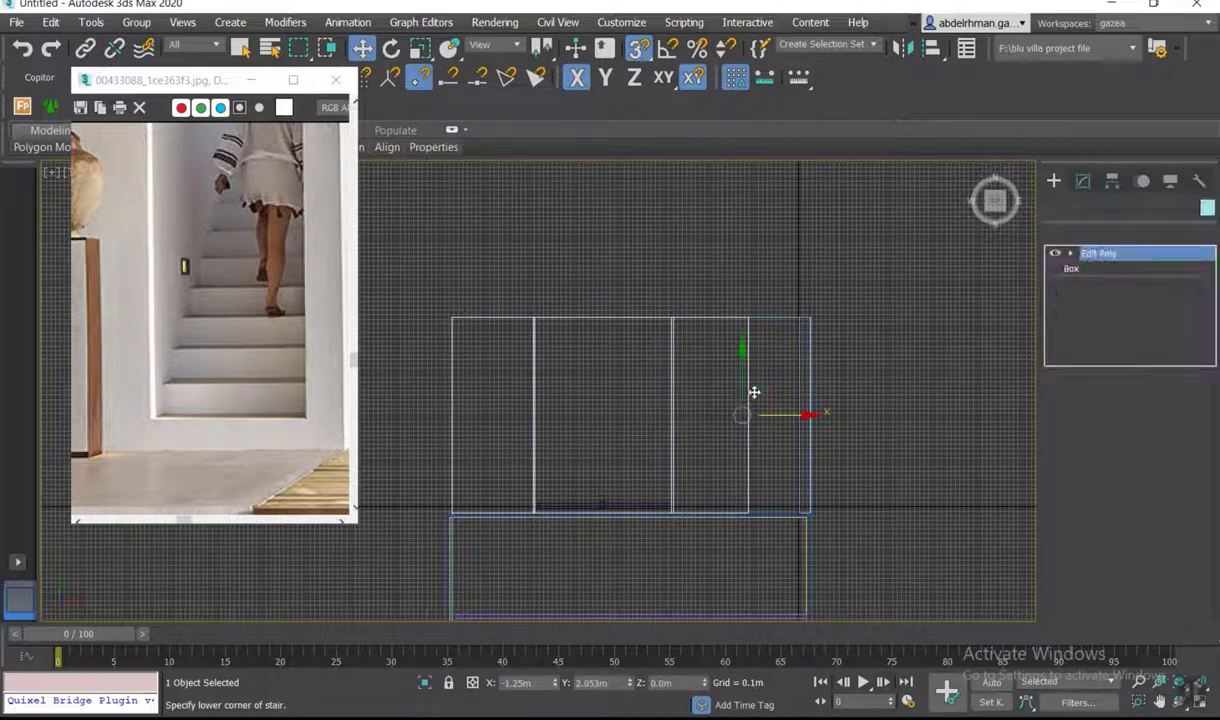
# - In edge mode, connect Box002's vertical edges with a new horizontal edge near the top
pyautogui.press('2')
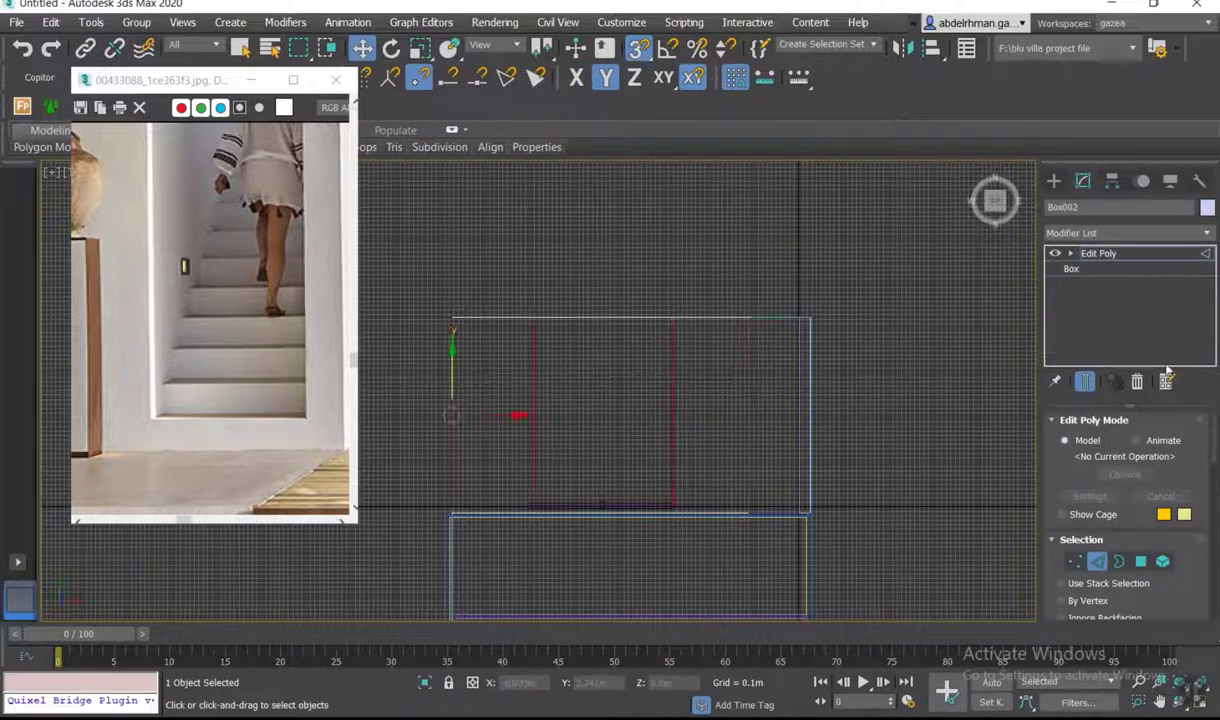
pyautogui.scroll(-5, 1083, 509)
pyautogui.scroll(-3, 1101, 484)
pyautogui.scroll(-3, 1101, 484)
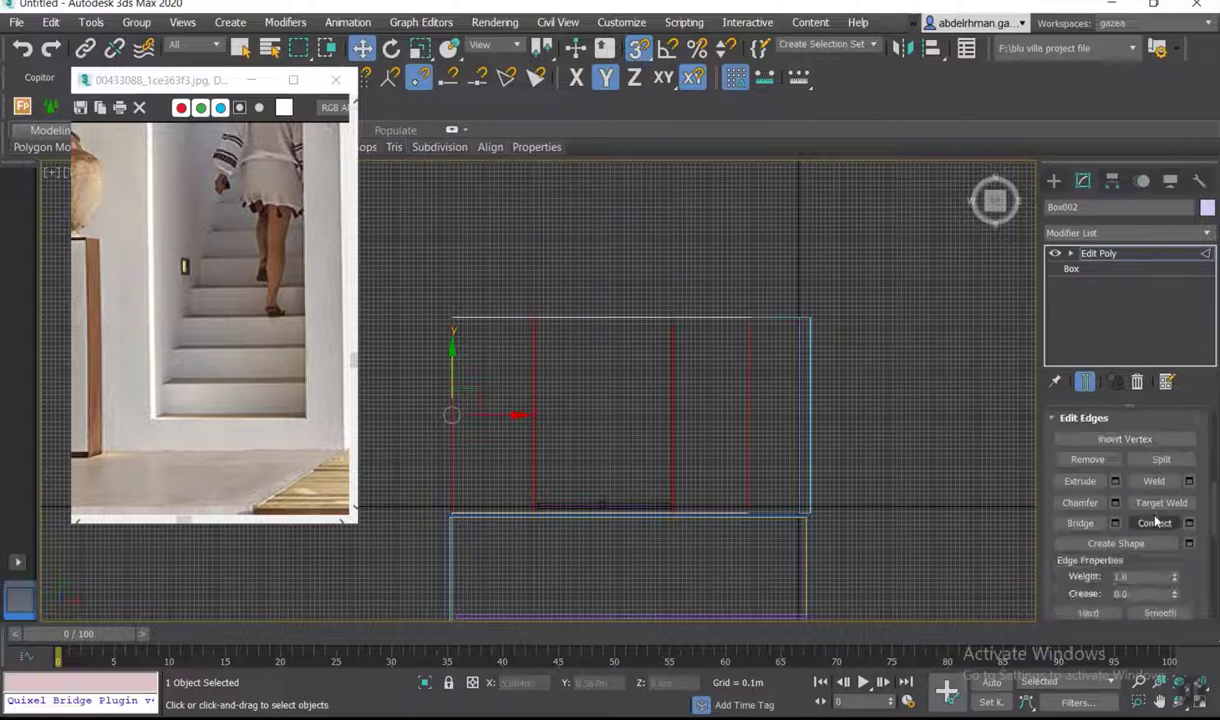
pyautogui.click(1189, 523)
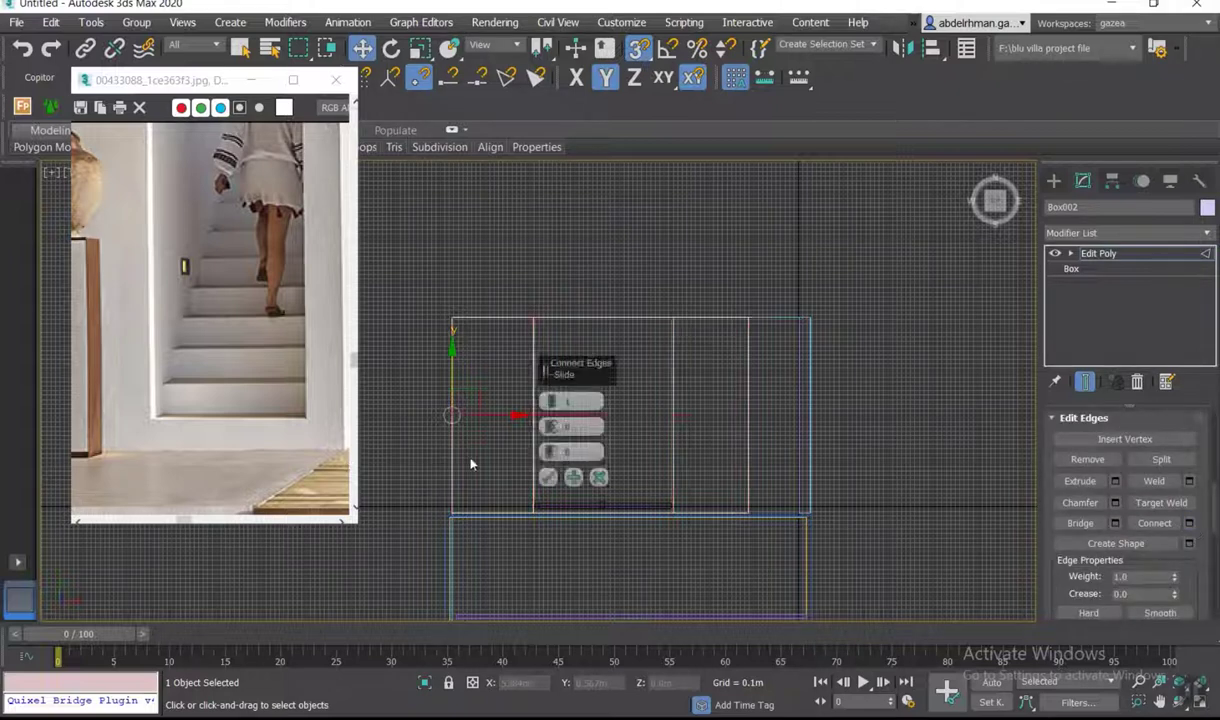
pyautogui.click(547, 477)
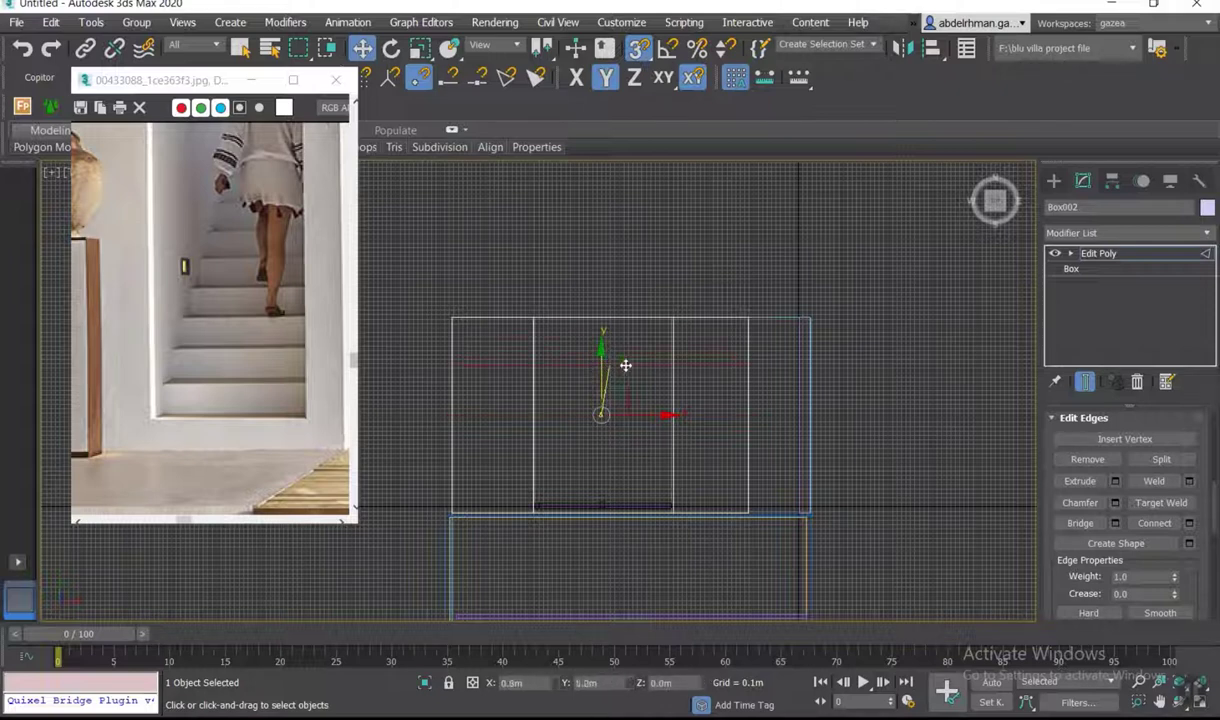
pyautogui.click(1053, 180)
# - Draw a closed straight stair about 3.3m long from the wall corner, setting its width and height
pyautogui.click(1087, 285)
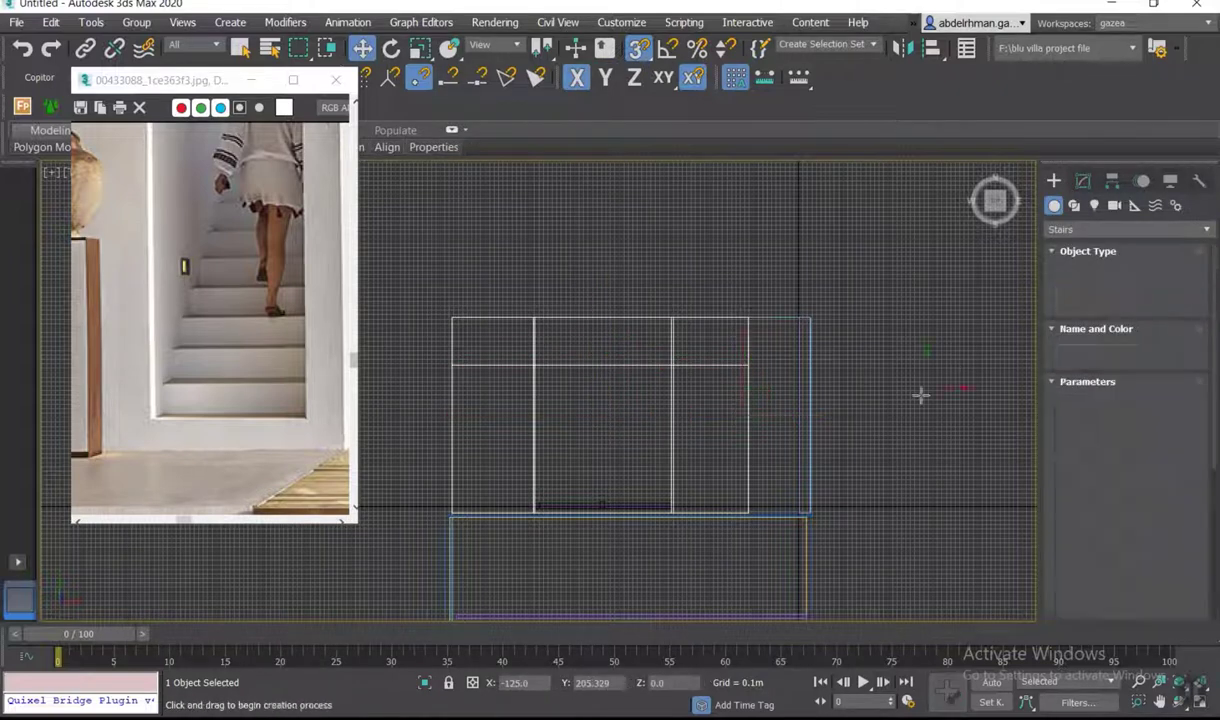
pyautogui.scroll(3, 720, 505)
pyautogui.moveTo(687, 507); pyautogui.dragTo(684, 236)
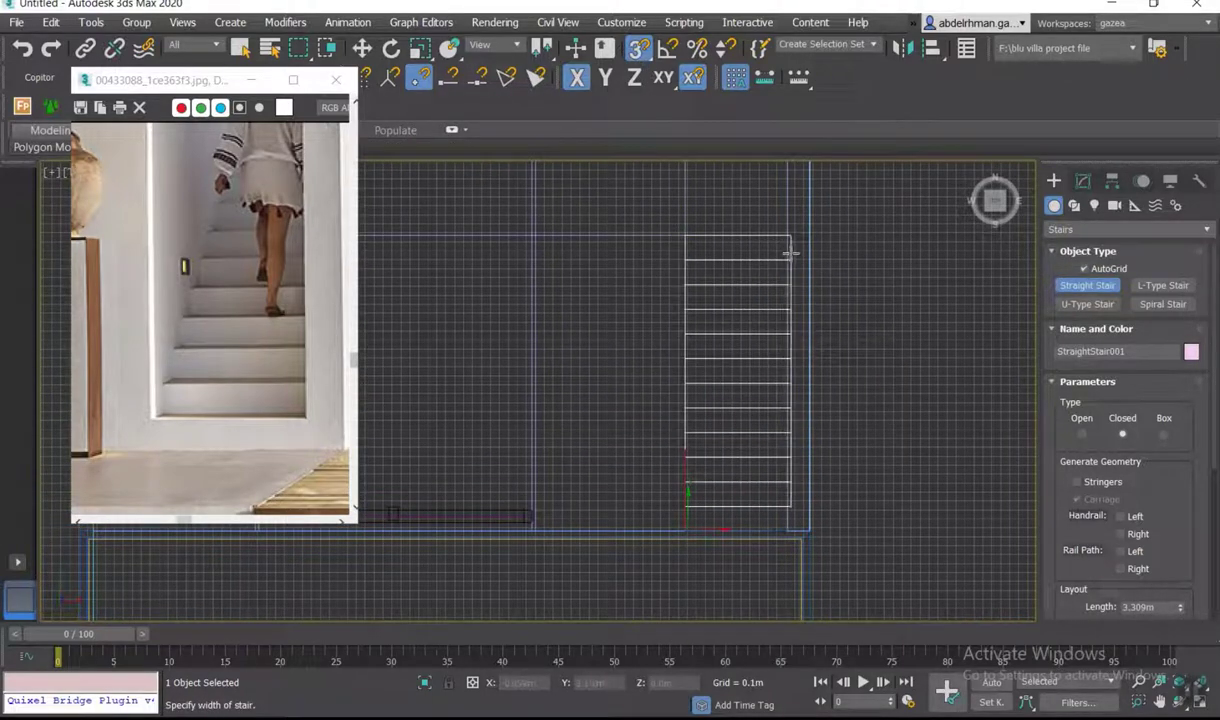
pyautogui.moveTo(790, 253); pyautogui.dragTo(784, 408, button='middle')
pyautogui.click(785, 296)
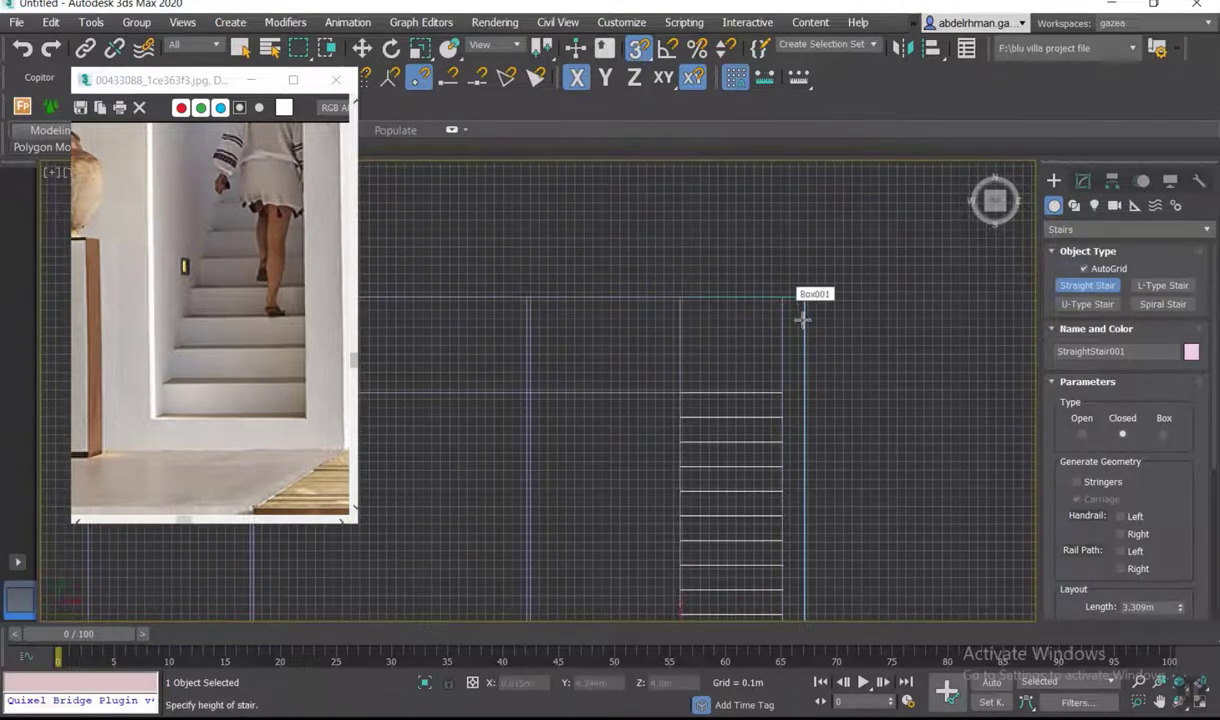
pyautogui.click(774, 193)
pyautogui.rightClick(790, 282)
pyautogui.press('p')
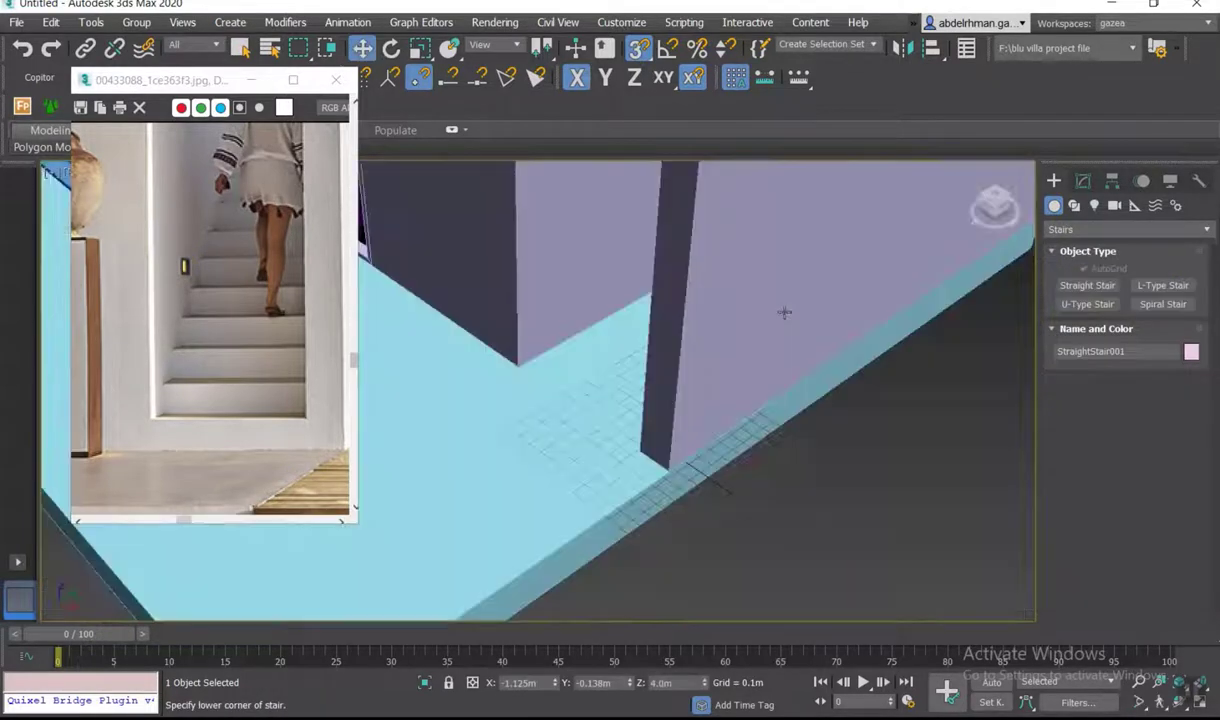
pyautogui.keyDown('alt'); pyautogui.moveTo(784, 308); pyautogui.dragTo(770, 553, button='middle'); pyautogui.keyUp('alt')
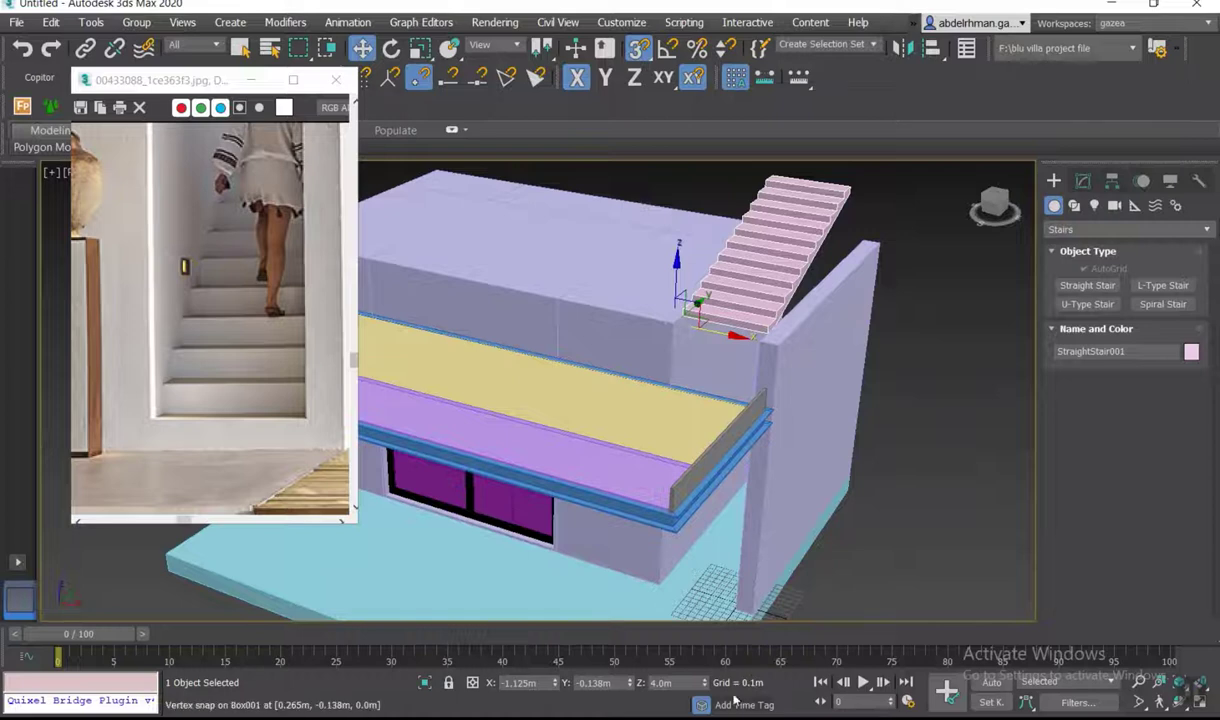
# - Orbit and zoom in on the stair's bottom steps where they meet the wall corner
pyautogui.moveTo(700, 540)
pyautogui.keyDown('alt'); pyautogui.mouseDown(button='middle')
pyautogui.moveTo(740, 520)
pyautogui.moveTo(776, 462)
pyautogui.moveTo(771, 523)
pyautogui.moveTo(678, 531)
pyautogui.moveTo(649, 549)
pyautogui.moveTo(600, 530)
pyautogui.mouseUp(button='middle'); pyautogui.keyUp('alt')
pyautogui.scroll(3, 770, 505)
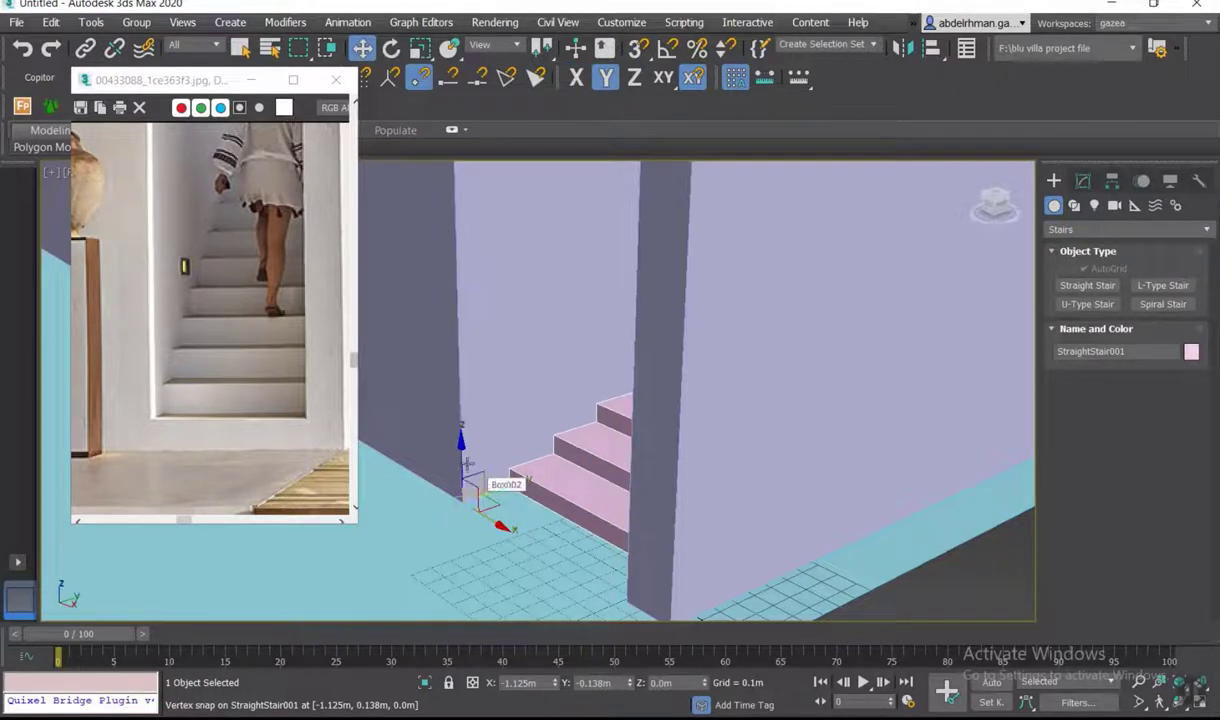
pyautogui.click(476, 484)
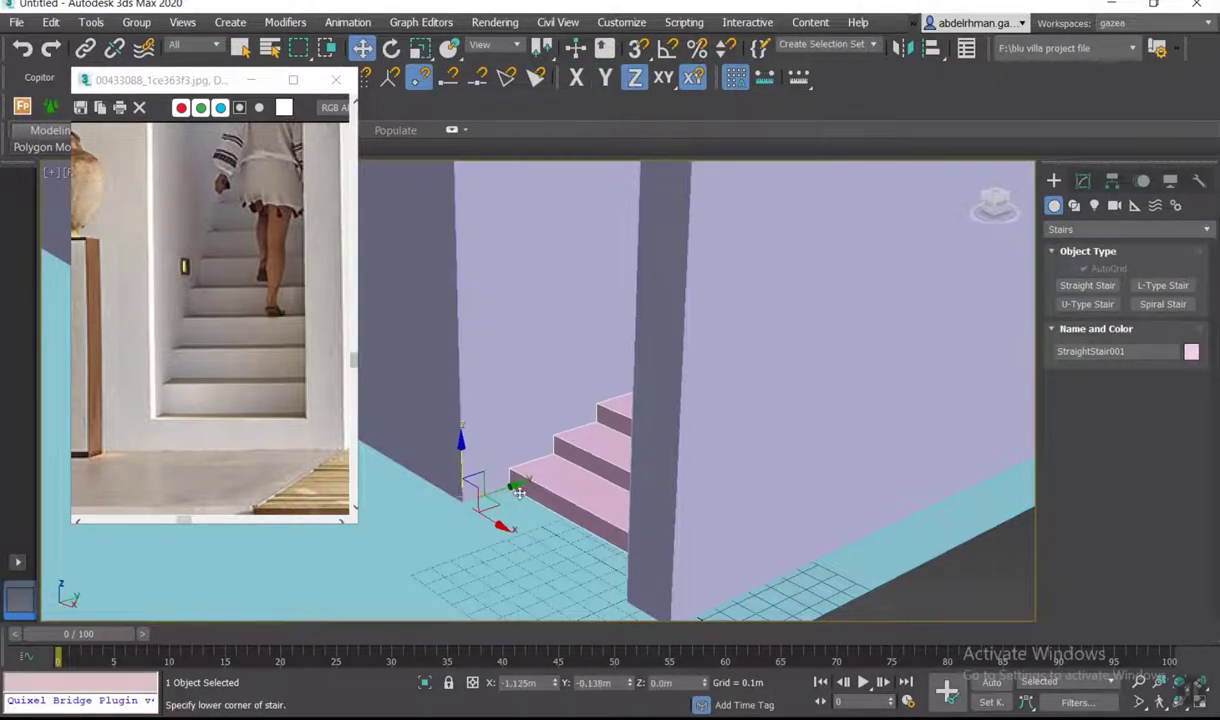
pyautogui.scroll(3, 519, 492)
pyautogui.moveTo(403, 498); pyautogui.dragTo(312, 544, button='middle')
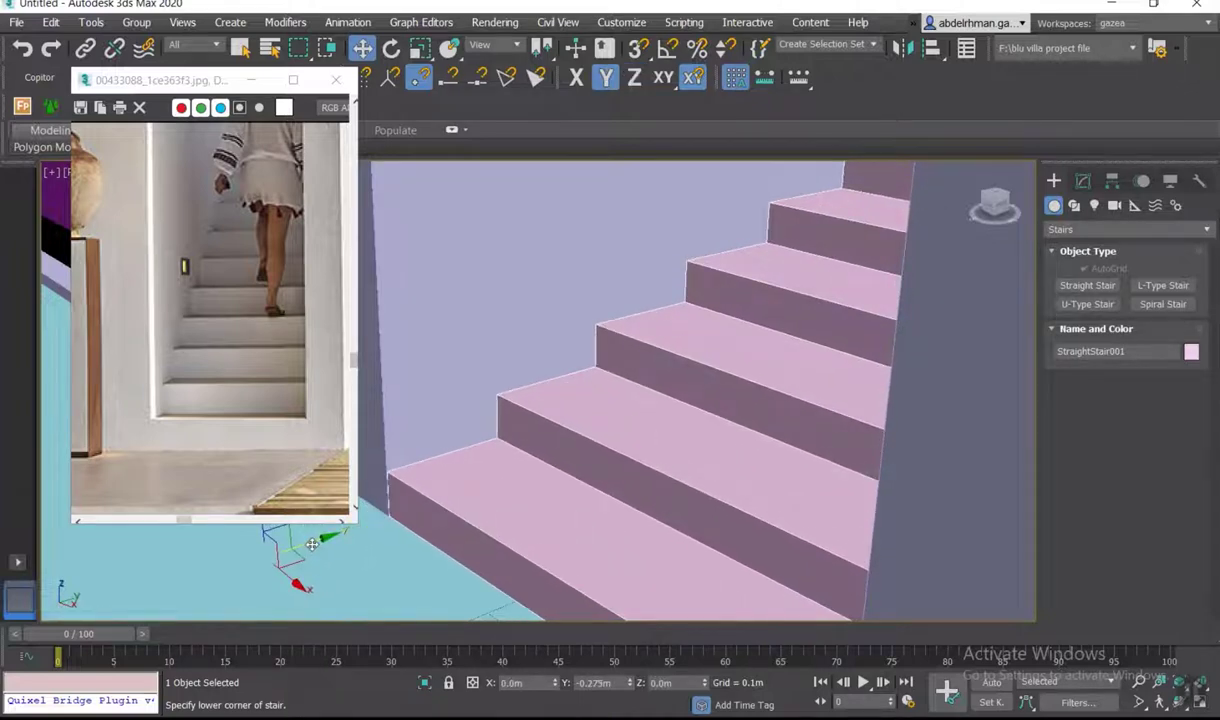
pyautogui.scroll(2, 408, 524)
pyautogui.scroll(2, 571, 497)
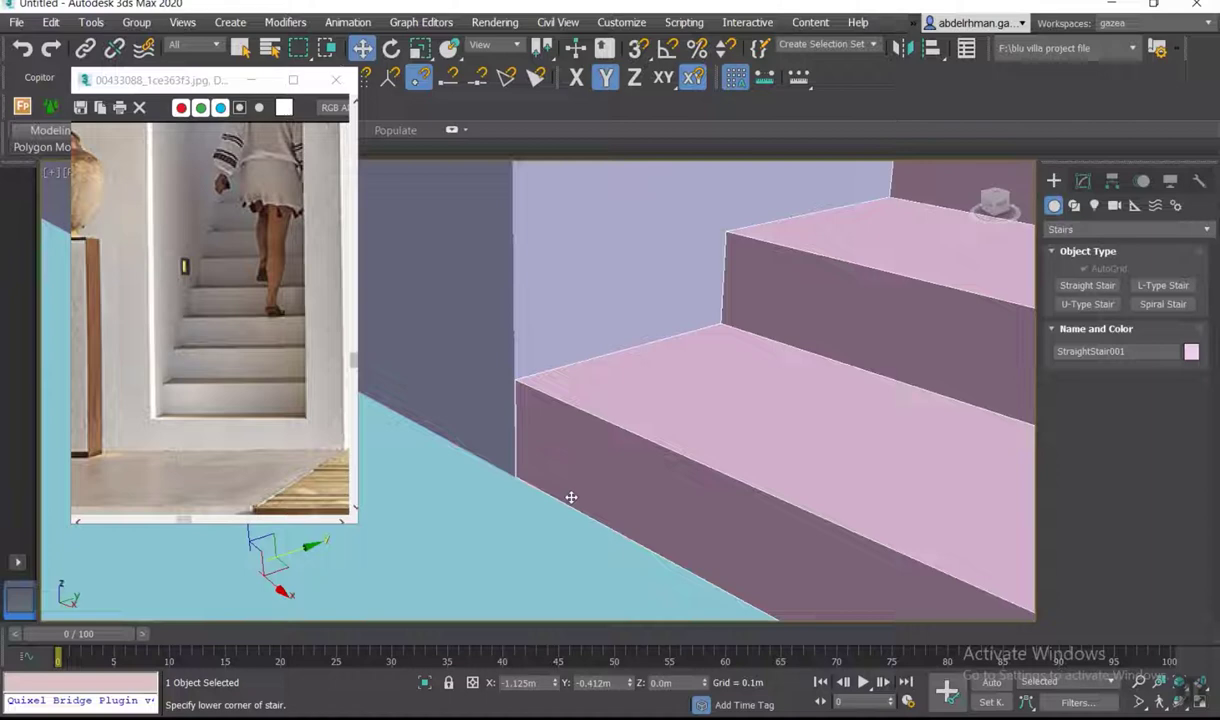
# - Enable vertex snapping and select StraightStair001, seated at X -1.125m, Y -0.412m, Z 0
pyautogui.press('s')
pyautogui.click(505, 480)
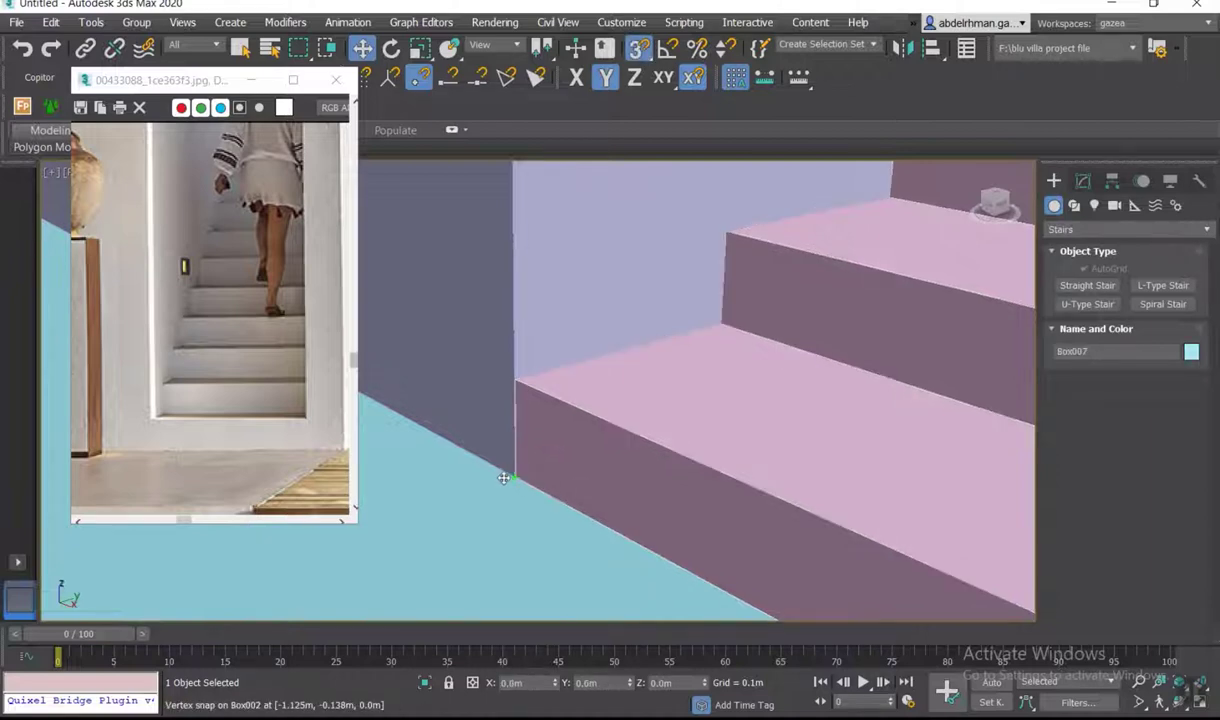
pyautogui.scroll(-3, 629, 463)
pyautogui.scroll(2, 771, 468)
pyautogui.moveTo(771, 468); pyautogui.dragTo(583, 416, button='middle')
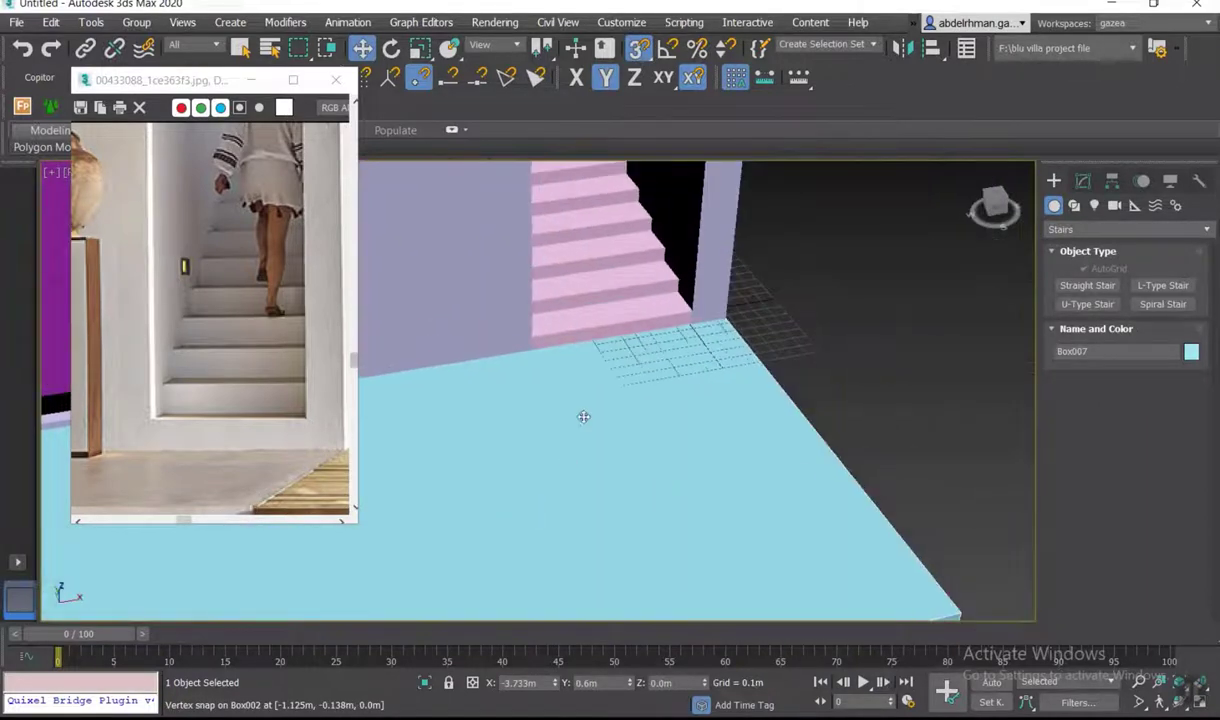
pyautogui.click(585, 292)
pyautogui.scroll(4, 745, 352)
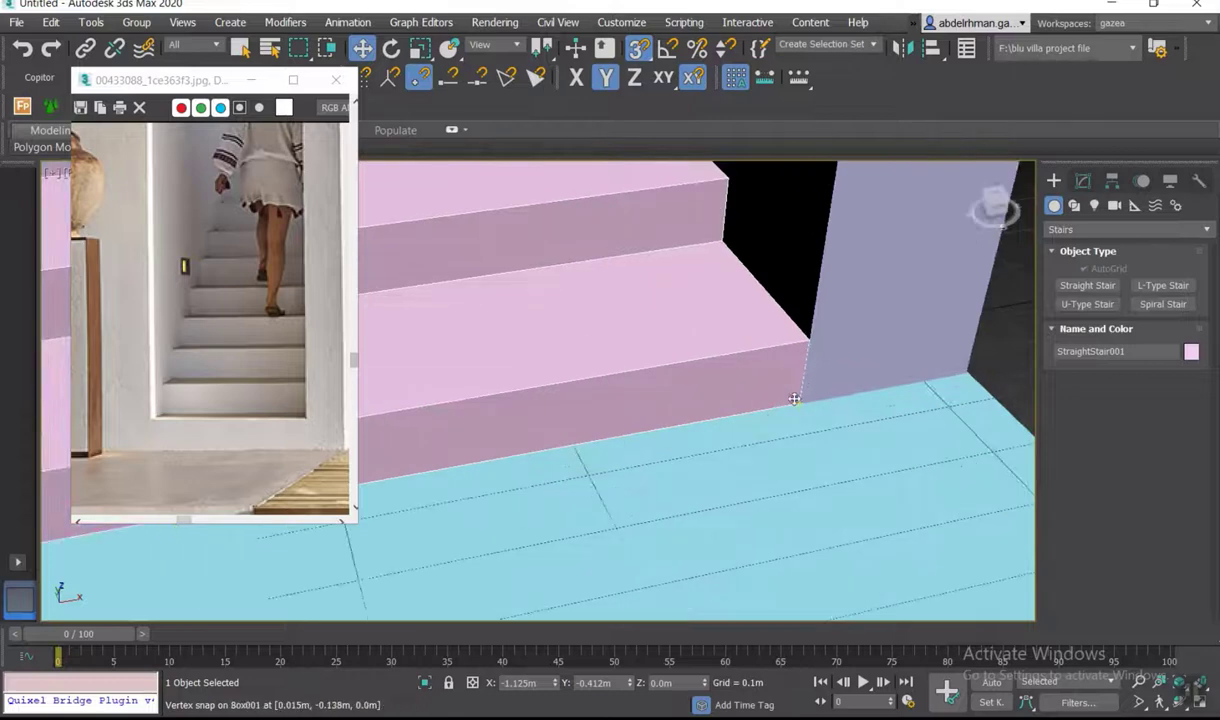
pyautogui.scroll(-5, 800, 403)
pyautogui.scroll(2, 770, 512)
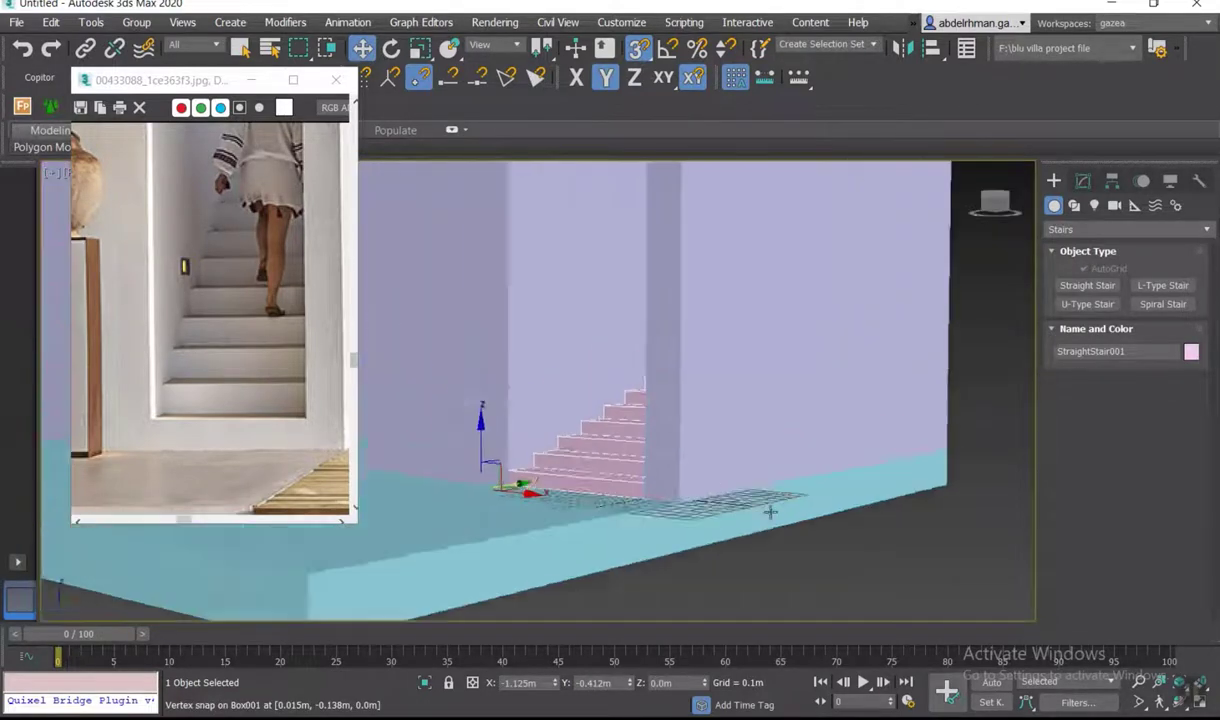
pyautogui.scroll(2, 770, 512)
pyautogui.scroll(3, 665, 445)
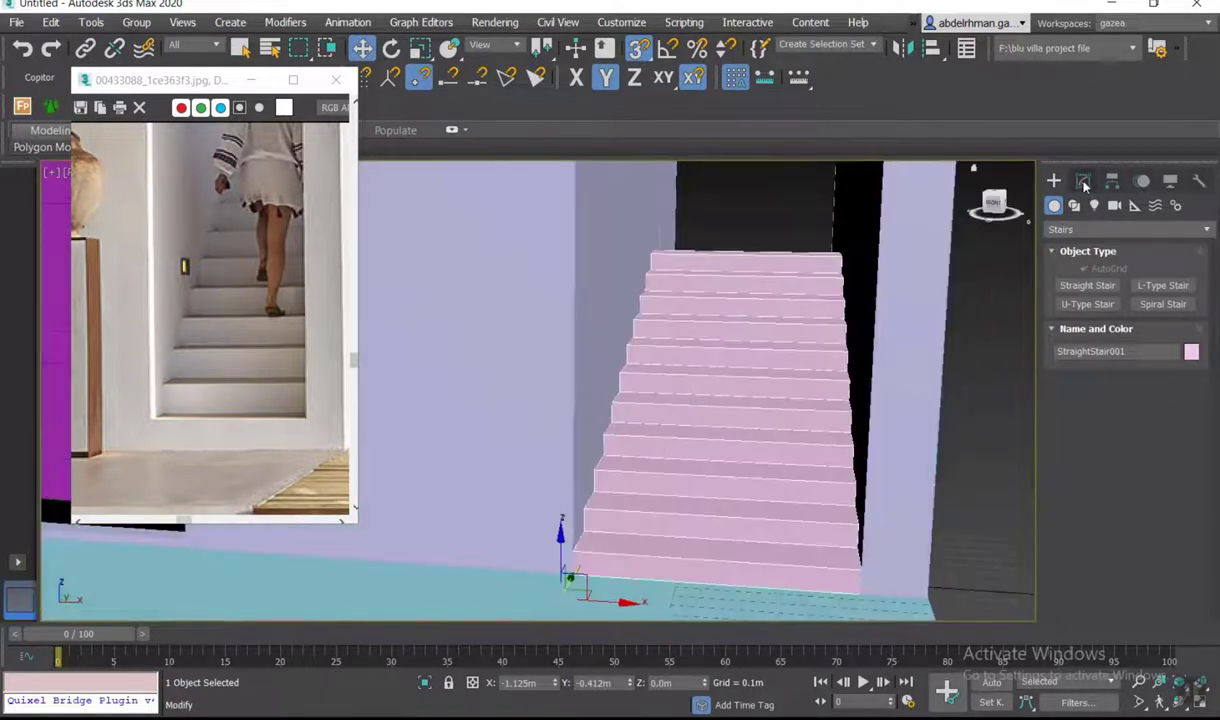
# - Pin the riser height and set the stair's overall rise to 2.0m
pyautogui.click(1083, 182)
pyautogui.moveTo(1110, 466); pyautogui.dragTo(1113, 512)
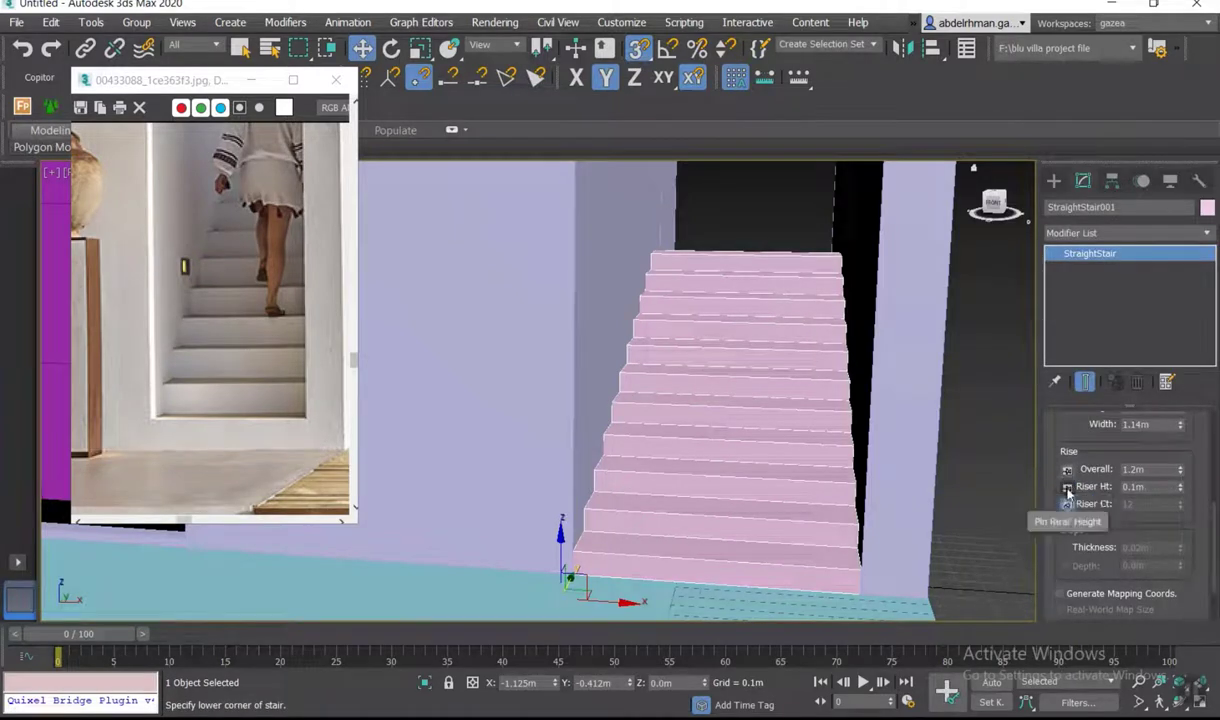
pyautogui.click(1067, 487)
pyautogui.moveTo(1155, 469); pyautogui.dragTo(1085, 481)
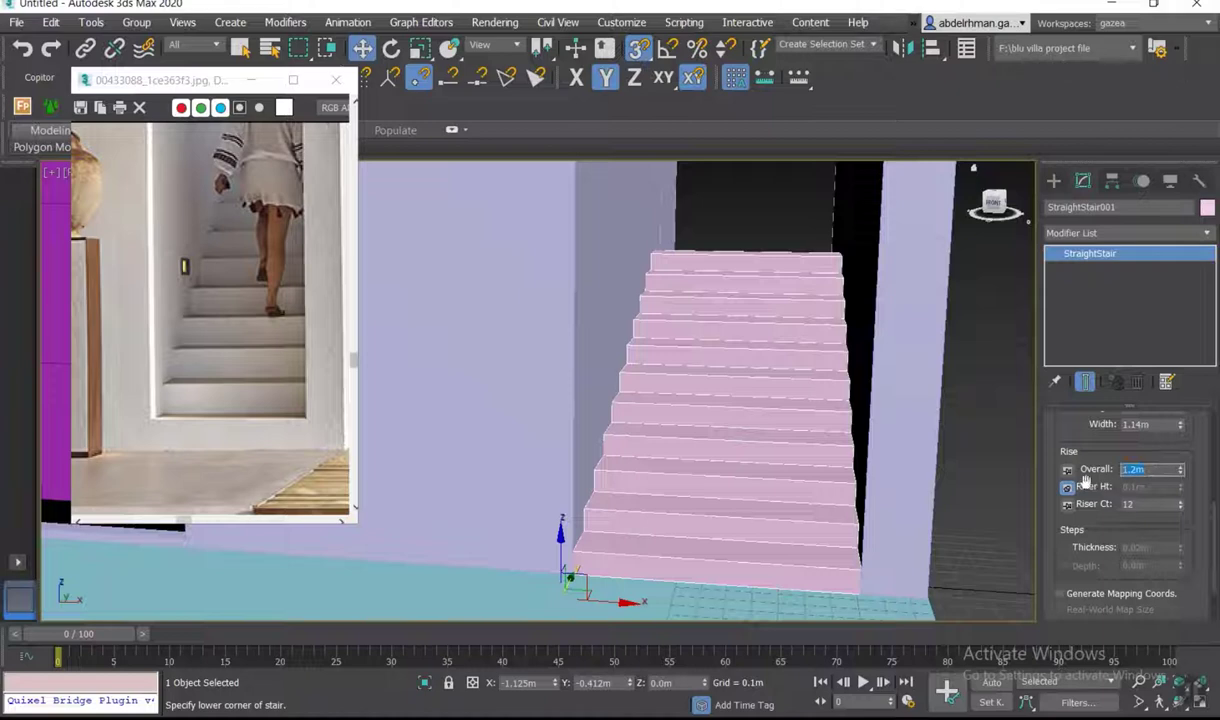
pyautogui.write('2')
pyautogui.press('Return')
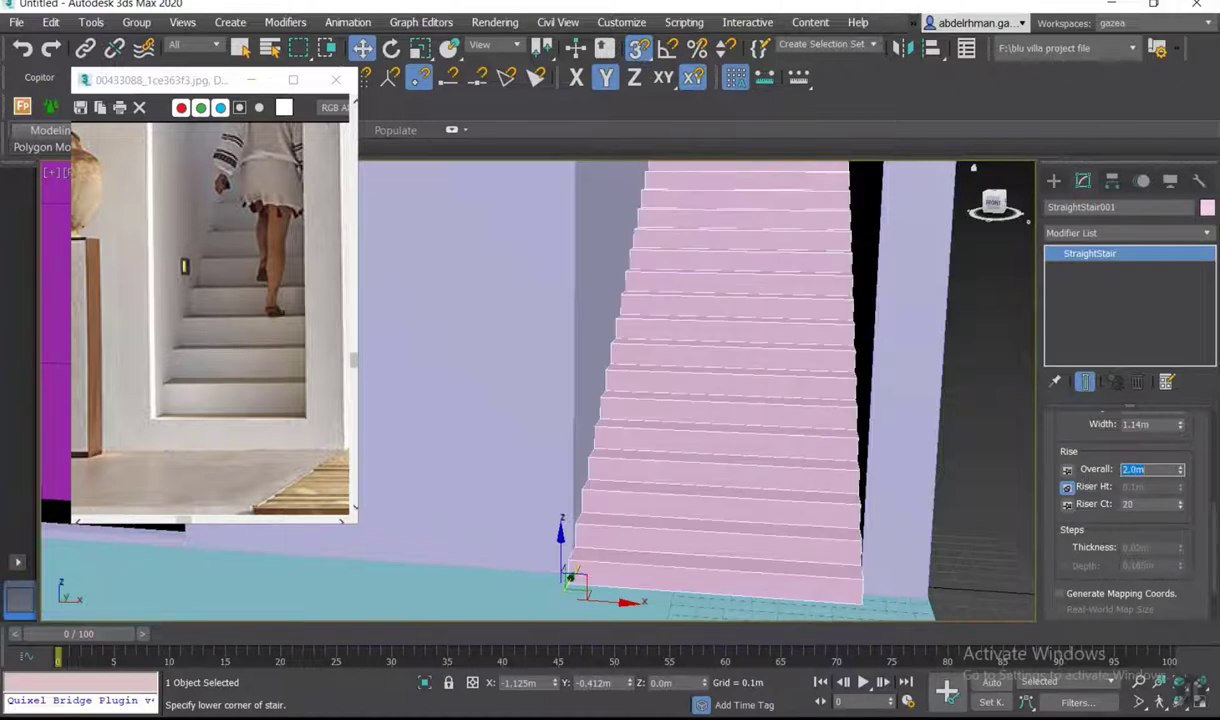
# - Pin the 2.0m overall rise and raise the riser count to 14, giving 0.143m risers
pyautogui.click(1067, 469)
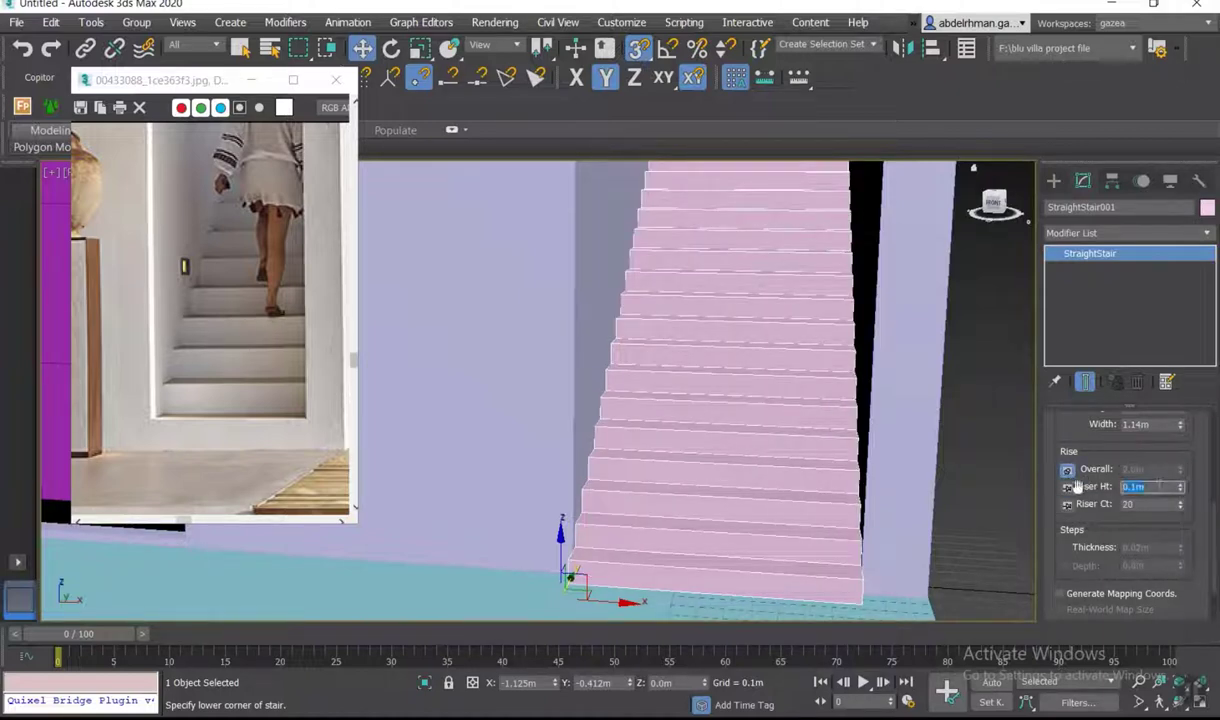
pyautogui.write('2')
pyautogui.press('Return')
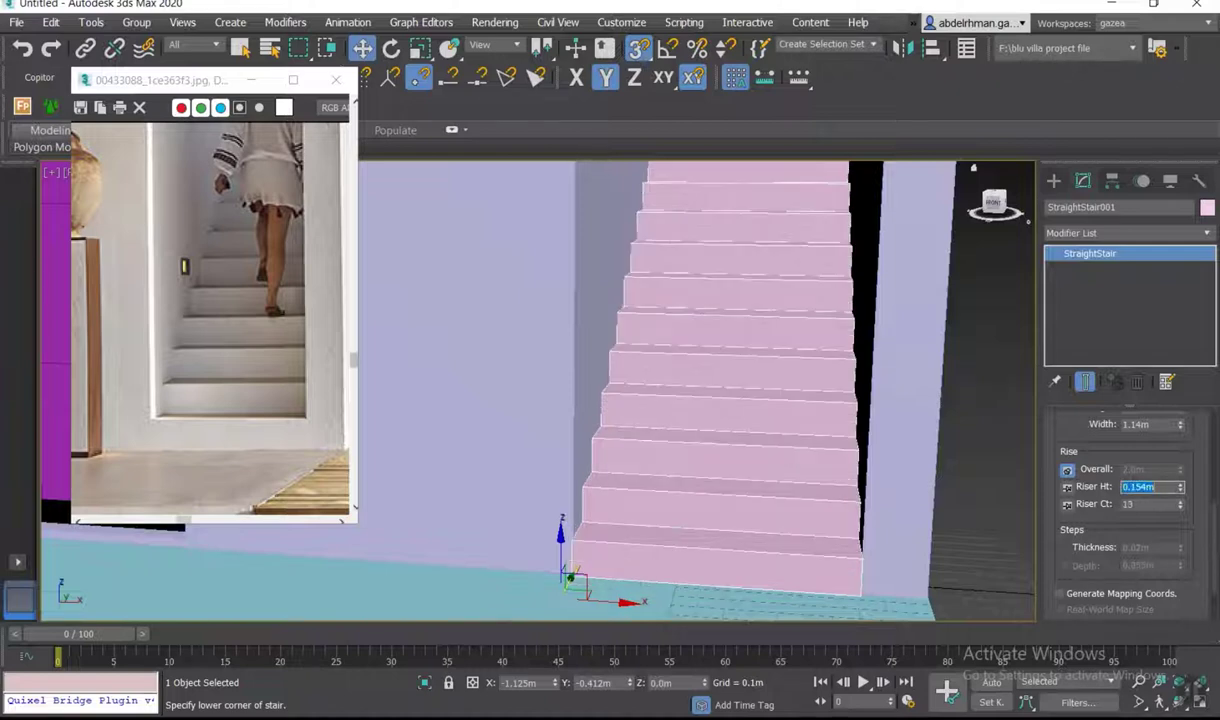
pyautogui.scroll(-3, 762, 251)
pyautogui.scroll(-3, 735, 349)
pyautogui.keyDown('alt'); pyautogui.moveTo(747, 355); pyautogui.dragTo(740, 357, button='middle'); pyautogui.keyUp('alt')
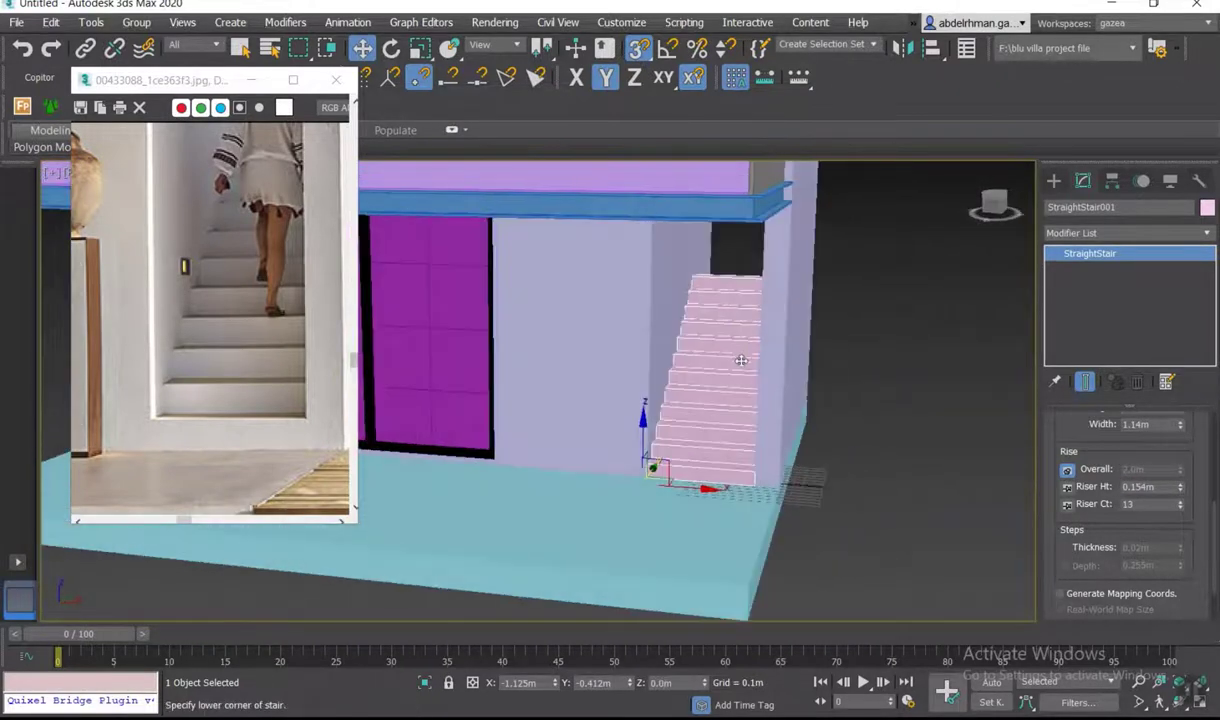
pyautogui.moveTo(213, 274)
pyautogui.mouseDown()
pyautogui.moveTo(226, 401)
pyautogui.moveTo(267, 341)
pyautogui.moveTo(217, 313)
pyautogui.mouseUp()
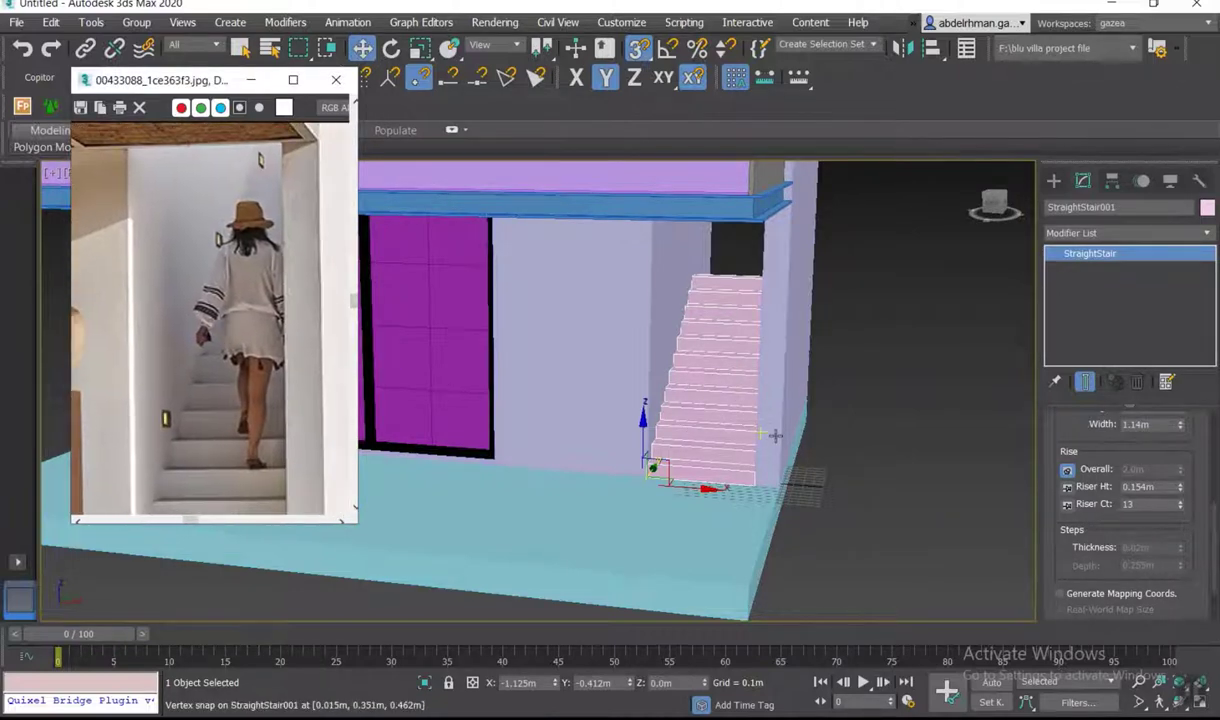
pyautogui.moveTo(1118, 561); pyautogui.dragTo(1119, 532)
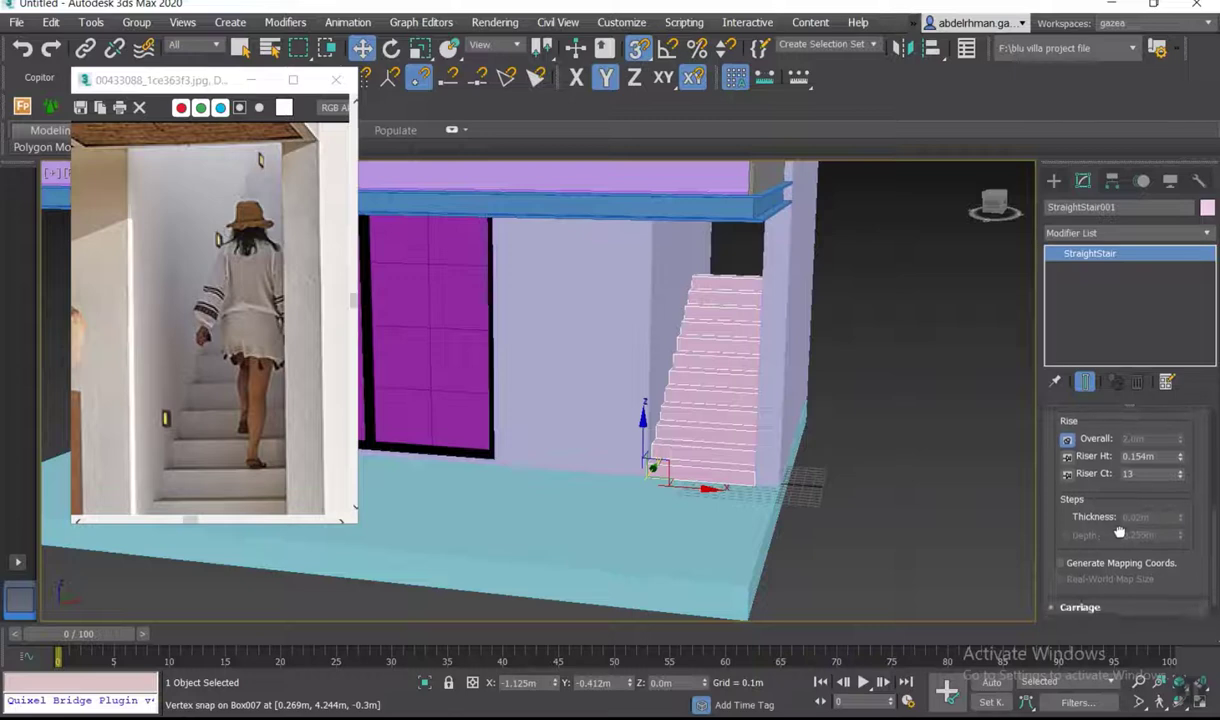
pyautogui.click(1140, 456)
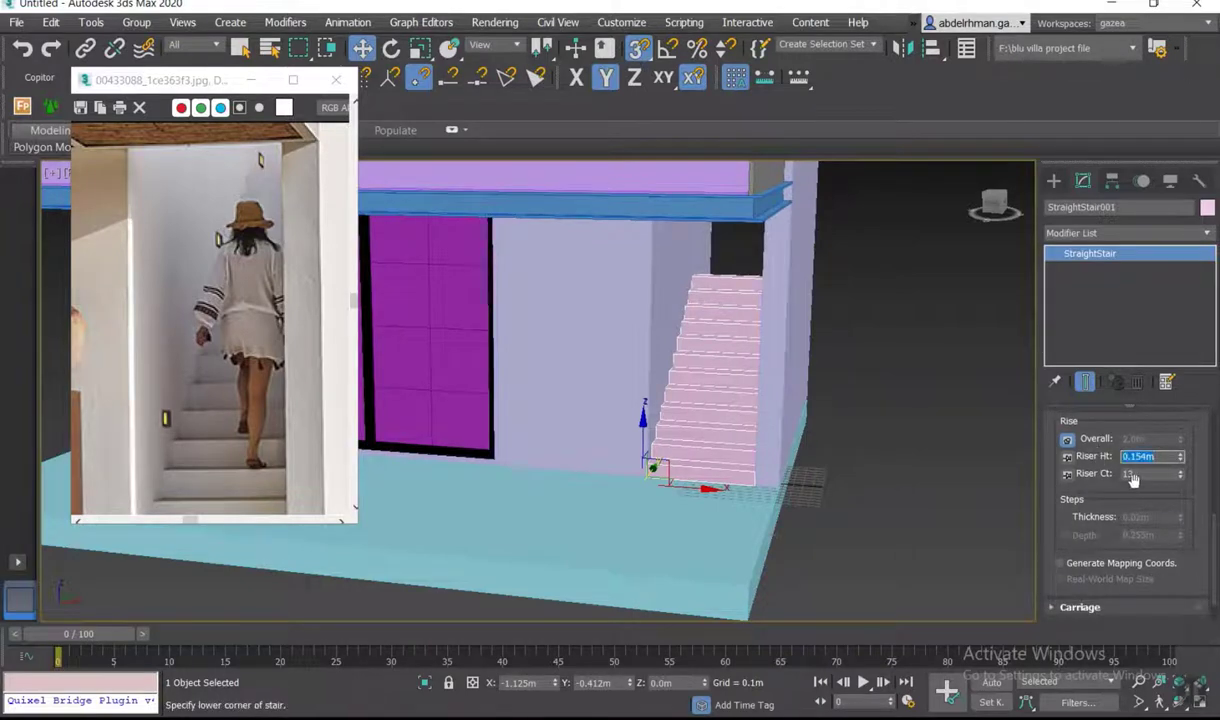
pyautogui.scroll(1, 1130, 485)
pyautogui.scroll(3, 1115, 500)
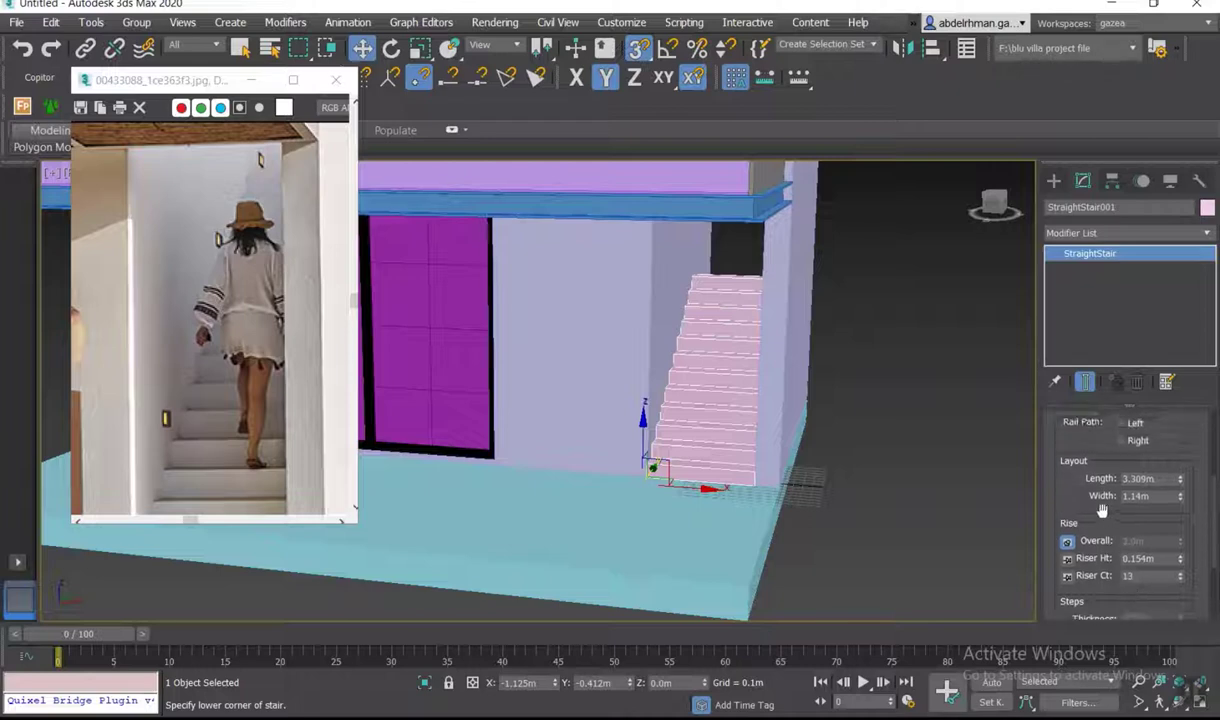
pyautogui.moveTo(1101, 511); pyautogui.dragTo(1093, 490)
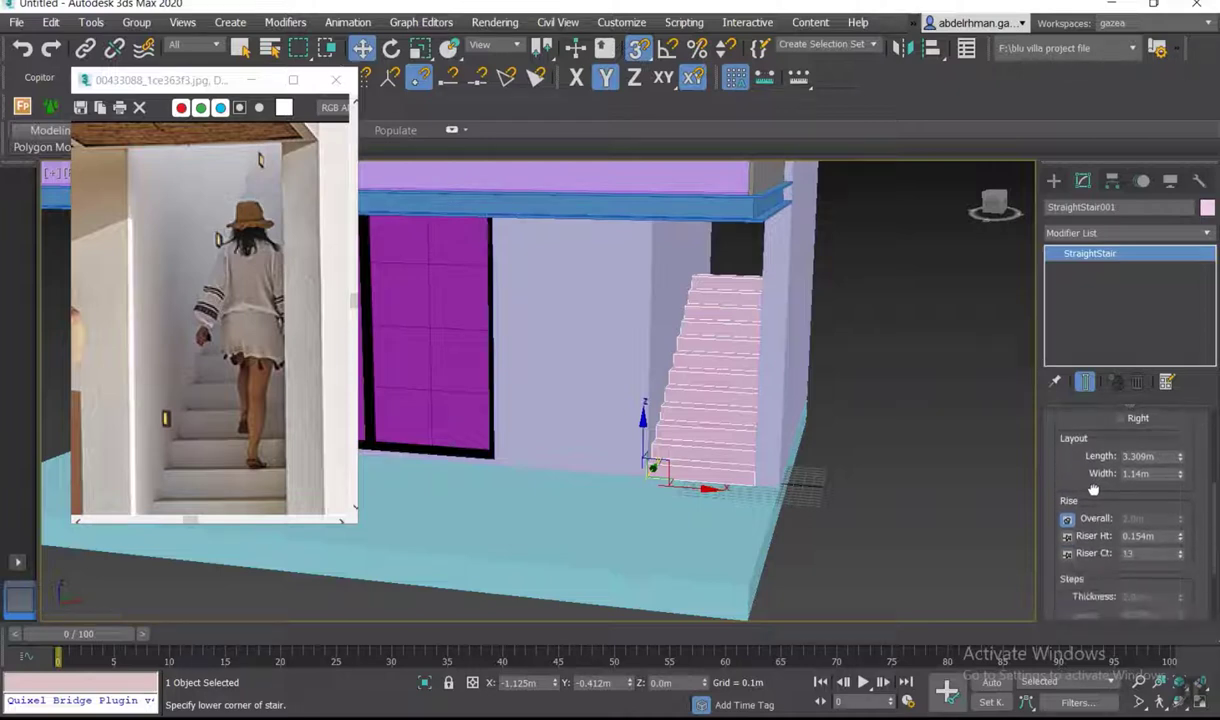
pyautogui.click(1182, 547)
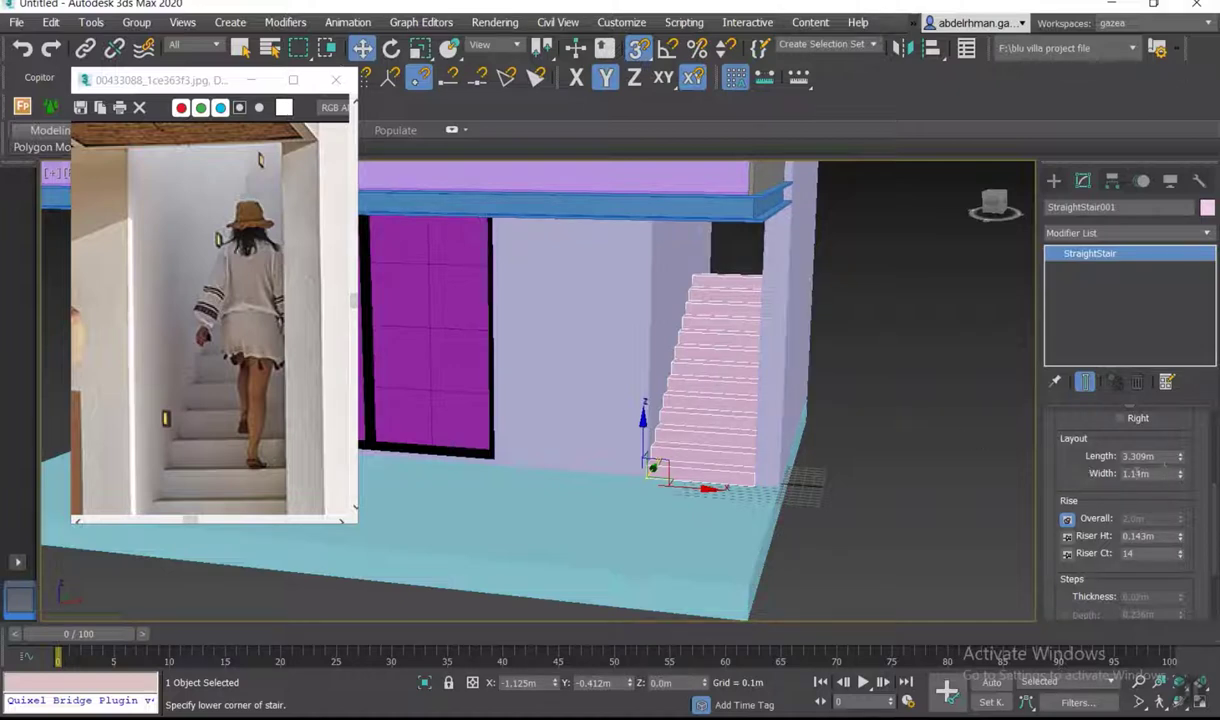
# - Shorten the stair run to a length of 3.867m
pyautogui.moveTo(1090, 463)
pyautogui.mouseDown()
pyautogui.moveTo(1090, 555)
pyautogui.moveTo(1056, 302)
pyautogui.mouseUp()
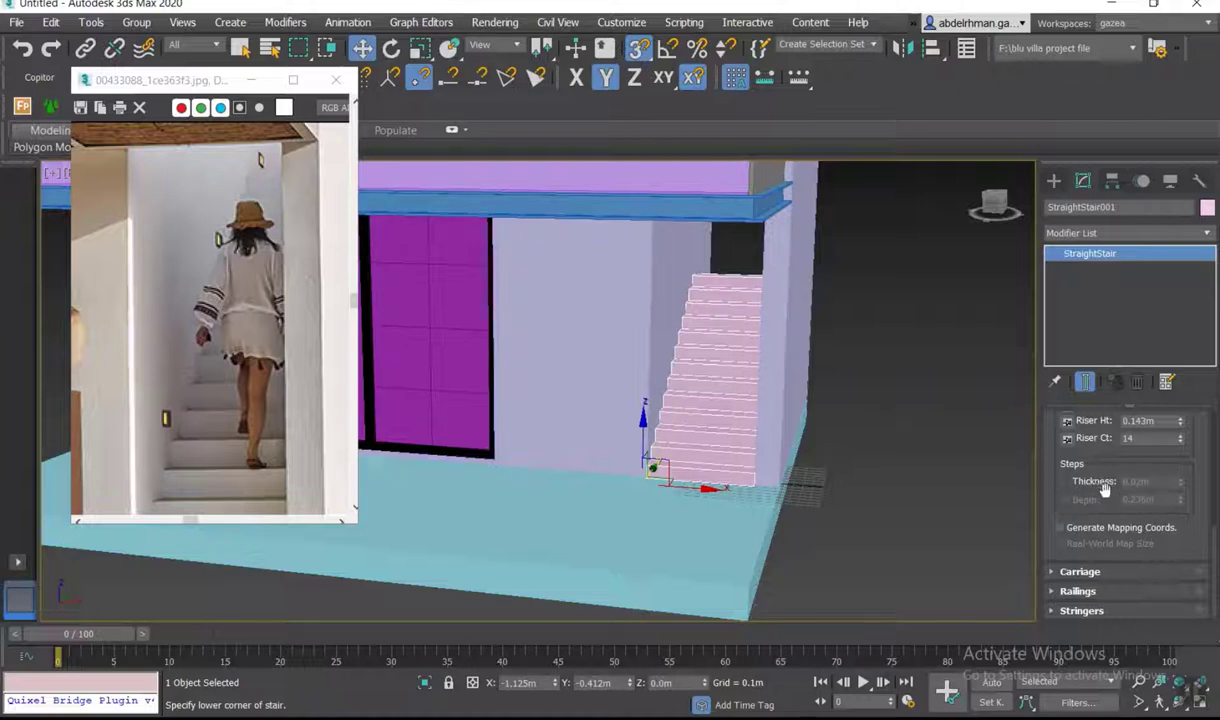
pyautogui.scroll(1, 1055, 468)
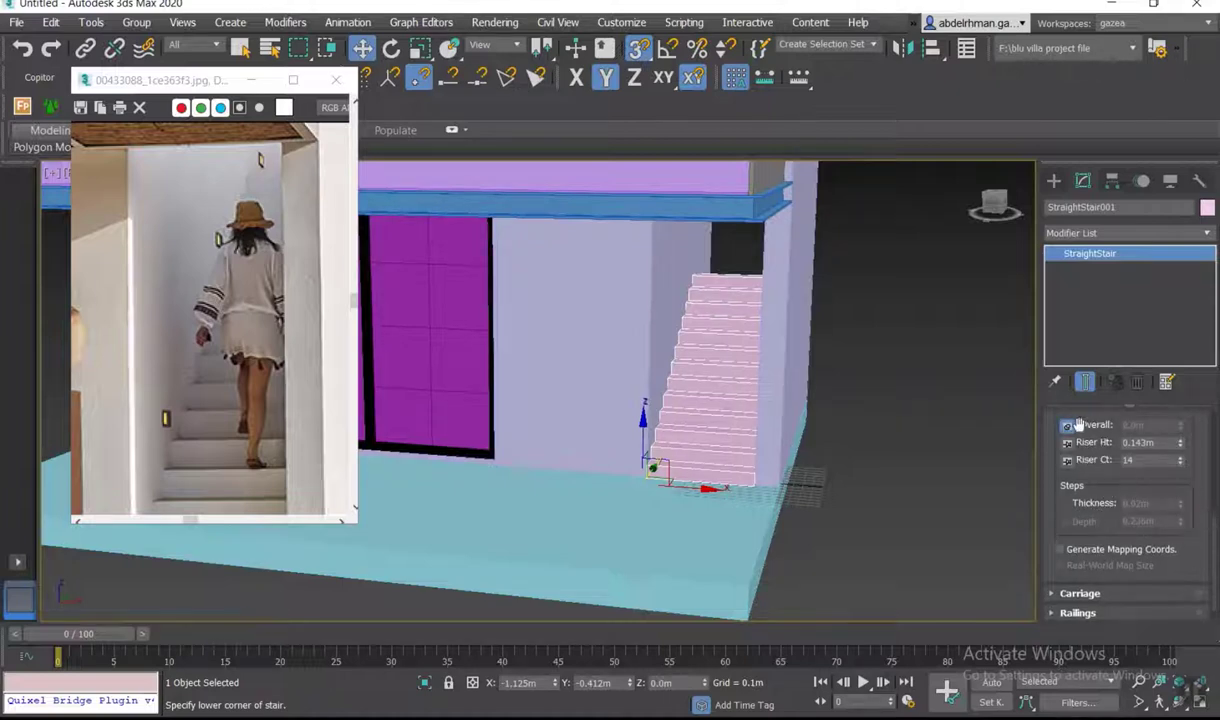
pyautogui.scroll(3, 1110, 470)
pyautogui.scroll(3, 1140, 505)
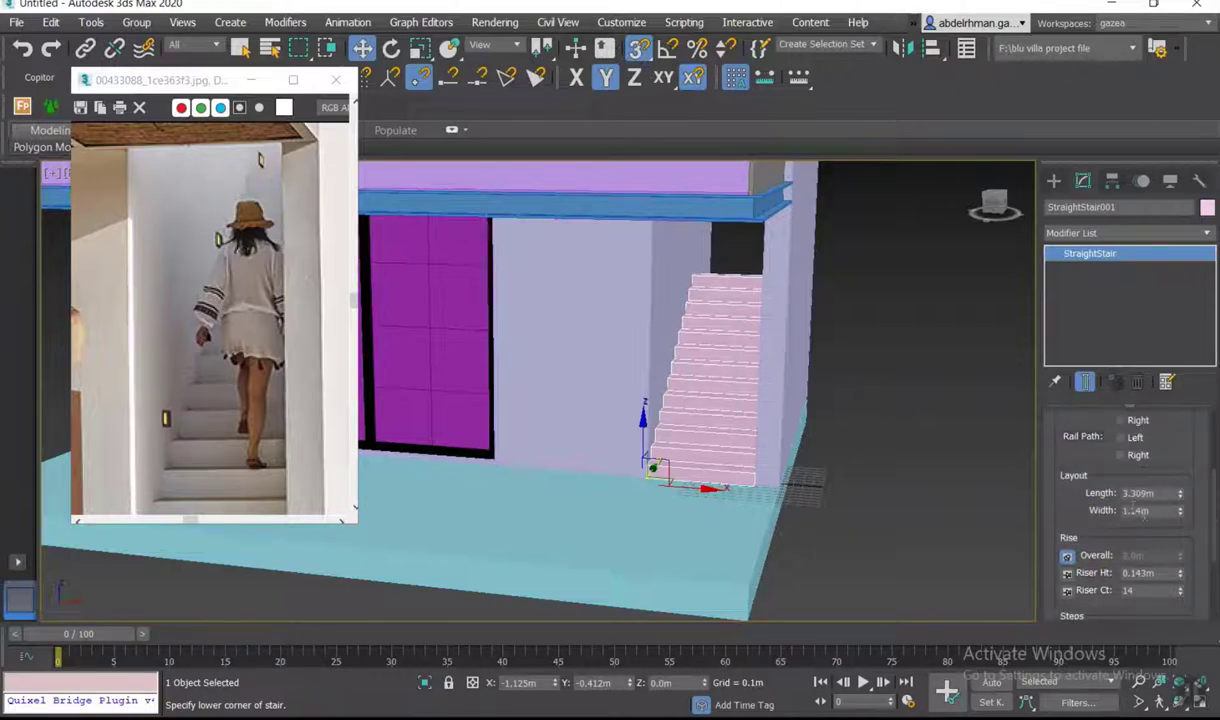
pyautogui.scroll(2, 1076, 507)
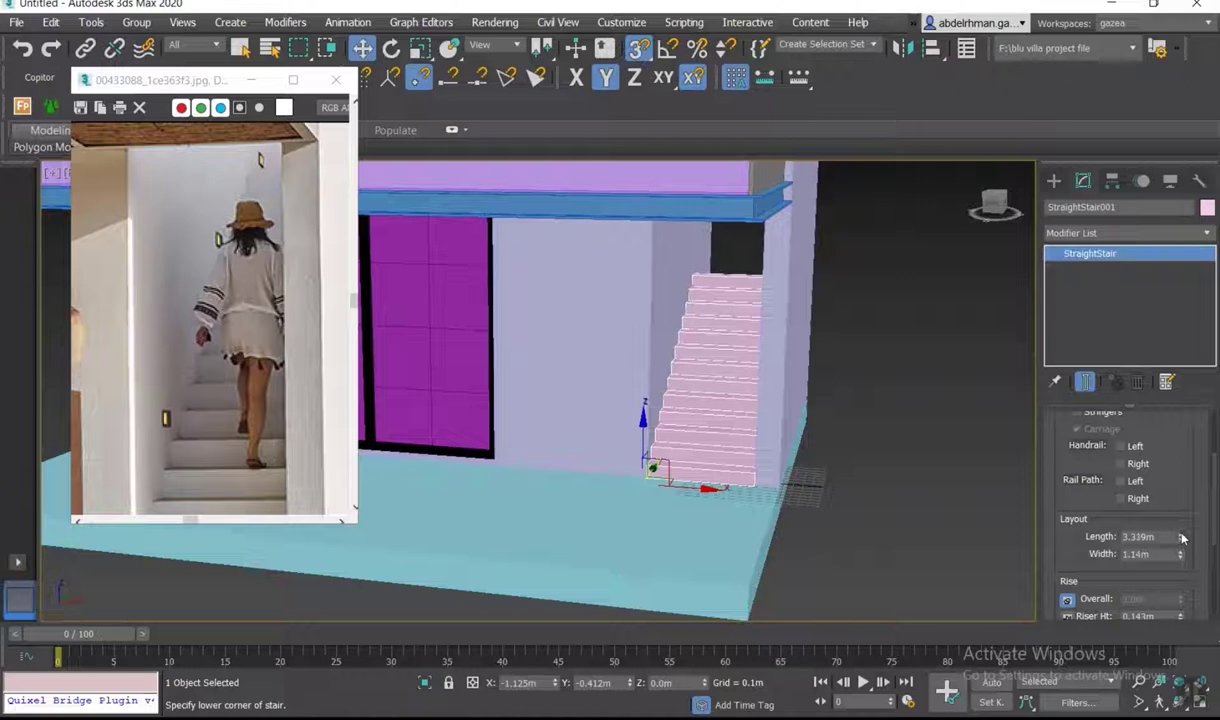
pyautogui.moveTo(1183, 538); pyautogui.dragTo(1183, 480)
pyautogui.scroll(-3, 1051, 440)
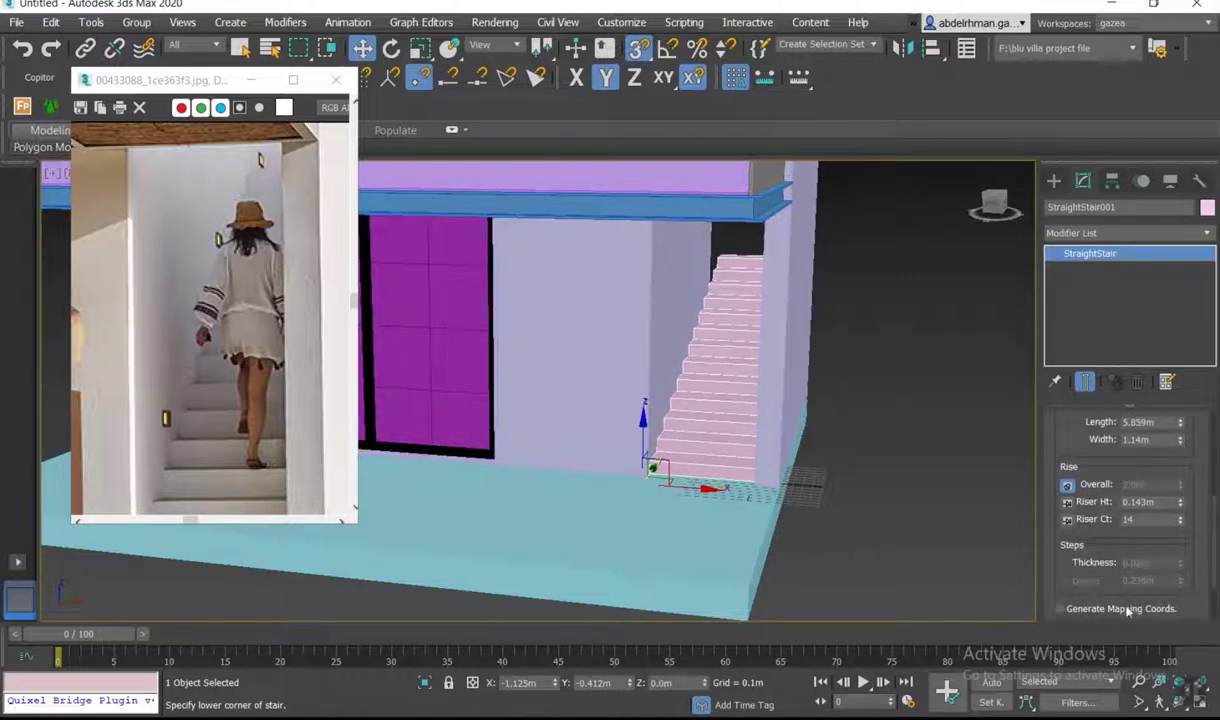
pyautogui.scroll(2, 1100, 480)
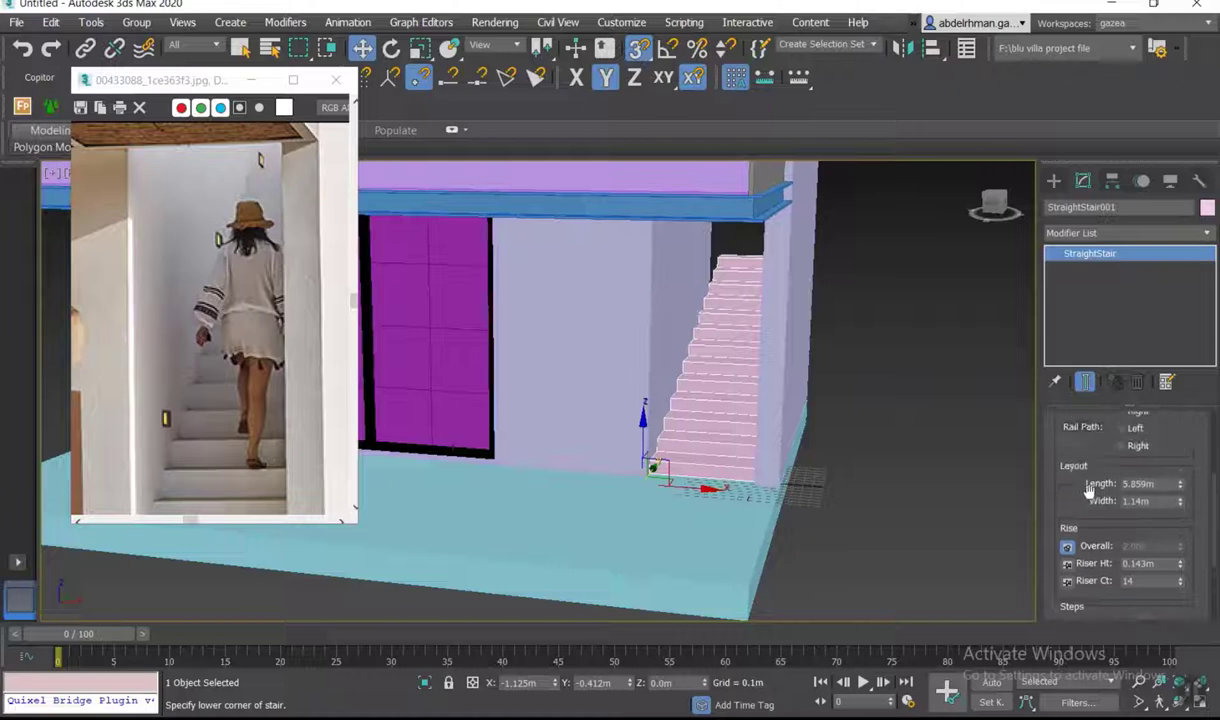
pyautogui.moveTo(1180, 483); pyautogui.dragTo(1180, 540)
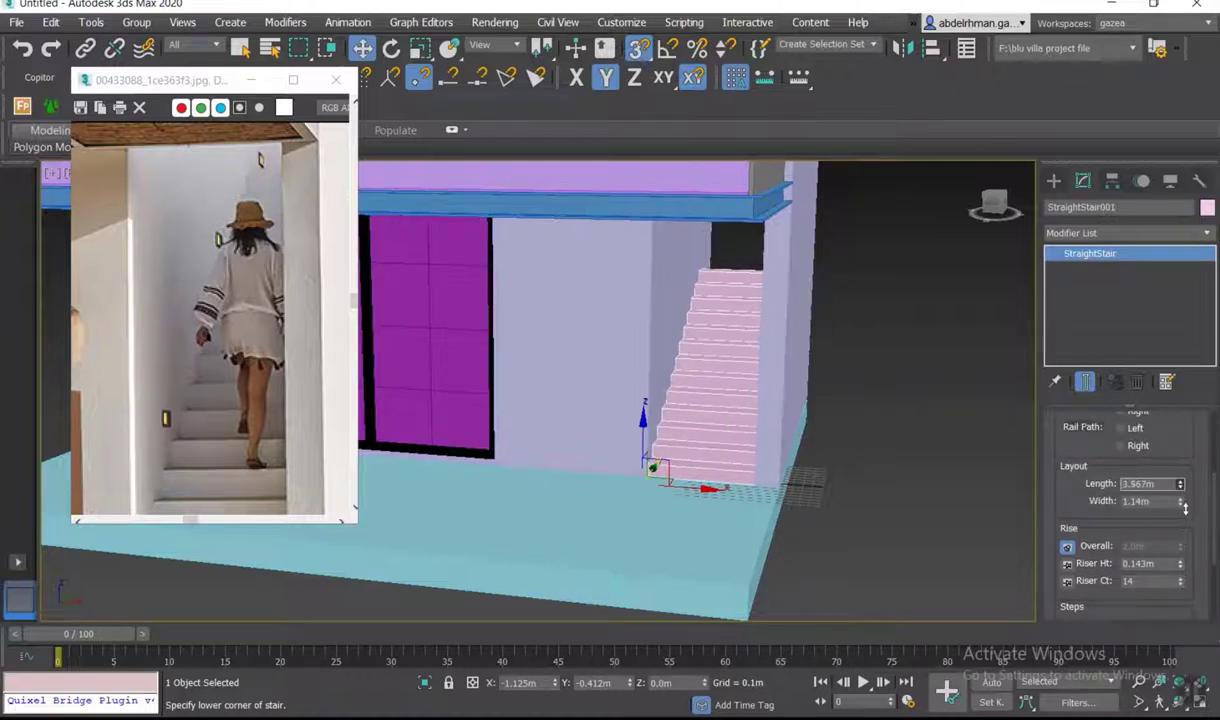
pyautogui.keyDown('alt'); pyautogui.moveTo(845, 431); pyautogui.dragTo(727, 357, button='middle'); pyautogui.keyUp('alt')
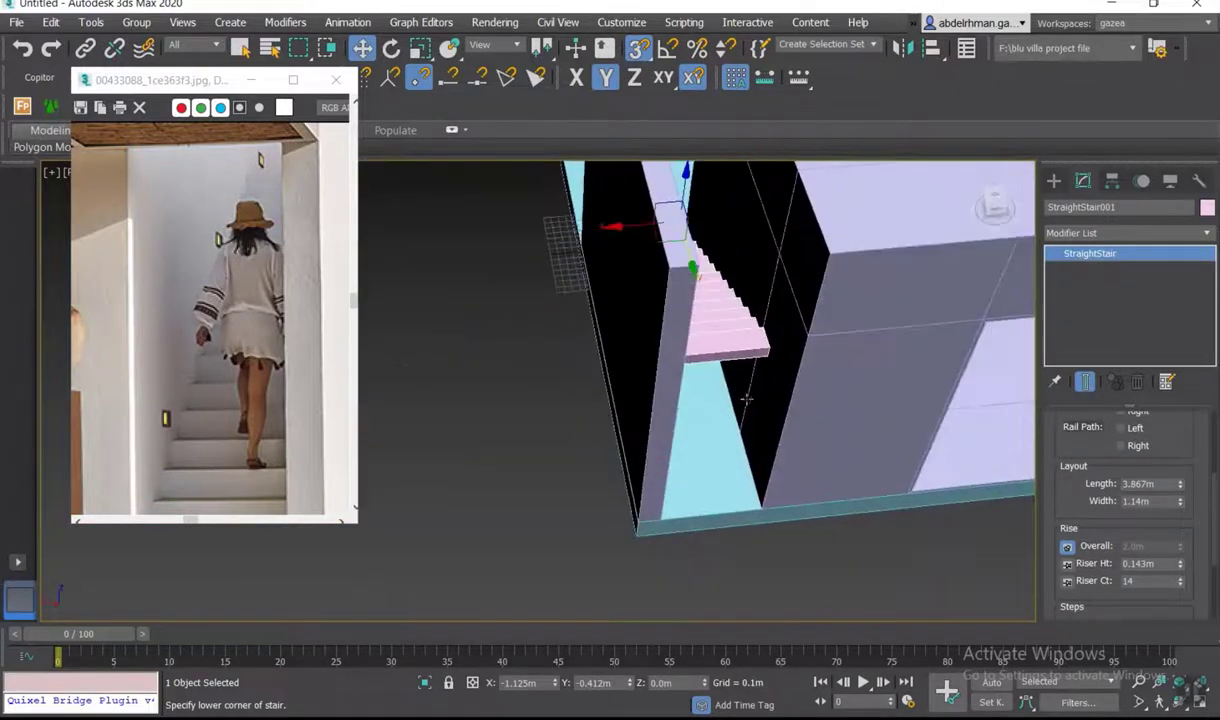
# - Add an Edit Poly modifier to StraightStair001
pyautogui.click(1060, 232)
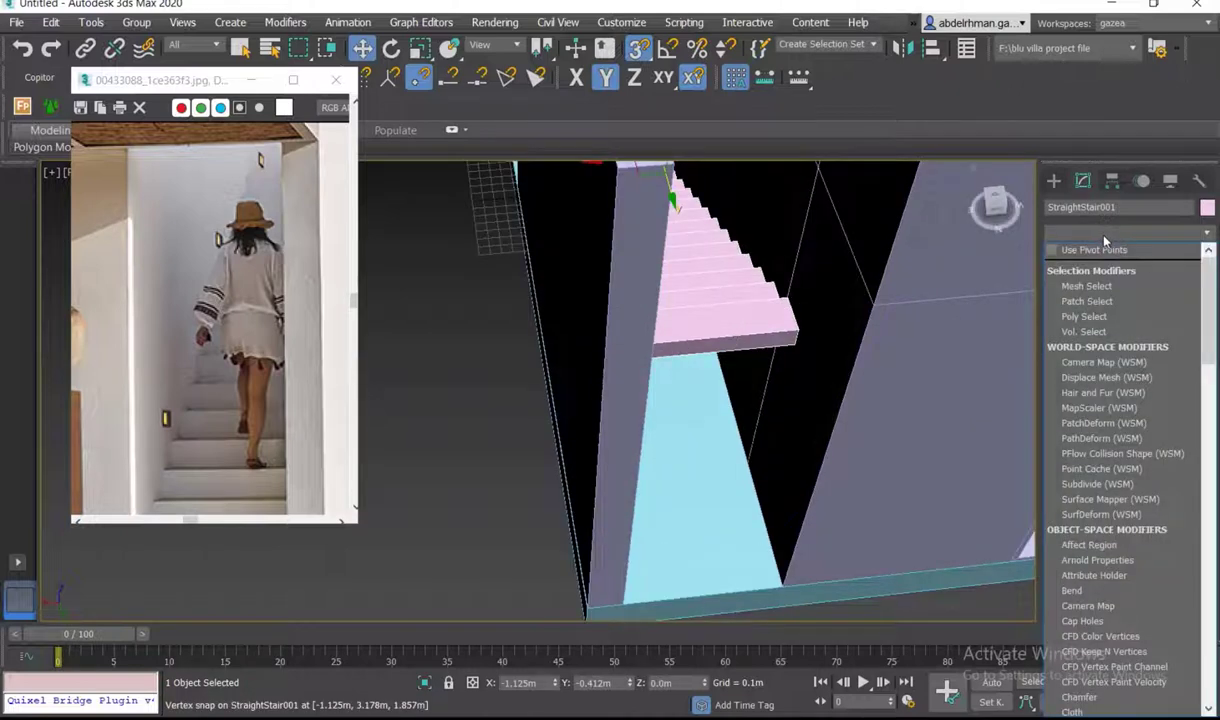
pyautogui.press('e')
pyautogui.click(1080, 295)
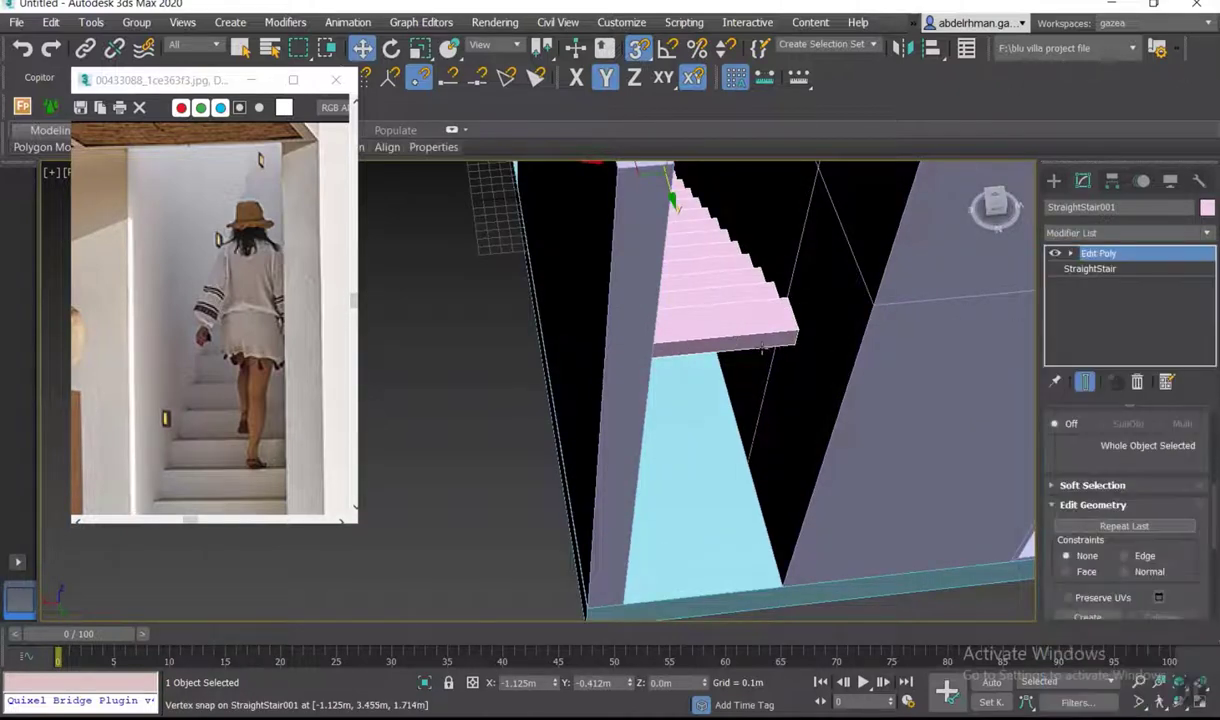
# - Move the stair's end polygon down to the lower level, then return to object level
pyautogui.press('4')
pyautogui.click(728, 355)
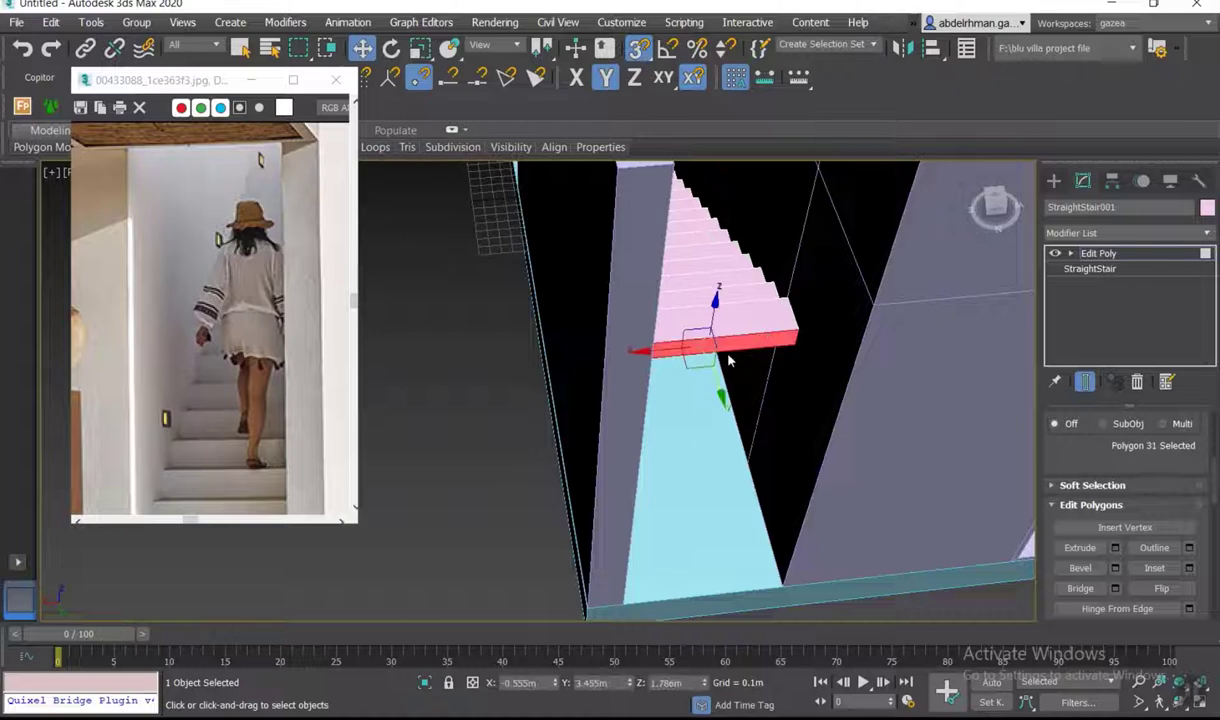
pyautogui.moveTo(718, 370); pyautogui.dragTo(620, 597)
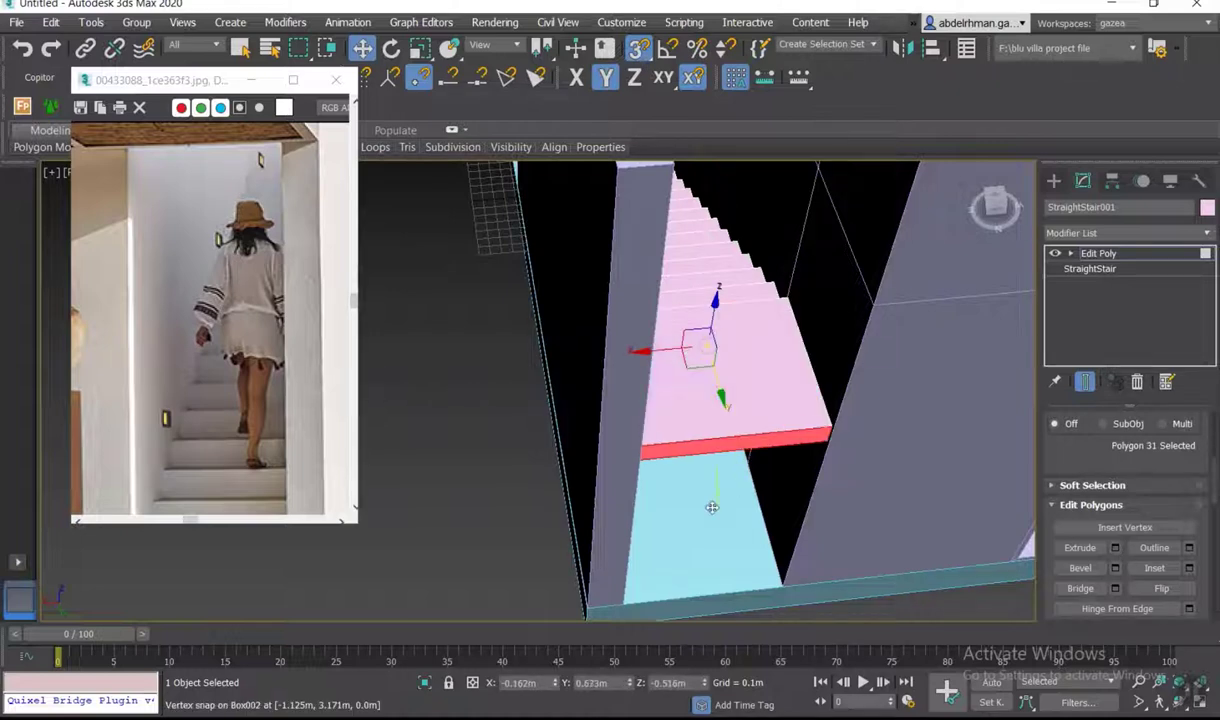
pyautogui.moveTo(620, 597)
pyautogui.keyDown('alt'); pyautogui.mouseDown(button='middle')
pyautogui.moveTo(892, 460)
pyautogui.moveTo(731, 413)
pyautogui.moveTo(629, 403)
pyautogui.mouseUp(button='middle'); pyautogui.keyUp('alt')
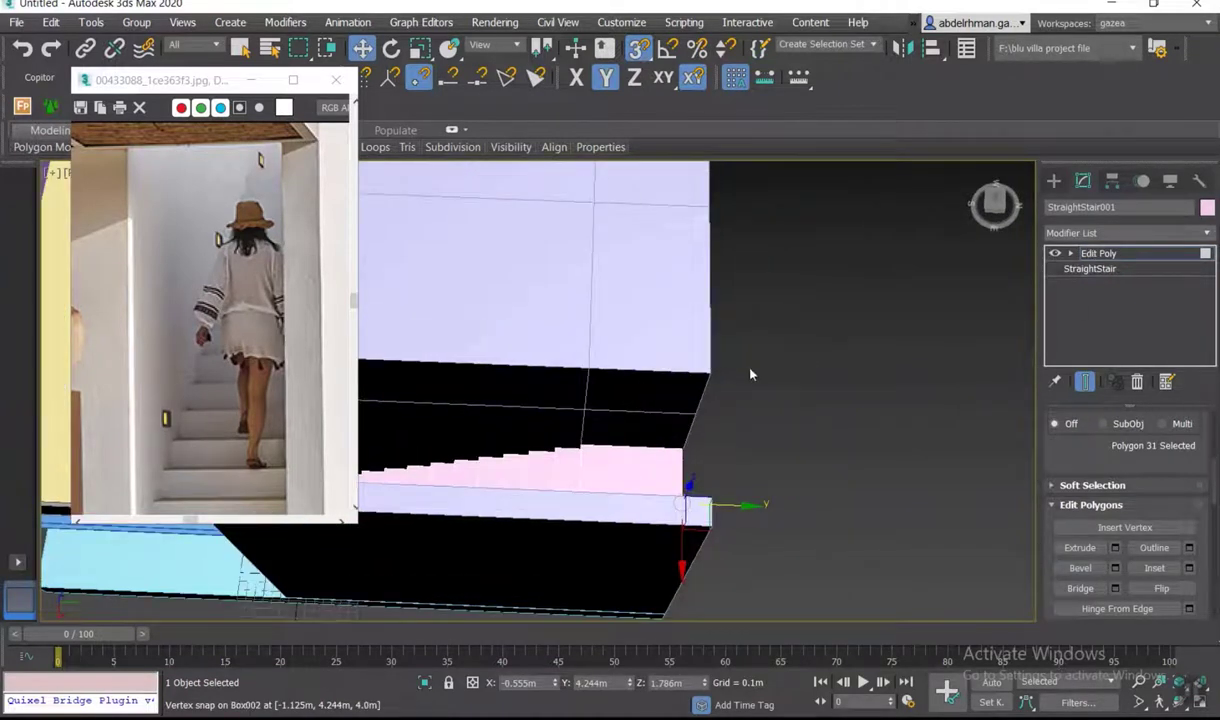
pyautogui.keyDown('alt'); pyautogui.moveTo(751, 374); pyautogui.dragTo(719, 366, button='middle'); pyautogui.keyUp('alt')
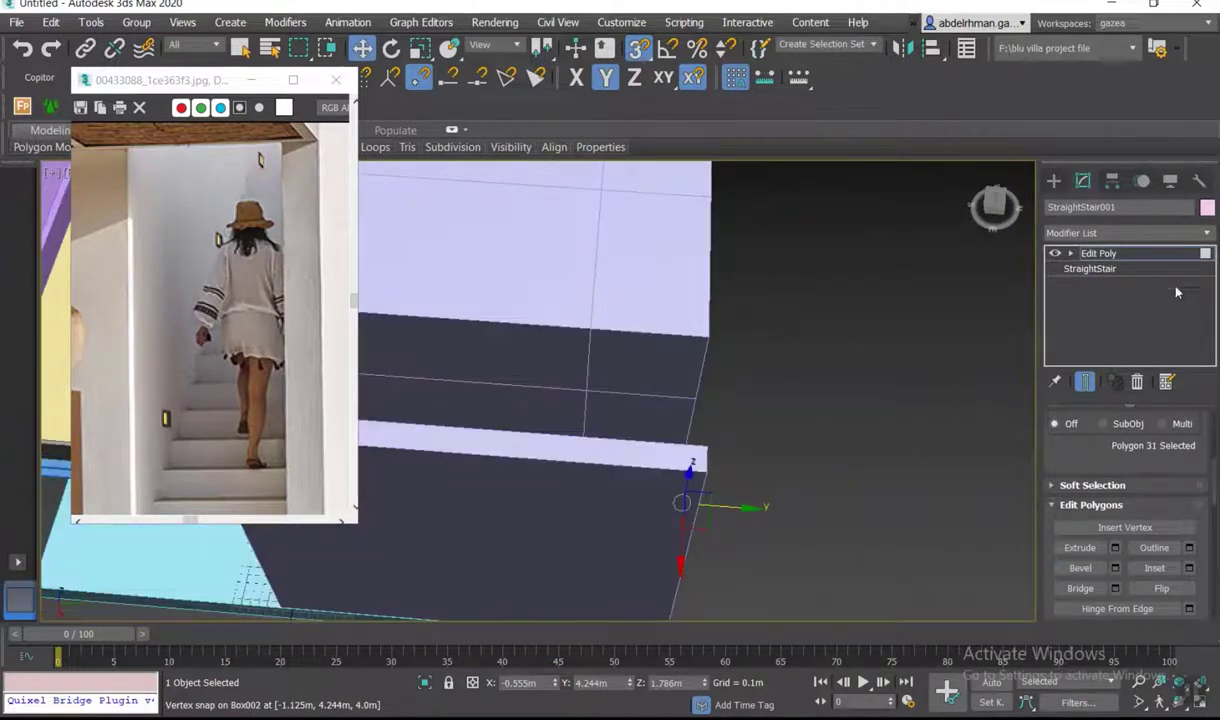
pyautogui.click(1107, 258)
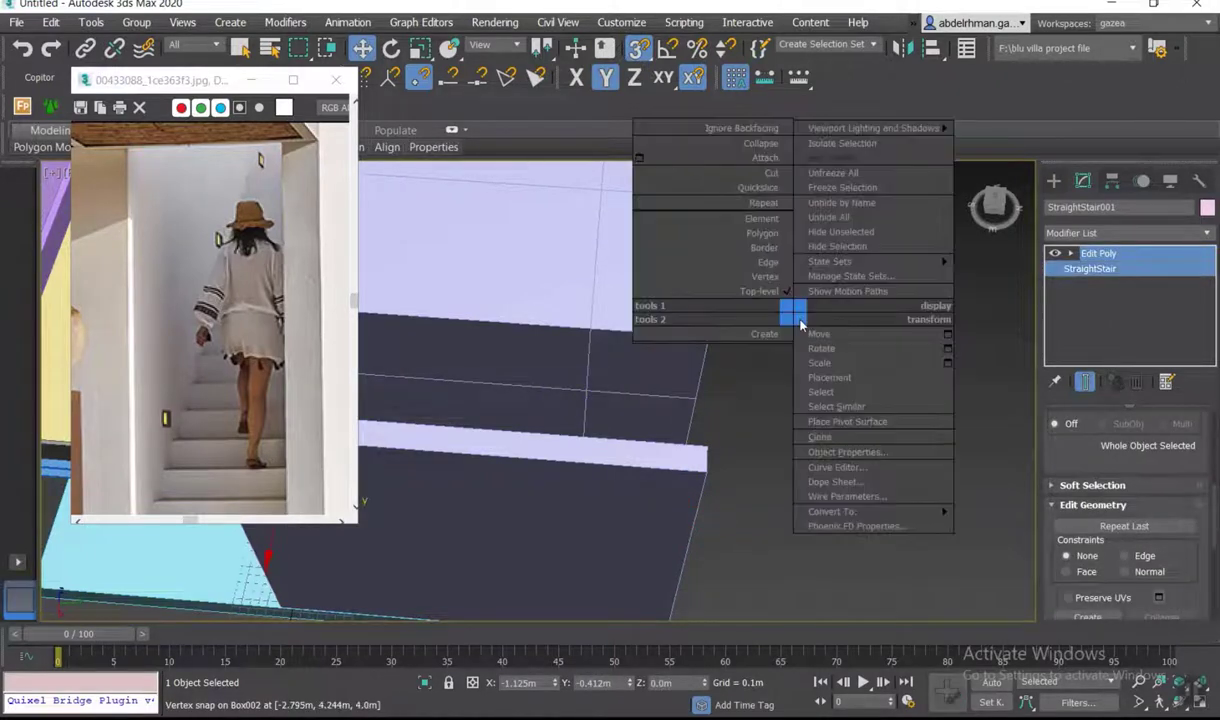
# - Move the reference photo window down-left, out of the viewport's way
pyautogui.rightClick(792, 313)
pyautogui.click(1066, 258)
pyautogui.press('4')
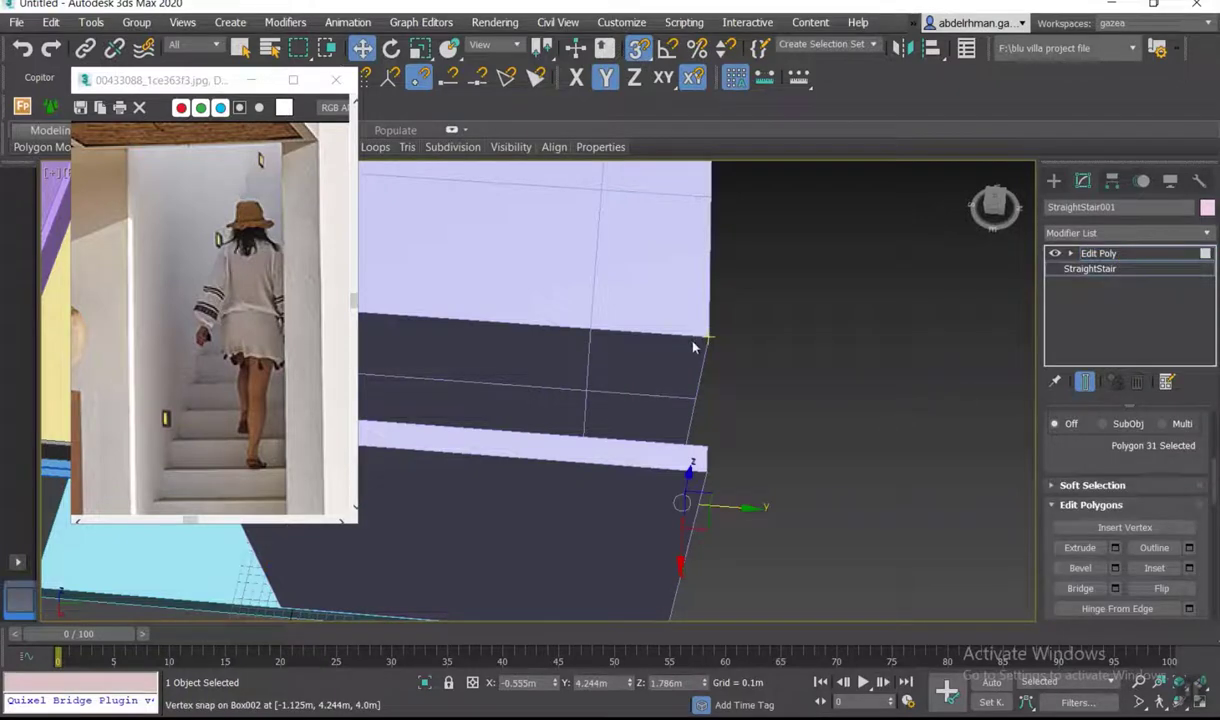
pyautogui.press('2')
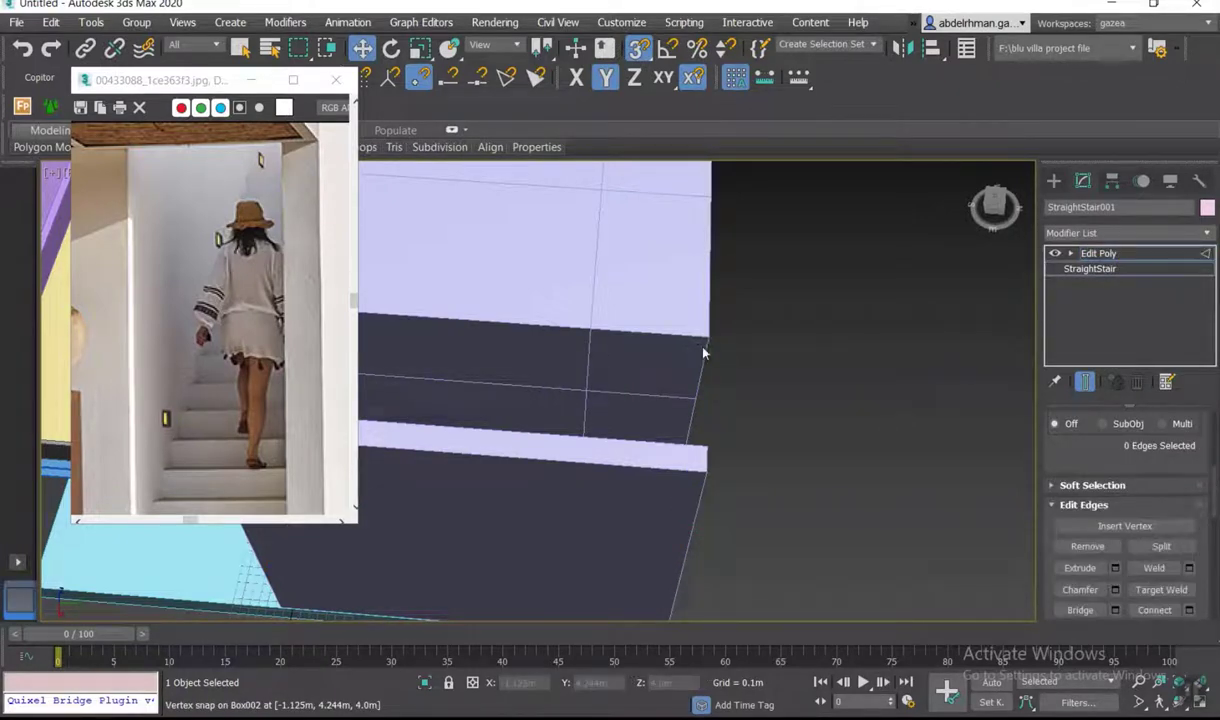
pyautogui.moveTo(181, 80); pyautogui.dragTo(123, 110)
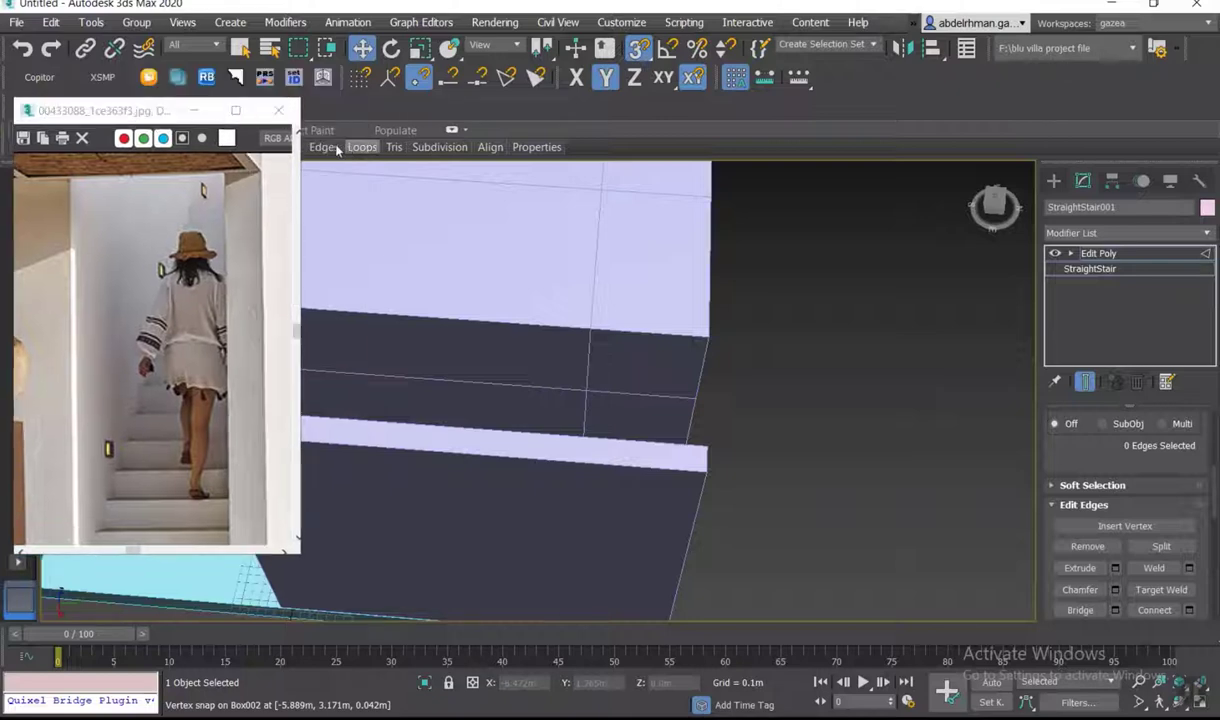
pyautogui.moveTo(323, 147)
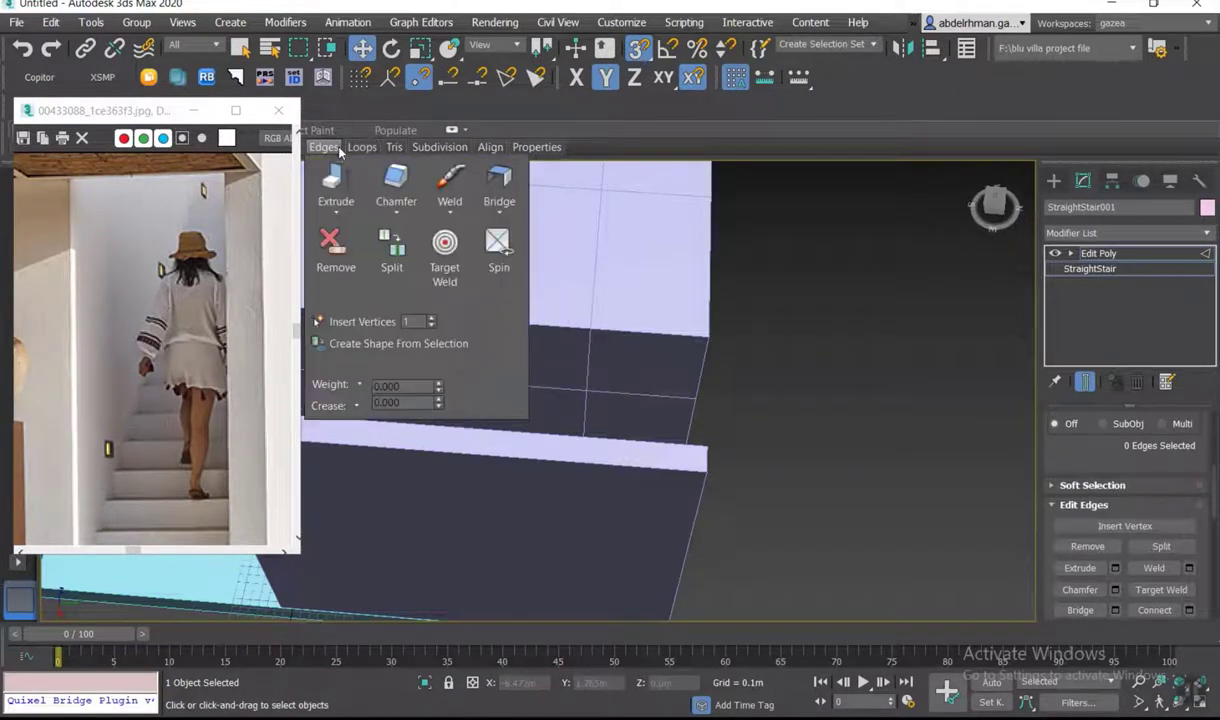
pyautogui.moveTo(160, 112); pyautogui.dragTo(147, 249)
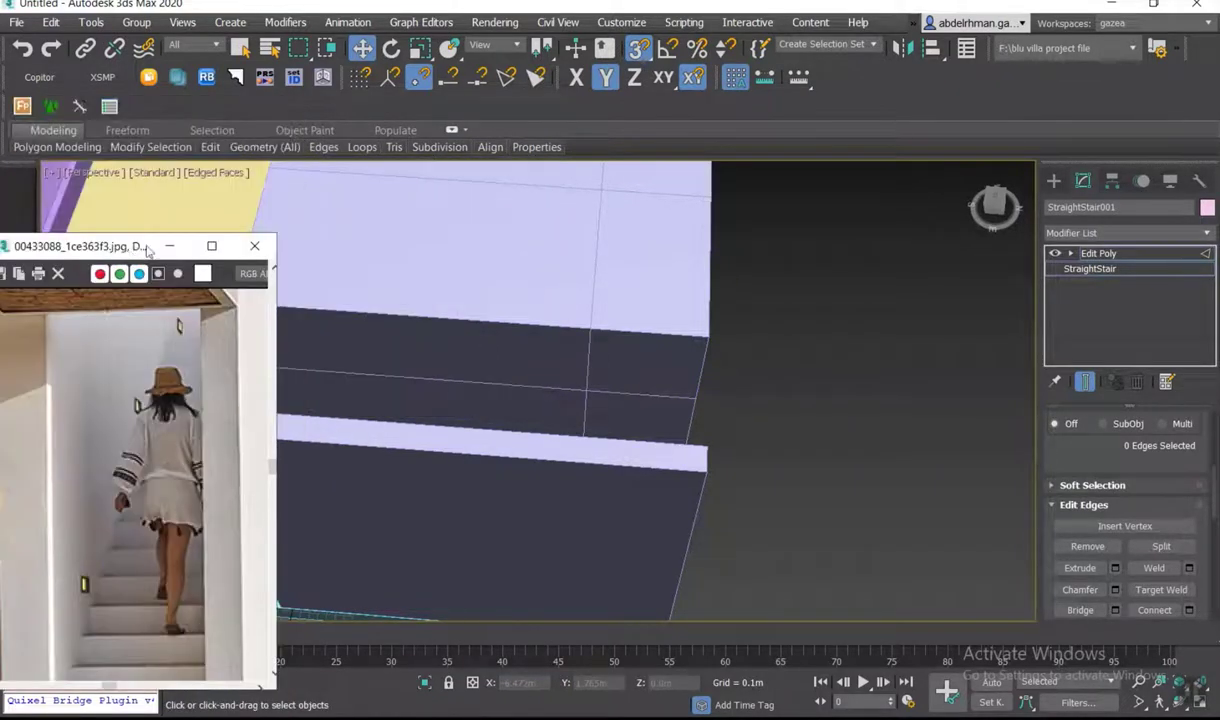
pyautogui.moveTo(210, 147)
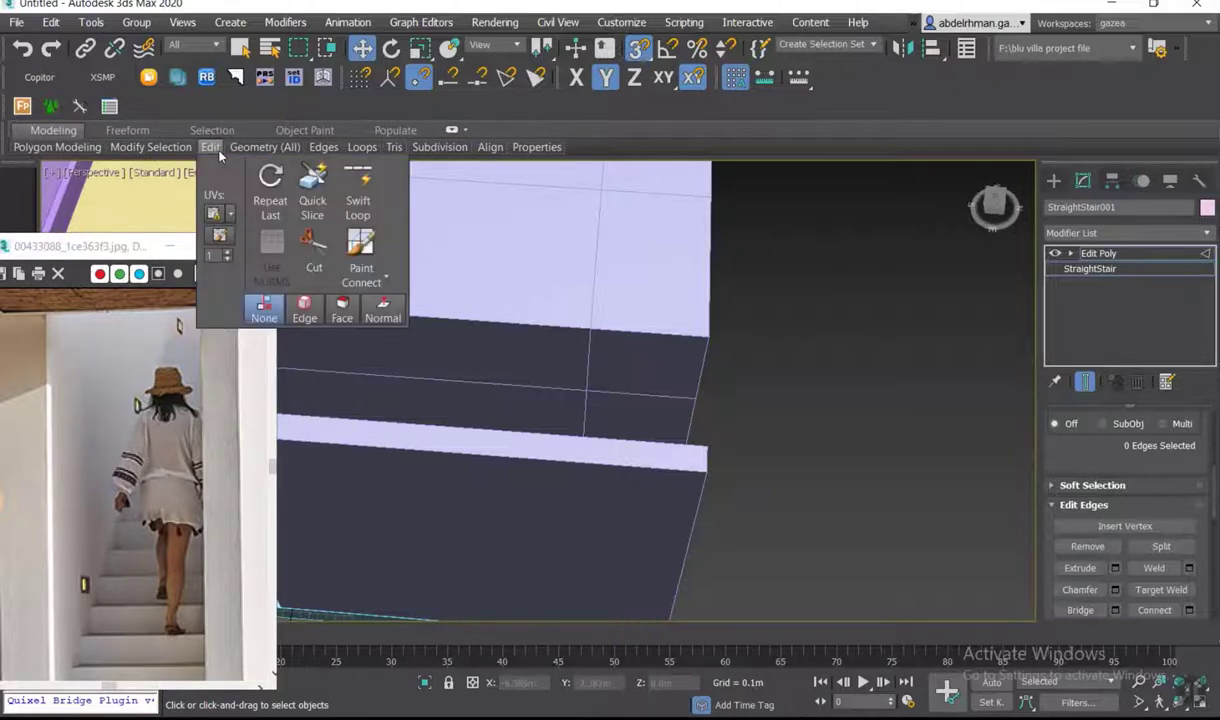
pyautogui.click(358, 186)
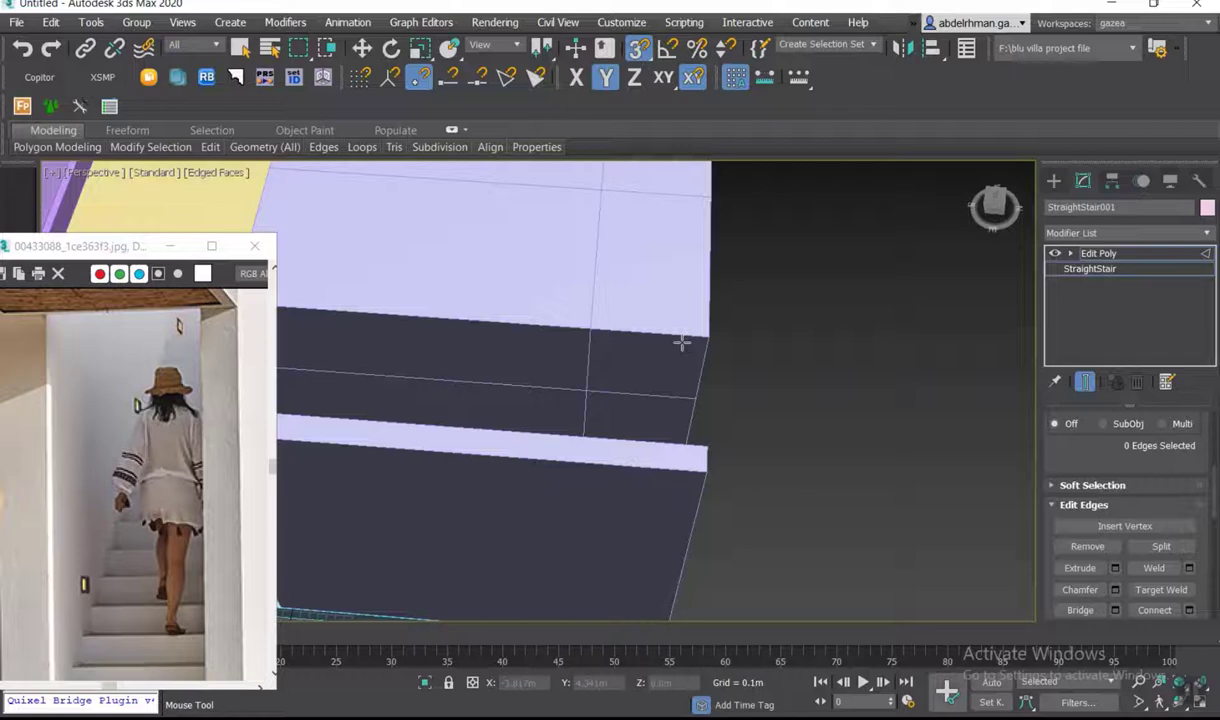
pyautogui.press('w')
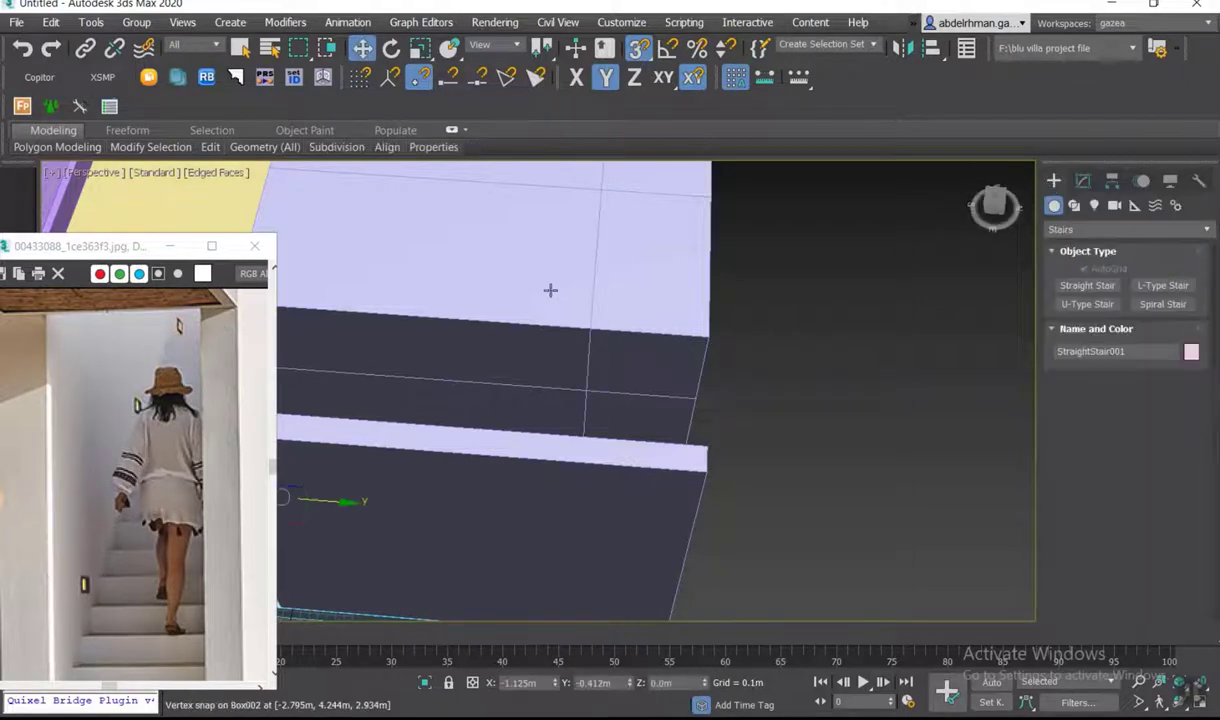
# - Select the wall box Box002, turn snapping off, and enter Edge editing
pyautogui.click(552, 289)
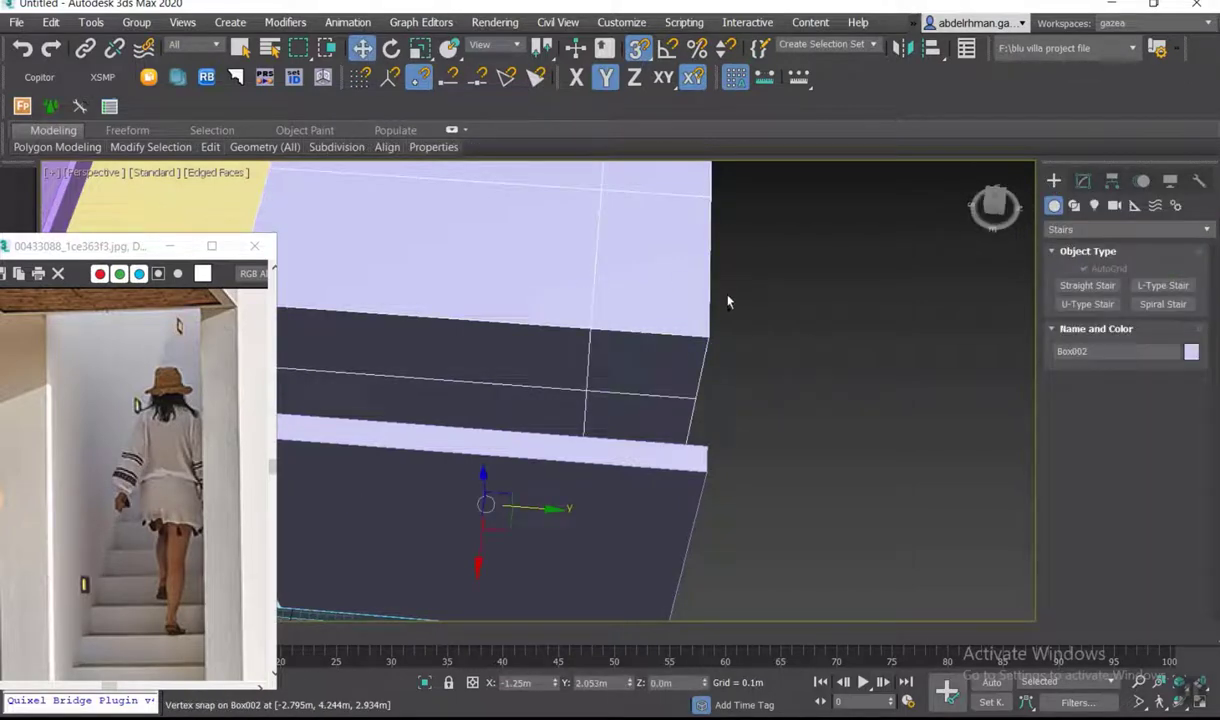
pyautogui.scroll(2, 681, 340)
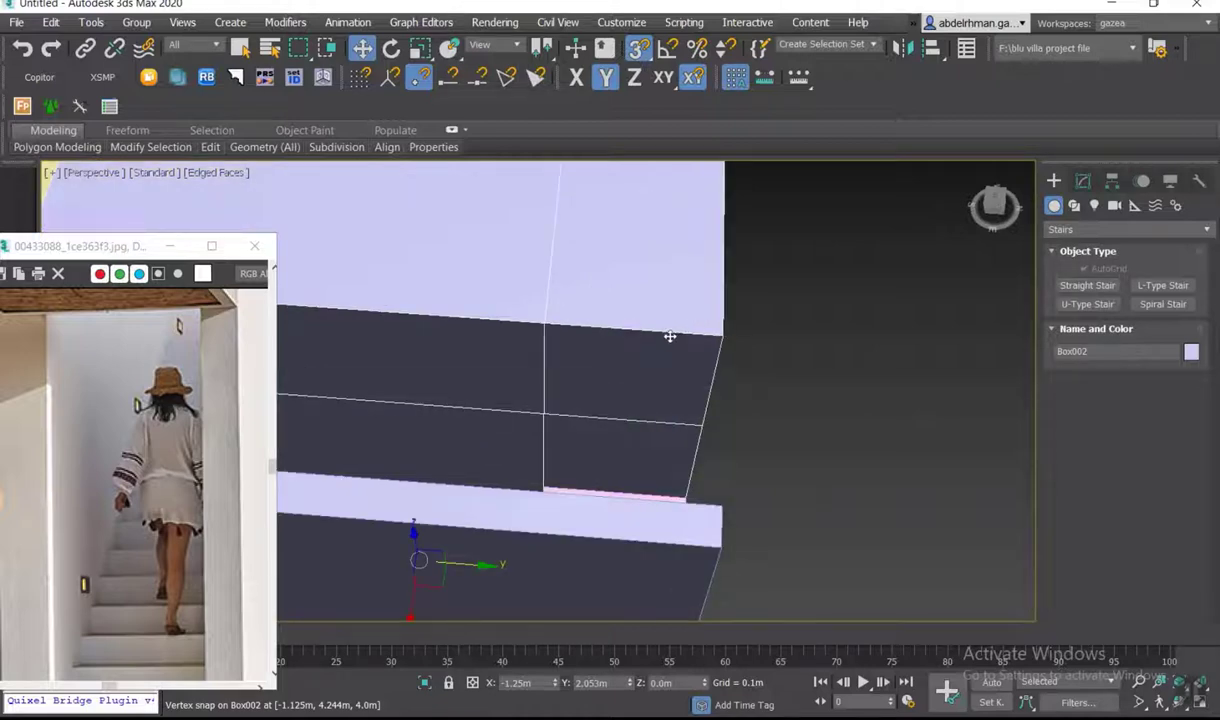
pyautogui.press('s')
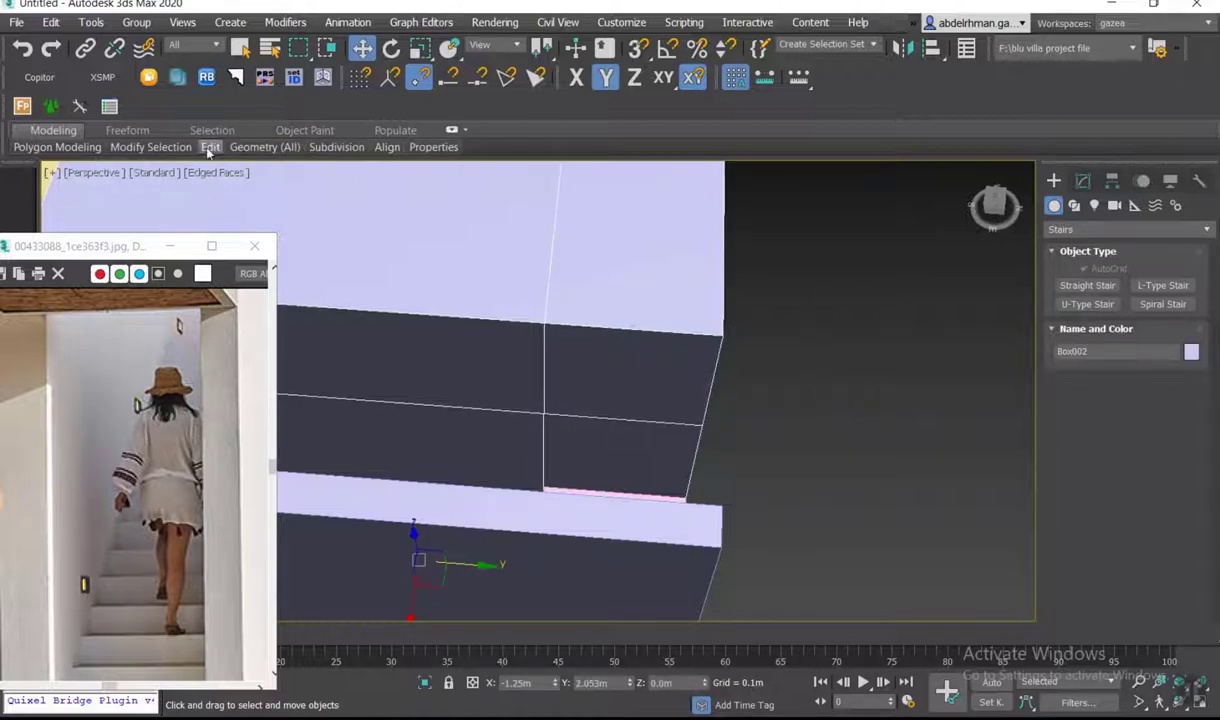
pyautogui.press('2')
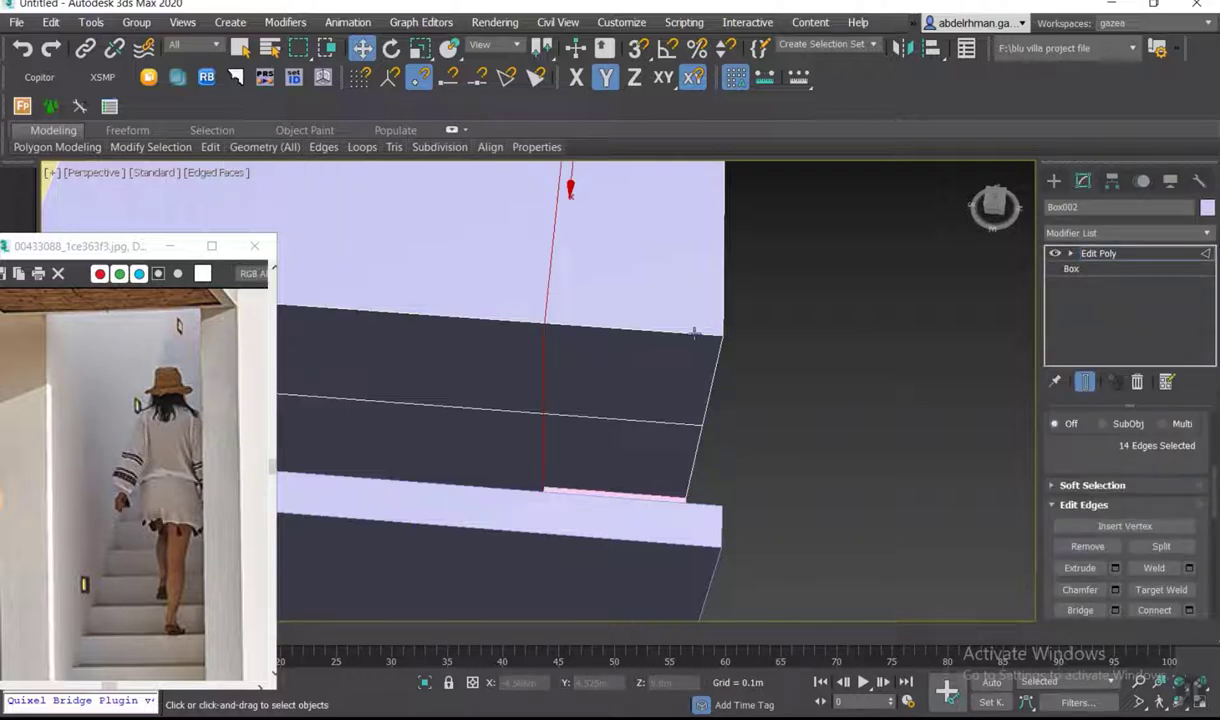
pyautogui.moveTo(210, 147)
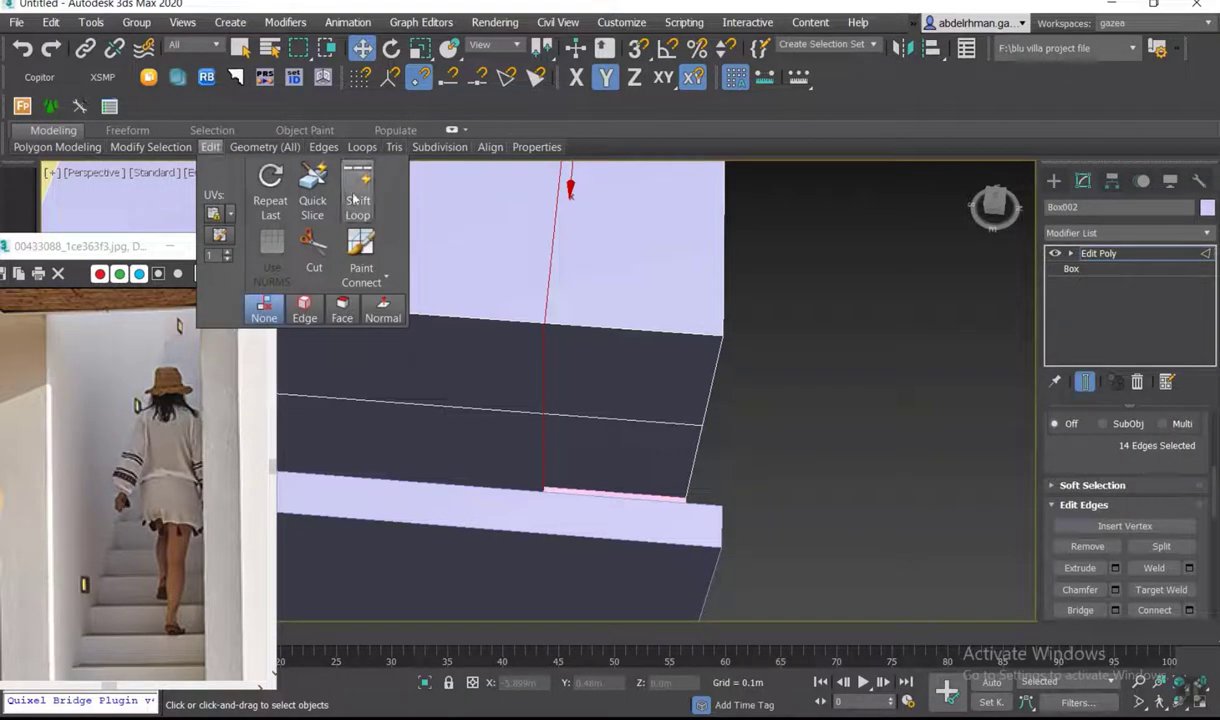
# - Insert a first vertical Swift Loop across the wall box's front face
pyautogui.click(357, 193)
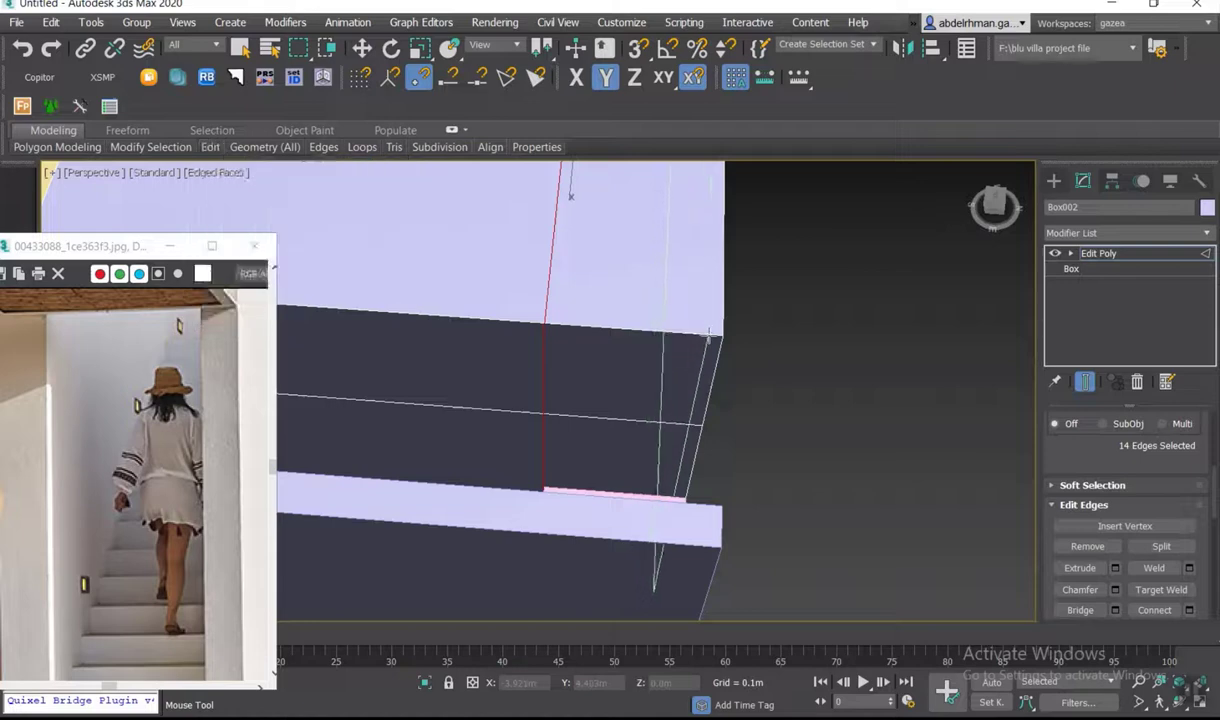
pyautogui.click(662, 334)
pyautogui.press('w')
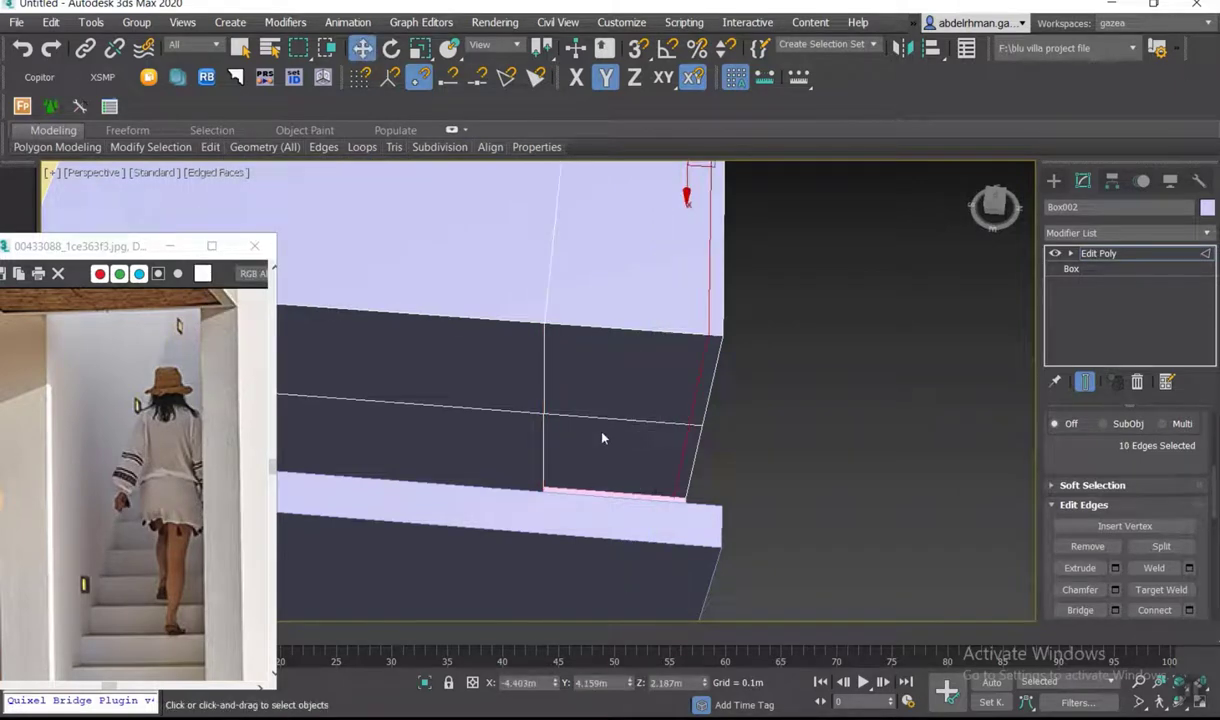
pyautogui.moveTo(600, 443)
pyautogui.keyDown('alt'); pyautogui.mouseDown(button='middle')
pyautogui.moveTo(779, 391)
pyautogui.moveTo(493, 268)
pyautogui.mouseUp(button='middle'); pyautogui.keyUp('alt')
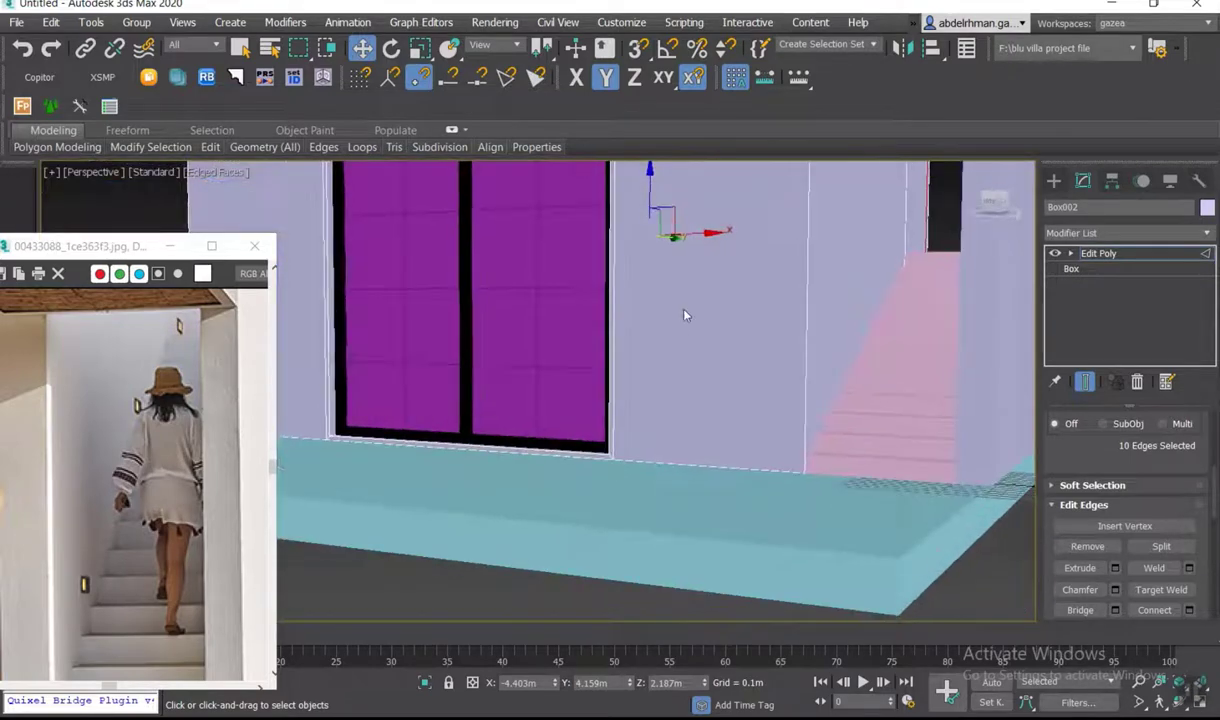
pyautogui.moveTo(760, 311)
pyautogui.mouseDown(button='middle')
pyautogui.moveTo(736, 341)
pyautogui.moveTo(725, 289)
pyautogui.moveTo(694, 370)
pyautogui.mouseUp(button='middle')
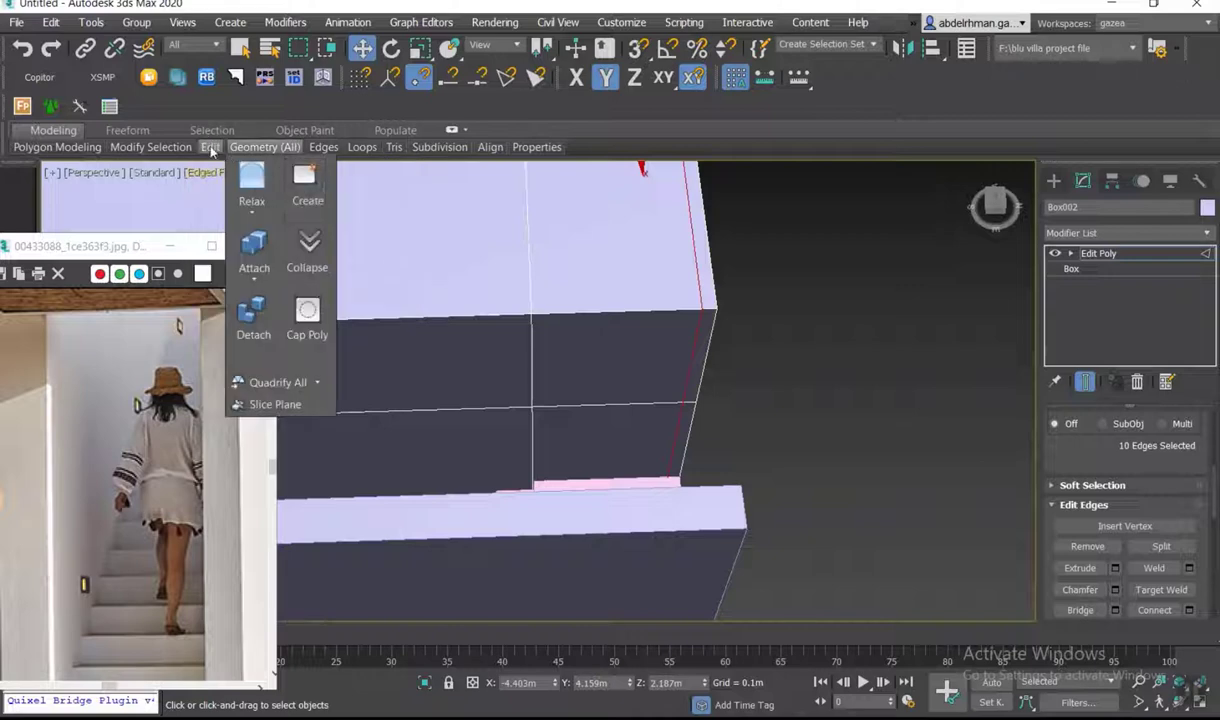
pyautogui.moveTo(210, 147)
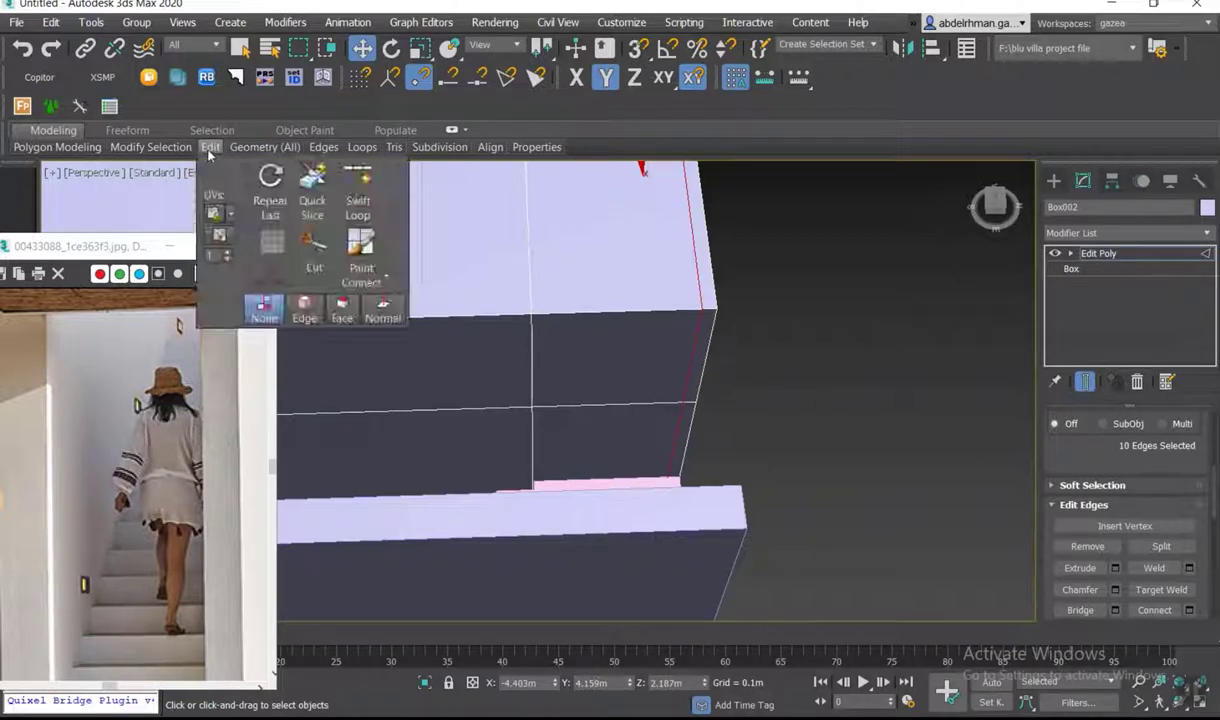
# - Add a second vertical loop near the box's right side and clear the edge selection
pyautogui.click(357, 190)
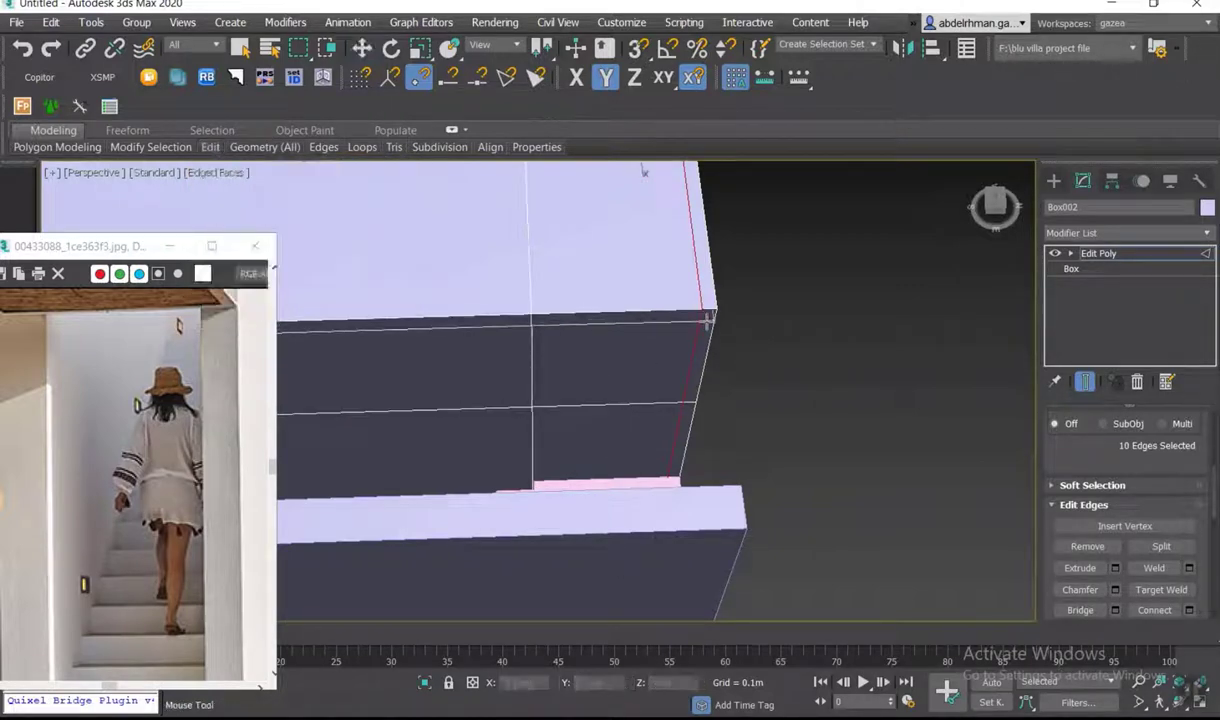
pyautogui.click(706, 400)
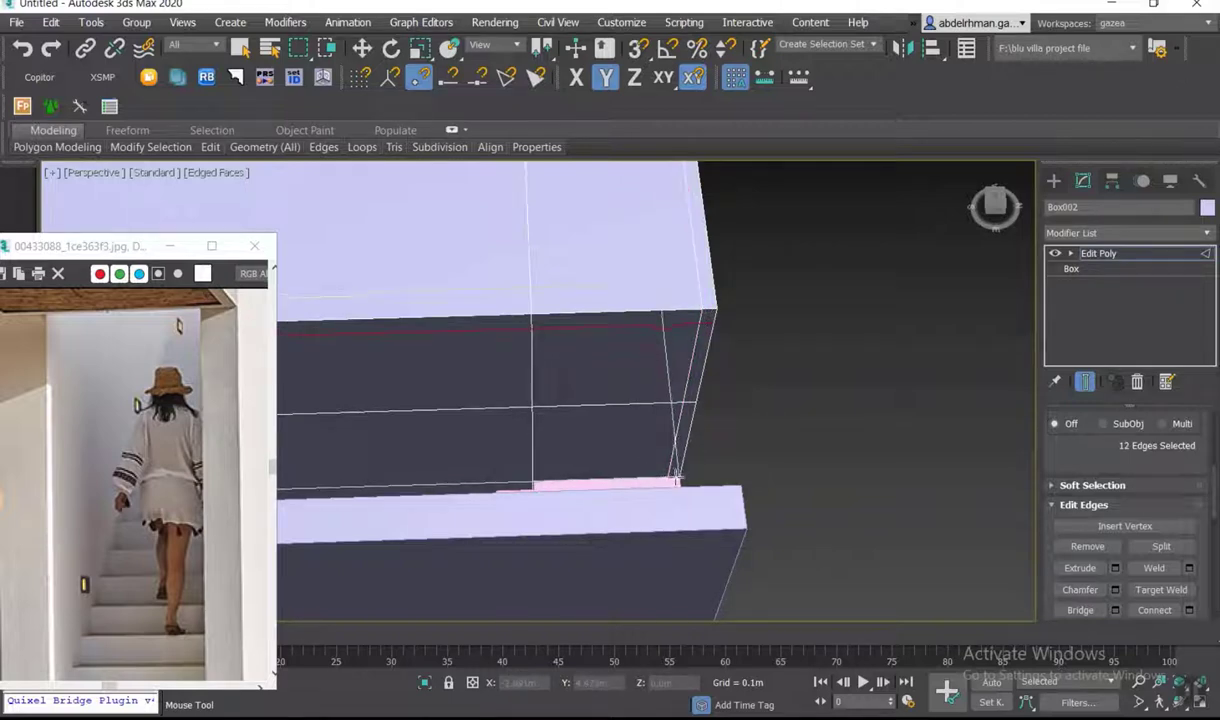
pyautogui.click(362, 47)
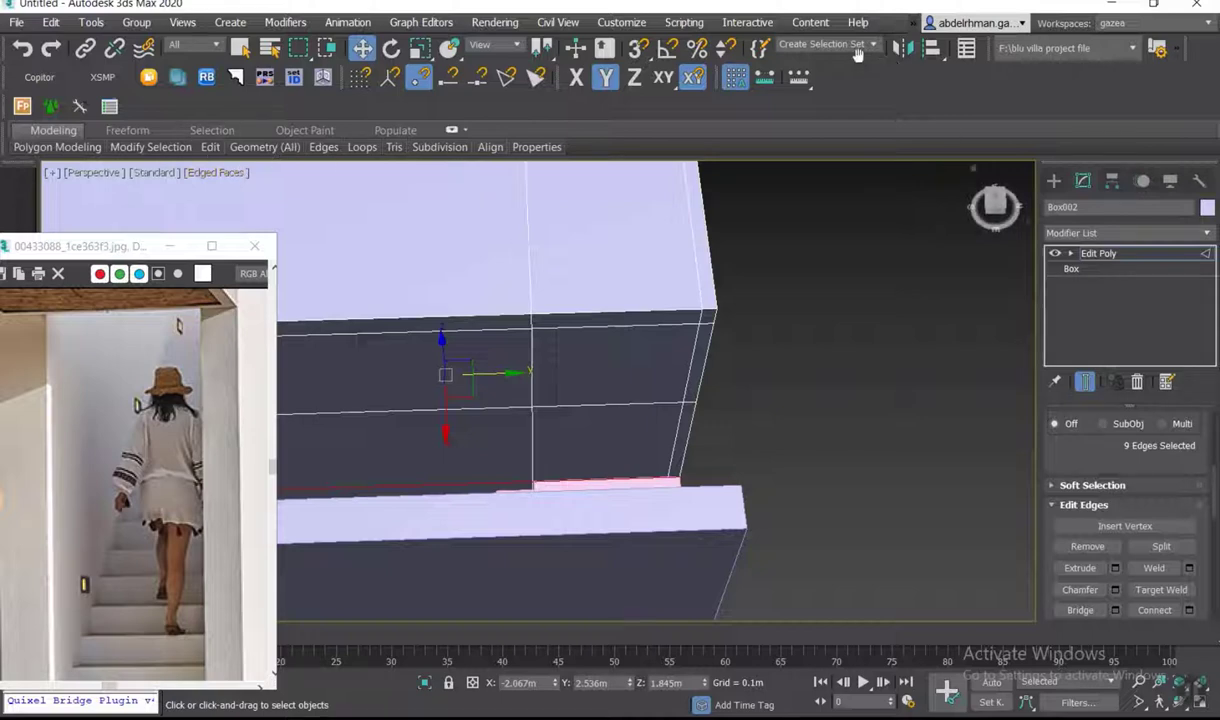
pyautogui.moveTo(840, 55); pyautogui.dragTo(540, 55)
pyautogui.click(692, 48)
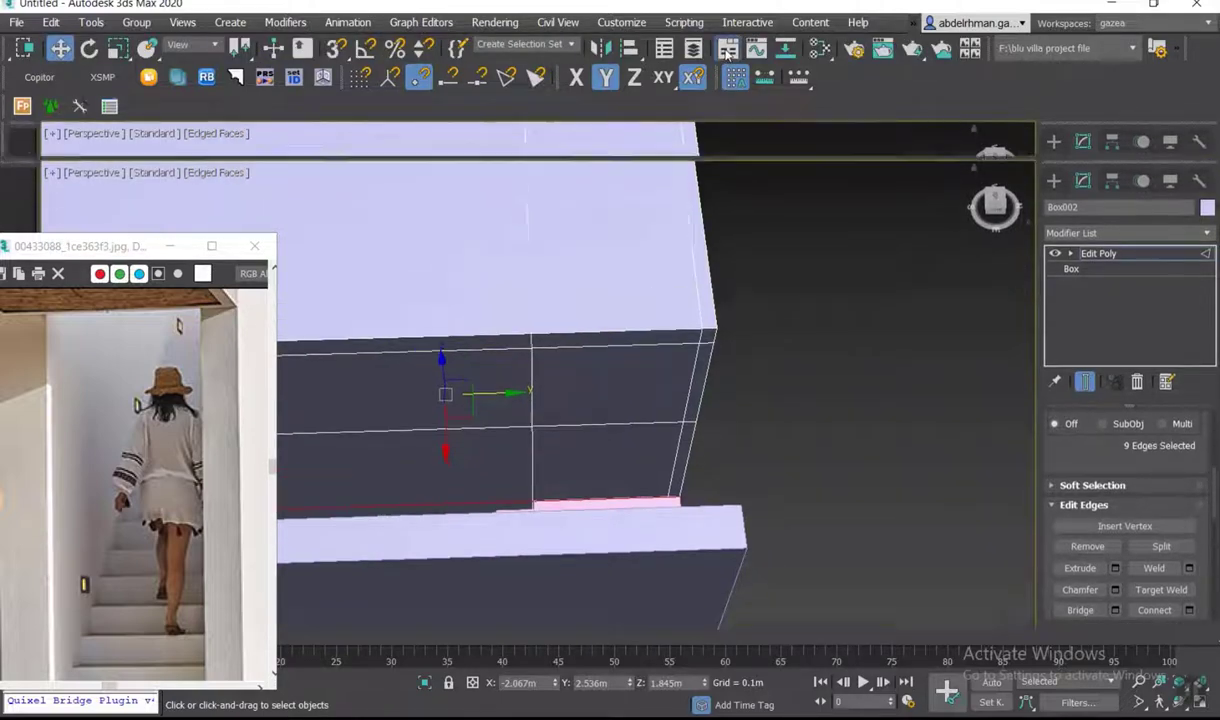
pyautogui.click(727, 47)
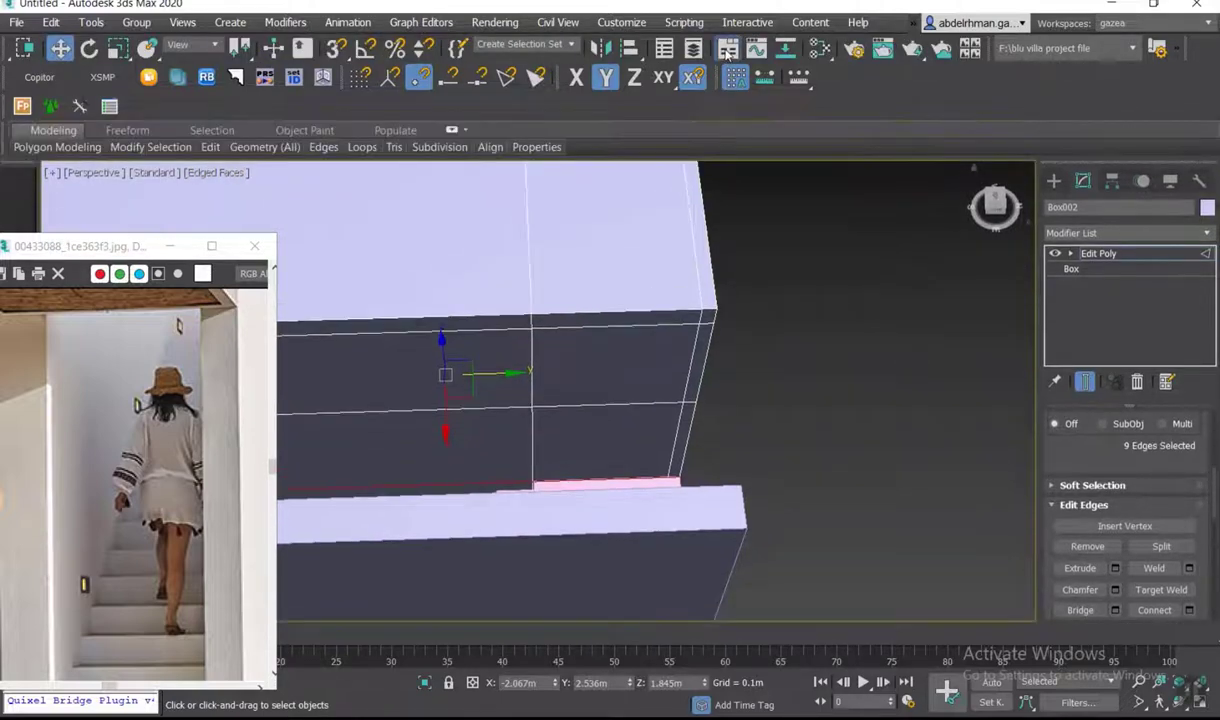
pyautogui.click(729, 49)
pyautogui.click(729, 49)
pyautogui.click(630, 432)
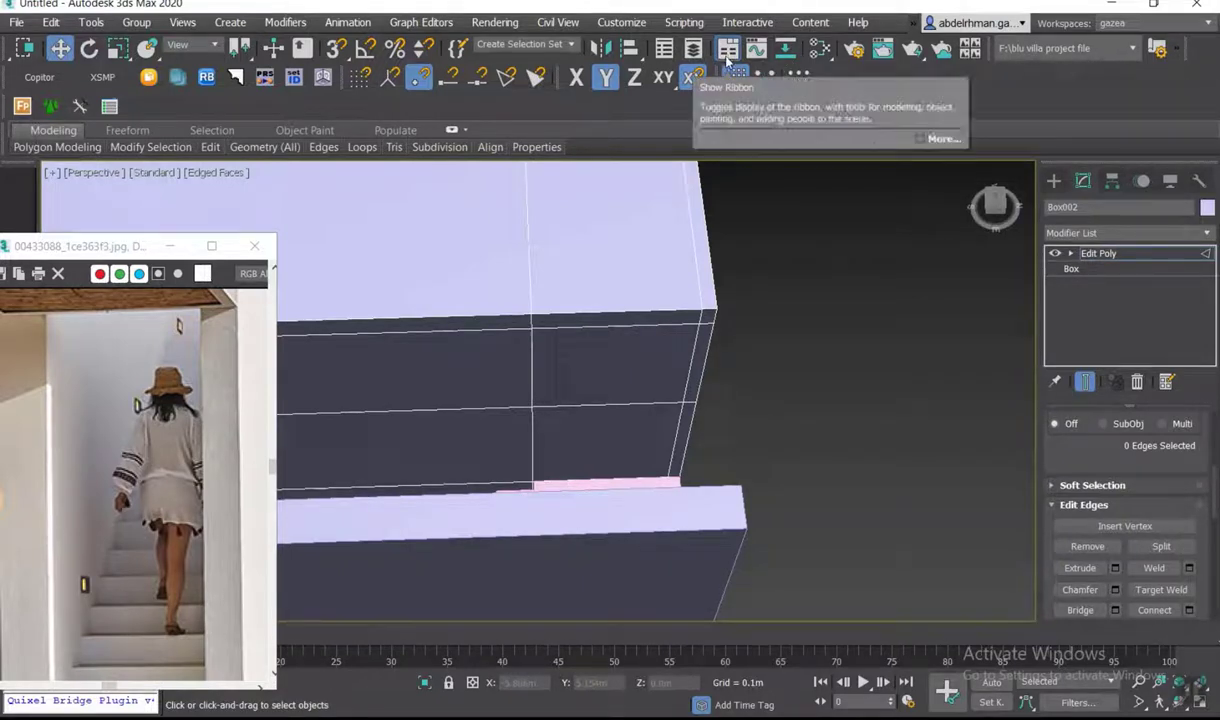
# - Extrude the two wall faces between the loops -0.472m inward to form the opening
pyautogui.press('4')
pyautogui.click(612, 365)
pyautogui.keyDown('ctrl'); pyautogui.click(612, 445); pyautogui.keyUp('ctrl')
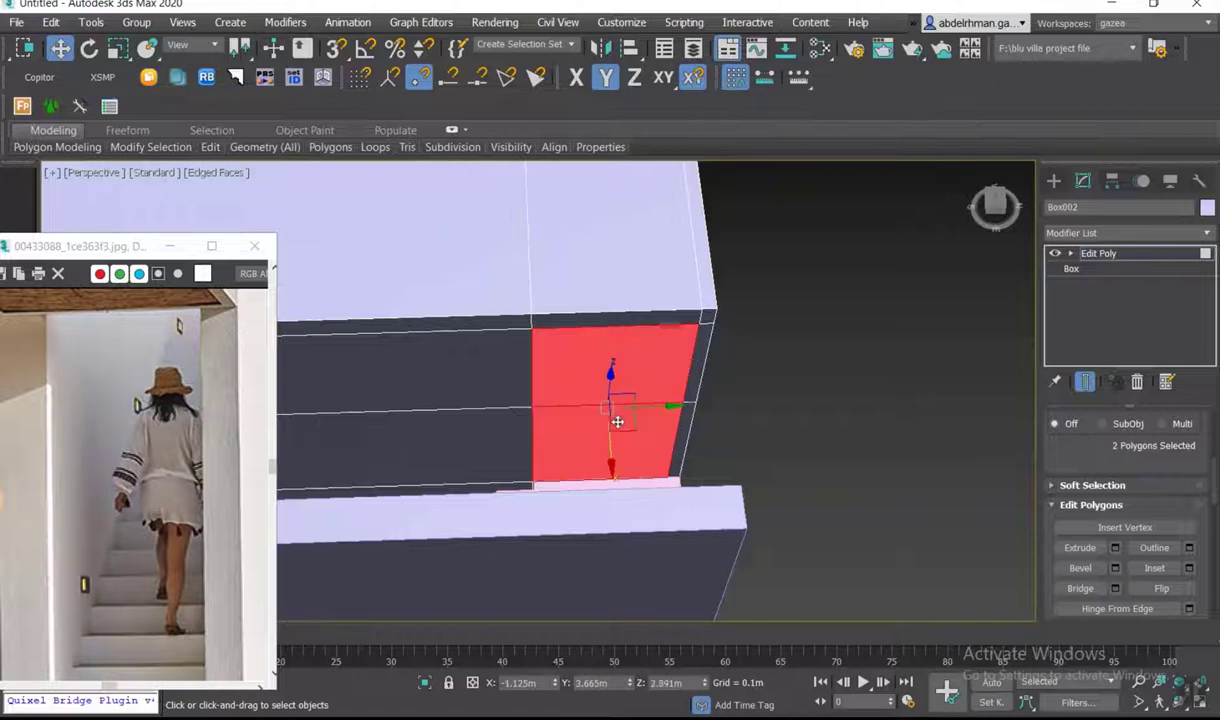
pyautogui.click(1115, 548)
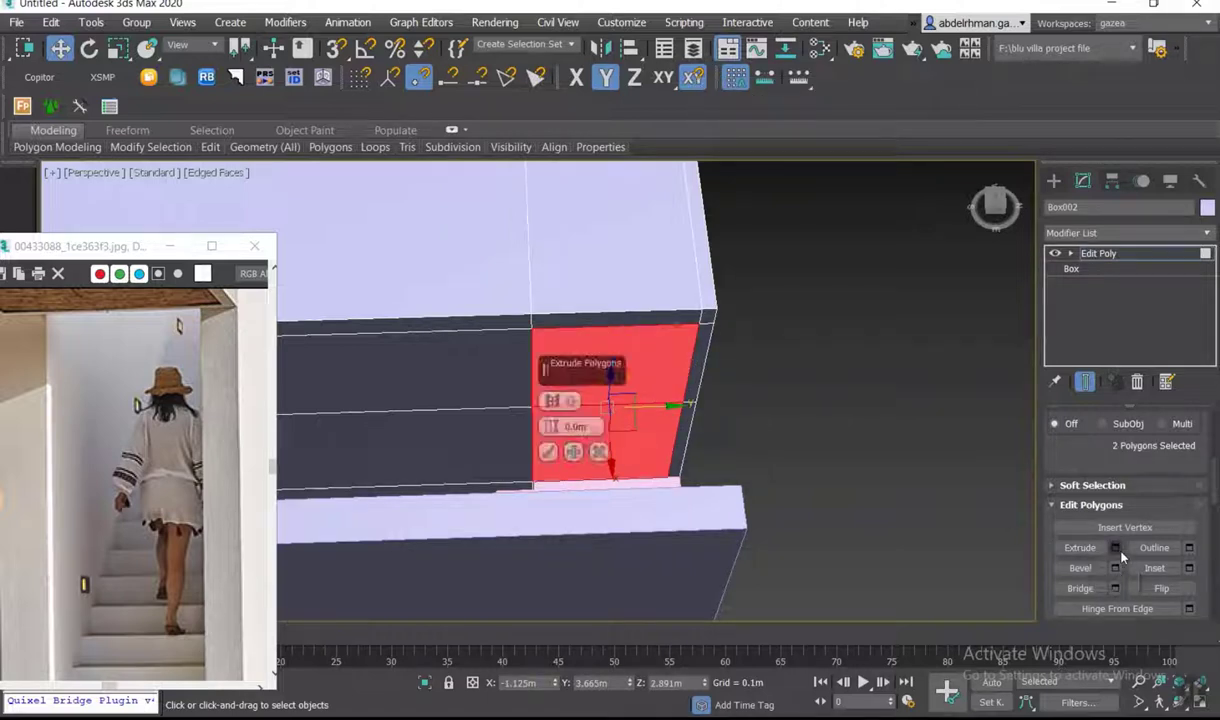
pyautogui.moveTo(550, 426); pyautogui.dragTo(677, 172)
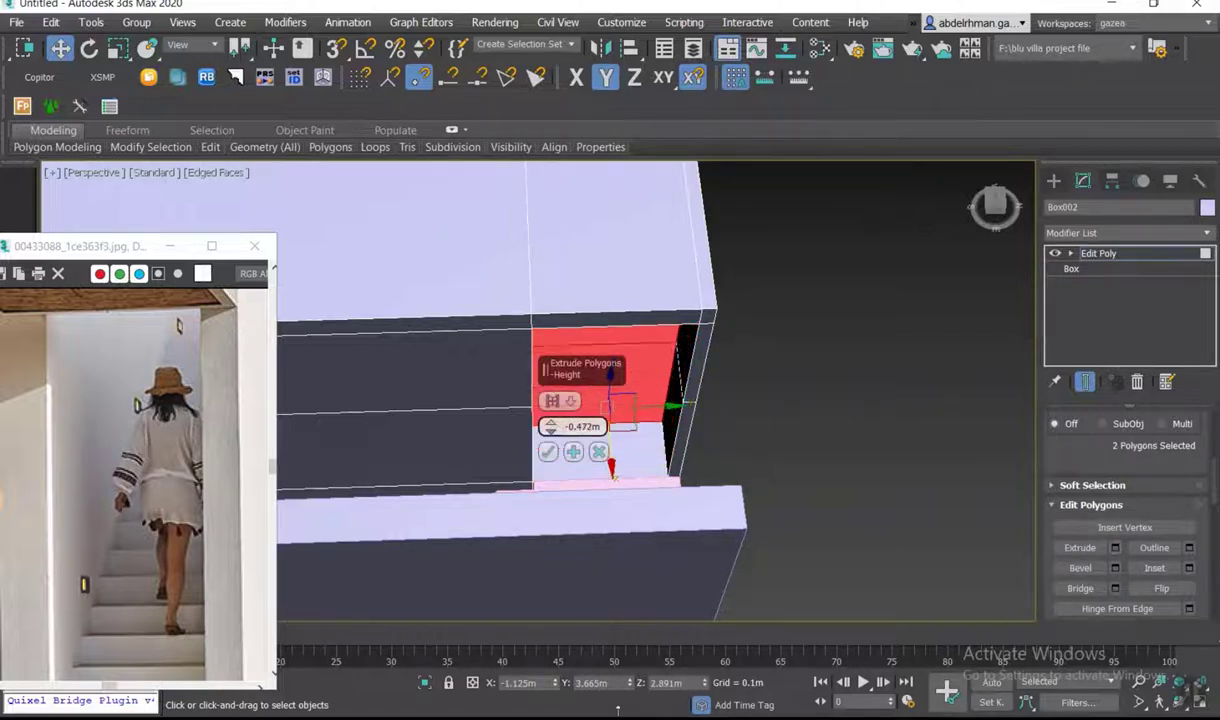
pyautogui.click(548, 452)
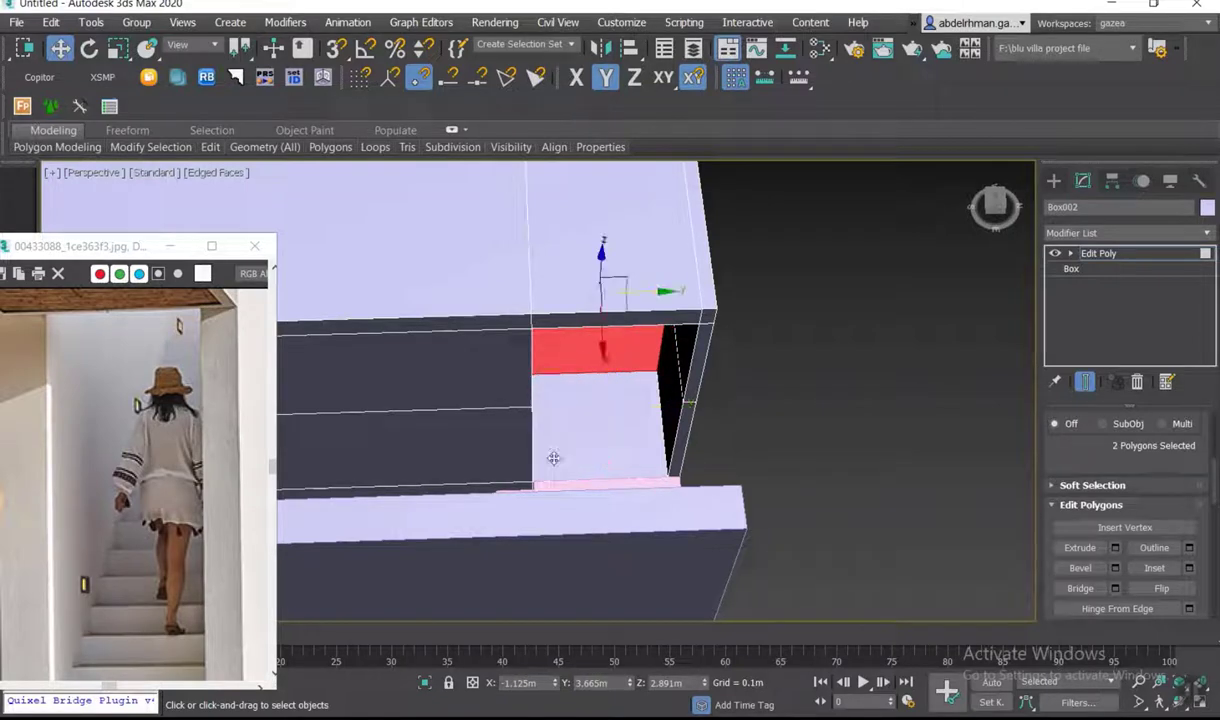
pyautogui.click(564, 456)
pyautogui.click(816, 444)
pyautogui.keyDown('alt'); pyautogui.moveTo(811, 441); pyautogui.dragTo(377, 294, button='middle'); pyautogui.keyUp('alt')
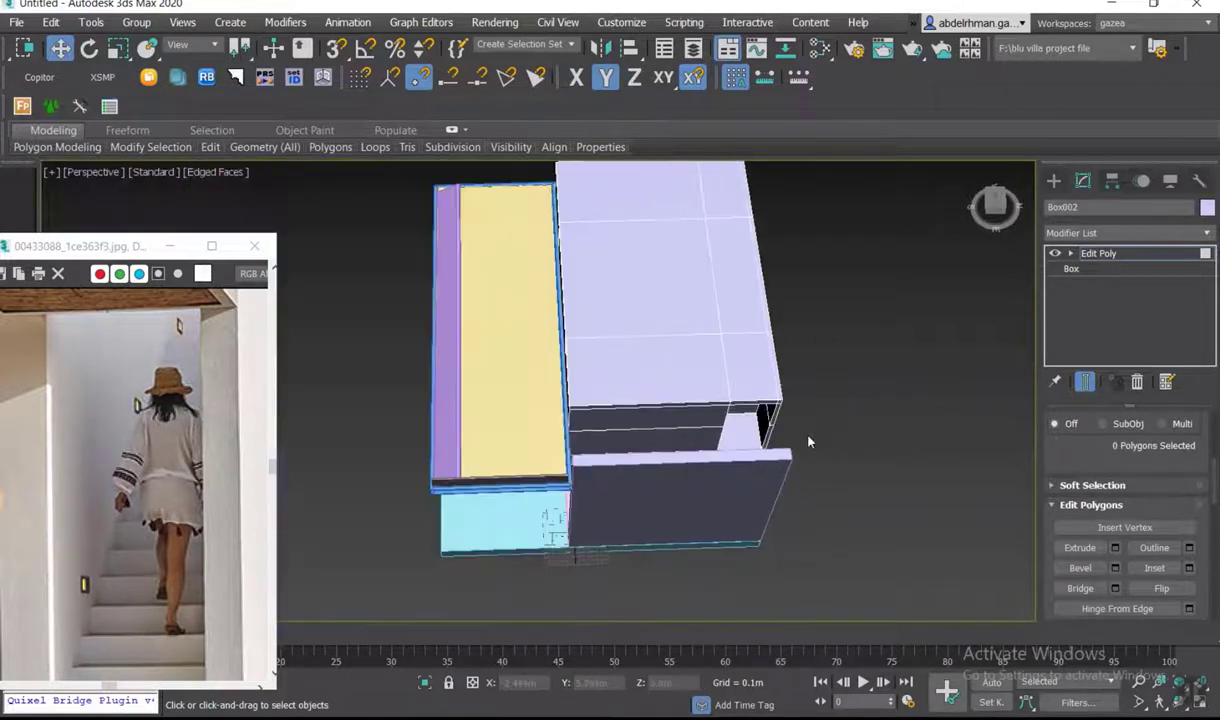
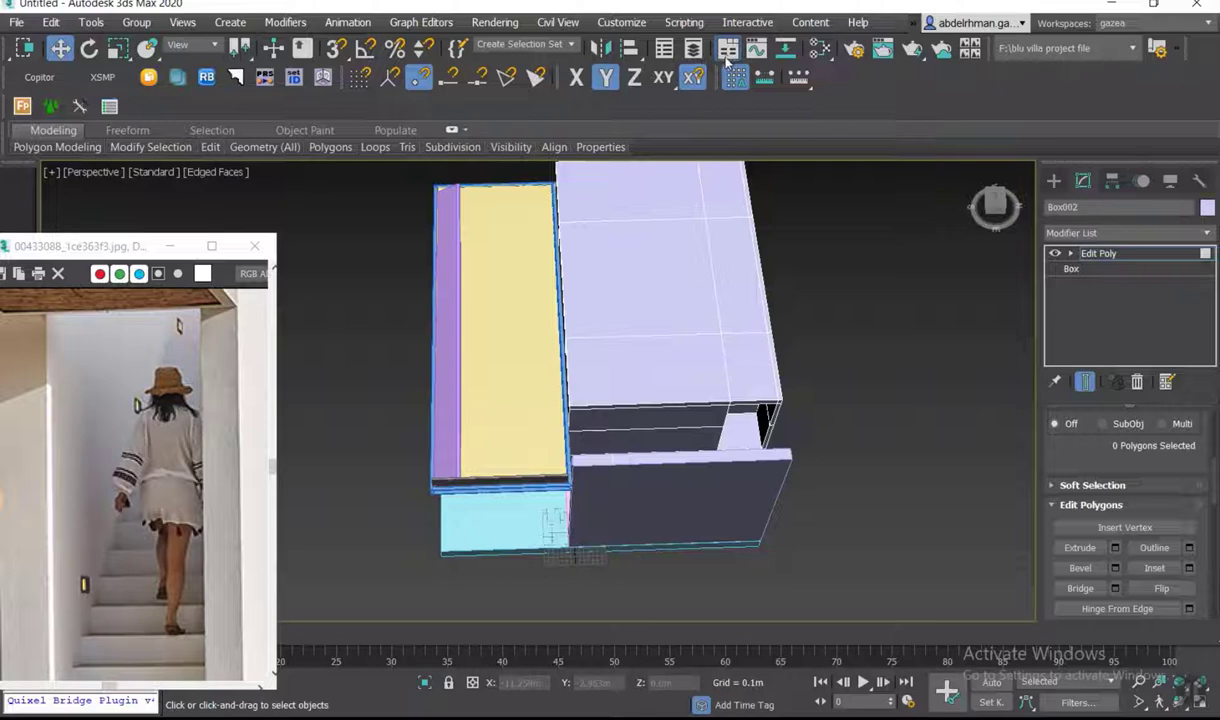
# - Frame the house front beside the raised reference photo window and marquee-select the whole house
pyautogui.moveTo(830, 423)
pyautogui.mouseDown(button='middle')
pyautogui.moveTo(702, 430)
pyautogui.moveTo(760, 428)
pyautogui.mouseUp(button='middle')
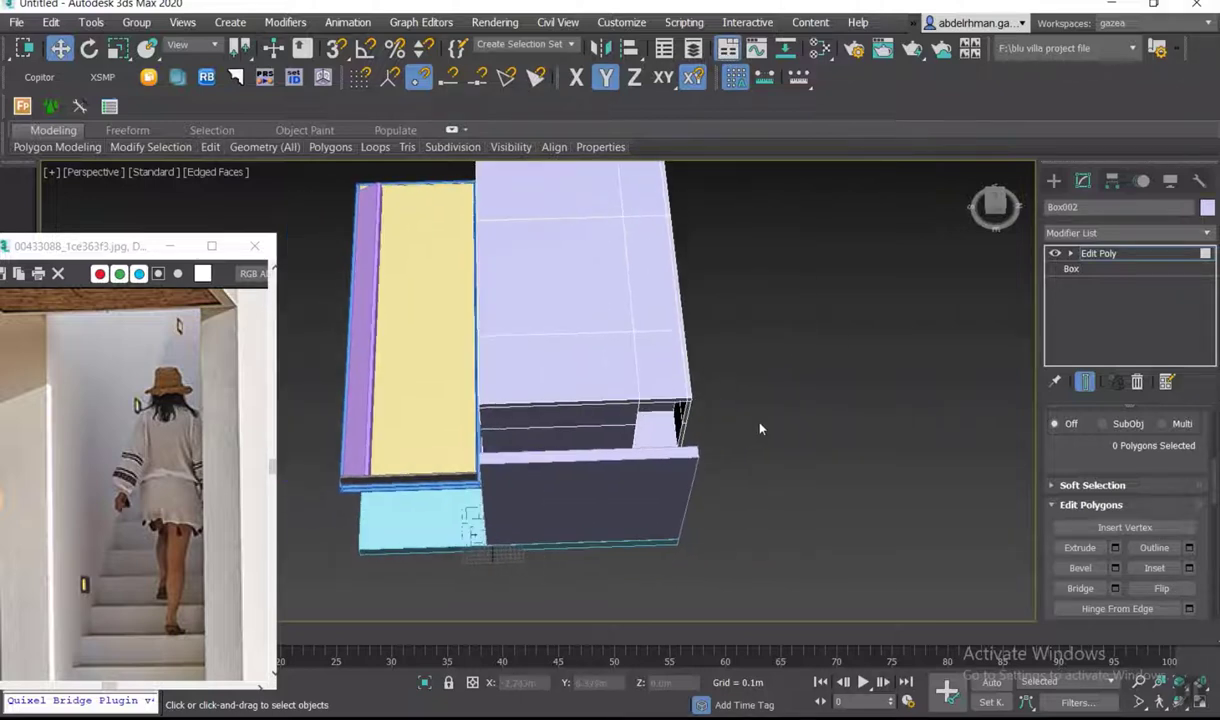
pyautogui.scroll(-5, 109, 500)
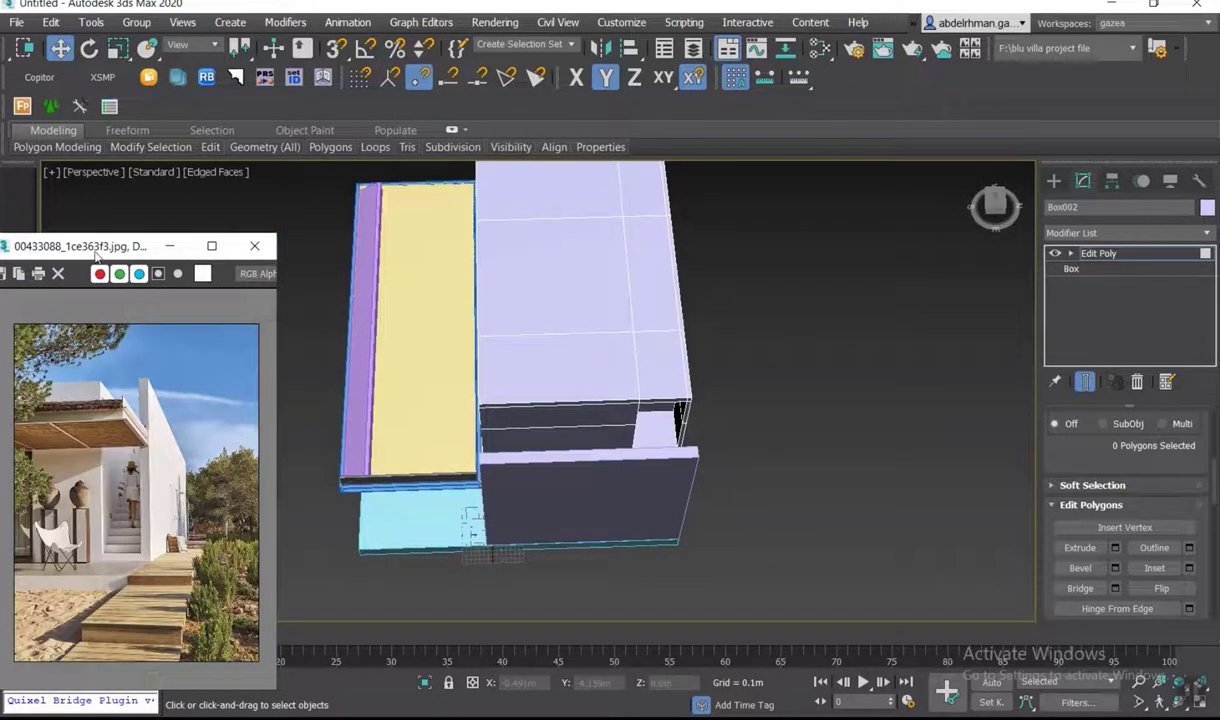
pyautogui.moveTo(100, 245); pyautogui.dragTo(115, 153)
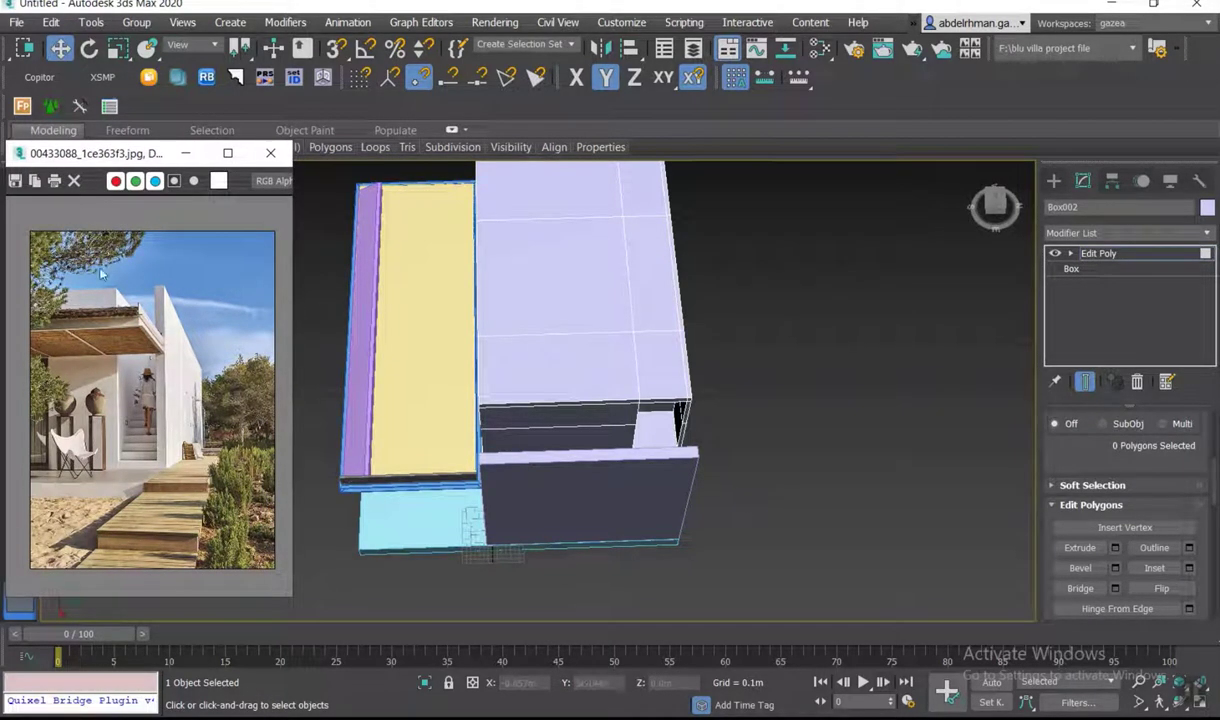
pyautogui.moveTo(681, 463)
pyautogui.keyDown('alt'); pyautogui.mouseDown(button='middle')
pyautogui.moveTo(830, 431)
pyautogui.moveTo(785, 450)
pyautogui.mouseUp(button='middle'); pyautogui.keyUp('alt')
pyautogui.scroll(-2, 790, 463)
pyautogui.moveTo(866, 259); pyautogui.dragTo(415, 615)
# - Group the six selected house objects as Group003
pyautogui.click(1053, 180)
pyautogui.click(136, 22)
pyautogui.click(150, 46)
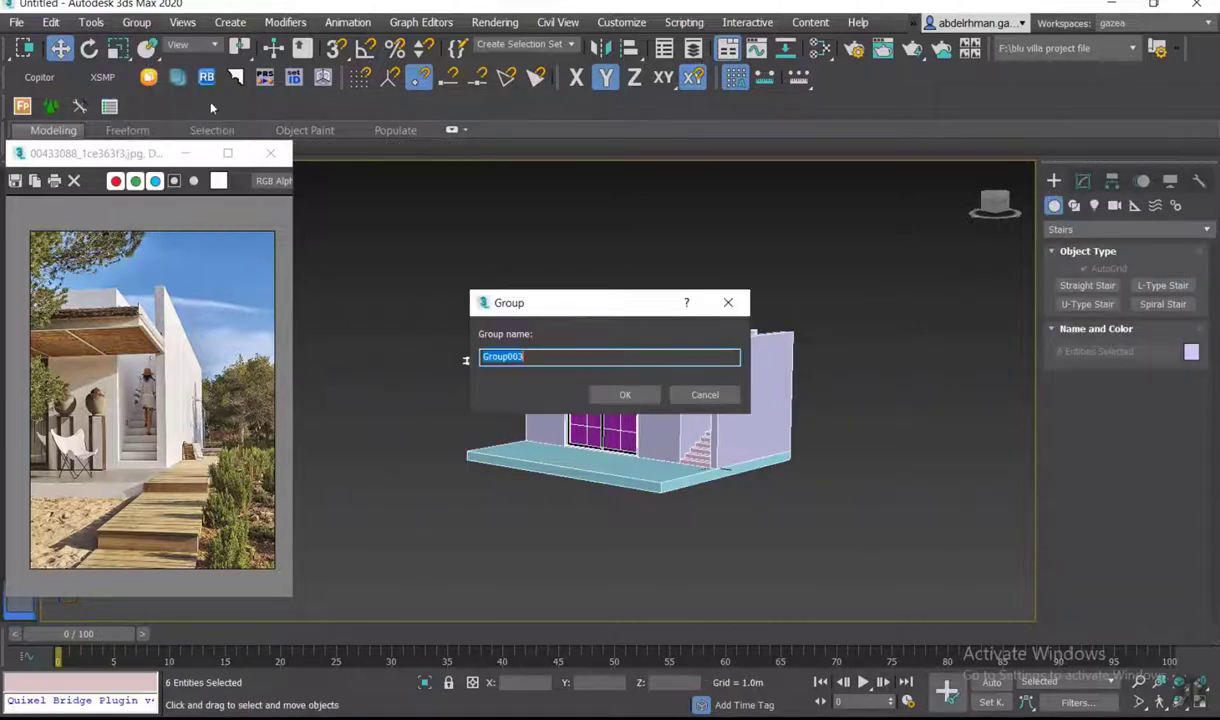
pyautogui.click(626, 393)
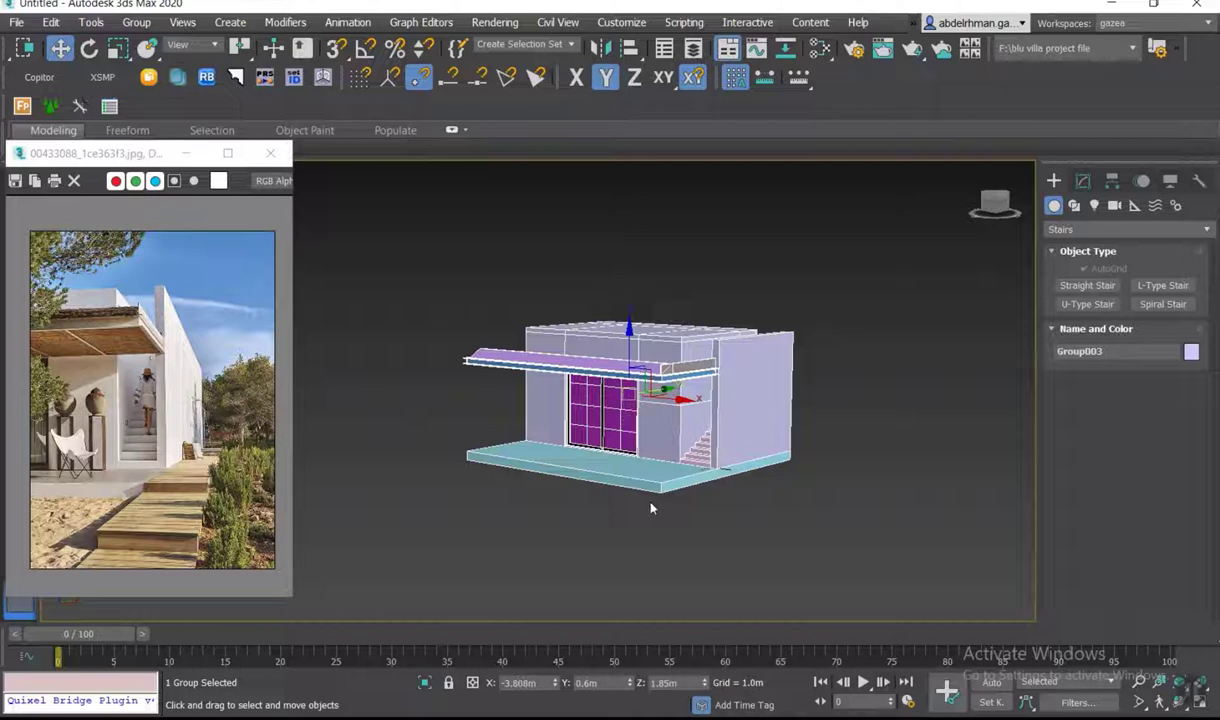
# - Open Group003 recursively and select the cyan floor slab on its own
pyautogui.click(715, 567)
pyautogui.scroll(5, 662, 505)
pyautogui.click(630, 450)
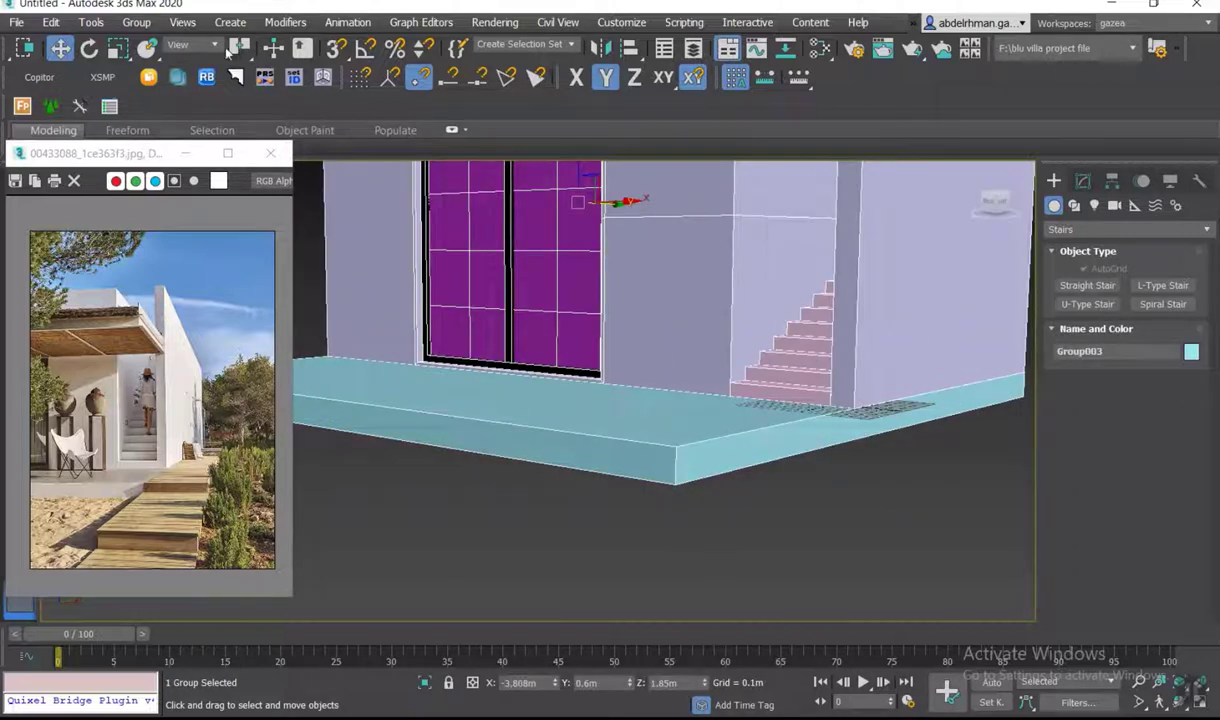
pyautogui.click(136, 22)
pyautogui.click(165, 112)
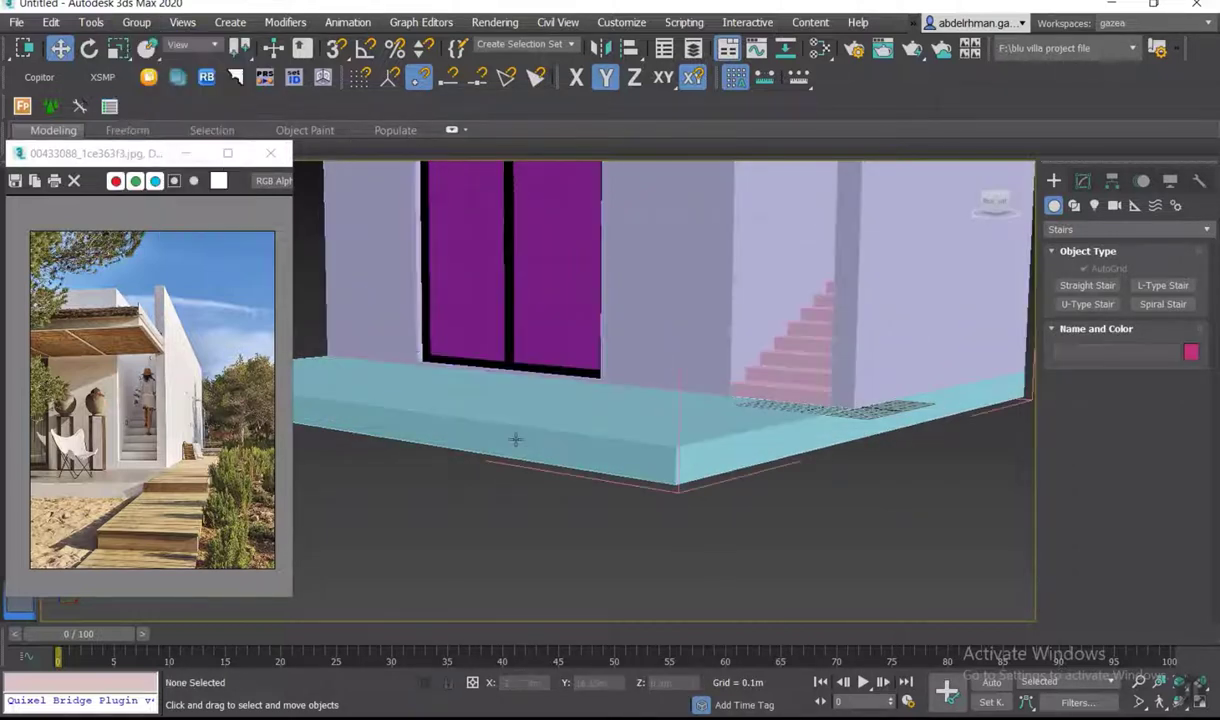
pyautogui.click(545, 438)
# - Thicken floor slab Box007 to a height of about -0.498m and review it from above
pyautogui.click(1083, 182)
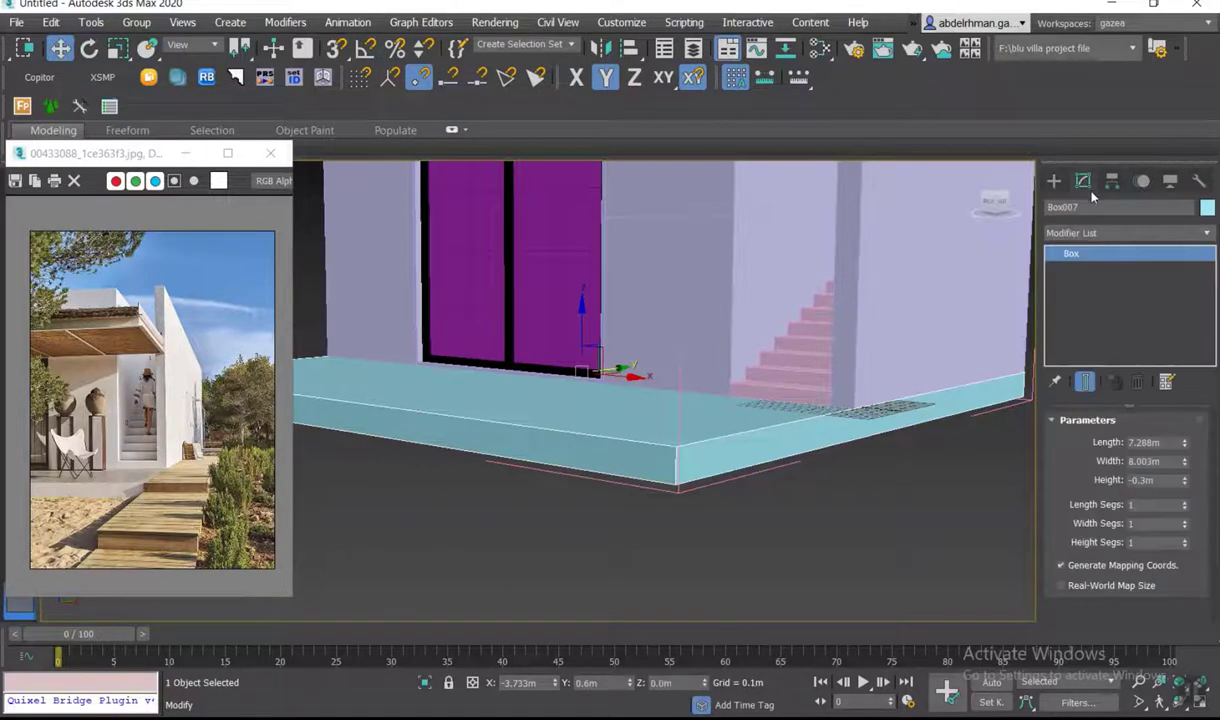
pyautogui.moveTo(1184, 480); pyautogui.dragTo(1184, 533)
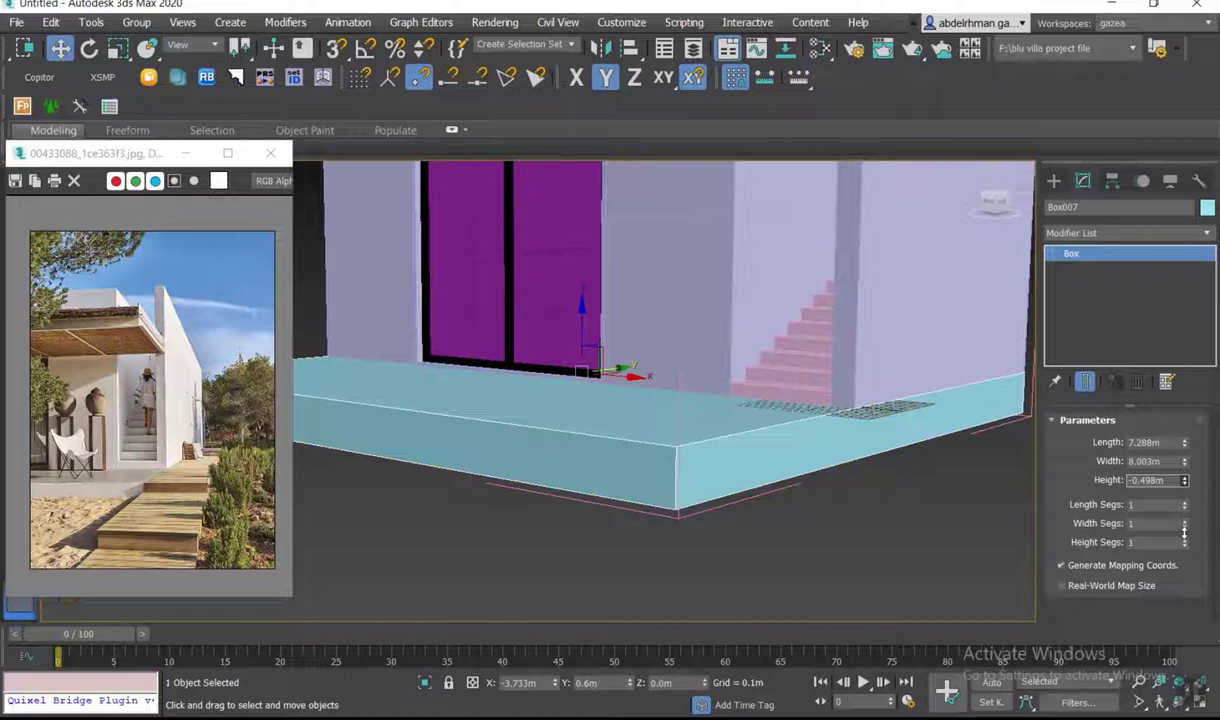
pyautogui.scroll(-3, 790, 502)
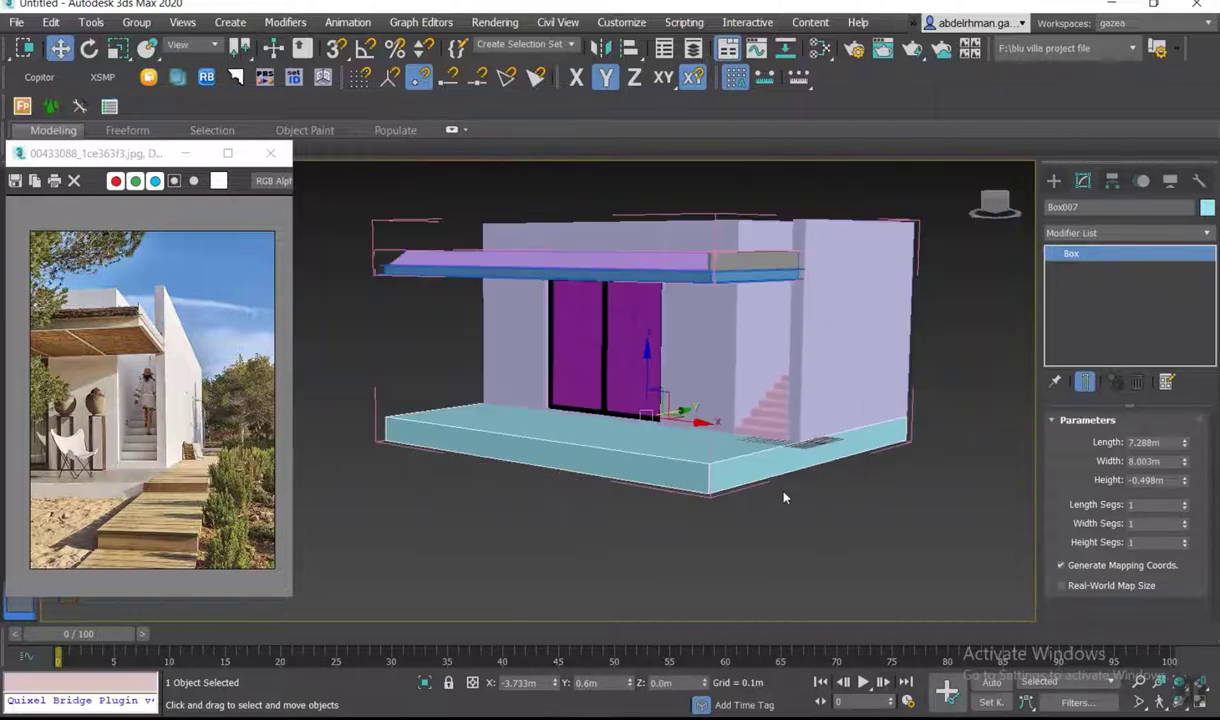
pyautogui.moveTo(784, 497); pyautogui.dragTo(769, 455, button='middle')
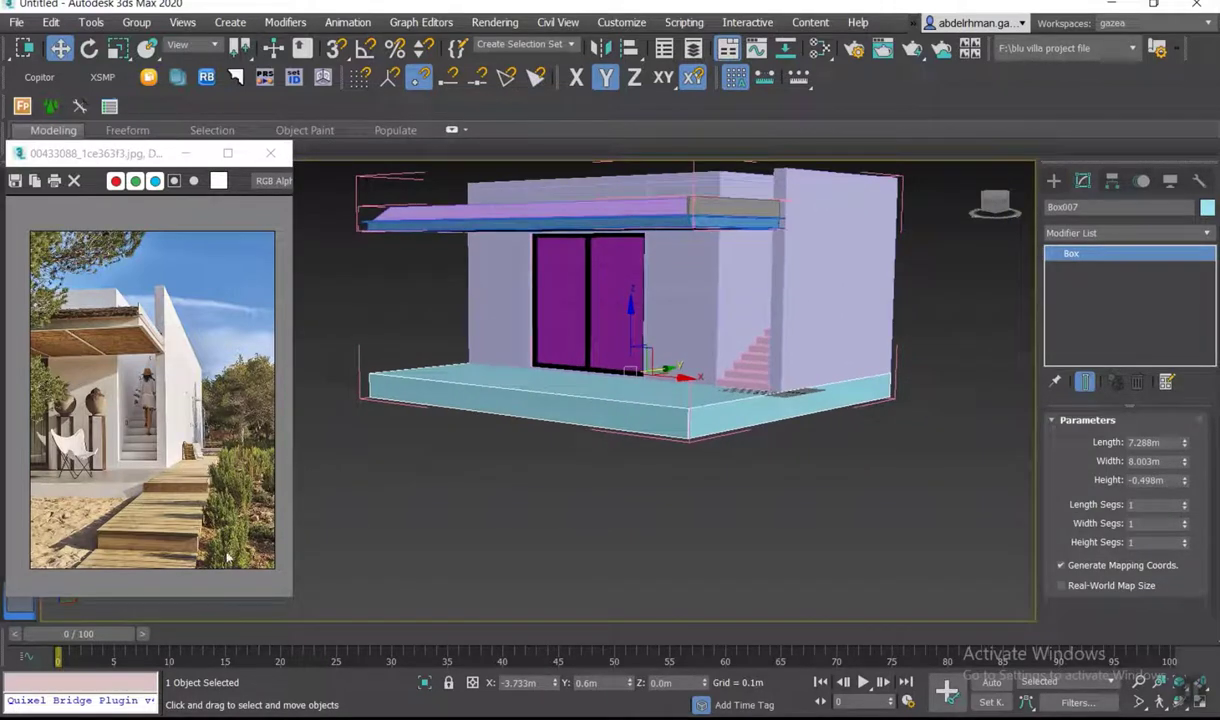
pyautogui.keyDown('alt'); pyautogui.moveTo(590, 500); pyautogui.dragTo(622, 525, button='middle'); pyautogui.keyUp('alt')
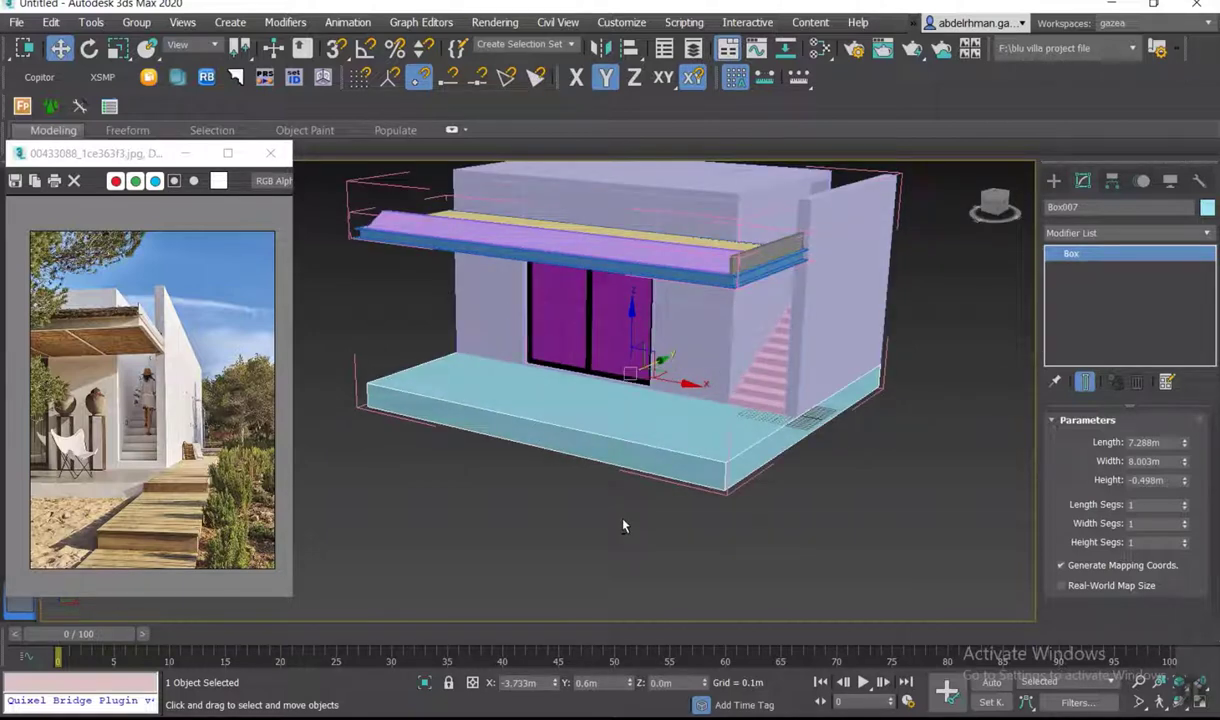
pyautogui.click(1053, 180)
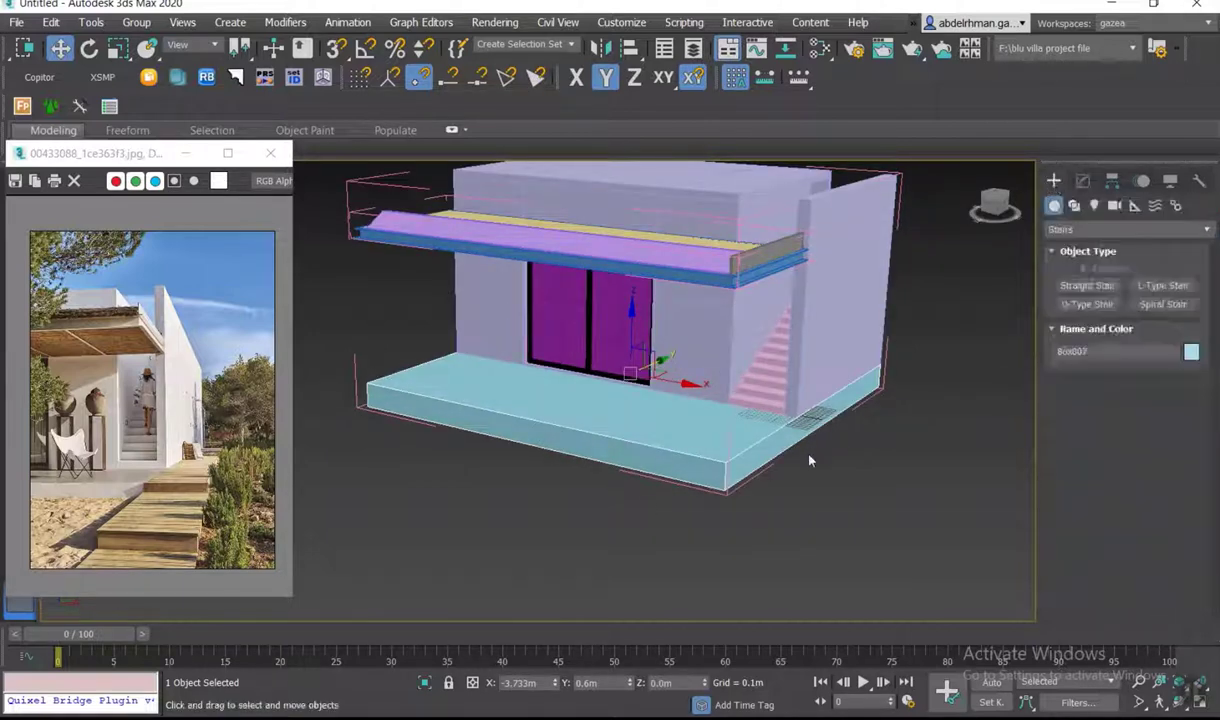
pyautogui.moveTo(770, 432)
pyautogui.keyDown('alt'); pyautogui.mouseDown(button='middle')
pyautogui.moveTo(803, 474)
pyautogui.moveTo(705, 509)
pyautogui.moveTo(817, 441)
pyautogui.moveTo(678, 396)
pyautogui.mouseUp(button='middle'); pyautogui.keyUp('alt')
# - In Top view with vertex snaps, draw a box about 7.8m by 1.9m from the house corner
pyautogui.press('t')
pyautogui.scroll(-3, 817, 436)
pyautogui.click(1110, 229)
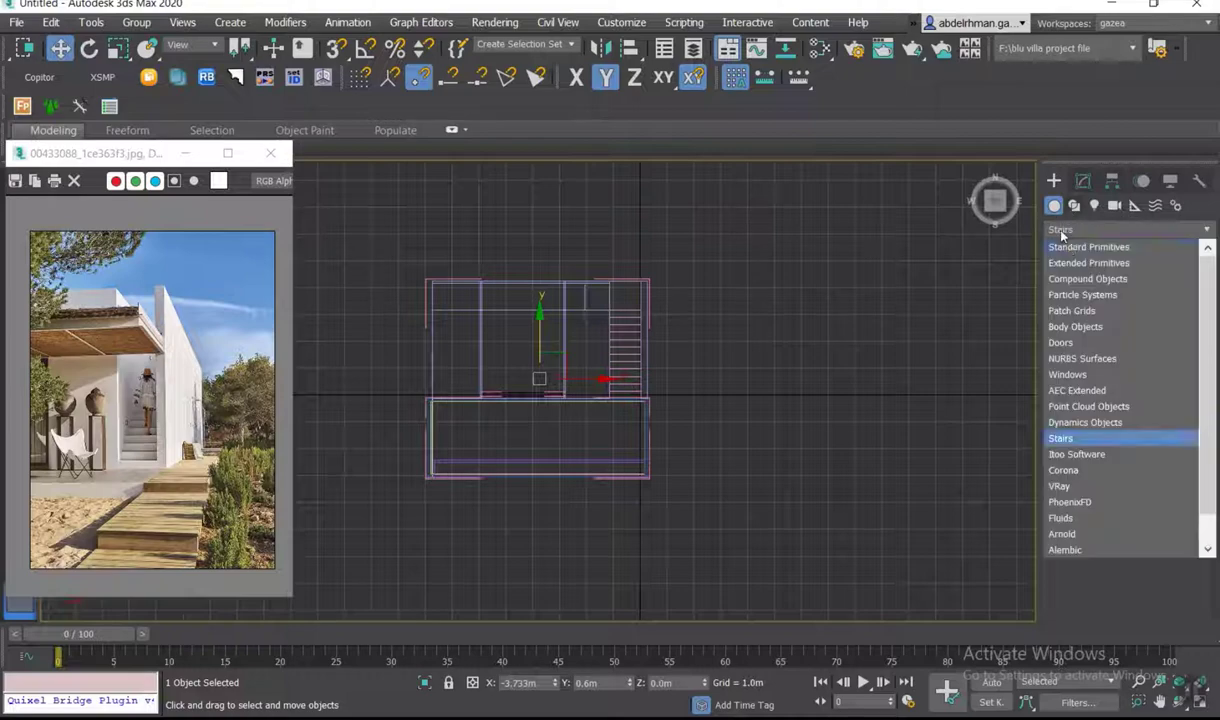
pyautogui.click(1090, 240)
pyautogui.click(1088, 285)
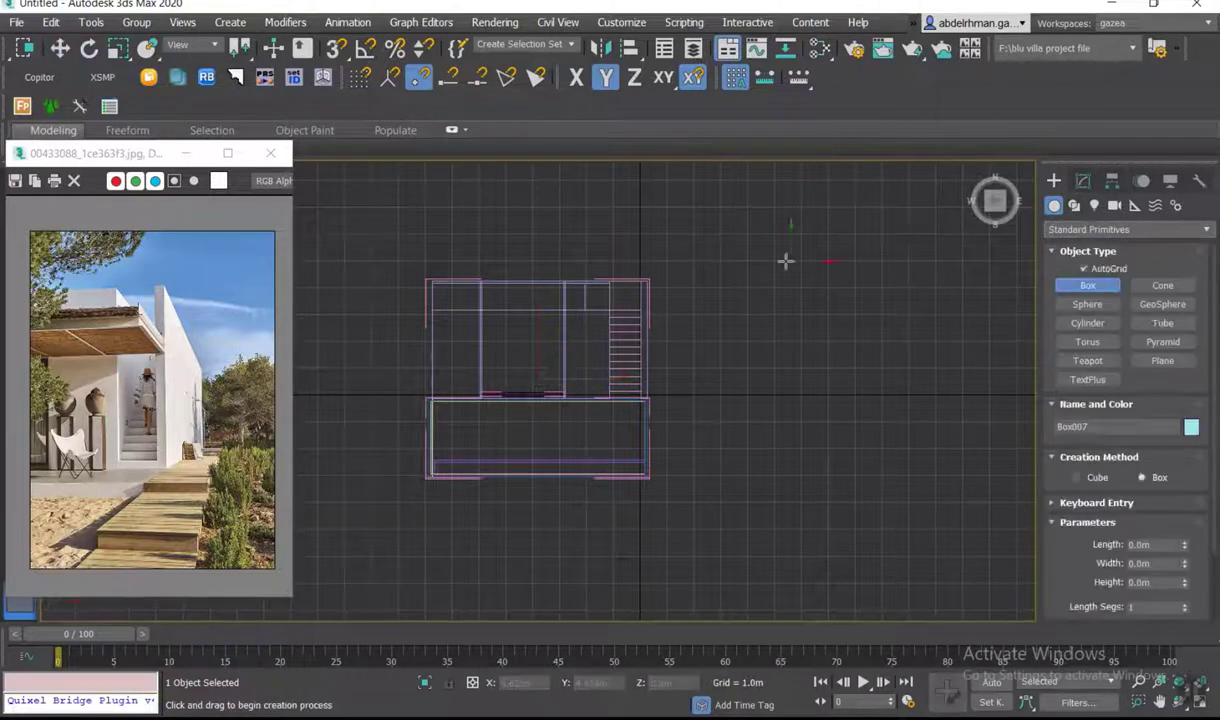
pyautogui.scroll(2, 640, 282)
pyautogui.scroll(2, 679, 275)
pyautogui.press('s')
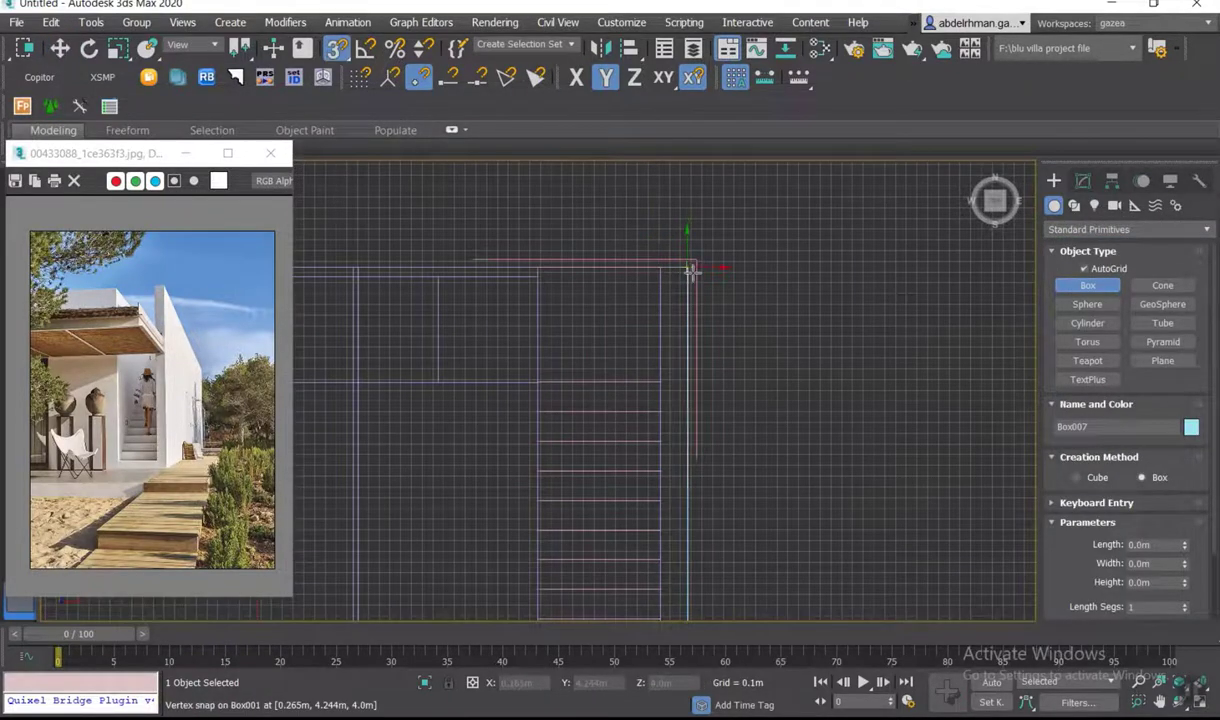
pyautogui.moveTo(686, 269); pyautogui.dragTo(795, 578)
pyautogui.scroll(-4, 795, 578)
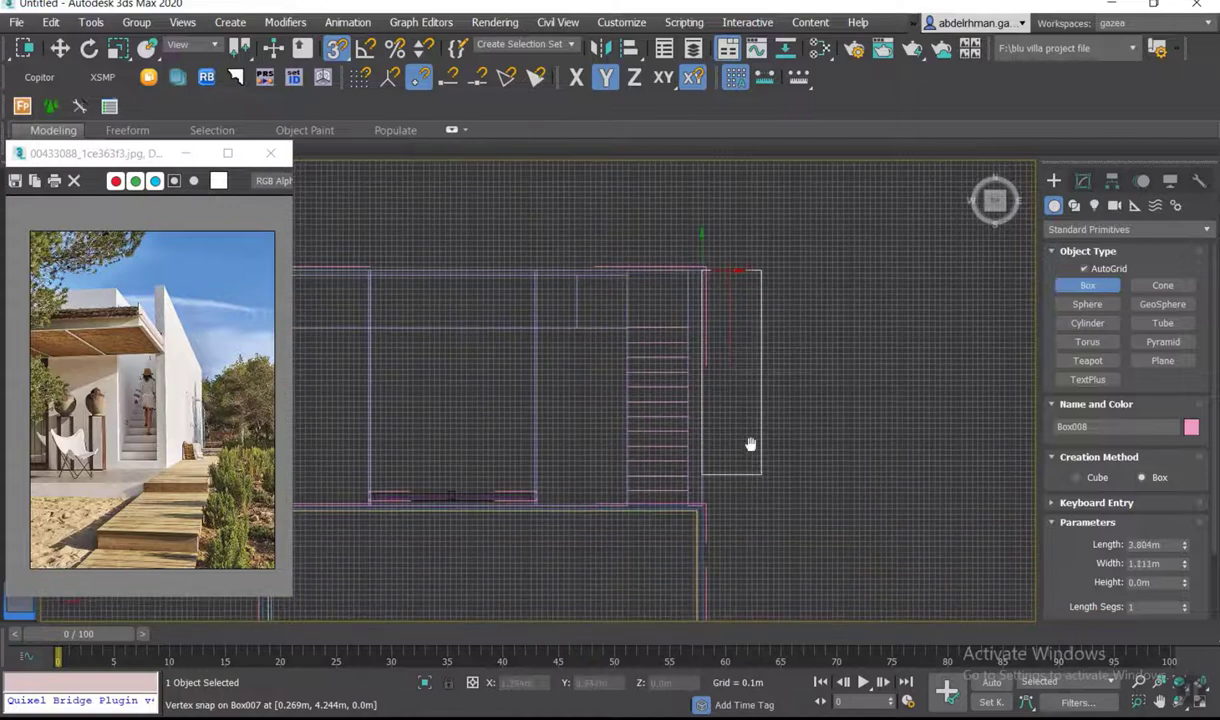
pyautogui.scroll(-4, 748, 441)
pyautogui.moveTo(757, 428); pyautogui.dragTo(763, 488)
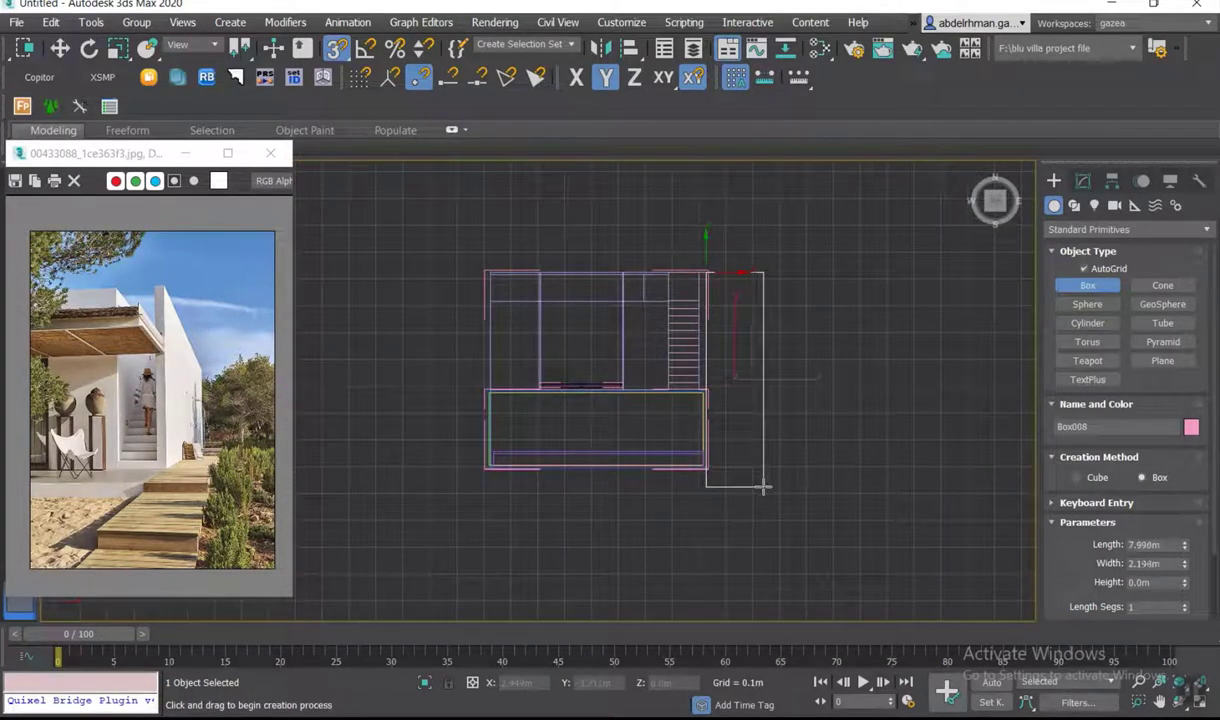
pyautogui.moveTo(763, 488); pyautogui.dragTo(757, 480)
pyautogui.click(757, 463)
# - Move the new pink box Box008 down to ground level at Z 0
pyautogui.press('w')
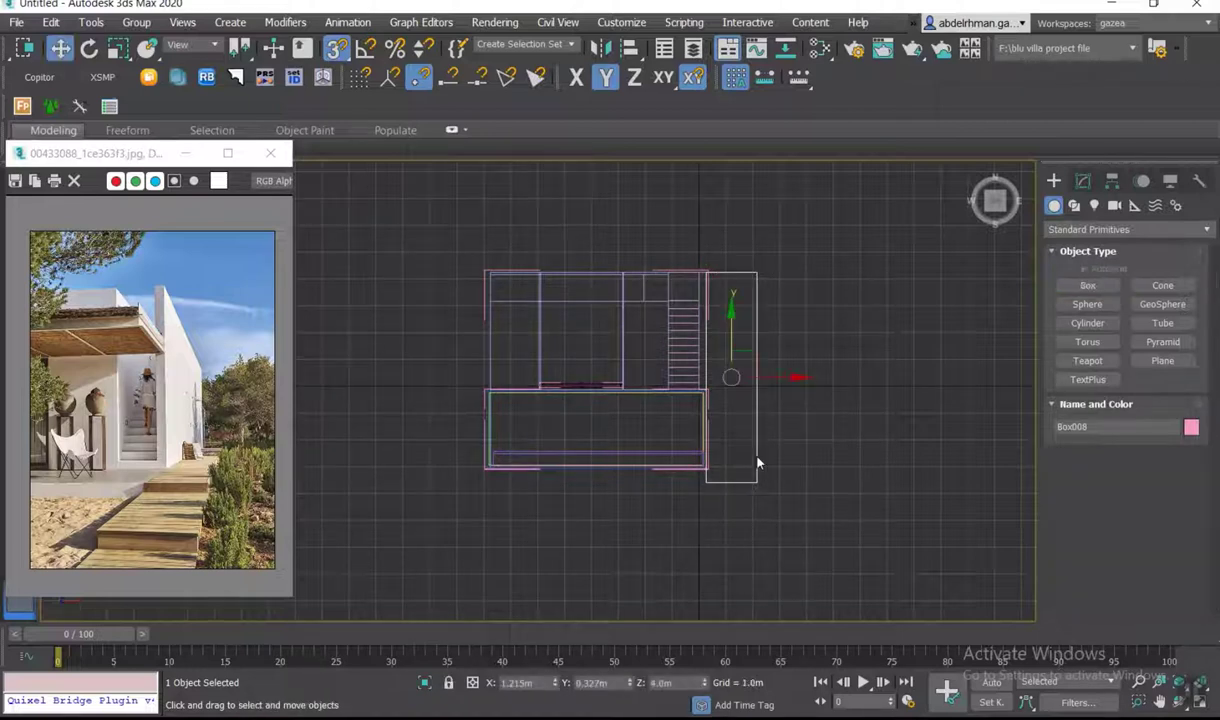
pyautogui.moveTo(757, 463)
pyautogui.keyDown('alt'); pyautogui.mouseDown(button='middle')
pyautogui.moveTo(728, 425)
pyautogui.moveTo(845, 440)
pyautogui.mouseUp(button='middle'); pyautogui.keyUp('alt')
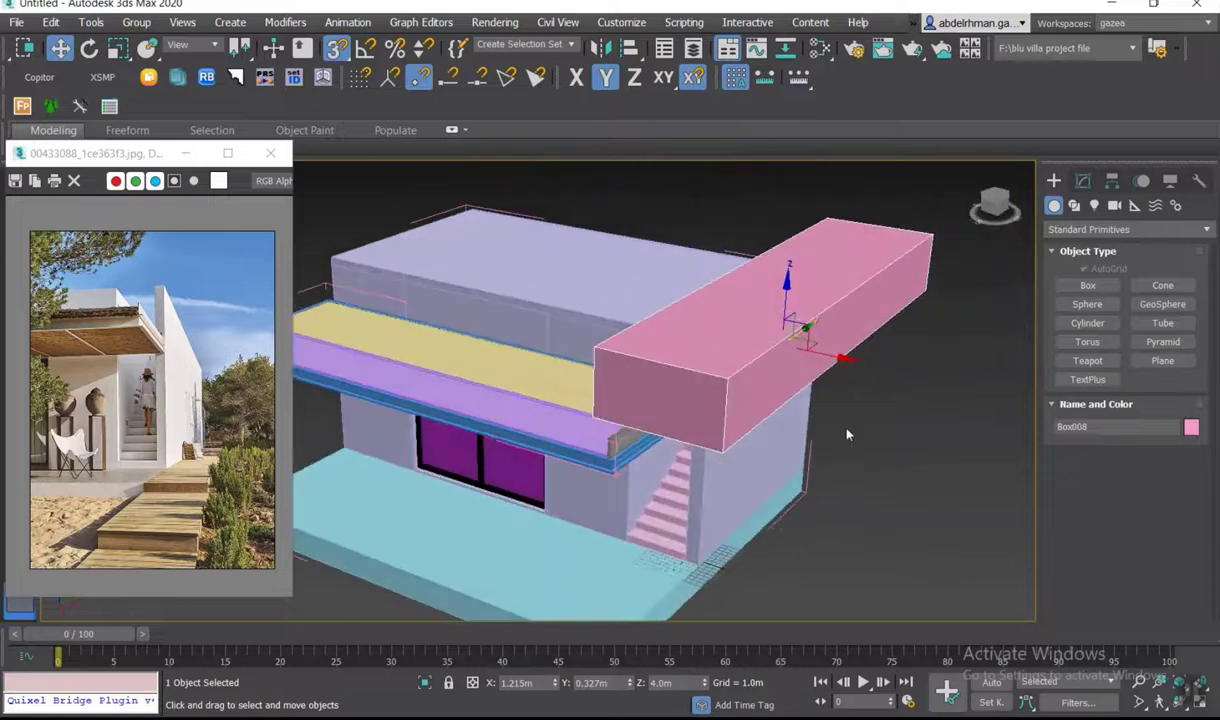
pyautogui.moveTo(800, 328); pyautogui.dragTo(792, 550)
pyautogui.moveTo(792, 550)
pyautogui.keyDown('alt'); pyautogui.mouseDown(button='middle')
pyautogui.moveTo(811, 373)
pyautogui.moveTo(871, 348)
pyautogui.moveTo(800, 436)
pyautogui.mouseUp(button='middle'); pyautogui.keyUp('alt')
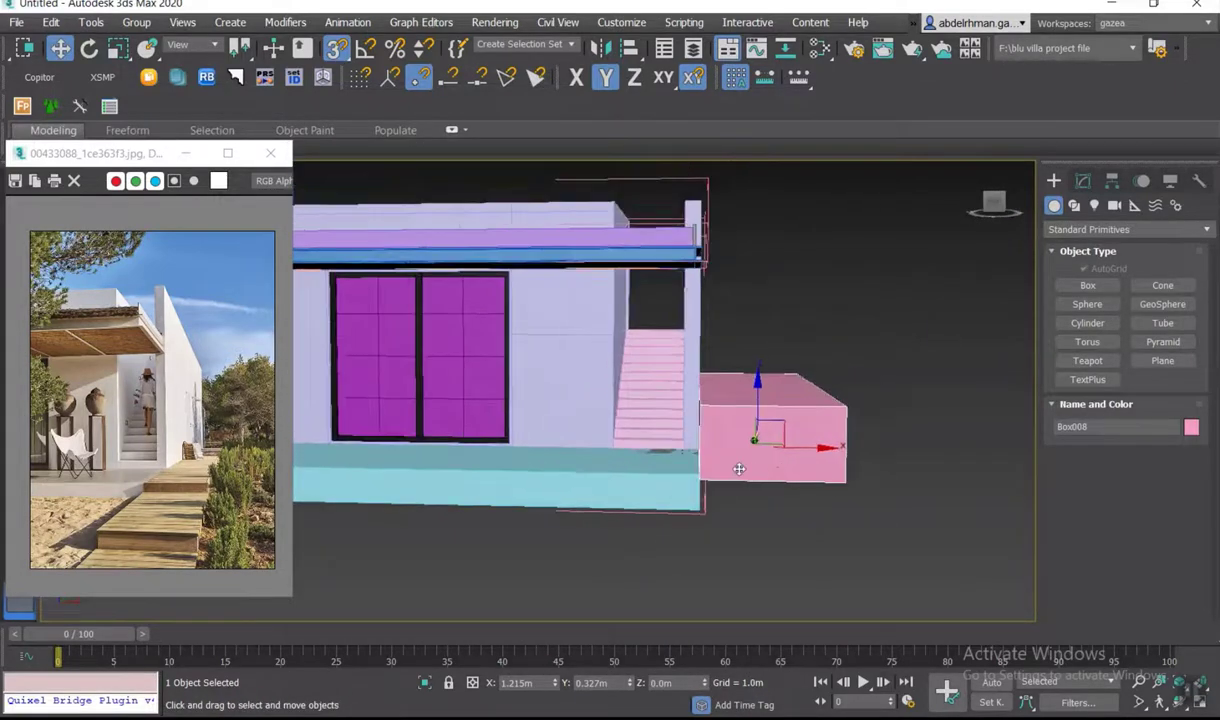
# - Set the cyan floor slab's height to -0.5m
pyautogui.scroll(2, 736, 447)
pyautogui.click(1082, 180)
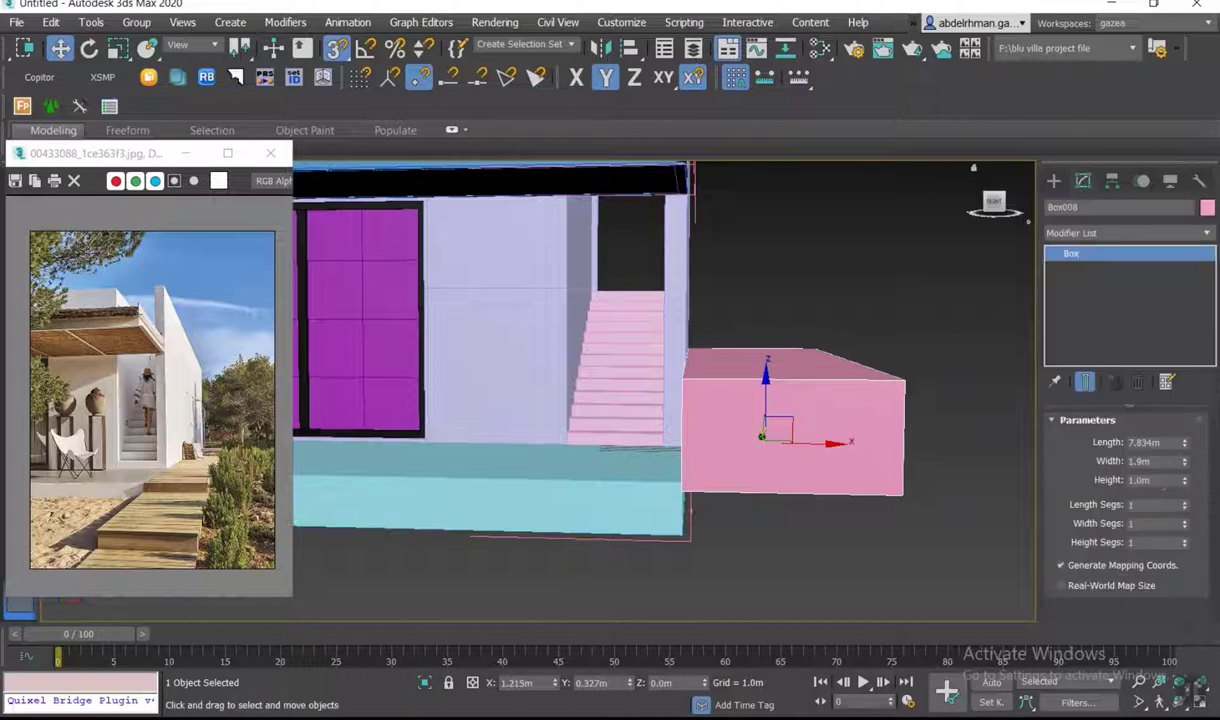
pyautogui.click(615, 510)
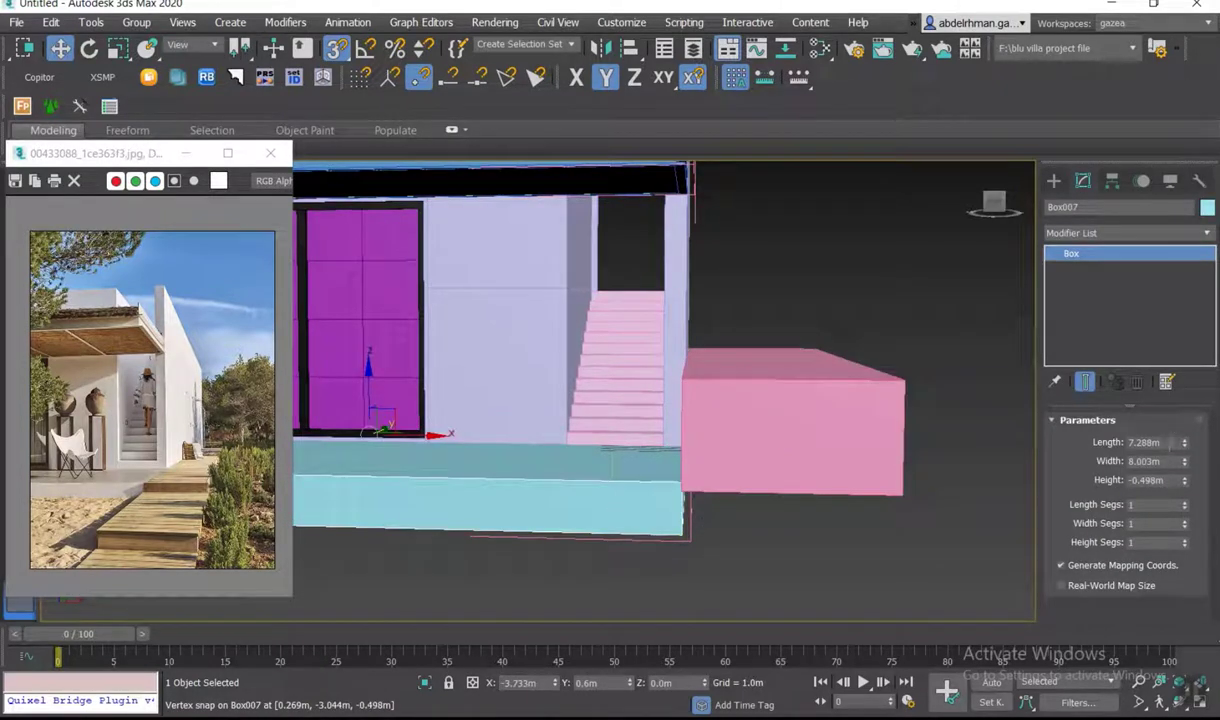
pyautogui.doubleClick(1150, 480)
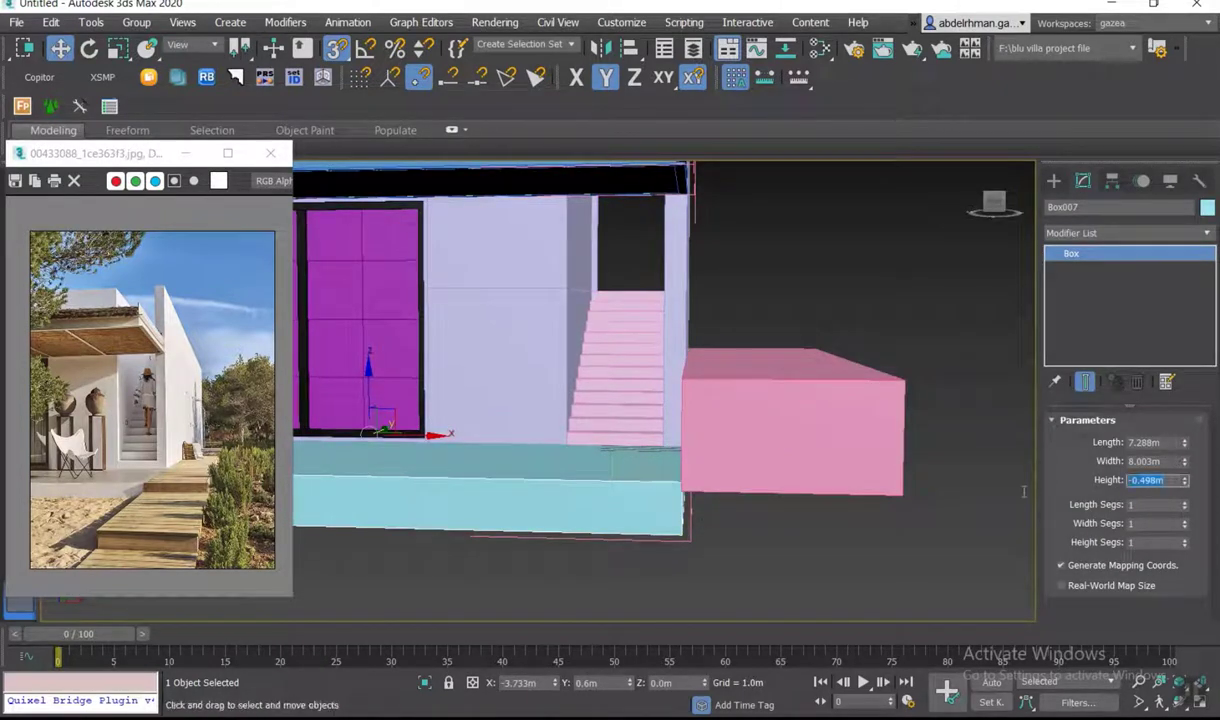
pyautogui.write('-.5')
# - Set the pink box Box008's height to -0.5m, flush with the floor slab
pyautogui.click(858, 439)
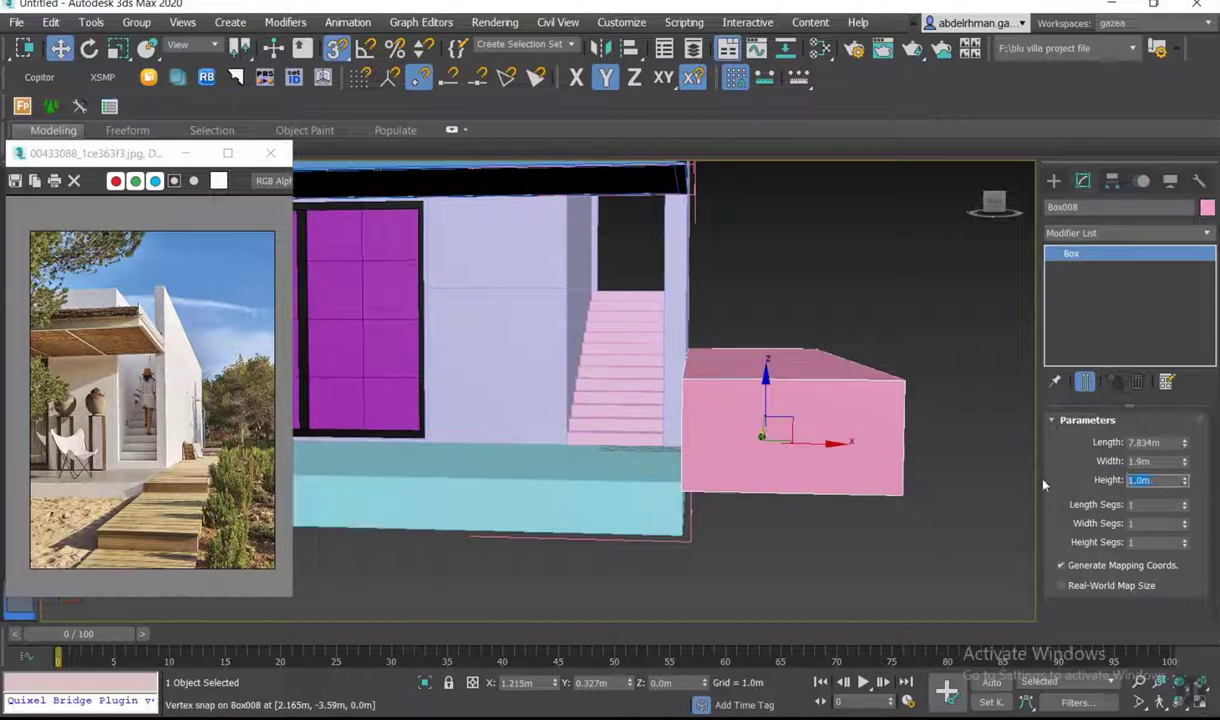
pyautogui.doubleClick(1152, 480)
pyautogui.write('-.5')
pyautogui.press('Return')
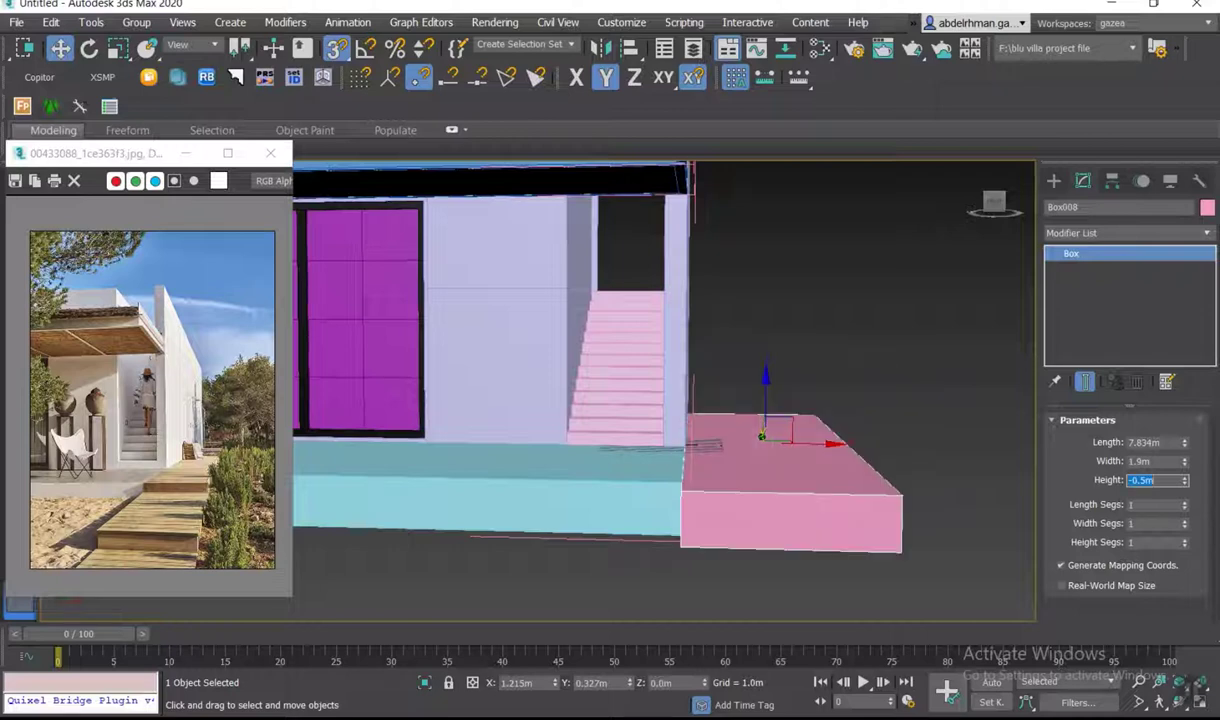
pyautogui.keyDown('alt'); pyautogui.moveTo(657, 425); pyautogui.dragTo(697, 409, button='middle'); pyautogui.keyUp('alt')
pyautogui.scroll(-3, 697, 409)
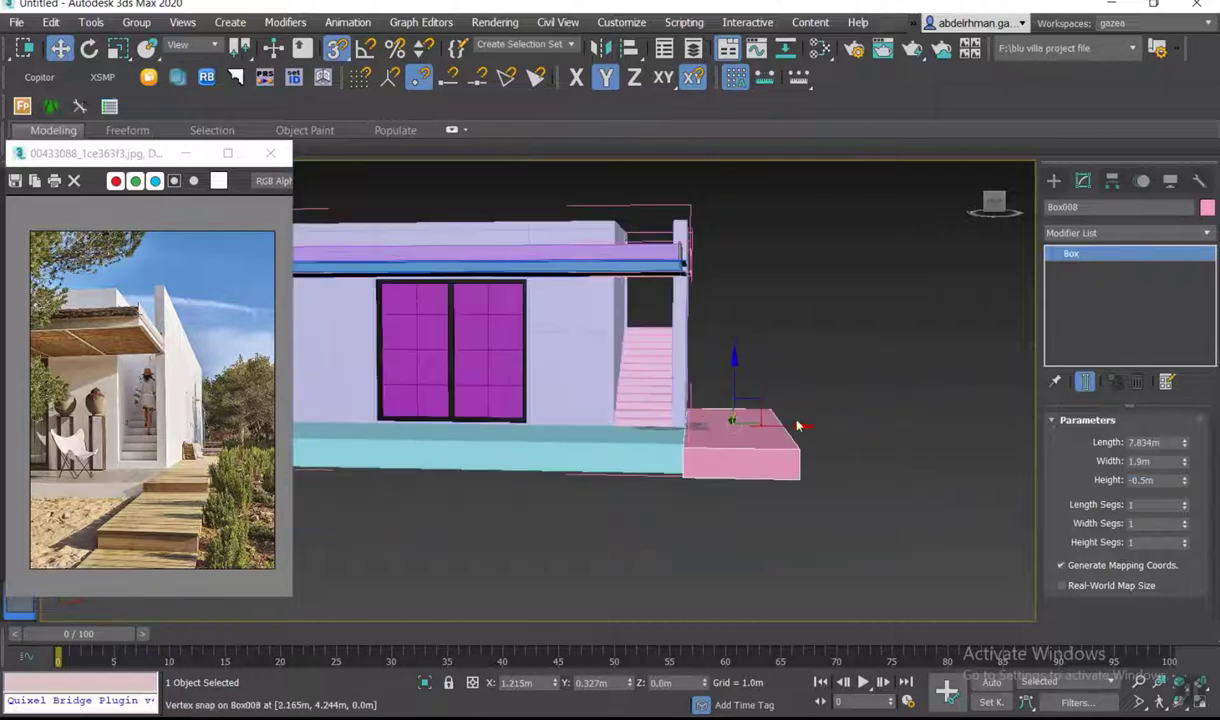
pyautogui.moveTo(798, 422)
pyautogui.keyDown('alt'); pyautogui.mouseDown(button='middle')
pyautogui.moveTo(733, 436)
pyautogui.moveTo(771, 422)
pyautogui.moveTo(766, 459)
pyautogui.moveTo(781, 403)
pyautogui.moveTo(877, 463)
pyautogui.moveTo(855, 416)
pyautogui.mouseUp(button='middle'); pyautogui.keyUp('alt')
pyautogui.scroll(3, 855, 416)
pyautogui.moveTo(770, 426); pyautogui.dragTo(732, 378)
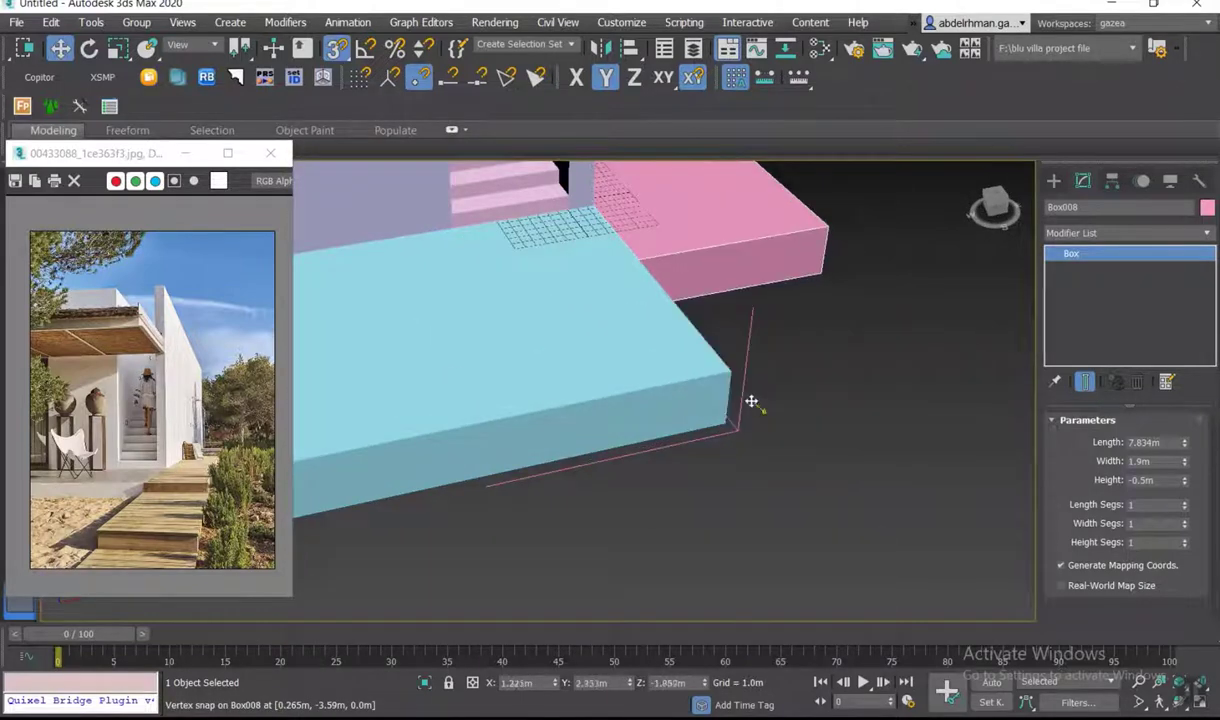
pyautogui.scroll(-5, 776, 388)
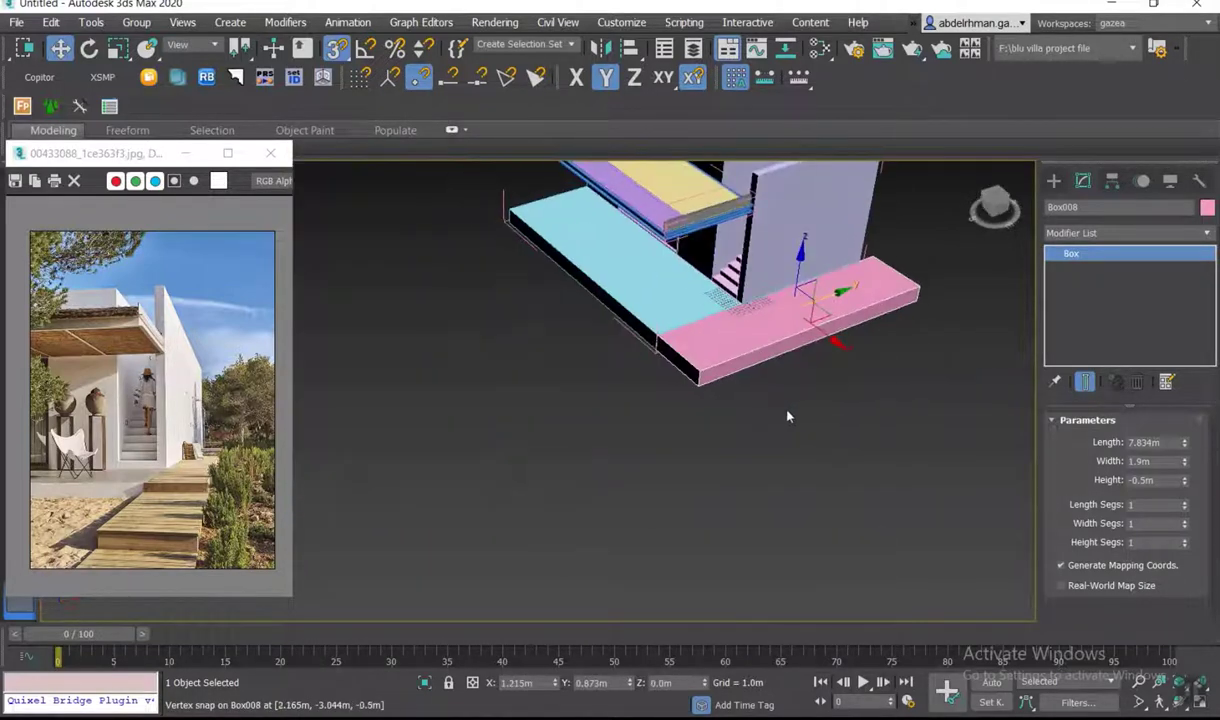
pyautogui.scroll(2, 776, 388)
pyautogui.scroll(3, 230, 450)
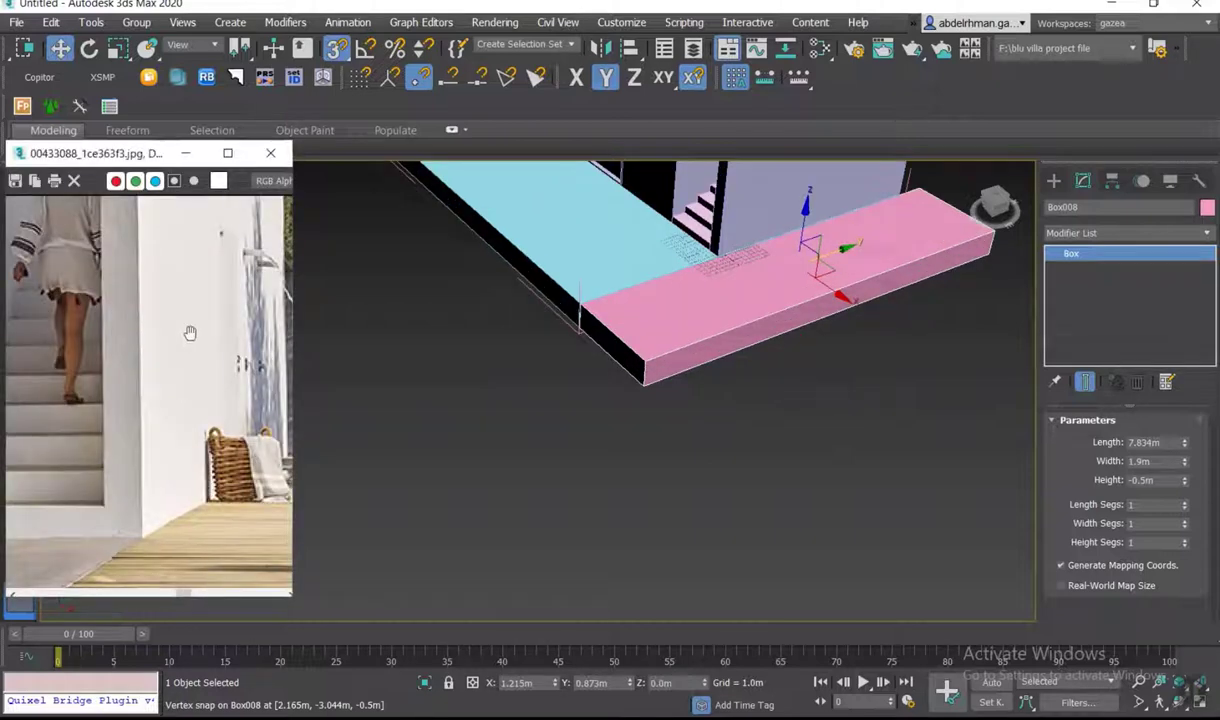
pyautogui.scroll(2, 169, 367)
pyautogui.scroll(-5, 72, 445)
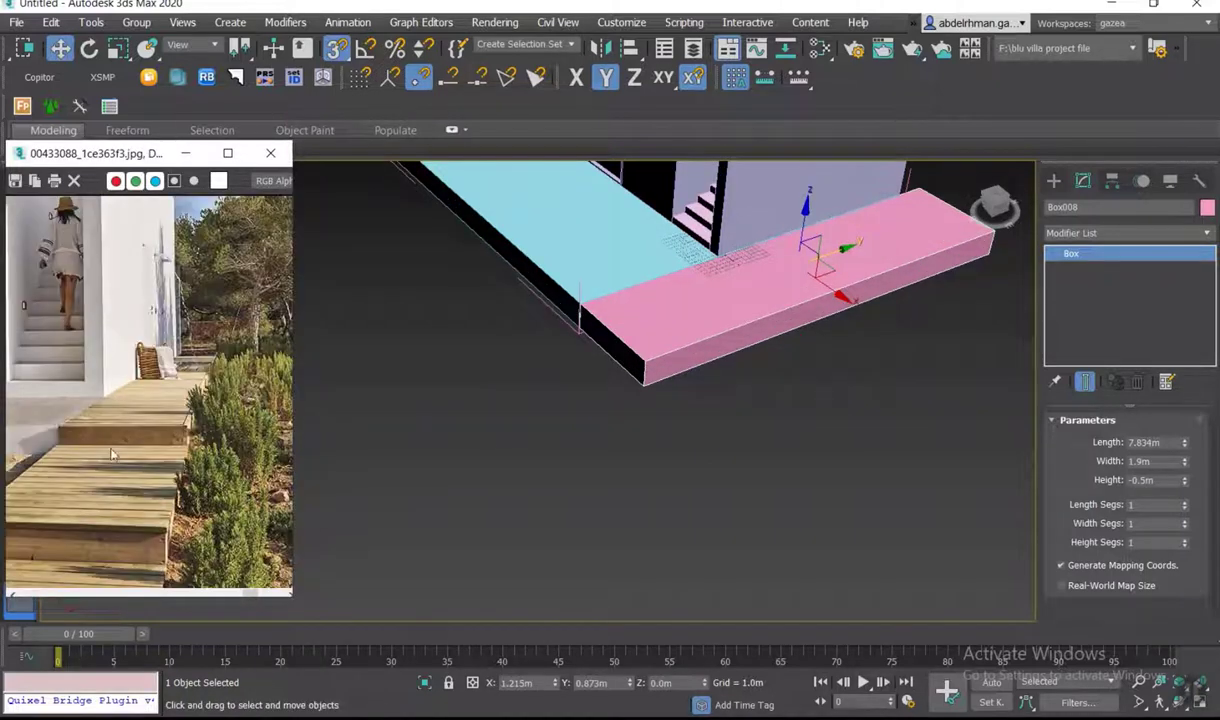
pyautogui.scroll(-2, 648, 453)
pyautogui.scroll(-2, 675, 463)
pyautogui.moveTo(689, 463); pyautogui.dragTo(763, 425, button='middle')
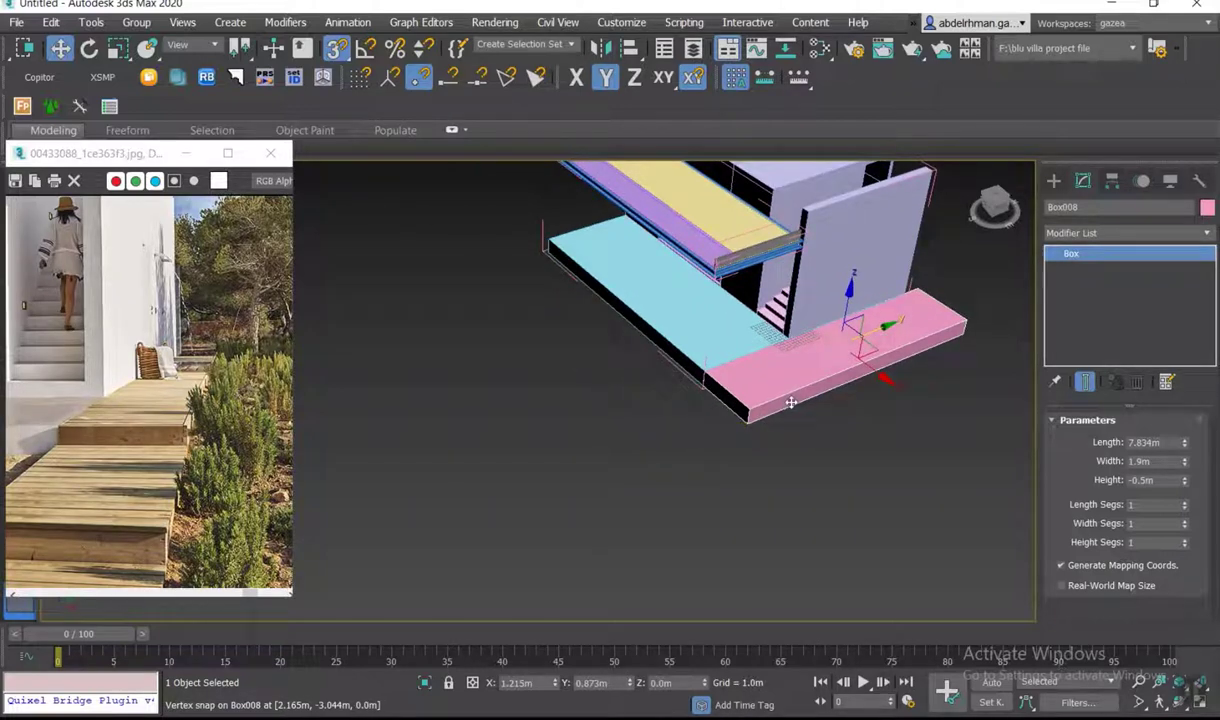
pyautogui.moveTo(790, 400)
pyautogui.keyDown('alt'); pyautogui.mouseDown(button='middle')
pyautogui.moveTo(820, 381)
pyautogui.moveTo(782, 378)
pyautogui.mouseUp(button='middle'); pyautogui.keyUp('alt')
pyautogui.scroll(2, 792, 352)
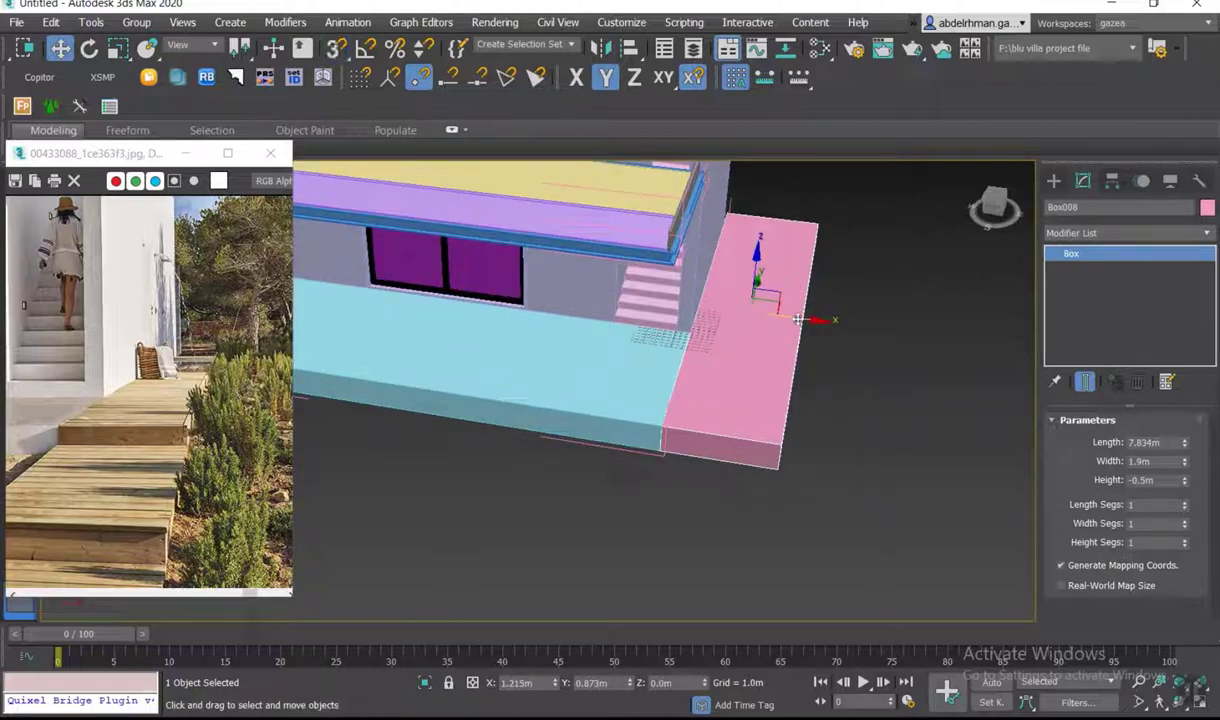
# - Clone the pink deck box as Box009 and make it 0.05m wide
pyautogui.keyDown('shift'); pyautogui.moveTo(768, 312); pyautogui.dragTo(918, 337); pyautogui.keyUp('shift')
pyautogui.click(610, 430)
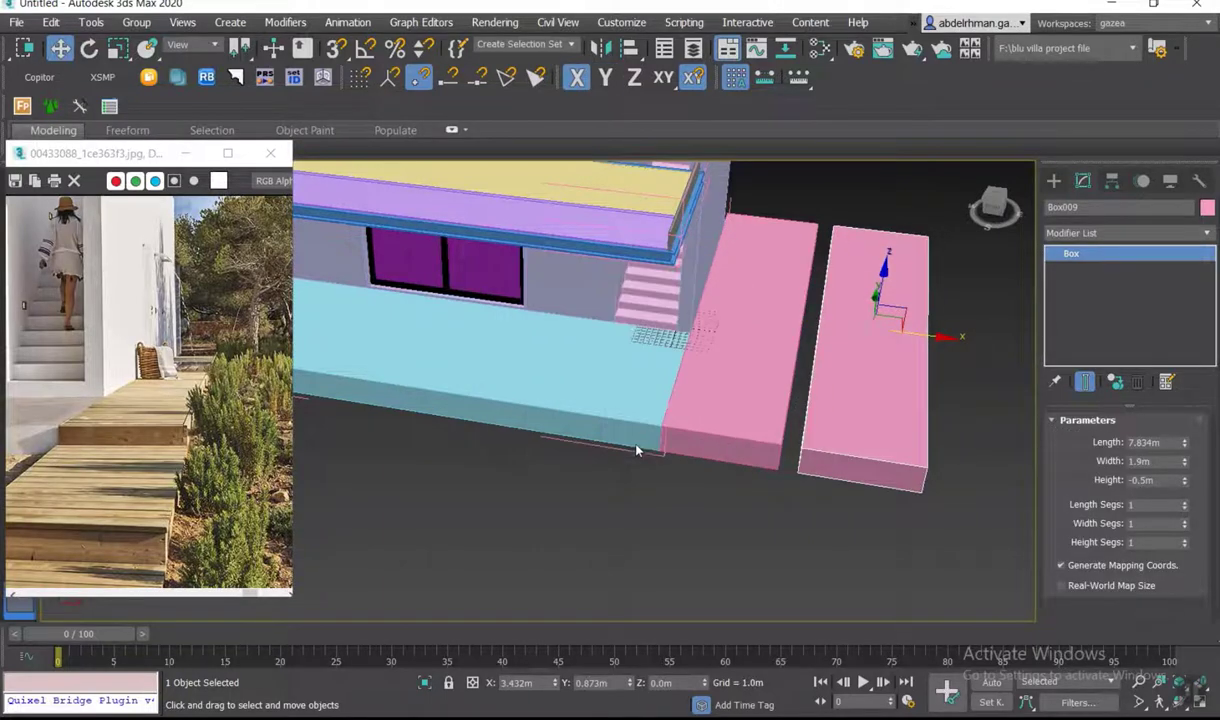
pyautogui.doubleClick(1150, 442)
pyautogui.write('0.12')
pyautogui.press('Return')
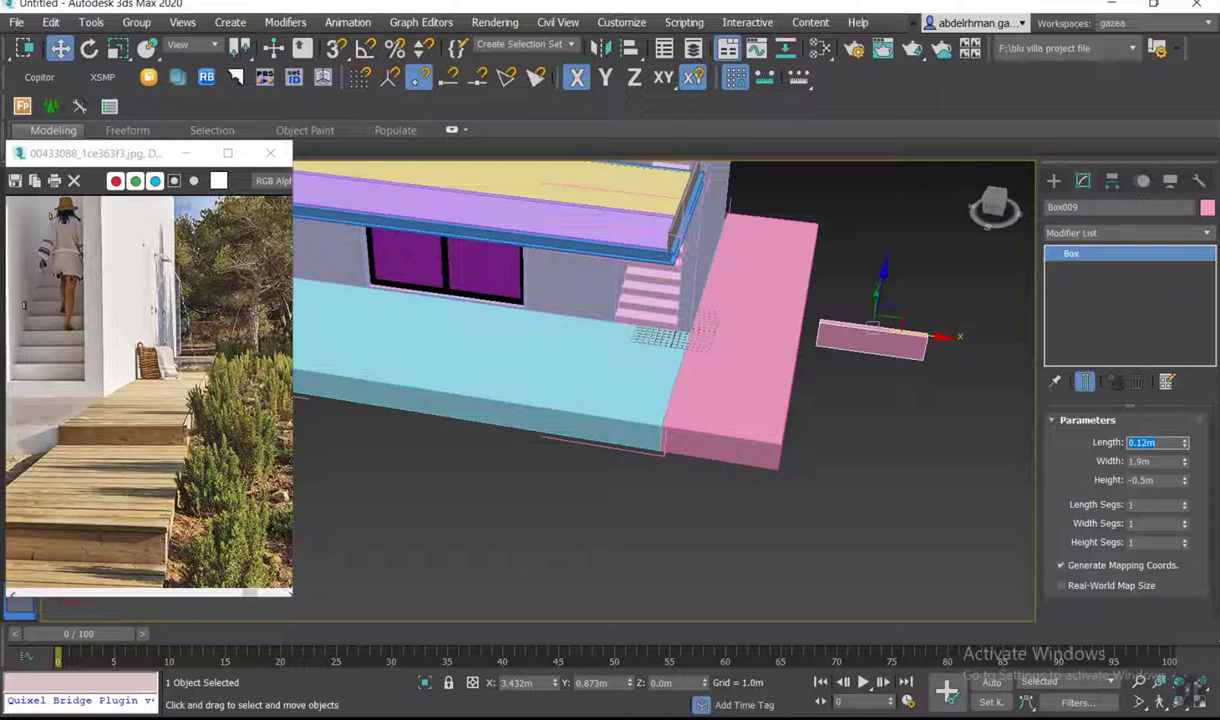
pyautogui.hotkey('ctrl', 'z')
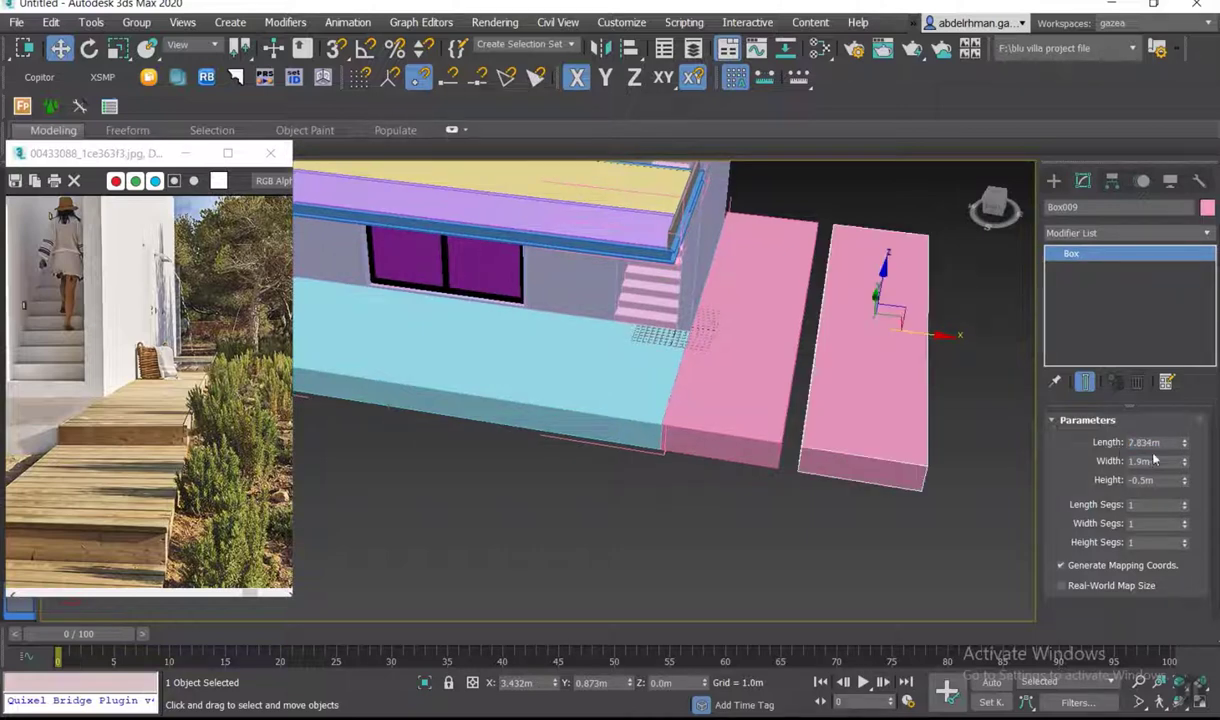
pyautogui.write('0.1')
pyautogui.press('Return')
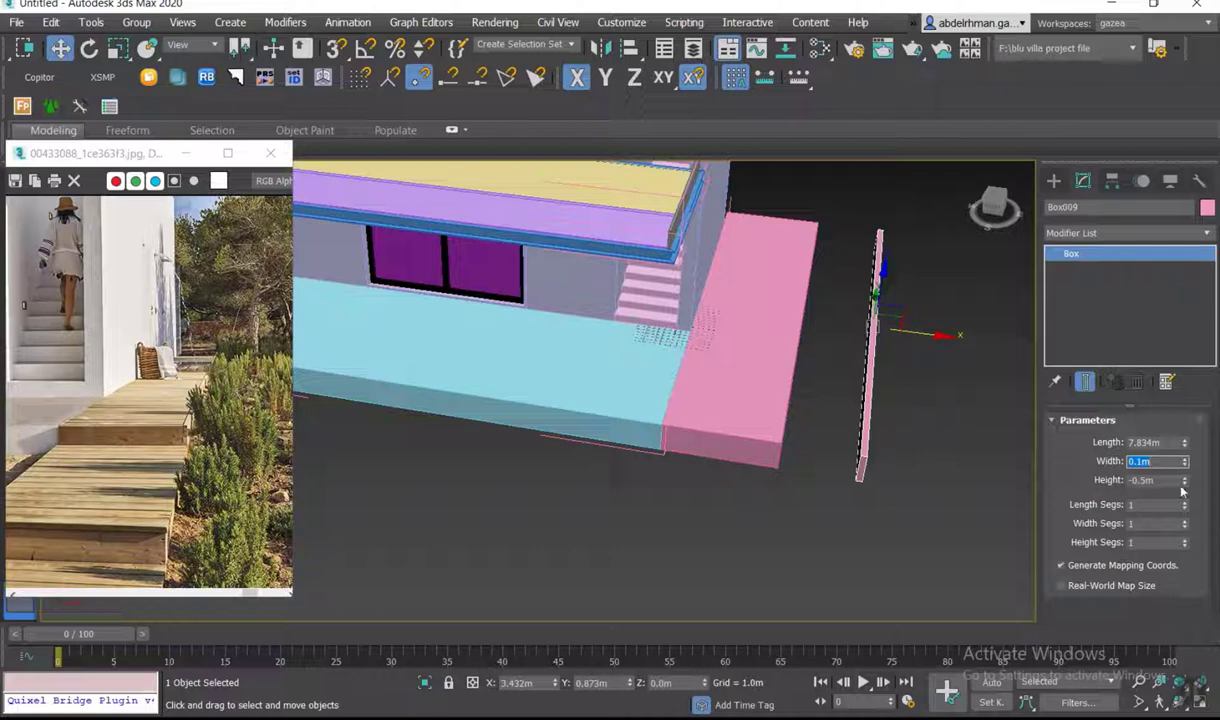
pyautogui.write('5')
pyautogui.press('Return')
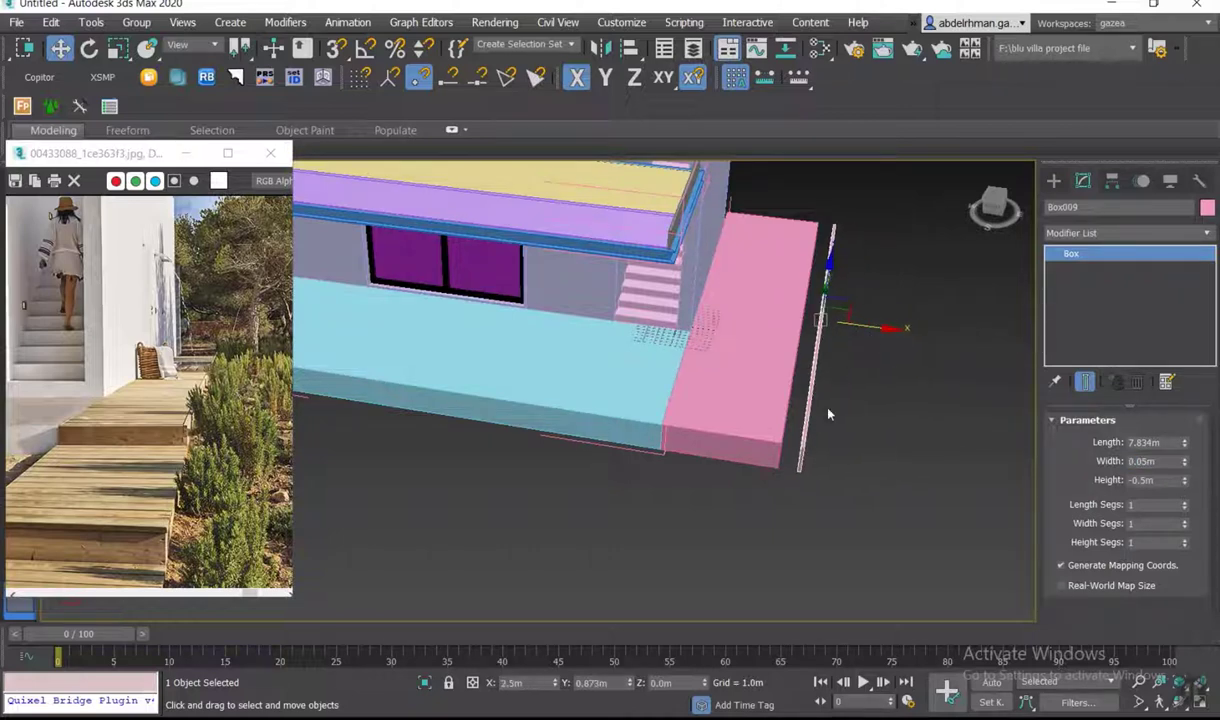
# - Snap the 0.05m board against one long edge of the pink deck box
pyautogui.scroll(5, 790, 390)
pyautogui.scroll(-3, 800, 430)
pyautogui.scroll(3, 757, 455)
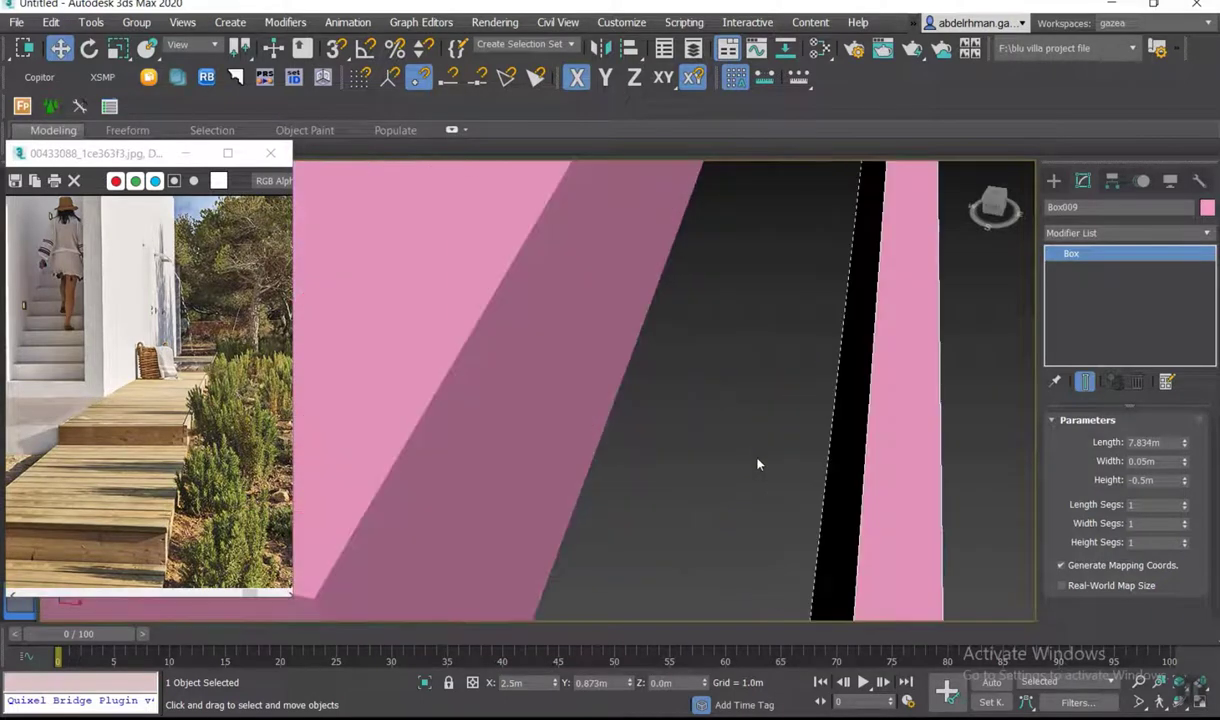
pyautogui.scroll(-3, 770, 480)
pyautogui.moveTo(795, 519); pyautogui.dragTo(717, 507)
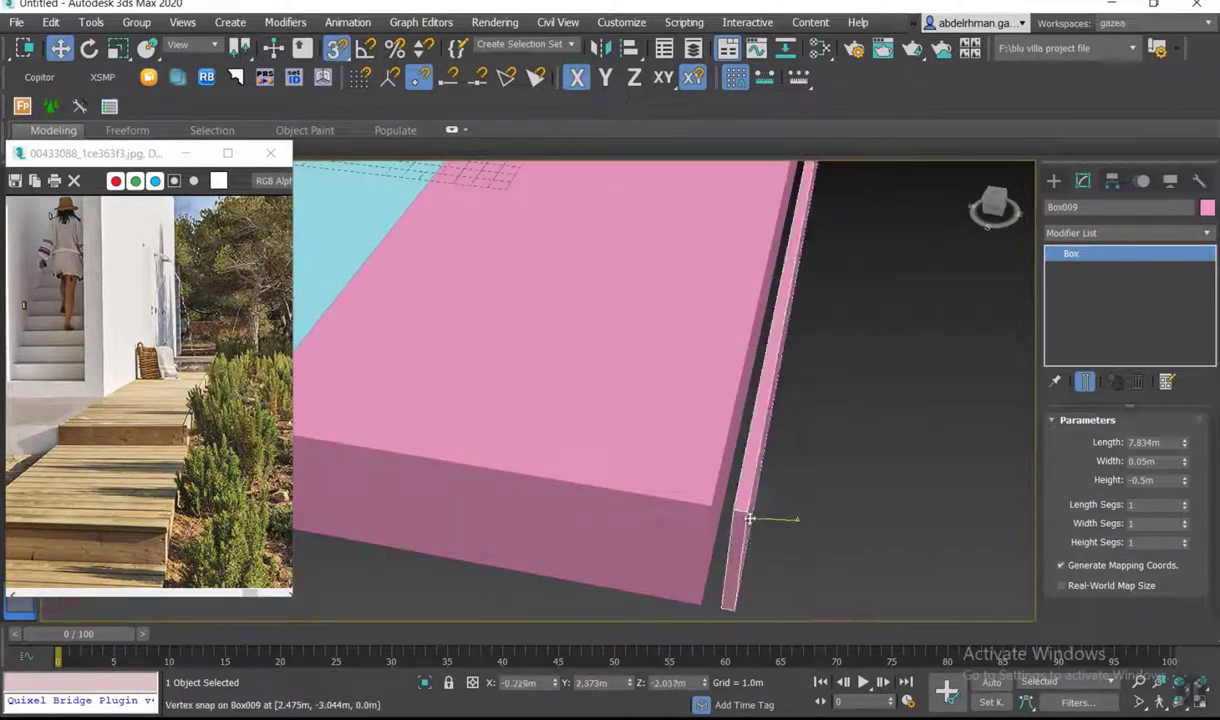
pyautogui.moveTo(717, 507); pyautogui.dragTo(750, 515, button='middle')
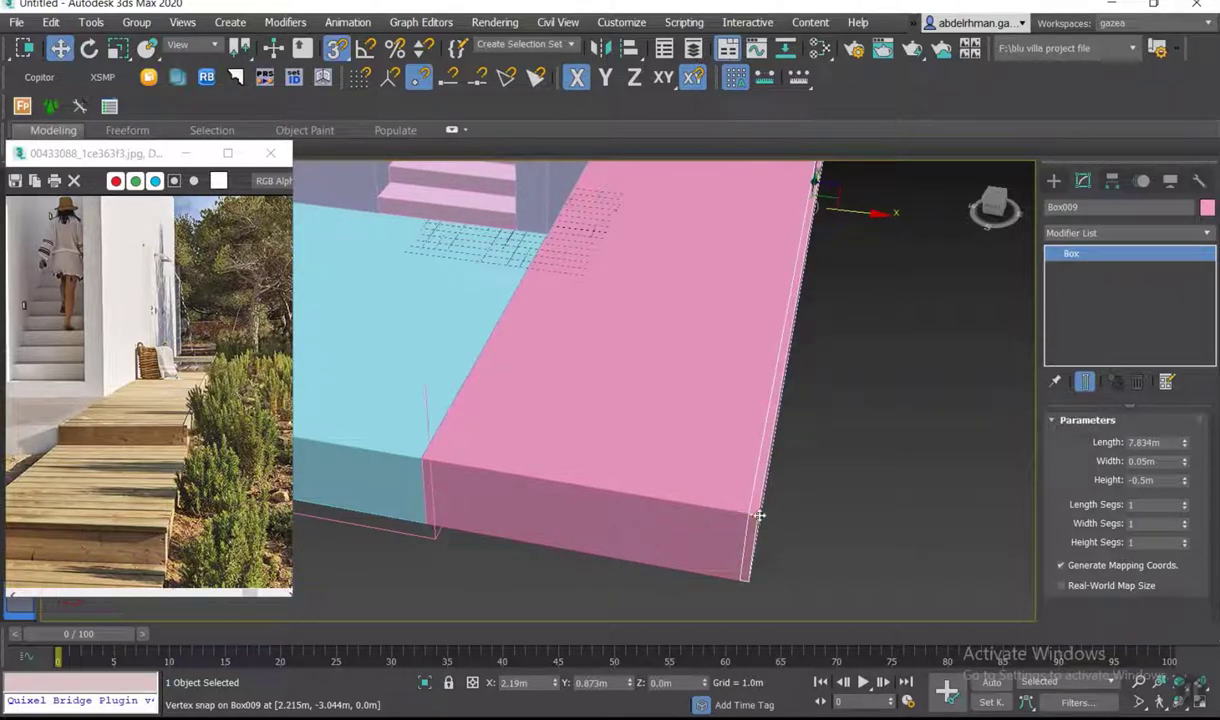
# - Copy the board to the opposite long edge as Box010 and inspect the corner
pyautogui.keyDown('shift'); pyautogui.moveTo(760, 519); pyautogui.dragTo(418, 457); pyautogui.keyUp('shift')
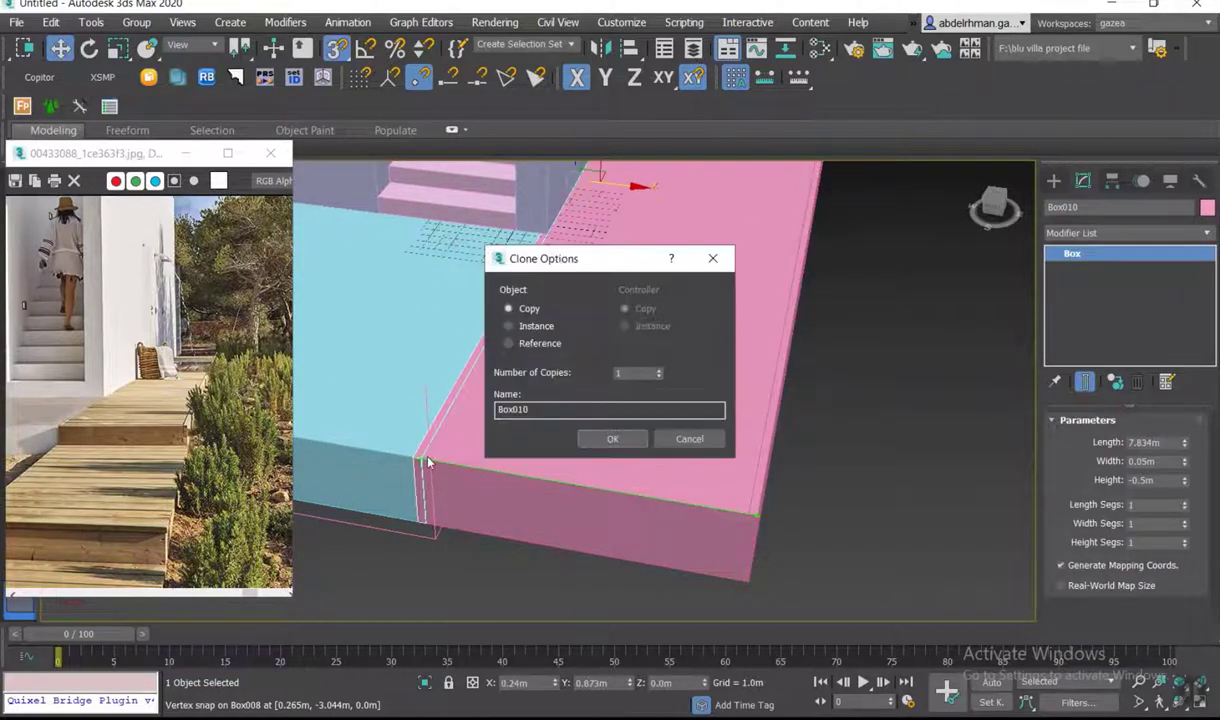
pyautogui.click(616, 440)
pyautogui.keyDown('ctrl'); pyautogui.click(489, 397); pyautogui.keyUp('ctrl')
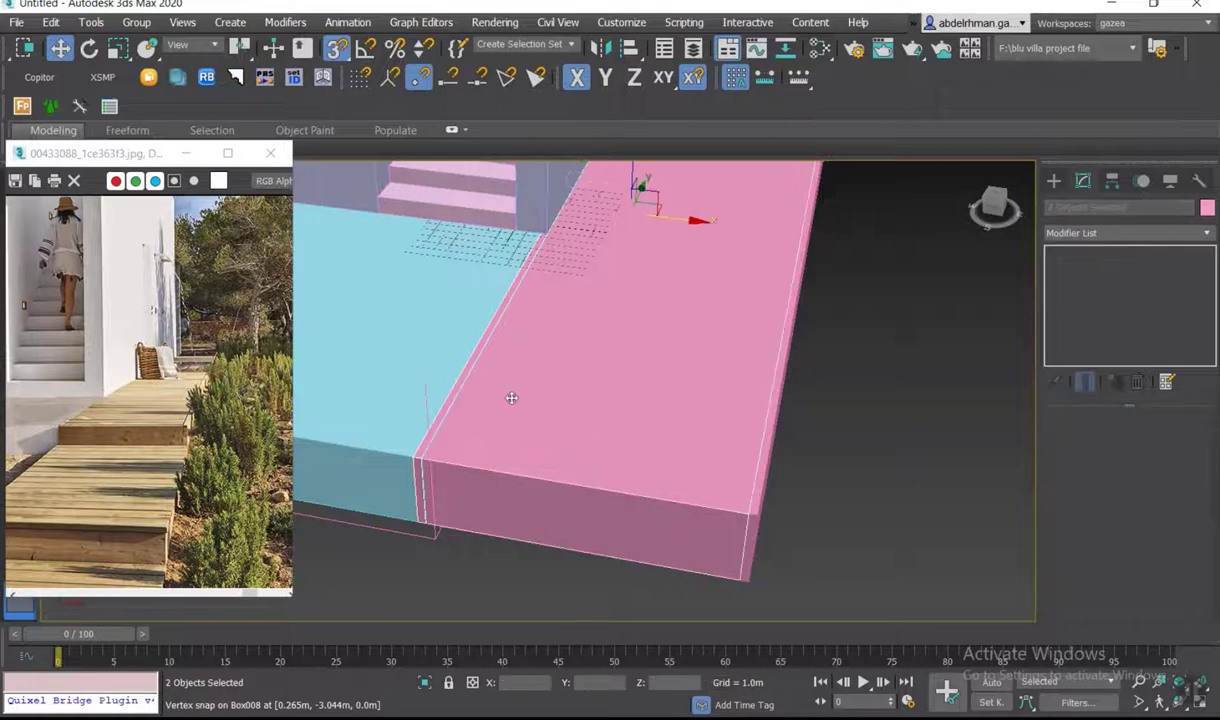
pyautogui.scroll(5, 493, 488)
pyautogui.moveTo(493, 488)
pyautogui.mouseDown()
pyautogui.moveTo(363, 425)
pyautogui.moveTo(753, 436)
pyautogui.mouseUp()
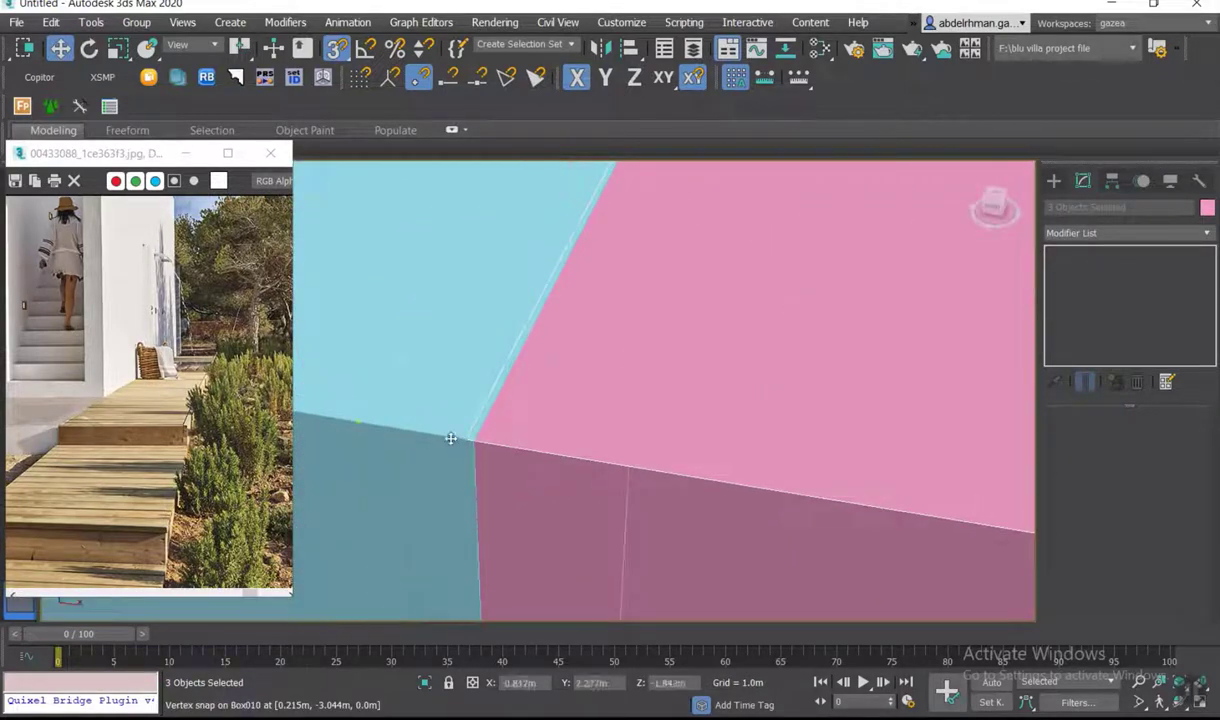
pyautogui.scroll(-2, 753, 436)
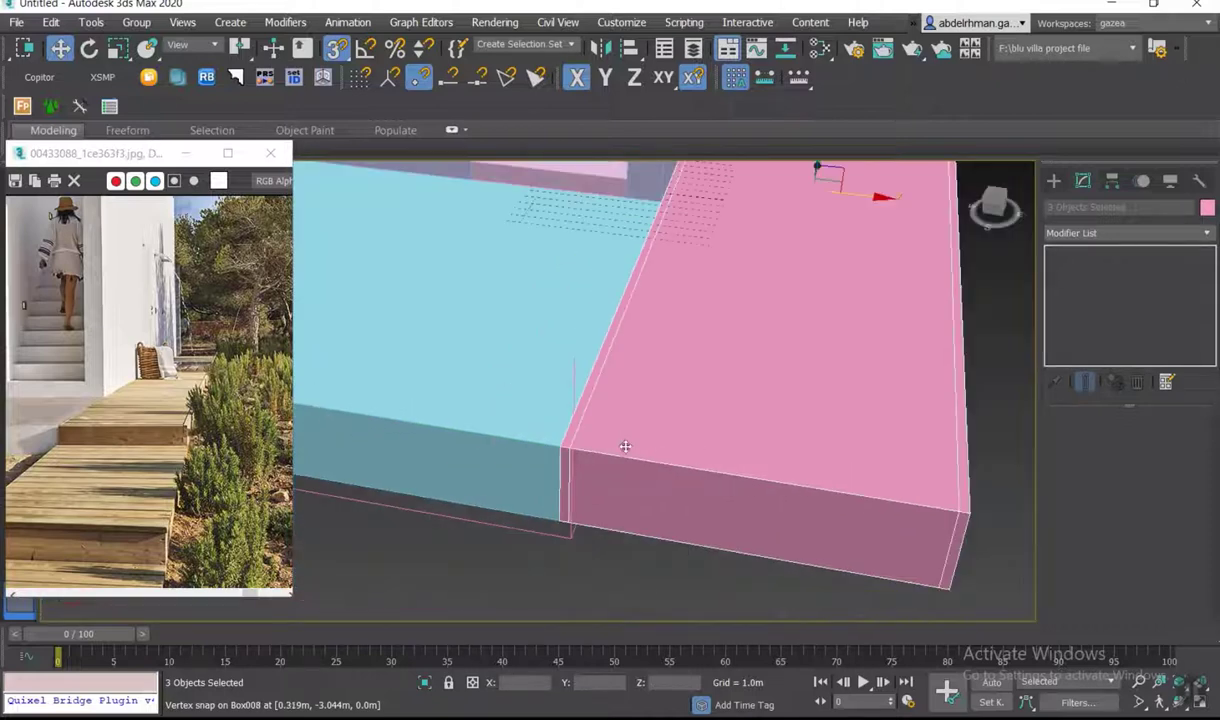
pyautogui.scroll(-2, 622, 444)
pyautogui.scroll(2, 67, 429)
pyautogui.scroll(2, 67, 429)
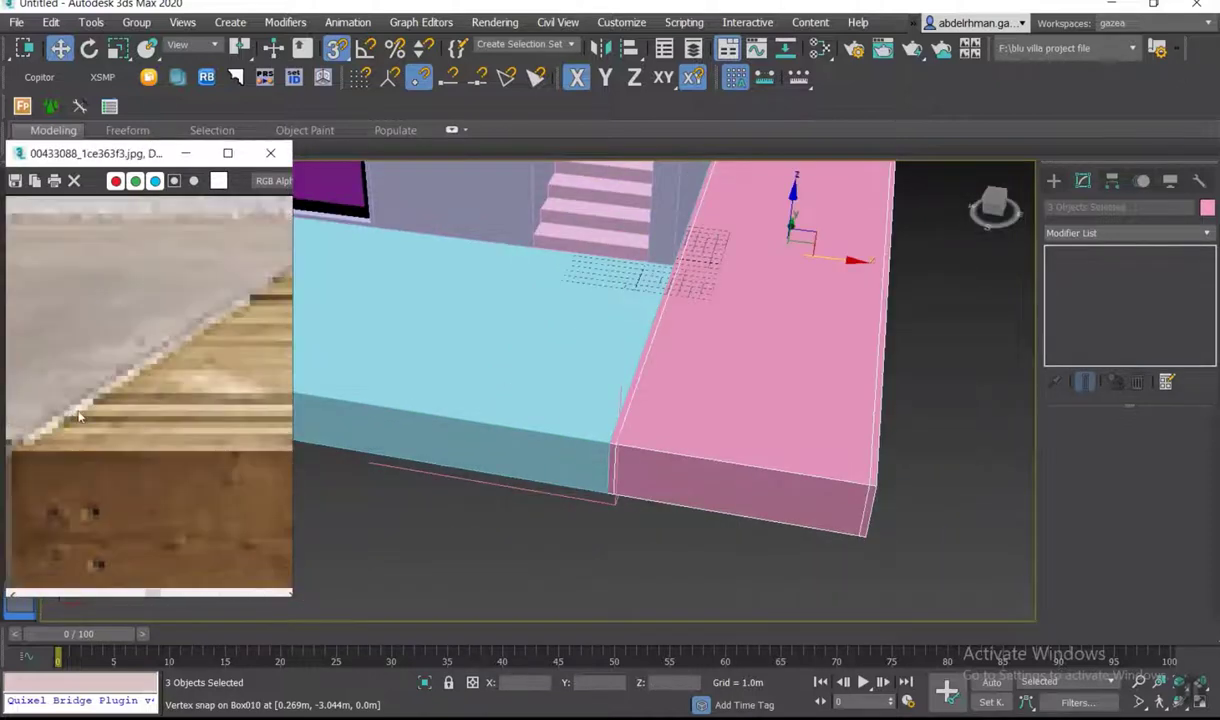
pyautogui.scroll(-2, 67, 429)
pyautogui.scroll(-2, 743, 429)
# - Clone the pink deck box as Box011 with a 0.05m length
pyautogui.click(754, 422)
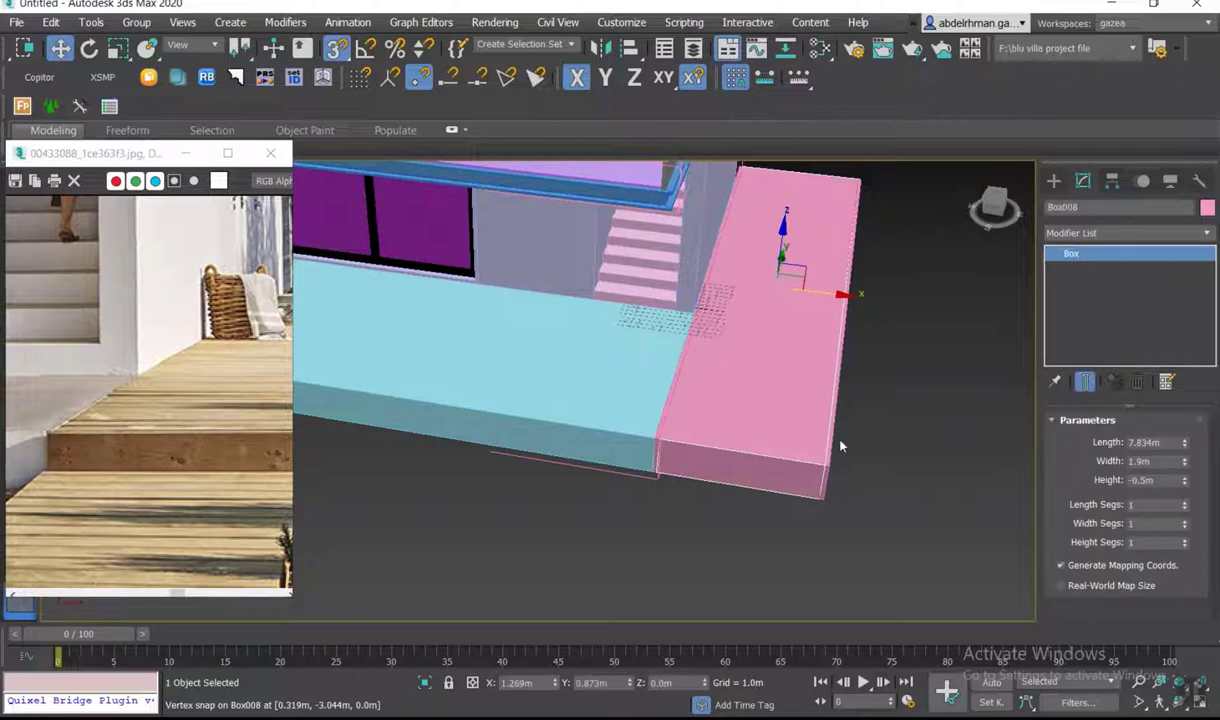
pyautogui.moveTo(839, 444)
pyautogui.keyDown('alt'); pyautogui.mouseDown(button='middle')
pyautogui.moveTo(768, 458)
pyautogui.moveTo(797, 503)
pyautogui.mouseUp(button='middle'); pyautogui.keyUp('alt')
pyautogui.hotkey('ctrl', 'v')
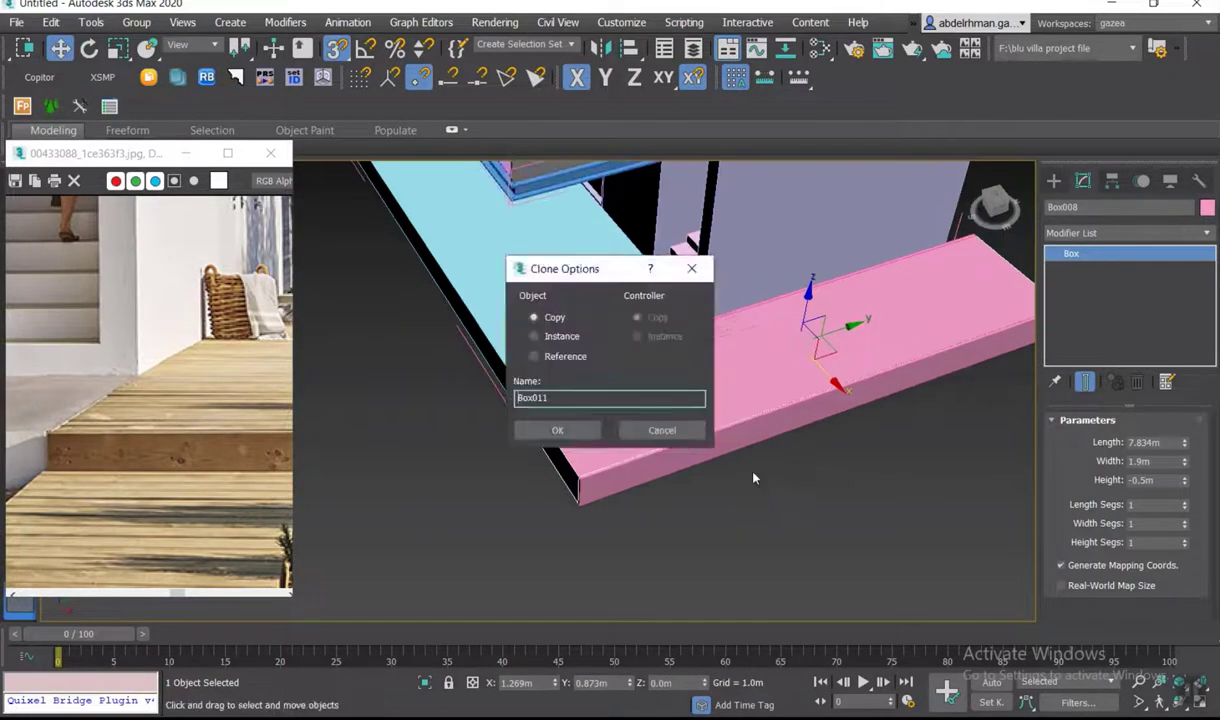
pyautogui.click(571, 436)
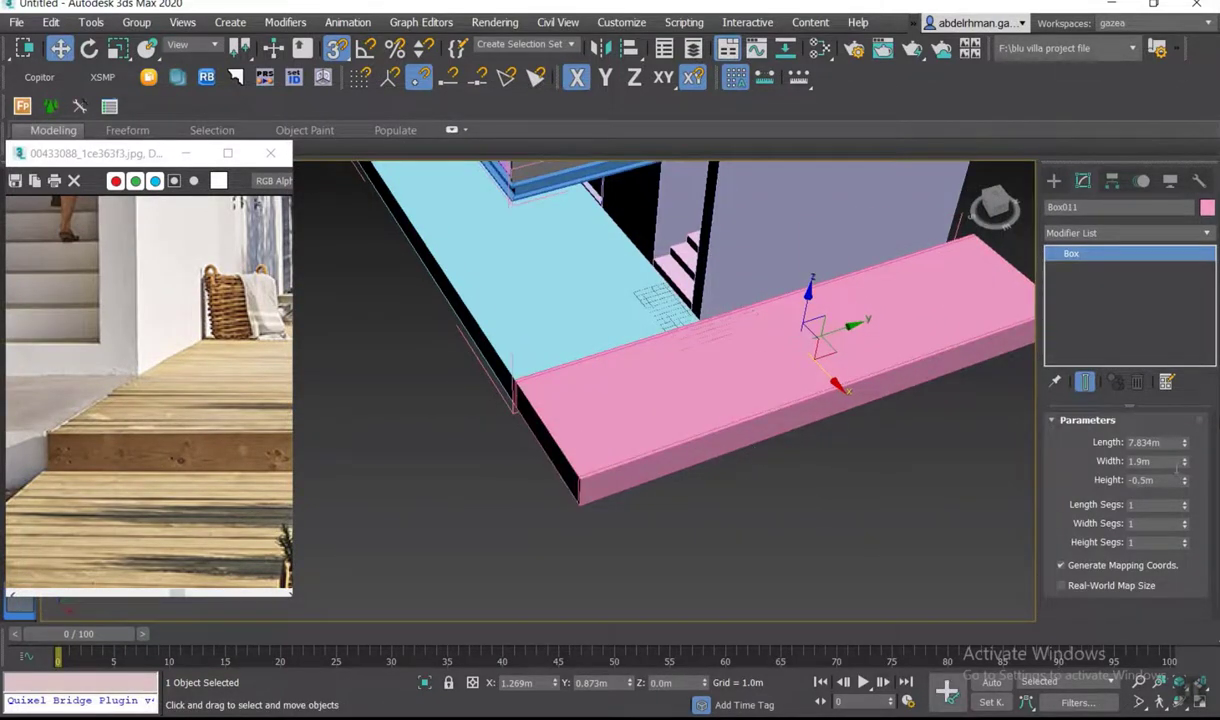
pyautogui.click(1150, 442)
pyautogui.write('0.05')
pyautogui.press('Return')
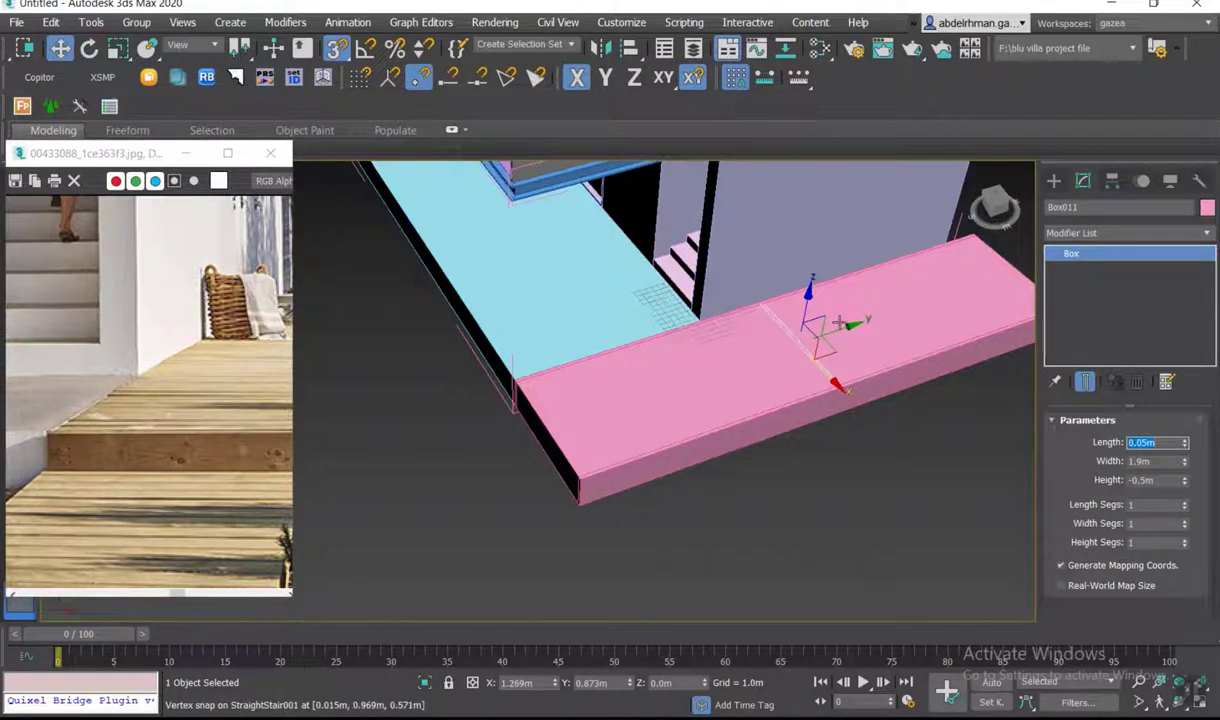
# - Snap the end board onto the deck box's corner and set its width to 2.0m
pyautogui.moveTo(790, 345); pyautogui.dragTo(446, 441)
pyautogui.scroll(2, 520, 505)
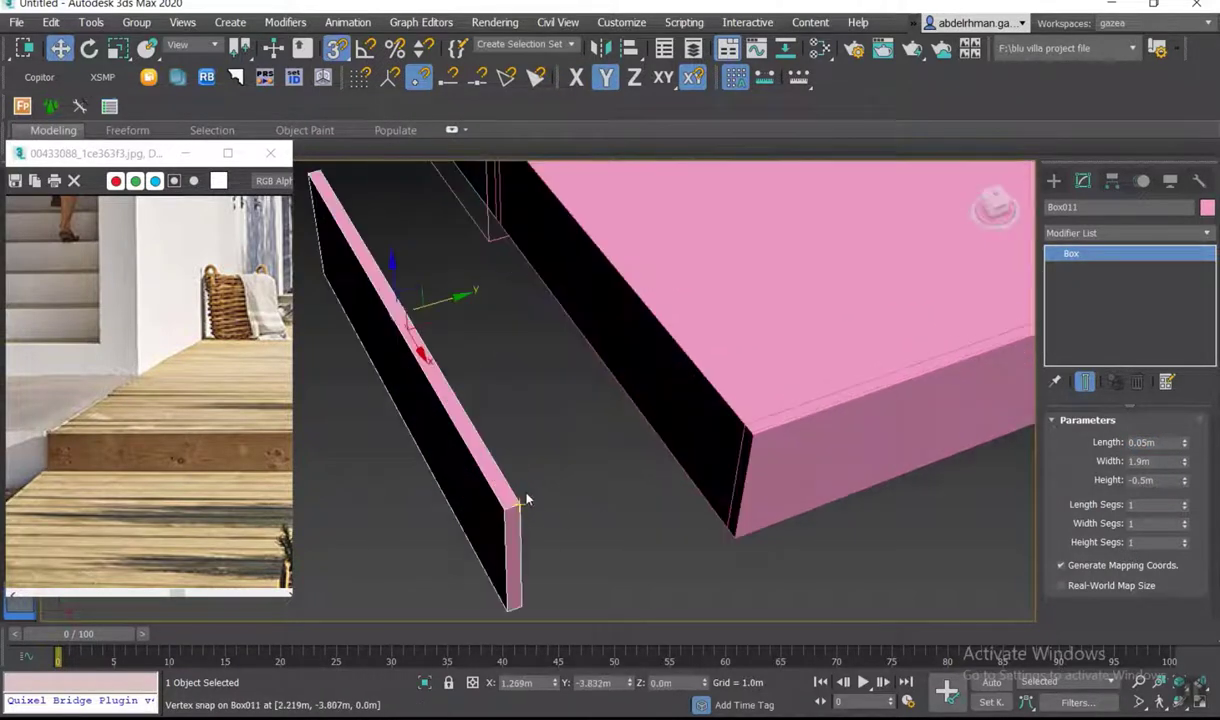
pyautogui.moveTo(519, 505); pyautogui.dragTo(706, 478)
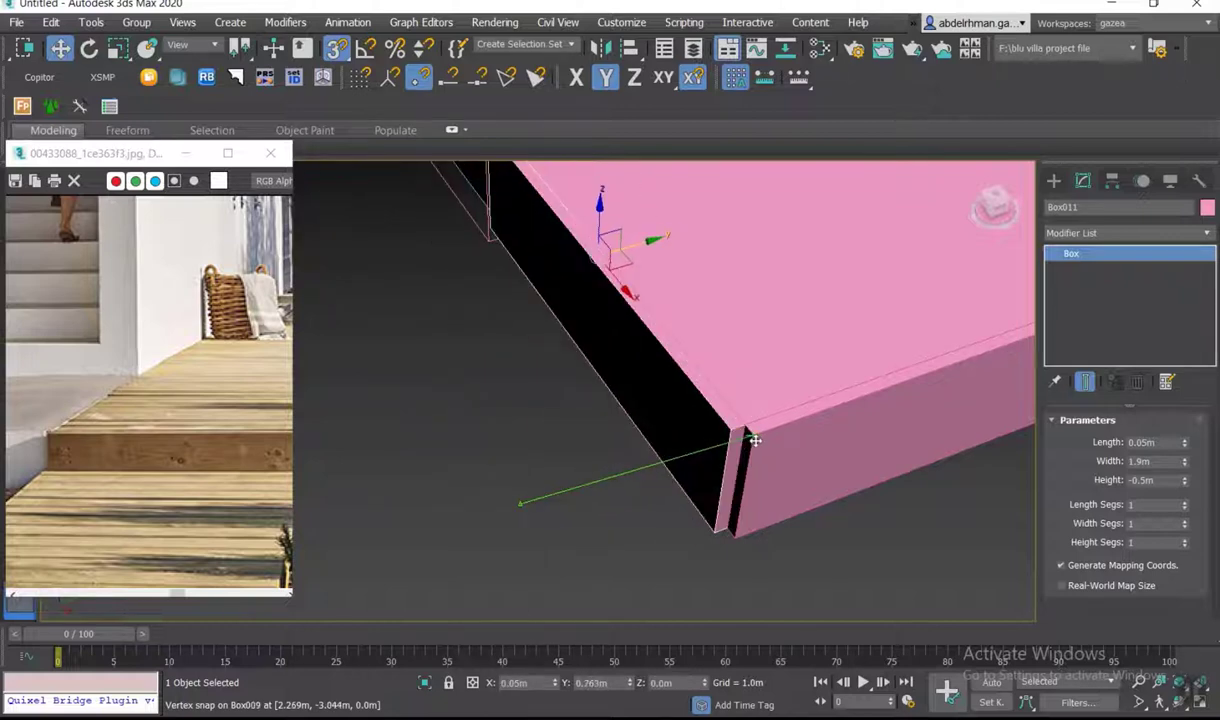
pyautogui.moveTo(706, 478)
pyautogui.keyDown('alt'); pyautogui.mouseDown(button='middle')
pyautogui.moveTo(716, 498)
pyautogui.moveTo(766, 502)
pyautogui.mouseUp(button='middle'); pyautogui.keyUp('alt')
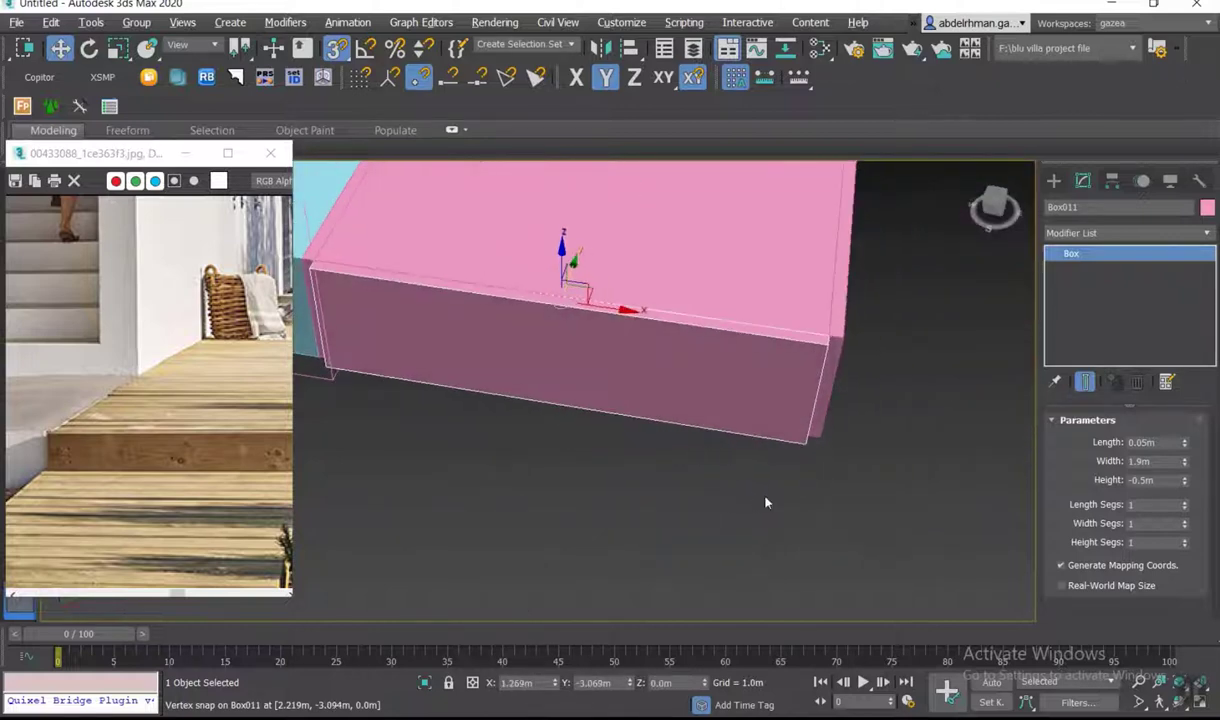
pyautogui.doubleClick(1145, 461)
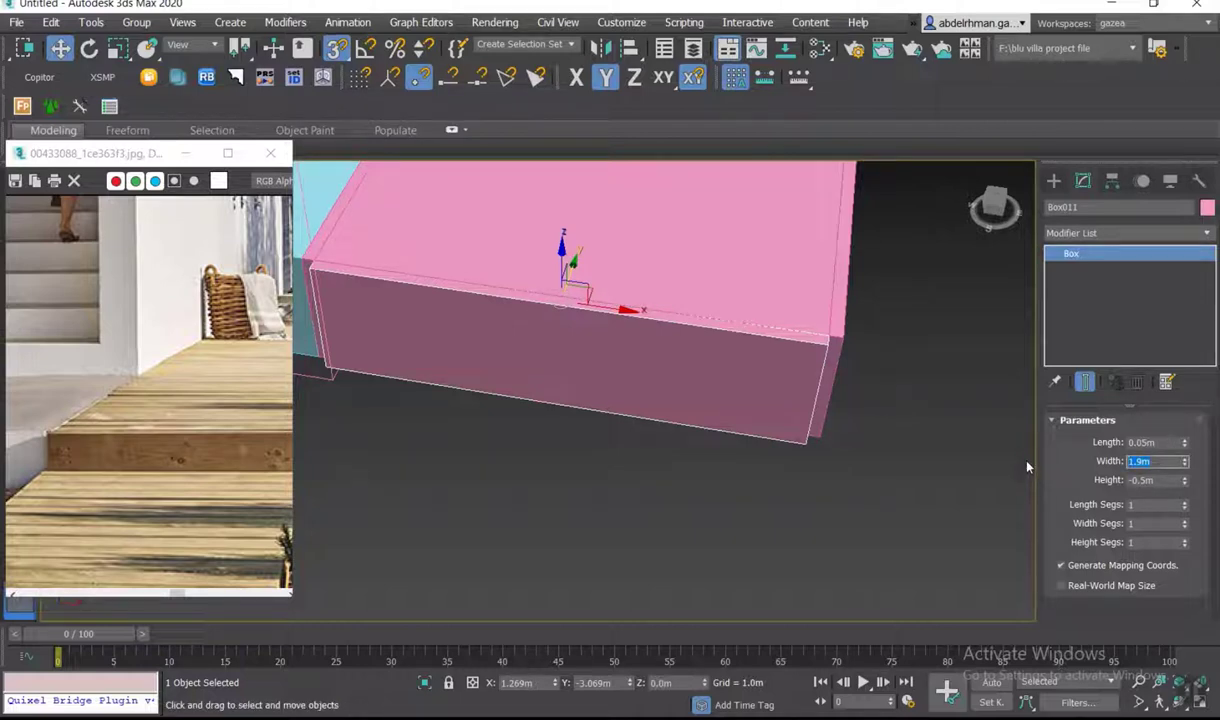
pyautogui.write('2.9')
pyautogui.press('Return')
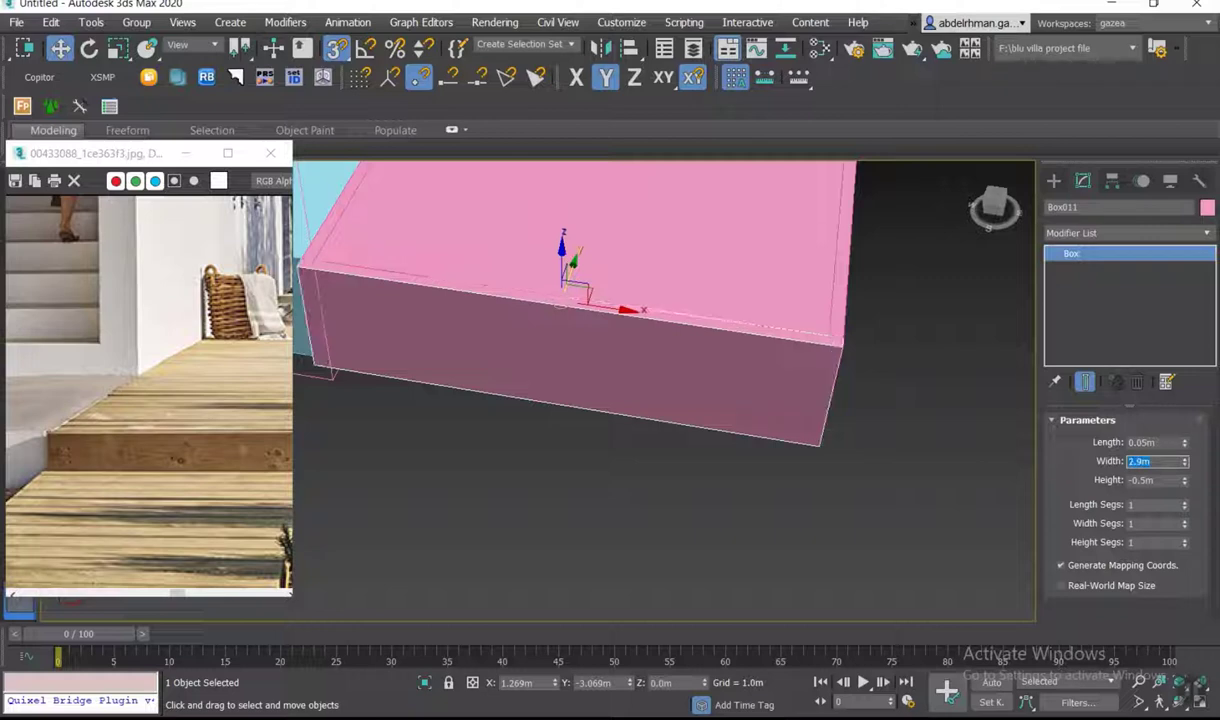
pyautogui.write('2')
pyautogui.press('Return')
pyautogui.keyDown('alt'); pyautogui.moveTo(697, 401); pyautogui.dragTo(728, 433, button='middle'); pyautogui.keyUp('alt')
pyautogui.moveTo(699, 456); pyautogui.dragTo(504, 422, button='middle')
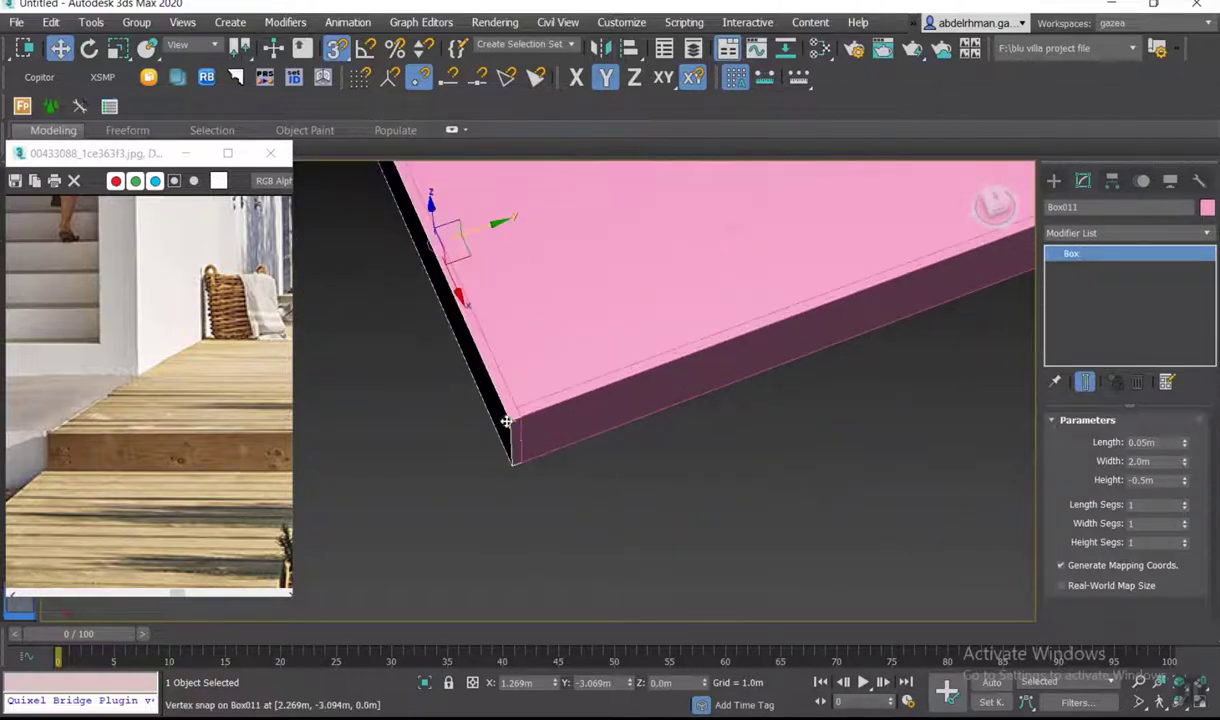
pyautogui.scroll(2, 507, 422)
# - Copy the end board to the deck's far end as Box012
pyautogui.keyDown('shift'); pyautogui.moveTo(507, 422); pyautogui.dragTo(829, 284); pyautogui.keyUp('shift')
pyautogui.scroll(-3, 803, 415)
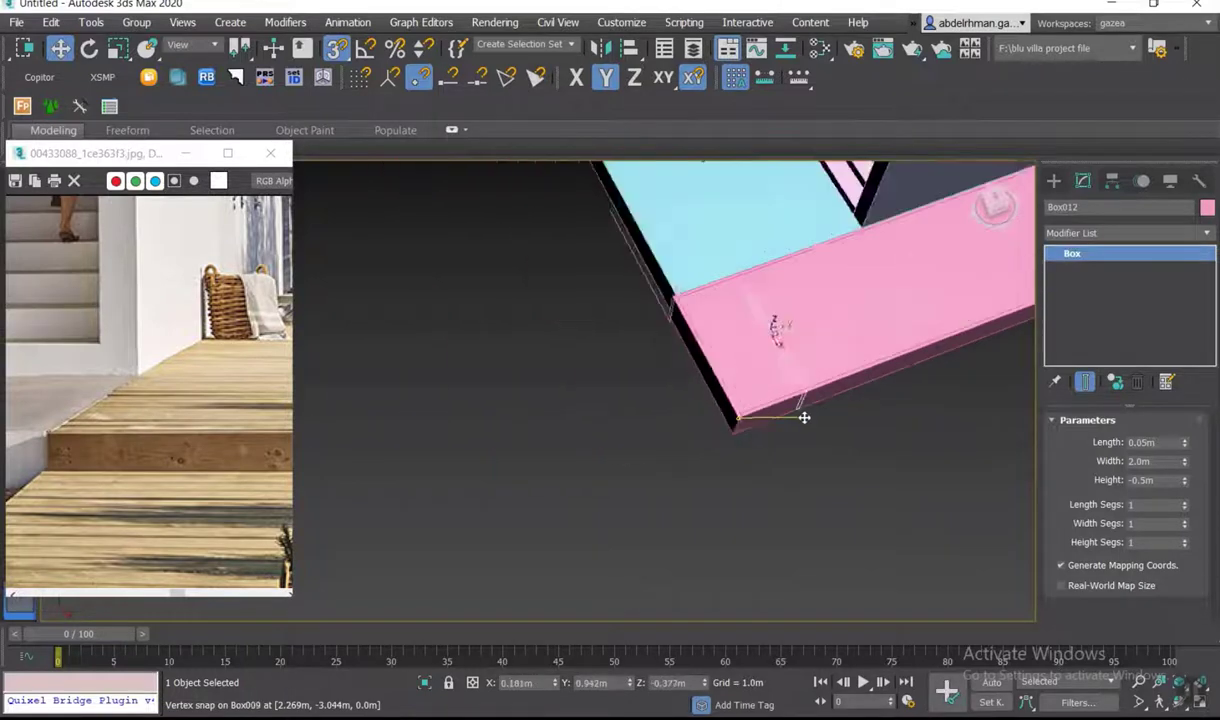
pyautogui.scroll(-2, 493, 447)
pyautogui.scroll(3, 815, 270)
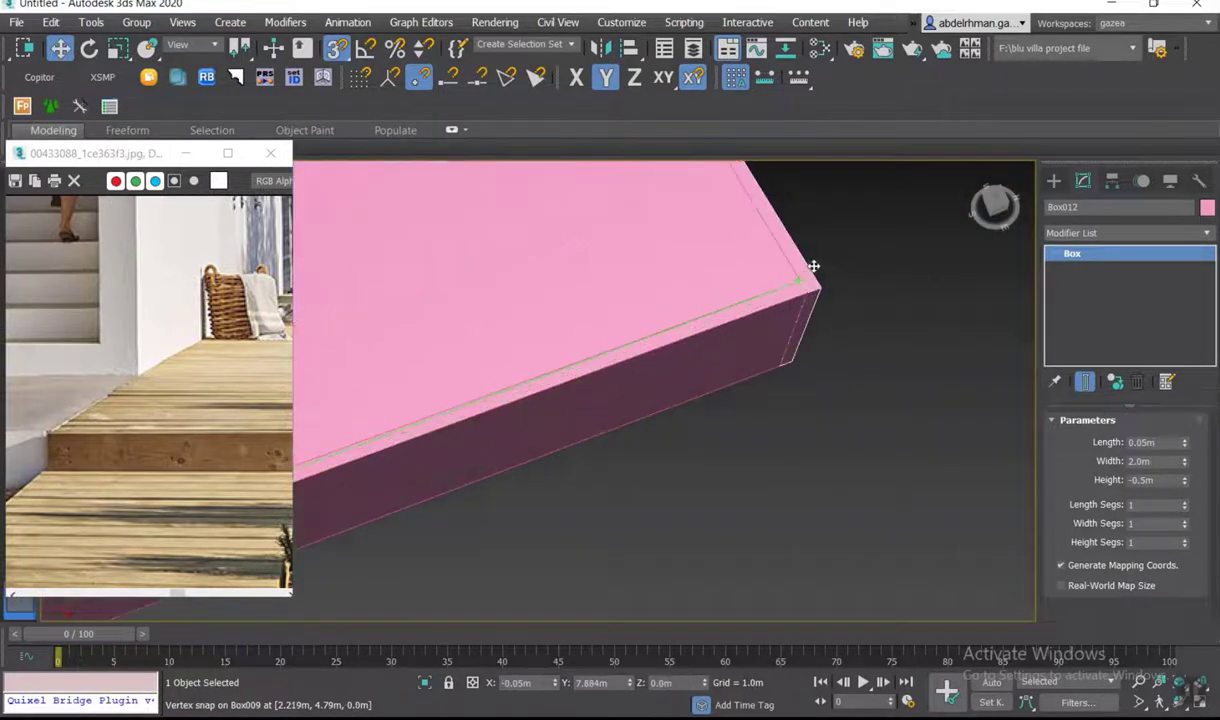
pyautogui.click(613, 436)
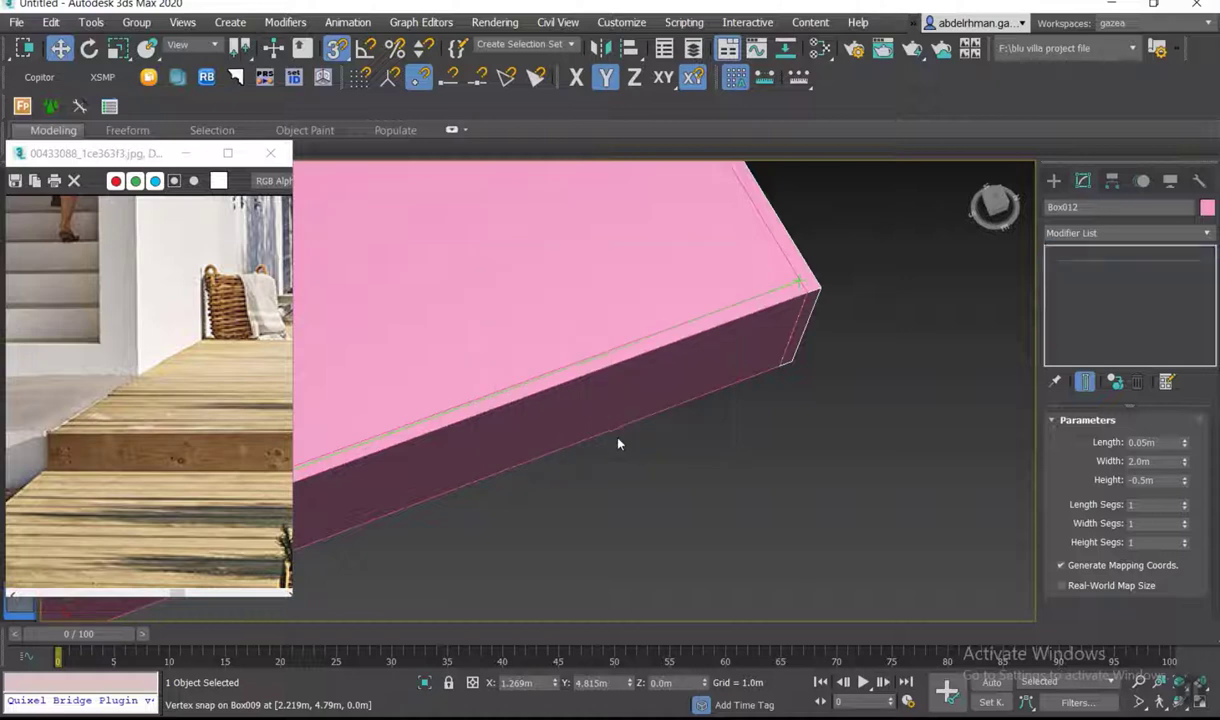
pyautogui.scroll(-2, 730, 423)
pyautogui.scroll(-2, 745, 418)
pyautogui.scroll(-3, 745, 418)
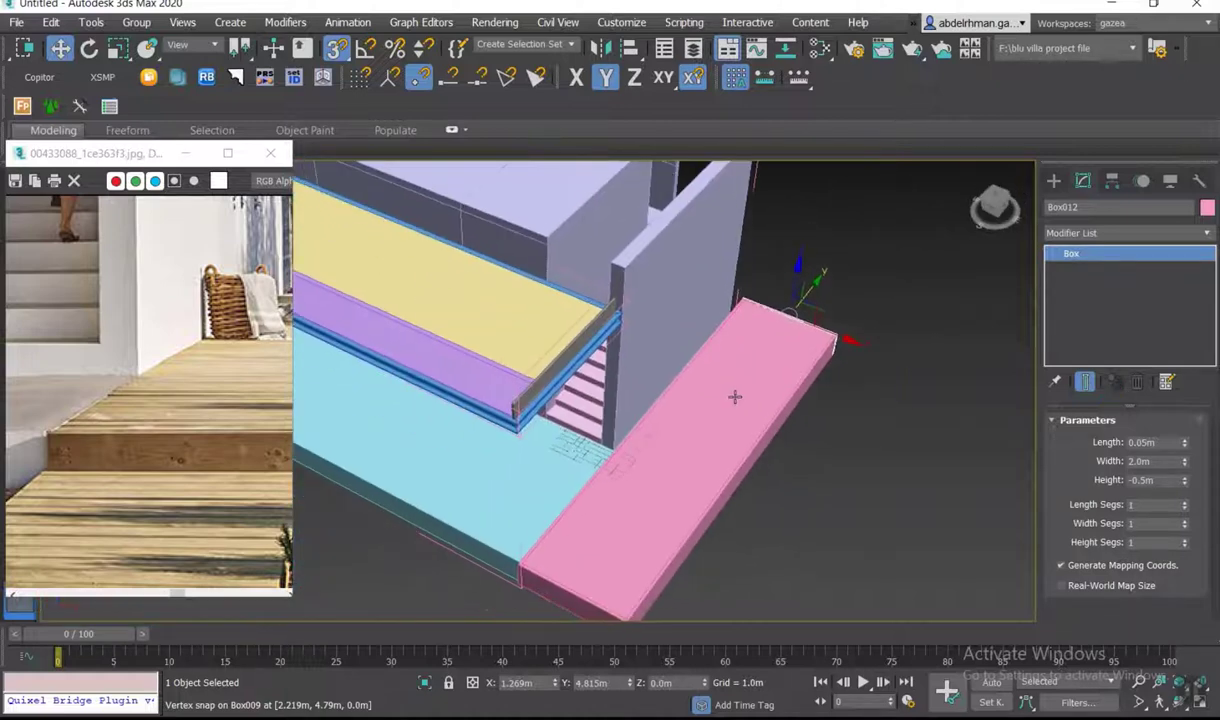
pyautogui.click(735, 395)
pyautogui.keyDown('alt'); pyautogui.moveTo(735, 395); pyautogui.dragTo(690, 408, button='middle'); pyautogui.keyUp('alt')
pyautogui.scroll(2, 690, 408)
# - Change Box008's height to -0.05m and reseat the thin board onto the border frame
pyautogui.scroll(3, 490, 422)
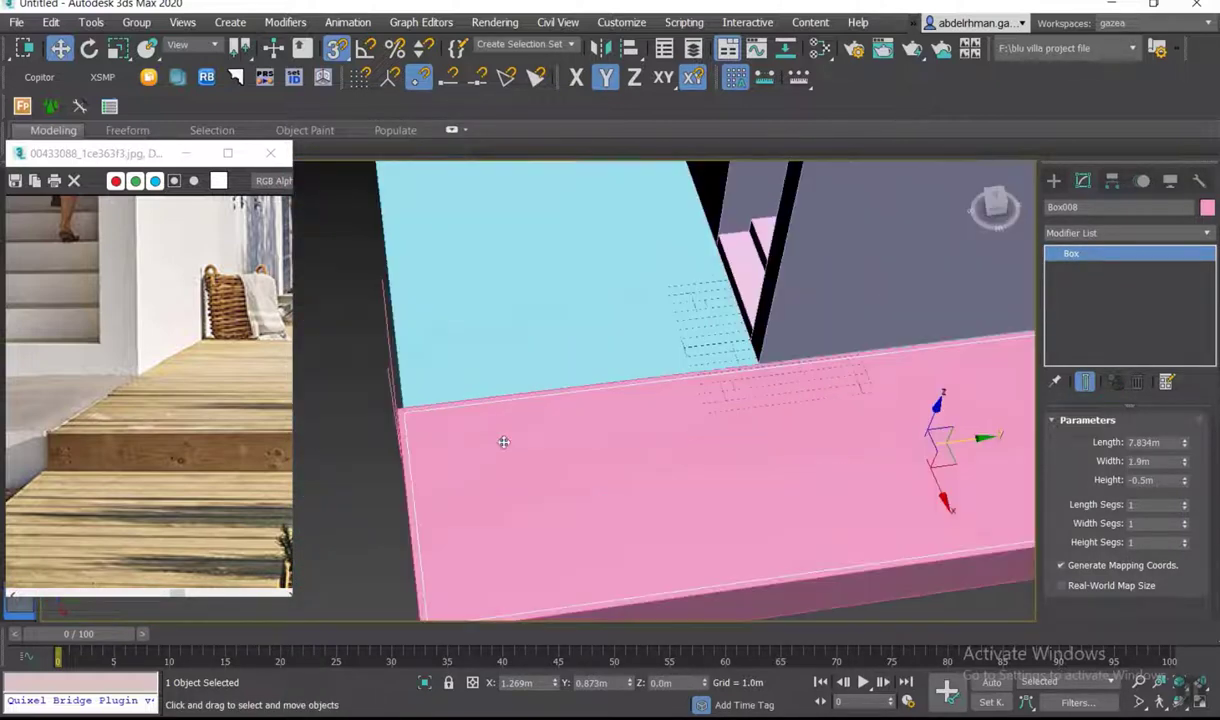
pyautogui.scroll(2, 171, 414)
pyautogui.scroll(-2, 171, 414)
pyautogui.scroll(-1, 680, 424)
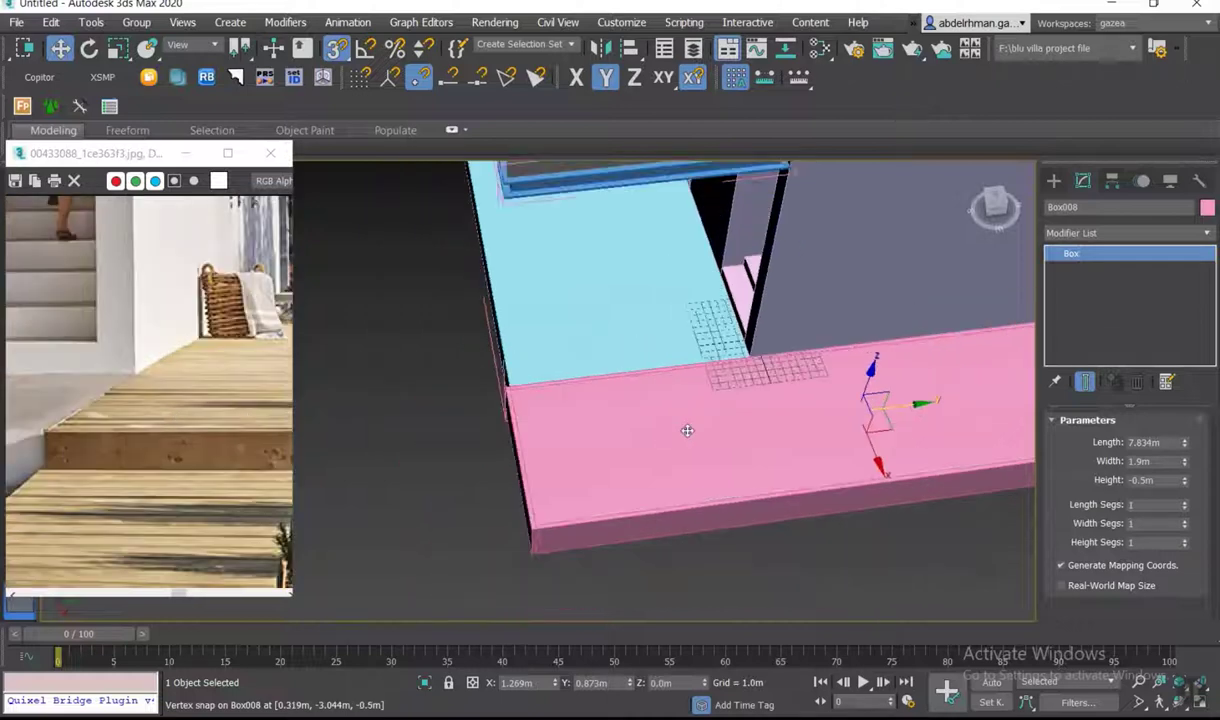
pyautogui.scroll(-2, 705, 416)
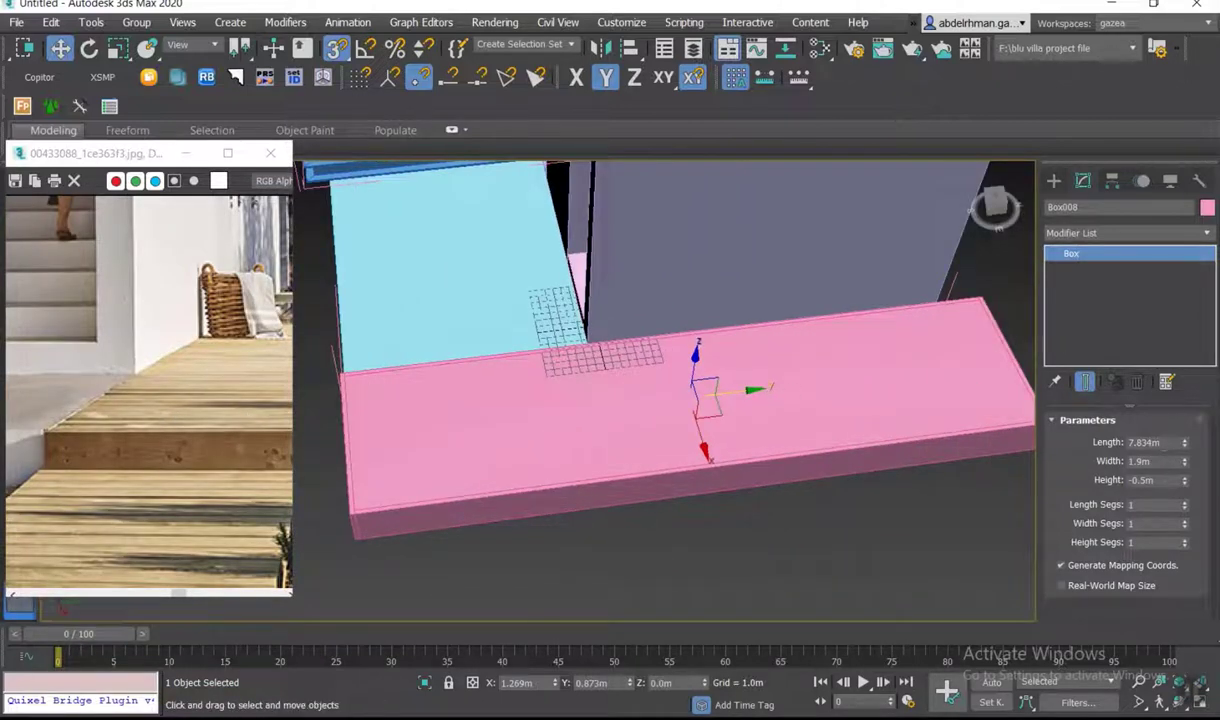
pyautogui.moveTo(675, 428)
pyautogui.keyDown('alt'); pyautogui.mouseDown(button='middle')
pyautogui.moveTo(730, 343)
pyautogui.moveTo(727, 355)
pyautogui.mouseUp(button='middle'); pyautogui.keyUp('alt')
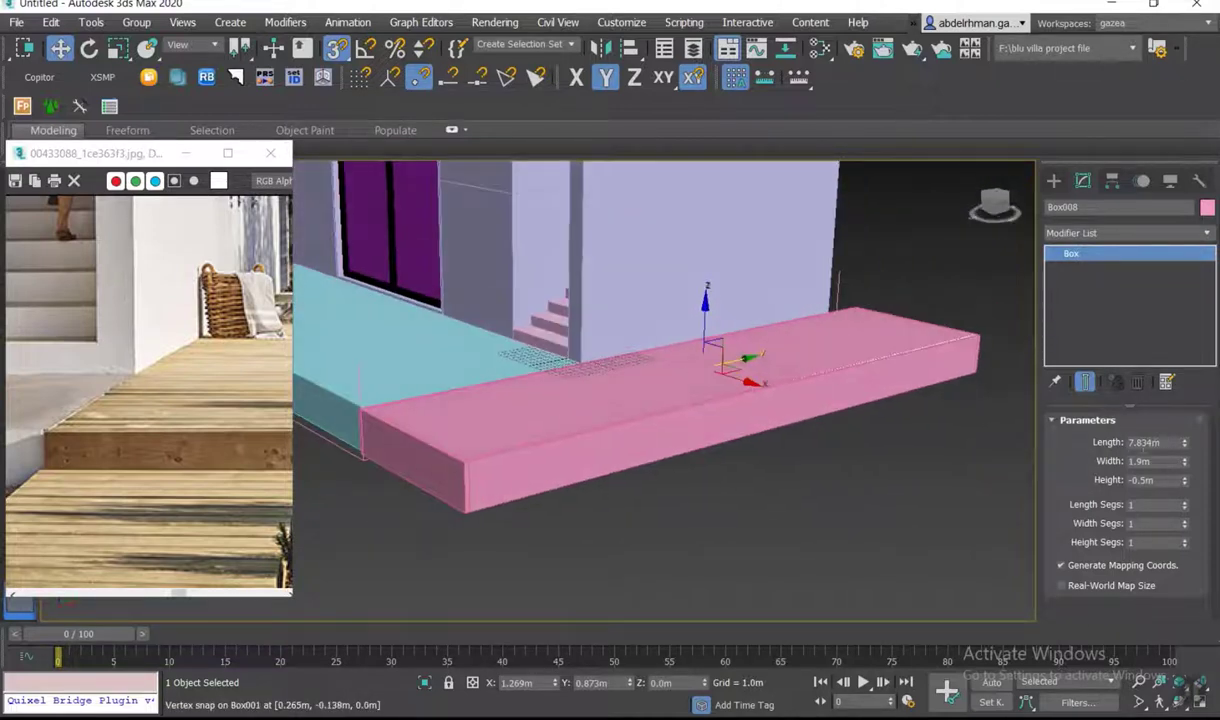
pyautogui.doubleClick(1150, 480)
pyautogui.press('BackSpace')
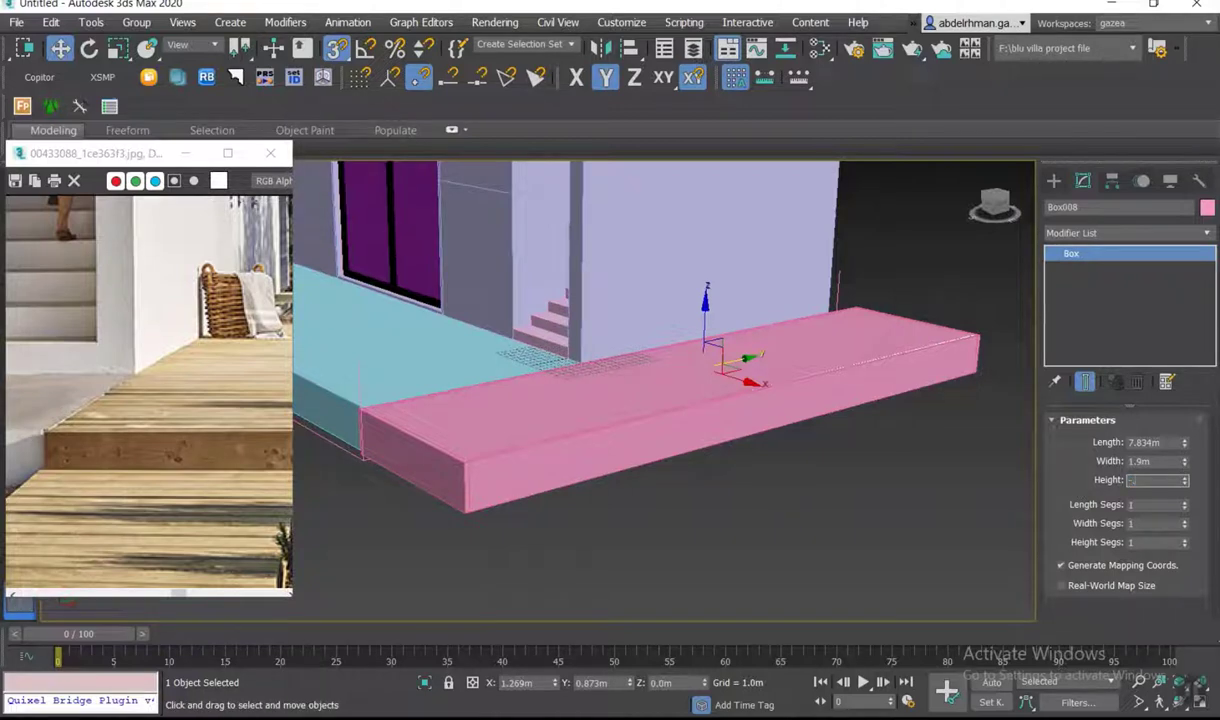
pyautogui.write('.1')
pyautogui.press('Return')
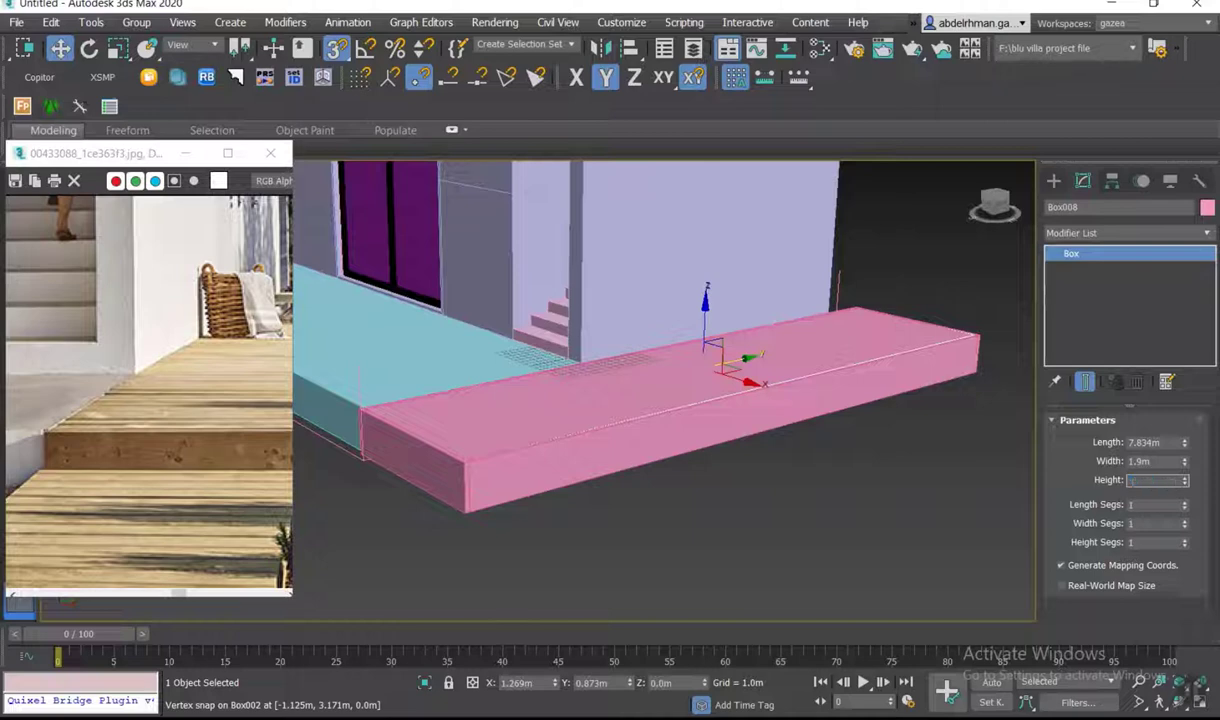
pyautogui.write('.05')
pyautogui.press('Return')
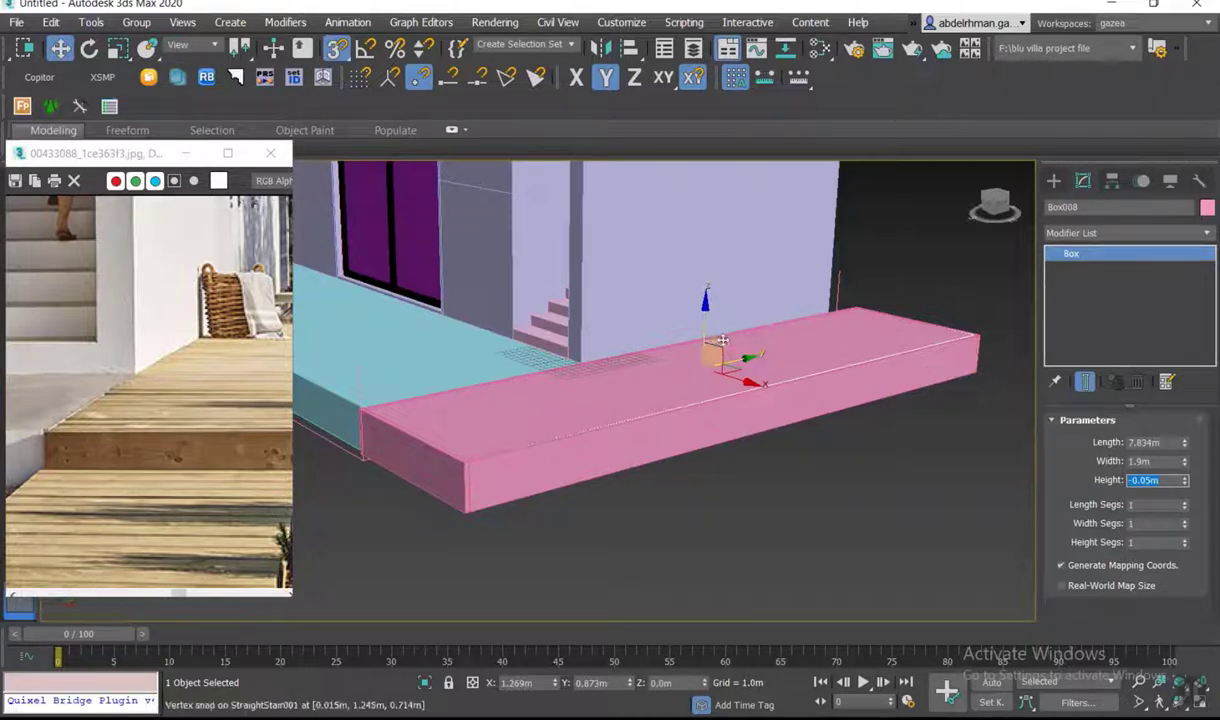
pyautogui.moveTo(718, 342)
pyautogui.mouseDown()
pyautogui.moveTo(711, 279)
pyautogui.moveTo(712, 318)
pyautogui.mouseUp()
pyautogui.keyDown('alt'); pyautogui.moveTo(687, 313); pyautogui.dragTo(662, 352, button='middle'); pyautogui.keyUp('alt')
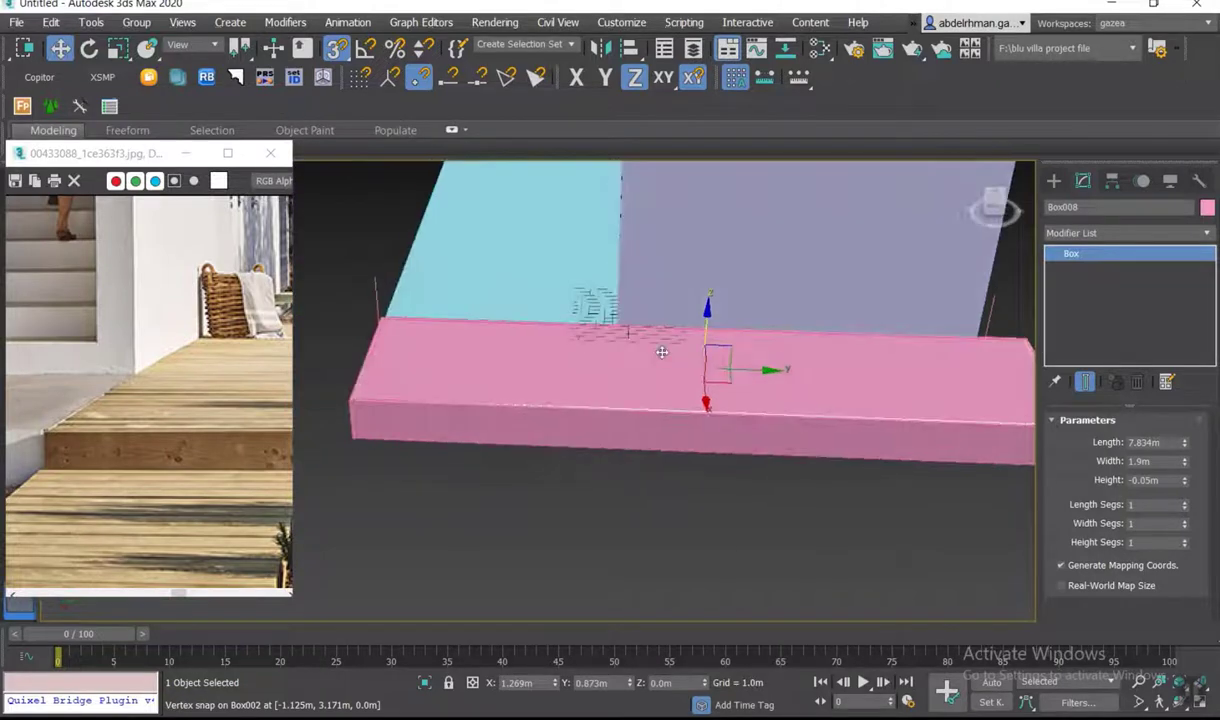
# - Convert the pink deck slab to Editable Poly and select its four long edges
pyautogui.rightClick(770, 362)
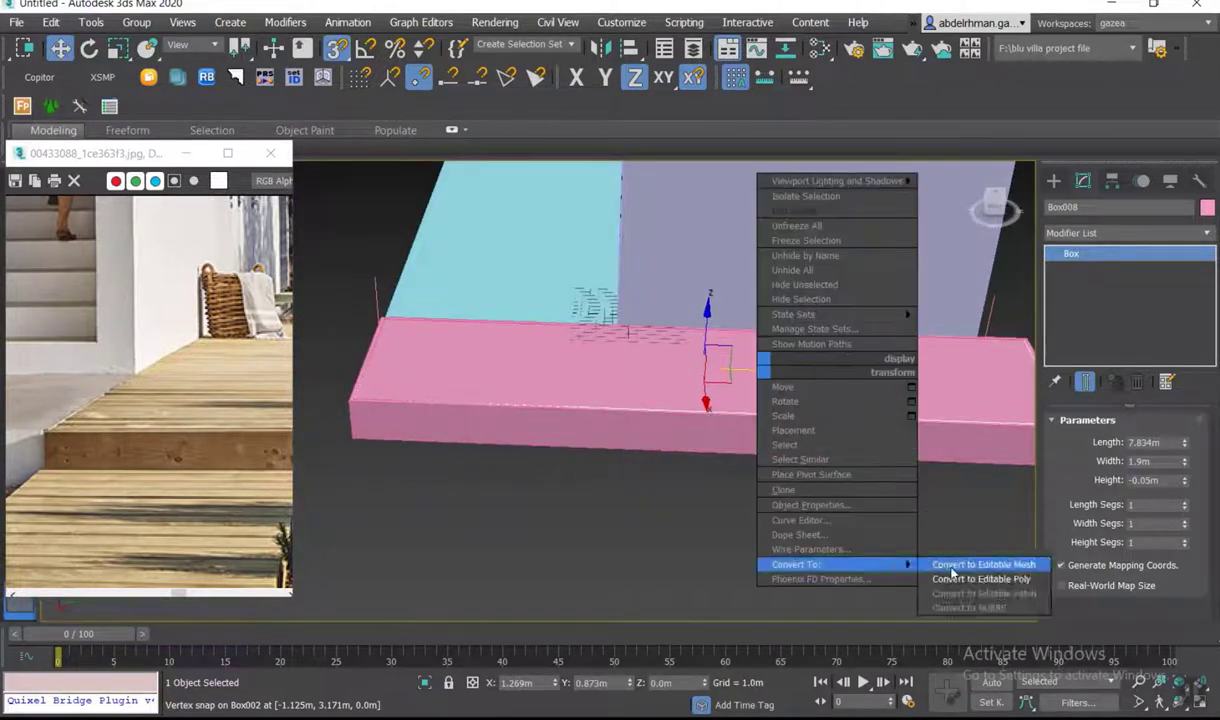
pyautogui.click(955, 568)
pyautogui.press('2')
pyautogui.moveTo(757, 292); pyautogui.dragTo(752, 497)
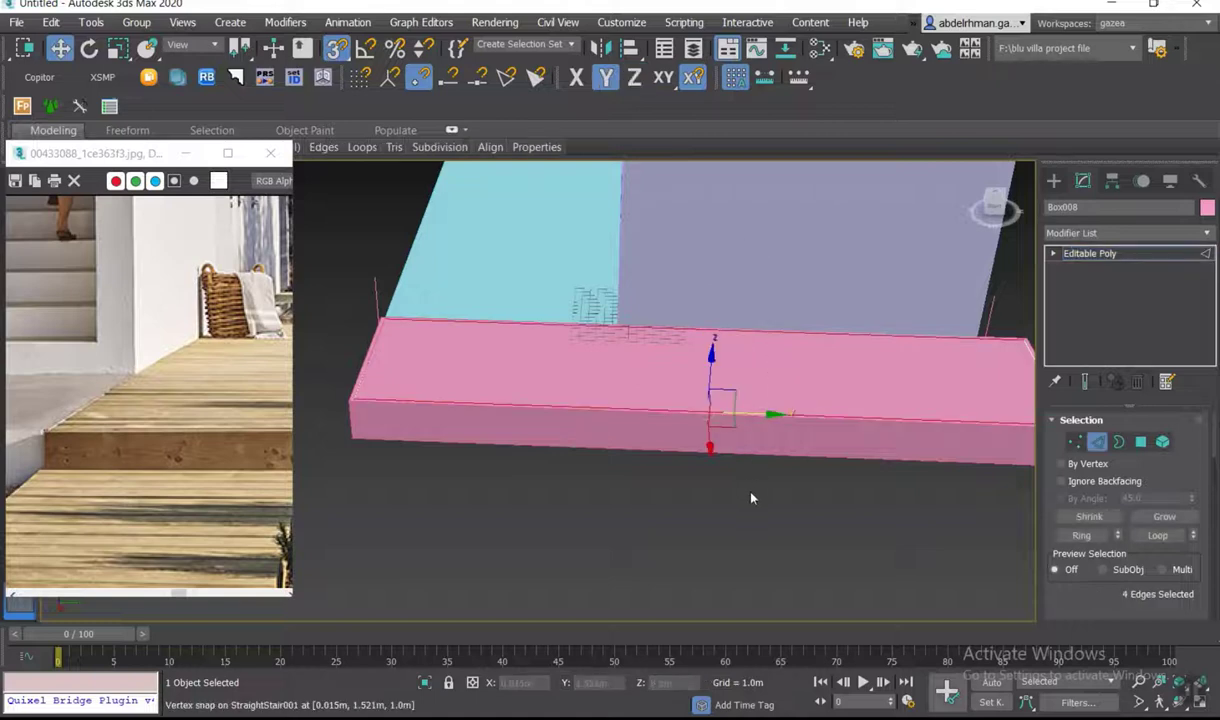
pyautogui.scroll(-5, 1137, 549)
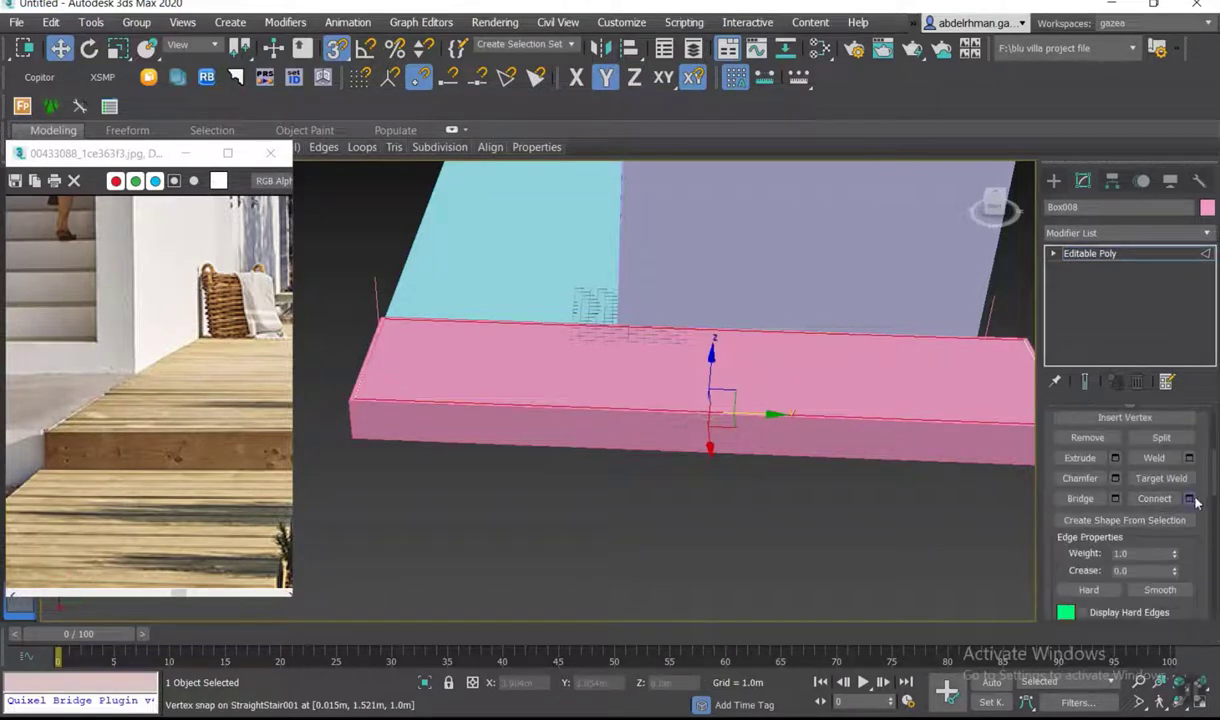
# - Connect the selected edges with 29 segments to divide the top into planks
pyautogui.click(1189, 498)
pyautogui.keyDown('alt'); pyautogui.moveTo(507, 452); pyautogui.dragTo(531, 472, button='middle'); pyautogui.keyUp('alt')
pyautogui.moveTo(550, 401); pyautogui.dragTo(548, 310)
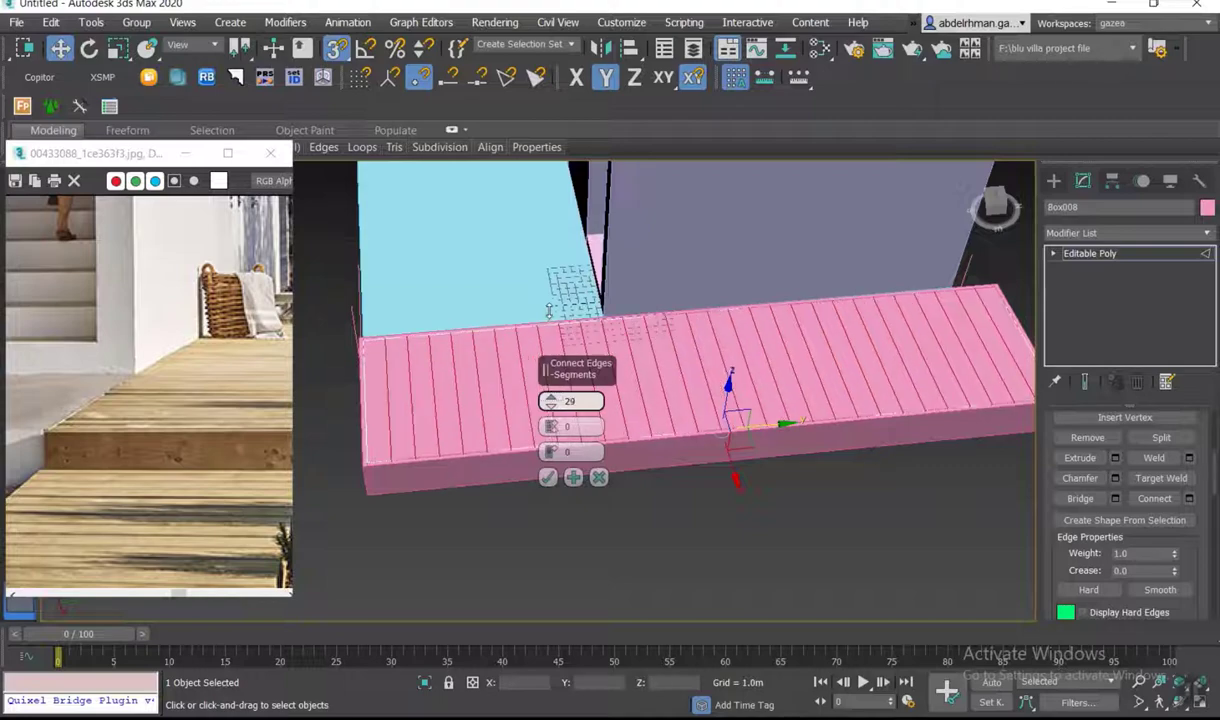
pyautogui.scroll(3, 410, 425)
pyautogui.keyDown('alt'); pyautogui.moveTo(401, 397); pyautogui.dragTo(445, 404, button='middle'); pyautogui.keyUp('alt')
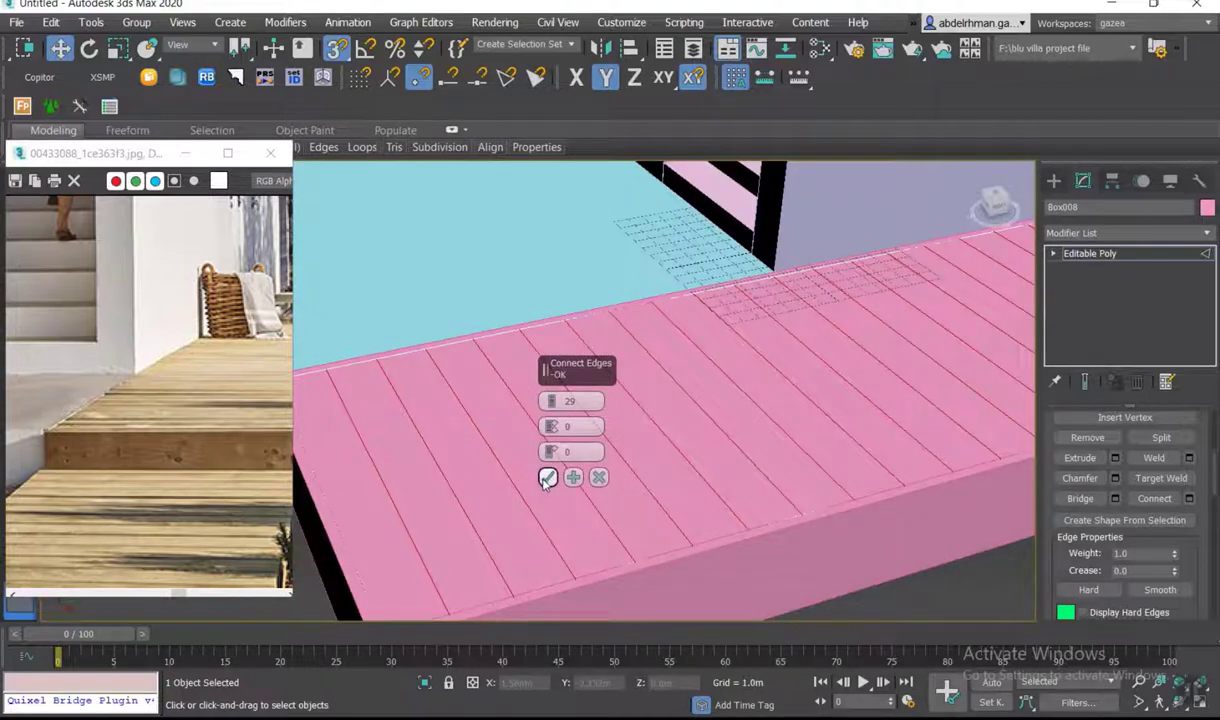
# - Select the 29 connecting plank seam edges across the pink deck
pyautogui.click(548, 478)
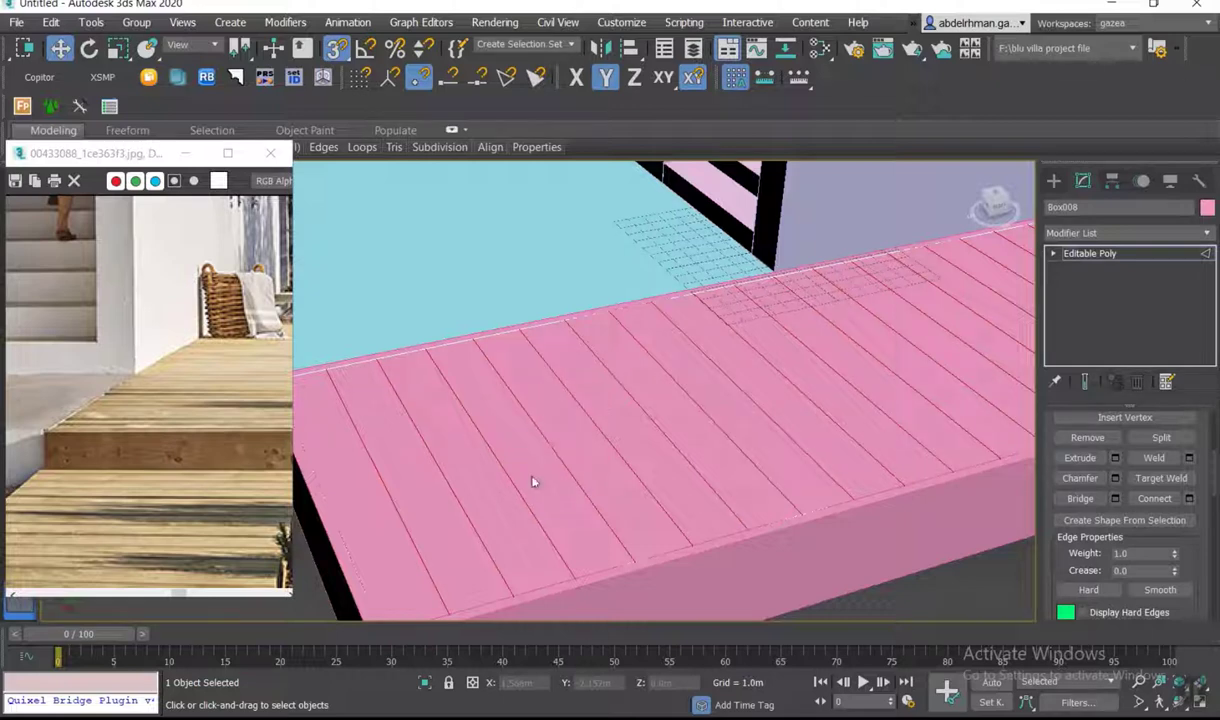
pyautogui.scroll(2, 114, 398)
pyautogui.scroll(-1, 176, 378)
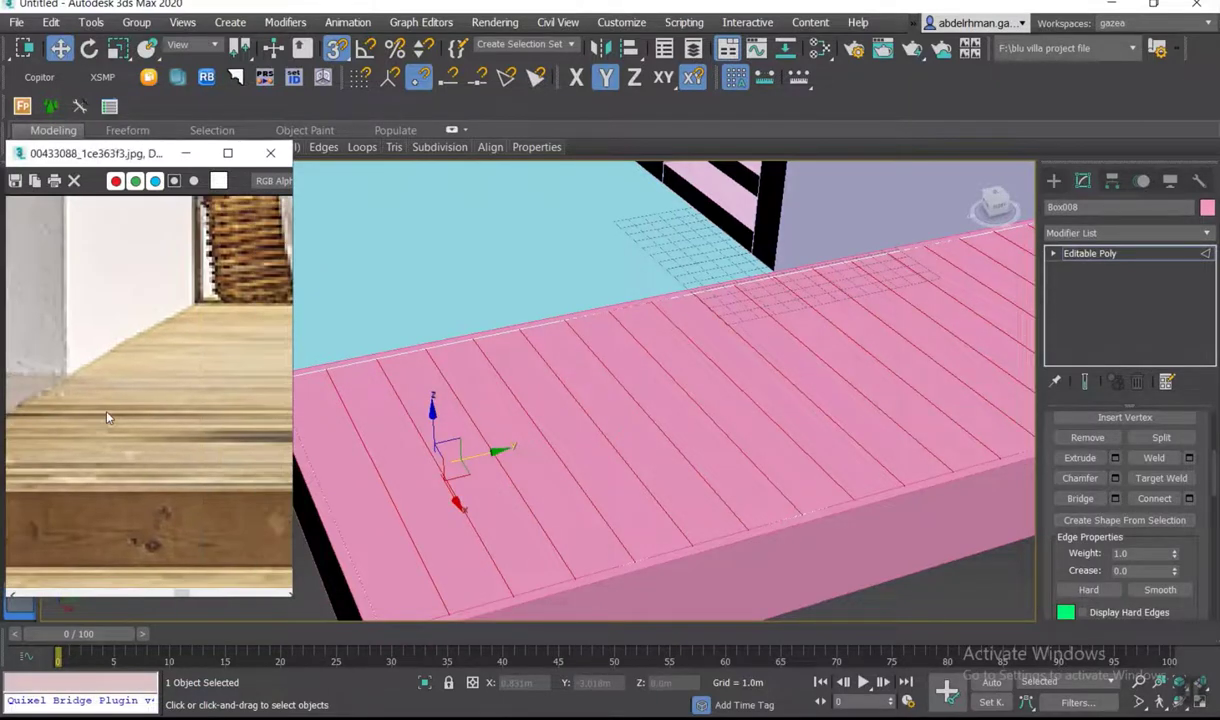
pyautogui.scroll(-1, 110, 405)
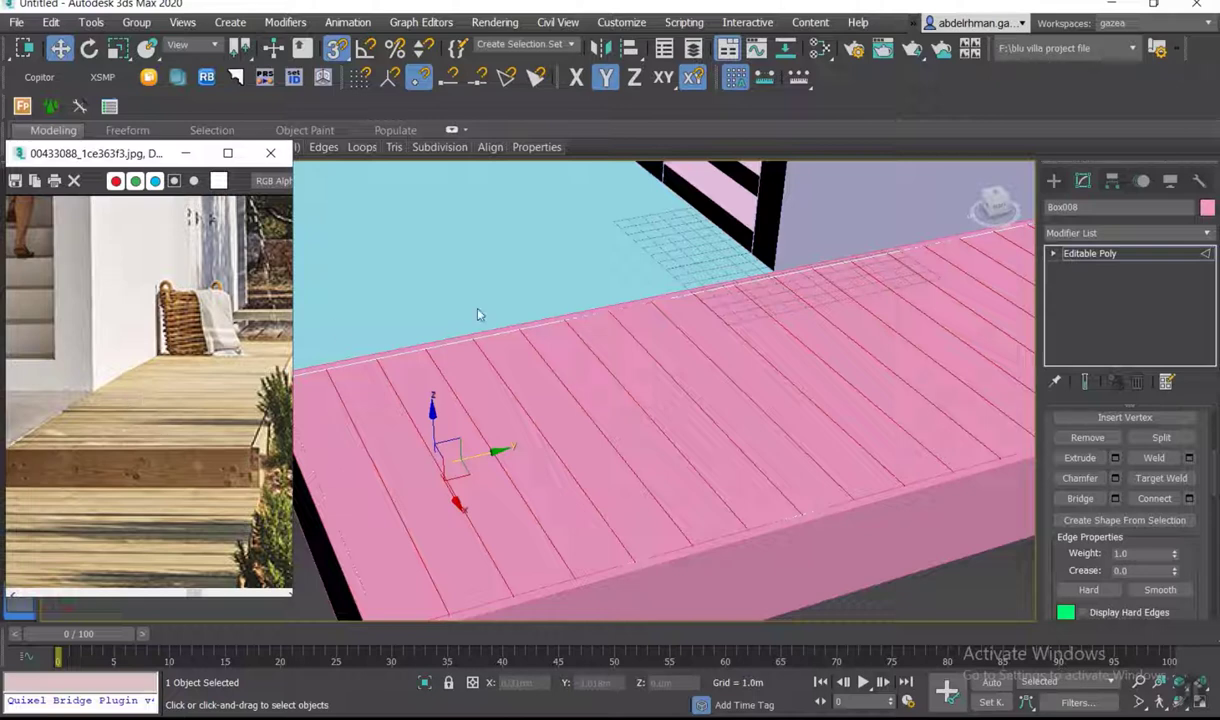
pyautogui.click(650, 470)
pyautogui.click(705, 410)
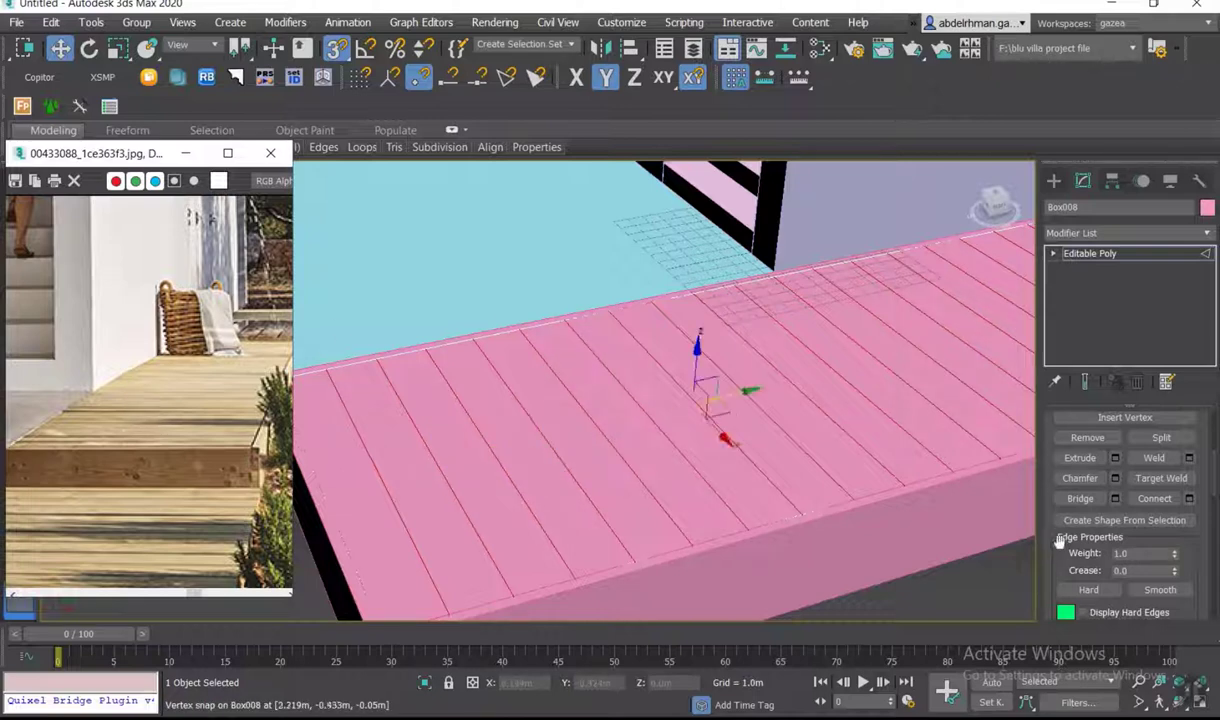
# - Chamfer the seam edges by 0.006m with one segment to form narrow grooves
pyautogui.click(1114, 479)
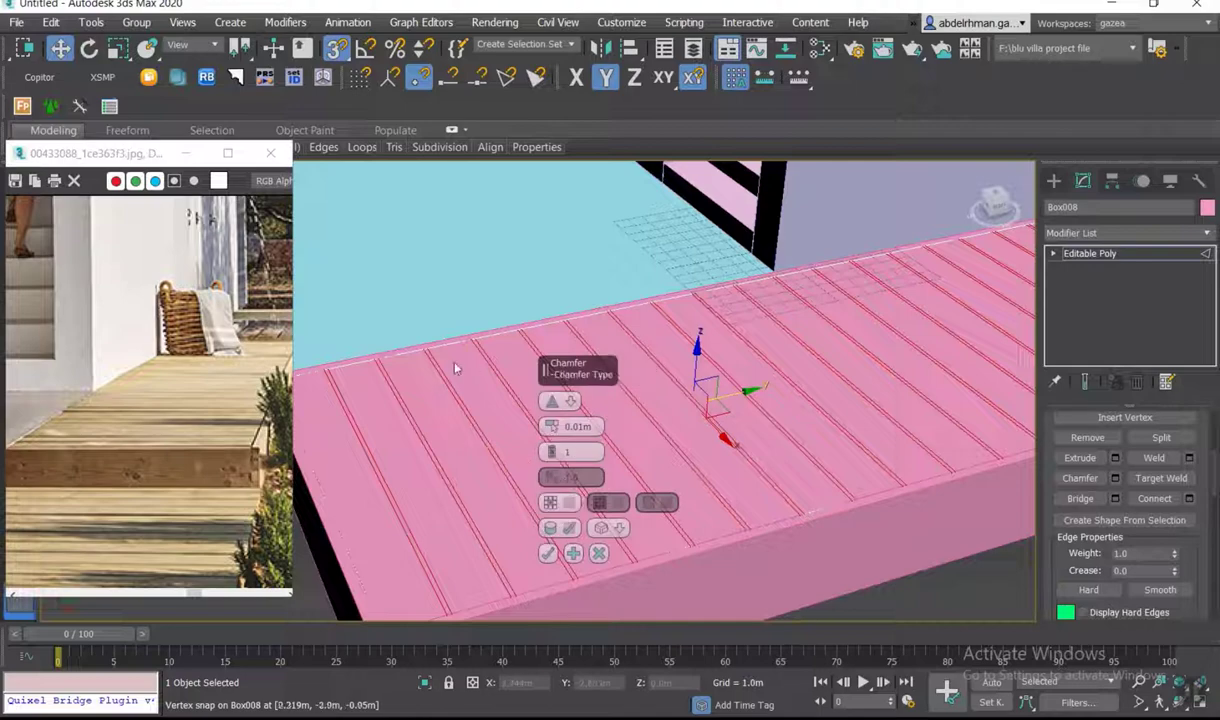
pyautogui.scroll(2, 697, 400)
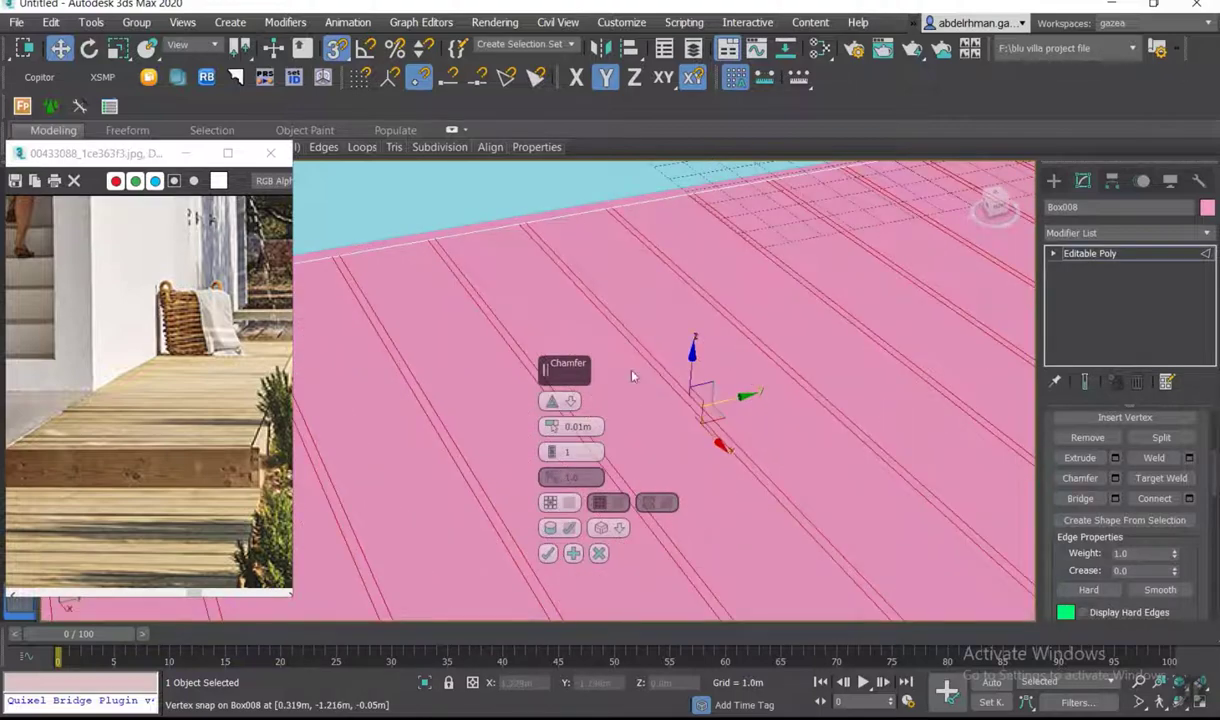
pyautogui.moveTo(551, 426); pyautogui.dragTo(550, 430)
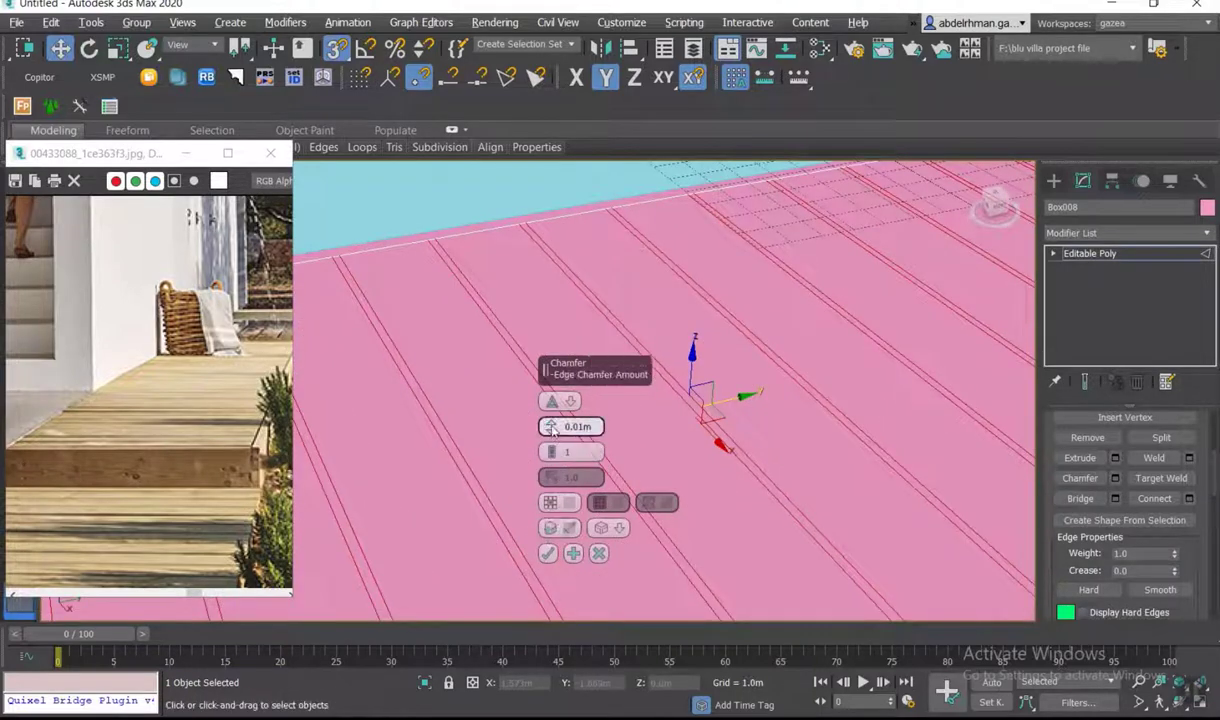
pyautogui.click(548, 554)
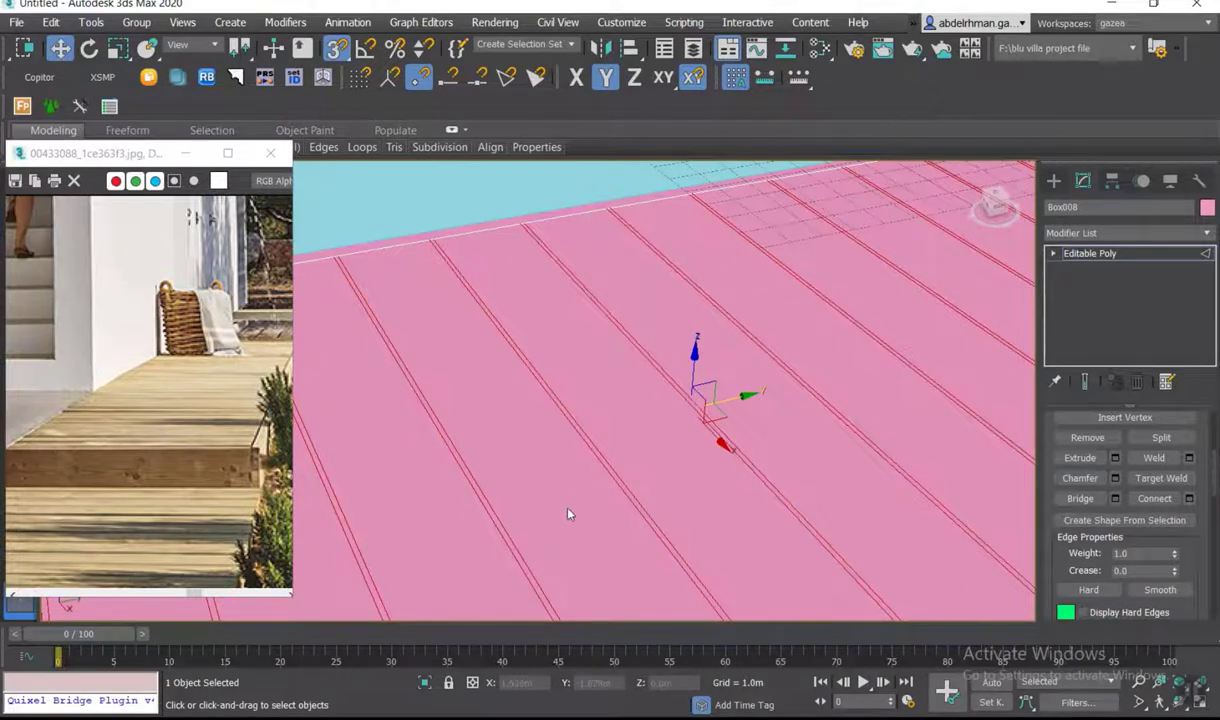
pyautogui.keyDown('alt'); pyautogui.moveTo(566, 510); pyautogui.dragTo(524, 450, button='middle'); pyautogui.keyUp('alt')
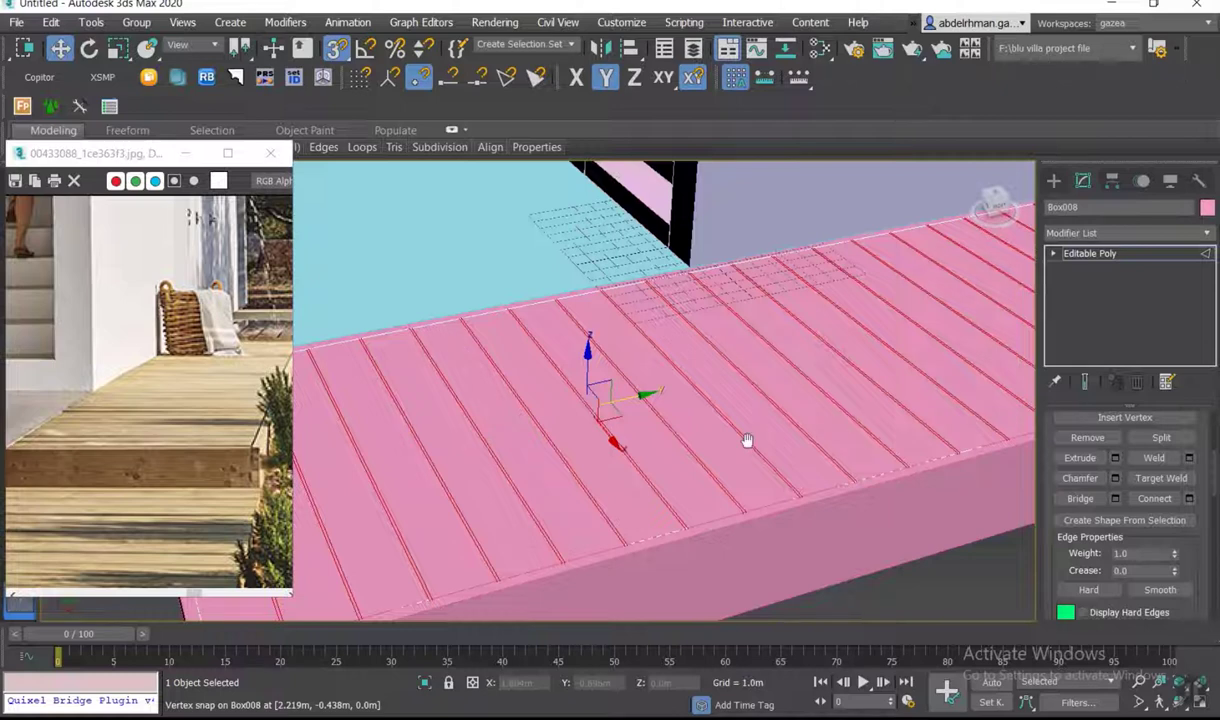
pyautogui.moveTo(747, 440); pyautogui.dragTo(671, 421, button='middle')
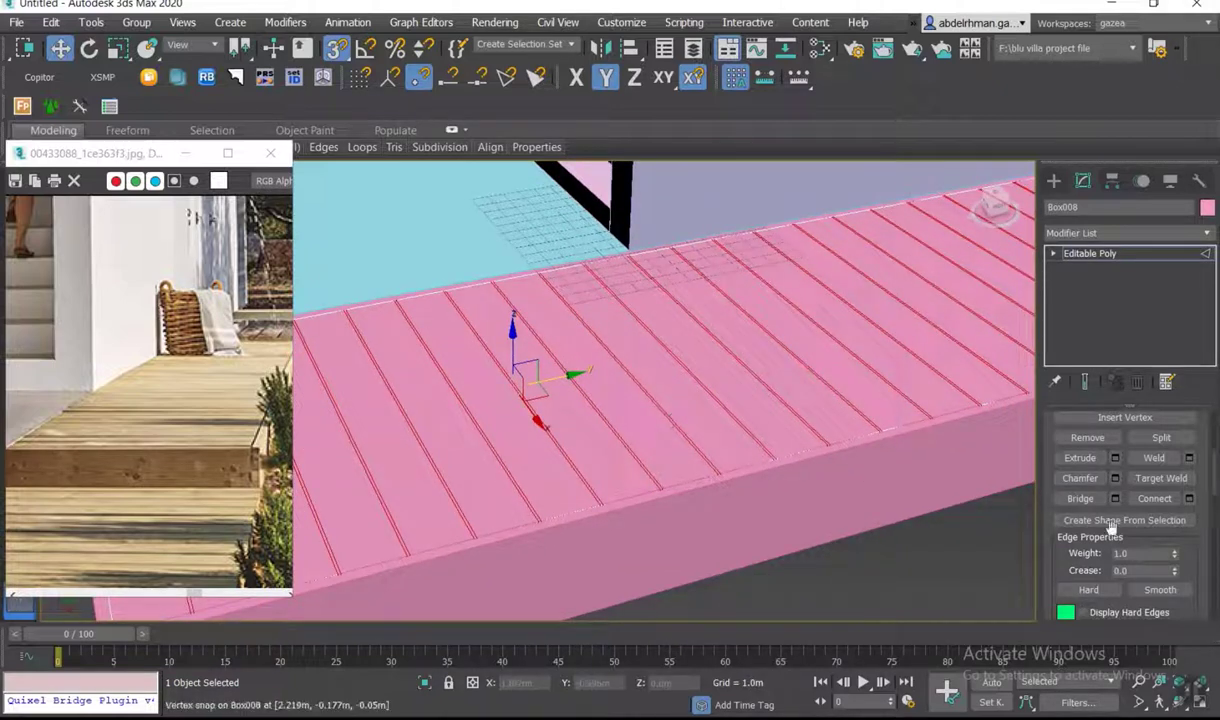
pyautogui.scroll(3, 1125, 515)
pyautogui.scroll(3, 1122, 500)
pyautogui.scroll(2, 1122, 497)
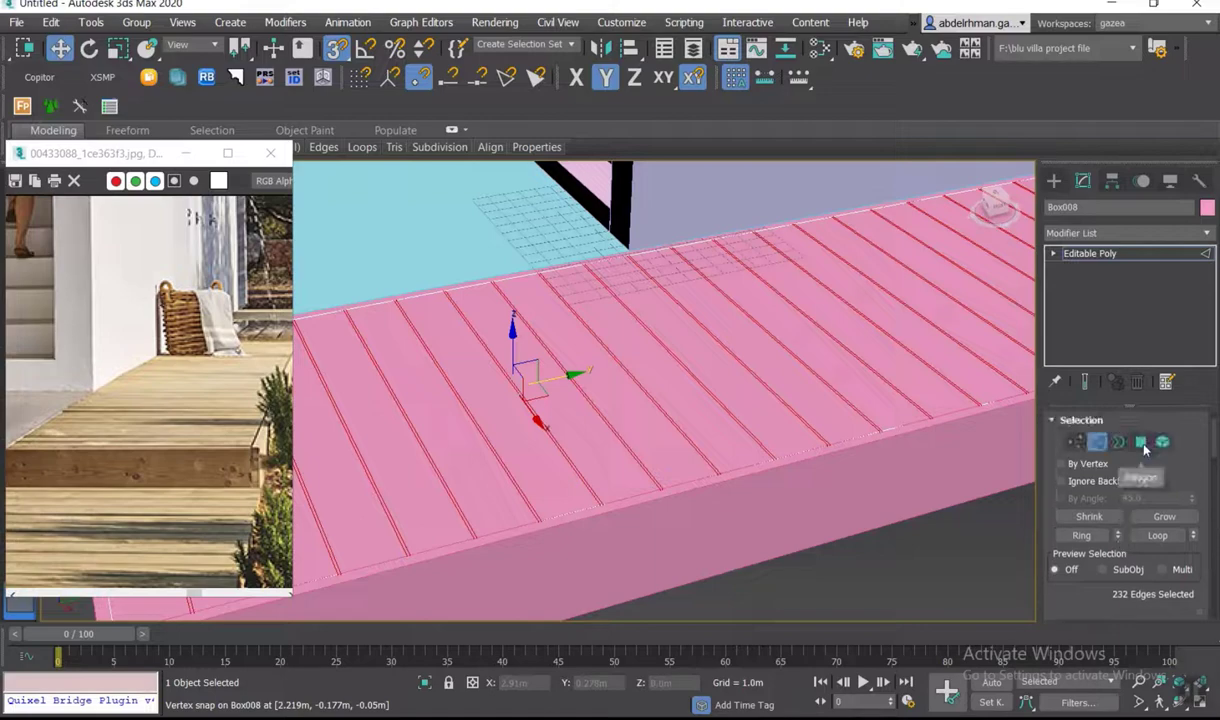
# - In Polygon mode from the Top view, deselect the first plank rows at the deck's bottom
pyautogui.click(1141, 441)
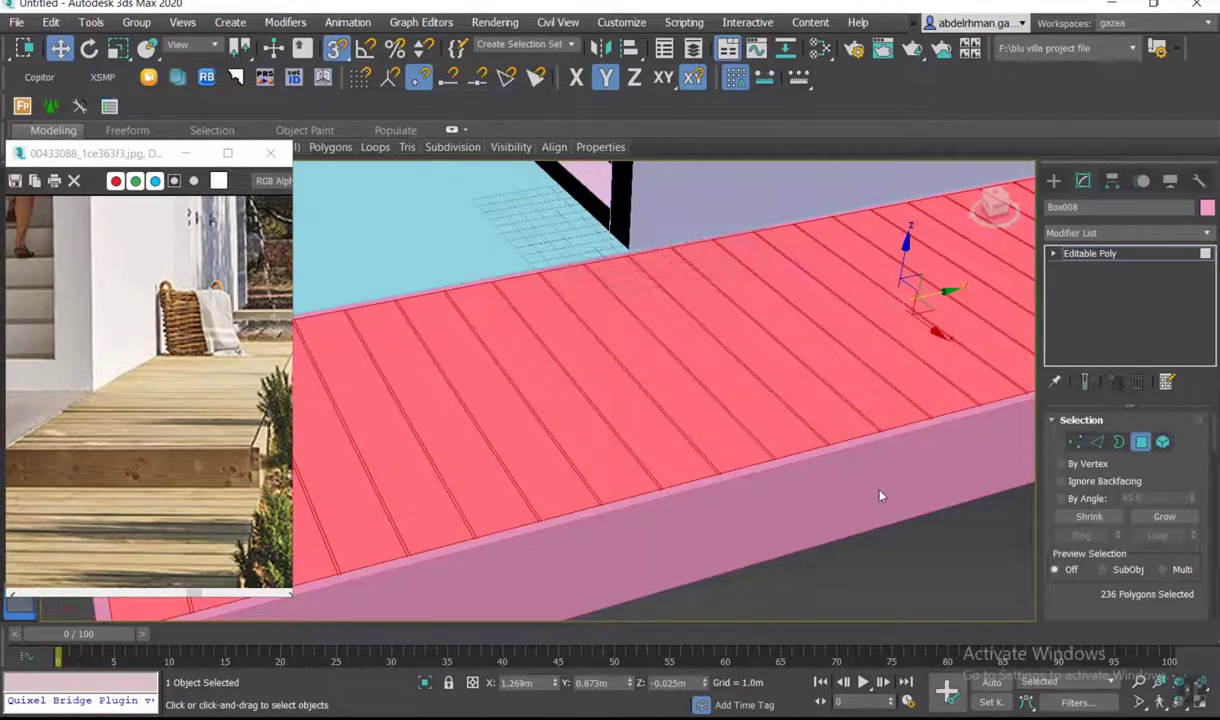
pyautogui.press('t')
pyautogui.scroll(3, 645, 468)
pyautogui.scroll(3, 650, 465)
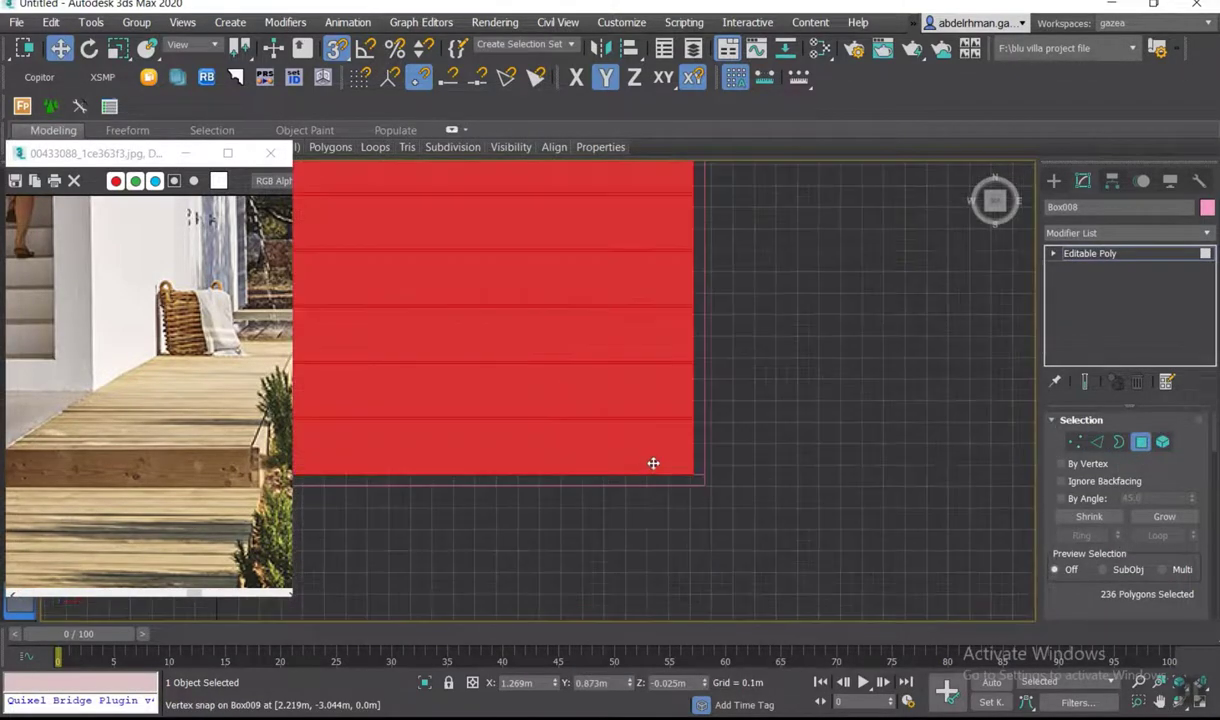
pyautogui.keyDown('alt'); pyautogui.click(682, 445); pyautogui.keyUp('alt')
pyautogui.keyDown('alt'); pyautogui.click(682, 390); pyautogui.keyUp('alt')
pyautogui.moveTo(713, 356); pyautogui.dragTo(713, 426, button='middle')
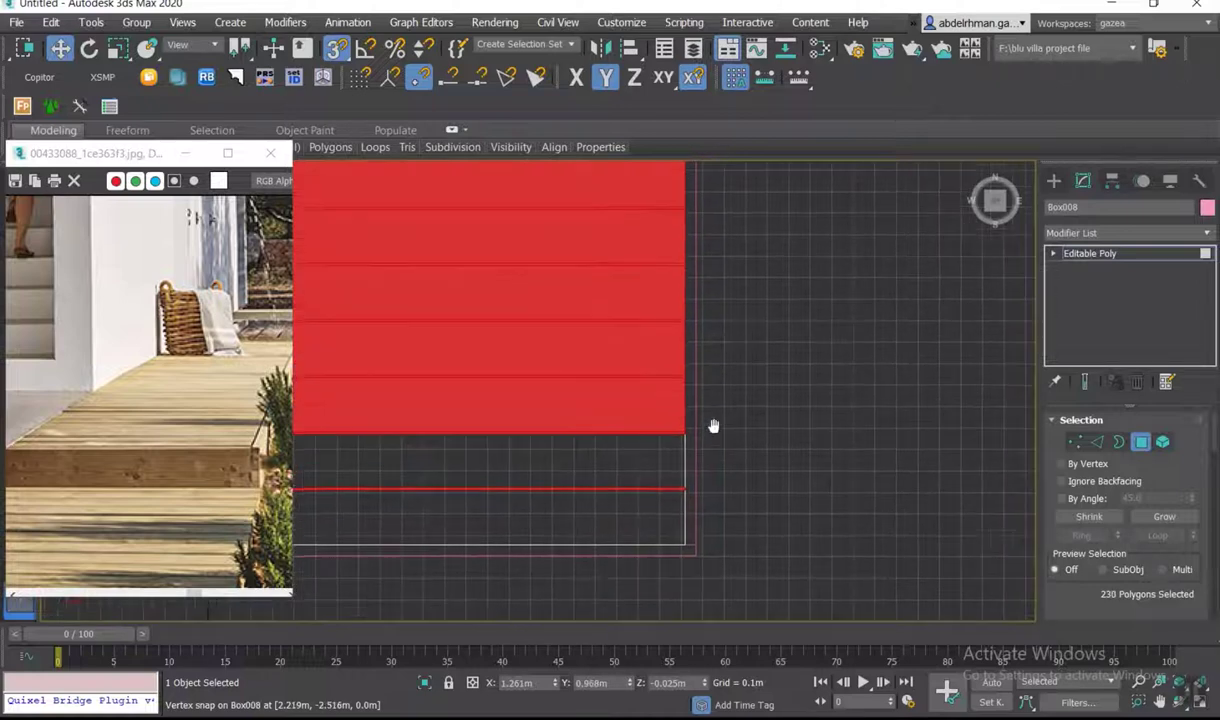
pyautogui.keyDown('alt'); pyautogui.click(604, 410); pyautogui.keyUp('alt')
pyautogui.keyDown('alt'); pyautogui.click(701, 350); pyautogui.keyUp('alt')
pyautogui.keyDown('alt'); pyautogui.click(692, 300); pyautogui.keyUp('alt')
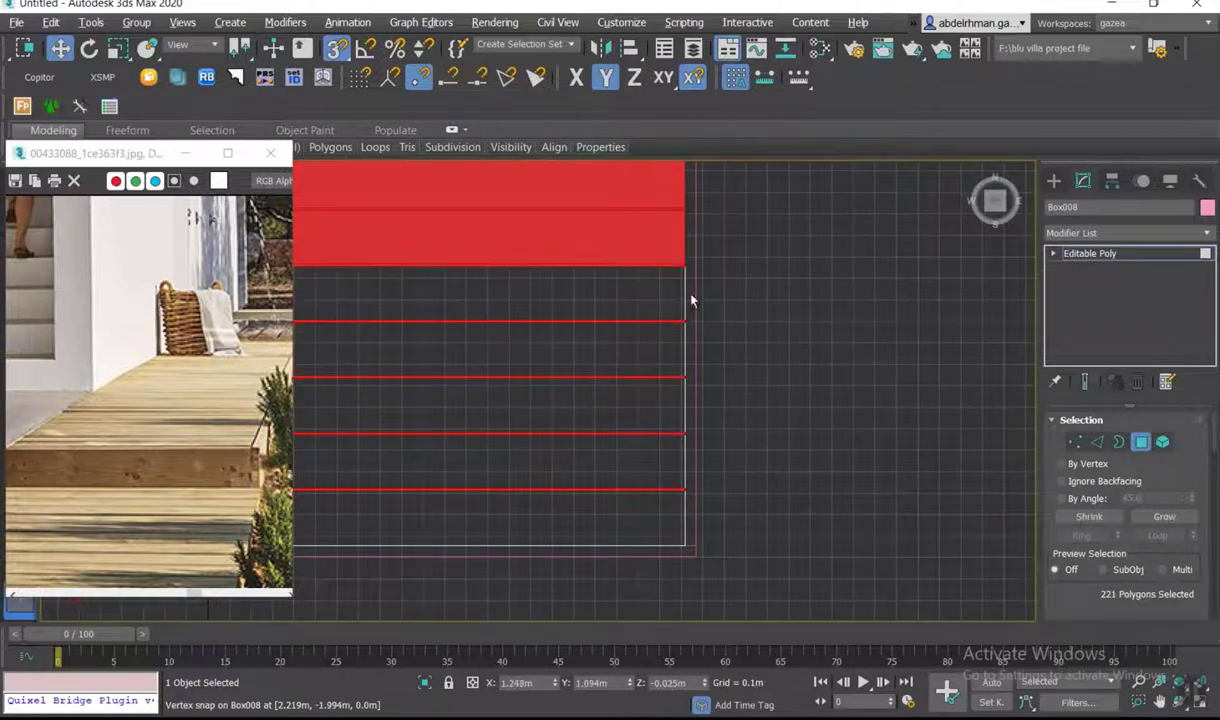
# - Deselect the next stretch of plank rows further along the deck
pyautogui.moveTo(690, 300); pyautogui.dragTo(681, 396, button='middle')
pyautogui.keyDown('alt'); pyautogui.click(660, 398); pyautogui.keyUp('alt')
pyautogui.keyDown('alt'); pyautogui.moveTo(632, 351); pyautogui.dragTo(630, 352); pyautogui.keyUp('alt')
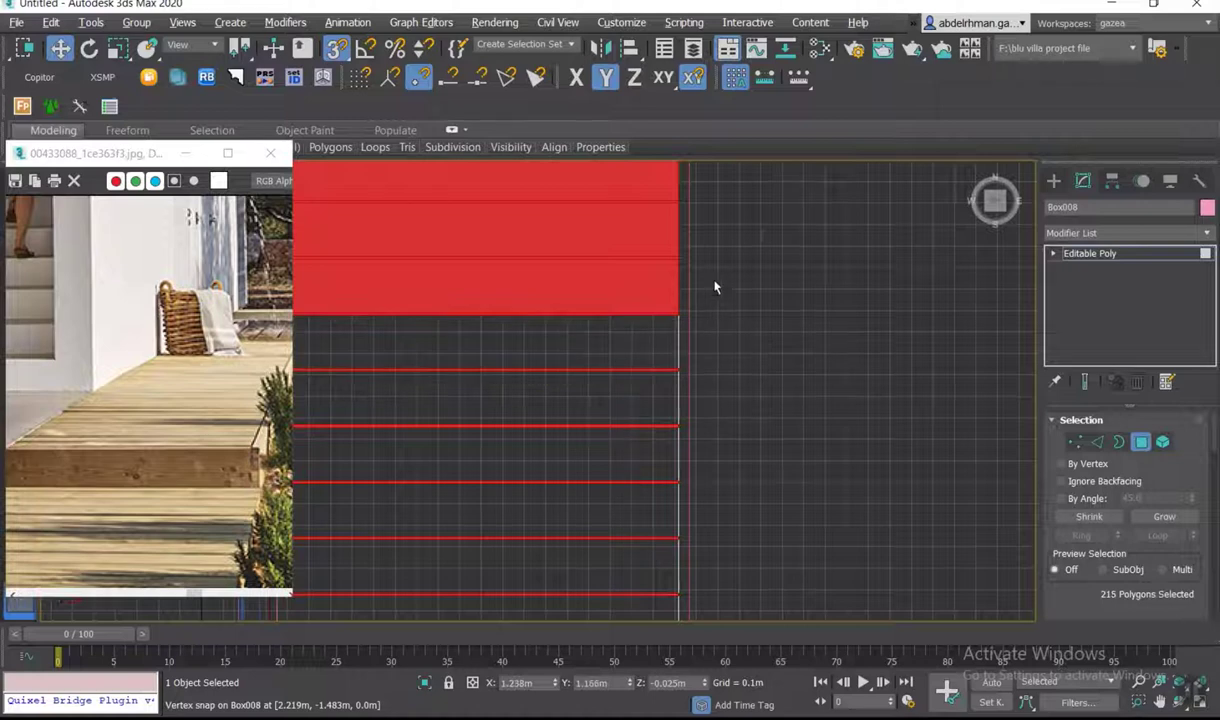
pyautogui.keyDown('alt'); pyautogui.moveTo(716, 283); pyautogui.dragTo(660, 290); pyautogui.keyUp('alt')
pyautogui.moveTo(678, 305); pyautogui.dragTo(680, 342, button='middle')
pyautogui.keyDown('alt'); pyautogui.click(701, 280); pyautogui.keyUp('alt')
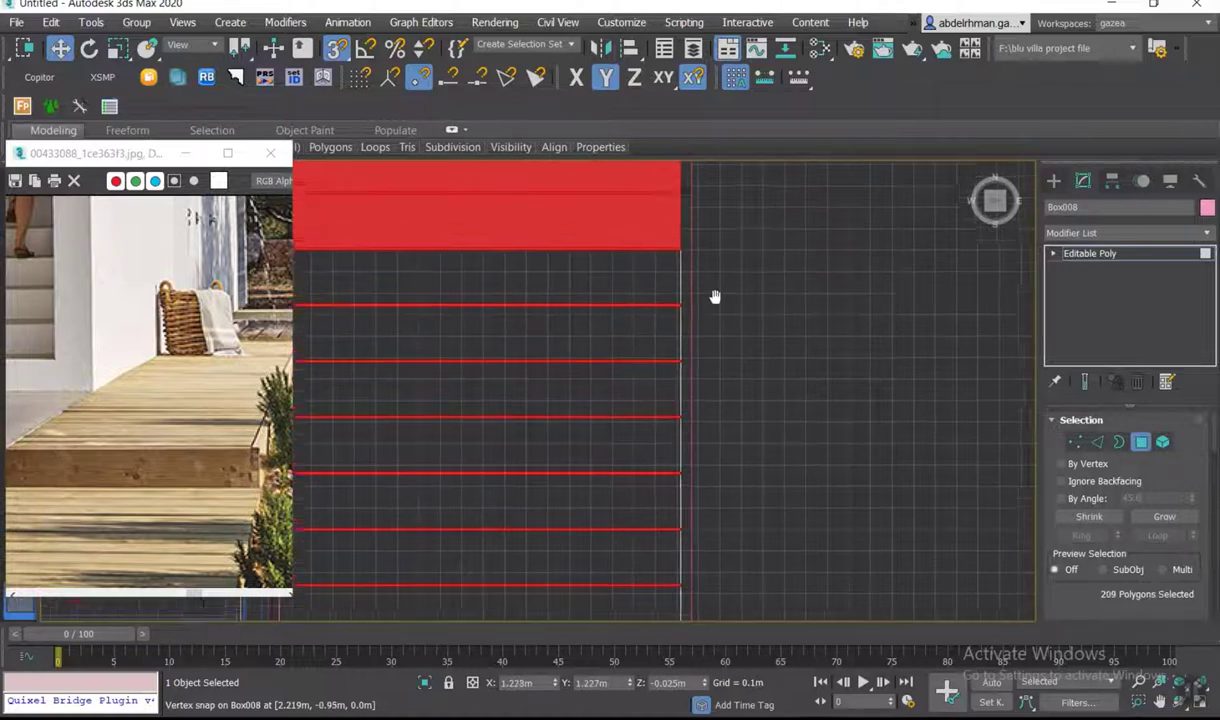
pyautogui.moveTo(713, 294); pyautogui.dragTo(705, 530, button='middle')
pyautogui.keyDown('alt'); pyautogui.click(671, 515); pyautogui.keyUp('alt')
pyautogui.keyDown('alt'); pyautogui.moveTo(688, 458); pyautogui.dragTo(597, 470); pyautogui.keyUp('alt')
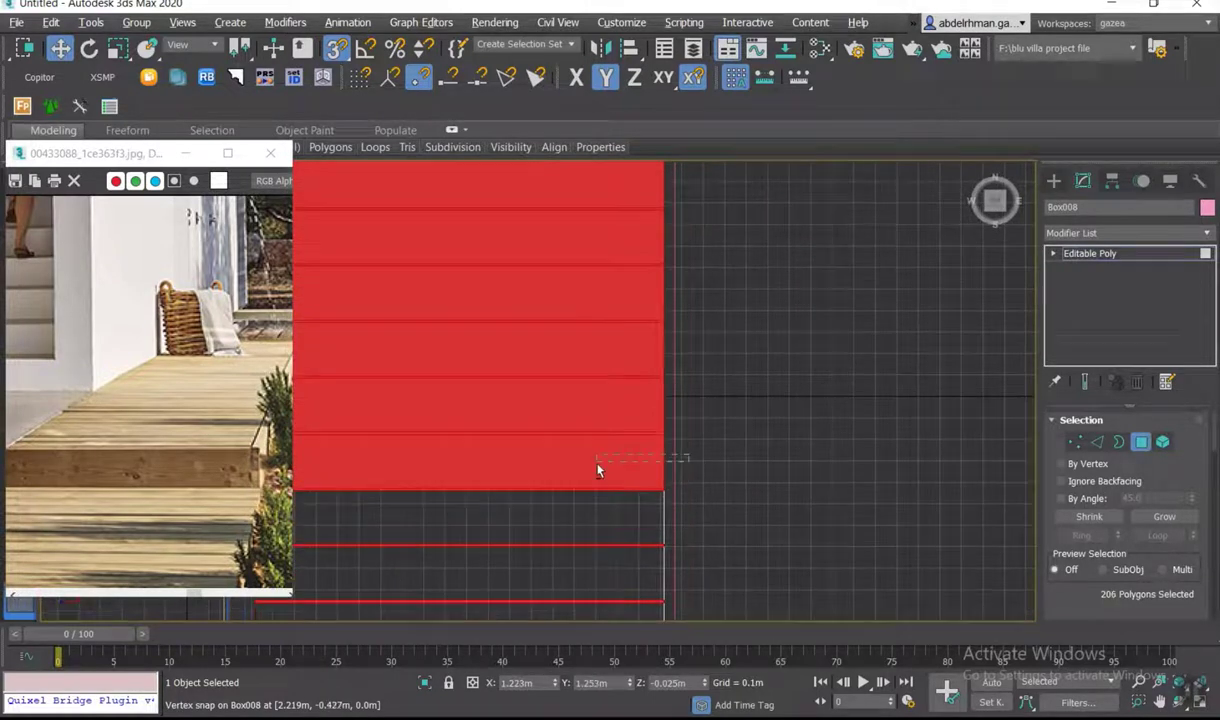
pyautogui.keyDown('alt'); pyautogui.click(660, 390); pyautogui.keyUp('alt')
pyautogui.keyDown('alt'); pyautogui.moveTo(711, 388); pyautogui.dragTo(563, 360); pyautogui.keyUp('alt')
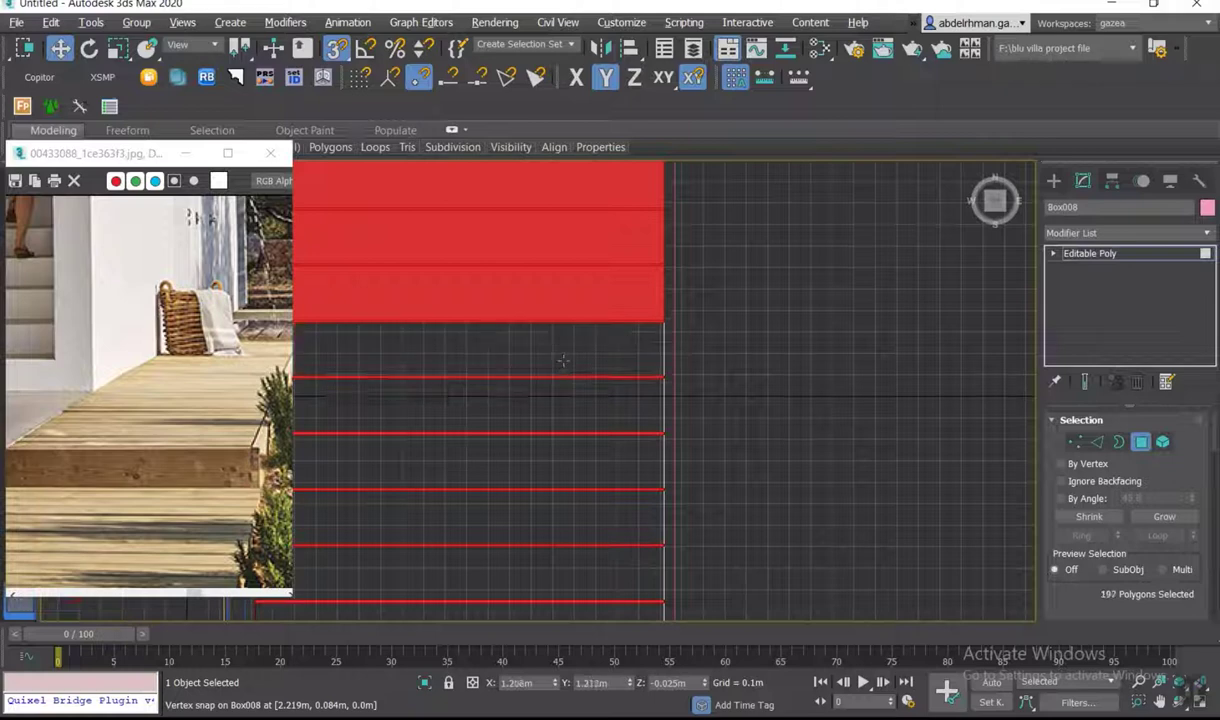
pyautogui.keyDown('alt'); pyautogui.moveTo(722, 268); pyautogui.dragTo(616, 303); pyautogui.keyUp('alt')
pyautogui.keyDown('alt'); pyautogui.click(697, 255); pyautogui.keyUp('alt')
# - Continue removing plank faces from the selection along the middle of the deck
pyautogui.moveTo(708, 253); pyautogui.dragTo(715, 545, button='middle')
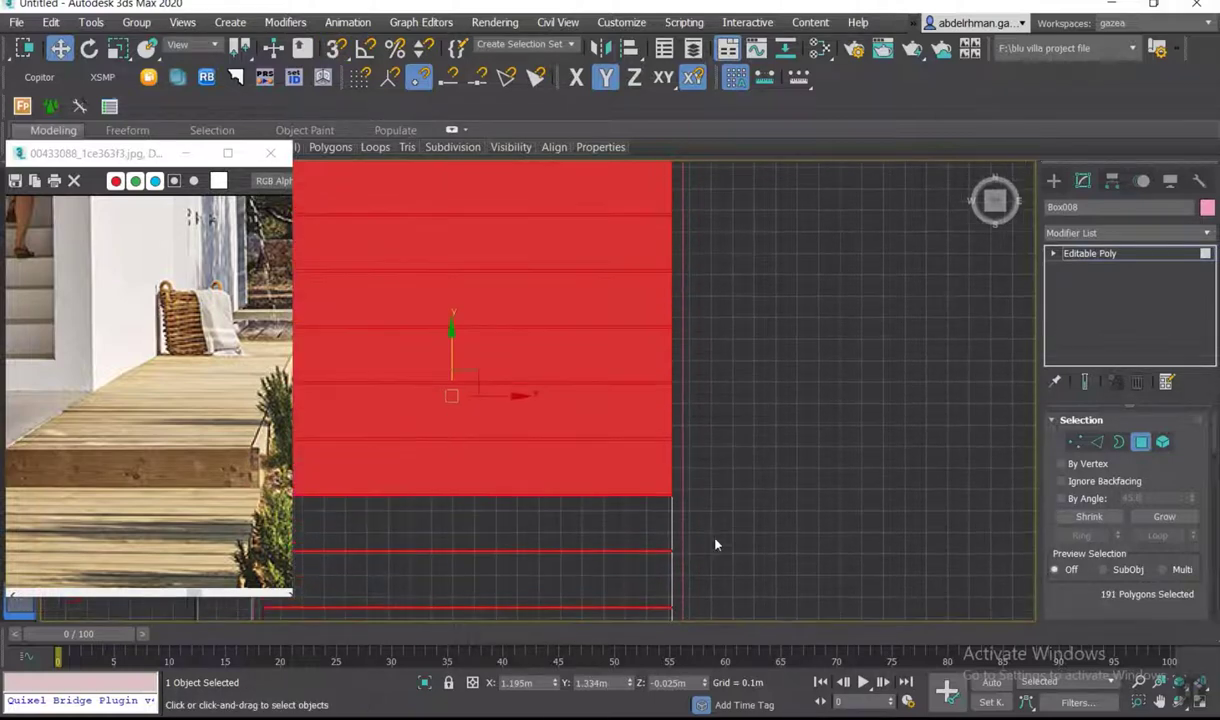
pyautogui.keyDown('alt'); pyautogui.moveTo(626, 489); pyautogui.dragTo(640, 478); pyautogui.keyUp('alt')
pyautogui.keyDown('alt'); pyautogui.moveTo(708, 408); pyautogui.dragTo(650, 412); pyautogui.keyUp('alt')
pyautogui.keyDown('alt'); pyautogui.moveTo(686, 346); pyautogui.dragTo(630, 356); pyautogui.keyUp('alt')
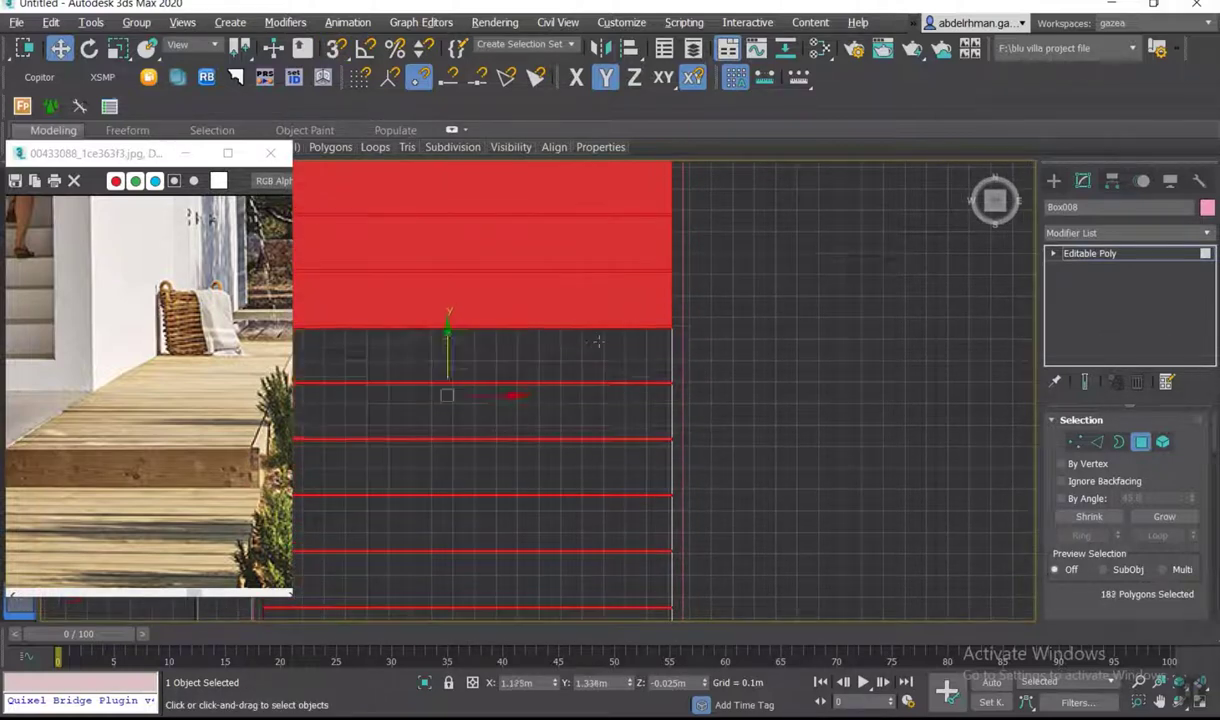
pyautogui.keyDown('alt'); pyautogui.moveTo(683, 298); pyautogui.dragTo(615, 310); pyautogui.keyUp('alt')
pyautogui.moveTo(705, 316); pyautogui.dragTo(695, 483, button='middle')
pyautogui.keyDown('alt'); pyautogui.click(615, 428); pyautogui.keyUp('alt')
pyautogui.keyDown('alt'); pyautogui.click(616, 461); pyautogui.keyUp('alt')
pyautogui.moveTo(640, 430); pyautogui.dragTo(697, 374, button='middle')
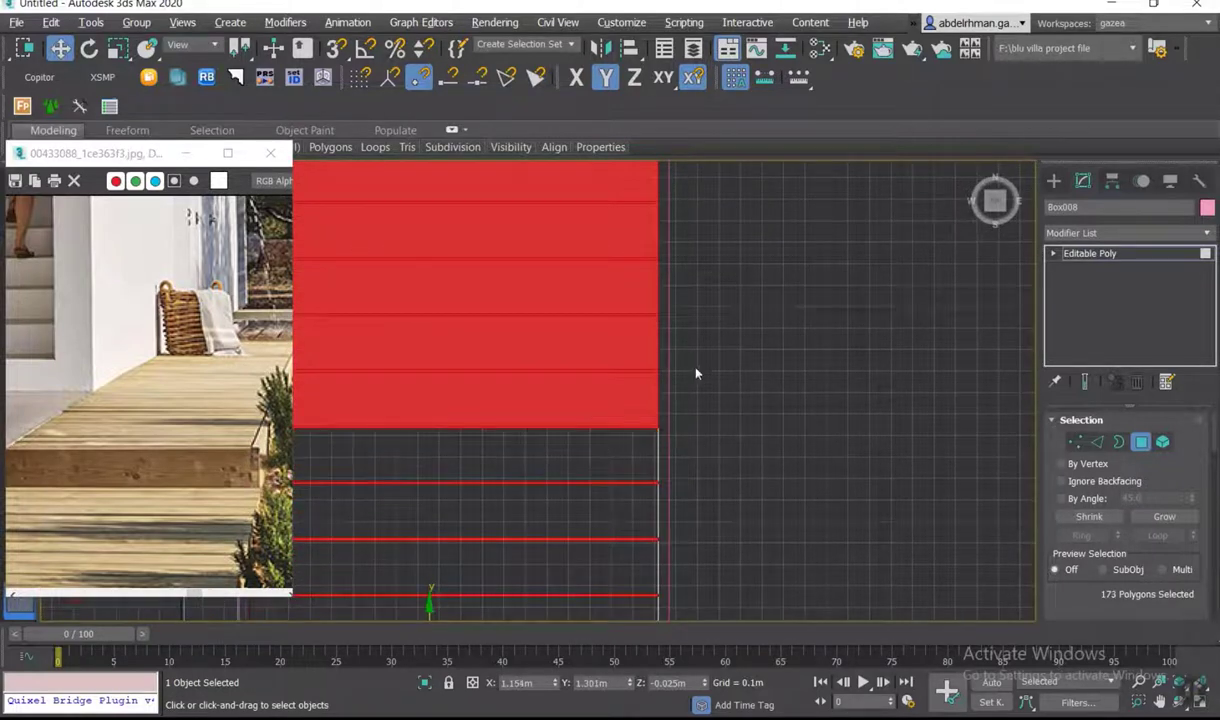
pyautogui.keyDown('alt'); pyautogui.click(620, 401); pyautogui.keyUp('alt')
pyautogui.keyDown('alt'); pyautogui.click(572, 355); pyautogui.keyUp('alt')
pyautogui.keyDown('alt'); pyautogui.click(640, 290); pyautogui.keyUp('alt')
pyautogui.keyDown('alt'); pyautogui.click(614, 255); pyautogui.keyUp('alt')
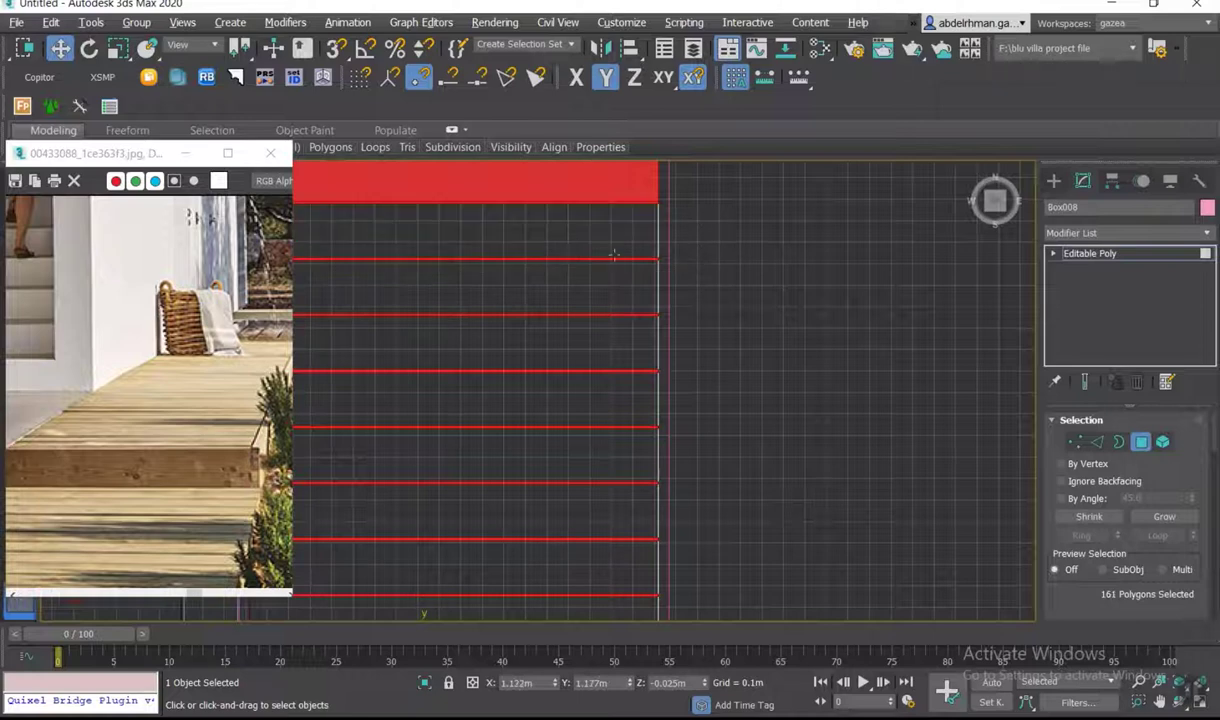
# - Deselect the remaining plank faces at the far end so only gap strips stay selected
pyautogui.moveTo(614, 255); pyautogui.dragTo(610, 557, button='middle')
pyautogui.keyDown('alt'); pyautogui.click(640, 452); pyautogui.keyUp('alt')
pyautogui.keyDown('alt'); pyautogui.click(640, 402); pyautogui.keyUp('alt')
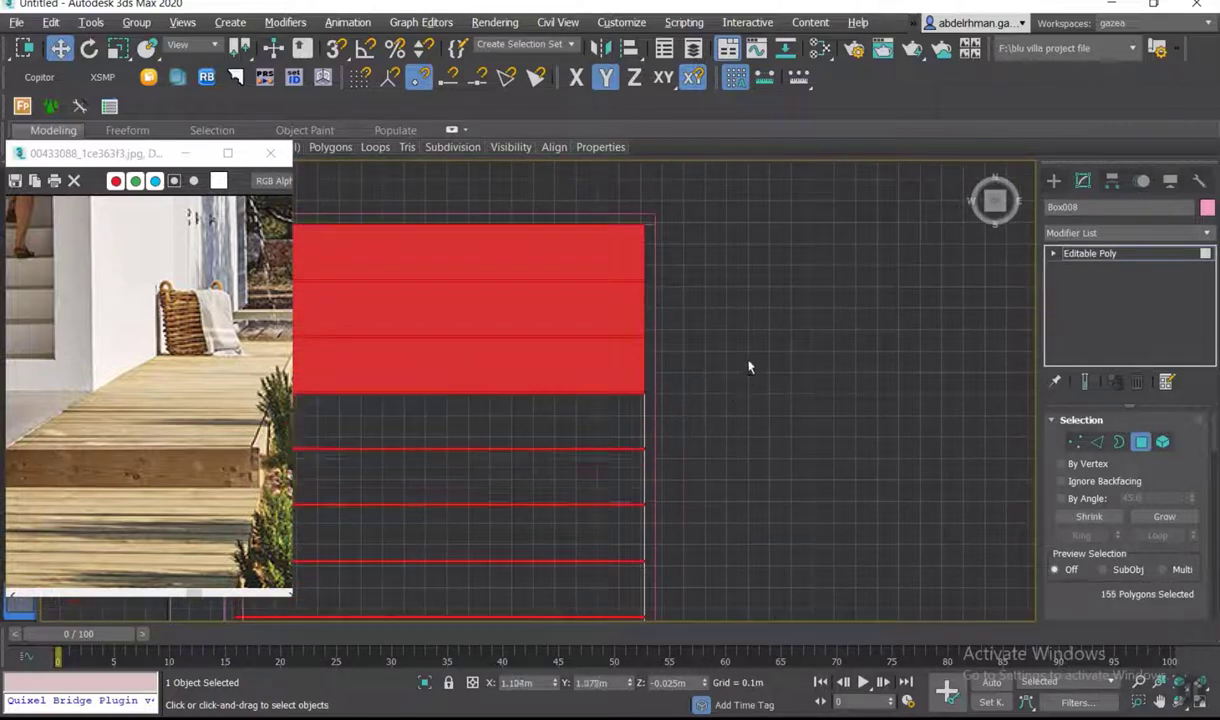
pyautogui.keyDown('alt'); pyautogui.click(612, 364); pyautogui.keyUp('alt')
pyautogui.keyDown('alt'); pyautogui.click(596, 320); pyautogui.keyUp('alt')
pyautogui.keyDown('alt'); pyautogui.click(640, 252); pyautogui.keyUp('alt')
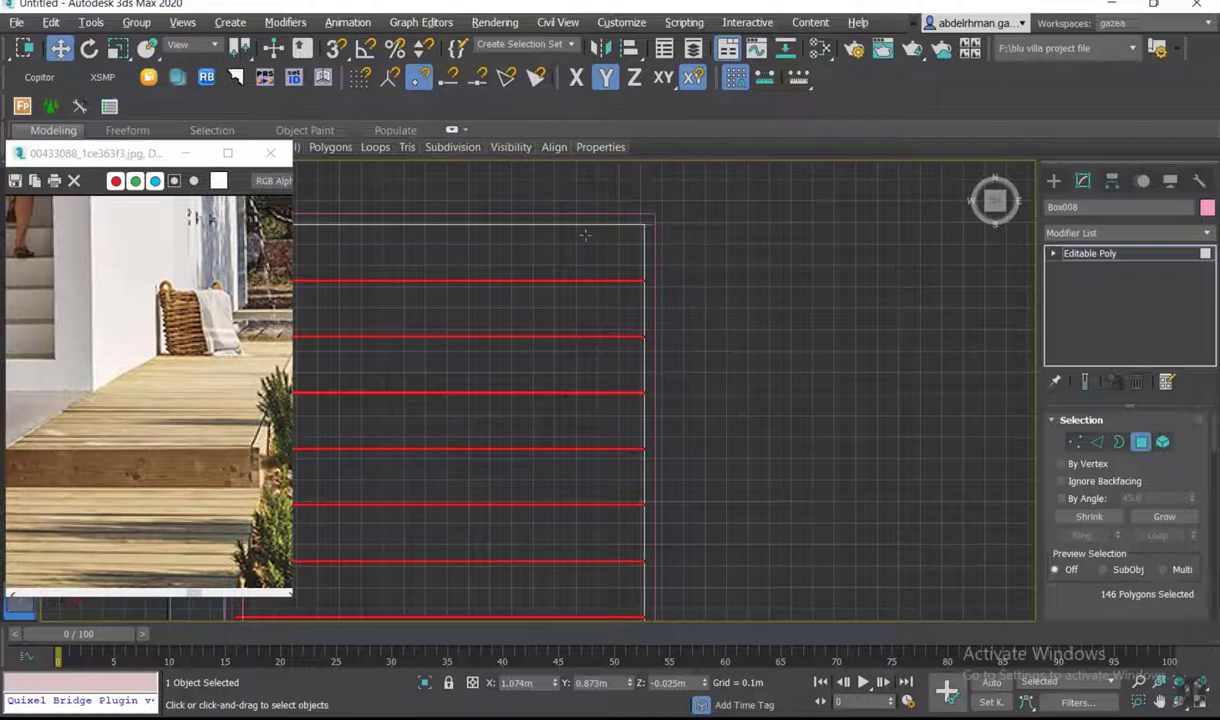
pyautogui.scroll(-3, 782, 564)
pyautogui.moveTo(782, 564); pyautogui.dragTo(692, 414, button='middle')
pyautogui.scroll(3, 692, 414)
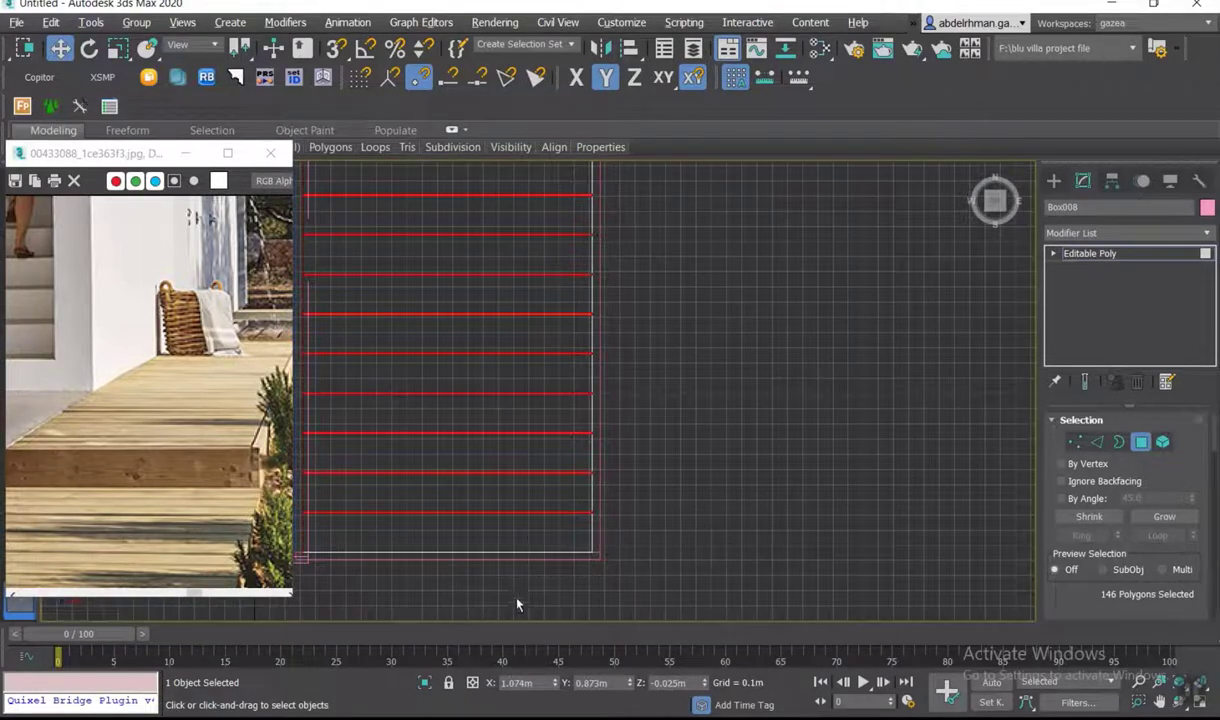
pyautogui.keyDown('alt'); pyautogui.moveTo(645, 529); pyautogui.dragTo(645, 521, button='middle'); pyautogui.keyUp('alt')
# - Delete the selected gap strip polygons from the deck
pyautogui.scroll(2, 634, 419)
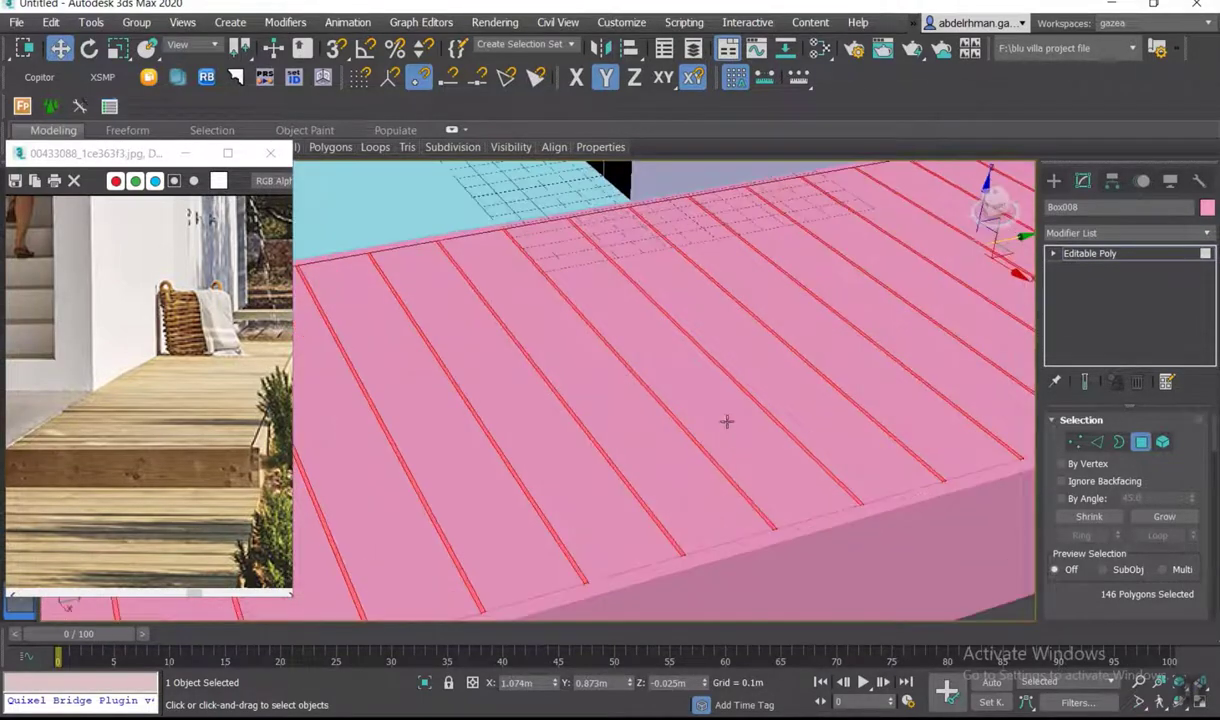
pyautogui.scroll(-4, 1092, 570)
pyautogui.scroll(-1, 1100, 545)
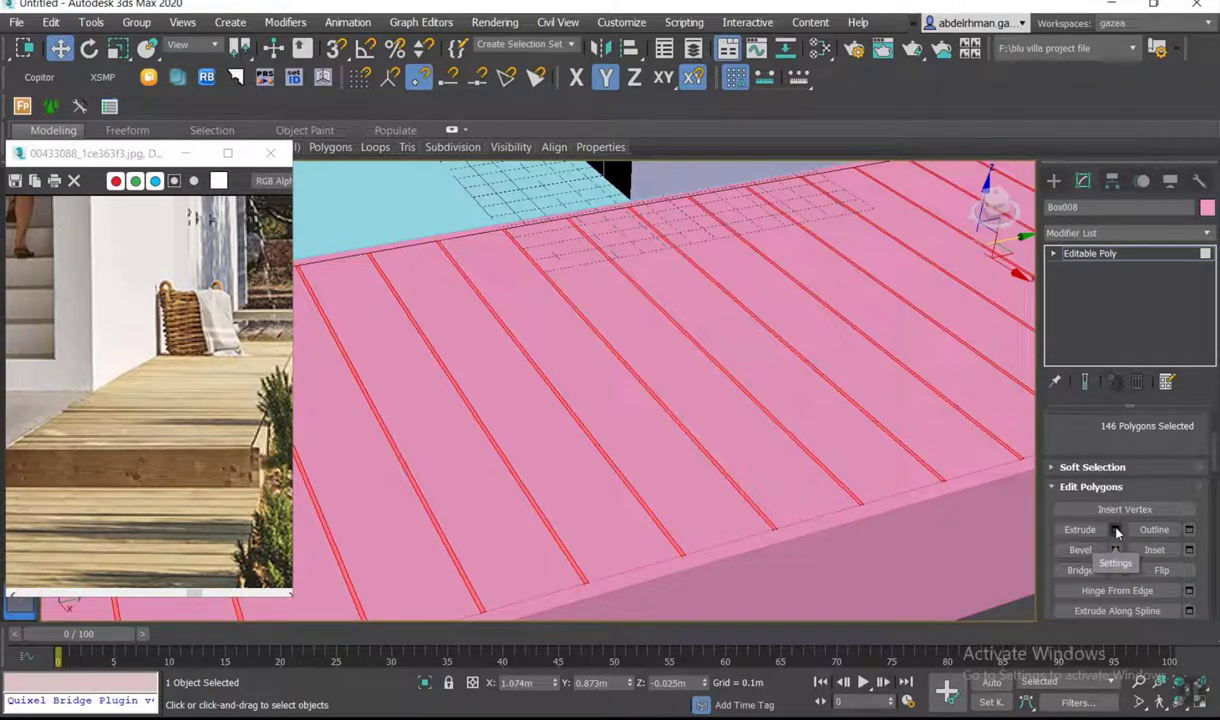
pyautogui.hotkey('ctrl', 'd')
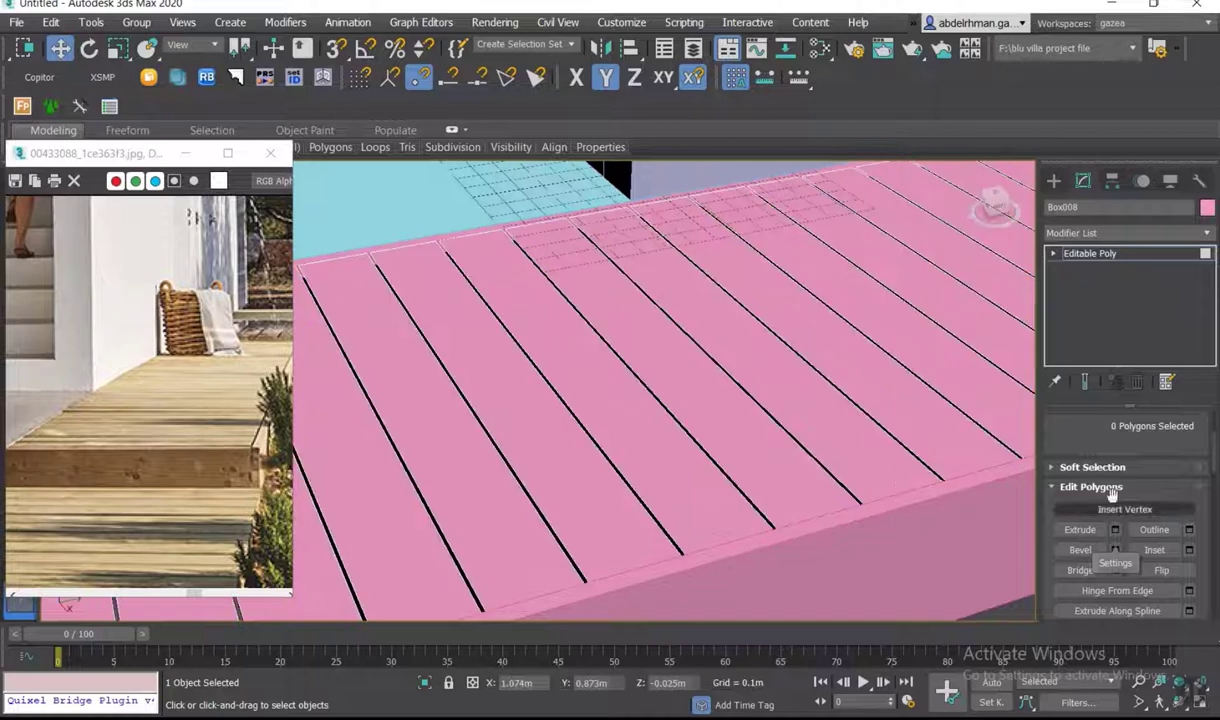
pyautogui.scroll(-10, 669, 384)
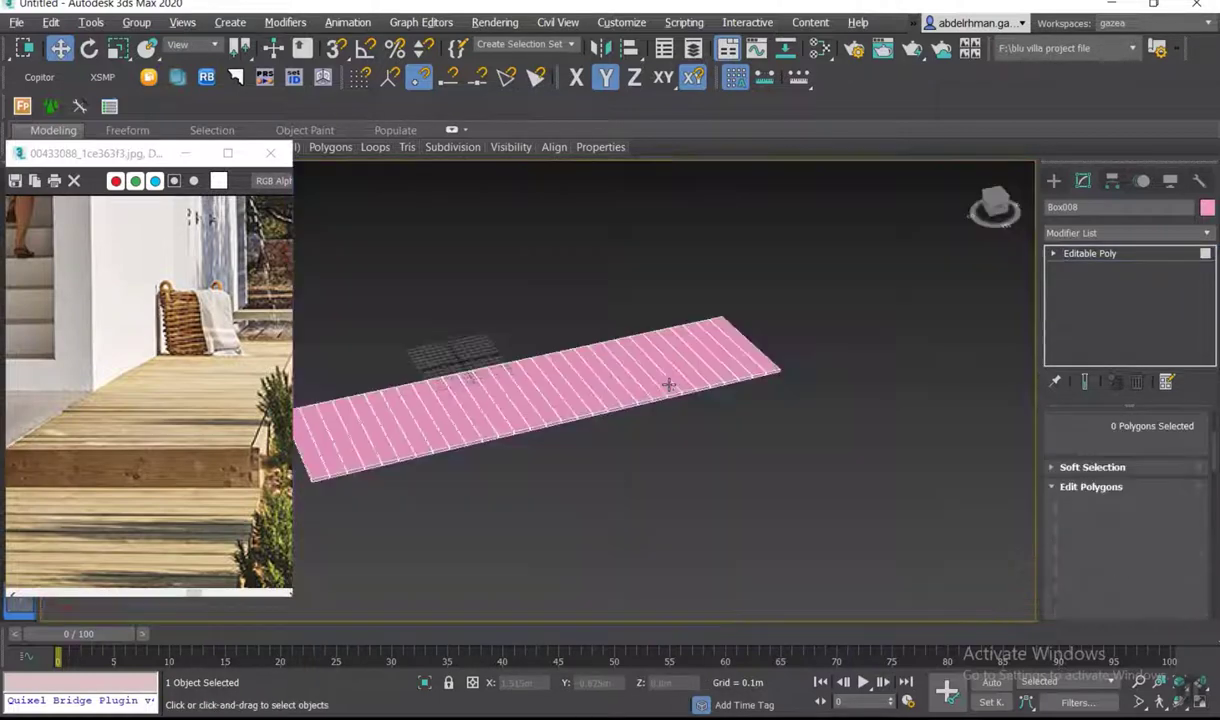
pyautogui.keyDown('alt'); pyautogui.moveTo(667, 381); pyautogui.dragTo(653, 465, button='middle'); pyautogui.keyUp('alt')
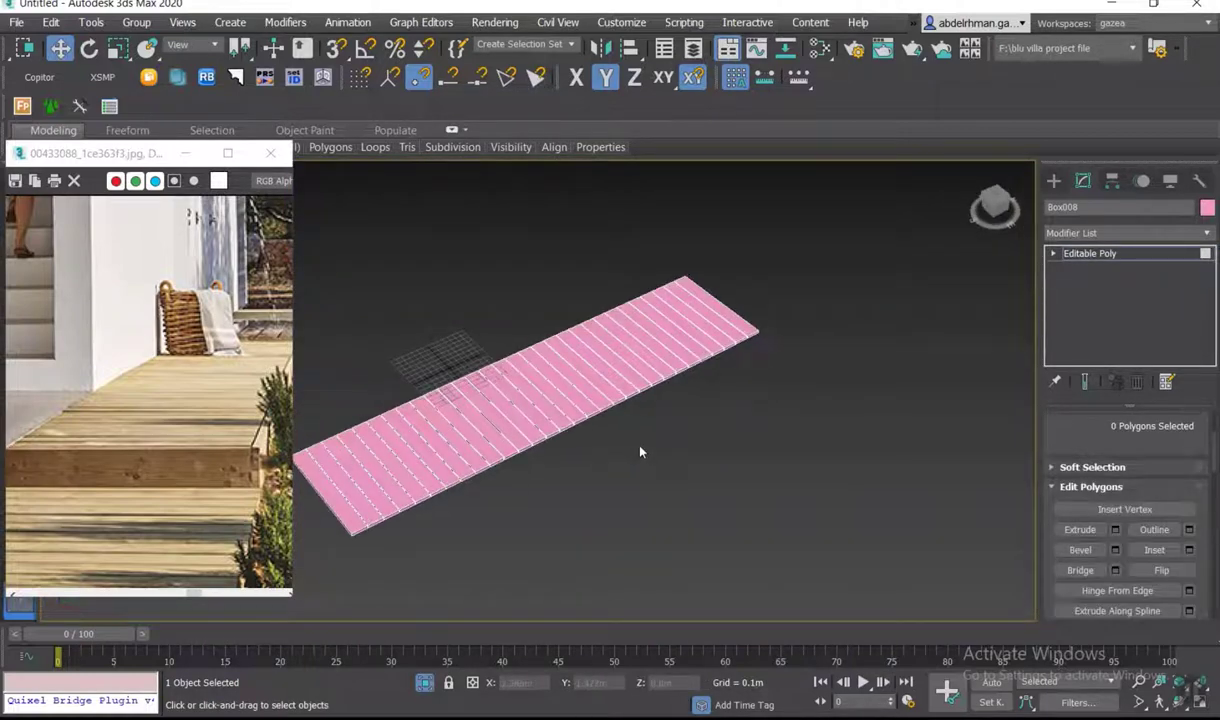
# - In Element mode, select one plank to confirm it is a separate piece
pyautogui.press('5')
pyautogui.scroll(5, 479, 406)
pyautogui.click(525, 405)
pyautogui.moveTo(702, 569)
pyautogui.mouseDown()
pyautogui.moveTo(576, 544)
pyautogui.moveTo(652, 460)
pyautogui.mouseUp()
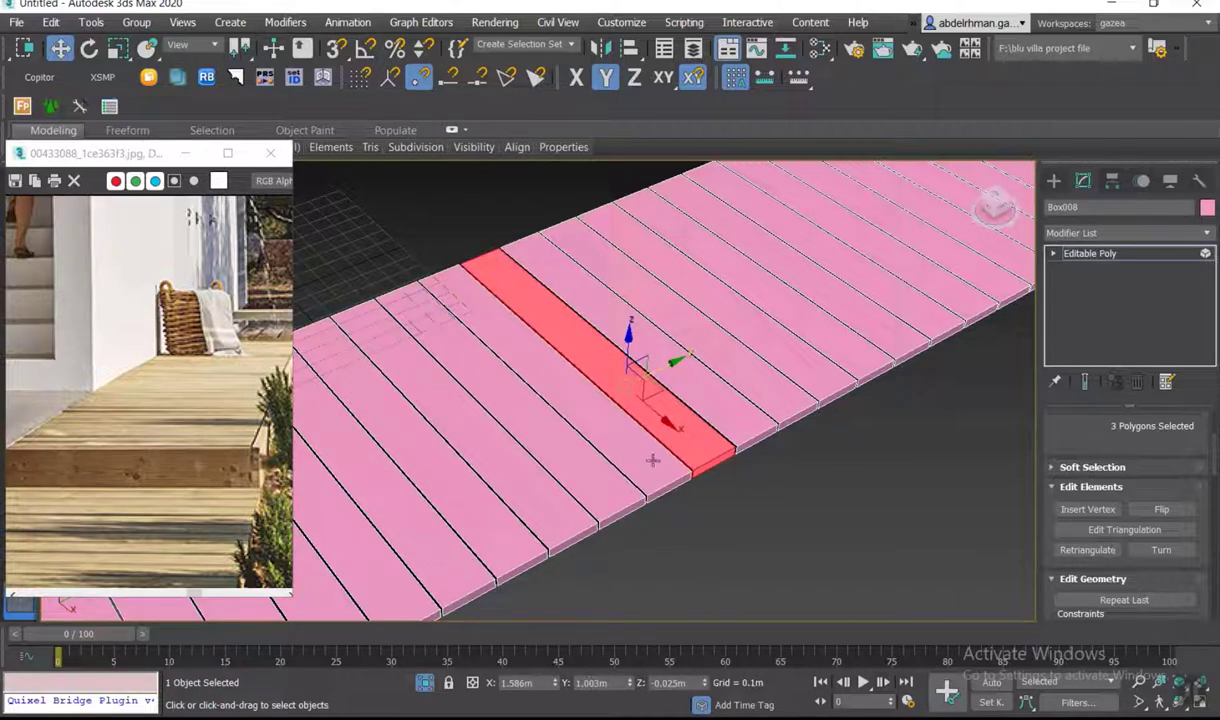
# - Cap the open borders of all planks in Border mode
pyautogui.press('3')
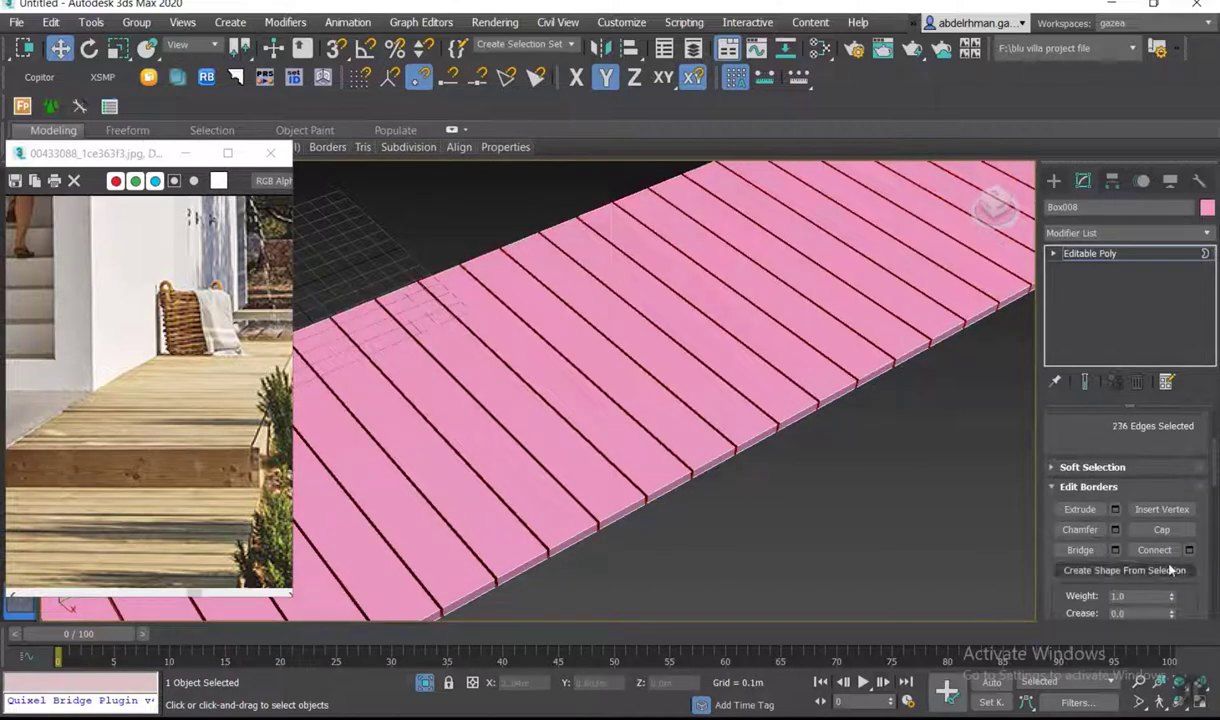
pyautogui.click(1160, 529)
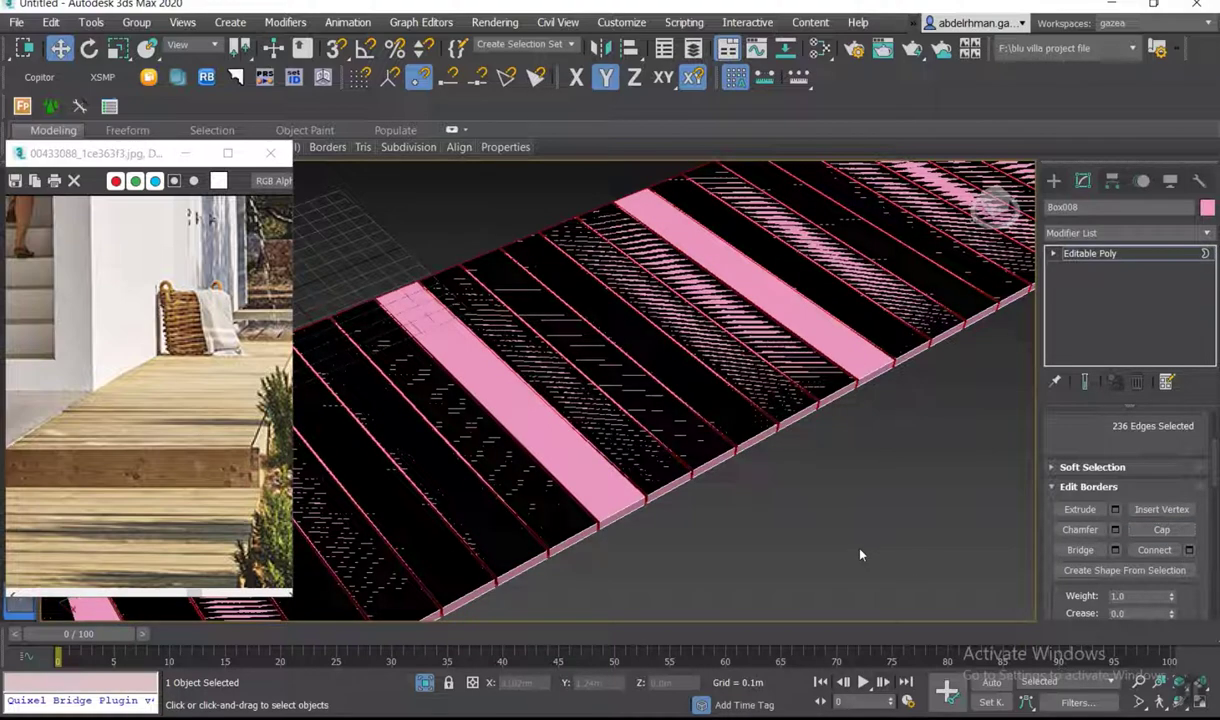
pyautogui.click(844, 556)
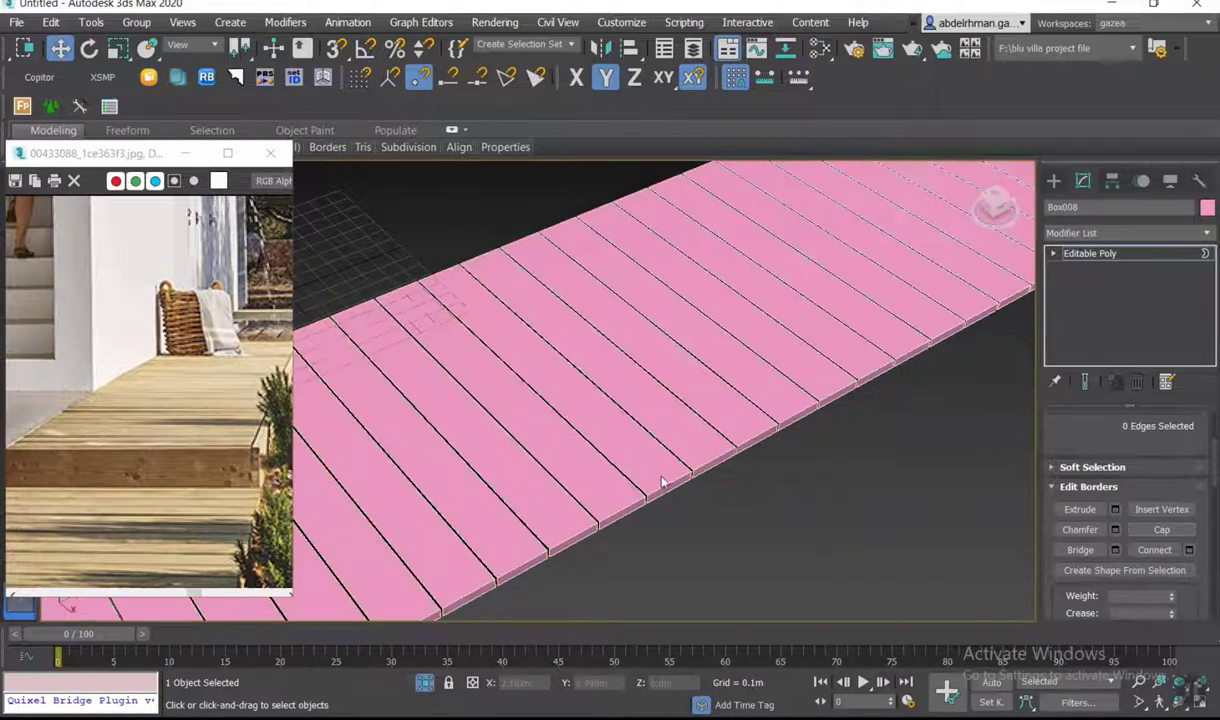
pyautogui.scroll(4, 661, 483)
pyautogui.click(600, 512)
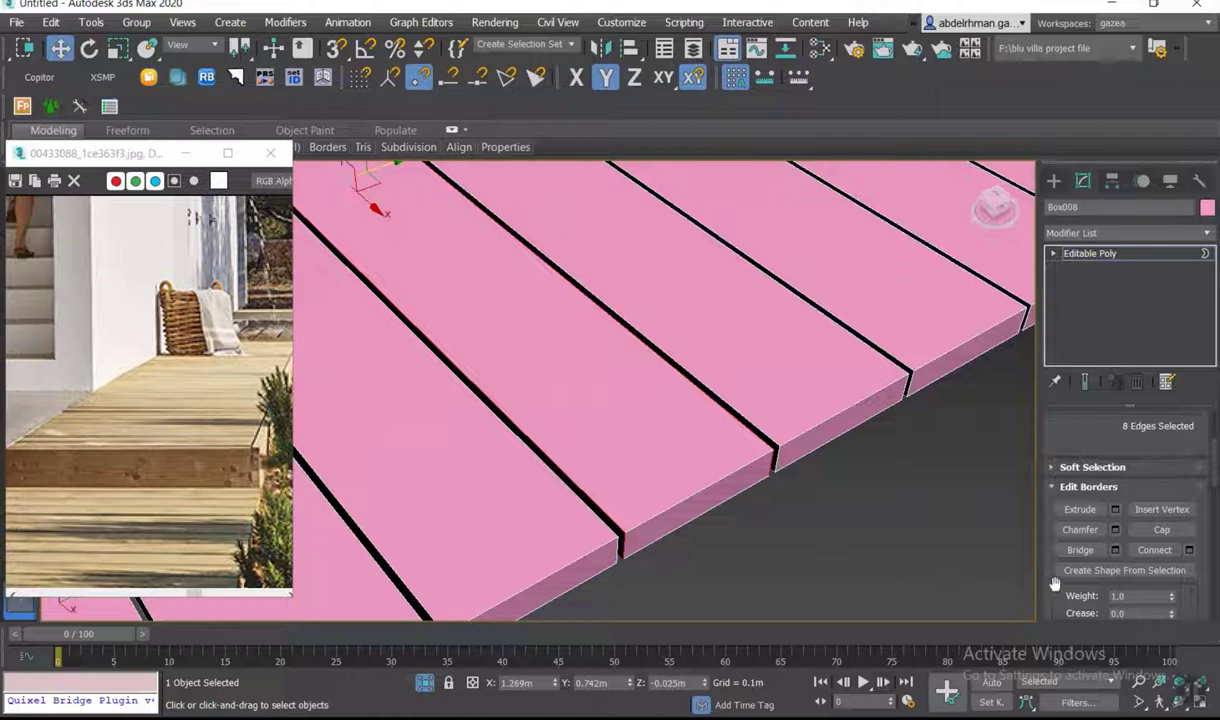
pyautogui.scroll(-5, 653, 463)
pyautogui.moveTo(653, 463)
pyautogui.keyDown('alt'); pyautogui.mouseDown(button='middle')
pyautogui.moveTo(800, 452)
pyautogui.moveTo(594, 408)
pyautogui.moveTo(502, 412)
pyautogui.mouseUp(button='middle'); pyautogui.keyUp('alt')
pyautogui.click(503, 422)
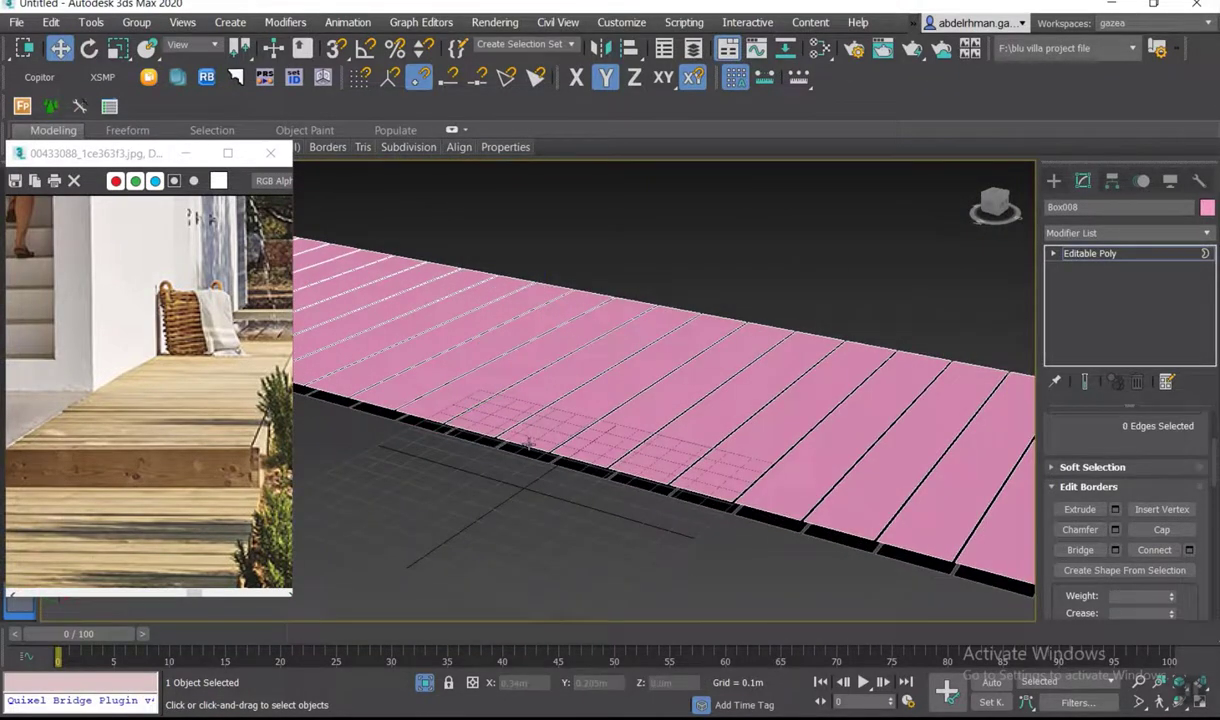
# - Select all plank edges except some front ones and chamfer them
pyautogui.hotkey('ctrl', 'a')
pyautogui.keyDown('alt'); pyautogui.click(530, 446); pyautogui.keyUp('alt')
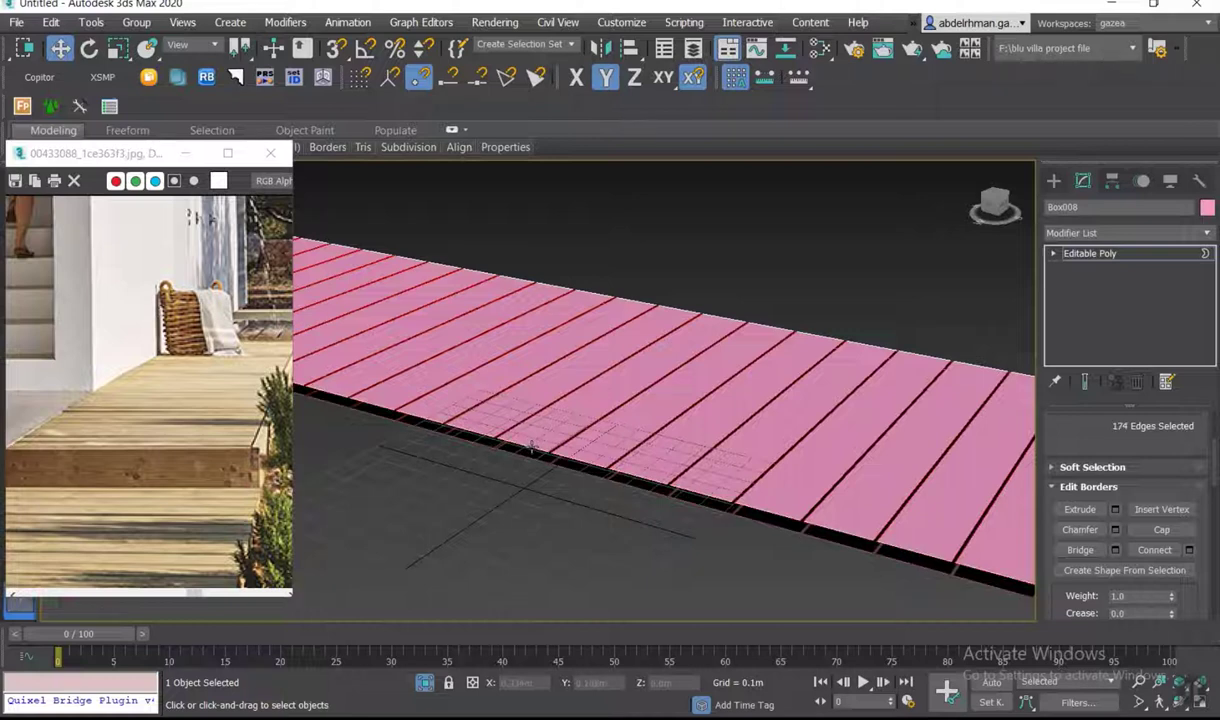
pyautogui.scroll(-4, 531, 446)
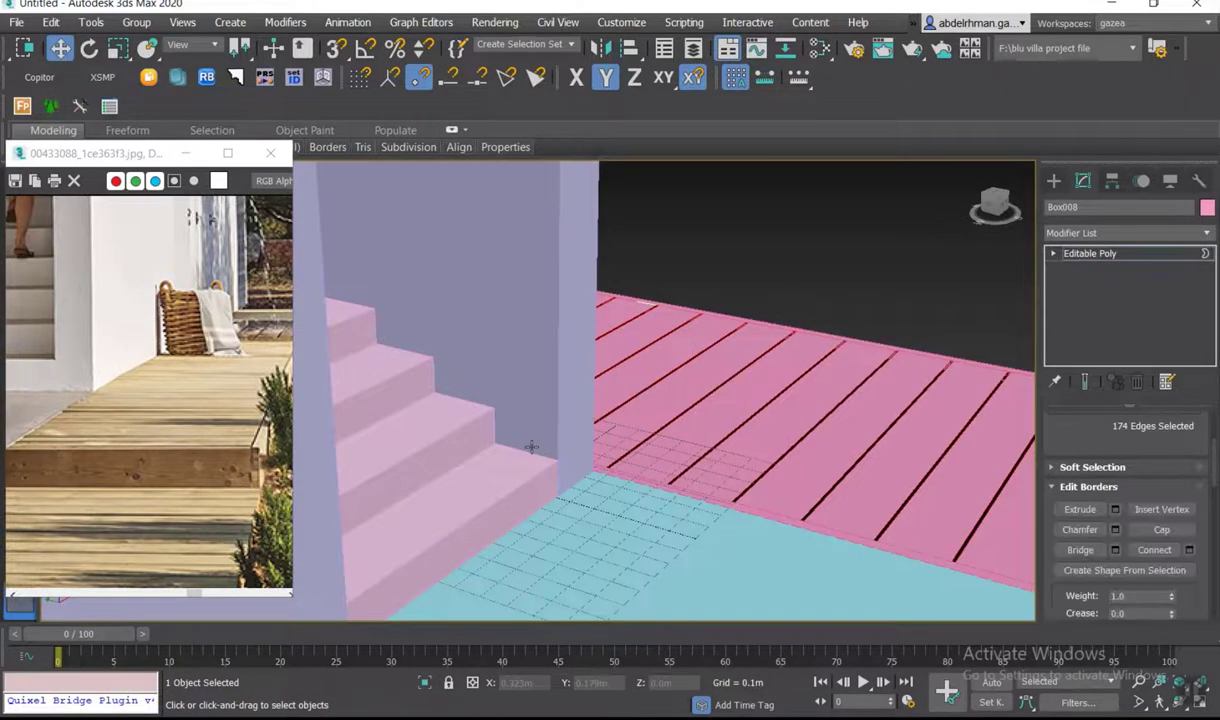
pyautogui.hotkey('ctrl', 'shift', 'c')
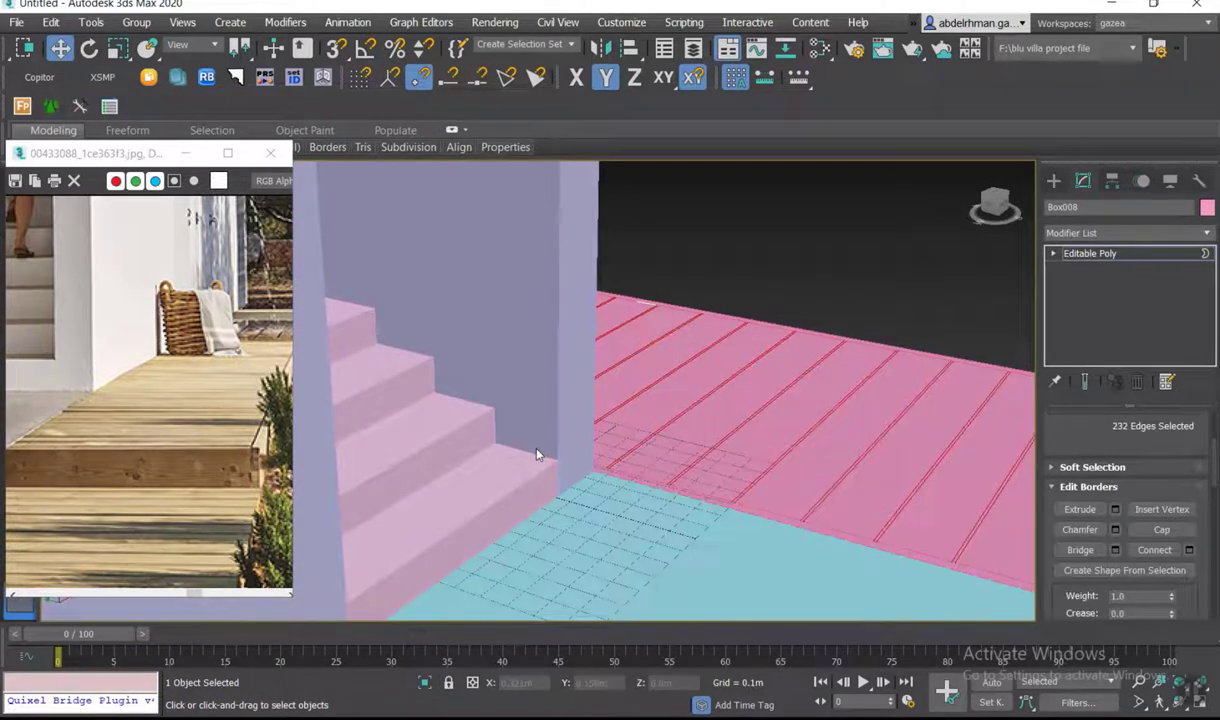
# - Isolate the deck so it is shown on its own
pyautogui.hotkey('alt', 'q')
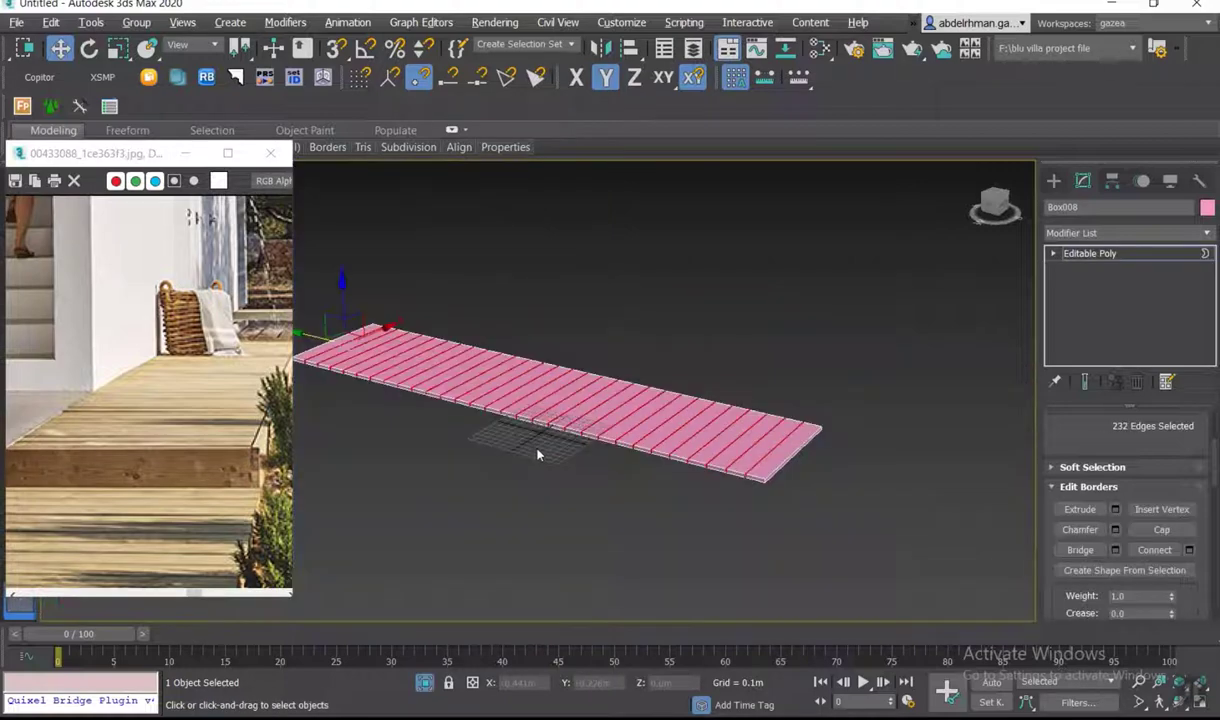
pyautogui.scroll(3, 600, 430)
pyautogui.scroll(2, 657, 397)
pyautogui.scroll(3, 657, 397)
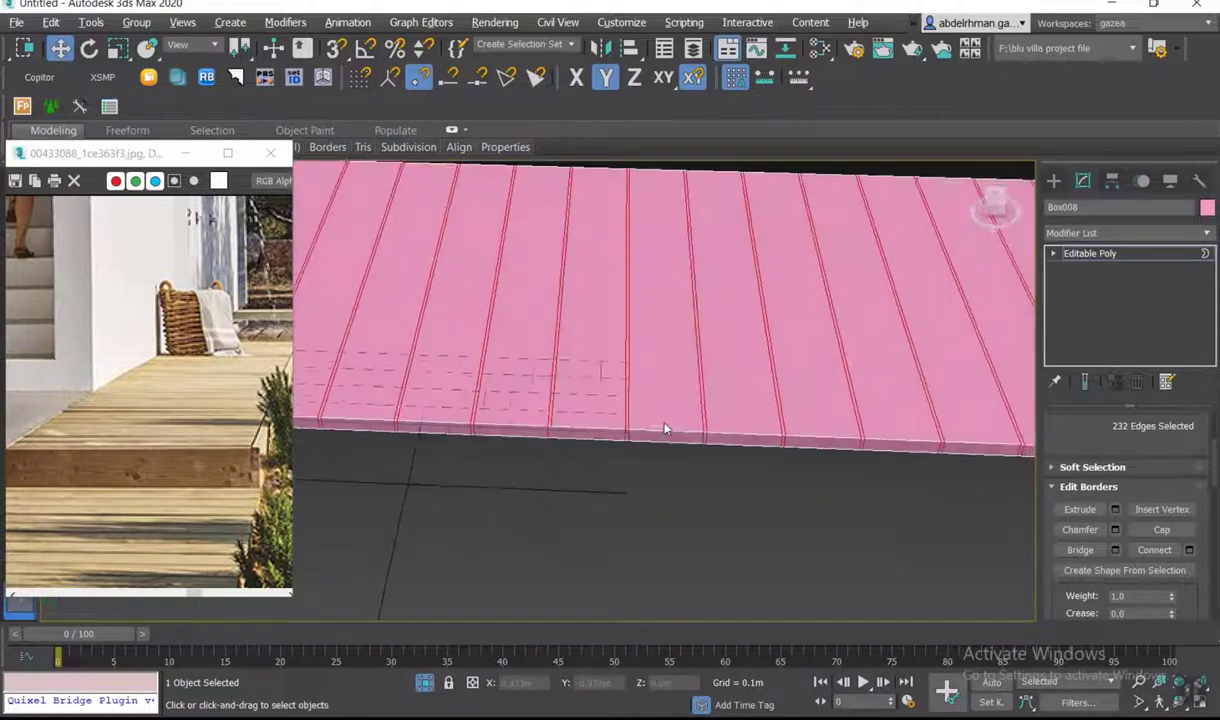
pyautogui.scroll(2, 665, 428)
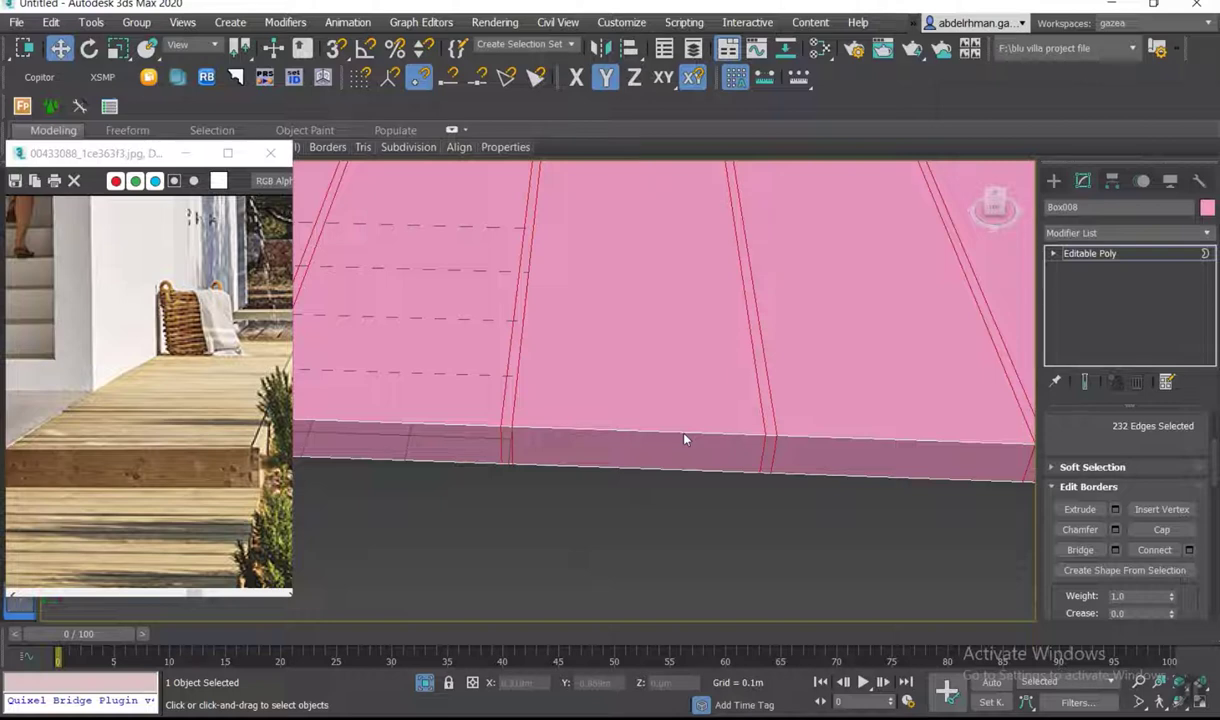
# - Convert the edge selection to polygons and deselect the first plank front faces
pyautogui.hotkey('ctrl', '4')
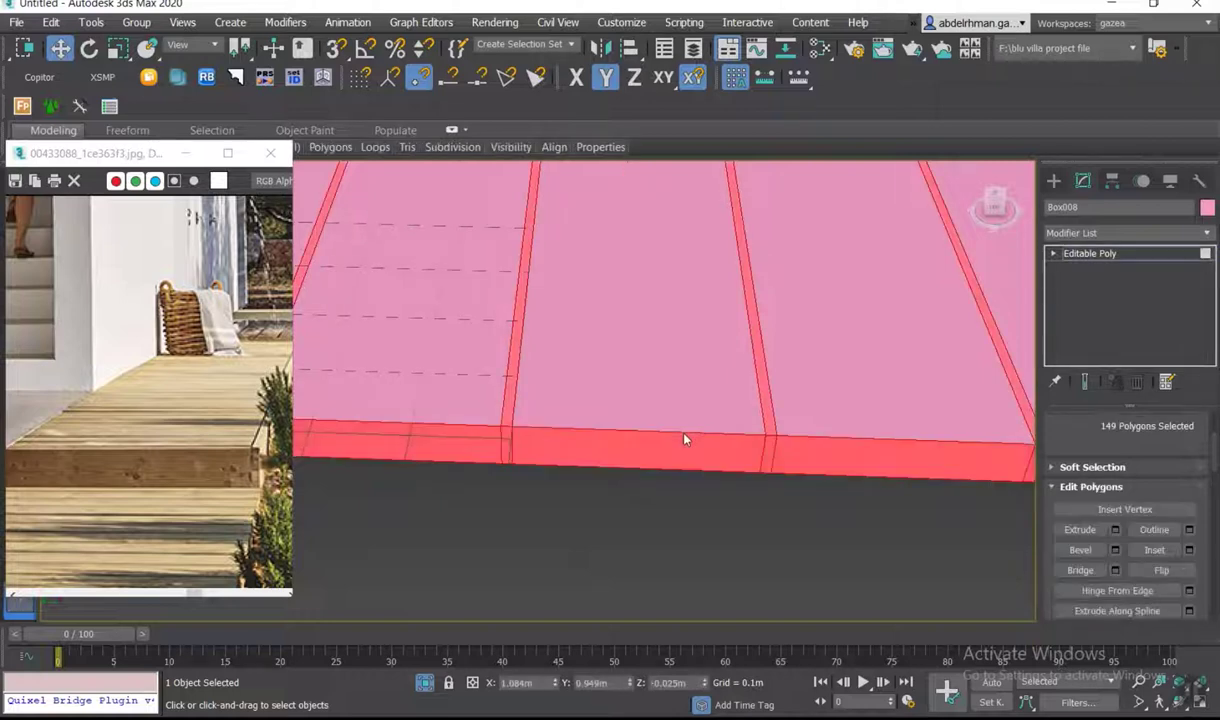
pyautogui.keyDown('alt'); pyautogui.click(680, 440); pyautogui.keyUp('alt')
pyautogui.moveTo(795, 498); pyautogui.dragTo(523, 351, button='middle')
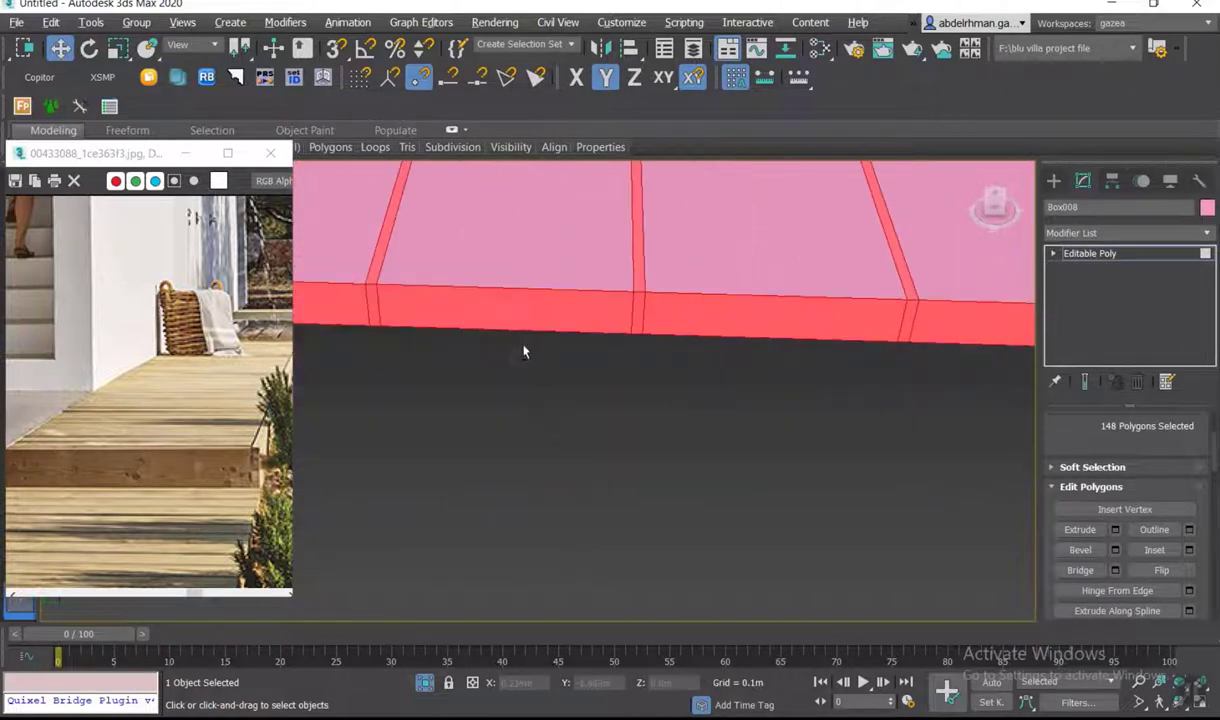
pyautogui.scroll(-5, 523, 318)
pyautogui.scroll(3, 590, 330)
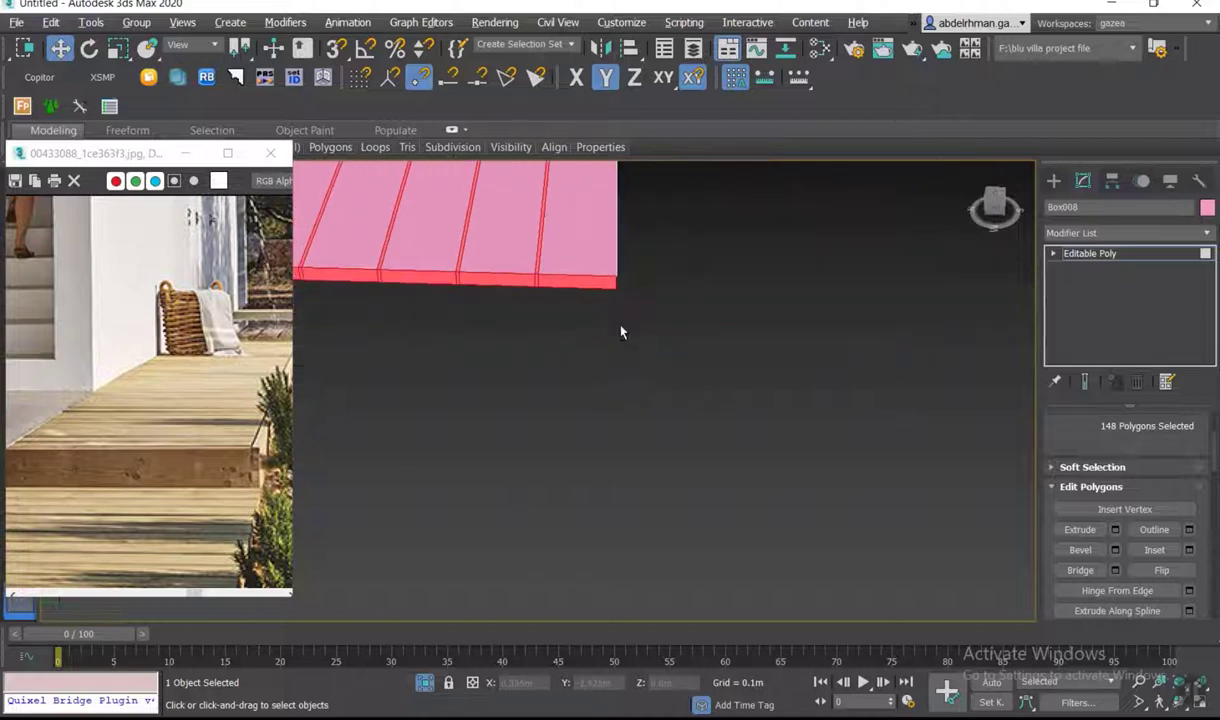
pyautogui.keyDown('alt'); pyautogui.click(575, 279); pyautogui.keyUp('alt')
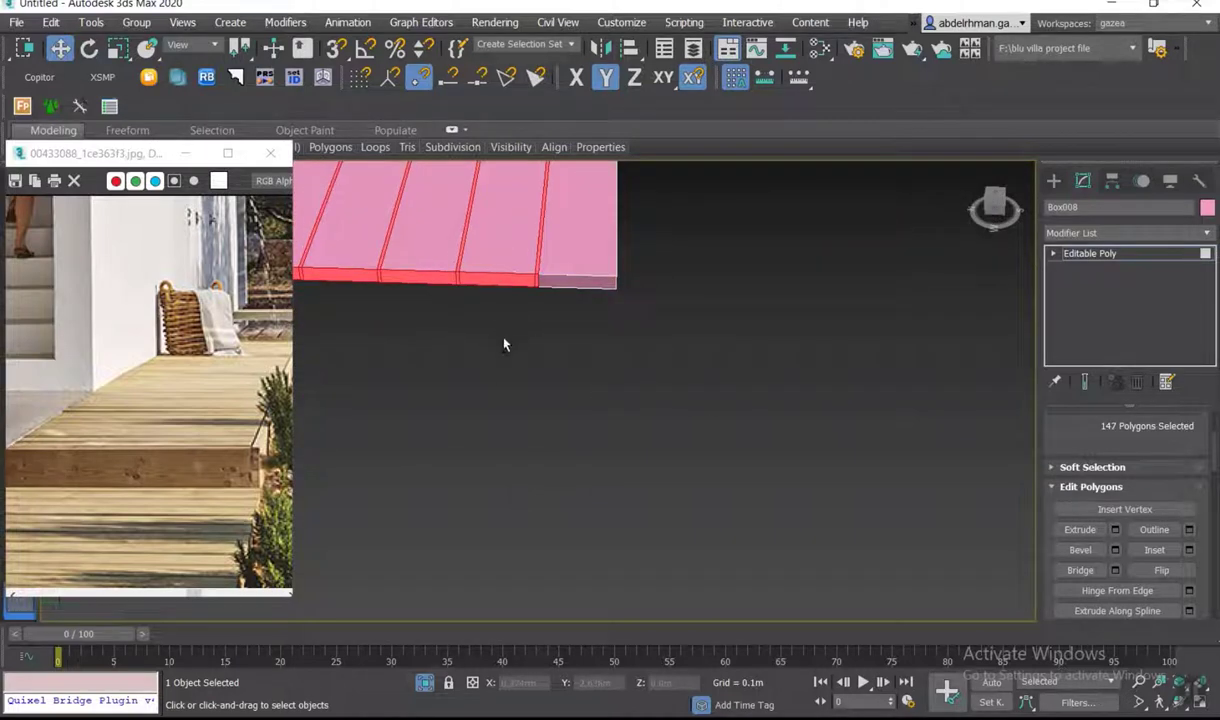
pyautogui.moveTo(479, 321); pyautogui.dragTo(703, 430, button='middle')
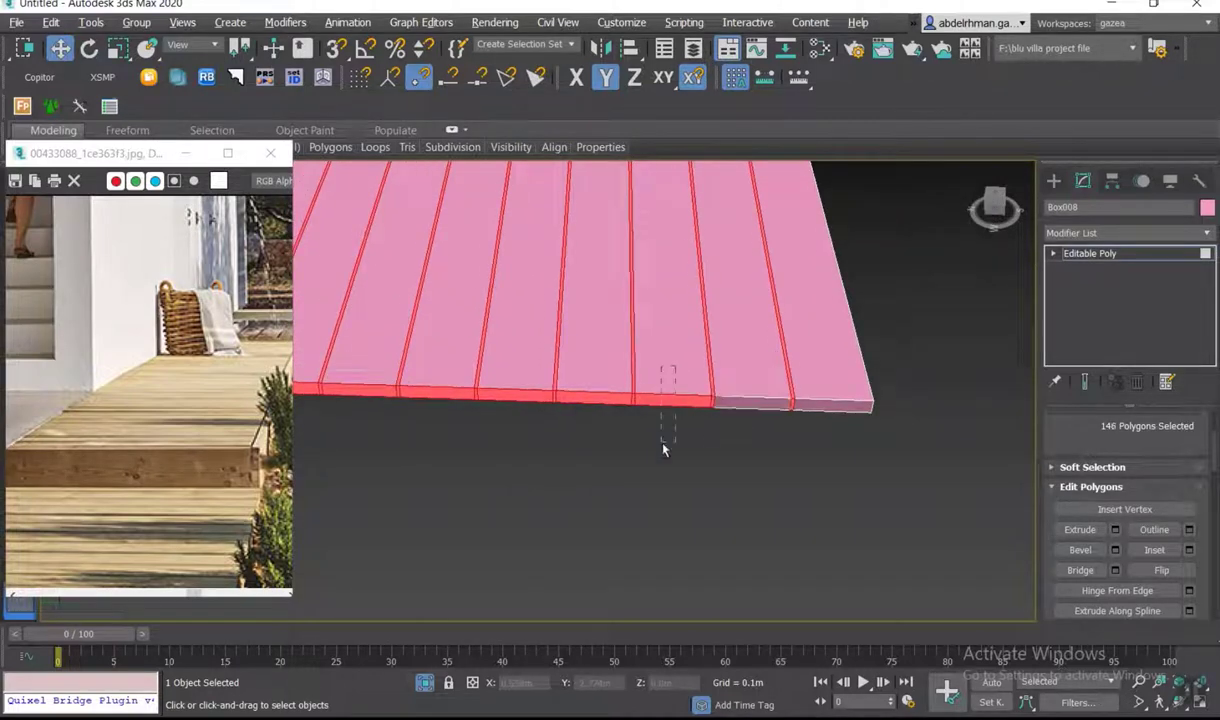
pyautogui.keyDown('alt'); pyautogui.moveTo(663, 449); pyautogui.dragTo(663, 449); pyautogui.keyUp('alt')
pyautogui.keyDown('alt'); pyautogui.moveTo(594, 368); pyautogui.dragTo(599, 439); pyautogui.keyUp('alt')
# - Deselect more plank front faces while moving along the deck
pyautogui.scroll(2, 640, 420)
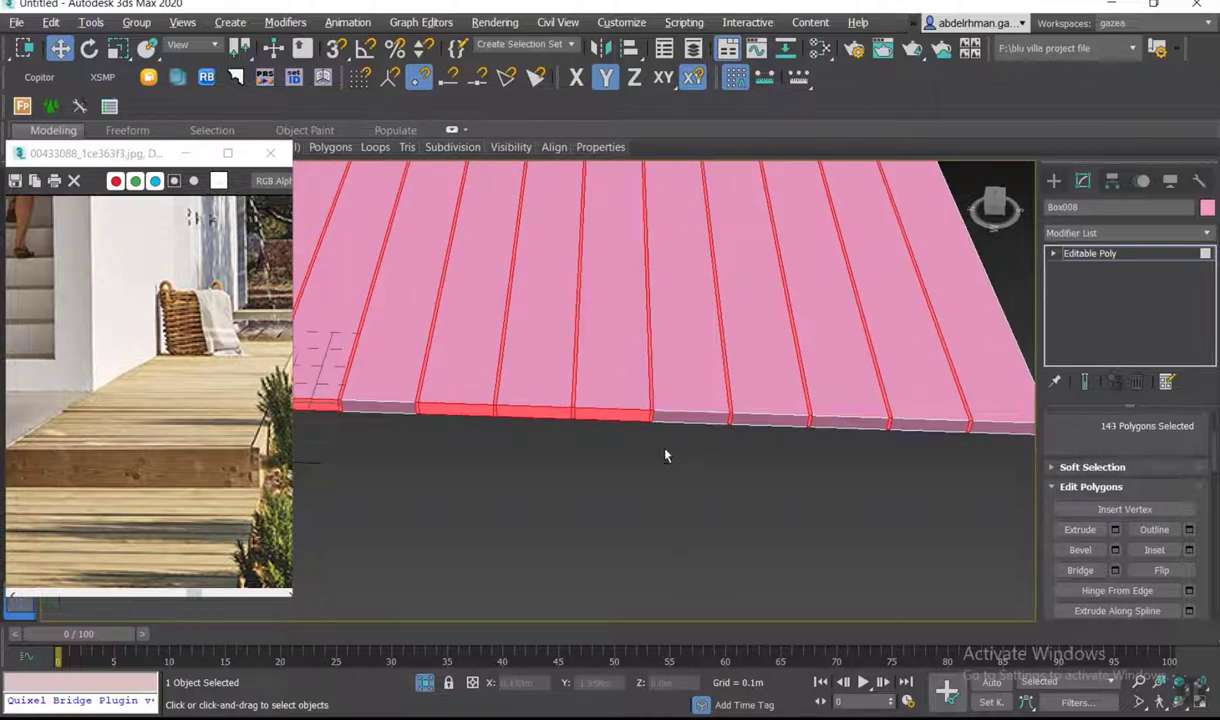
pyautogui.keyDown('alt'); pyautogui.moveTo(580, 372); pyautogui.dragTo(584, 428); pyautogui.keyUp('alt')
pyautogui.keyDown('alt'); pyautogui.moveTo(521, 370); pyautogui.dragTo(525, 430); pyautogui.keyUp('alt')
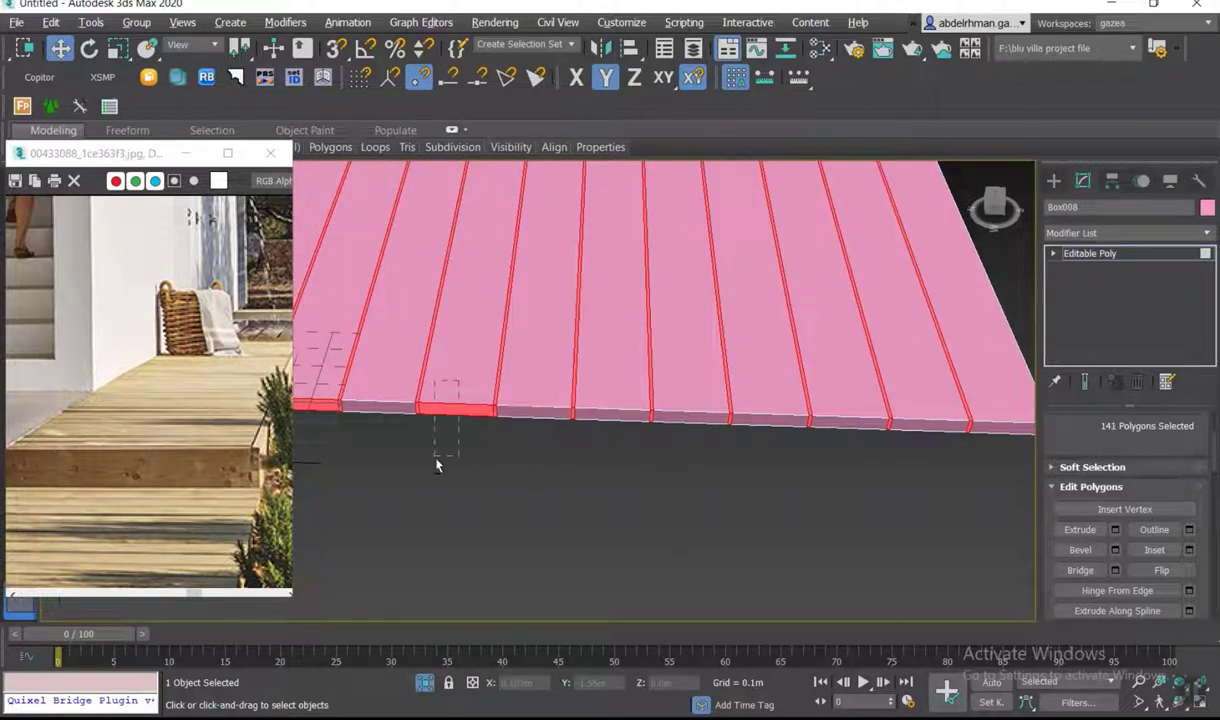
pyautogui.keyDown('alt'); pyautogui.moveTo(437, 465); pyautogui.dragTo(440, 466); pyautogui.keyUp('alt')
pyautogui.moveTo(754, 469); pyautogui.dragTo(724, 469, button='middle')
pyautogui.keyDown('alt'); pyautogui.moveTo(694, 380); pyautogui.dragTo(694, 428); pyautogui.keyUp('alt')
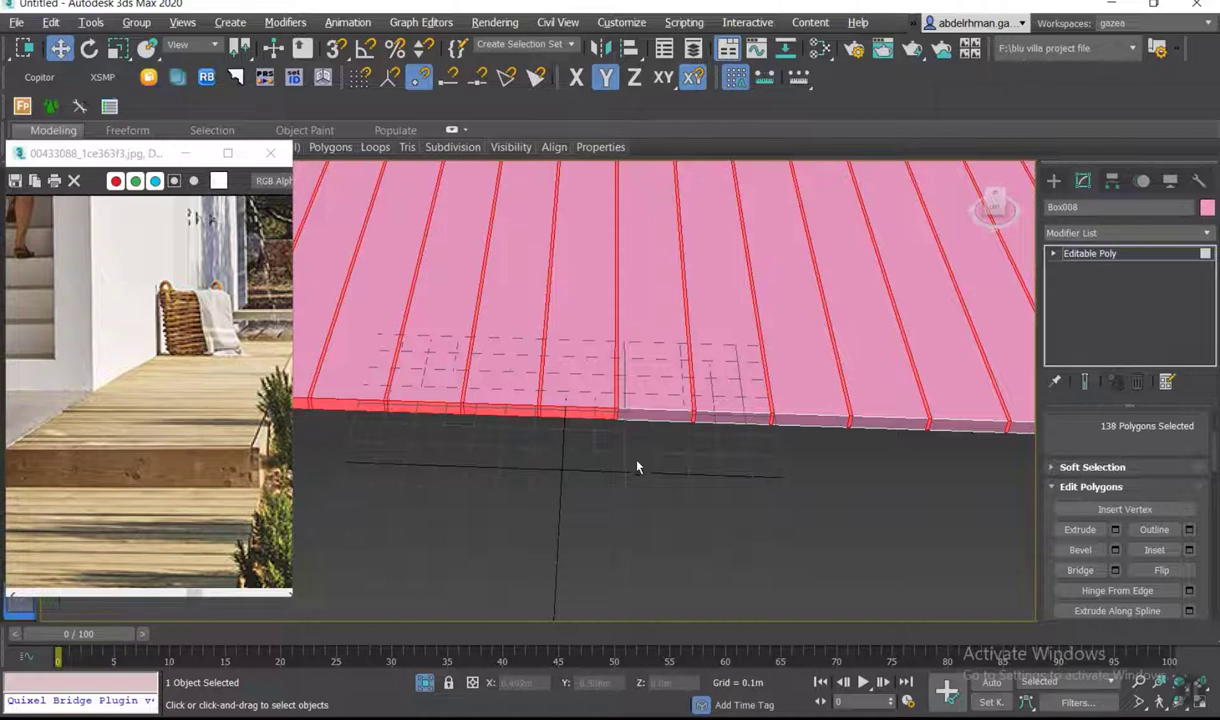
pyautogui.keyDown('alt'); pyautogui.click(594, 401); pyautogui.keyUp('alt')
pyautogui.moveTo(594, 401); pyautogui.dragTo(715, 405, button='middle')
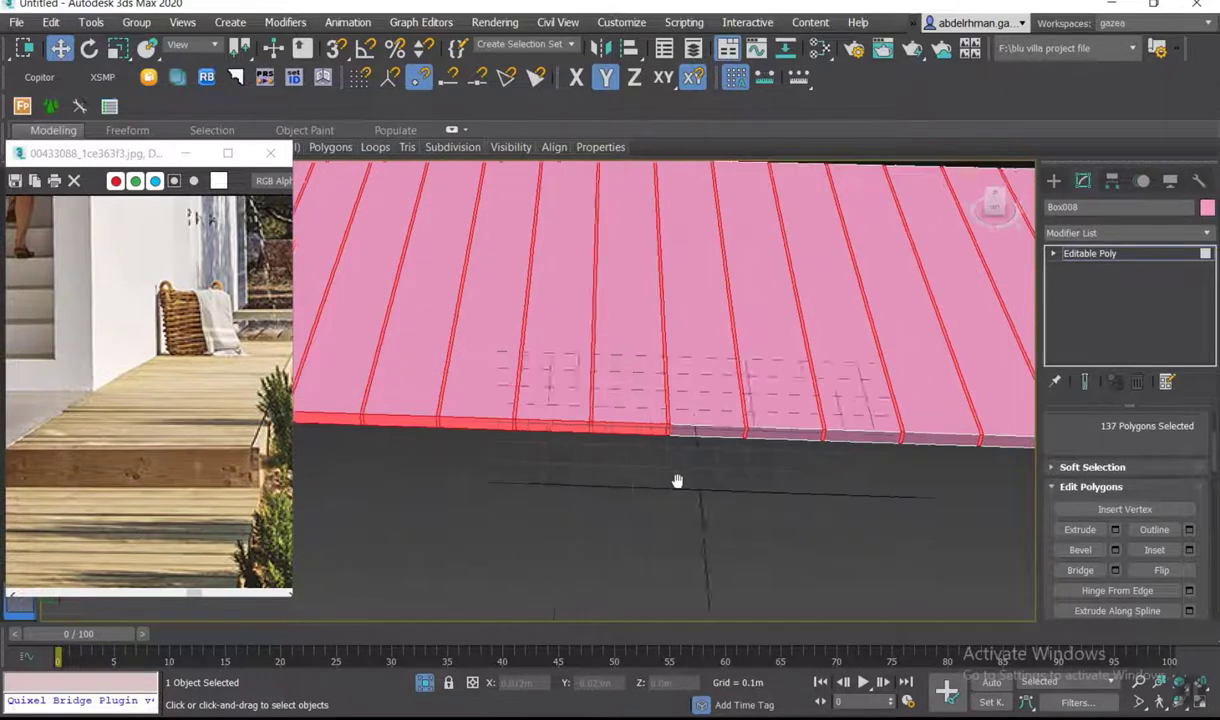
pyautogui.keyDown('alt'); pyautogui.click(725, 436); pyautogui.keyUp('alt')
pyautogui.keyDown('alt'); pyautogui.click(645, 432); pyautogui.keyUp('alt')
pyautogui.keyDown('alt'); pyautogui.click(568, 434); pyautogui.keyUp('alt')
pyautogui.moveTo(544, 448); pyautogui.dragTo(760, 476, button='middle')
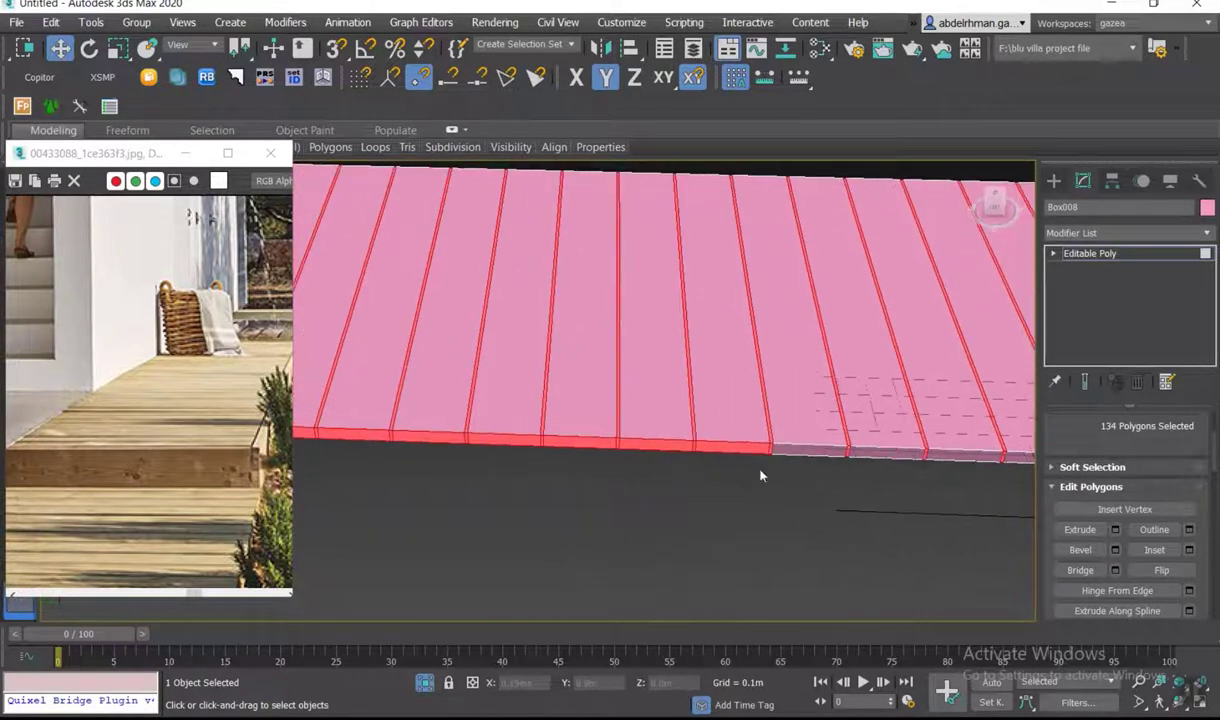
# - Continue removing front faces from the selection further along the deck
pyautogui.keyDown('alt'); pyautogui.moveTo(720, 499); pyautogui.dragTo(718, 490); pyautogui.keyUp('alt')
pyautogui.moveTo(662, 422)
pyautogui.mouseDown(button='middle')
pyautogui.moveTo(765, 517)
pyautogui.moveTo(728, 531)
pyautogui.mouseUp(button='middle')
pyautogui.keyDown('alt'); pyautogui.click(715, 460); pyautogui.keyUp('alt')
pyautogui.keyDown('alt'); pyautogui.click(645, 457); pyautogui.keyUp('alt')
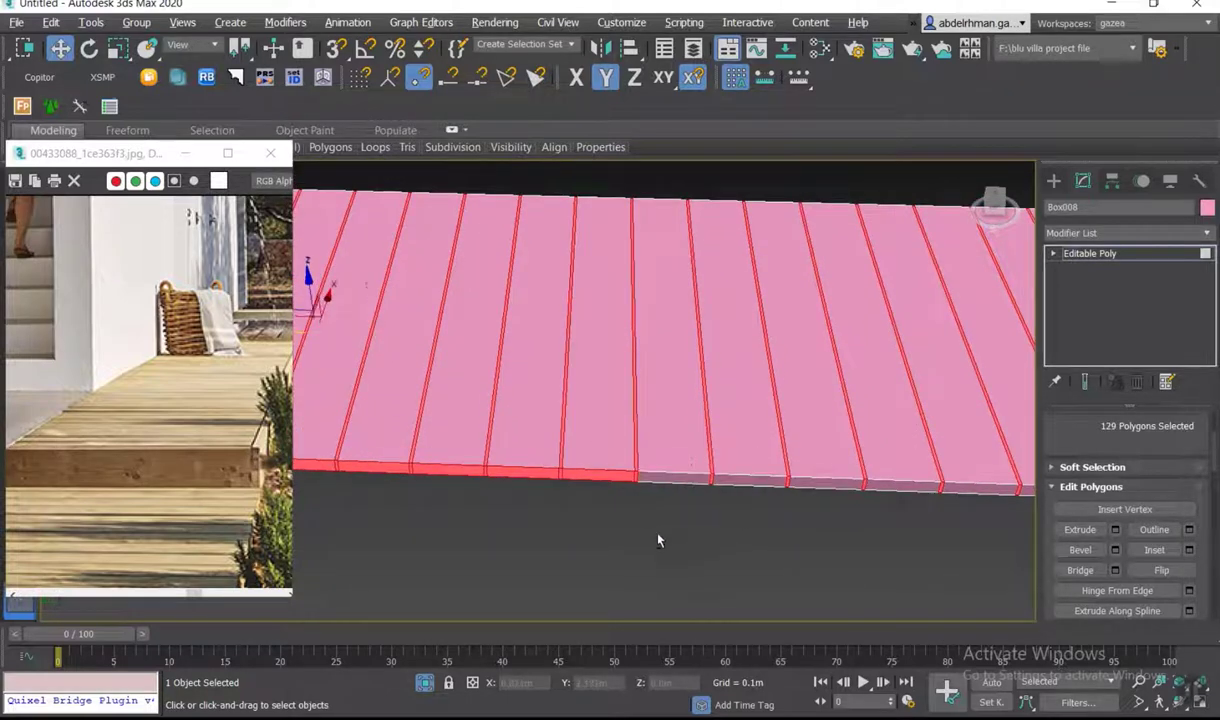
pyautogui.moveTo(656, 510); pyautogui.dragTo(728, 530, button='middle')
pyautogui.keyDown('alt'); pyautogui.click(728, 489); pyautogui.keyUp('alt')
pyautogui.keyDown('alt'); pyautogui.moveTo(634, 452); pyautogui.dragTo(622, 560); pyautogui.keyUp('alt')
pyautogui.moveTo(622, 560); pyautogui.dragTo(754, 545, button='middle')
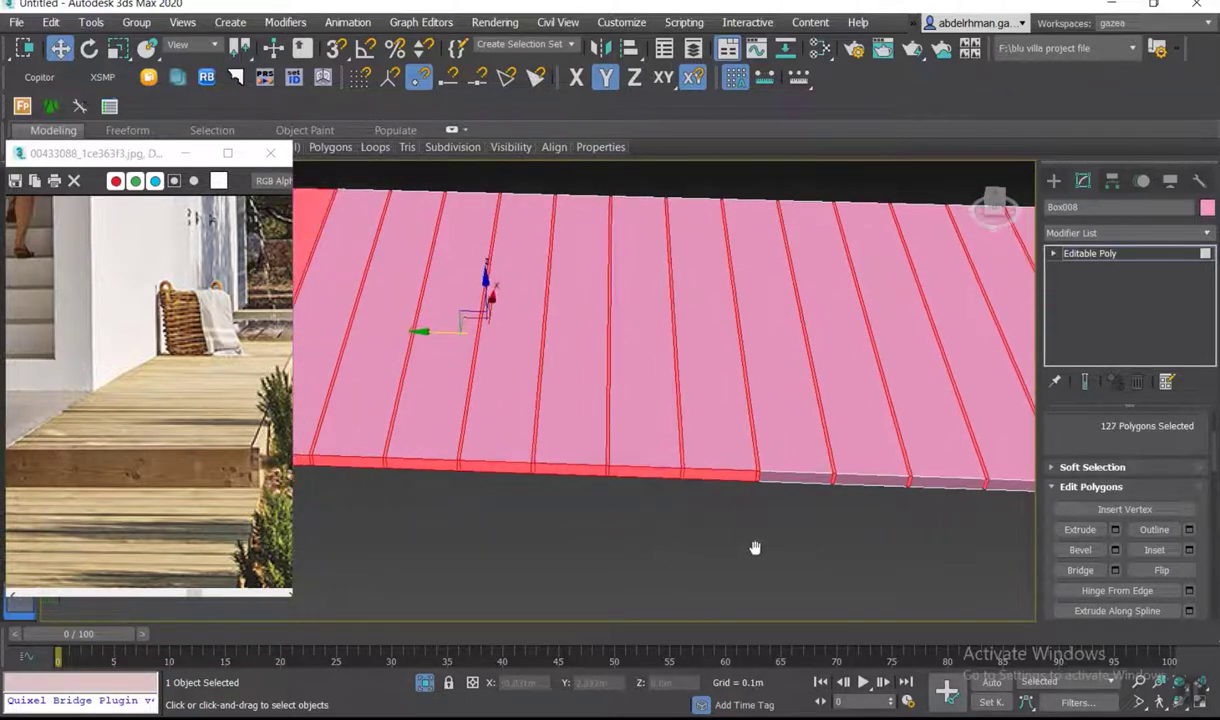
pyautogui.keyDown('alt'); pyautogui.click(738, 452); pyautogui.keyUp('alt')
pyautogui.moveTo(738, 452)
pyautogui.mouseDown(button='middle')
pyautogui.moveTo(727, 536)
pyautogui.moveTo(737, 462)
pyautogui.mouseUp(button='middle')
pyautogui.keyDown('alt'); pyautogui.click(732, 490); pyautogui.keyUp('alt')
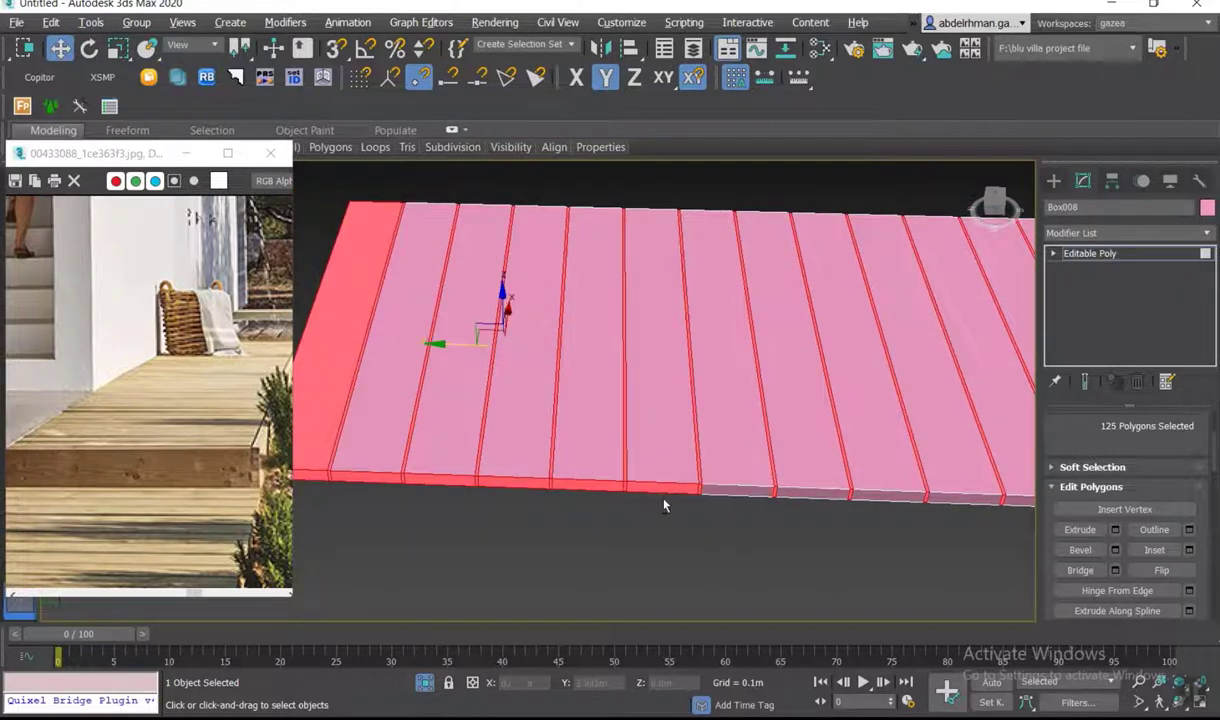
pyautogui.keyDown('alt'); pyautogui.moveTo(655, 569); pyautogui.dragTo(641, 565); pyautogui.keyUp('alt')
pyautogui.moveTo(641, 565); pyautogui.dragTo(736, 578, button='middle')
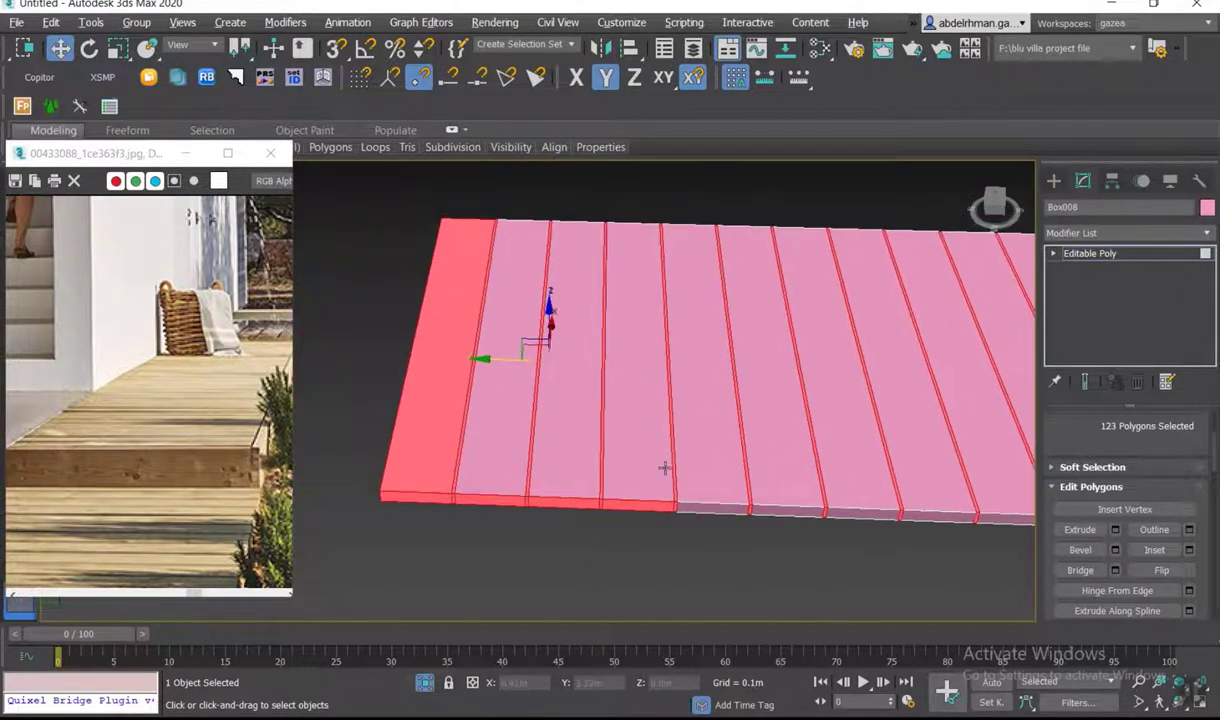
# - Deselect the final front, top and end faces, then clear the whole polygon selection
pyautogui.keyDown('alt'); pyautogui.click(624, 495); pyautogui.keyUp('alt')
pyautogui.keyDown('alt'); pyautogui.click(542, 495); pyautogui.keyUp('alt')
pyautogui.keyDown('alt'); pyautogui.click(482, 492); pyautogui.keyUp('alt')
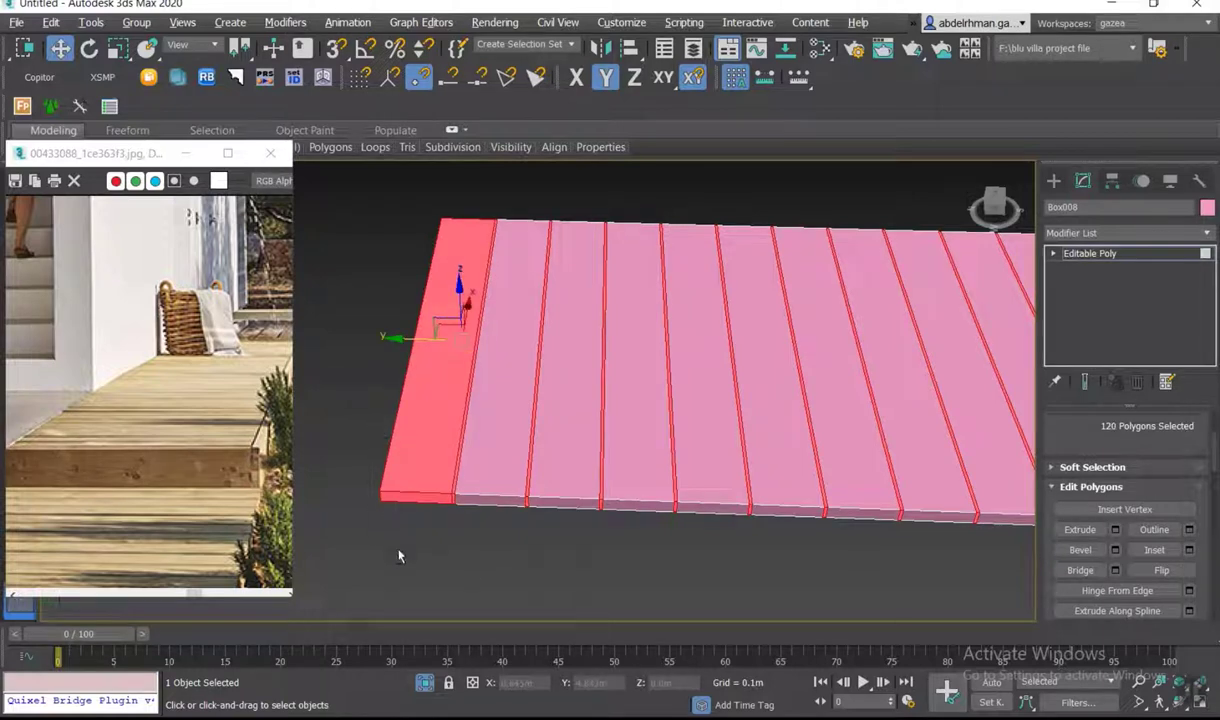
pyautogui.keyDown('alt'); pyautogui.click(418, 445); pyautogui.keyUp('alt')
pyautogui.keyDown('alt'); pyautogui.click(405, 490); pyautogui.keyUp('alt')
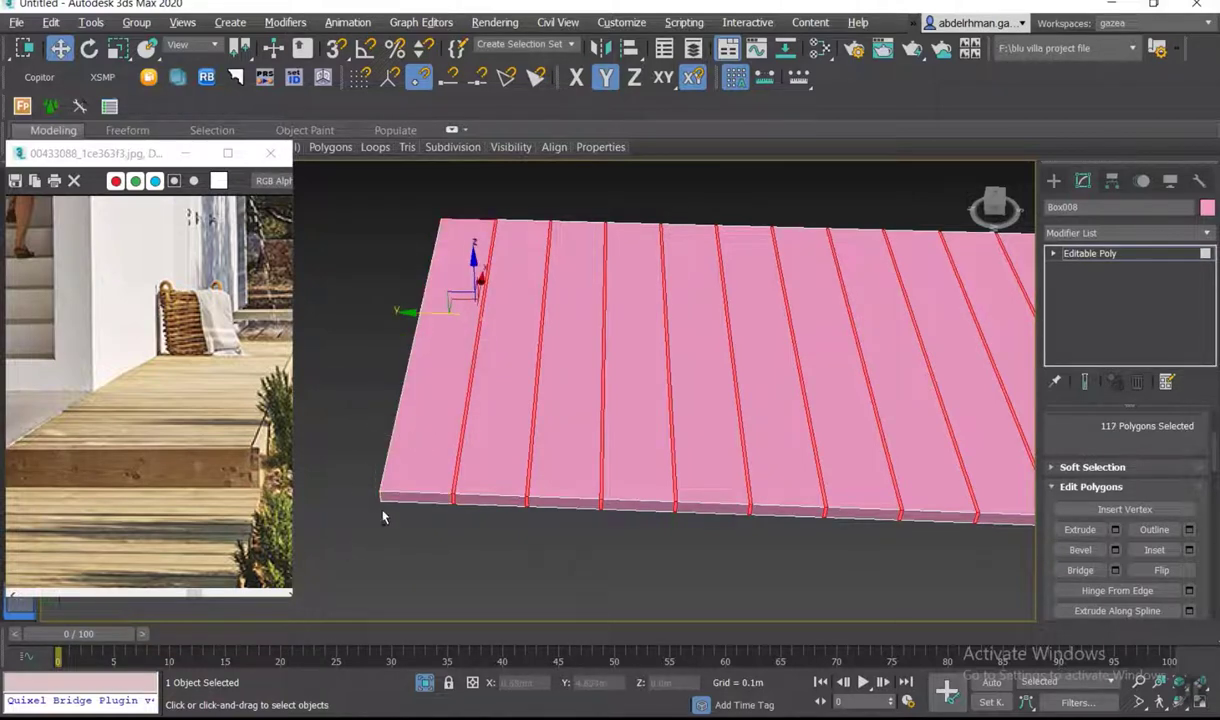
pyautogui.moveTo(381, 510)
pyautogui.mouseDown(button='middle')
pyautogui.moveTo(513, 504)
pyautogui.moveTo(582, 528)
pyautogui.moveTo(577, 479)
pyautogui.moveTo(571, 503)
pyautogui.moveTo(379, 502)
pyautogui.moveTo(596, 453)
pyautogui.moveTo(758, 325)
pyautogui.mouseUp(button='middle')
pyautogui.keyDown('alt'); pyautogui.click(706, 352); pyautogui.keyUp('alt')
pyautogui.moveTo(643, 400)
pyautogui.keyDown('alt'); pyautogui.mouseDown(button='middle')
pyautogui.moveTo(678, 417)
pyautogui.moveTo(588, 458)
pyautogui.mouseUp(button='middle'); pyautogui.keyUp('alt')
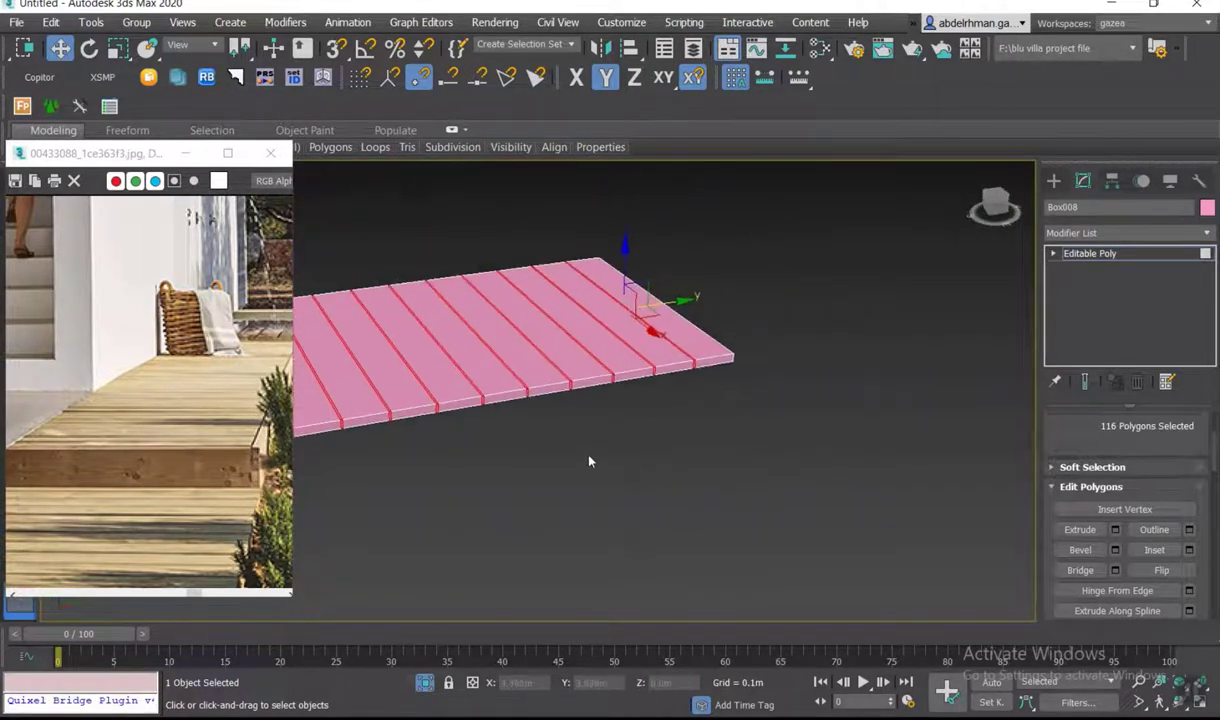
pyautogui.click(590, 462)
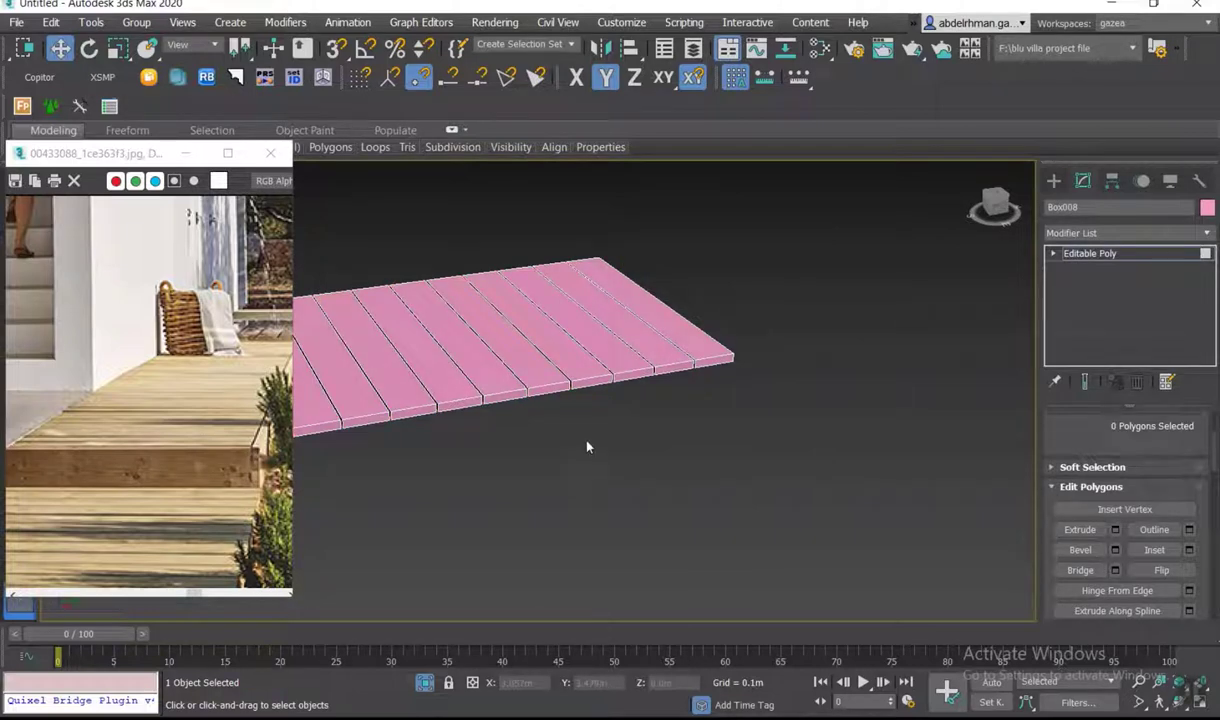
pyautogui.moveTo(585, 360); pyautogui.dragTo(660, 376, button='middle')
# - Switch the planks to Border level and clear the border selection
pyautogui.press('3')
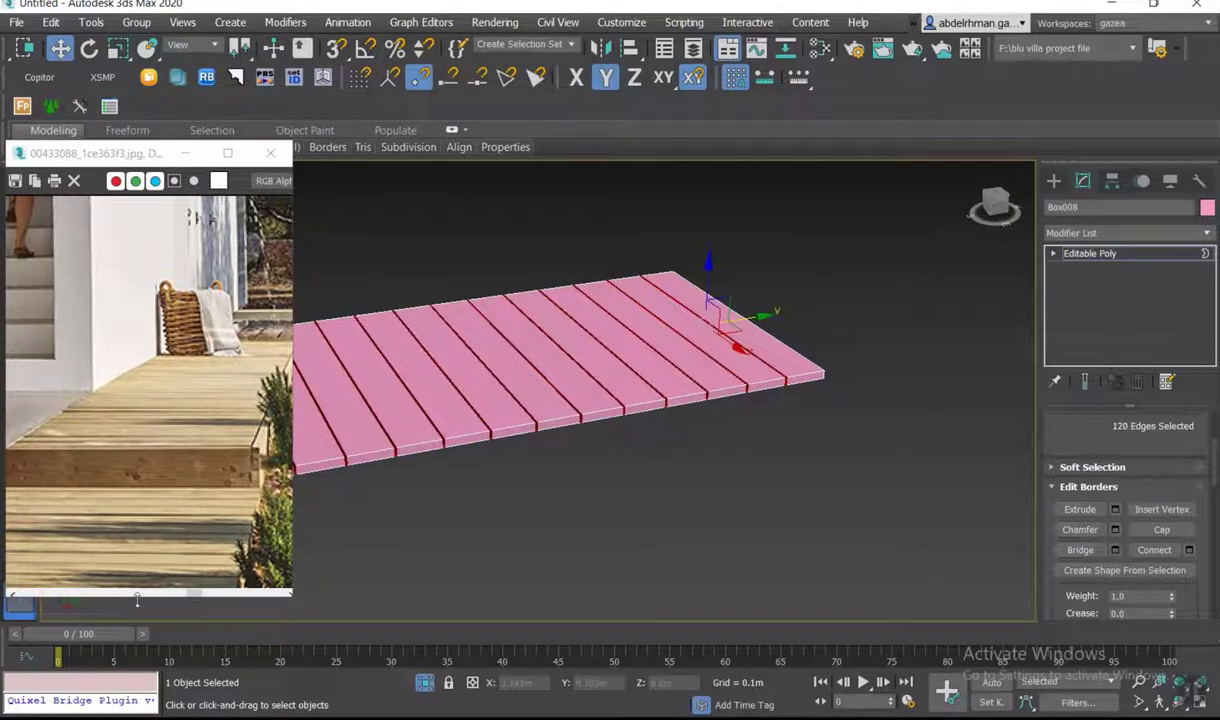
pyautogui.scroll(-5, 376, 537)
pyautogui.moveTo(376, 537); pyautogui.dragTo(790, 363, button='middle')
pyautogui.scroll(-3, 713, 417)
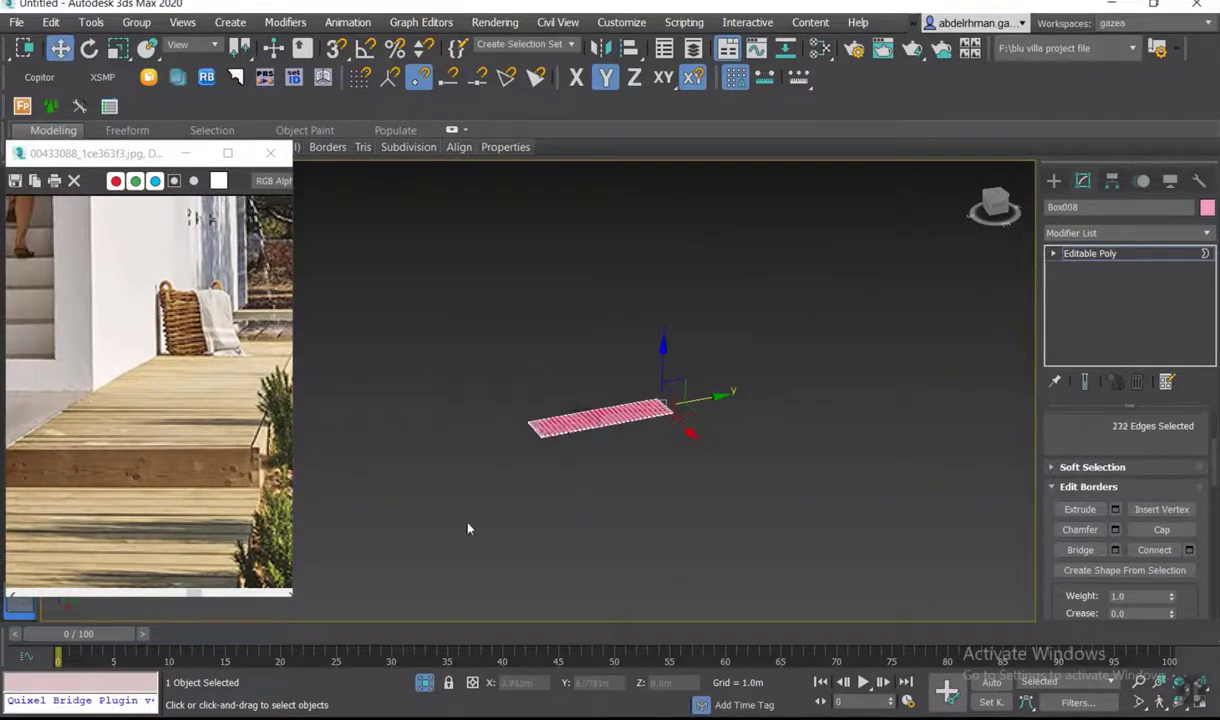
pyautogui.scroll(5, 607, 402)
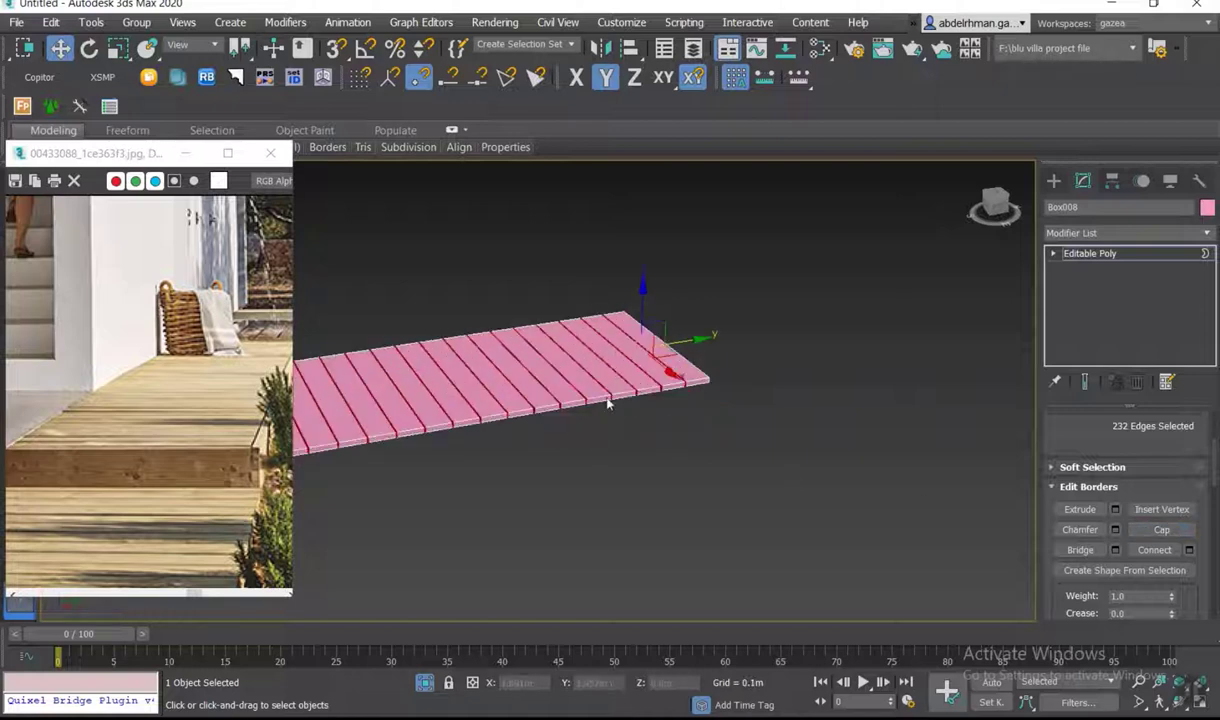
pyautogui.scroll(3, 607, 402)
pyautogui.click(590, 410)
pyautogui.scroll(3, 604, 490)
pyautogui.scroll(3, 600, 493)
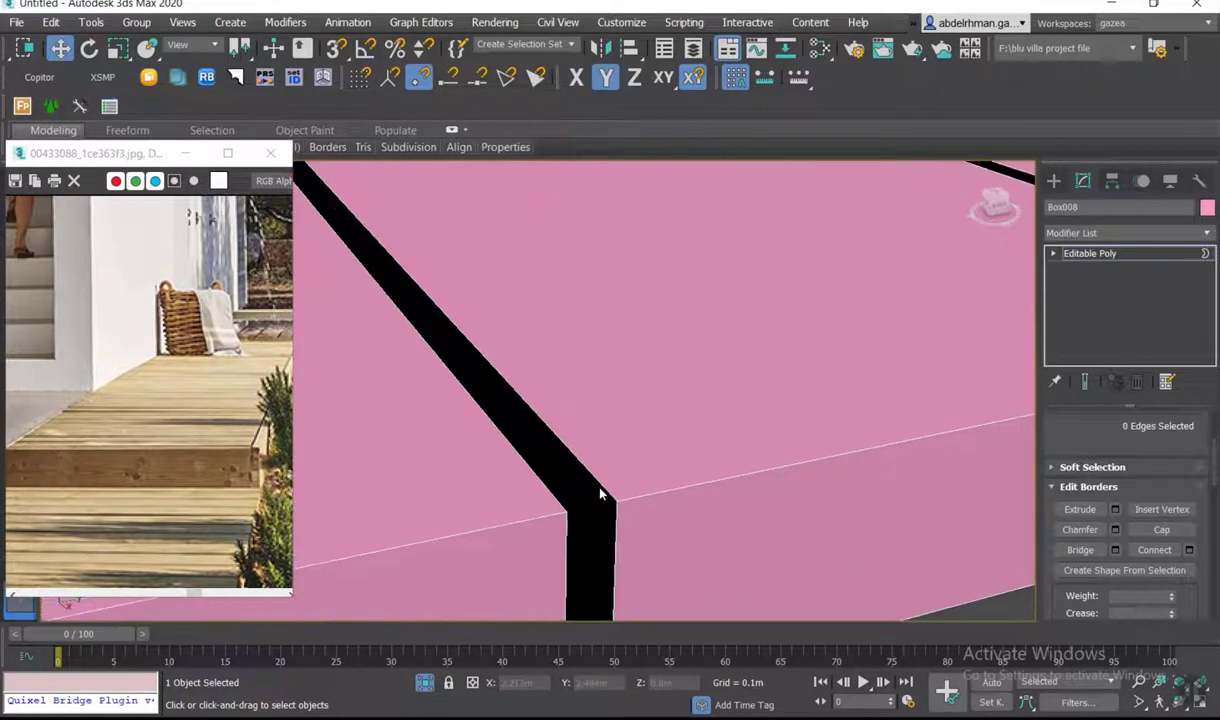
pyautogui.scroll(-1, 600, 493)
pyautogui.scroll(-2, 599, 490)
pyautogui.scroll(-2, 630, 495)
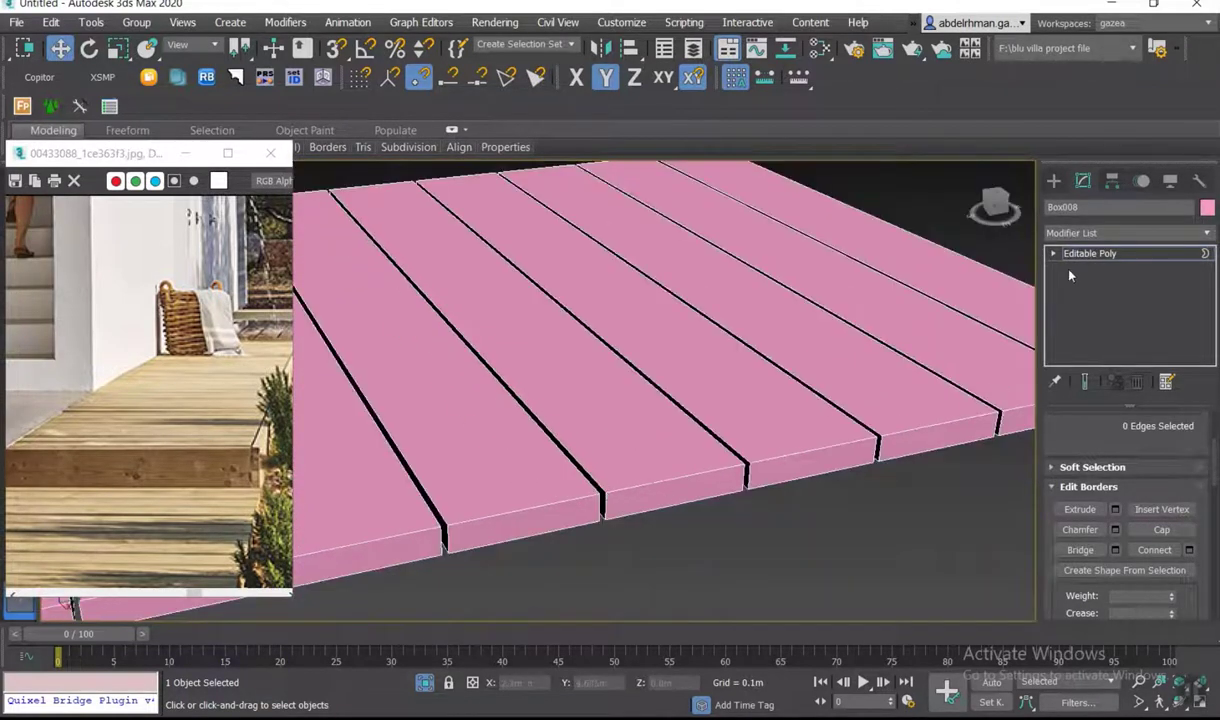
# - Return Box008 to top-level Editable Poly and dismiss the No cameras warning
pyautogui.click(1088, 253)
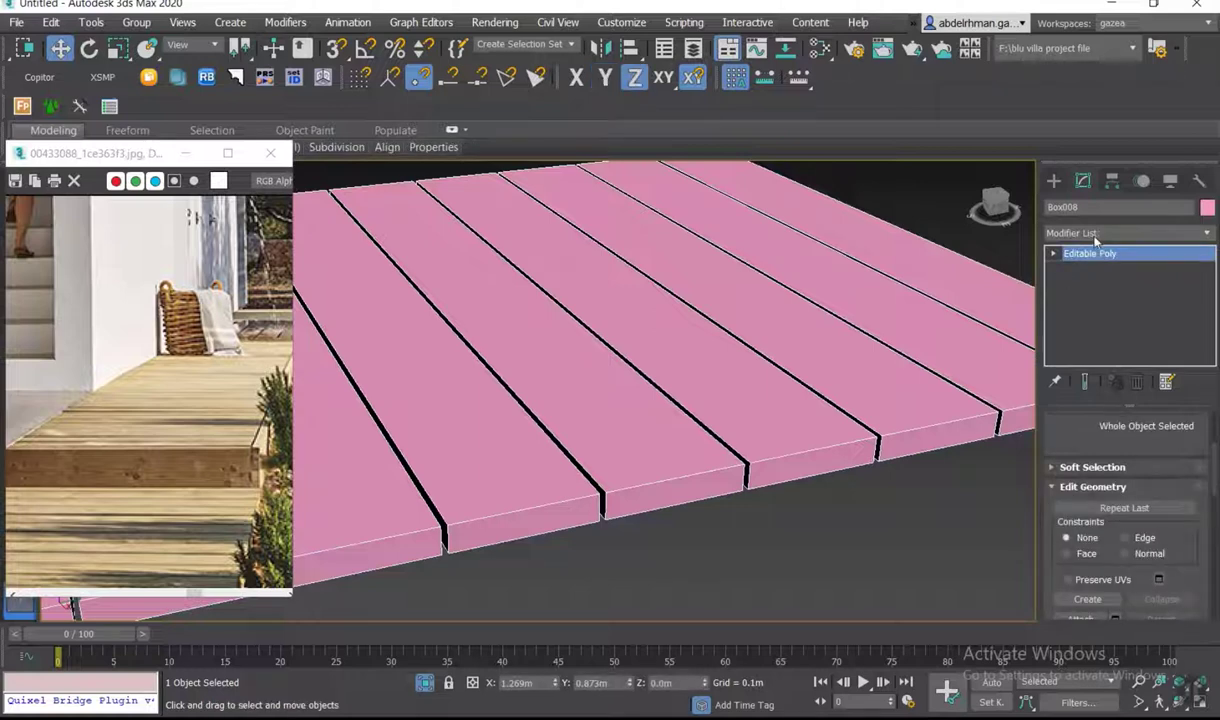
pyautogui.press('c')
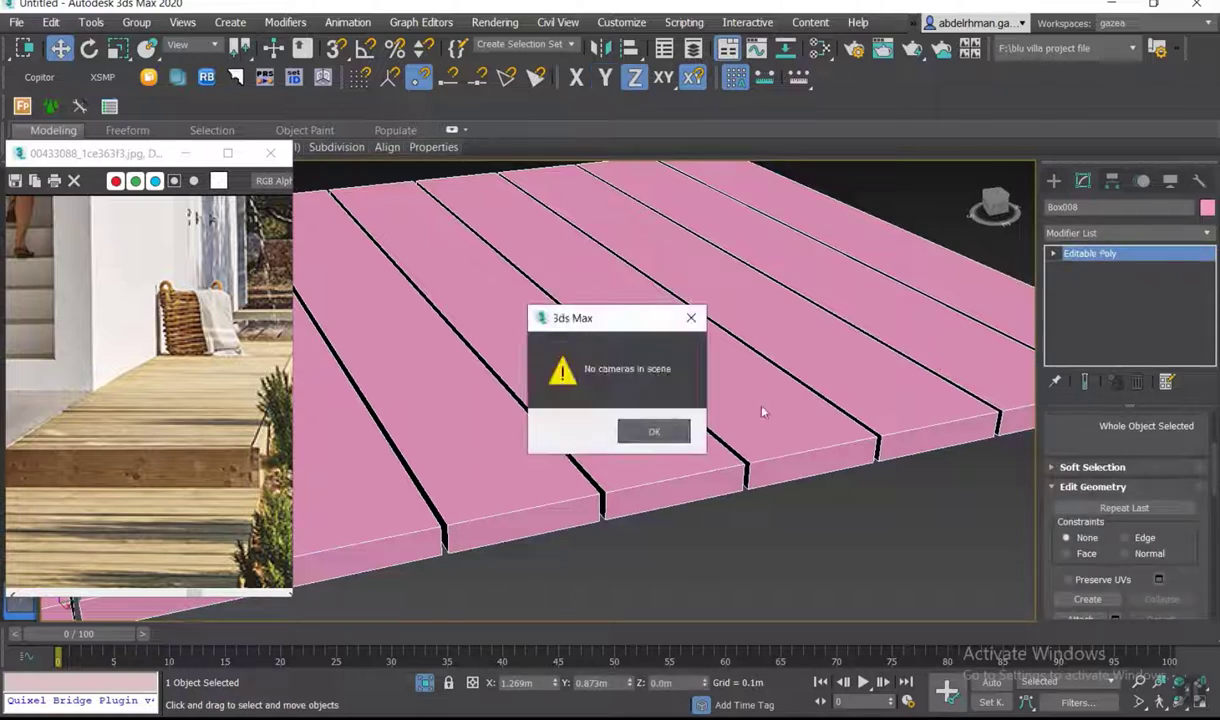
pyautogui.click(652, 431)
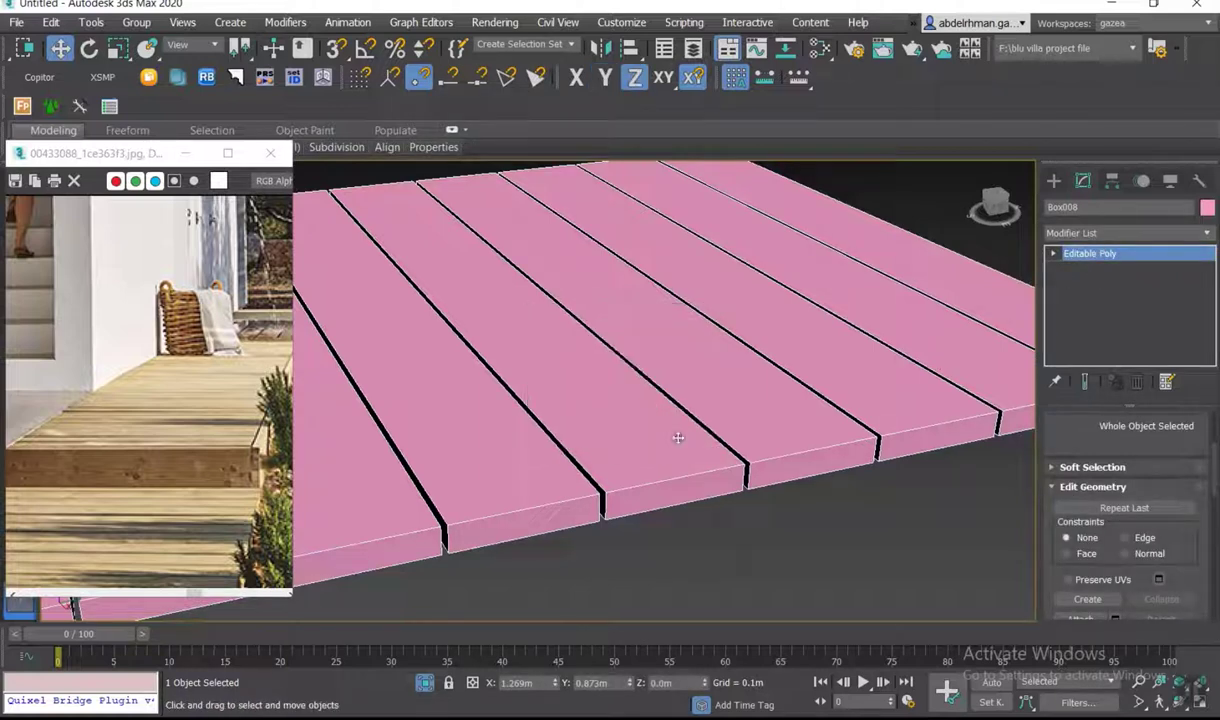
pyautogui.click(1180, 239)
# - Add a Chamfer modifier to the Box008 planks at 0.01m with 2 segments
pyautogui.press('c')
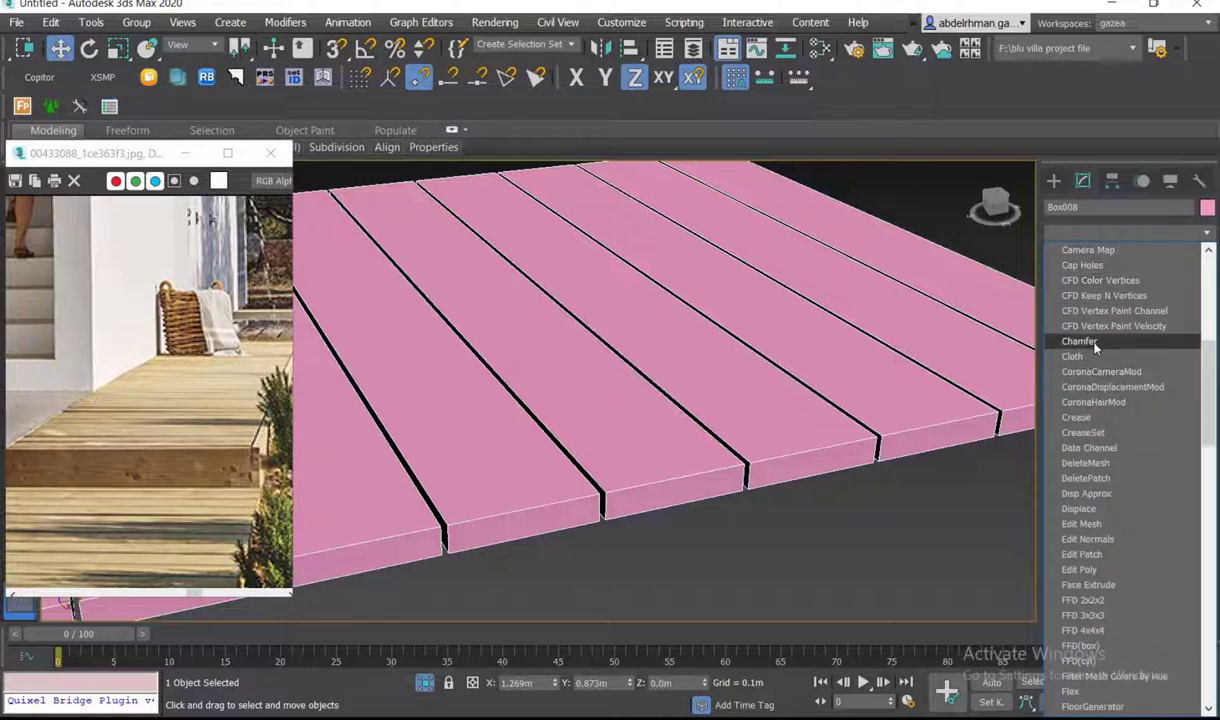
pyautogui.click(1080, 341)
pyautogui.scroll(3, 690, 445)
pyautogui.scroll(3, 768, 477)
pyautogui.moveTo(768, 477)
pyautogui.mouseDown(button='middle')
pyautogui.moveTo(739, 326)
pyautogui.moveTo(762, 594)
pyautogui.mouseUp(button='middle')
pyautogui.scroll(1, 700, 575)
pyautogui.scroll(1, 774, 522)
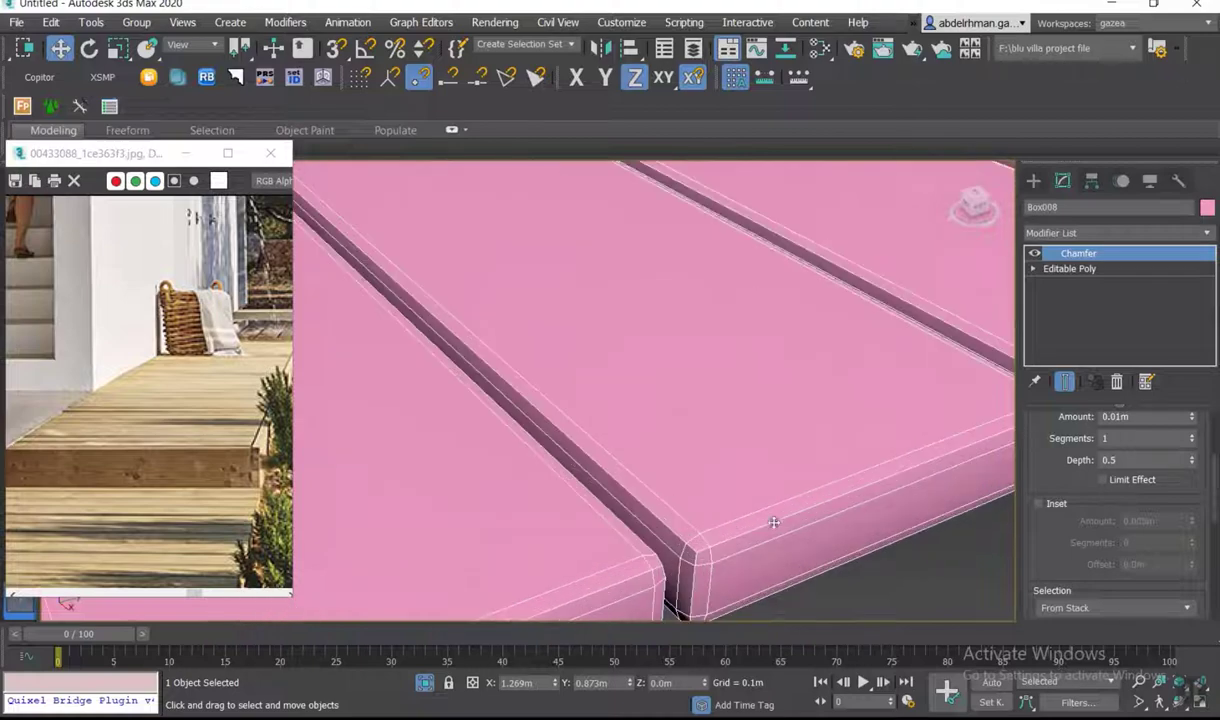
pyautogui.click(1193, 437)
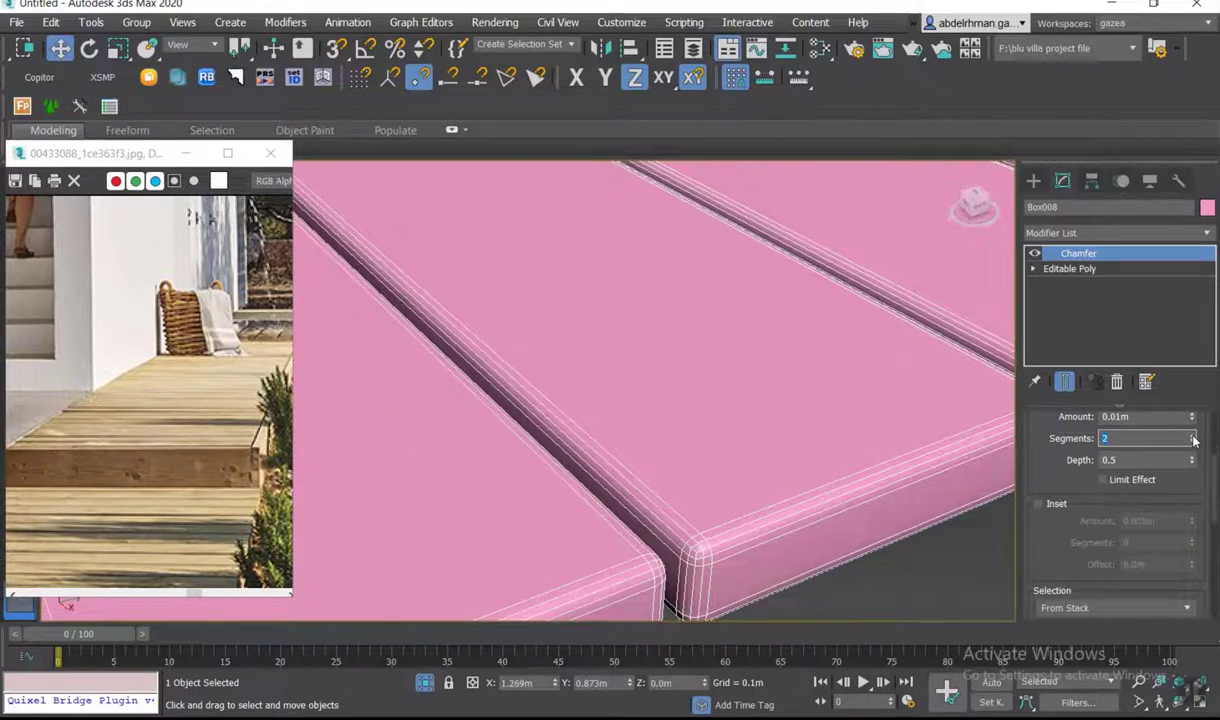
pyautogui.scroll(-5, 779, 484)
pyautogui.scroll(-2, 784, 476)
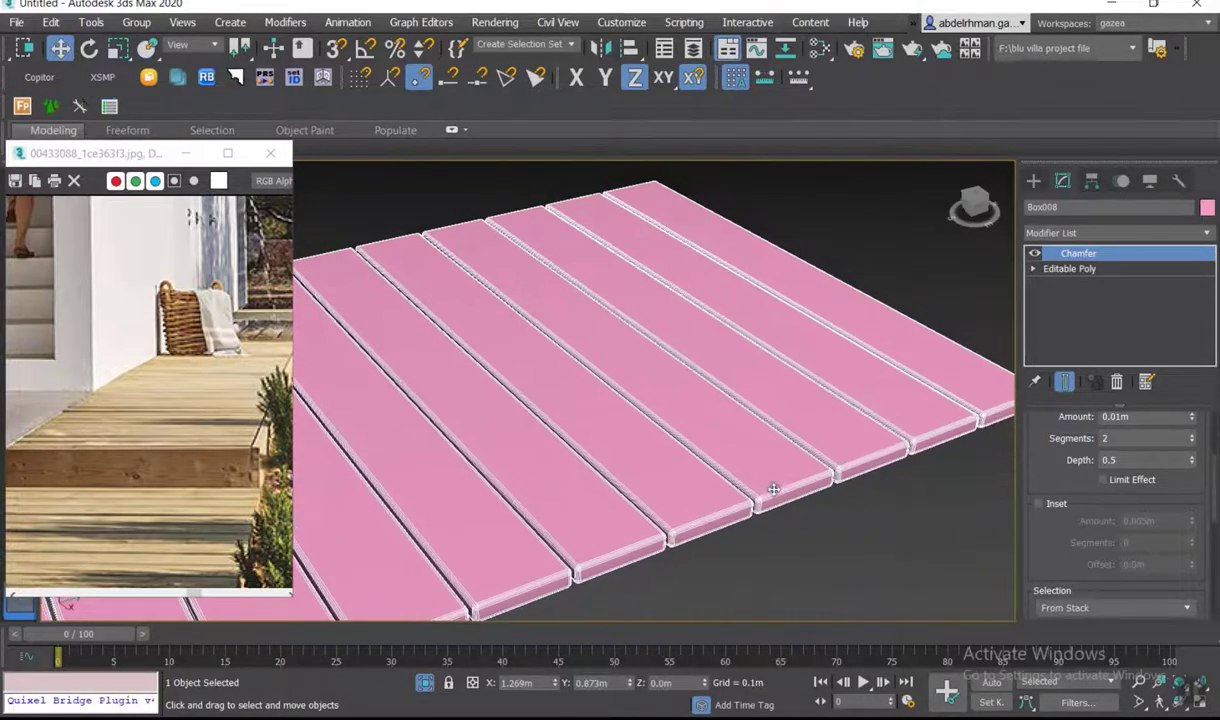
pyautogui.scroll(-1, 771, 490)
# - Turn off Isolate Selection so the stairs and floor reappear
pyautogui.moveTo(585, 441)
pyautogui.keyDown('alt'); pyautogui.mouseDown(button='middle')
pyautogui.moveTo(676, 432)
pyautogui.moveTo(604, 484)
pyautogui.mouseUp(button='middle'); pyautogui.keyUp('alt')
pyautogui.scroll(-3, 686, 422)
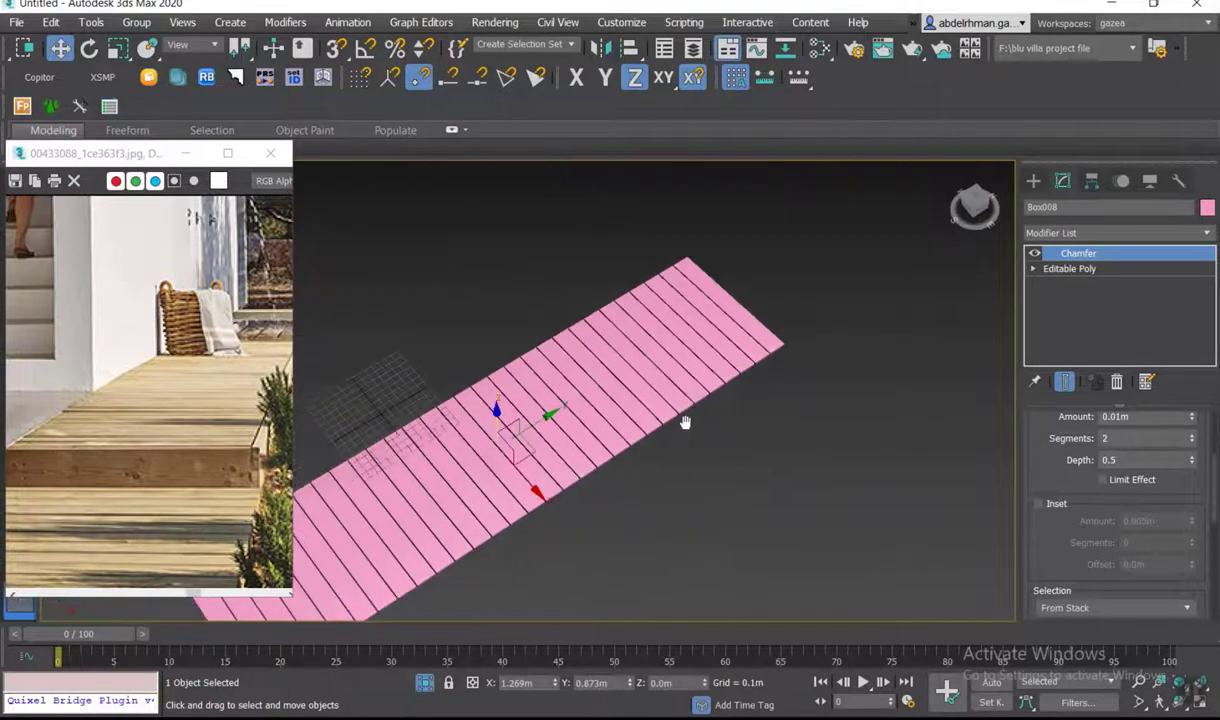
pyautogui.scroll(-2, 675, 422)
pyautogui.moveTo(675, 422)
pyautogui.keyDown('alt'); pyautogui.mouseDown(button='middle')
pyautogui.moveTo(700, 452)
pyautogui.moveTo(615, 493)
pyautogui.moveTo(771, 454)
pyautogui.moveTo(727, 441)
pyautogui.moveTo(698, 481)
pyautogui.moveTo(620, 468)
pyautogui.moveTo(615, 479)
pyautogui.mouseUp(button='middle'); pyautogui.keyUp('alt')
pyautogui.scroll(2, 615, 493)
pyautogui.click(424, 682)
pyautogui.scroll(3, 613, 460)
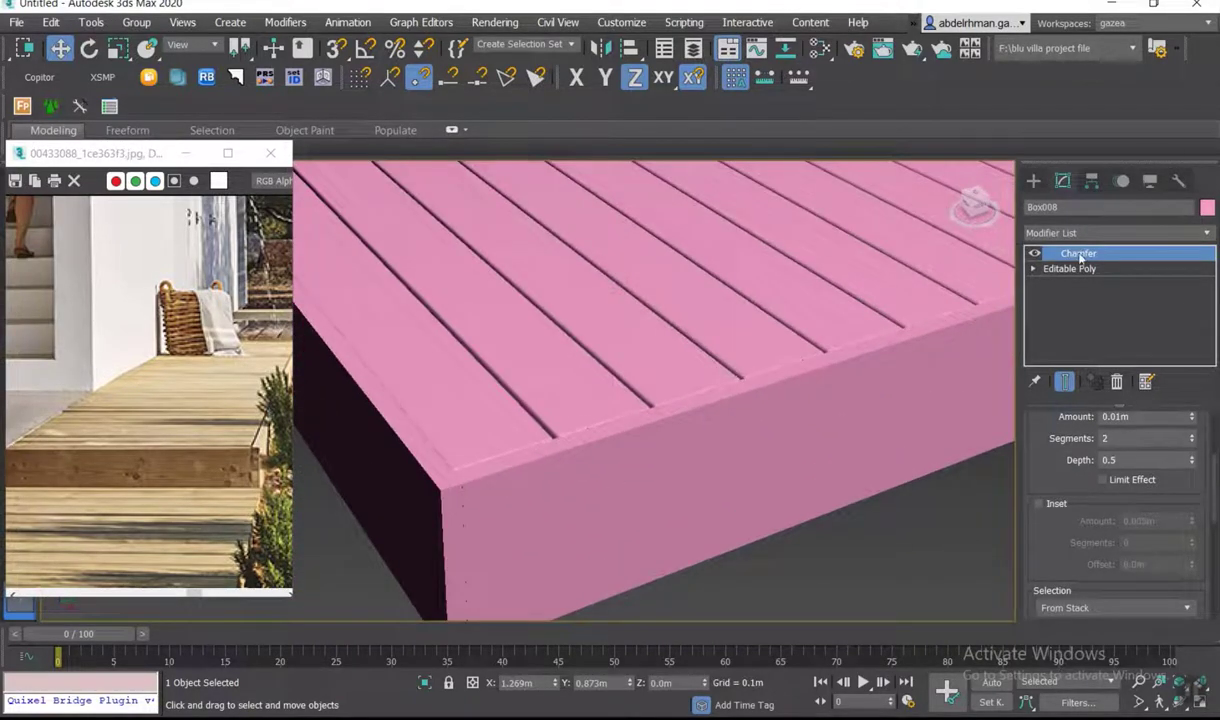
# - Copy the 0.01m, 2-segment Chamfer modifier onto end boards Box011 and Box012
pyautogui.moveTo(1080, 255); pyautogui.dragTo(645, 455)
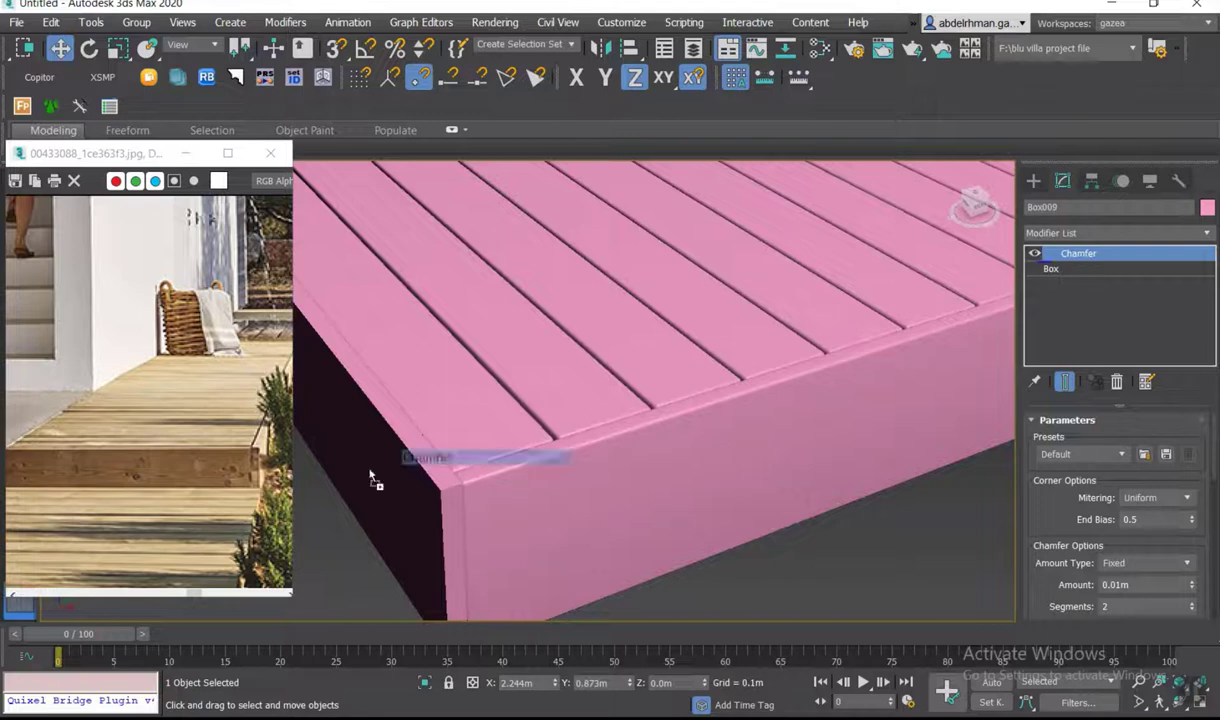
pyautogui.moveTo(1078, 265); pyautogui.dragTo(427, 490)
pyautogui.scroll(-5, 427, 490)
pyautogui.keyDown('alt'); pyautogui.moveTo(540, 516); pyautogui.dragTo(587, 515, button='middle'); pyautogui.keyUp('alt')
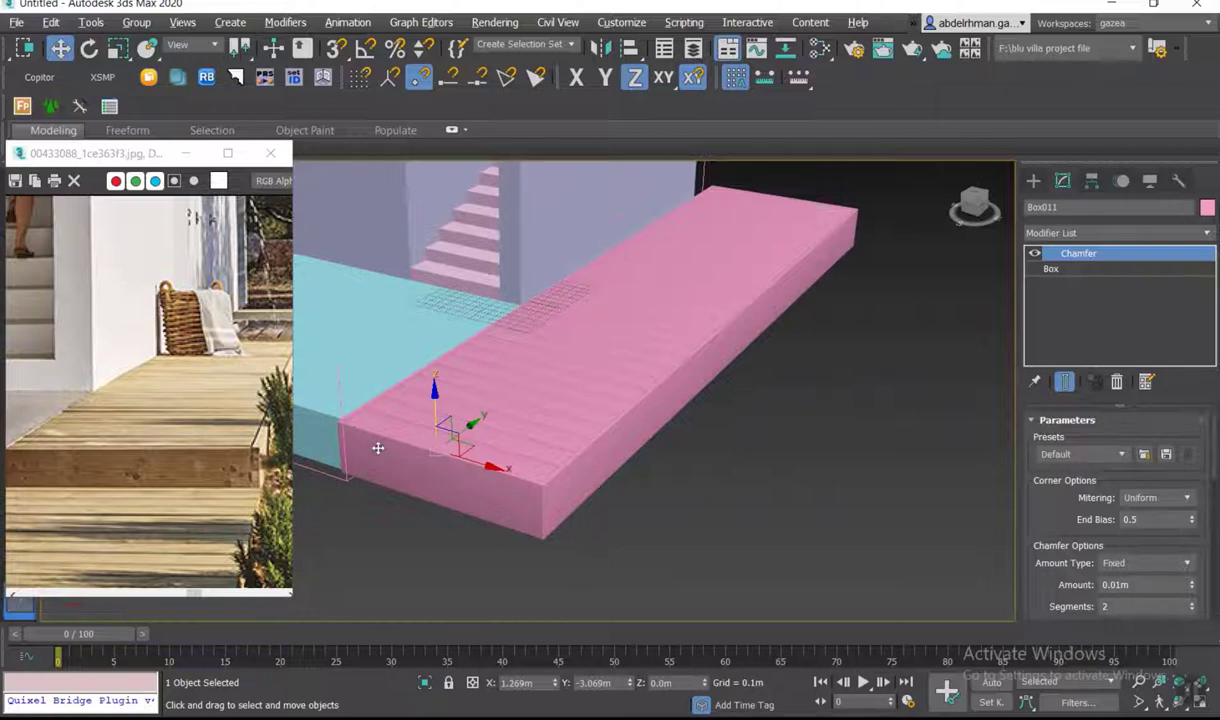
pyautogui.scroll(5, 378, 448)
pyautogui.scroll(2, 501, 528)
pyautogui.scroll(2, 461, 525)
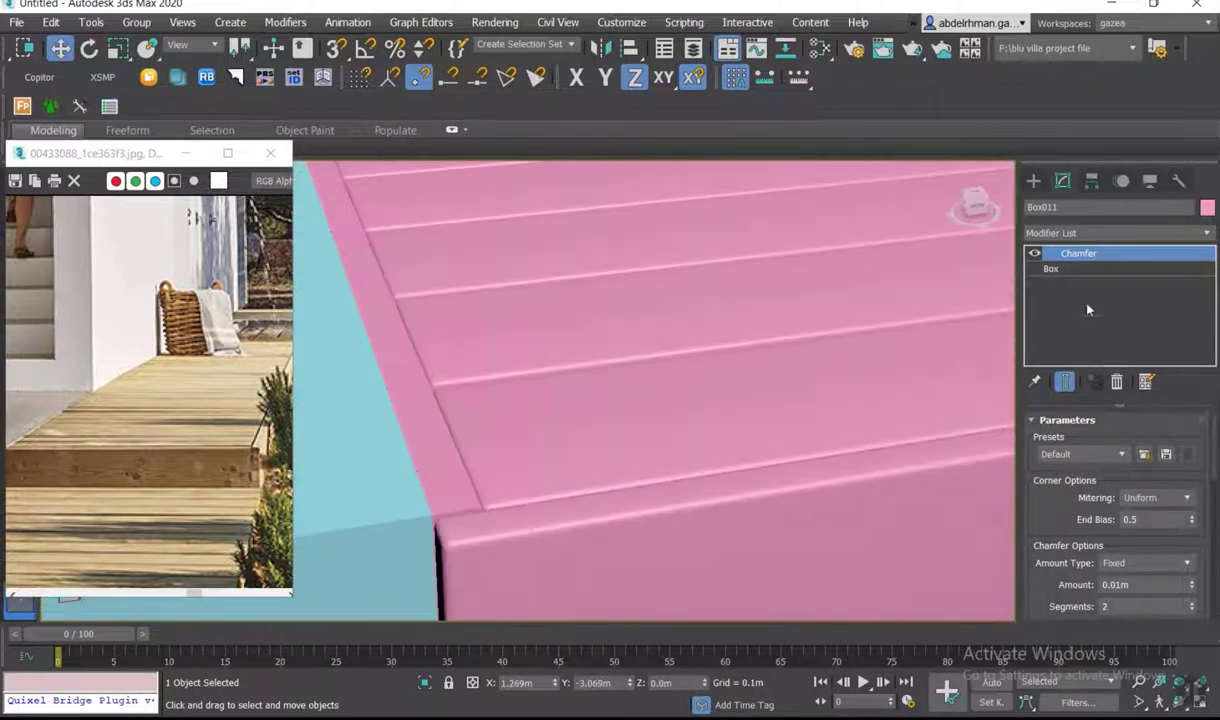
# - Apply the same Chamfer to another deck box and select the second pink plank
pyautogui.moveTo(1040, 278); pyautogui.dragTo(422, 449)
pyautogui.scroll(3, 136, 430)
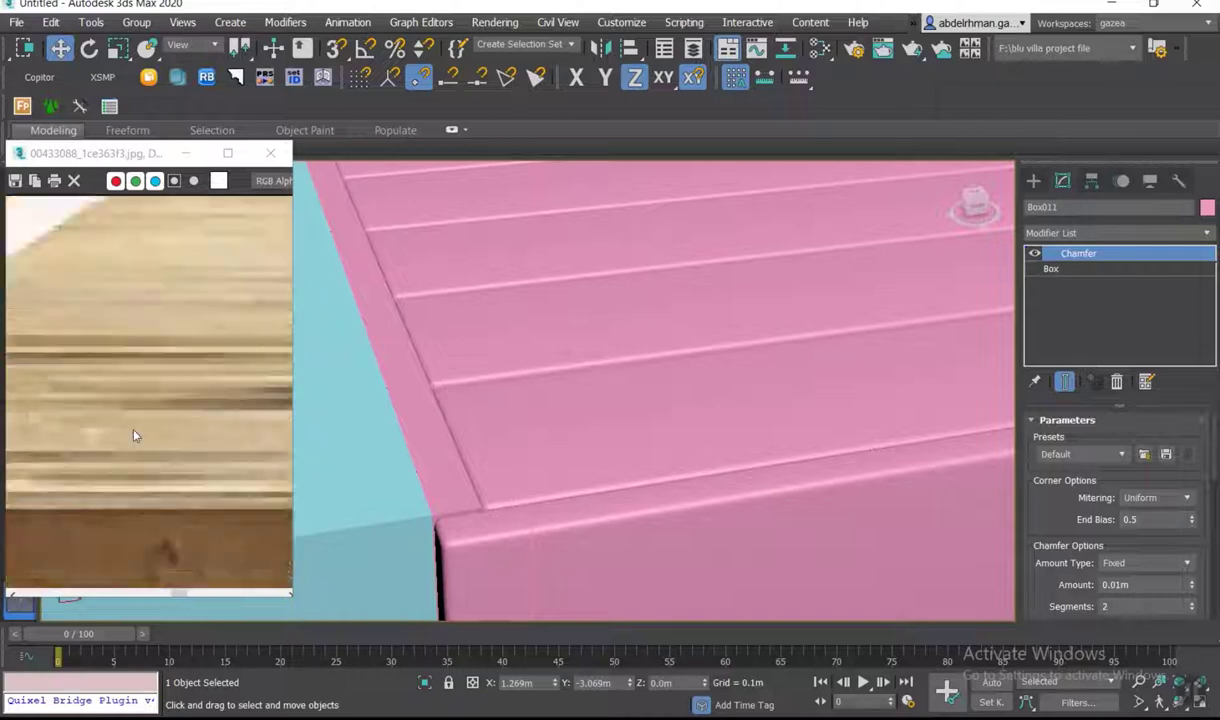
pyautogui.scroll(-1, 127, 440)
pyautogui.scroll(1, 200, 300)
pyautogui.scroll(-3, 180, 400)
pyautogui.scroll(2, 137, 524)
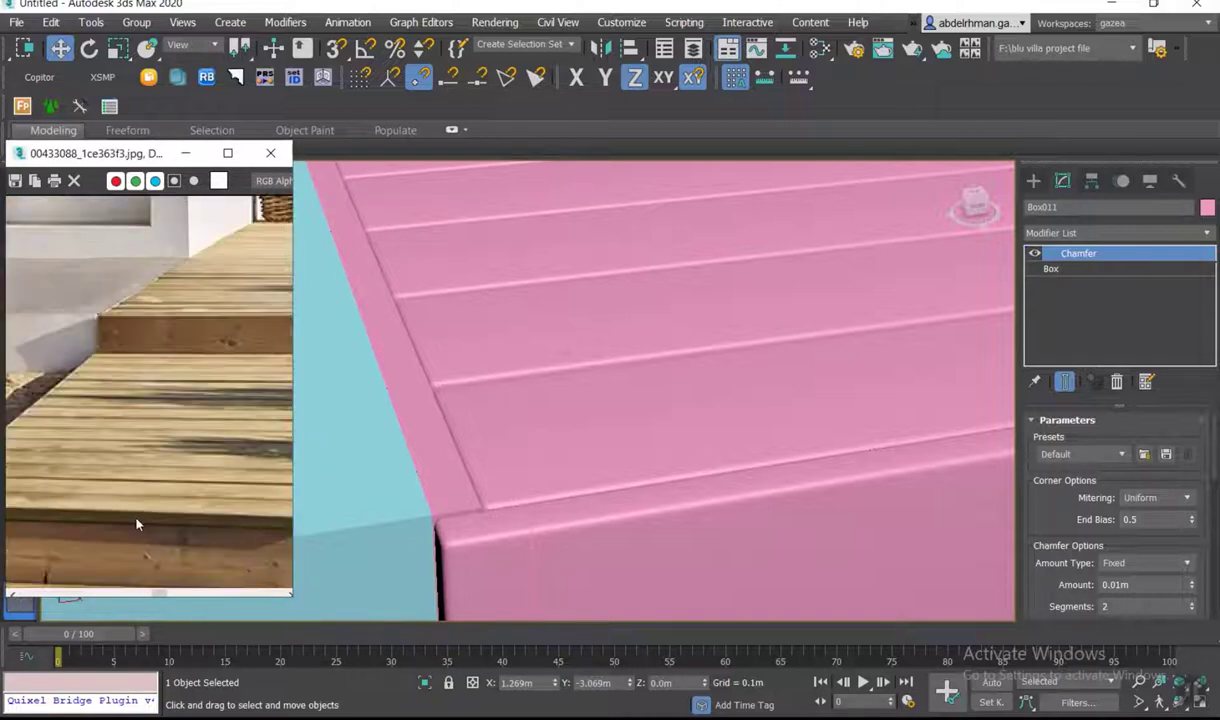
pyautogui.scroll(-3, 193, 555)
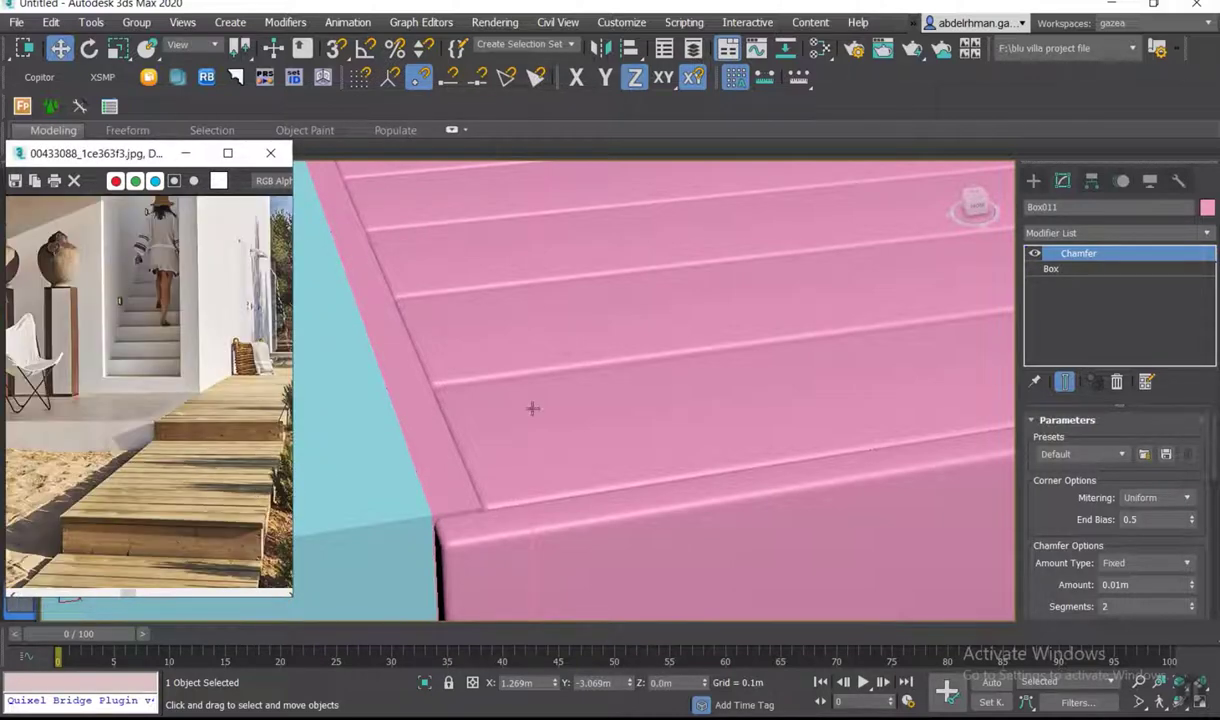
pyautogui.scroll(-2, 531, 408)
pyautogui.scroll(-3, 689, 381)
pyautogui.moveTo(730, 403)
pyautogui.keyDown('alt'); pyautogui.mouseDown(button='middle')
pyautogui.moveTo(690, 449)
pyautogui.moveTo(708, 376)
pyautogui.mouseUp(button='middle'); pyautogui.keyUp('alt')
pyautogui.scroll(-2, 708, 376)
pyautogui.scroll(3, 743, 505)
pyautogui.keyDown('alt'); pyautogui.moveTo(743, 505); pyautogui.dragTo(985, 322, button='middle'); pyautogui.keyUp('alt')
pyautogui.click(730, 440)
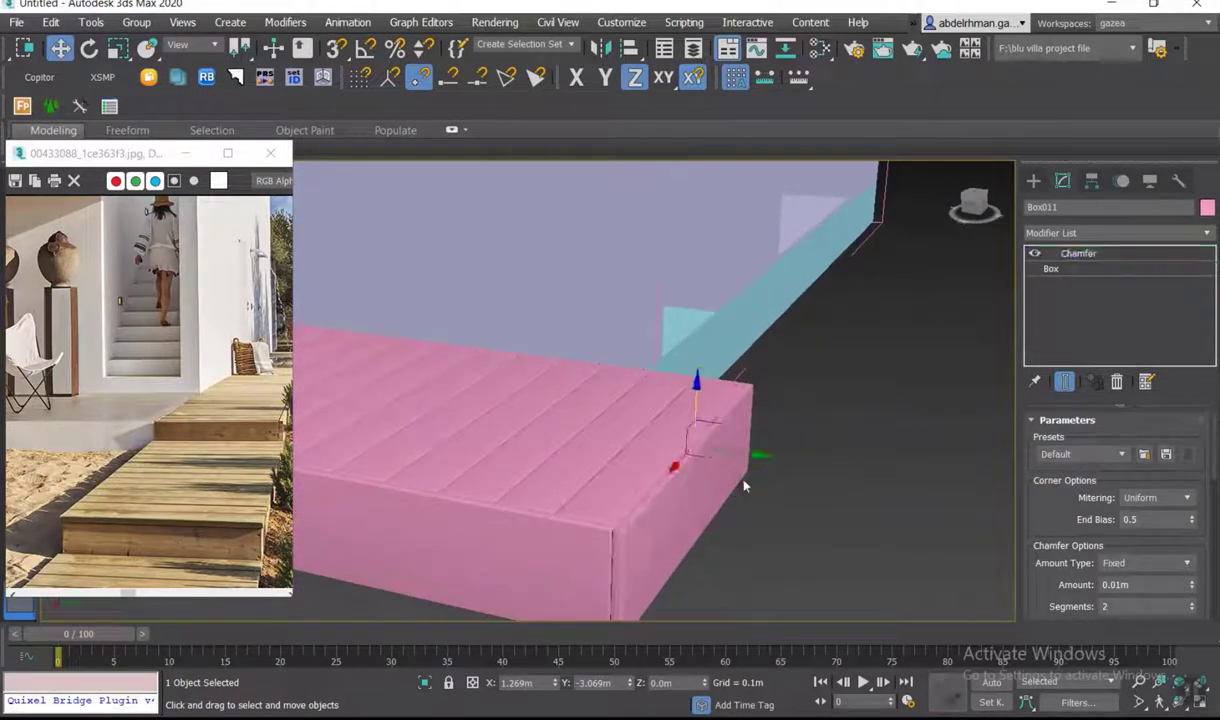
pyautogui.moveTo(811, 470)
pyautogui.keyDown('alt'); pyautogui.mouseDown(button='middle')
pyautogui.moveTo(855, 505)
pyautogui.moveTo(779, 467)
pyautogui.mouseUp(button='middle'); pyautogui.keyUp('alt')
pyautogui.scroll(-3, 855, 505)
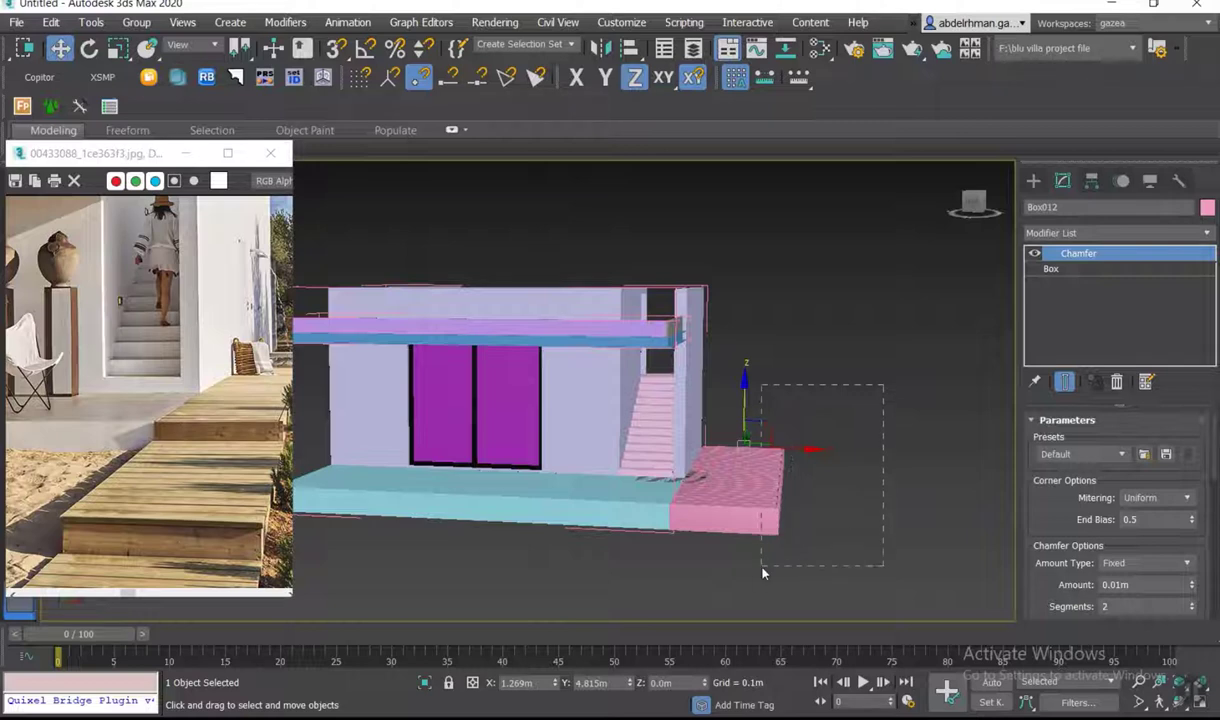
# - Select the five deck pieces and group them as Group004
pyautogui.moveTo(699, 572); pyautogui.dragTo(778, 550)
pyautogui.scroll(2, 778, 550)
pyautogui.scroll(4, 740, 535)
pyautogui.scroll(3, 700, 525)
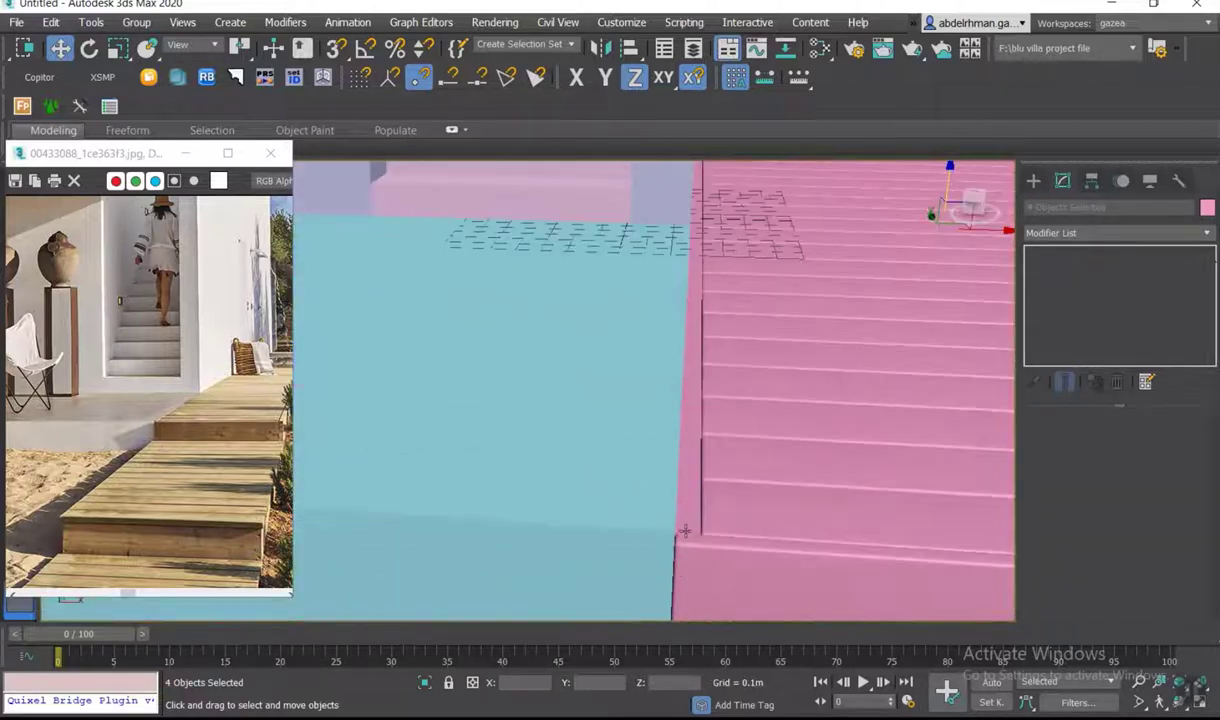
pyautogui.keyDown('ctrl'); pyautogui.click(686, 521); pyautogui.keyUp('ctrl')
pyautogui.scroll(-5, 686, 521)
pyautogui.scroll(-2, 784, 431)
pyautogui.press('F5')
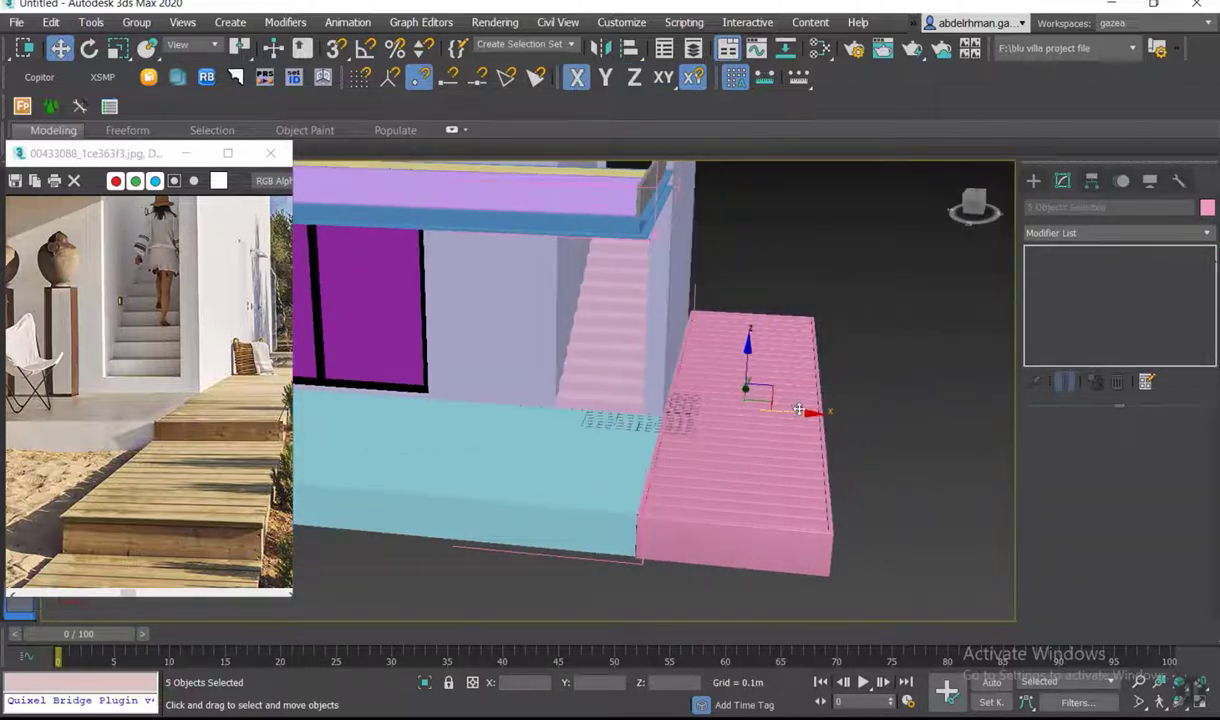
pyautogui.click(136, 22)
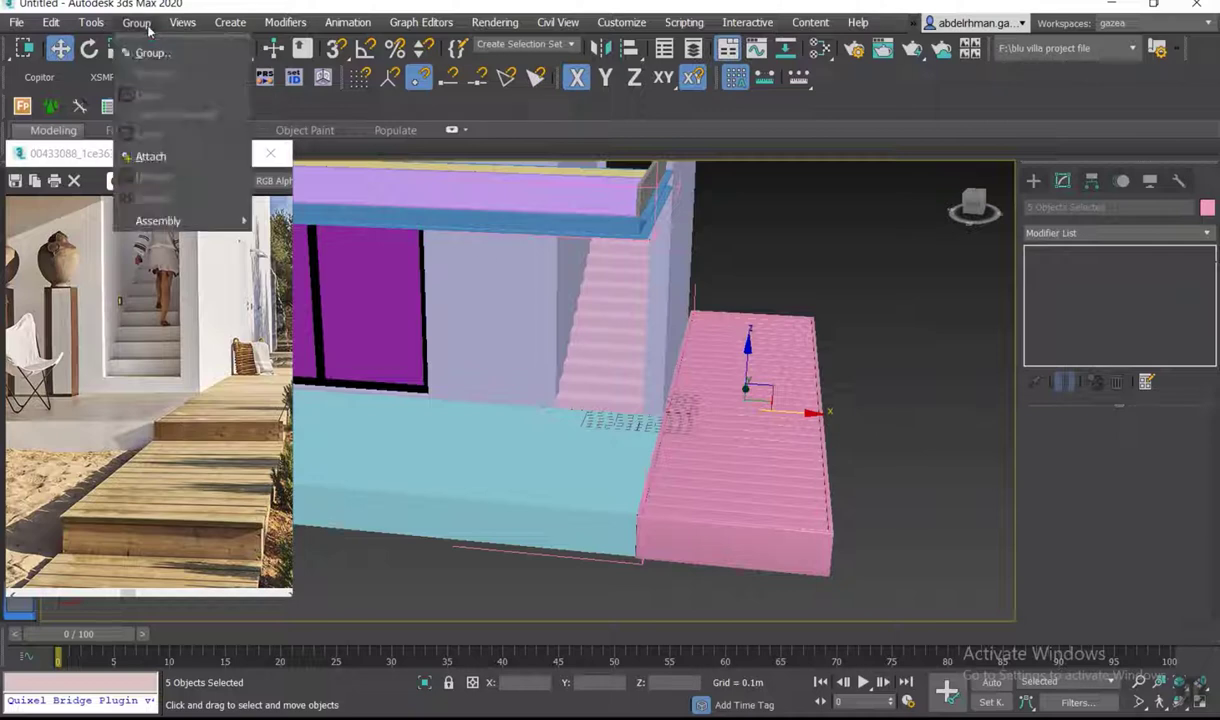
pyautogui.click(155, 52)
pyautogui.click(625, 395)
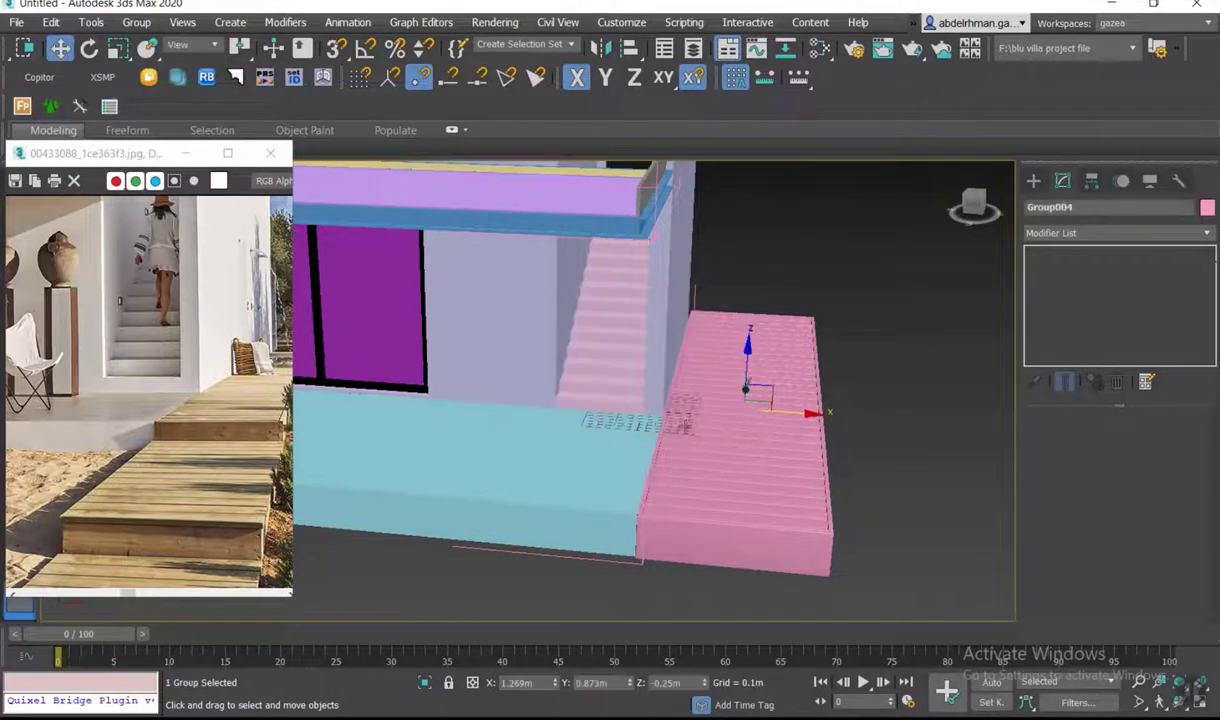
# - Shift-drag a copy of the deck group along the Y axis
pyautogui.scroll(-5, 783, 458)
pyautogui.keyDown('alt'); pyautogui.moveTo(792, 452); pyautogui.dragTo(719, 470, button='middle'); pyautogui.keyUp('alt')
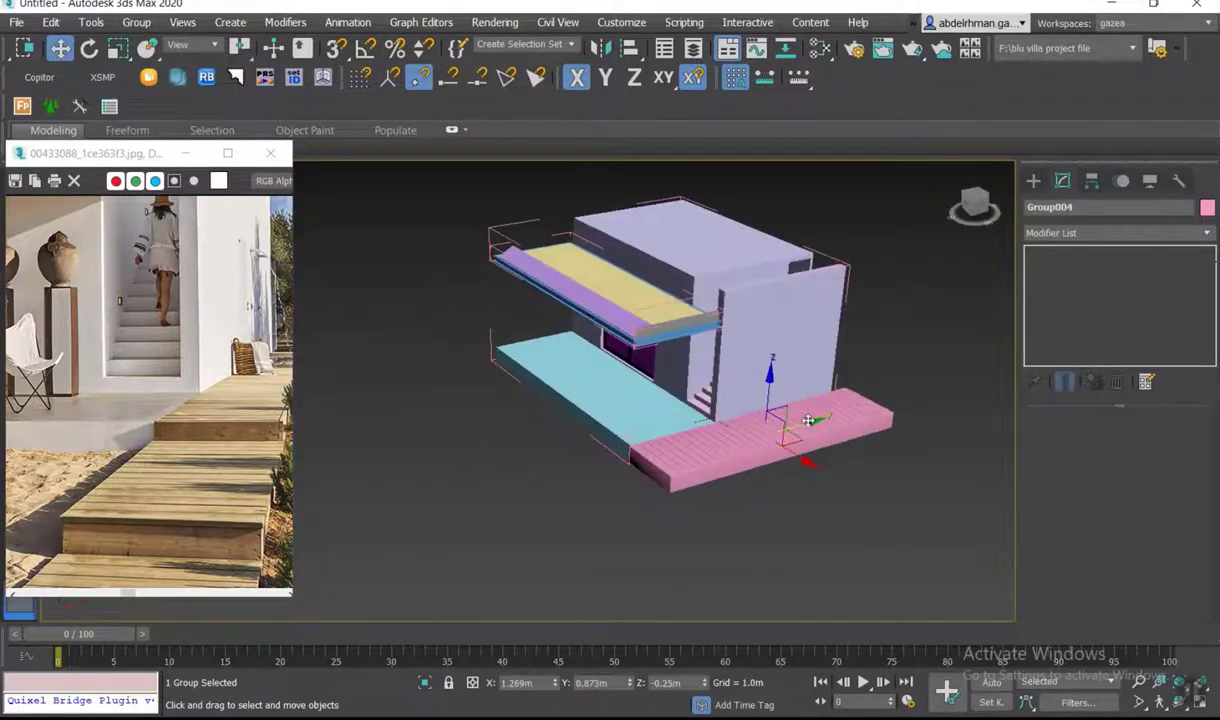
pyautogui.keyDown('shift'); pyautogui.moveTo(804, 424); pyautogui.dragTo(547, 512); pyautogui.keyUp('shift')
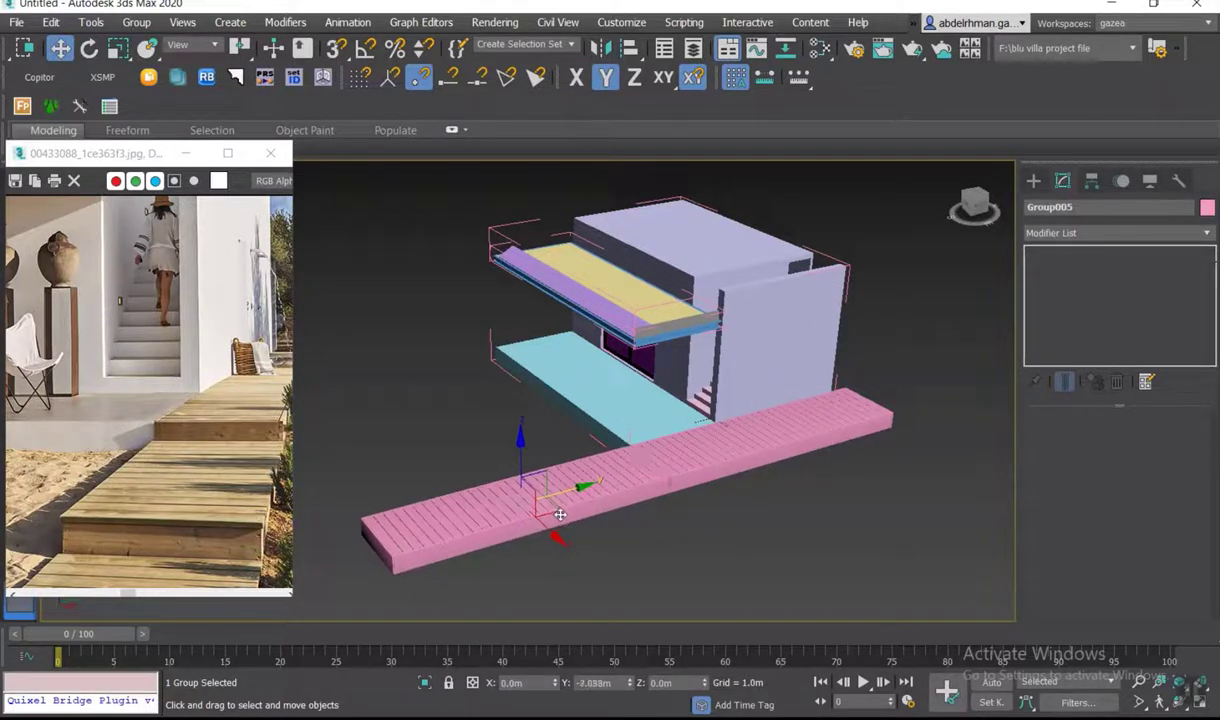
# - Place the deck copy Group005 beyond the original and confirm the clone
pyautogui.keyDown('shift'); pyautogui.moveTo(547, 512); pyautogui.dragTo(561, 520); pyautogui.keyUp('shift')
pyautogui.click(613, 439)
pyautogui.keyDown('alt'); pyautogui.moveTo(621, 496); pyautogui.dragTo(521, 465, button='middle'); pyautogui.keyUp('alt')
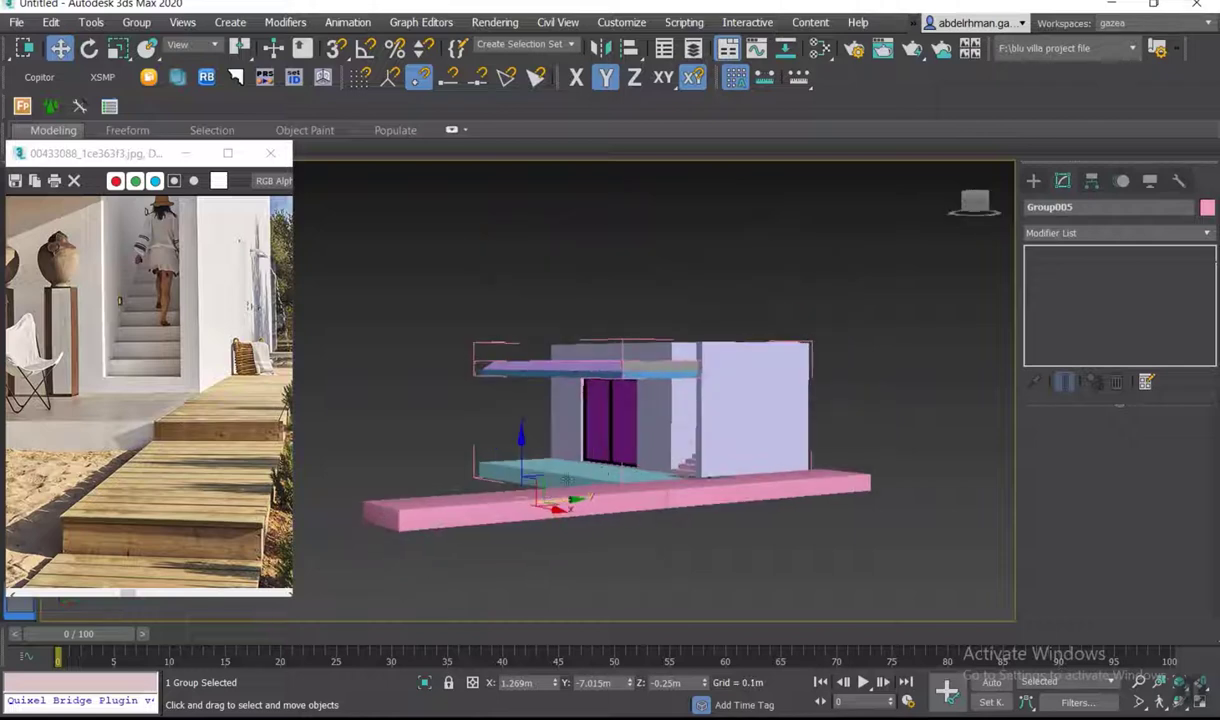
pyautogui.scroll(3, 521, 465)
# - Lower Group005 along Z to -0.516m so the walkway steps down
pyautogui.moveTo(496, 467); pyautogui.dragTo(509, 484)
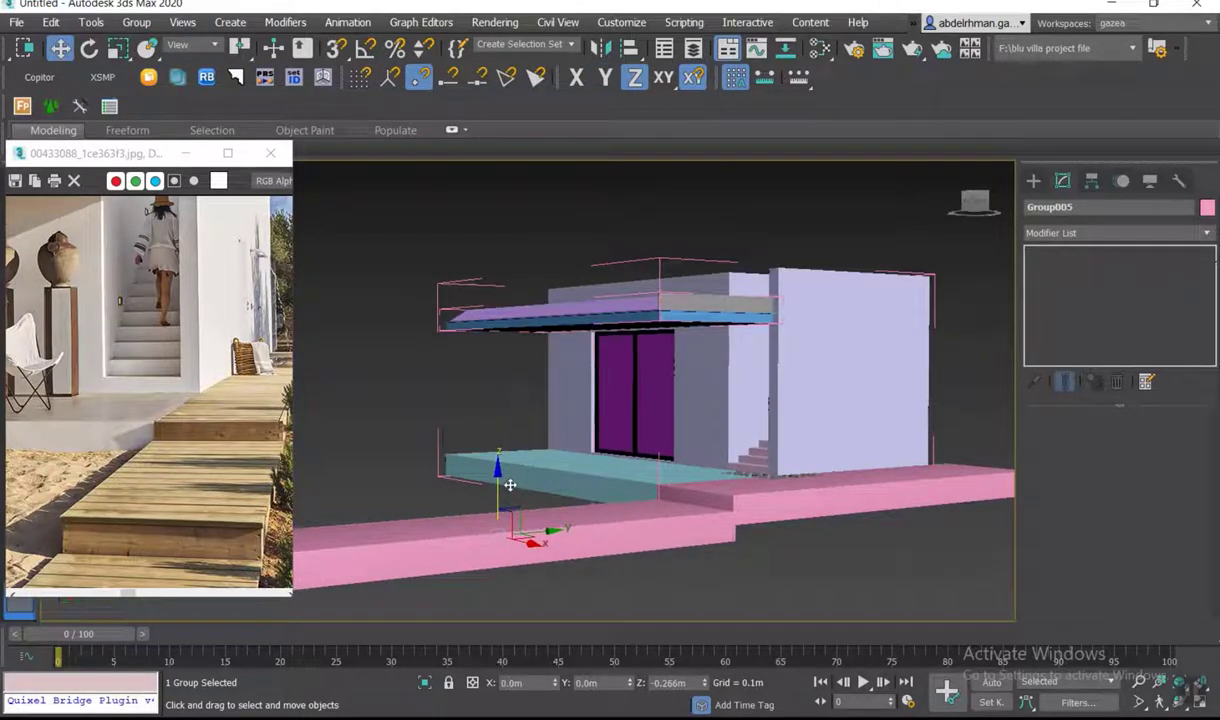
pyautogui.moveTo(509, 484); pyautogui.dragTo(510, 488)
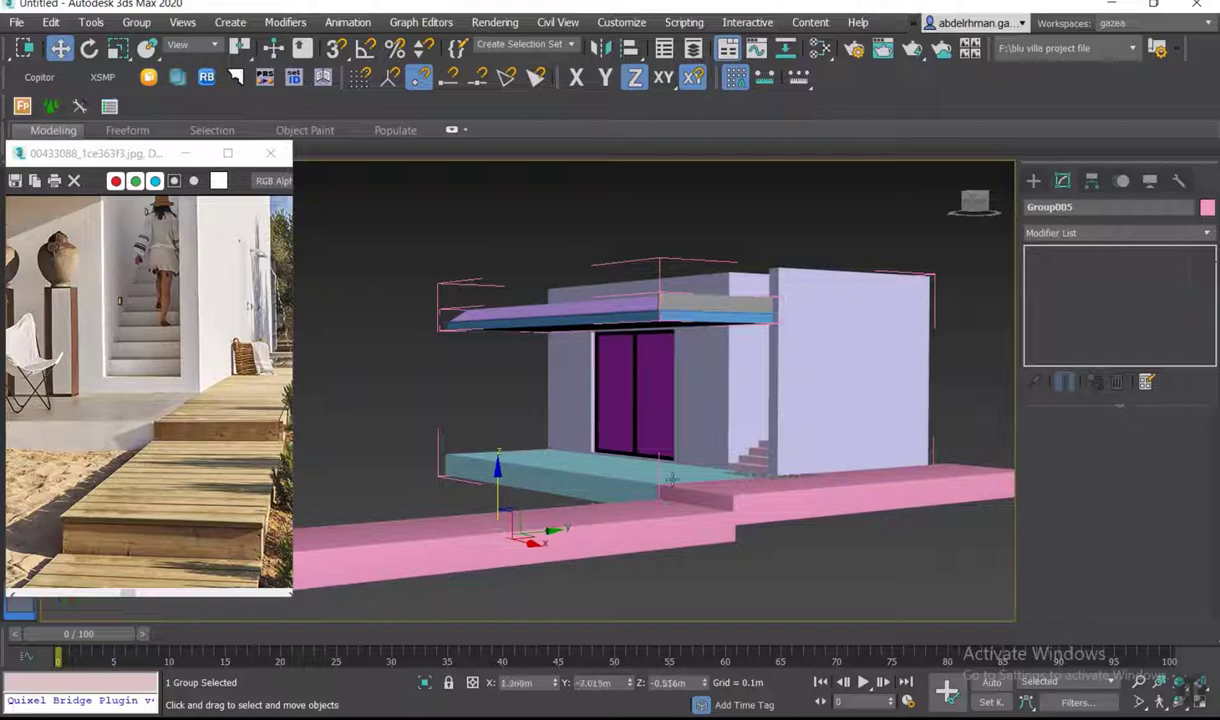
pyautogui.keyDown('alt'); pyautogui.moveTo(510, 488); pyautogui.dragTo(717, 518, button='middle'); pyautogui.keyUp('alt')
pyautogui.scroll(-3, 212, 421)
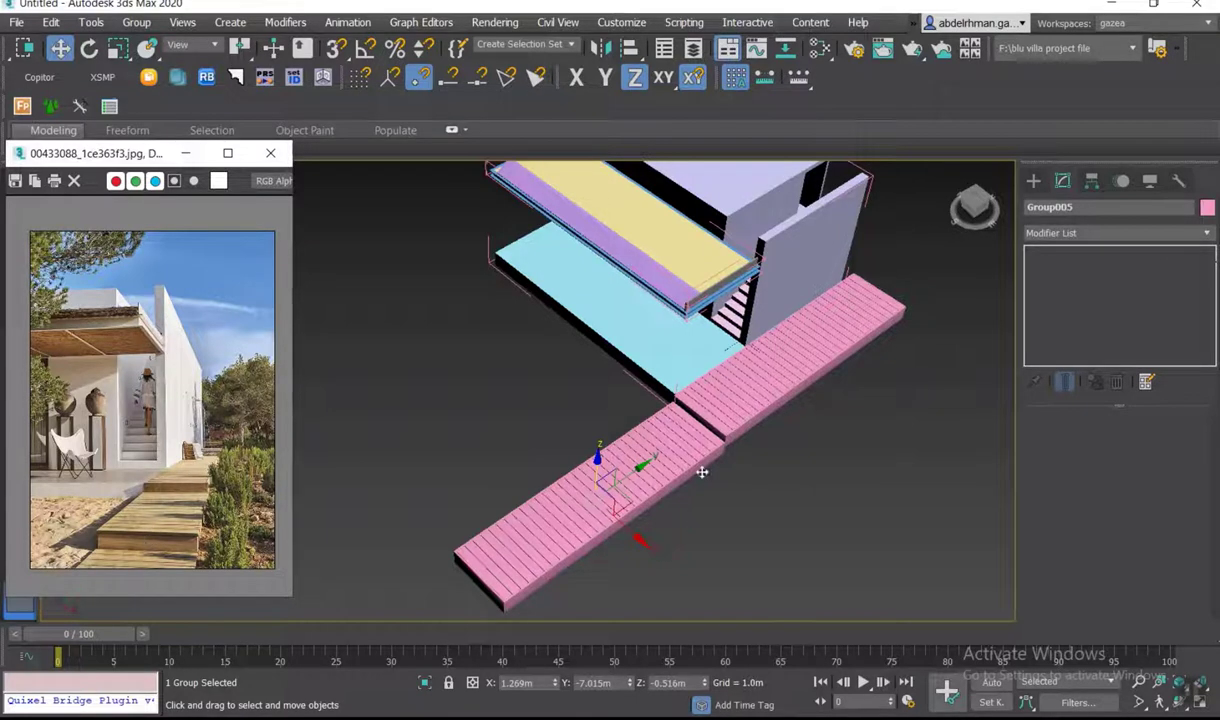
pyautogui.keyDown('alt'); pyautogui.moveTo(661, 458); pyautogui.dragTo(624, 503, button='middle'); pyautogui.keyUp('alt')
pyautogui.scroll(3, 624, 503)
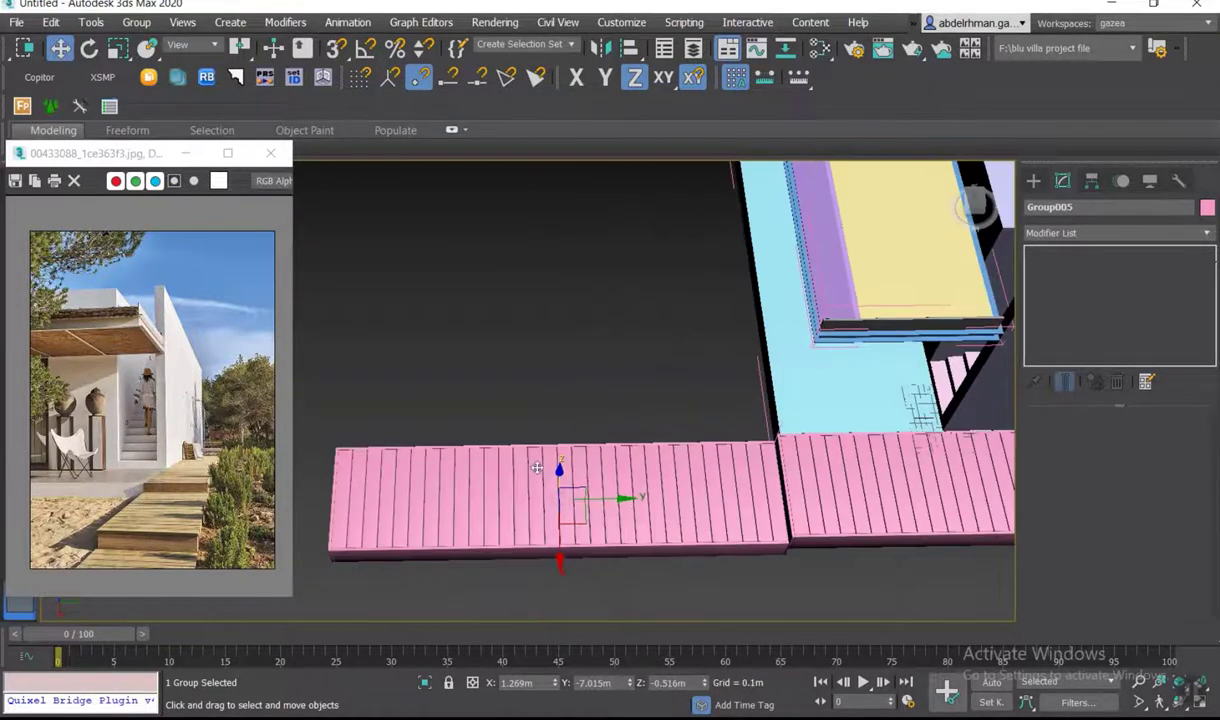
pyautogui.scroll(2, 537, 468)
# - Open the Group005 deck group and select its plank object Box013
pyautogui.click(136, 22)
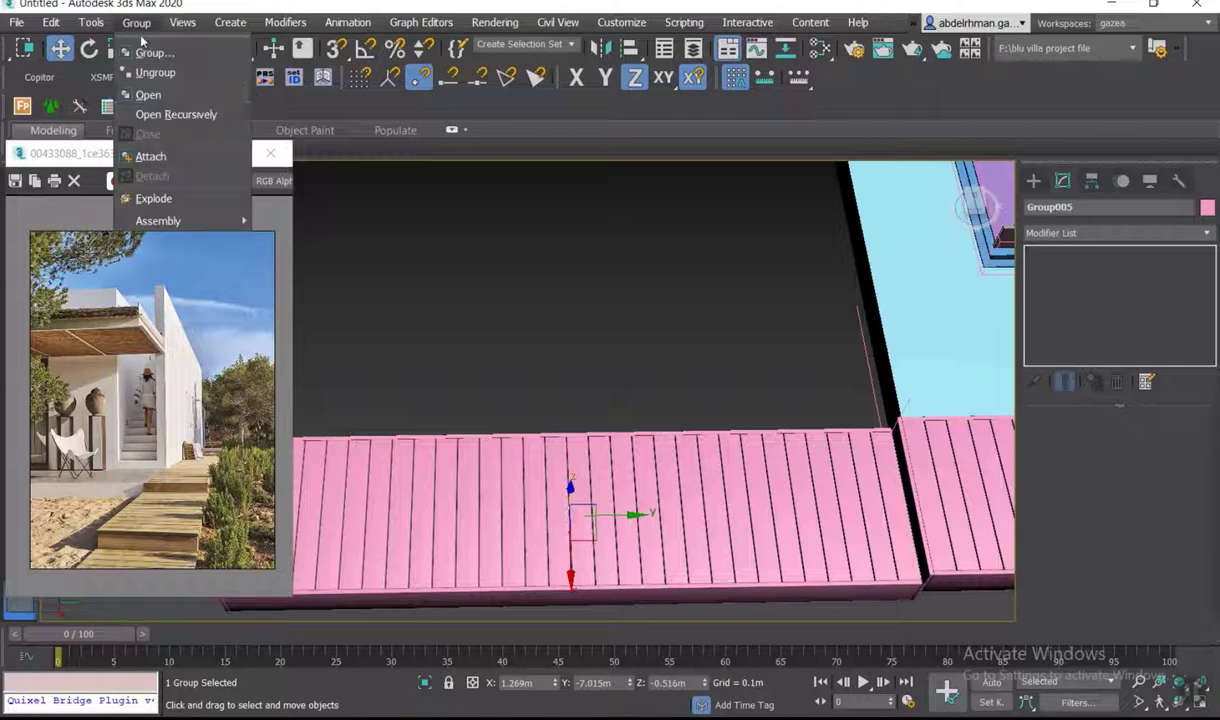
pyautogui.click(140, 90)
pyautogui.scroll(-3, 655, 320)
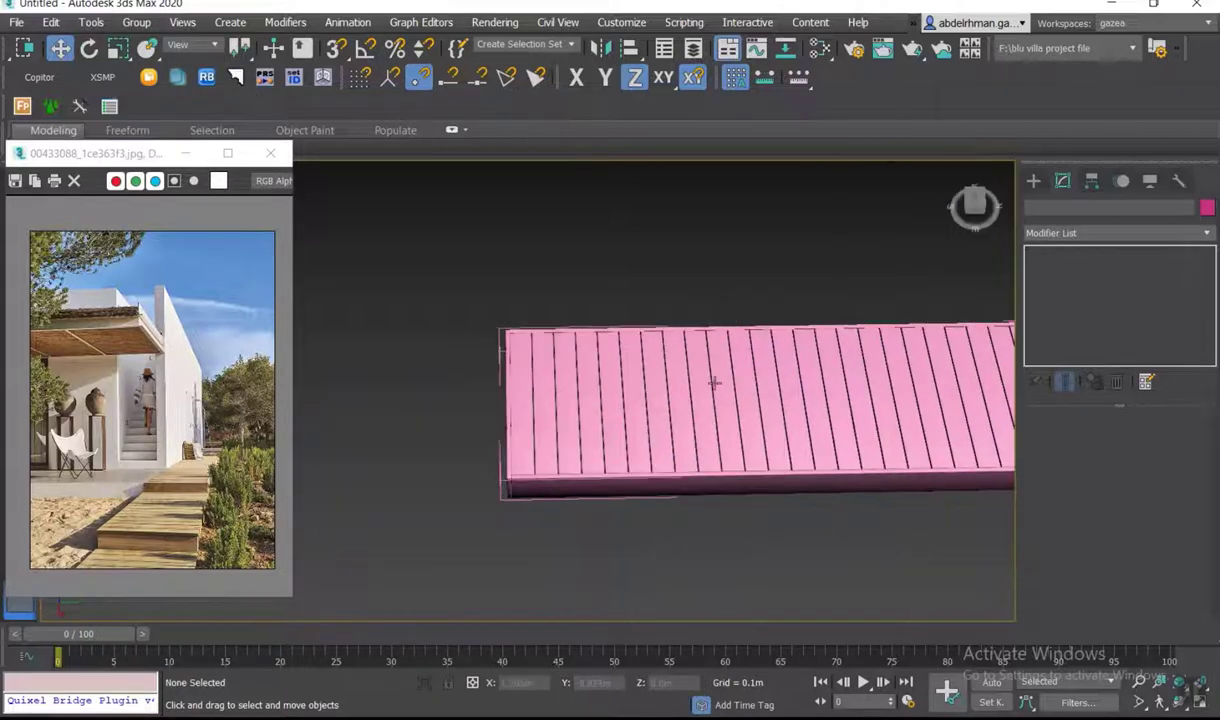
pyautogui.moveTo(714, 382)
pyautogui.keyDown('alt'); pyautogui.mouseDown(button='middle')
pyautogui.moveTo(681, 409)
pyautogui.moveTo(771, 440)
pyautogui.mouseUp(button='middle'); pyautogui.keyUp('alt')
pyautogui.click(781, 455)
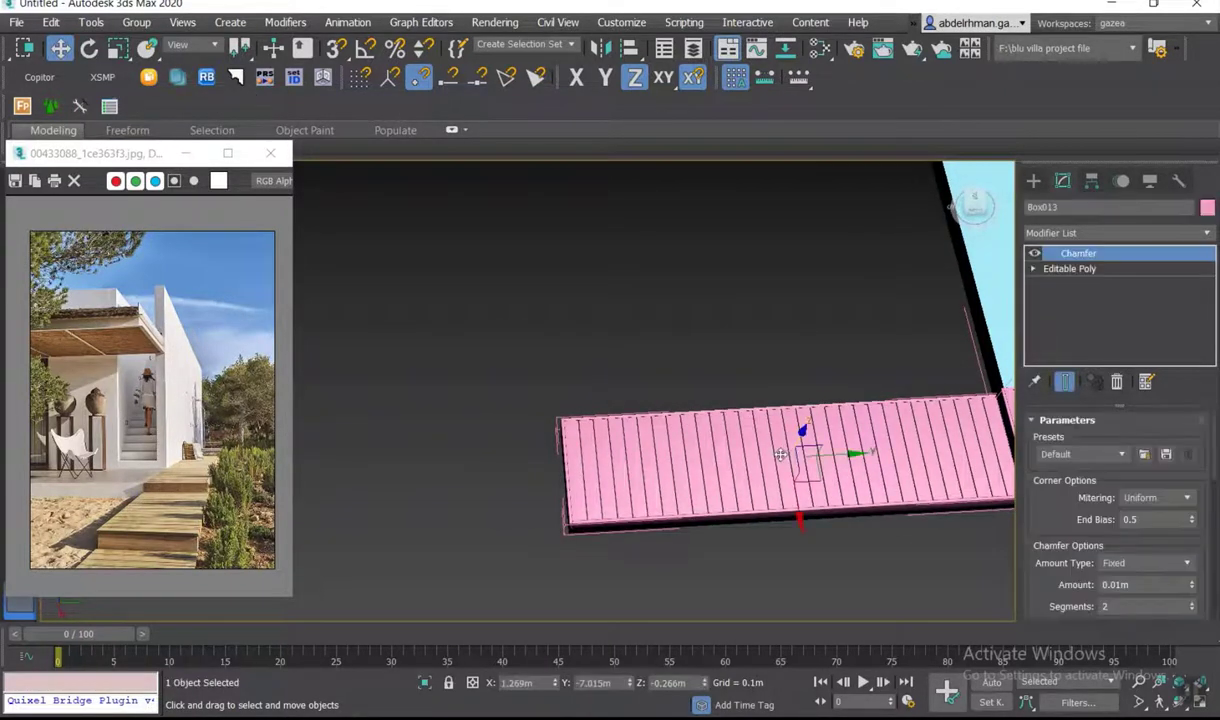
pyautogui.keyDown('alt'); pyautogui.click(778, 457); pyautogui.keyUp('alt')
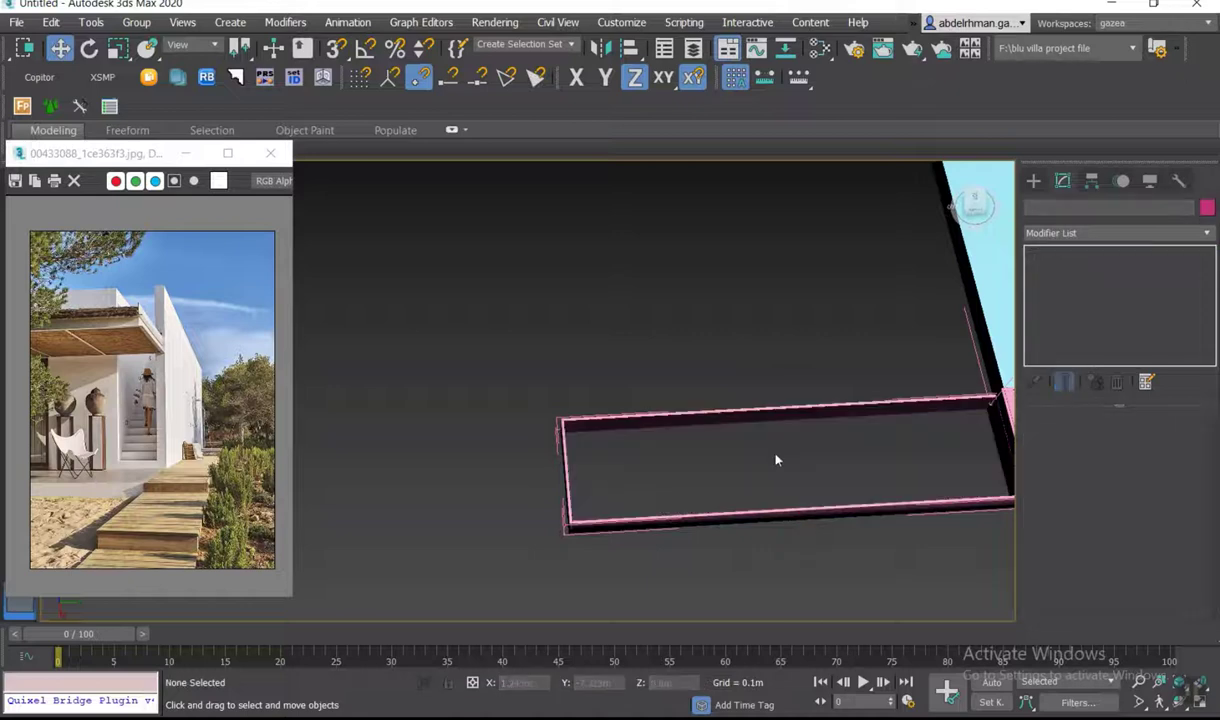
pyautogui.click(778, 457)
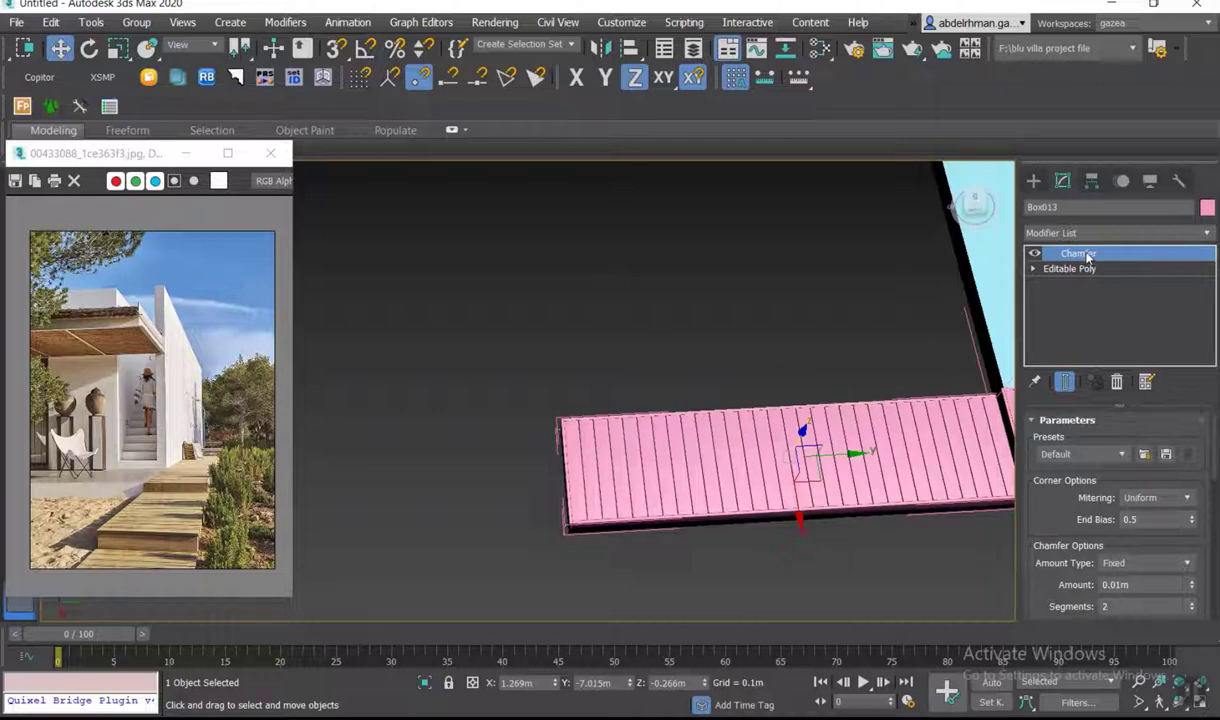
pyautogui.moveTo(828, 341); pyautogui.dragTo(672, 330, button='middle')
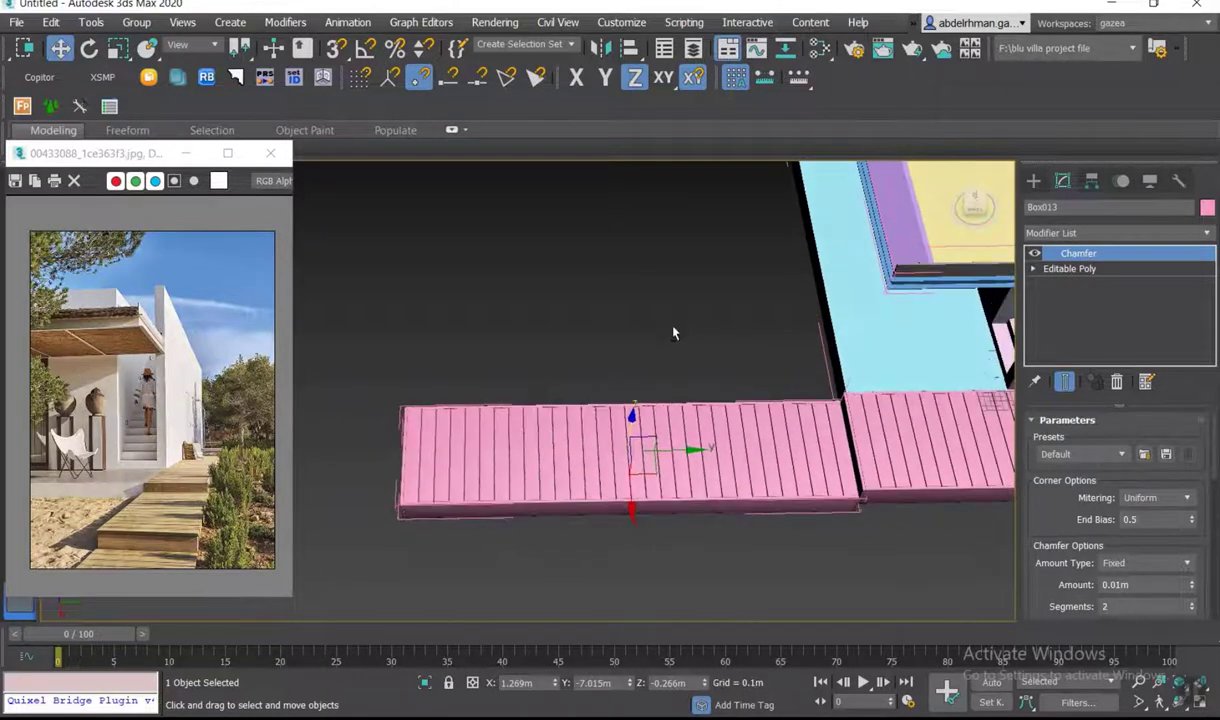
# - Close Group005 again and isolate it with Alt+Q
pyautogui.click(618, 522)
pyautogui.click(136, 22)
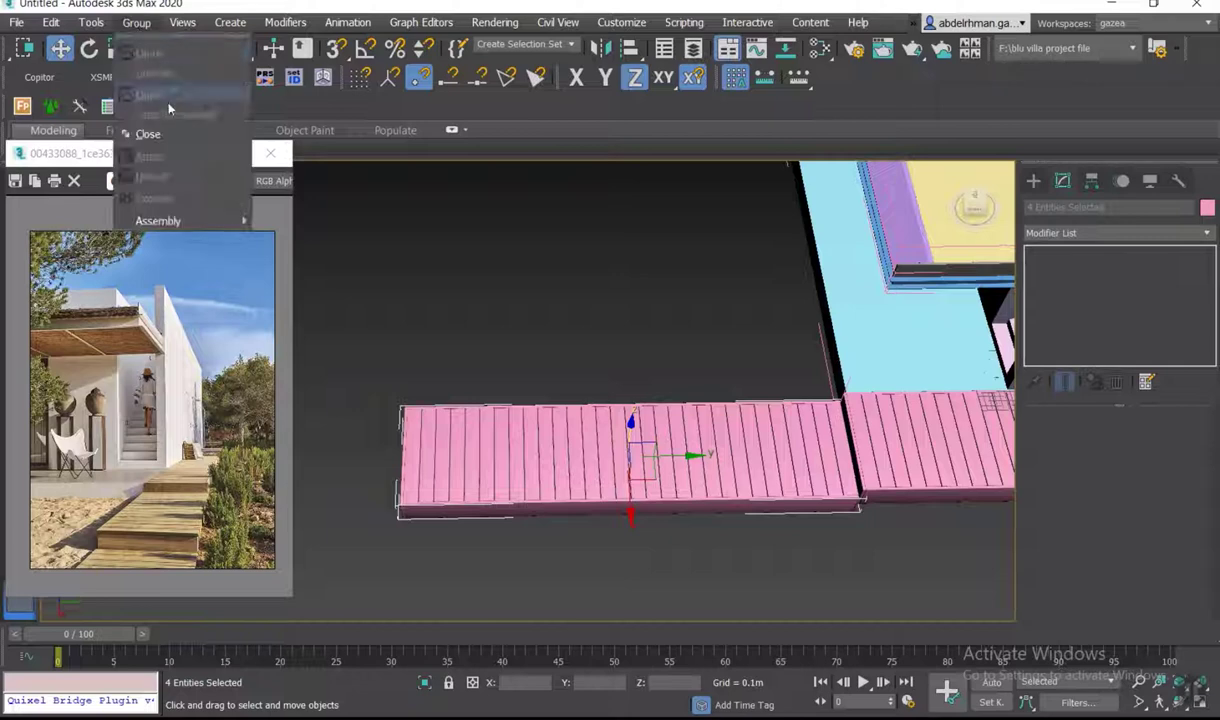
pyautogui.click(170, 143)
pyautogui.moveTo(670, 338)
pyautogui.keyDown('alt'); pyautogui.mouseDown(button='middle')
pyautogui.moveTo(672, 294)
pyautogui.moveTo(548, 357)
pyautogui.moveTo(700, 360)
pyautogui.mouseUp(button='middle'); pyautogui.keyUp('alt')
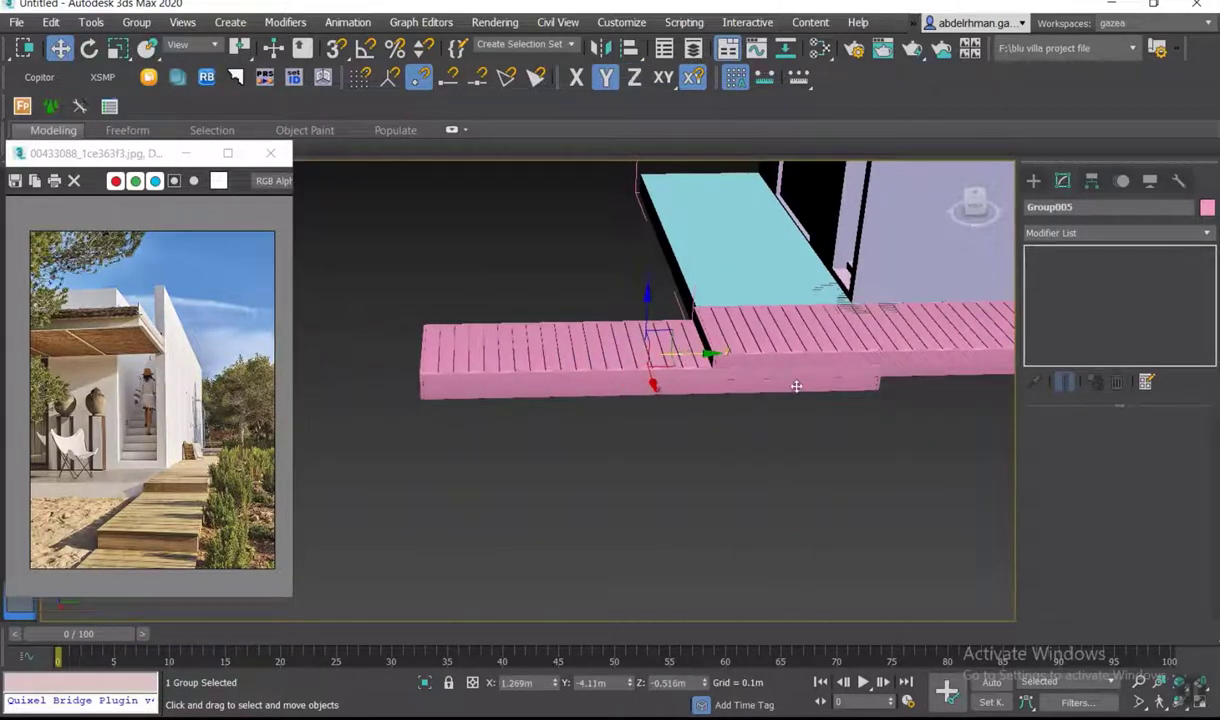
pyautogui.scroll(5, 795, 384)
pyautogui.scroll(-3, 807, 369)
pyautogui.scroll(-2, 760, 350)
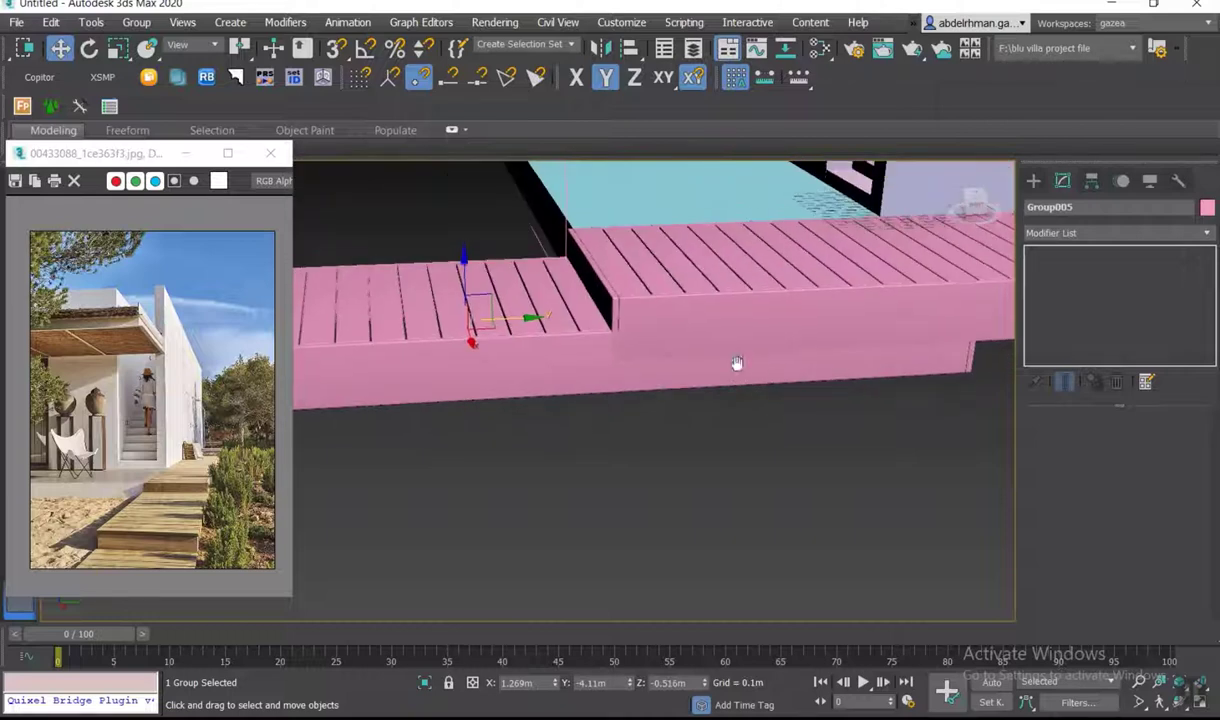
pyautogui.scroll(-2, 735, 365)
pyautogui.hotkey('alt', 'q')
pyautogui.keyDown('alt'); pyautogui.moveTo(690, 376); pyautogui.dragTo(640, 320, button='middle'); pyautogui.keyUp('alt')
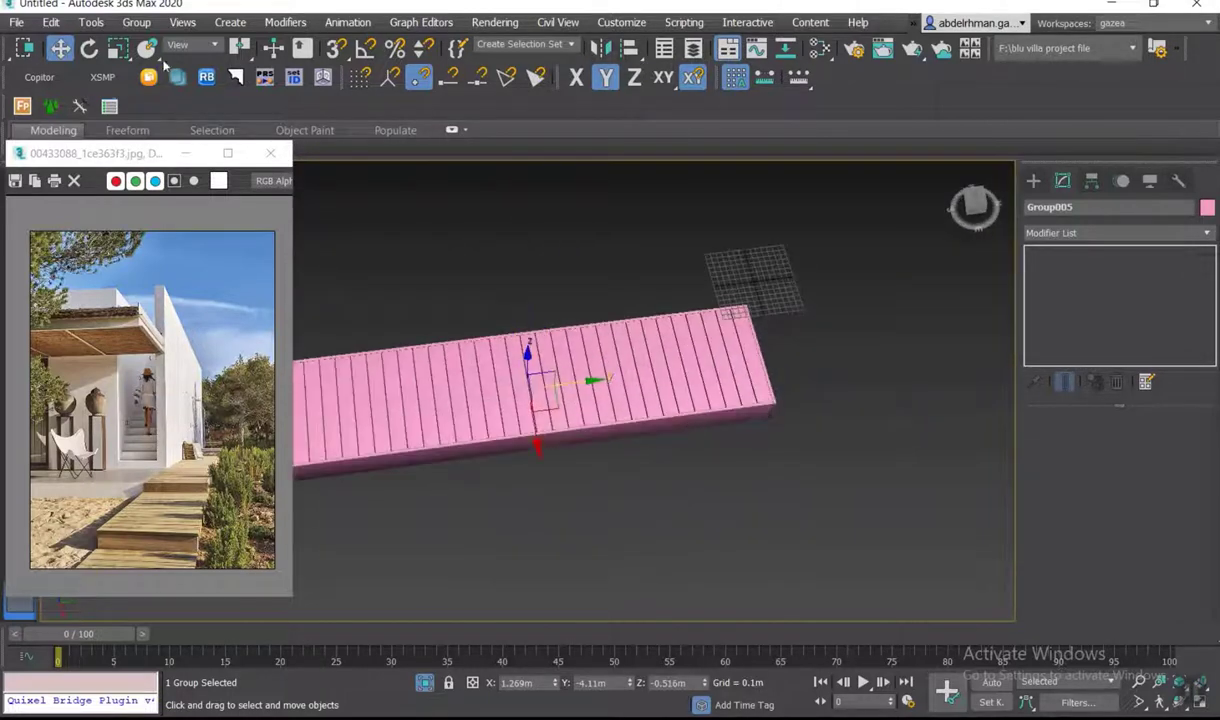
# - Open the deck group, select Box013 and add an Edit Poly modifier
pyautogui.click(136, 22)
pyautogui.click(160, 118)
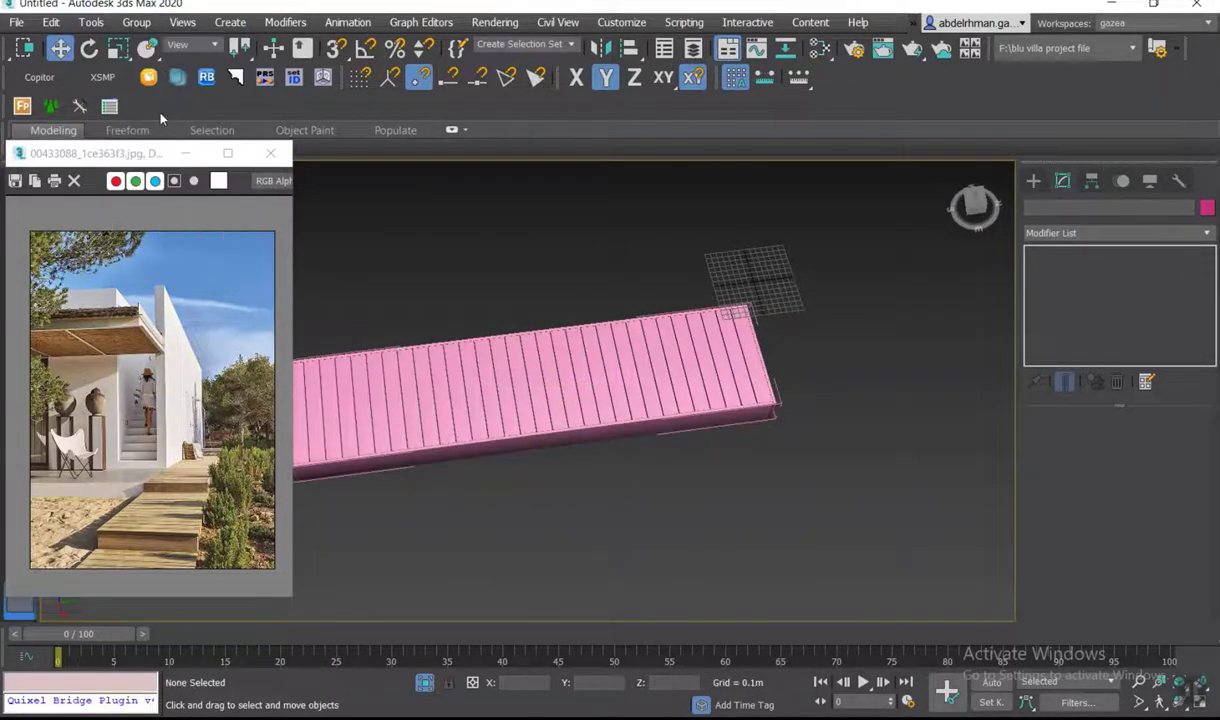
pyautogui.click(660, 324)
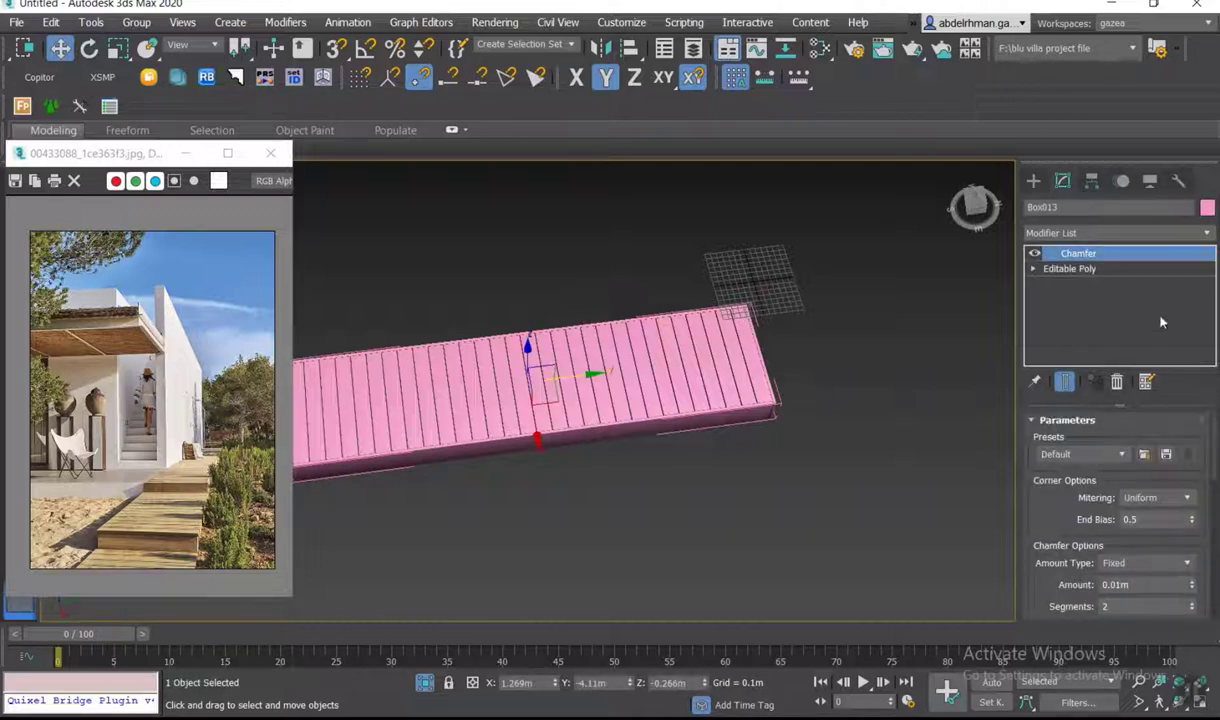
pyautogui.click(1094, 233)
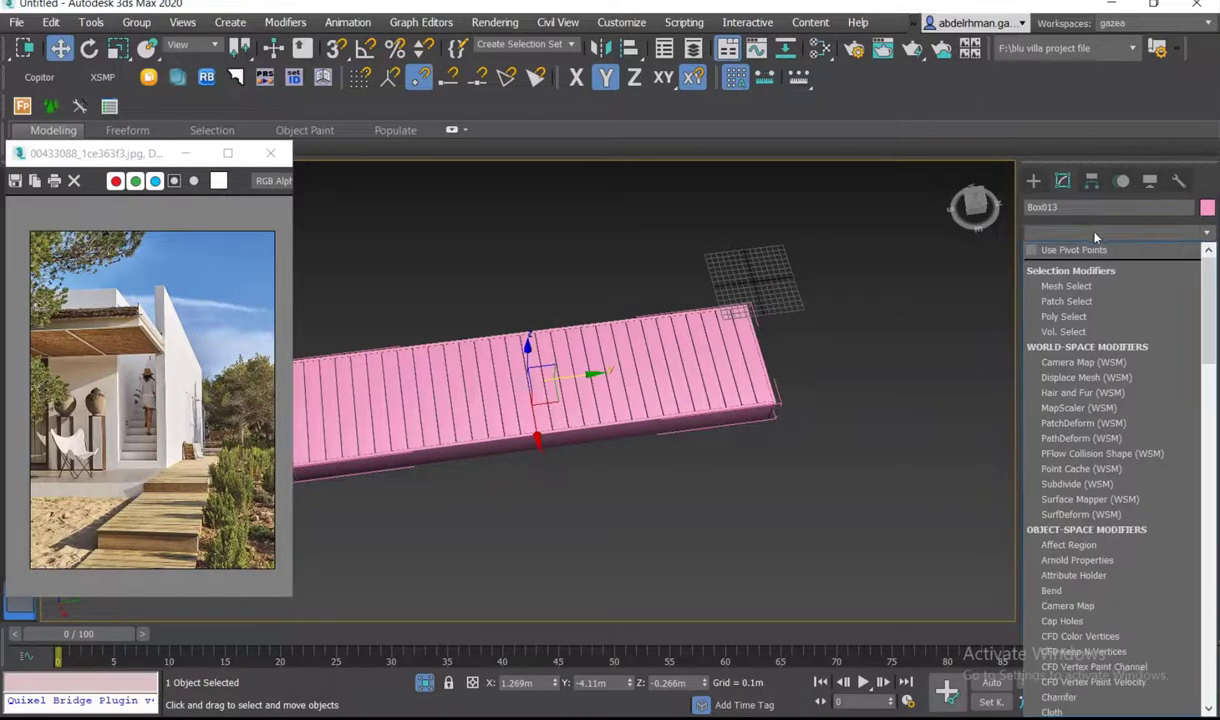
pyautogui.scroll(-10, 1045, 260)
pyautogui.click(1048, 285)
pyautogui.moveTo(868, 373)
pyautogui.keyDown('alt'); pyautogui.mouseDown(button='middle')
pyautogui.moveTo(866, 389)
pyautogui.moveTo(833, 332)
pyautogui.moveTo(832, 345)
pyautogui.mouseUp(button='middle'); pyautogui.keyUp('alt')
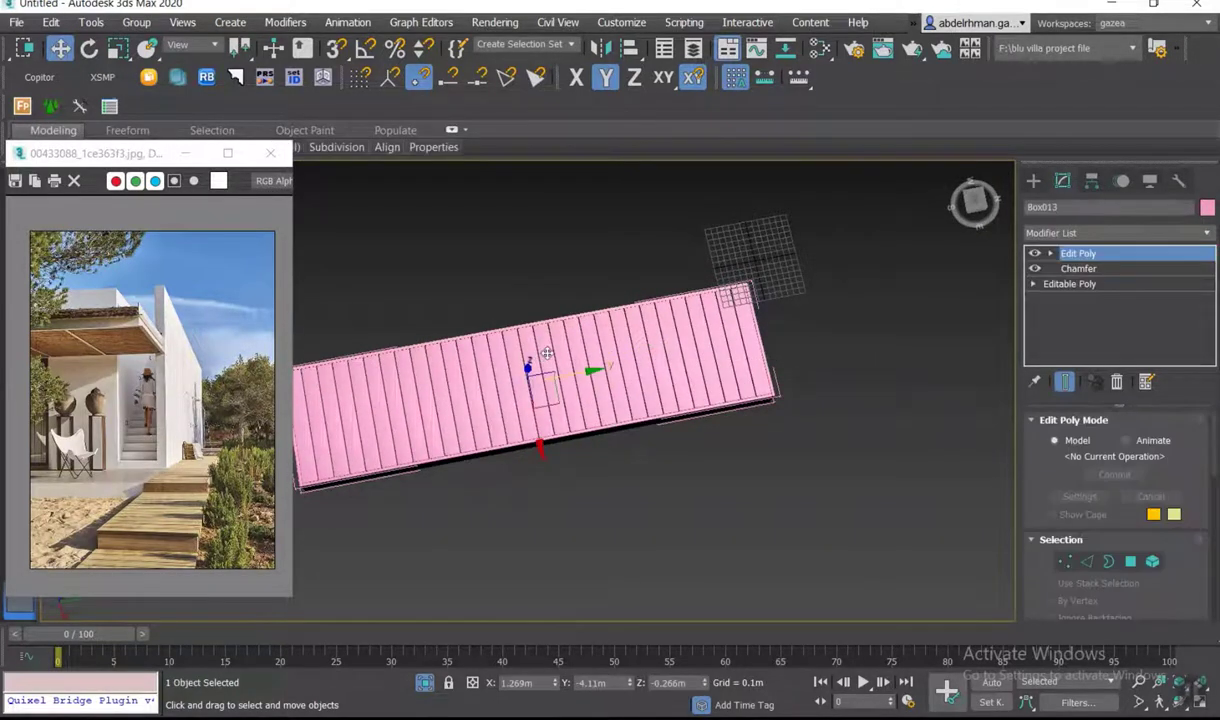
# - At Element level, select and delete the right-hand top planks
pyautogui.press('4')
pyautogui.press('5')
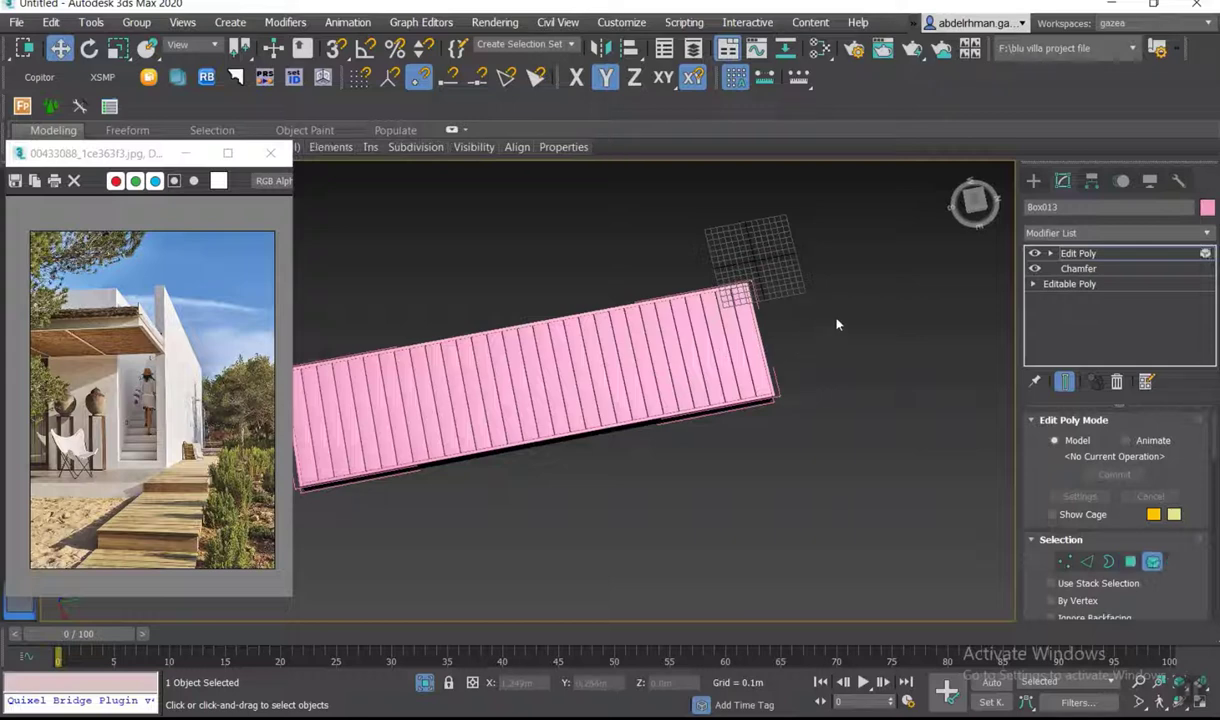
pyautogui.moveTo(519, 428); pyautogui.dragTo(522, 421)
pyautogui.moveTo(578, 412); pyautogui.dragTo(678, 400, button='middle')
pyautogui.click(630, 380)
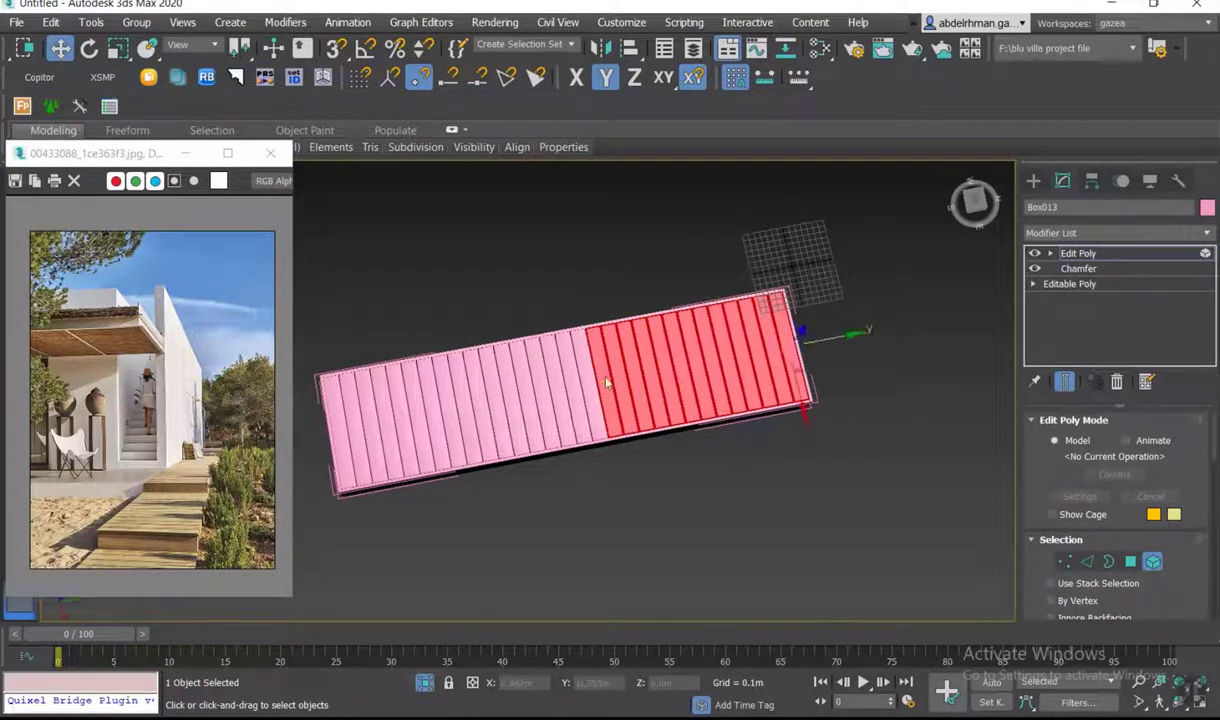
pyautogui.press('Delete')
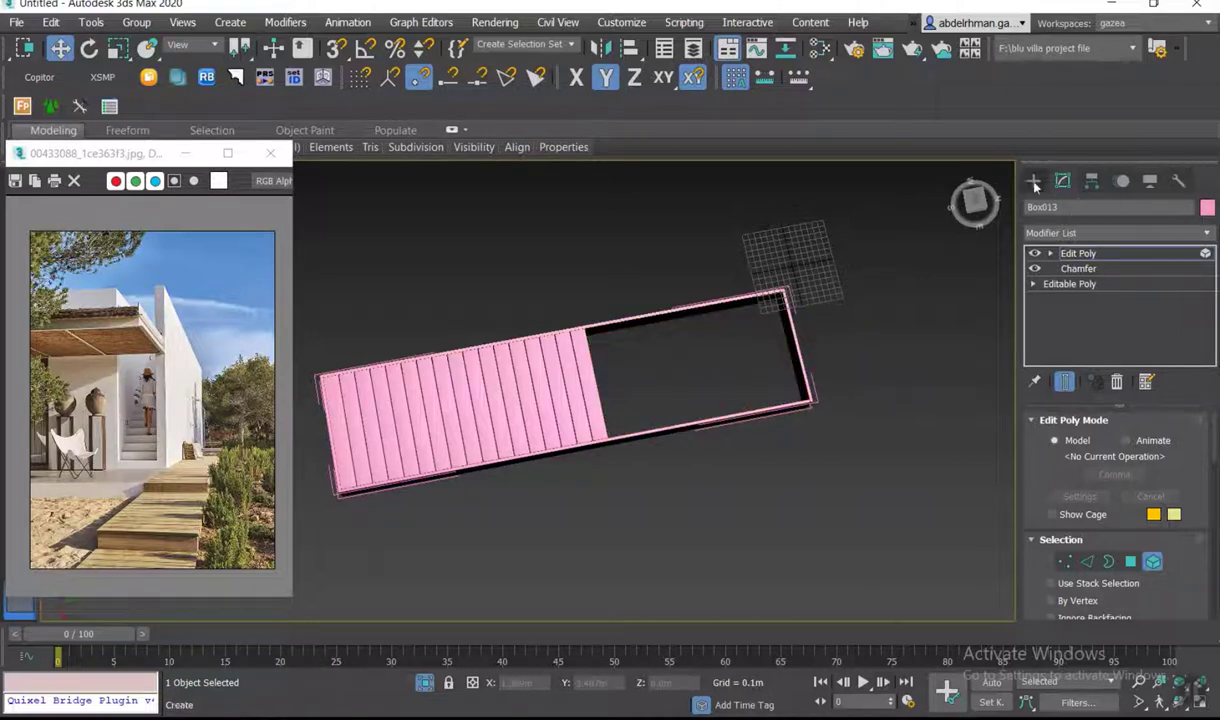
# - Select the right end board, then the three deck pieces
pyautogui.click(1033, 180)
pyautogui.keyDown('alt'); pyautogui.moveTo(880, 322); pyautogui.dragTo(853, 272, button='middle'); pyautogui.keyUp('alt')
pyautogui.click(822, 483)
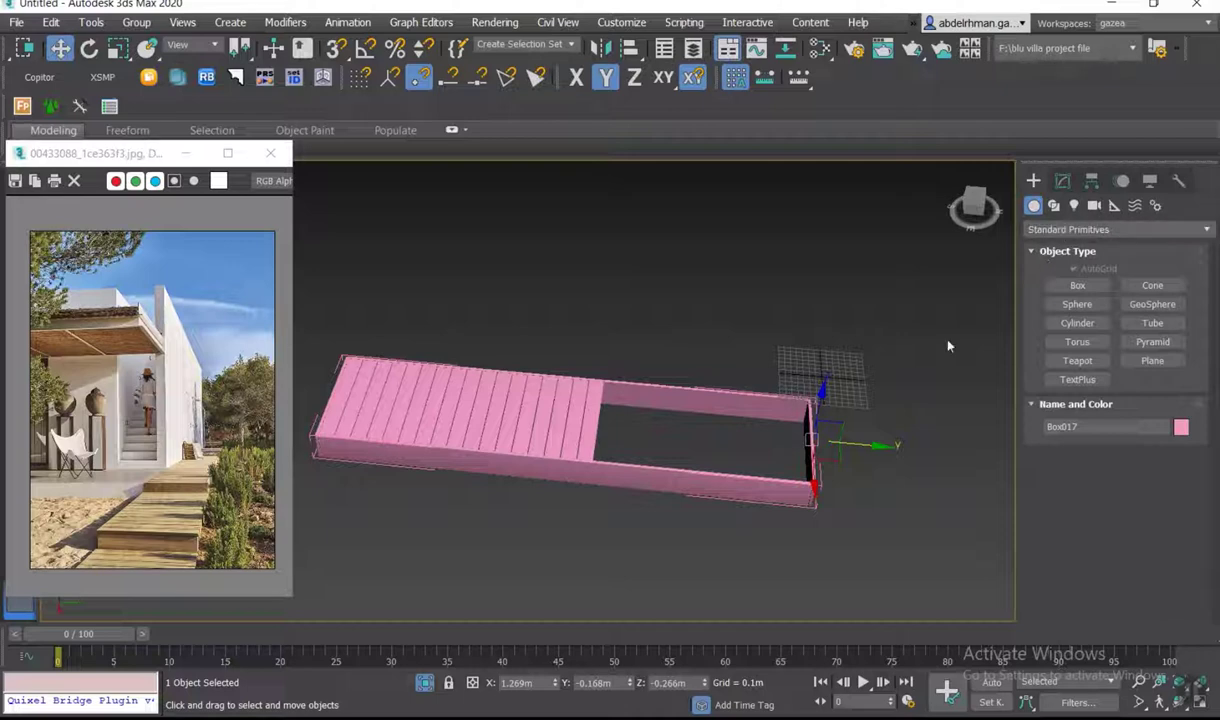
pyautogui.moveTo(753, 581); pyautogui.dragTo(750, 574)
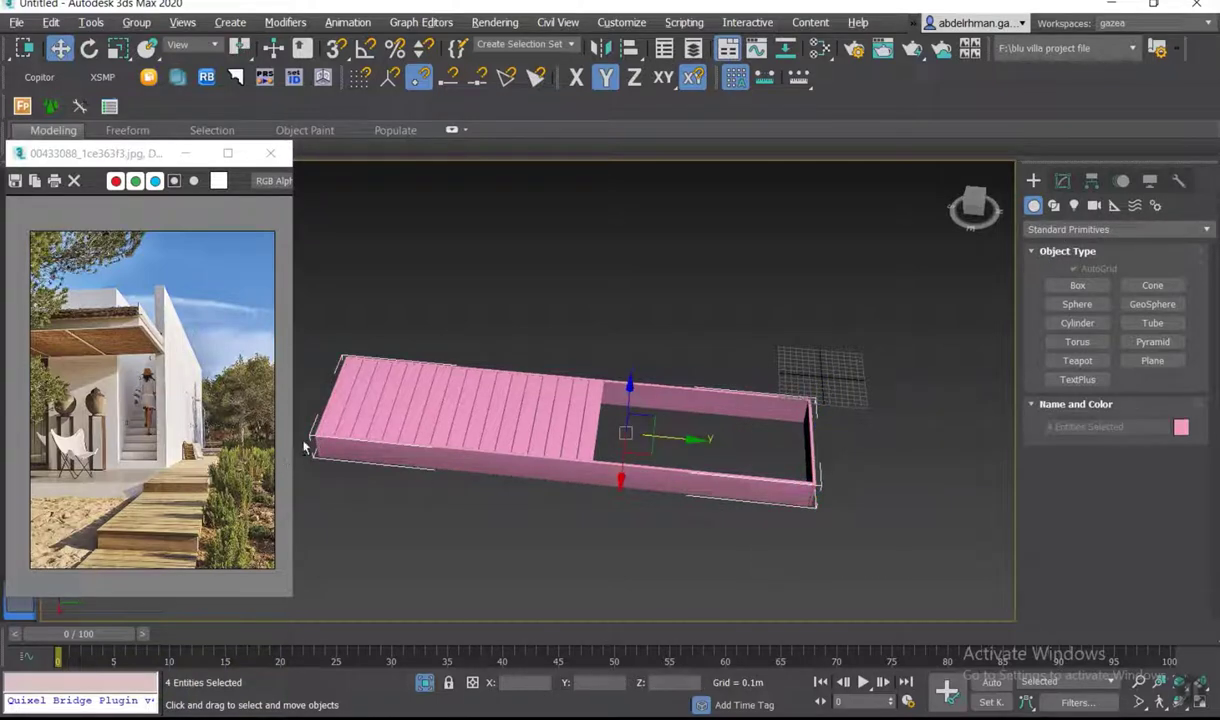
# - Add Edit Poly to the selected deck pieces and pull their end vertices in, shortening the deck
pyautogui.click(1062, 180)
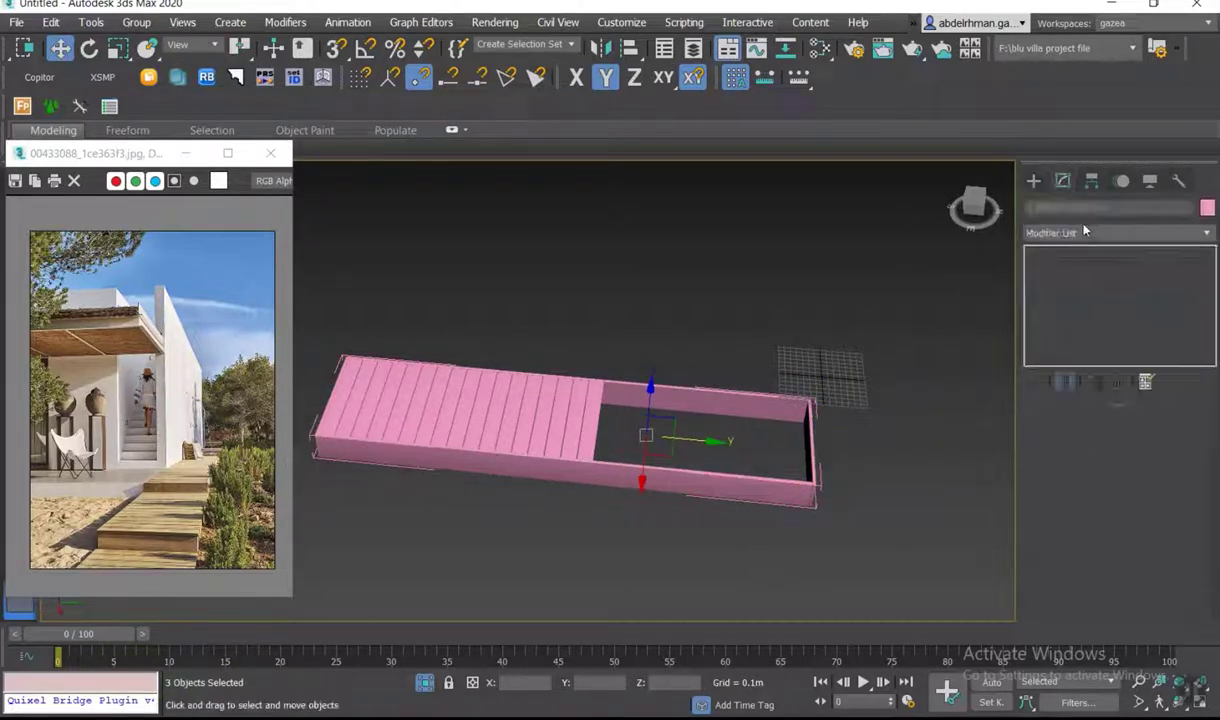
pyautogui.click(1085, 233)
pyautogui.scroll(-10, 1085, 260)
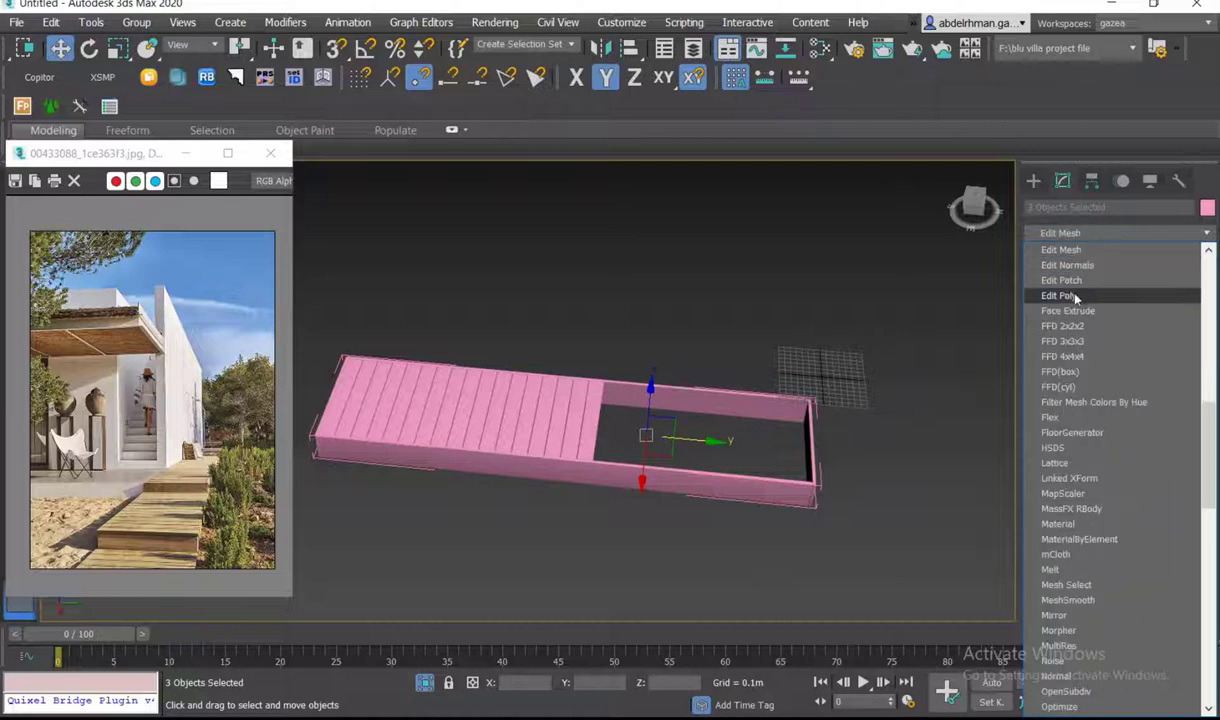
pyautogui.click(1075, 280)
pyautogui.click(1065, 561)
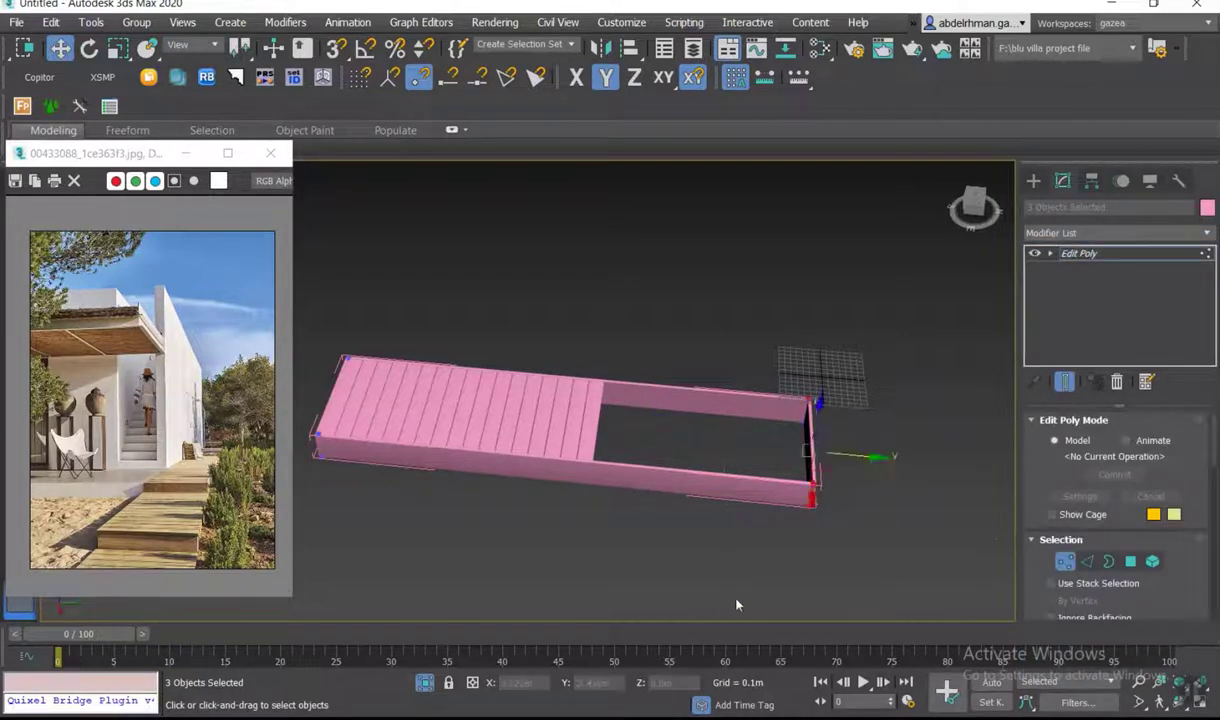
pyautogui.moveTo(859, 496); pyautogui.dragTo(654, 493)
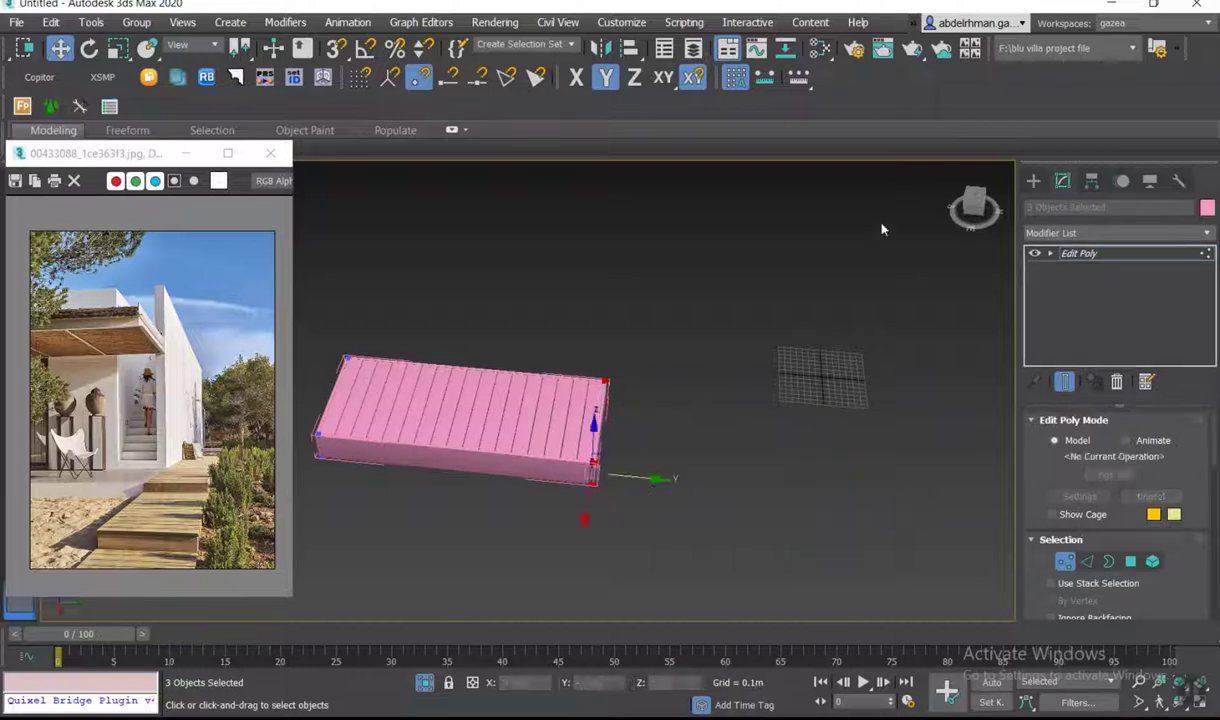
pyautogui.click(1033, 180)
# - Lower the front edge panel Box016 slightly and slide it along Y to the corner
pyautogui.keyDown('alt'); pyautogui.moveTo(372, 440); pyautogui.dragTo(430, 498, button='middle'); pyautogui.keyUp('alt')
pyautogui.scroll(4, 430, 490)
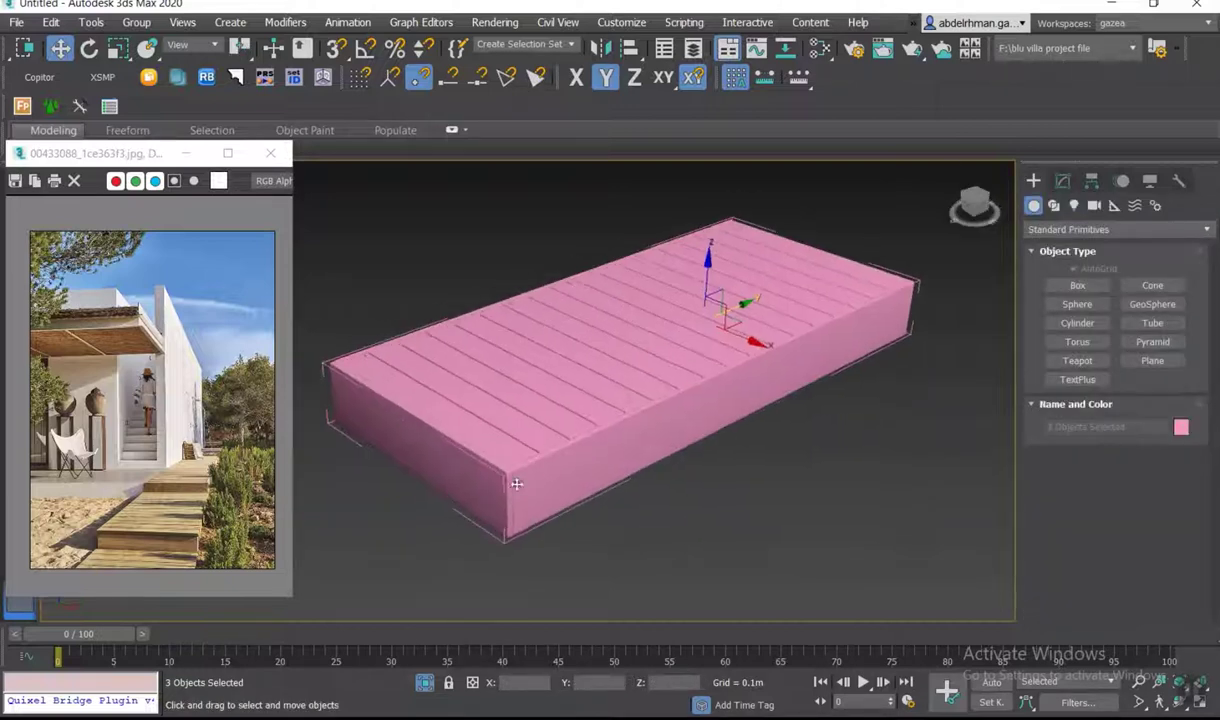
pyautogui.scroll(4, 425, 470)
pyautogui.click(420, 447)
pyautogui.moveTo(420, 447); pyautogui.dragTo(448, 426, button='middle')
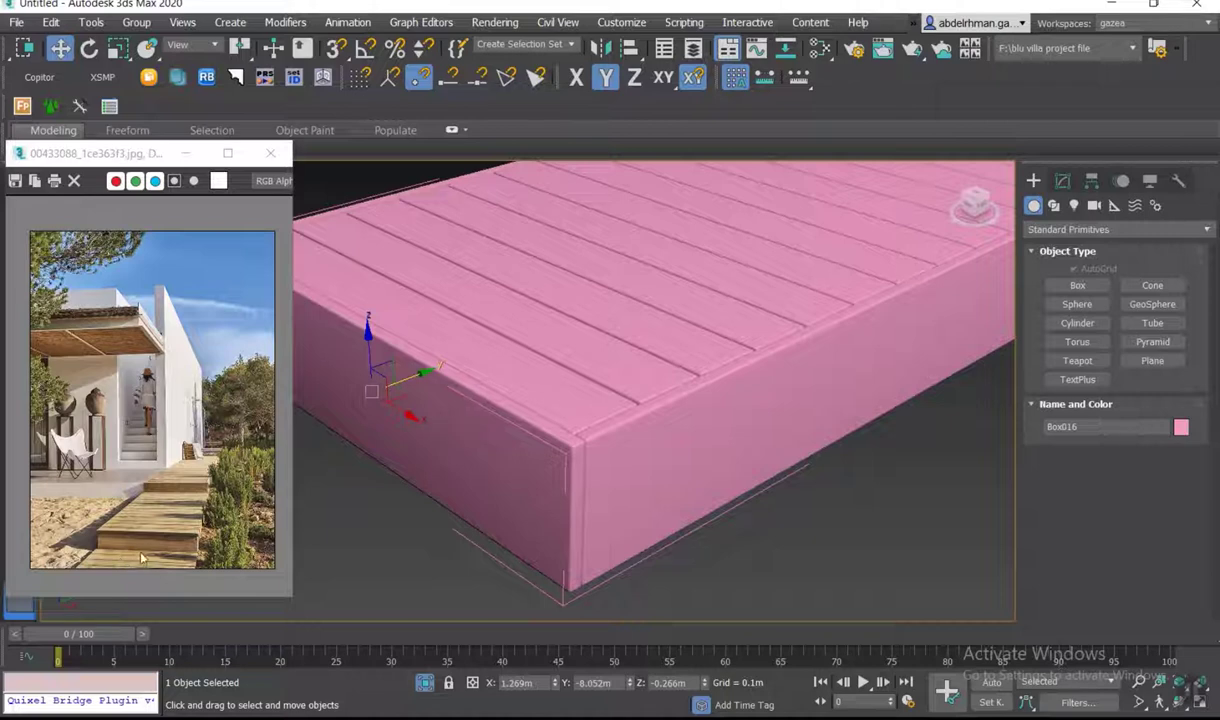
pyautogui.keyDown('alt'); pyautogui.moveTo(354, 470); pyautogui.dragTo(303, 419, button='middle'); pyautogui.keyUp('alt')
pyautogui.scroll(2, 390, 400)
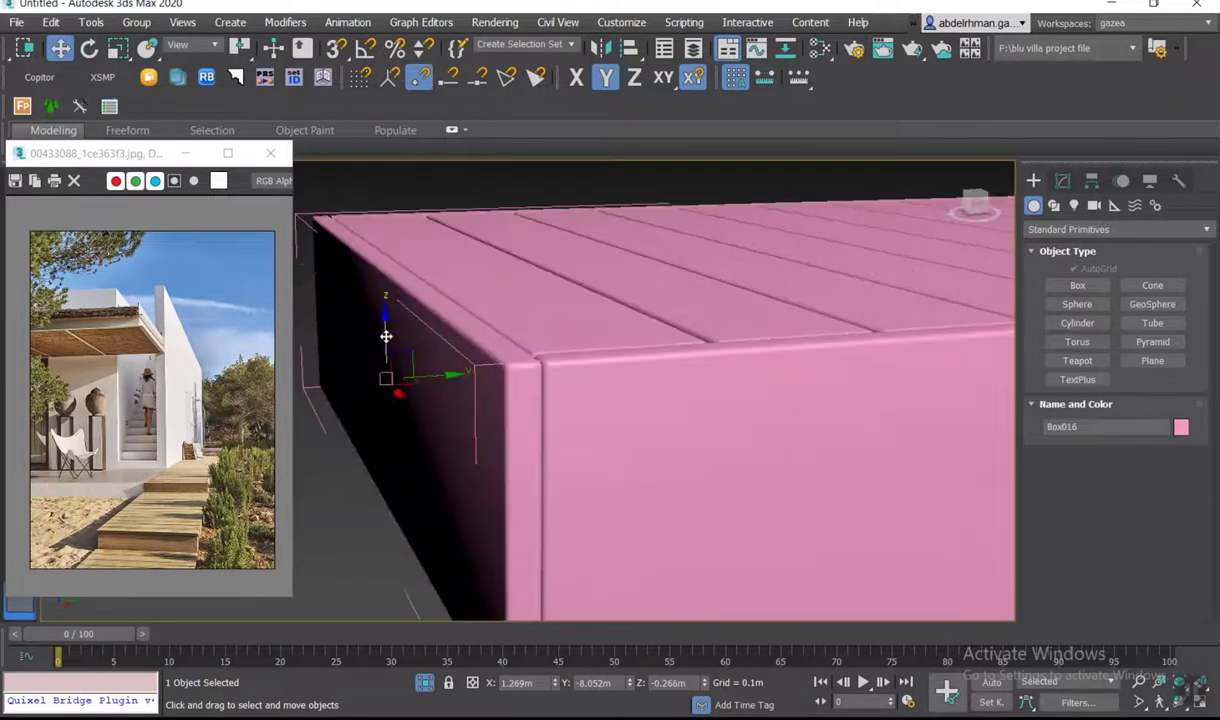
pyautogui.moveTo(388, 345); pyautogui.dragTo(390, 355)
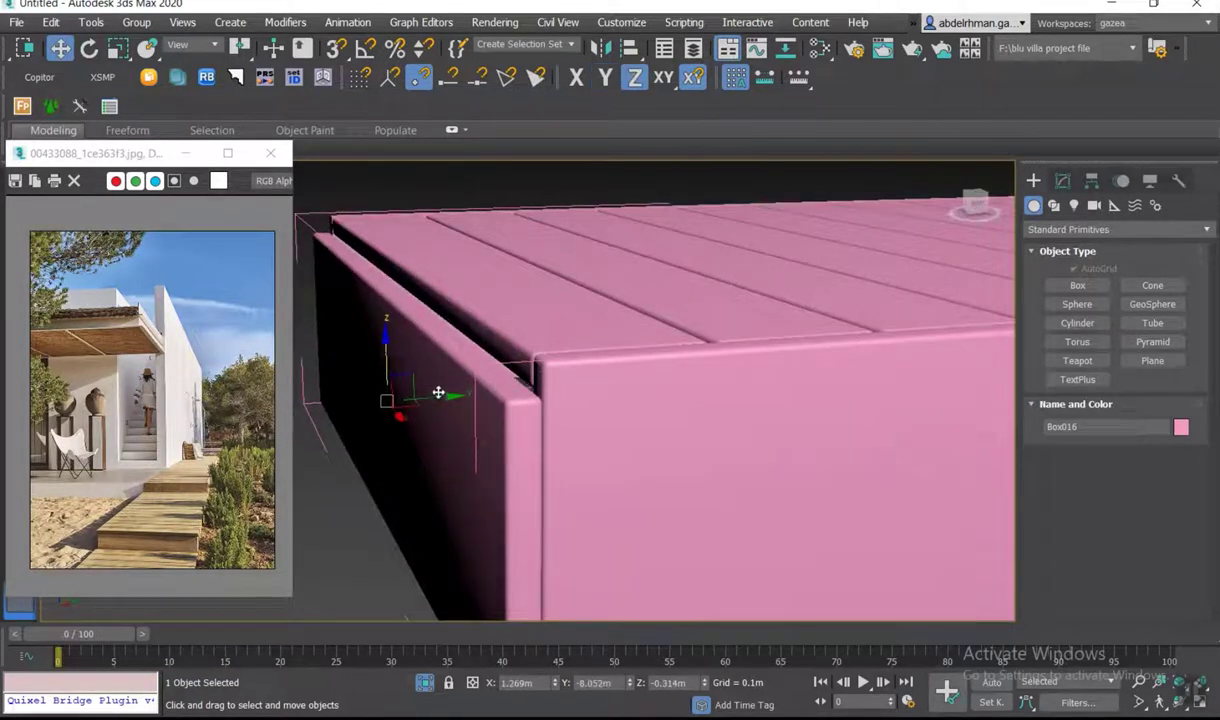
pyautogui.moveTo(438, 393); pyautogui.dragTo(467, 399)
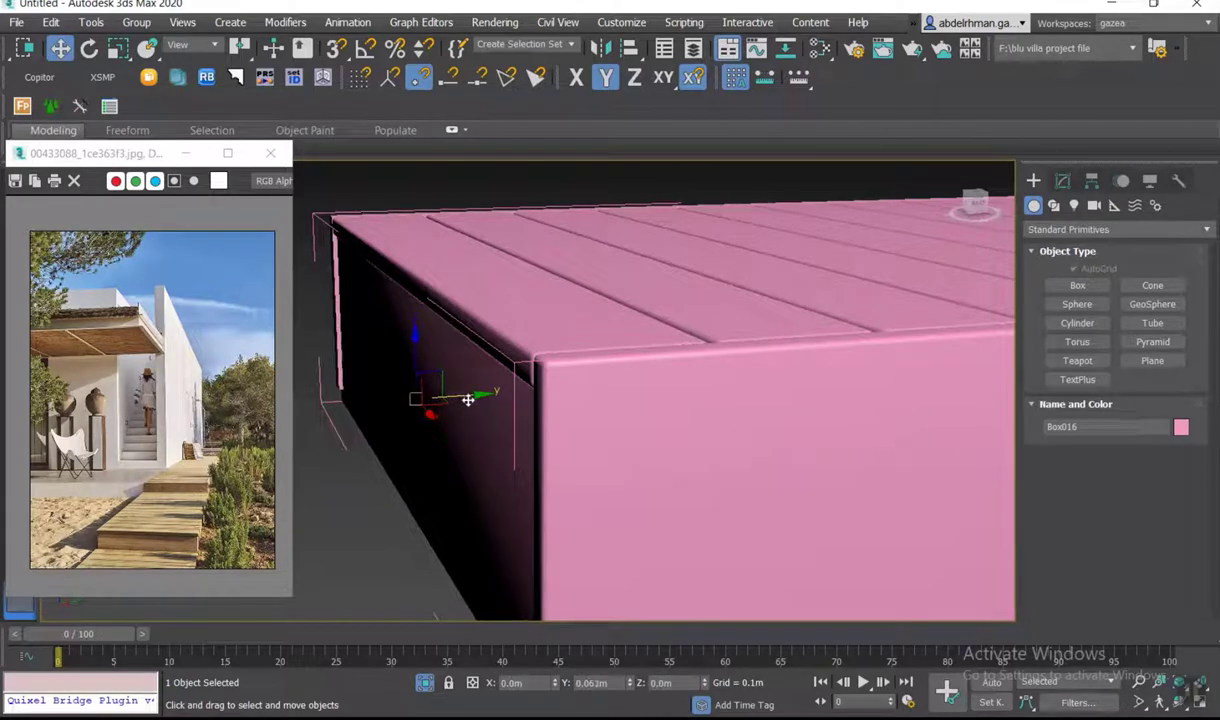
pyautogui.moveTo(467, 399); pyautogui.dragTo(477, 400)
# - Apply Edit Poly to the large deck box and second panel, then move corner vertices to close the gap
pyautogui.click(599, 441)
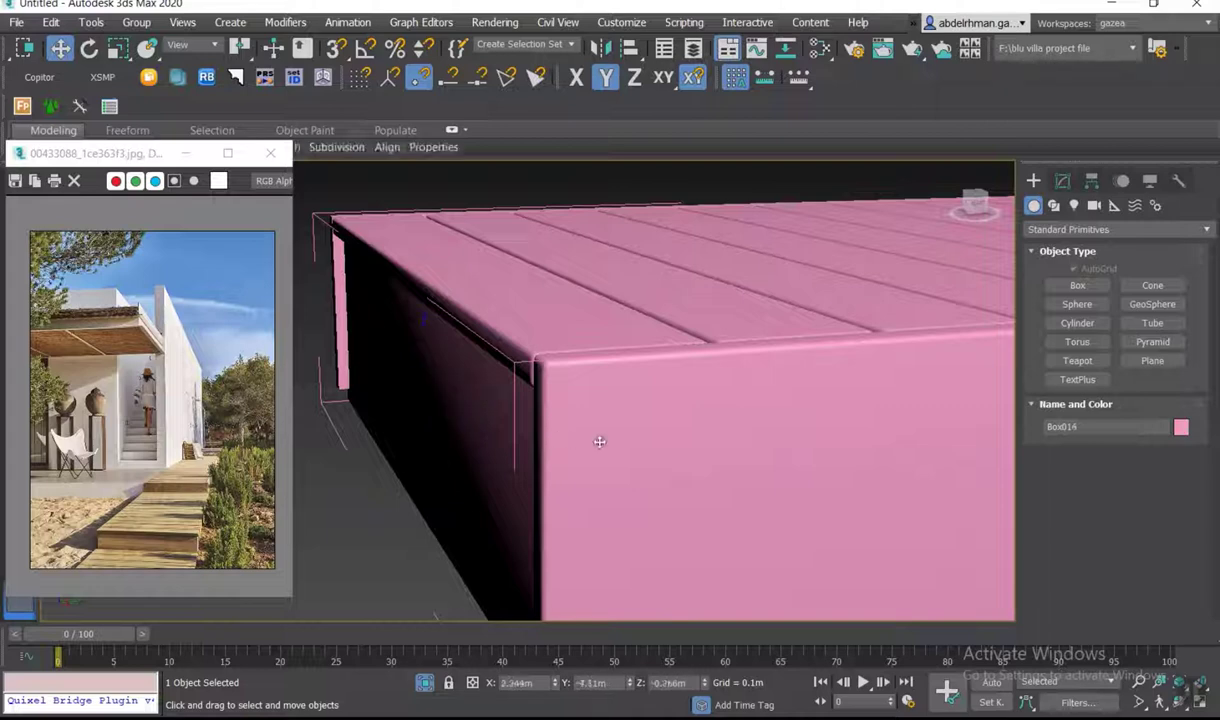
pyautogui.keyDown('ctrl'); pyautogui.click(336, 298); pyautogui.keyUp('ctrl')
pyautogui.hotkey('alt', 'e')
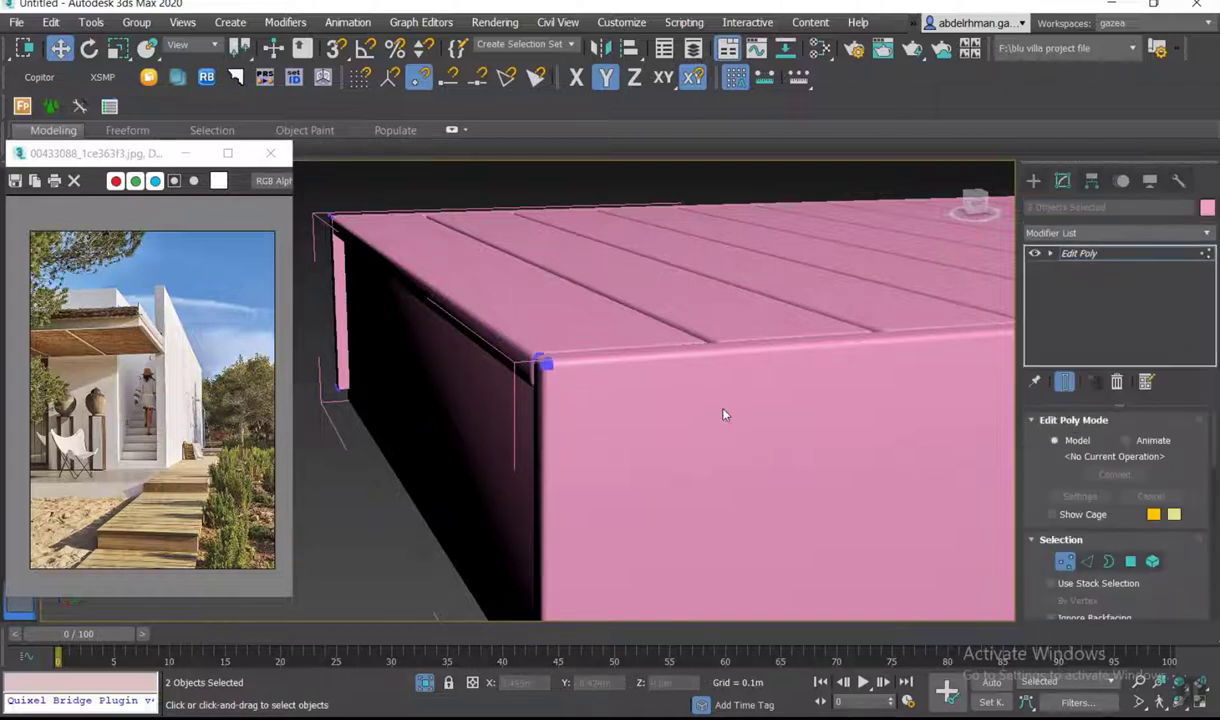
pyautogui.scroll(-5, 725, 414)
pyautogui.scroll(3, 593, 345)
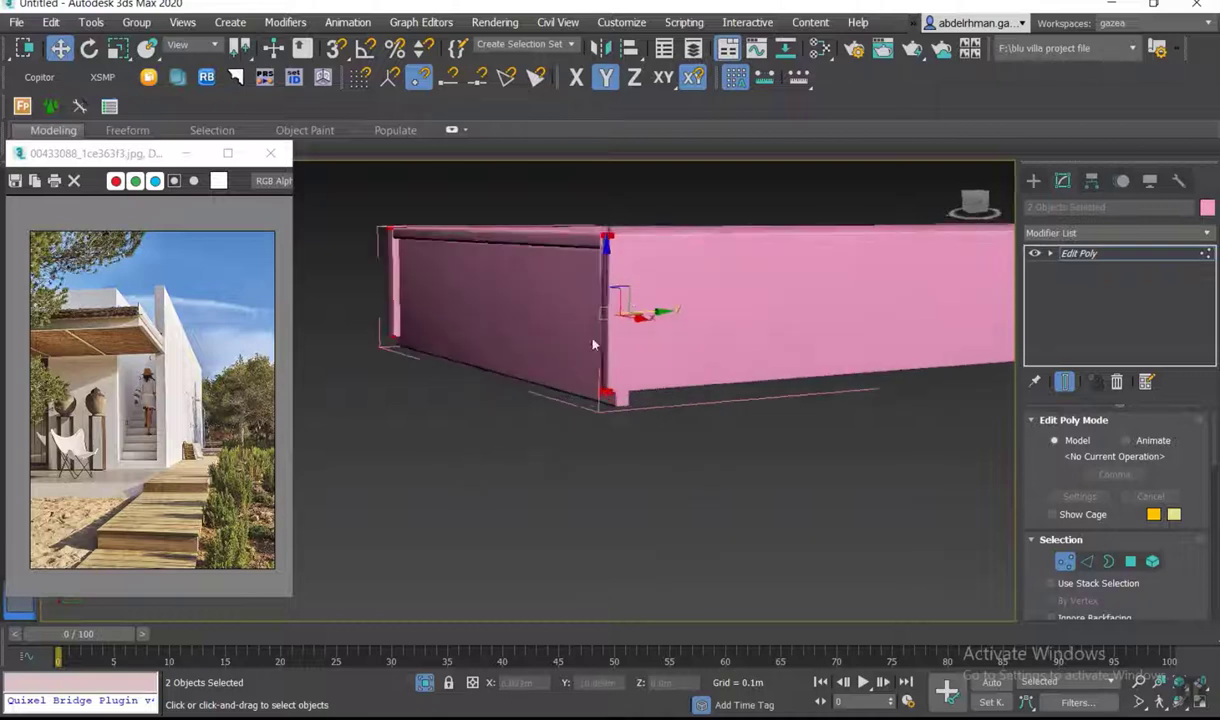
pyautogui.scroll(3, 593, 345)
pyautogui.scroll(-4, 610, 337)
pyautogui.scroll(2, 621, 354)
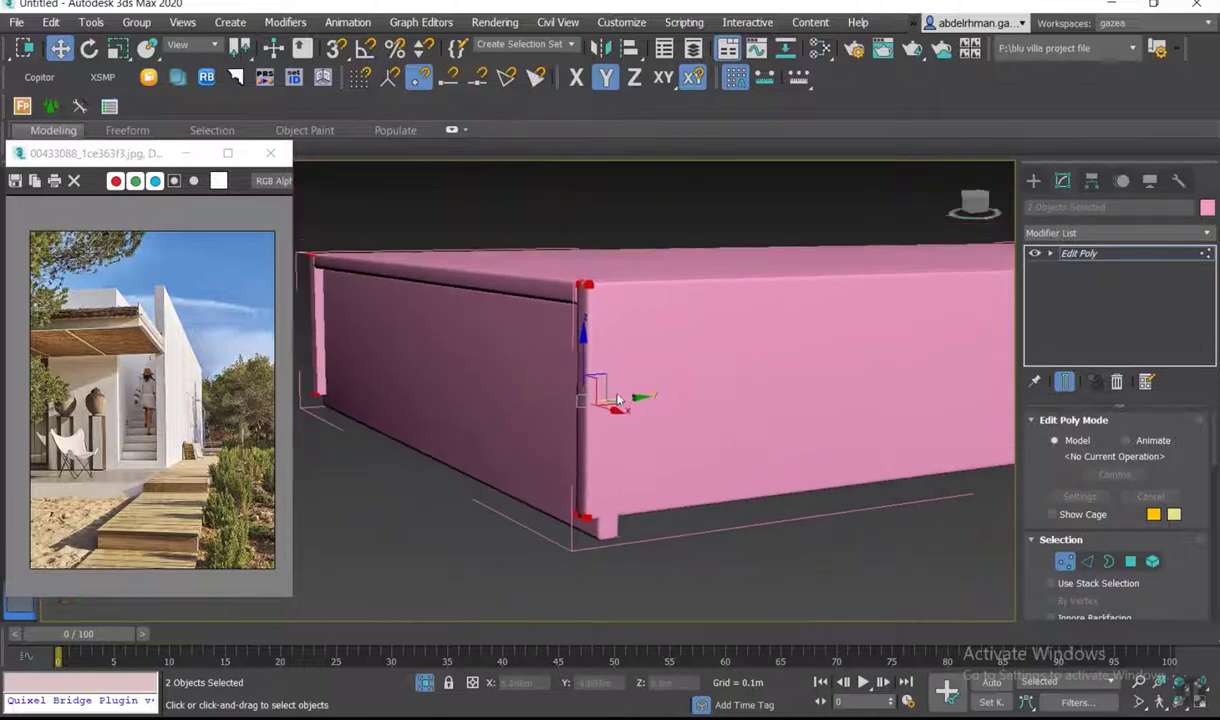
pyautogui.moveTo(620, 403); pyautogui.dragTo(637, 401)
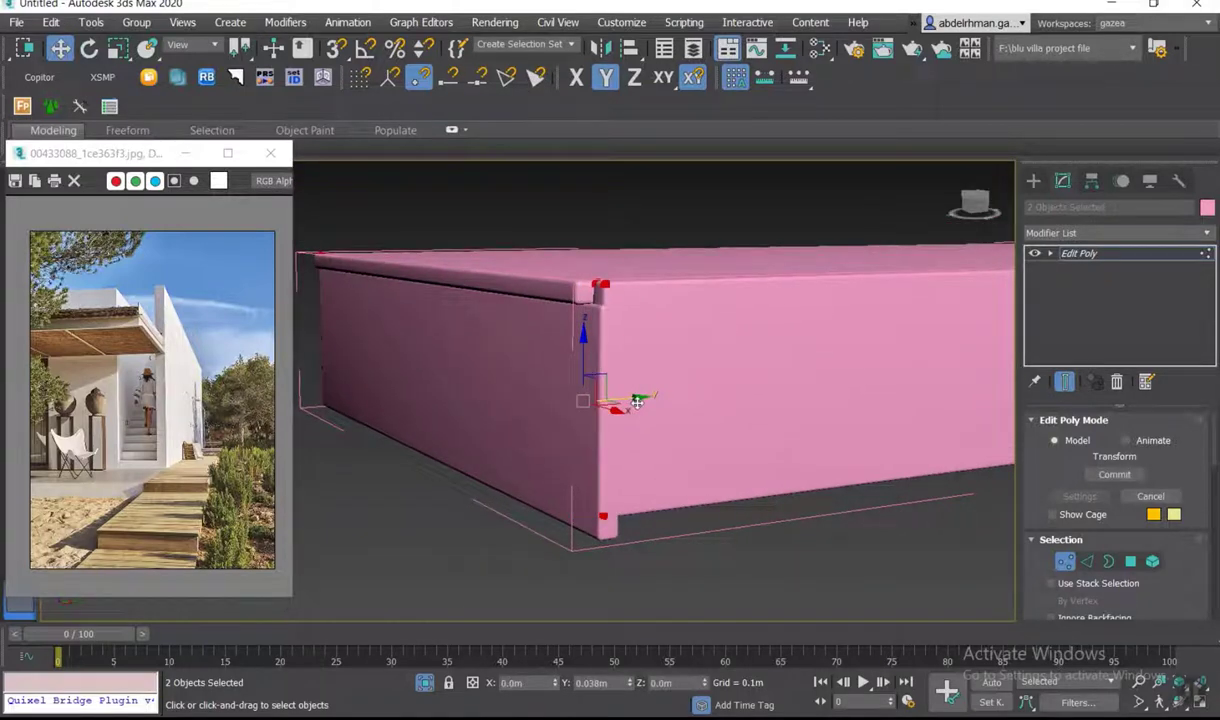
pyautogui.click(1030, 181)
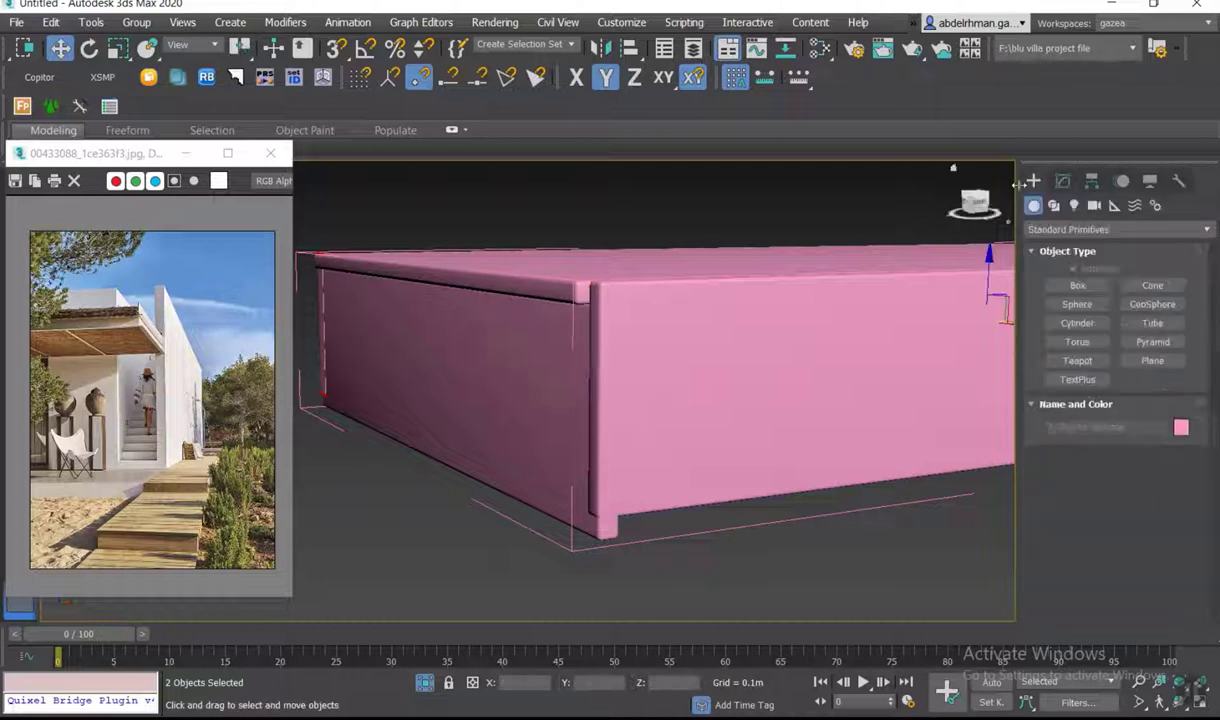
pyautogui.moveTo(705, 207)
pyautogui.keyDown('alt'); pyautogui.mouseDown(button='middle')
pyautogui.moveTo(716, 322)
pyautogui.moveTo(640, 366)
pyautogui.mouseUp(button='middle'); pyautogui.keyUp('alt')
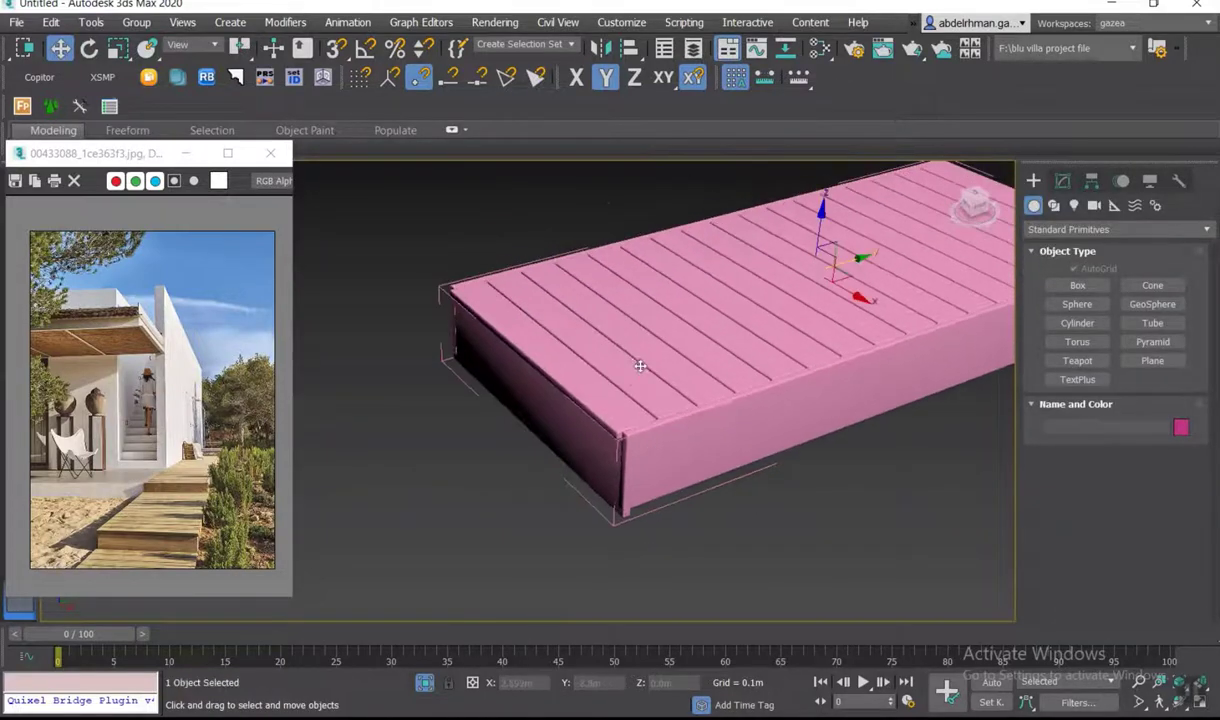
# - Close the deck group, exit isolation, and slide Group005 against the existing deck
pyautogui.click(136, 22)
pyautogui.click(150, 126)
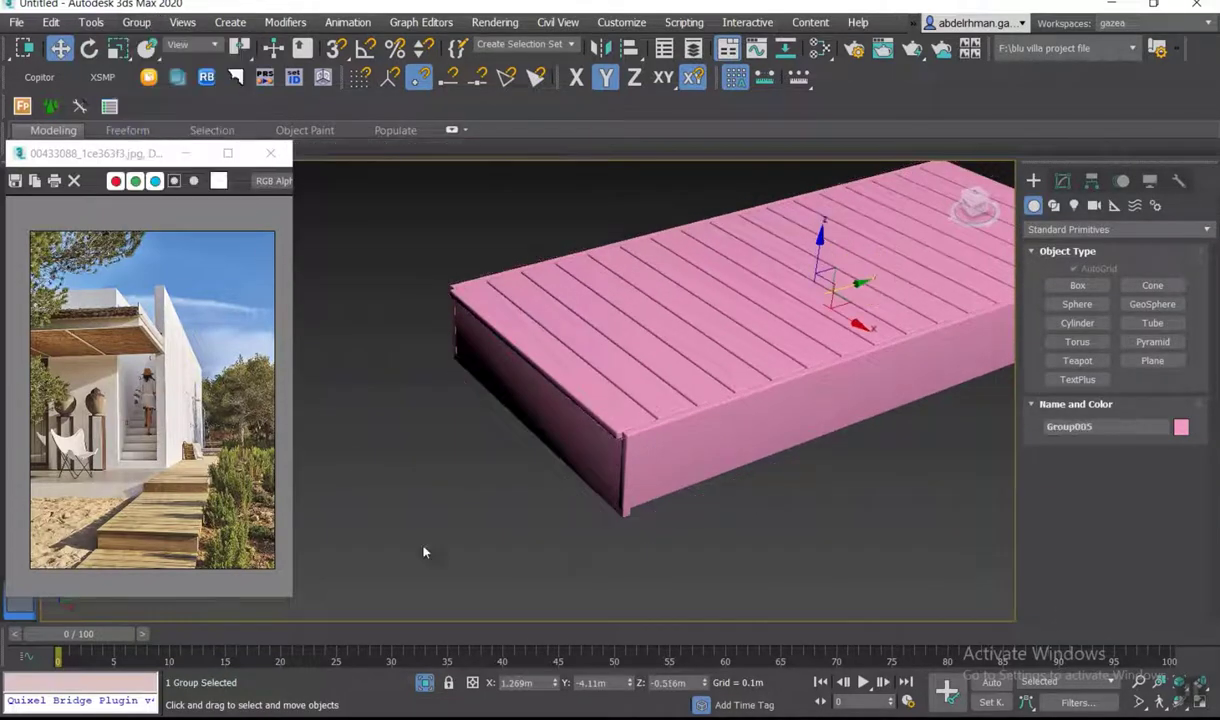
pyautogui.click(424, 682)
pyautogui.scroll(3, 509, 413)
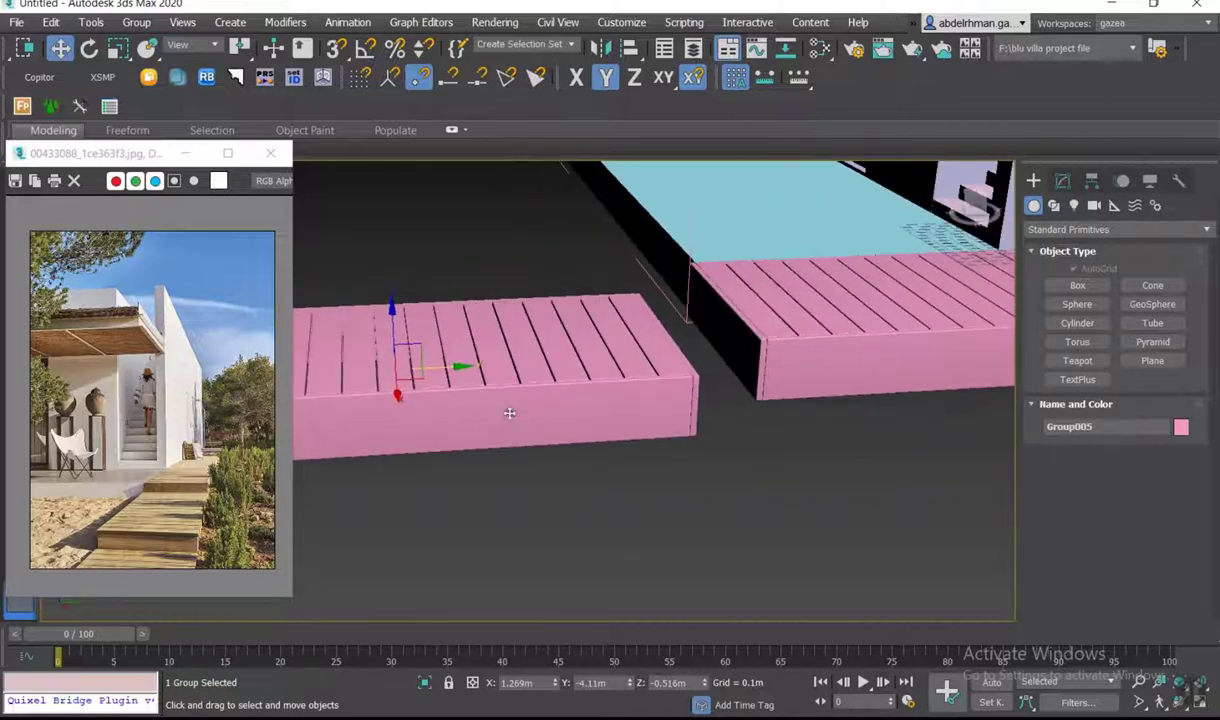
pyautogui.moveTo(433, 370); pyautogui.dragTo(502, 366)
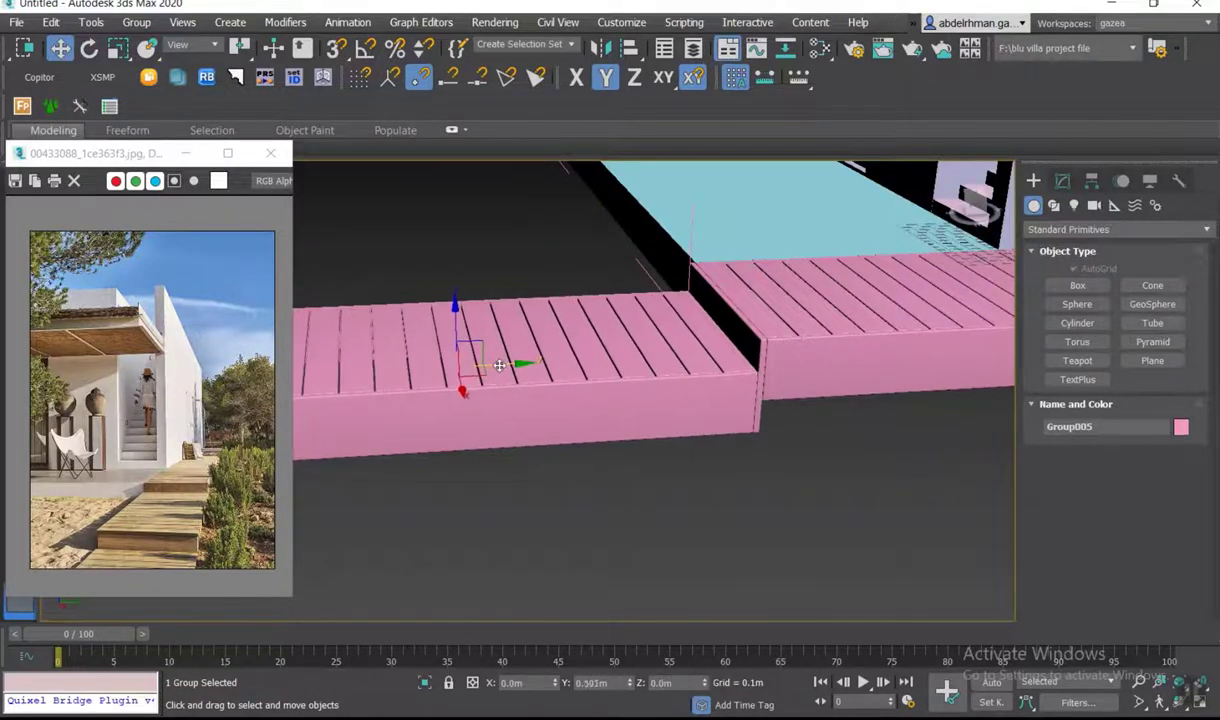
pyautogui.moveTo(502, 366); pyautogui.dragTo(499, 368)
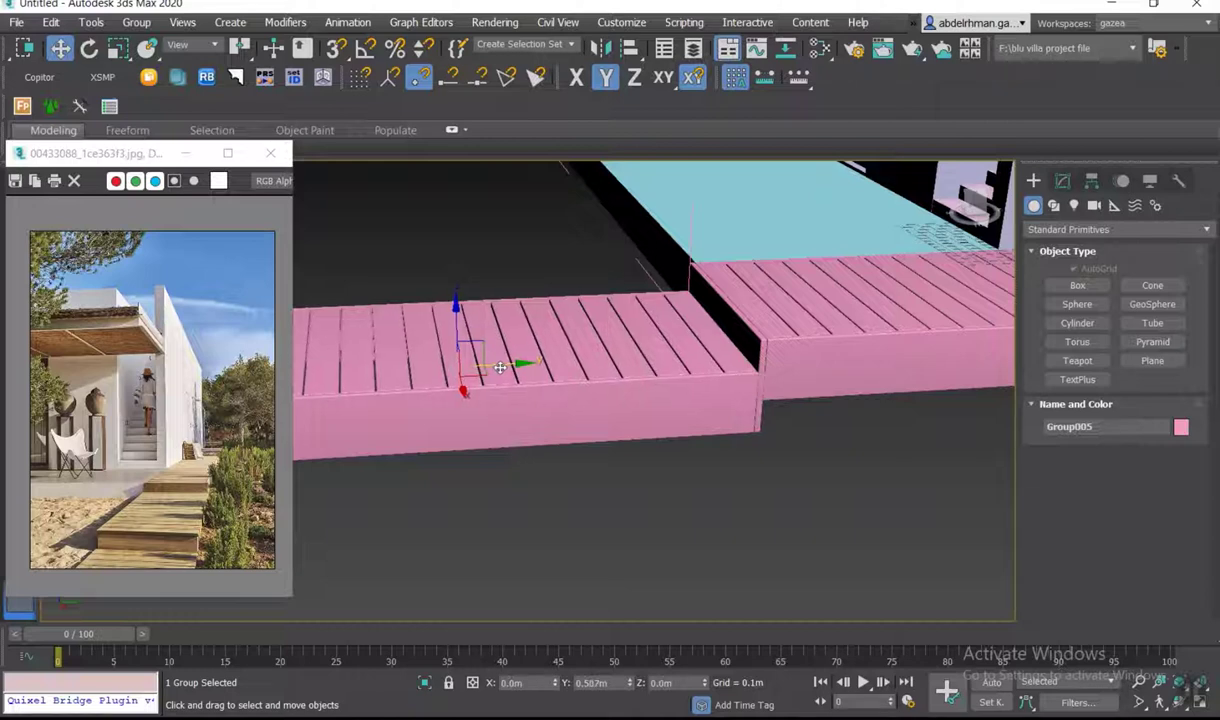
pyautogui.scroll(-3, 540, 375)
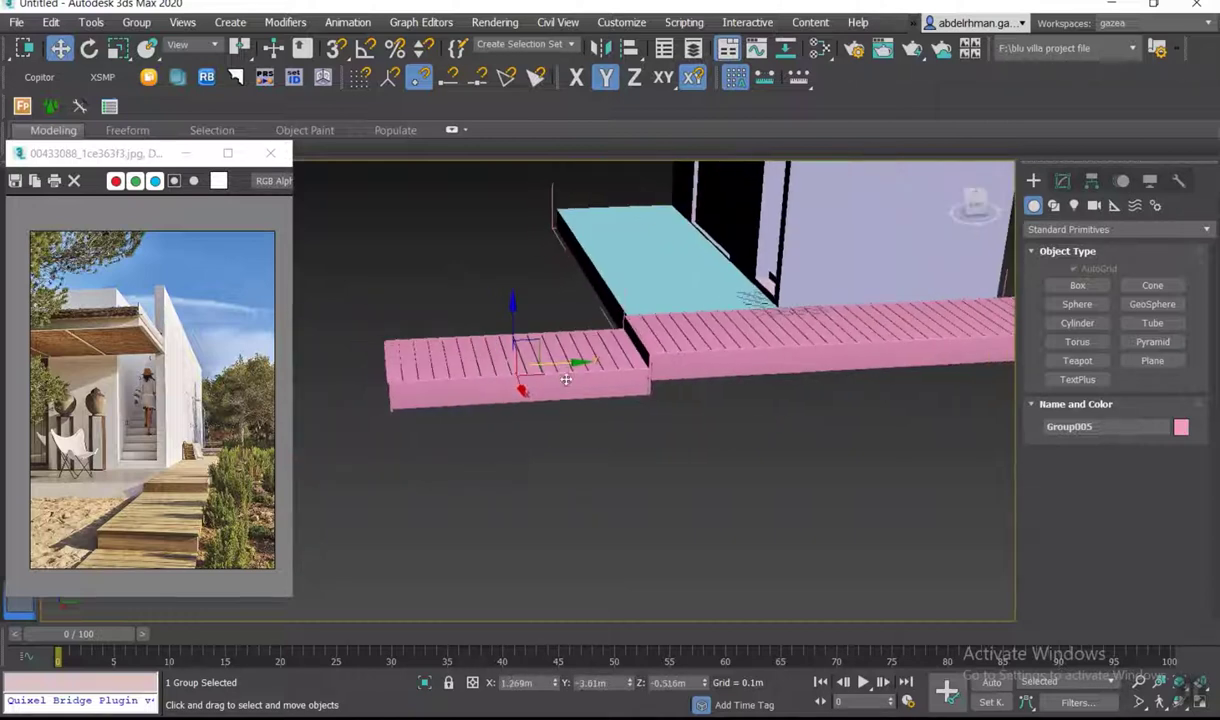
# - Clone the deck as Group006 beside it, lowering it slightly and adjusting along Y
pyautogui.keyDown('shift'); pyautogui.moveTo(563, 365); pyautogui.dragTo(302, 376); pyautogui.keyUp('shift')
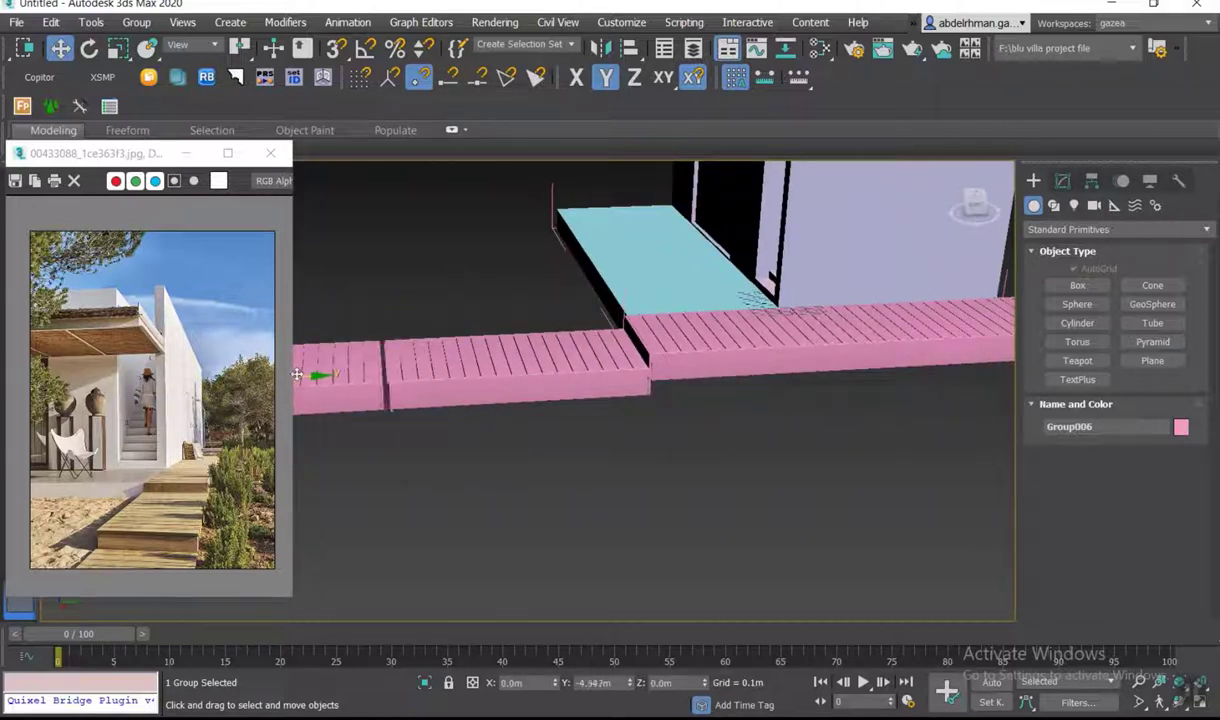
pyautogui.click(617, 438)
pyautogui.scroll(-2, 776, 458)
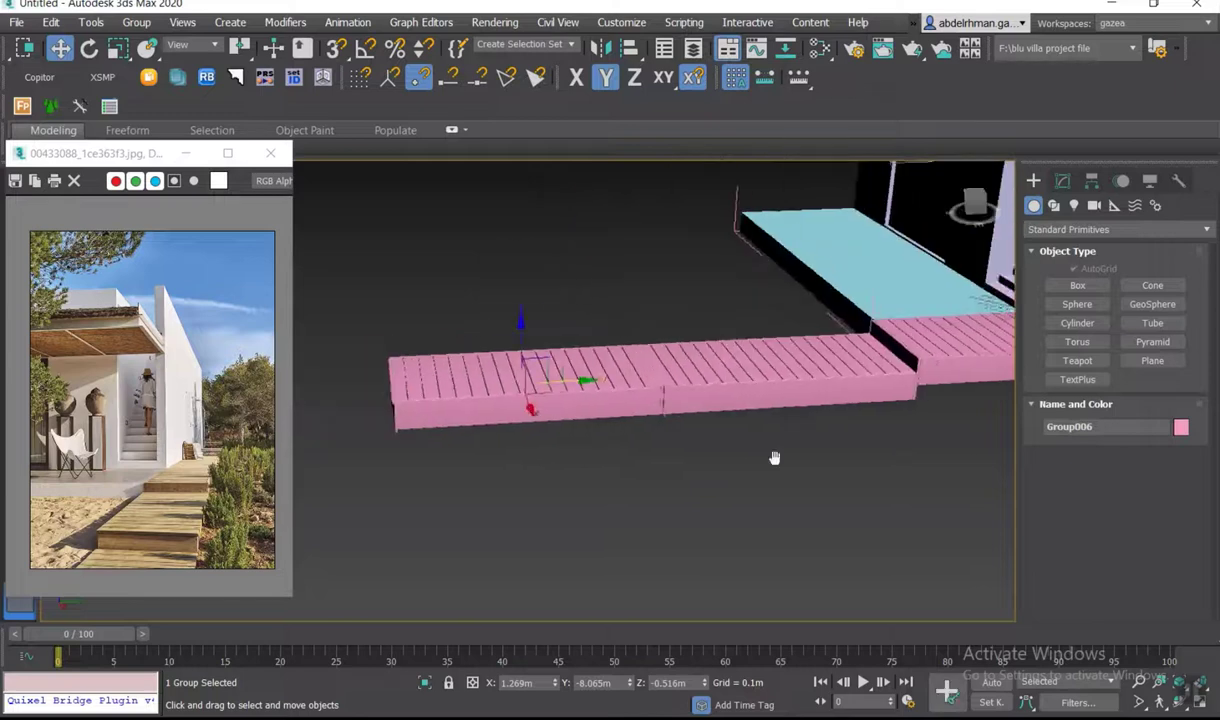
pyautogui.scroll(4, 528, 366)
pyautogui.moveTo(566, 348); pyautogui.dragTo(616, 411)
pyautogui.press('F6')
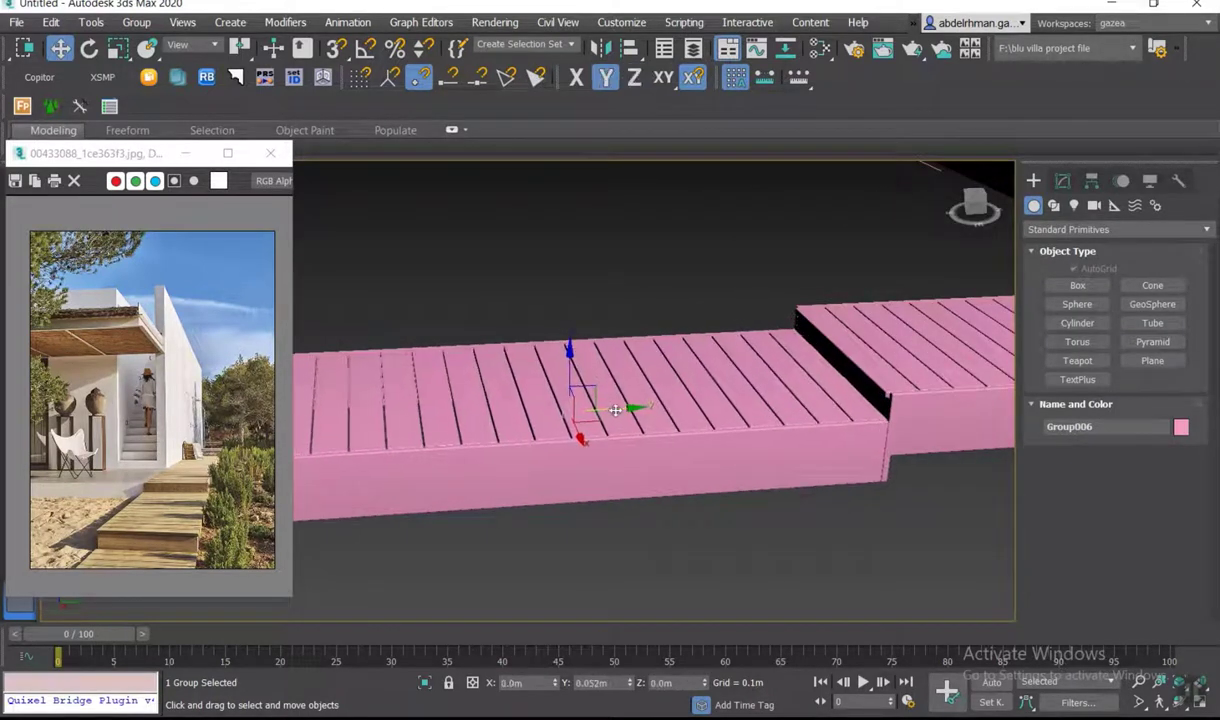
# - Deselect and orbit out toward a top-down view of the house and extended walkway
pyautogui.click(781, 539)
pyautogui.keyDown('alt'); pyautogui.moveTo(781, 539); pyautogui.dragTo(803, 525, button='middle'); pyautogui.keyUp('alt')
pyautogui.scroll(-5, 724, 533)
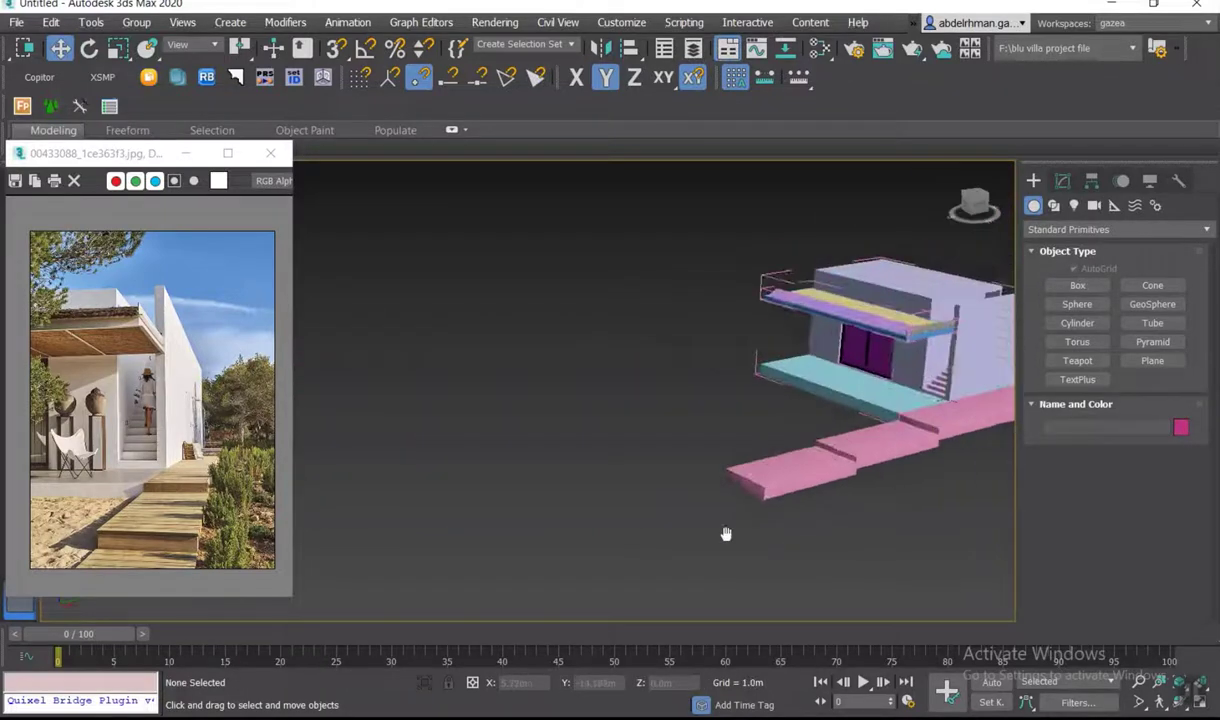
pyautogui.moveTo(724, 533); pyautogui.dragTo(650, 548, button='middle')
pyautogui.scroll(-2, 88, 446)
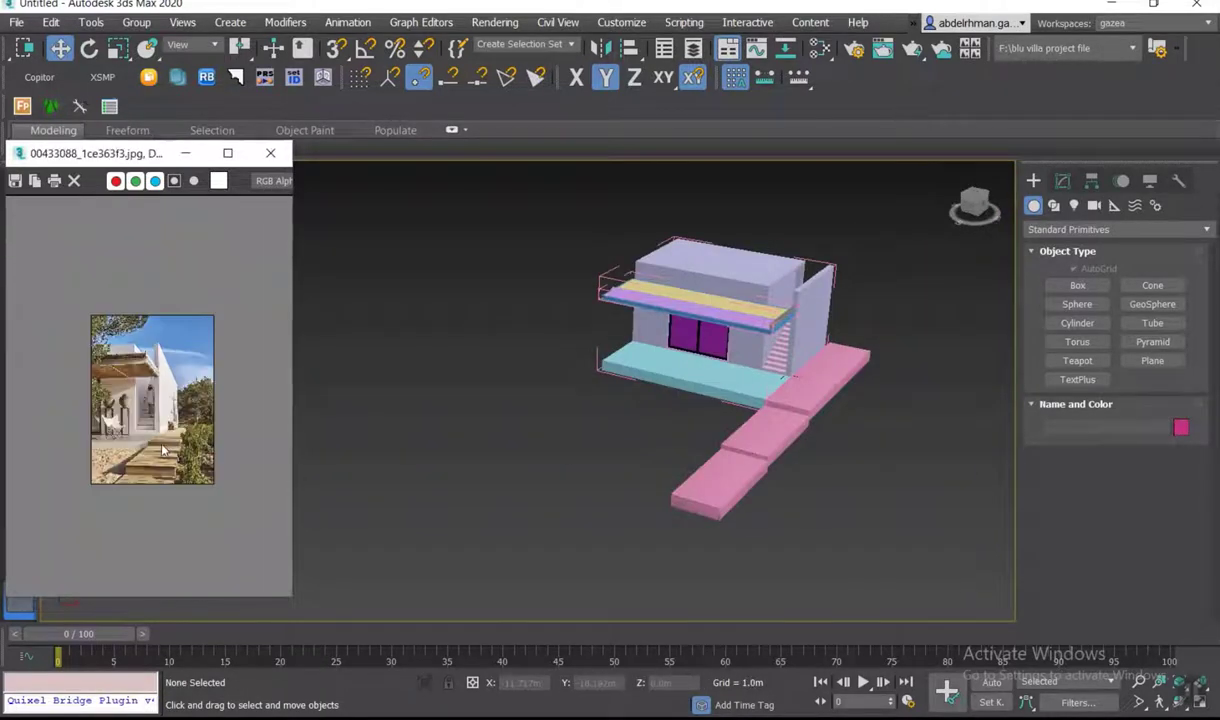
pyautogui.scroll(2, 88, 446)
pyautogui.moveTo(572, 490)
pyautogui.keyDown('alt'); pyautogui.mouseDown(button='middle')
pyautogui.moveTo(708, 496)
pyautogui.moveTo(593, 476)
pyautogui.mouseUp(button='middle'); pyautogui.keyUp('alt')
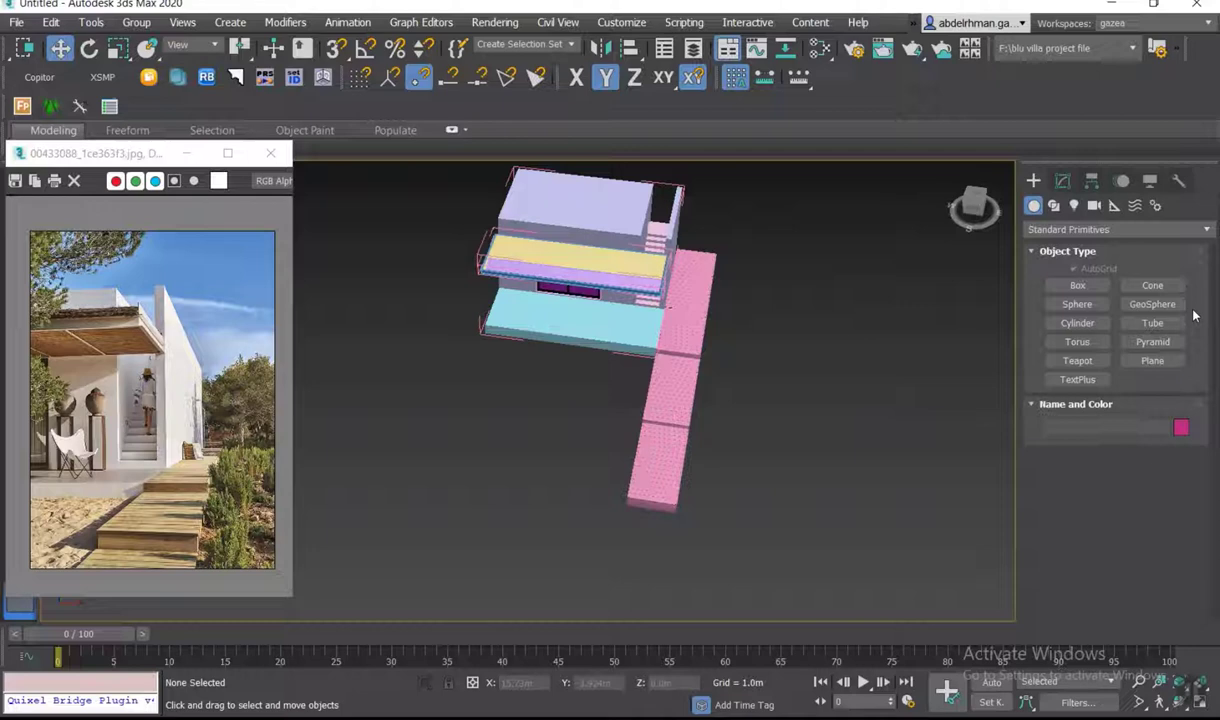
# - Draw the green ground plane in front of the house and nudge it into place along Y and Z
pyautogui.click(1152, 360)
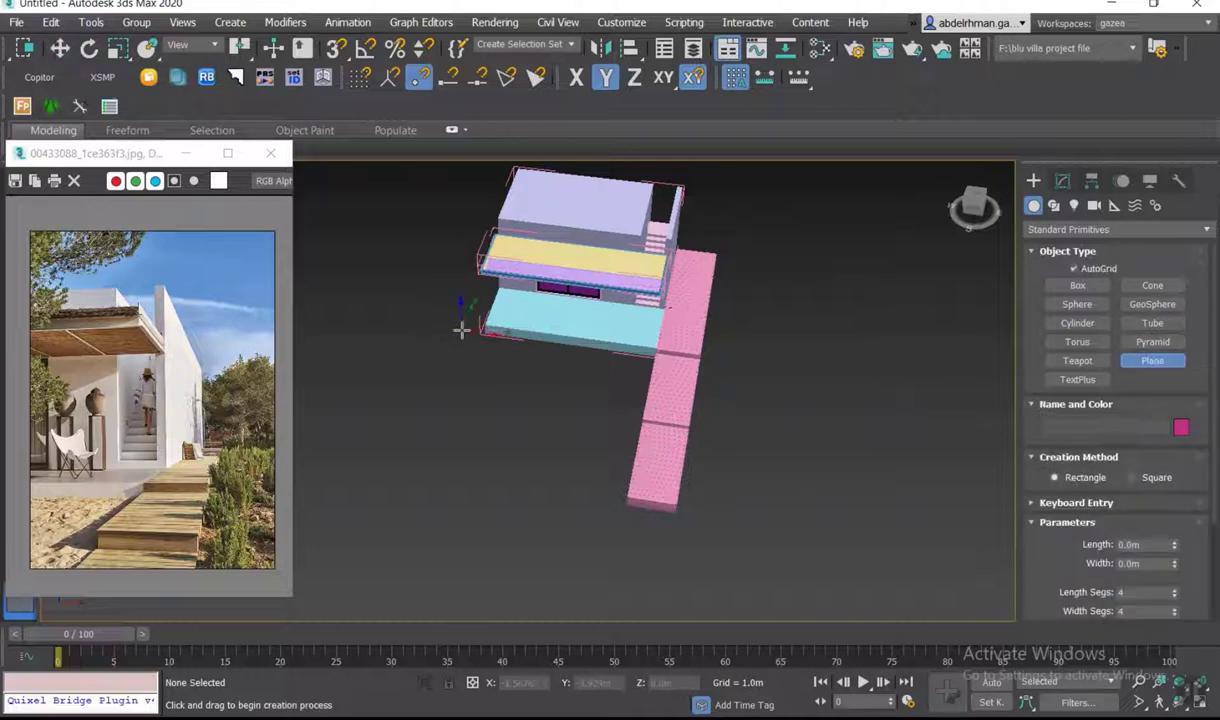
pyautogui.moveTo(465, 333); pyautogui.dragTo(634, 508)
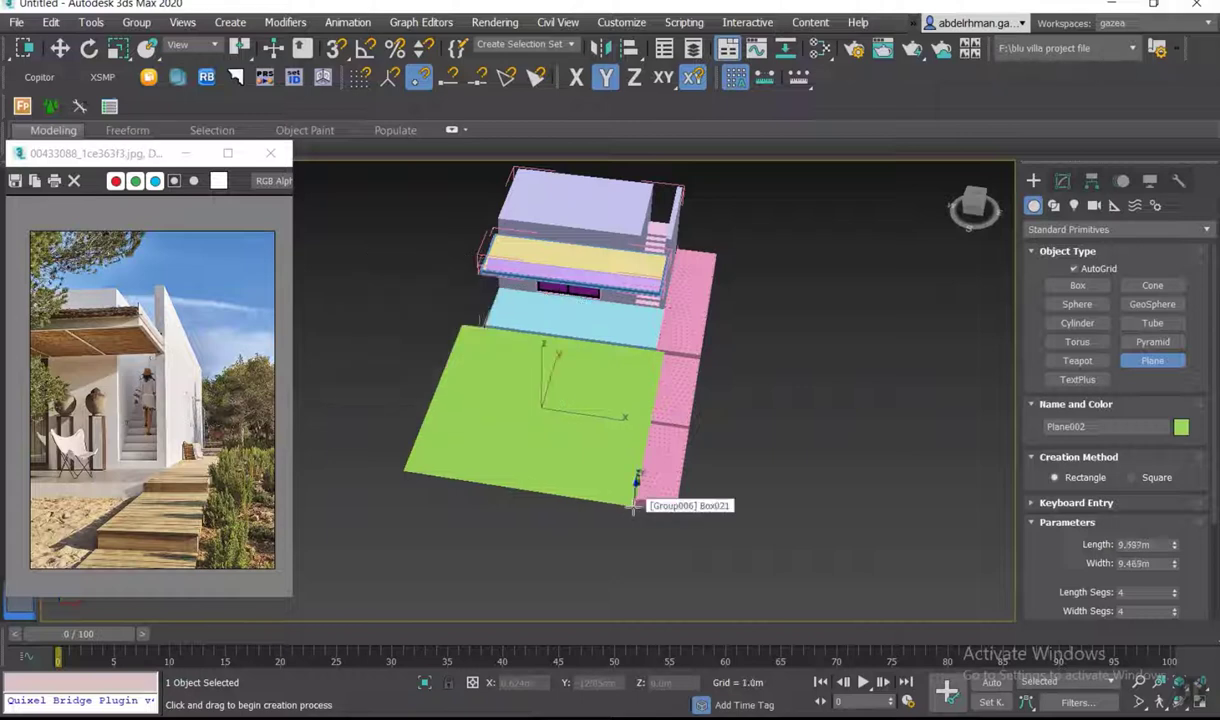
pyautogui.press('w')
pyautogui.keyDown('alt'); pyautogui.moveTo(600, 470); pyautogui.dragTo(601, 430, button='middle'); pyautogui.keyUp('alt')
pyautogui.moveTo(540, 368); pyautogui.dragTo(539, 382)
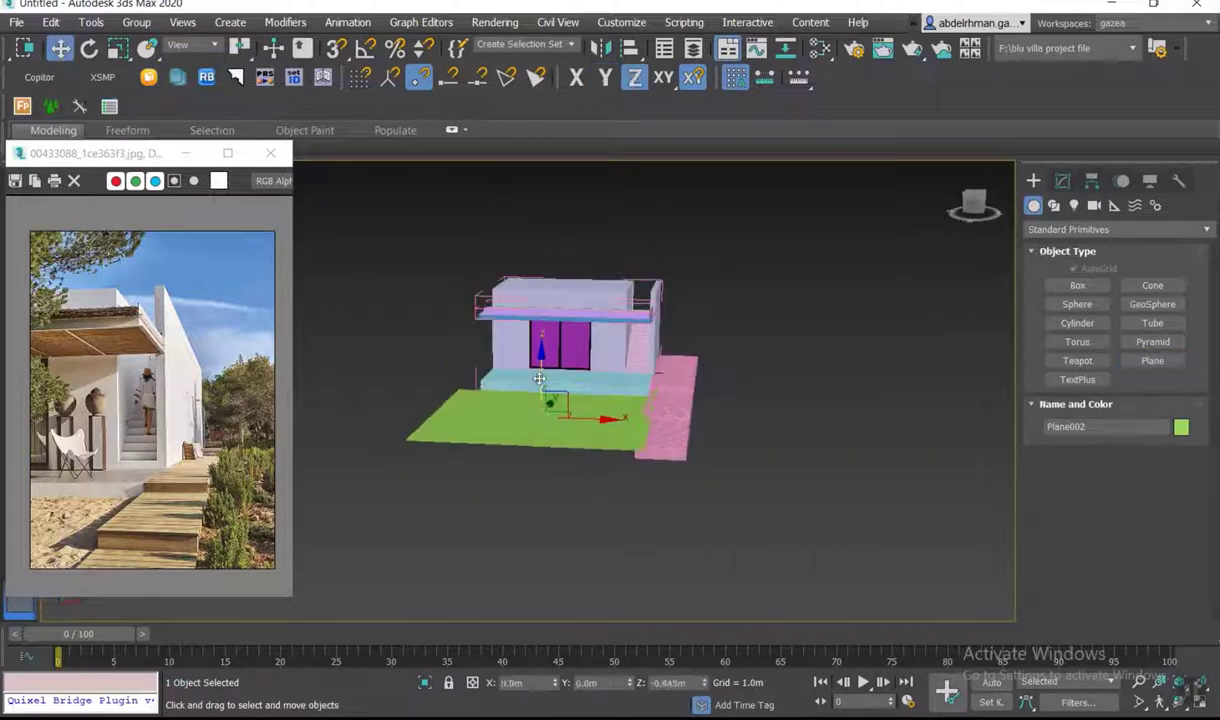
pyautogui.keyDown('alt'); pyautogui.moveTo(540, 382); pyautogui.dragTo(510, 385, button='middle'); pyautogui.keyUp('alt')
pyautogui.scroll(4, 545, 394)
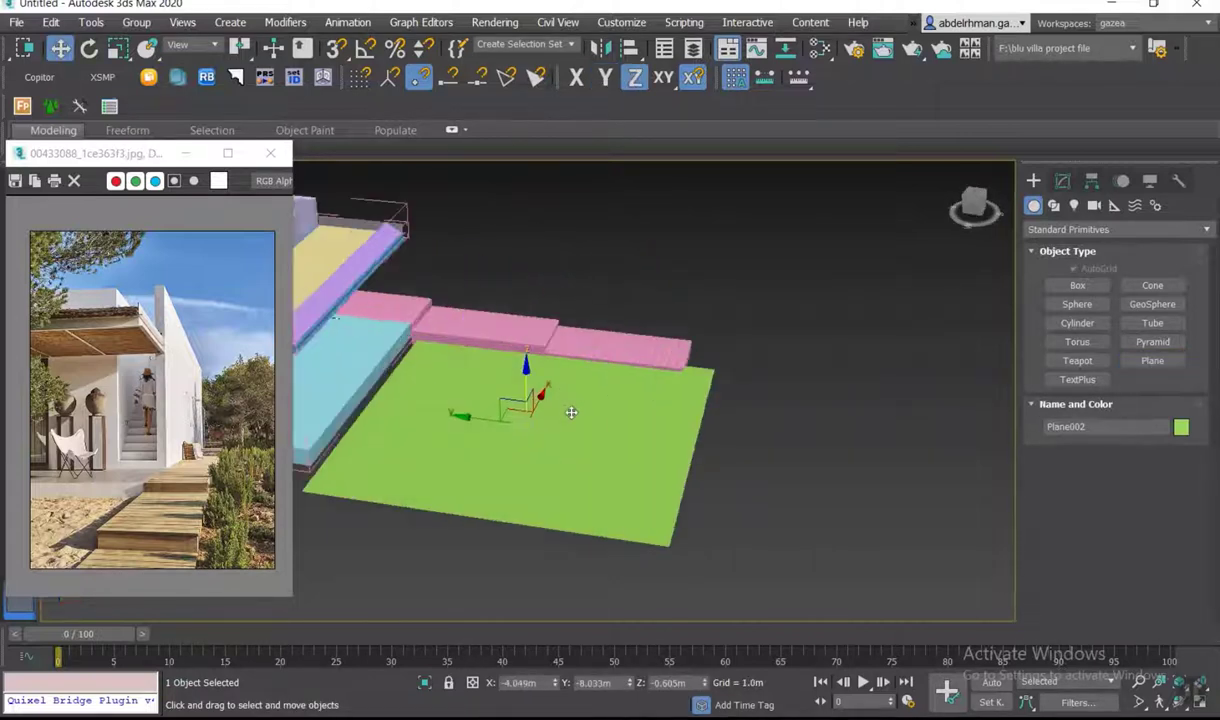
pyautogui.moveTo(463, 418); pyautogui.dragTo(441, 414)
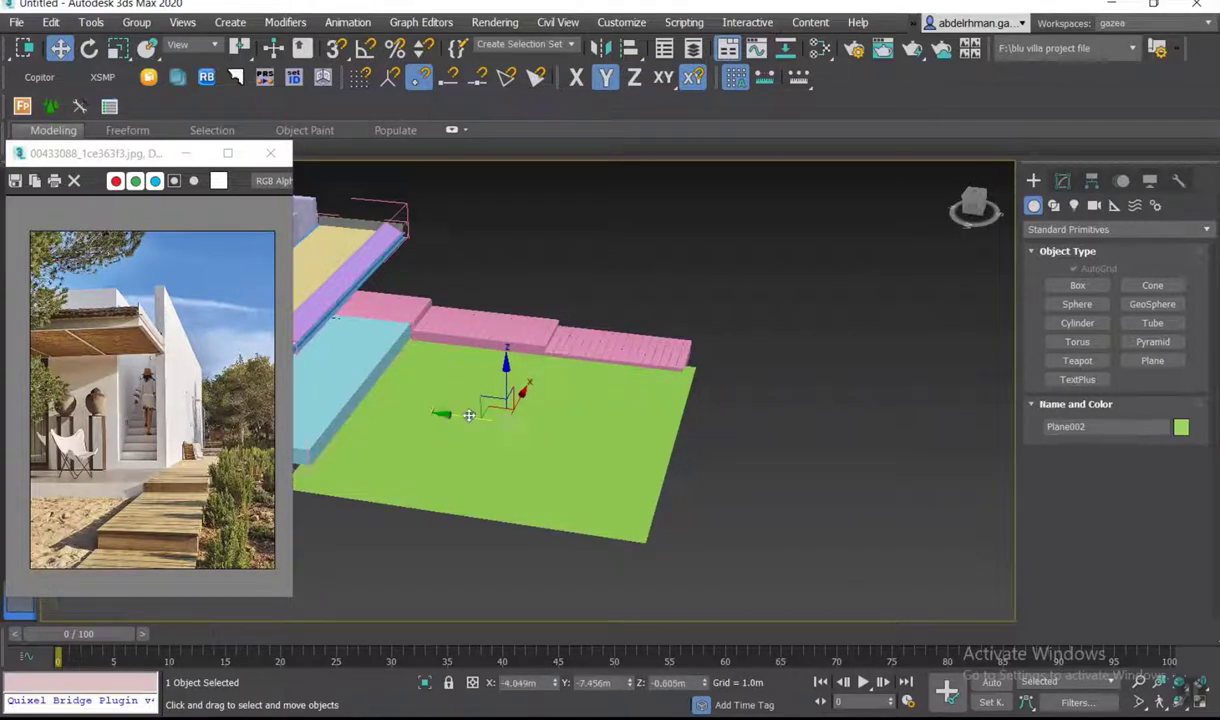
pyautogui.moveTo(441, 414)
pyautogui.keyDown('alt'); pyautogui.mouseDown(button='middle')
pyautogui.moveTo(477, 387)
pyautogui.moveTo(594, 420)
pyautogui.mouseUp(button='middle'); pyautogui.keyUp('alt')
pyautogui.scroll(3, 594, 420)
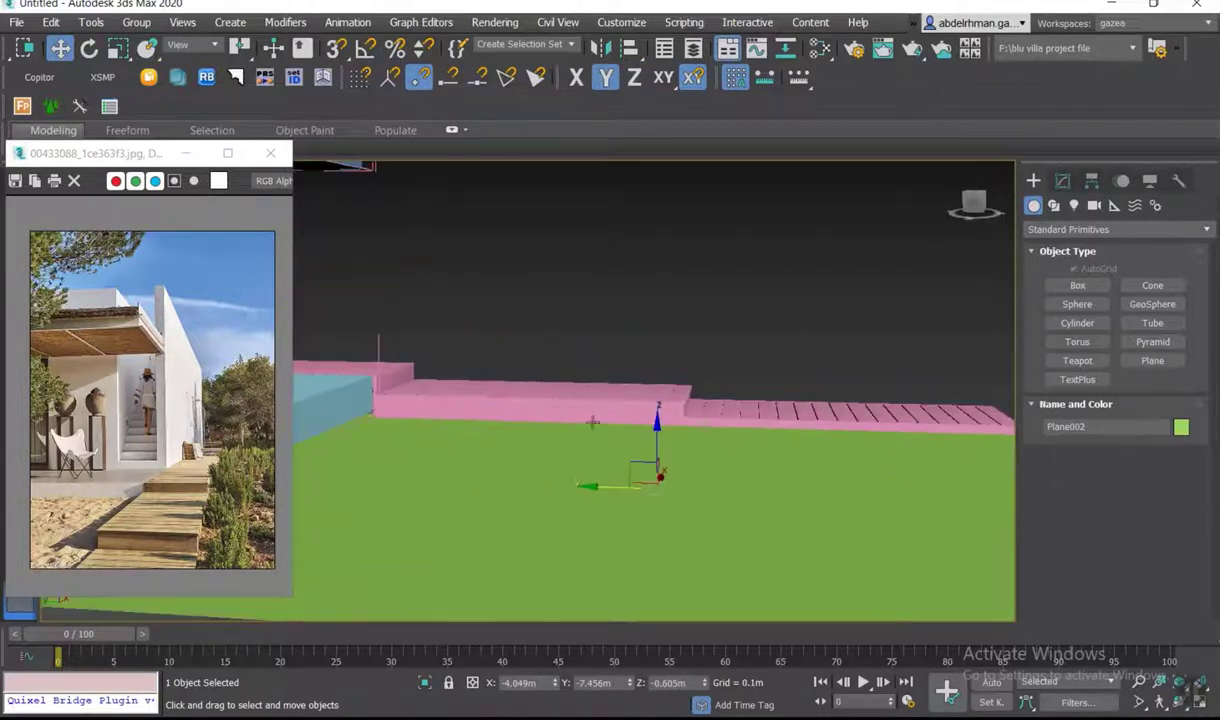
pyautogui.moveTo(652, 465); pyautogui.dragTo(652, 459)
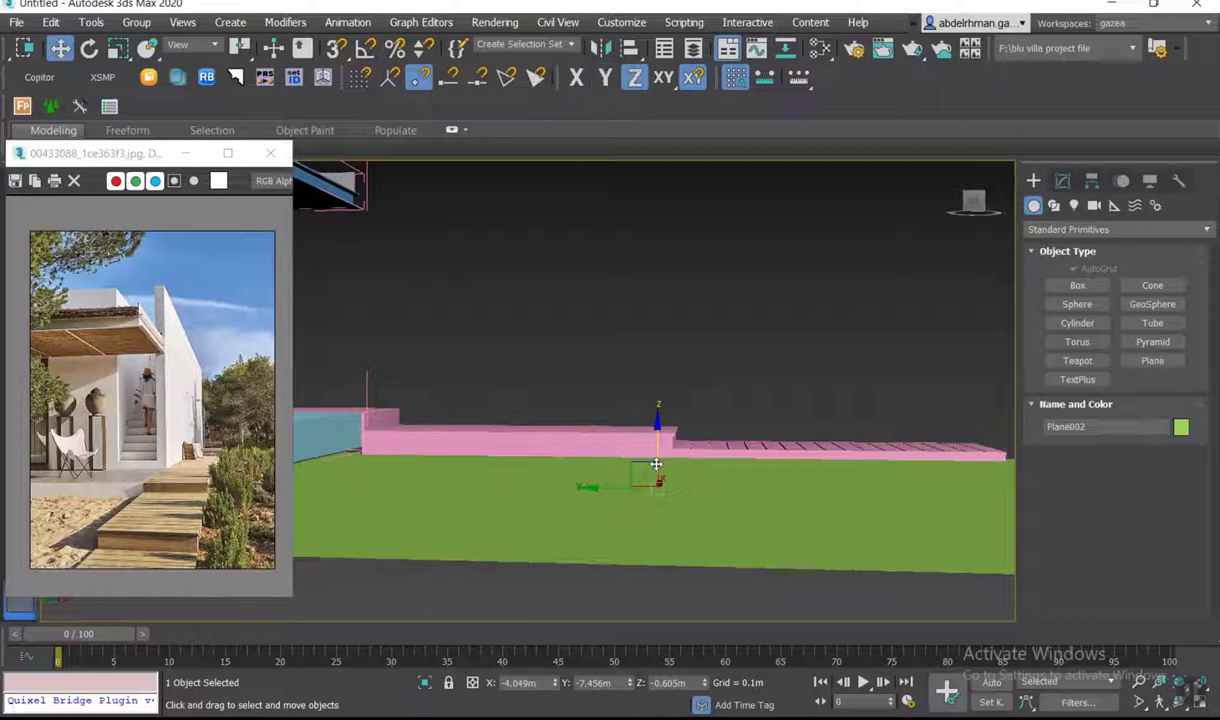
# - Shift-drag a copy of the ground plane to the right side of the walkway
pyautogui.moveTo(652, 459)
pyautogui.keyDown('alt'); pyautogui.mouseDown(button='middle')
pyautogui.moveTo(626, 499)
pyautogui.moveTo(641, 428)
pyautogui.moveTo(727, 444)
pyautogui.moveTo(762, 430)
pyautogui.moveTo(785, 463)
pyautogui.moveTo(588, 464)
pyautogui.mouseUp(button='middle'); pyautogui.keyUp('alt')
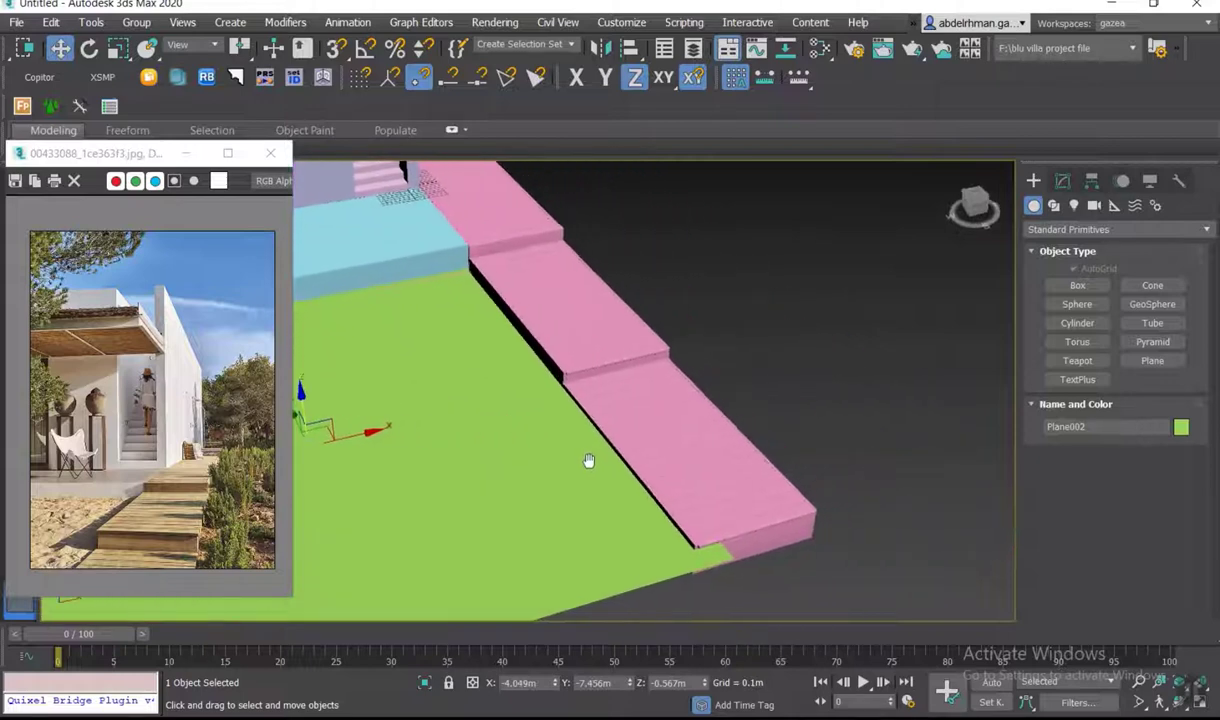
pyautogui.scroll(3, 741, 513)
pyautogui.moveTo(741, 513); pyautogui.dragTo(734, 518, button='middle')
pyautogui.scroll(-2, 732, 514)
pyautogui.scroll(-2, 700, 485)
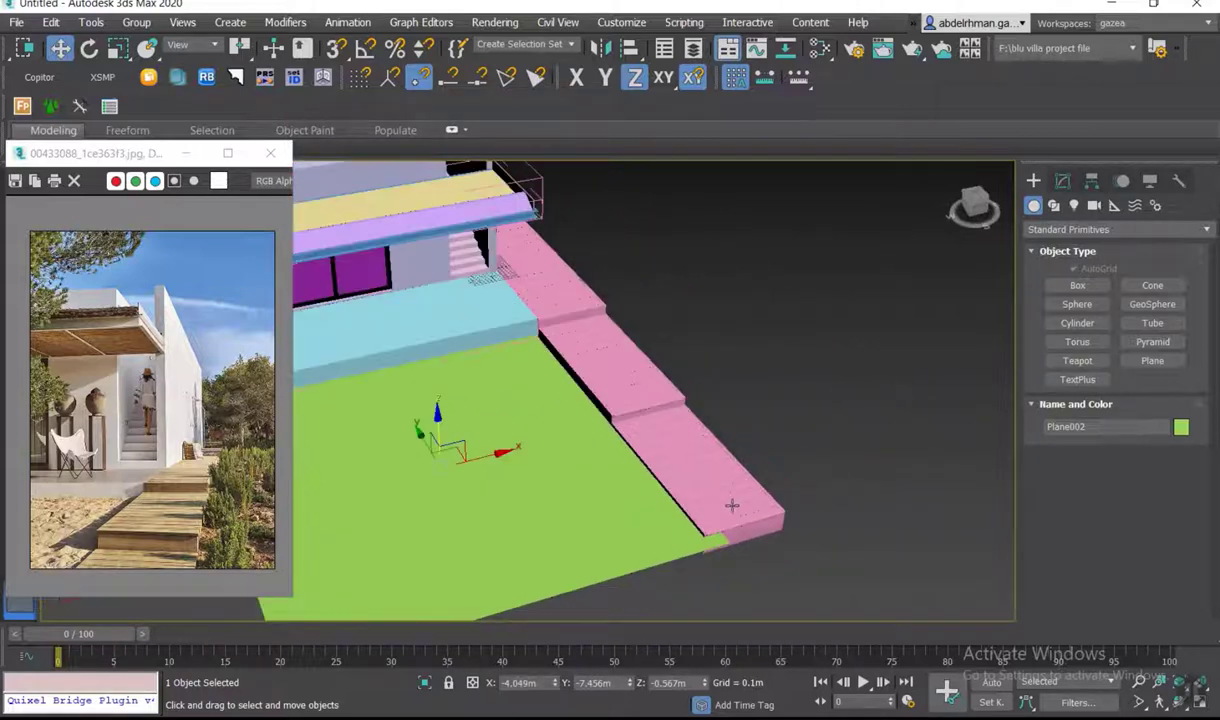
pyautogui.scroll(1, 700, 480)
pyautogui.scroll(-1, 690, 453)
pyautogui.scroll(-2, 690, 453)
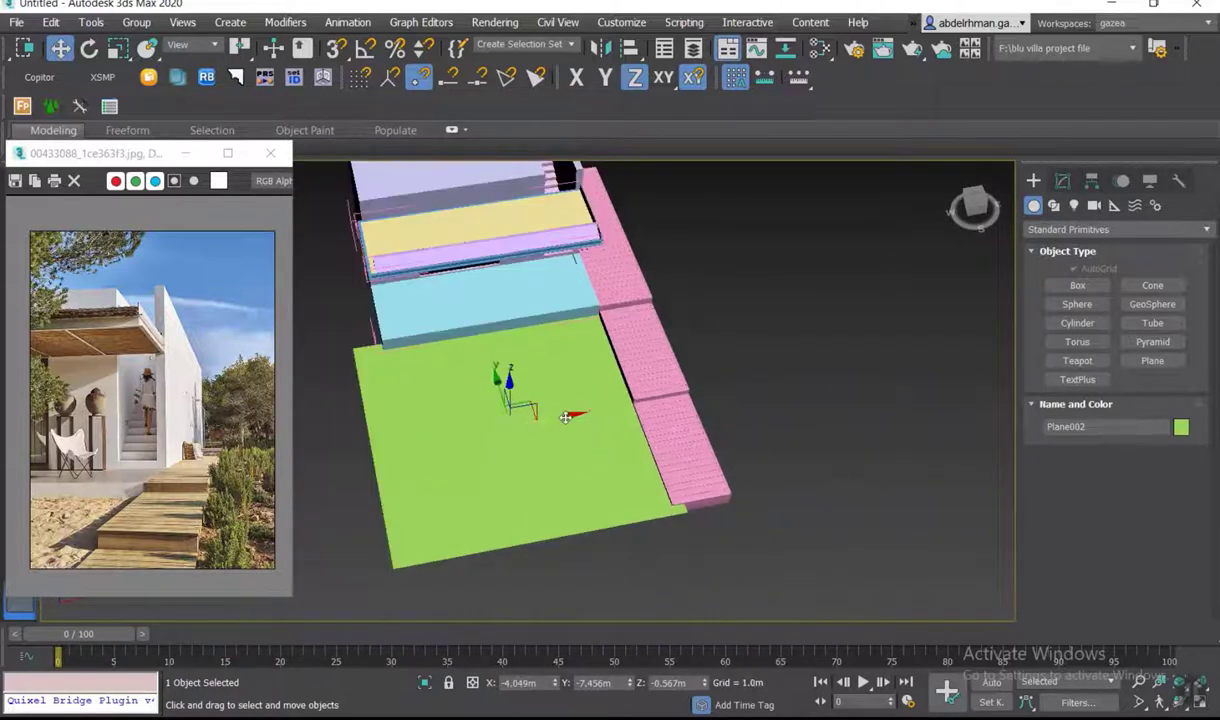
pyautogui.keyDown('shift'); pyautogui.moveTo(573, 415); pyautogui.dragTo(866, 364); pyautogui.keyUp('shift')
# - Confirm the copy as Plane003, narrow it to 3.788m wide, and slide it against the walkway
pyautogui.click(612, 434)
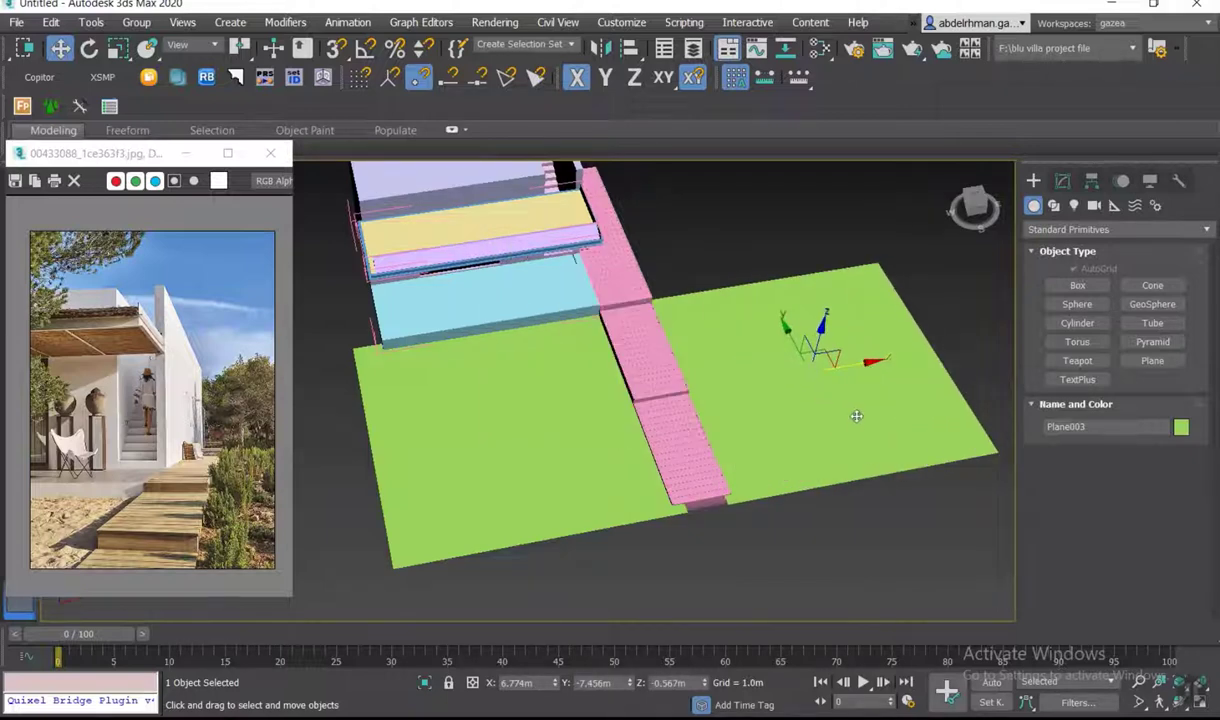
pyautogui.click(1062, 180)
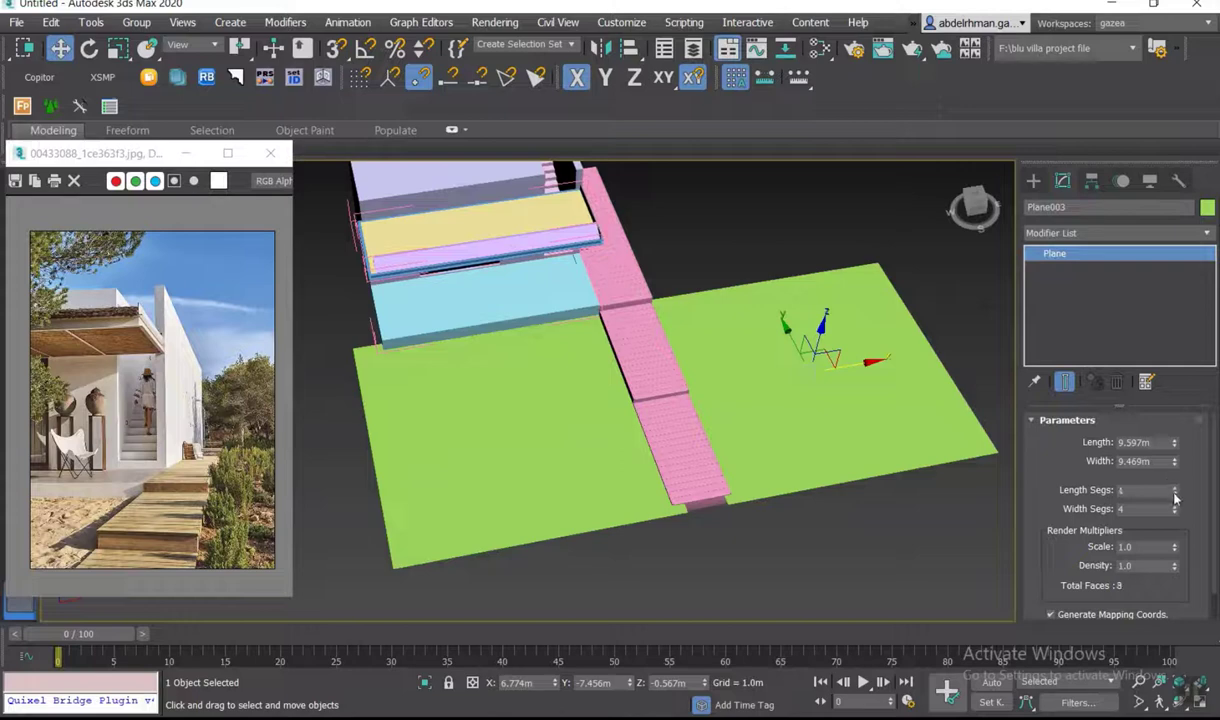
pyautogui.moveTo(1175, 461); pyautogui.dragTo(937, 381)
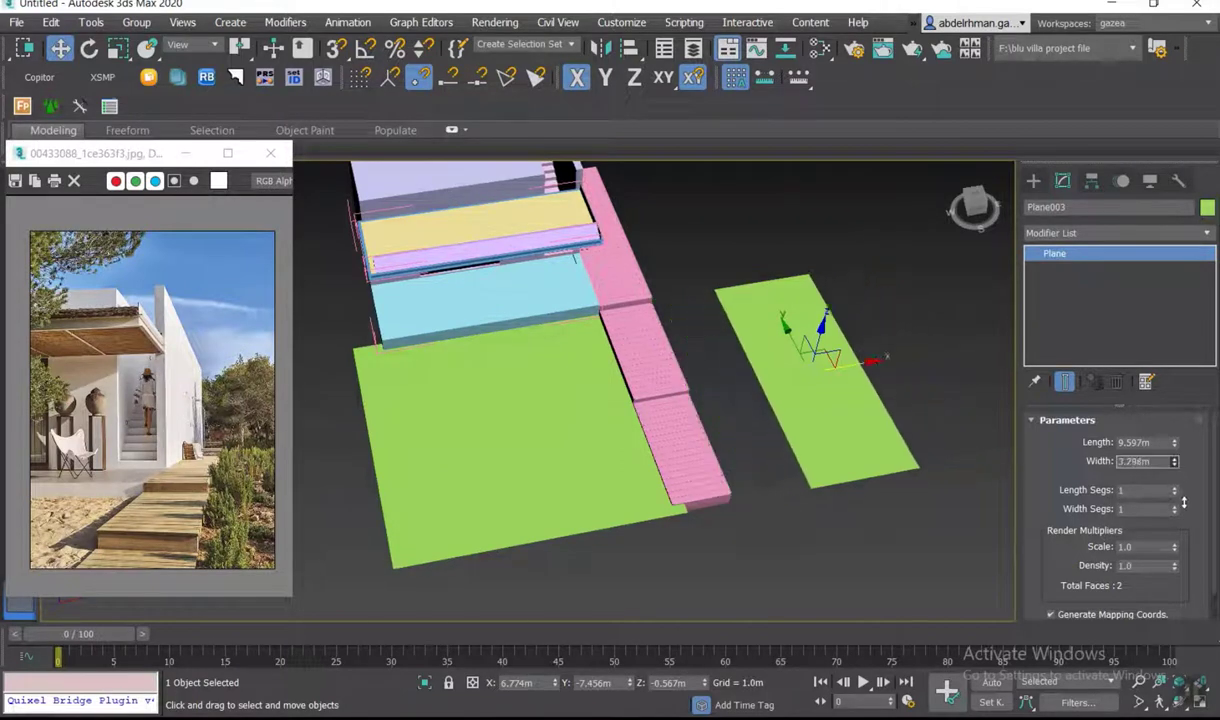
pyautogui.moveTo(858, 366); pyautogui.dragTo(768, 362)
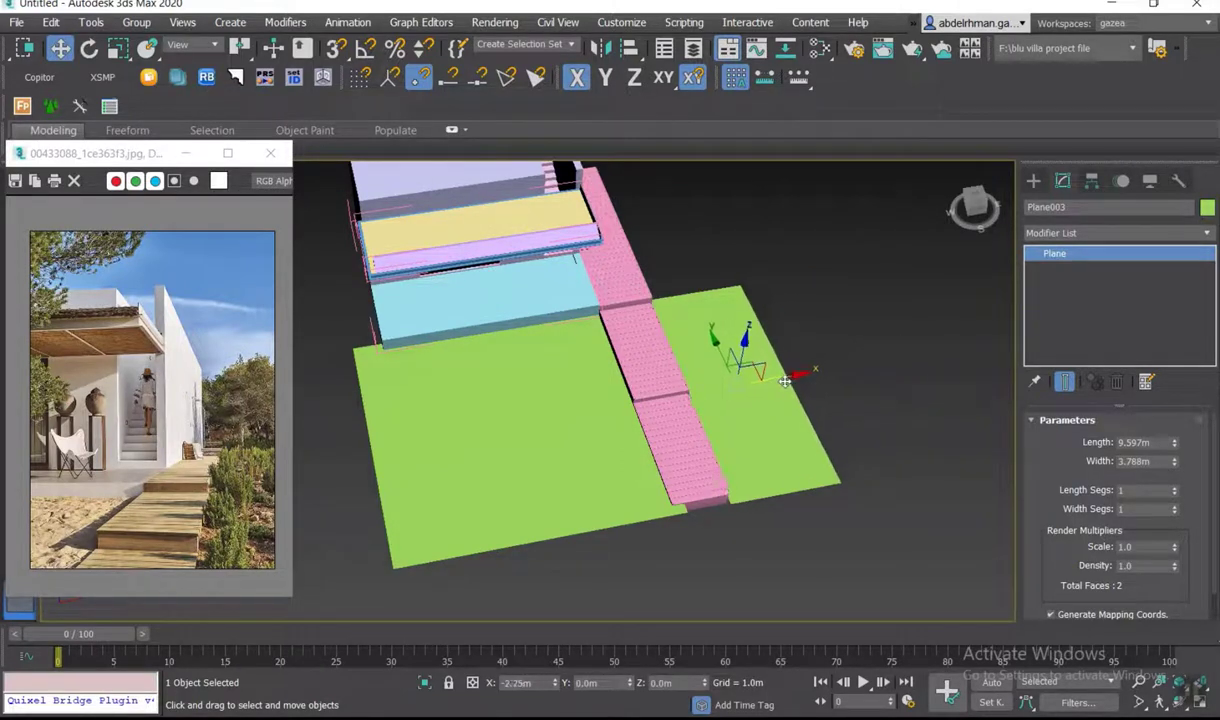
pyautogui.moveTo(768, 362)
pyautogui.keyDown('alt'); pyautogui.mouseDown(button='middle')
pyautogui.moveTo(776, 396)
pyautogui.moveTo(733, 432)
pyautogui.mouseUp(button='middle'); pyautogui.keyUp('alt')
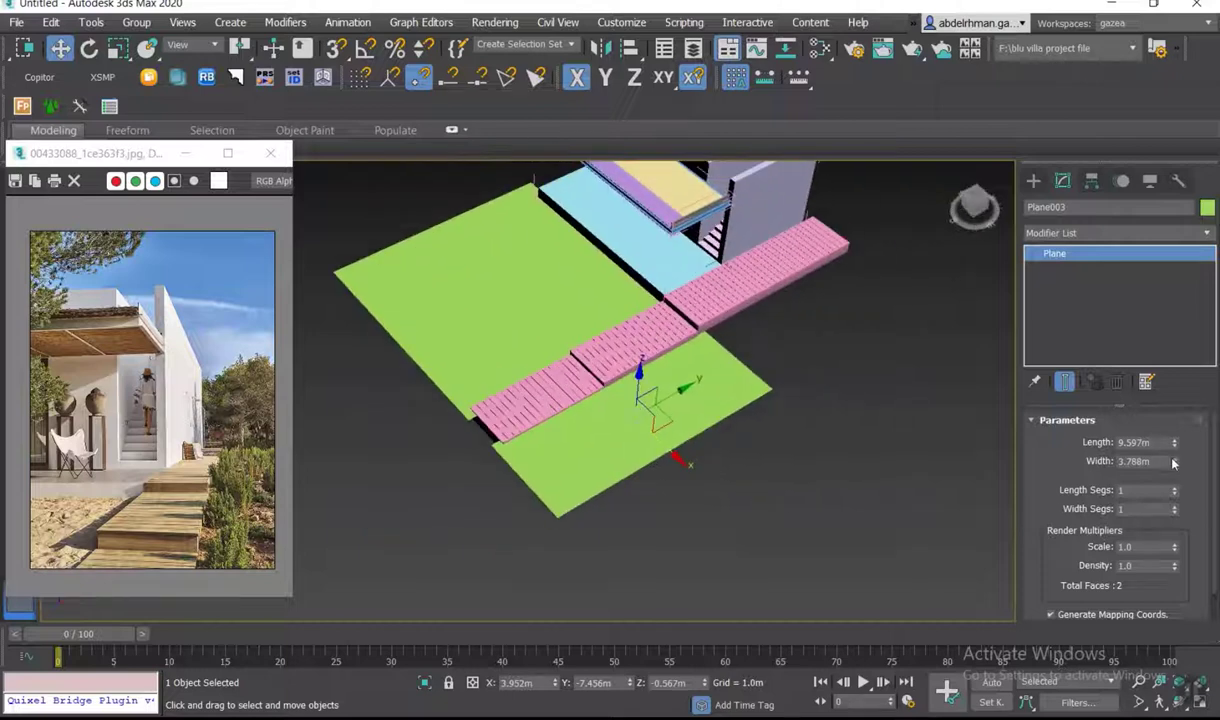
# - Lengthen Plane003 to 14.779m and shift it along the walkway's far side
pyautogui.moveTo(1174, 442); pyautogui.dragTo(1174, 424)
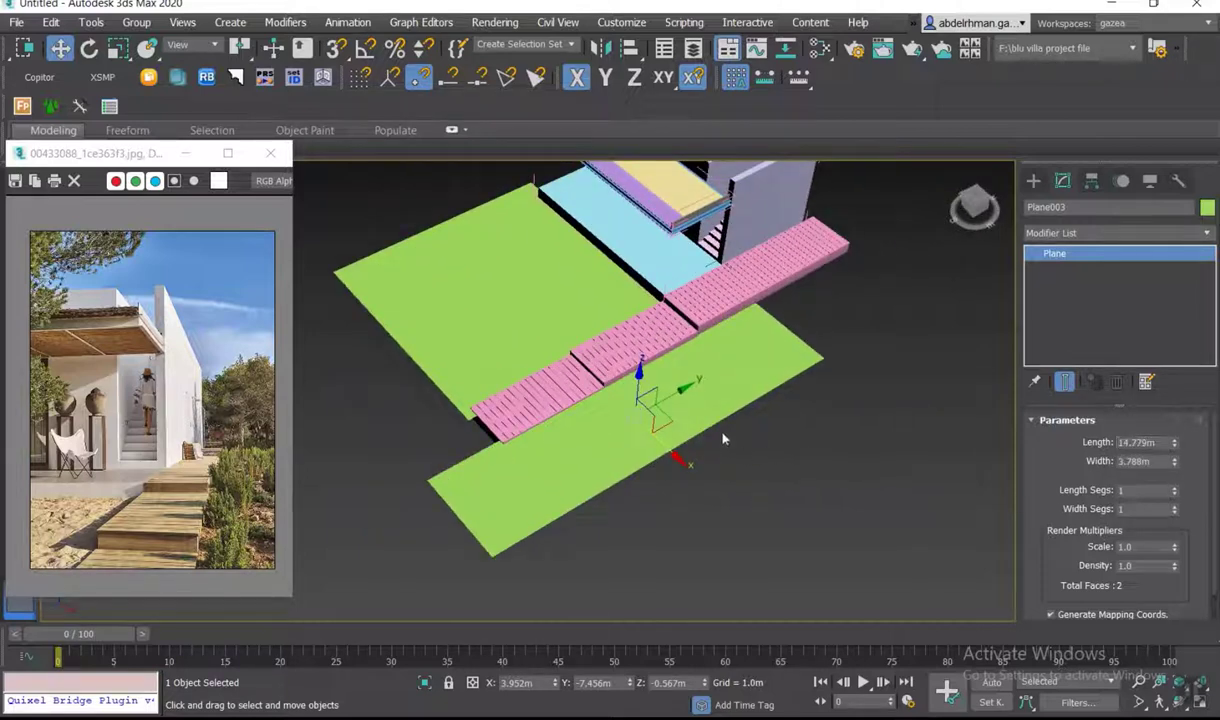
pyautogui.moveTo(675, 393); pyautogui.dragTo(775, 327)
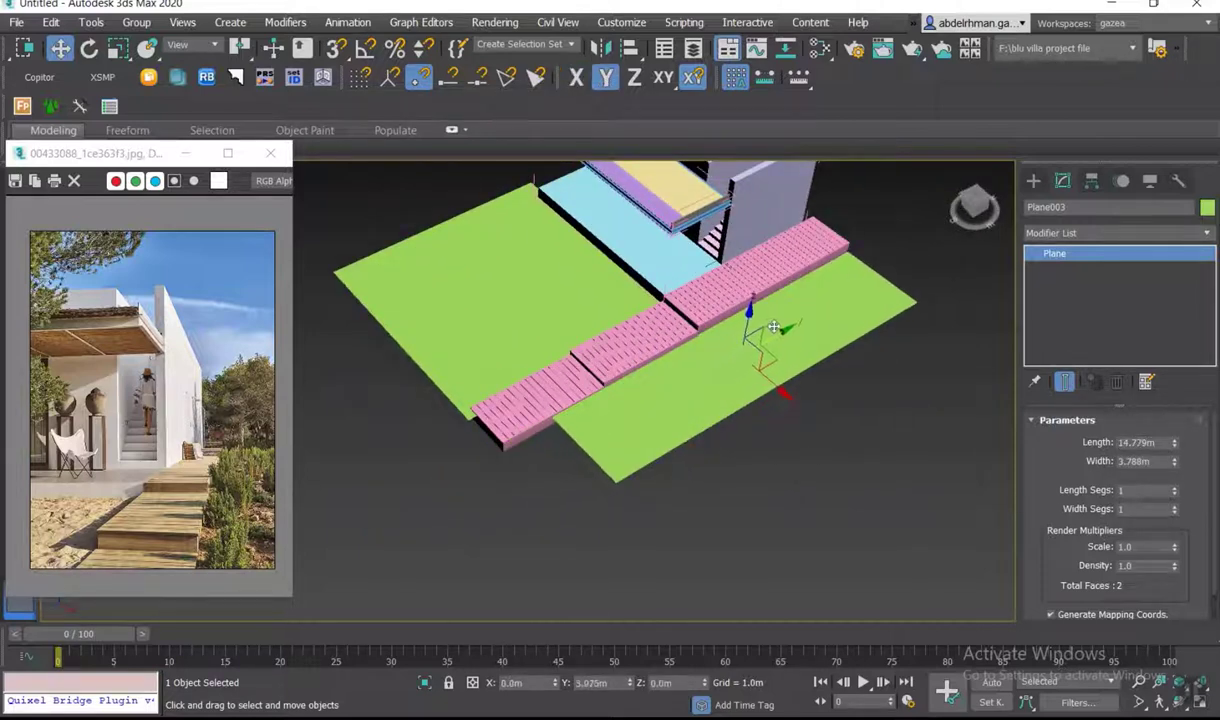
pyautogui.moveTo(752, 354)
pyautogui.keyDown('alt'); pyautogui.mouseDown(button='middle')
pyautogui.moveTo(633, 385)
pyautogui.moveTo(618, 403)
pyautogui.mouseUp(button='middle'); pyautogui.keyUp('alt')
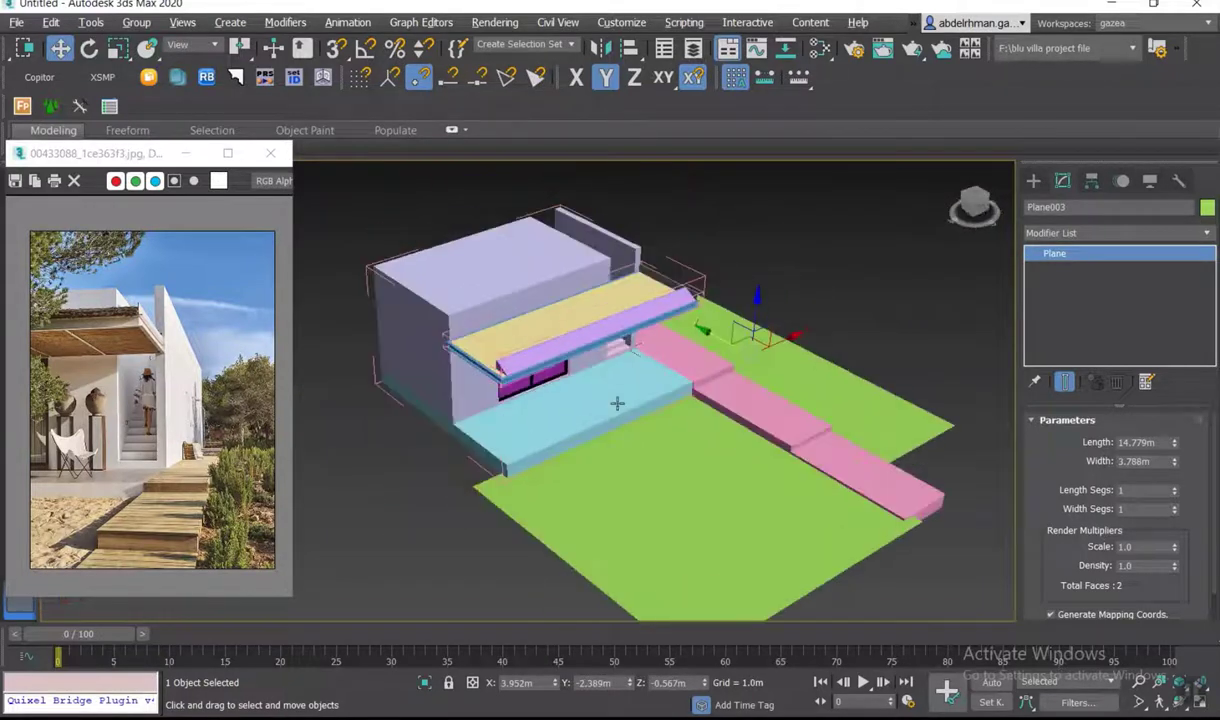
pyautogui.click(738, 511)
# - Show edged faces, give Plane002 65 length and 82 width segments, and convert it to Editable Poly
pyautogui.press('F4')
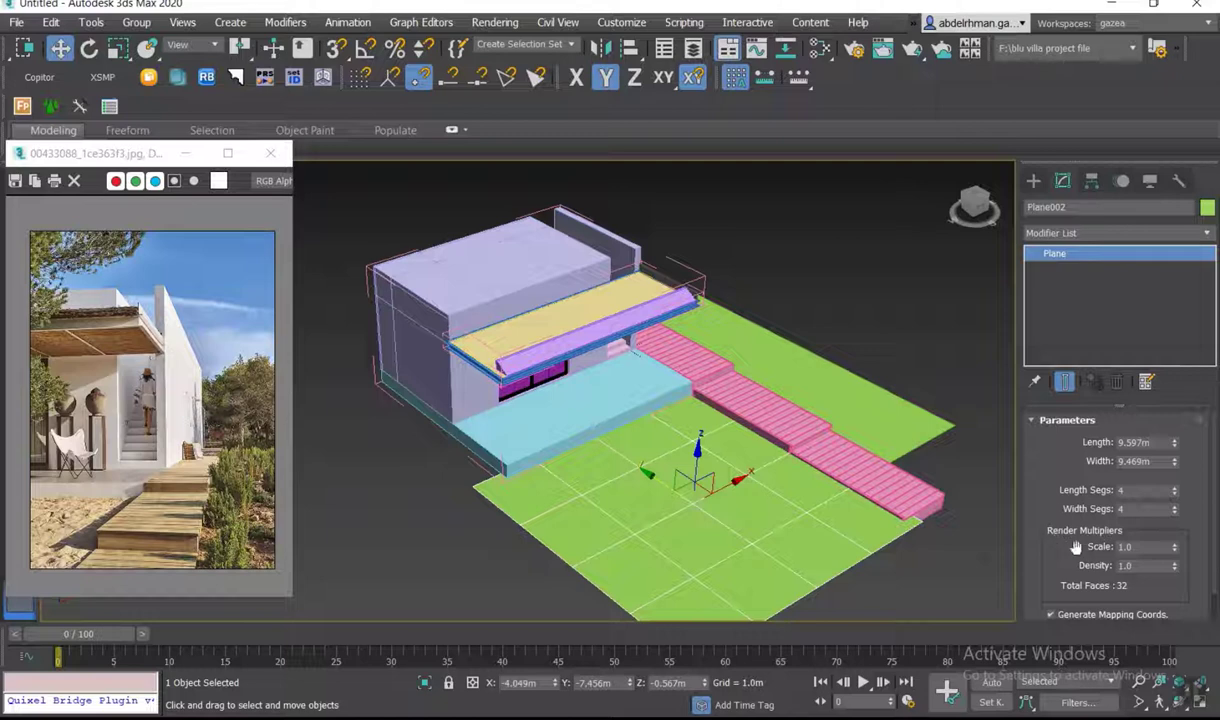
pyautogui.moveTo(1176, 490); pyautogui.dragTo(1173, 450)
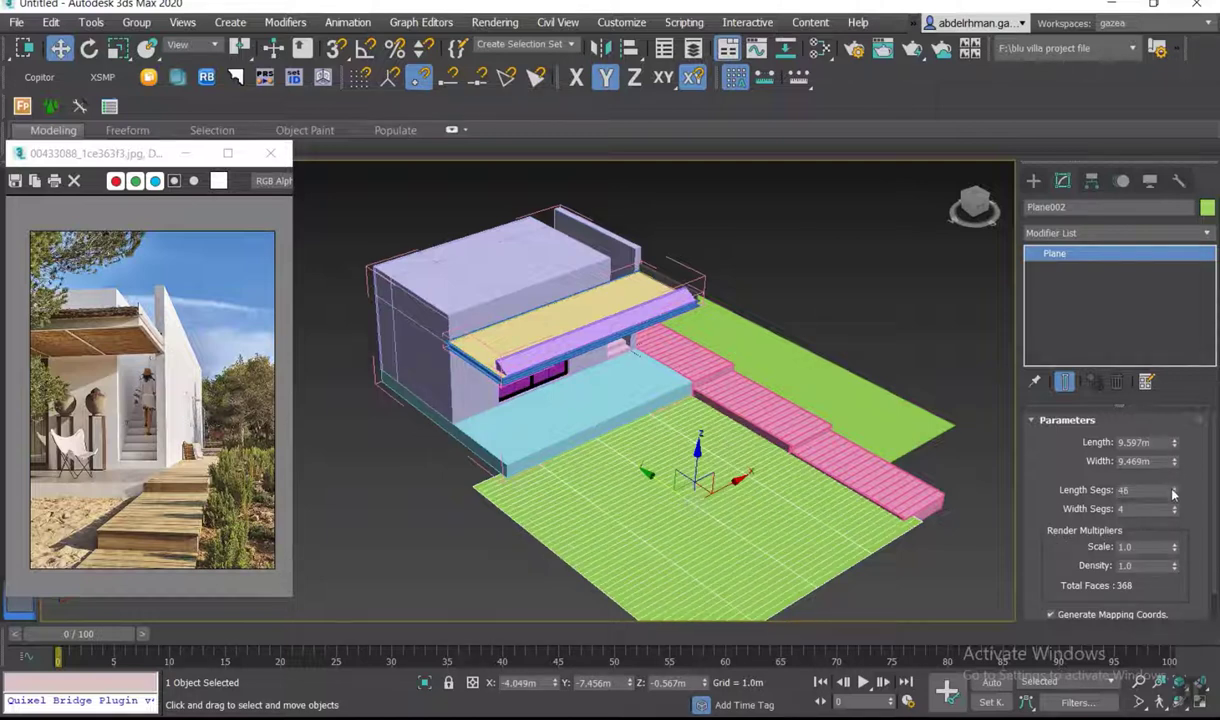
pyautogui.moveTo(1176, 510); pyautogui.dragTo(1104, 452)
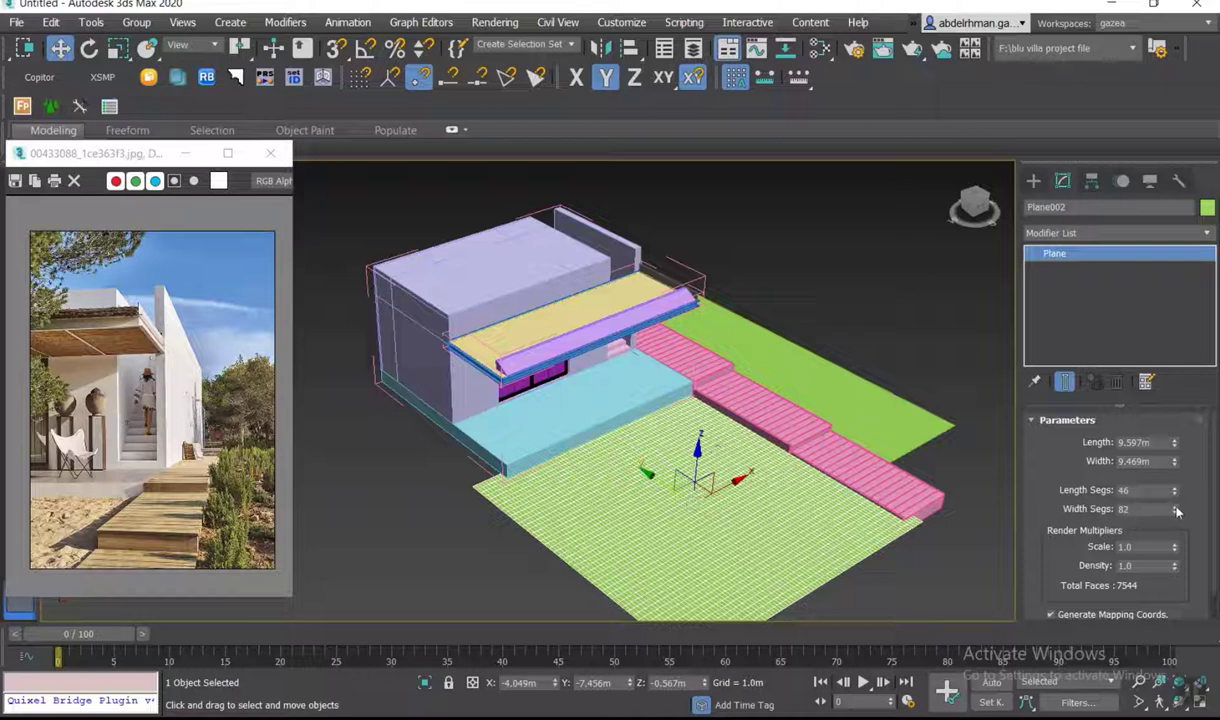
pyautogui.moveTo(1176, 491); pyautogui.dragTo(1175, 465)
pyautogui.rightClick(870, 380)
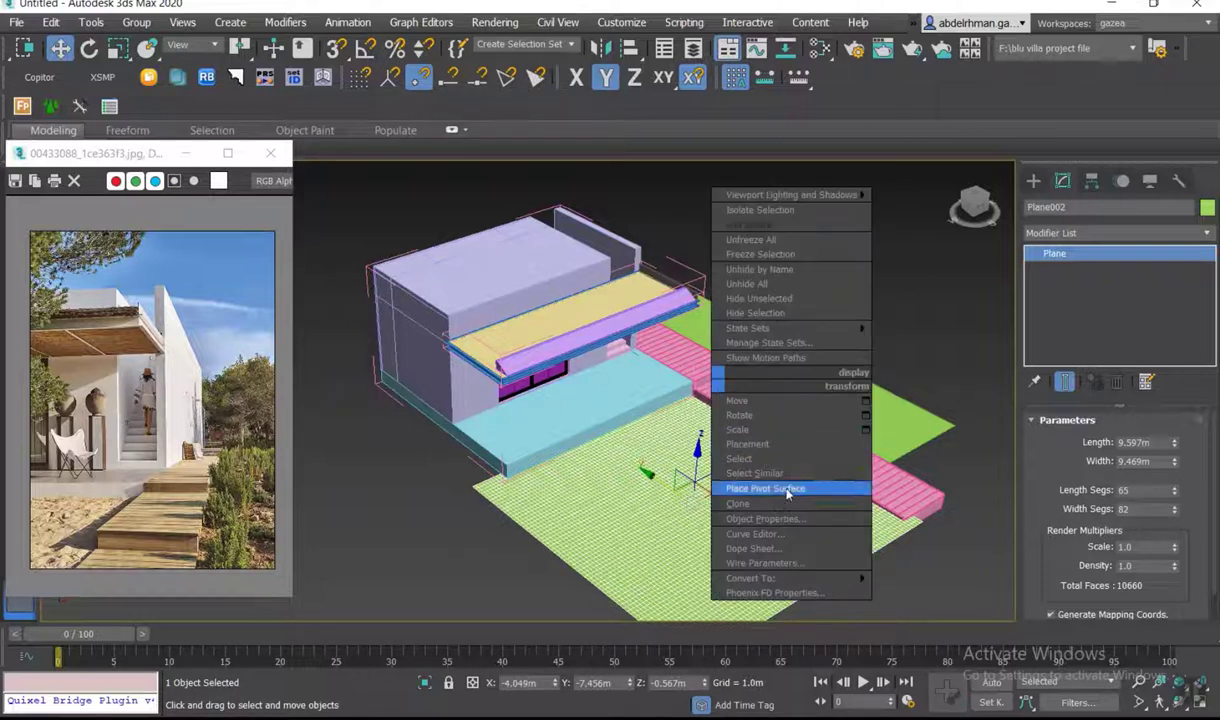
pyautogui.click(925, 578)
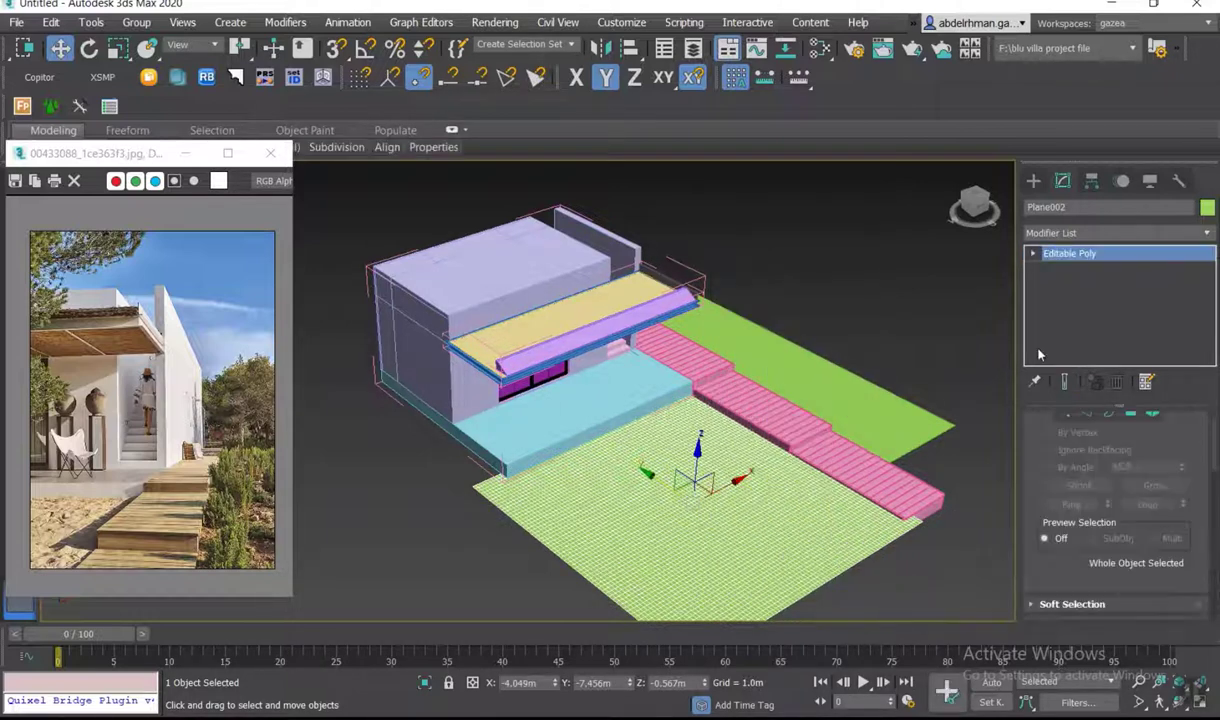
# - With an enlarged Paint Deformation Push/Pull brush, raise bumps and a streak on the ground beside the walkway
pyautogui.scroll(-5, 1060, 548)
pyautogui.scroll(-5, 1055, 555)
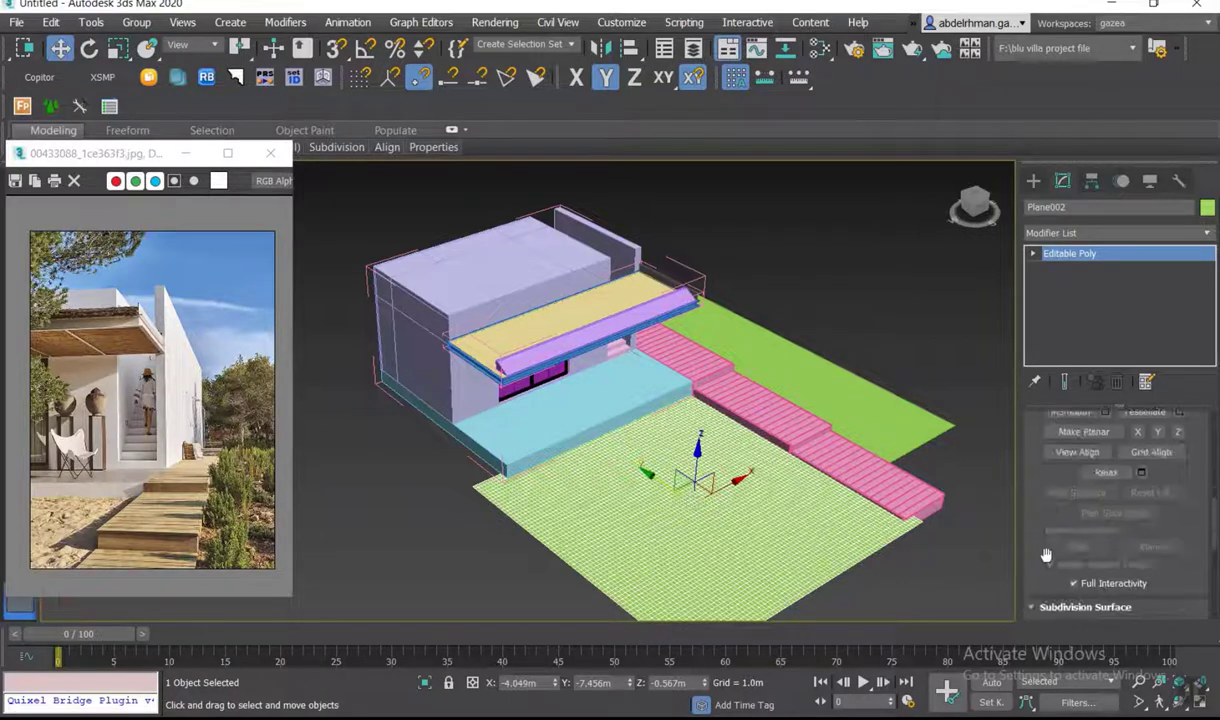
pyautogui.scroll(-5, 1048, 560)
pyautogui.scroll(-3, 1040, 567)
pyautogui.click(1058, 611)
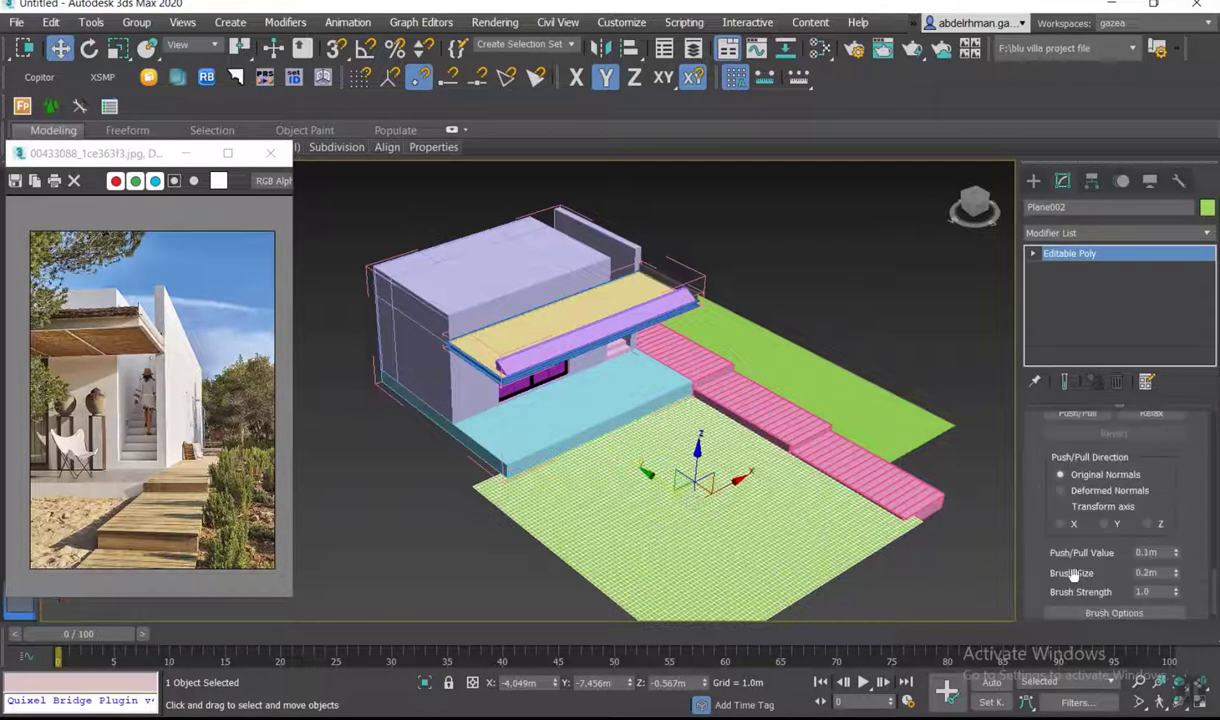
pyautogui.click(1077, 405)
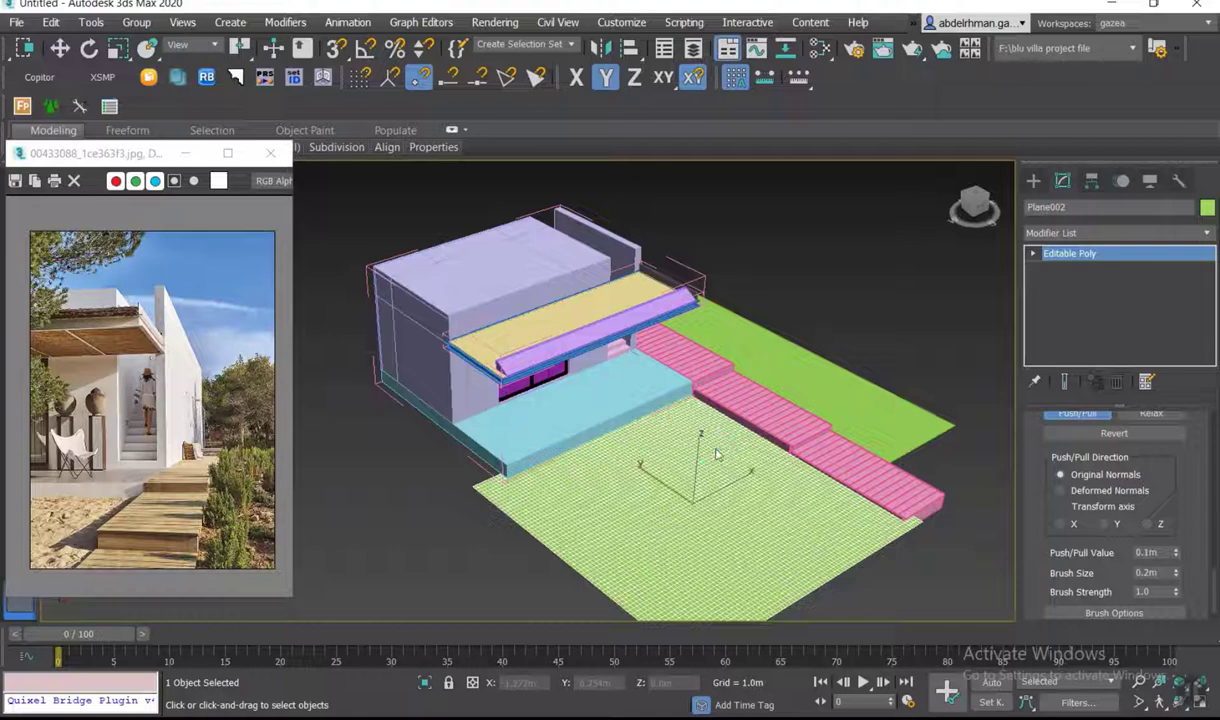
pyautogui.keyDown('ctrl'); pyautogui.keyDown('shift'); pyautogui.moveTo(728, 480); pyautogui.dragTo(724, 355); pyautogui.keyUp('shift'); pyautogui.keyUp('ctrl')
pyautogui.scroll(4, 637, 365)
pyautogui.scroll(1, 710, 402)
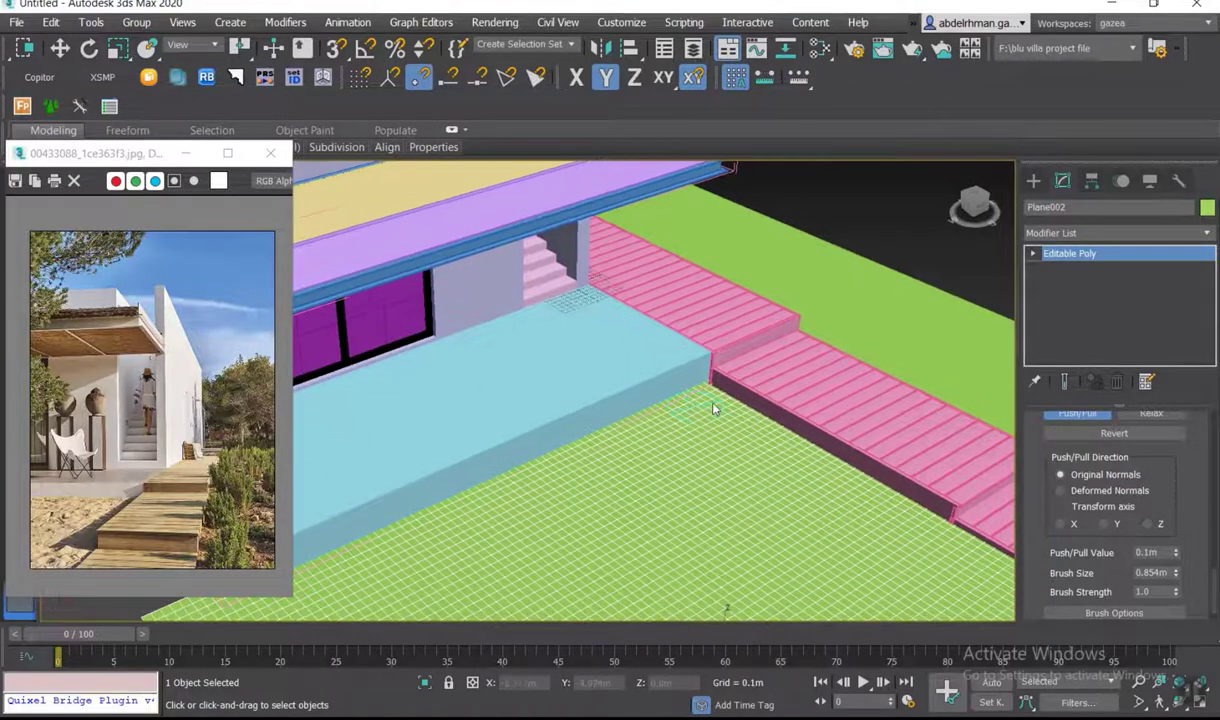
pyautogui.moveTo(710, 402); pyautogui.dragTo(700, 392)
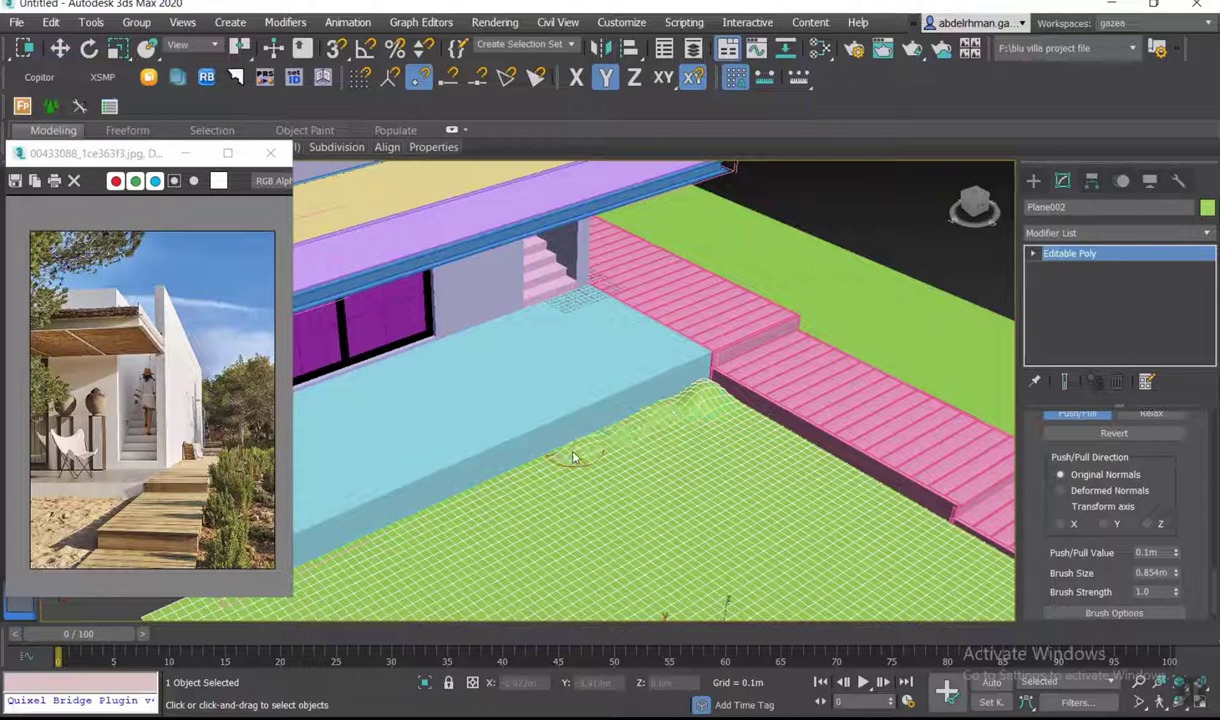
pyautogui.moveTo(521, 497); pyautogui.dragTo(417, 547)
pyautogui.keyDown('alt'); pyautogui.moveTo(510, 527); pyautogui.dragTo(565, 391, button='middle'); pyautogui.keyUp('alt')
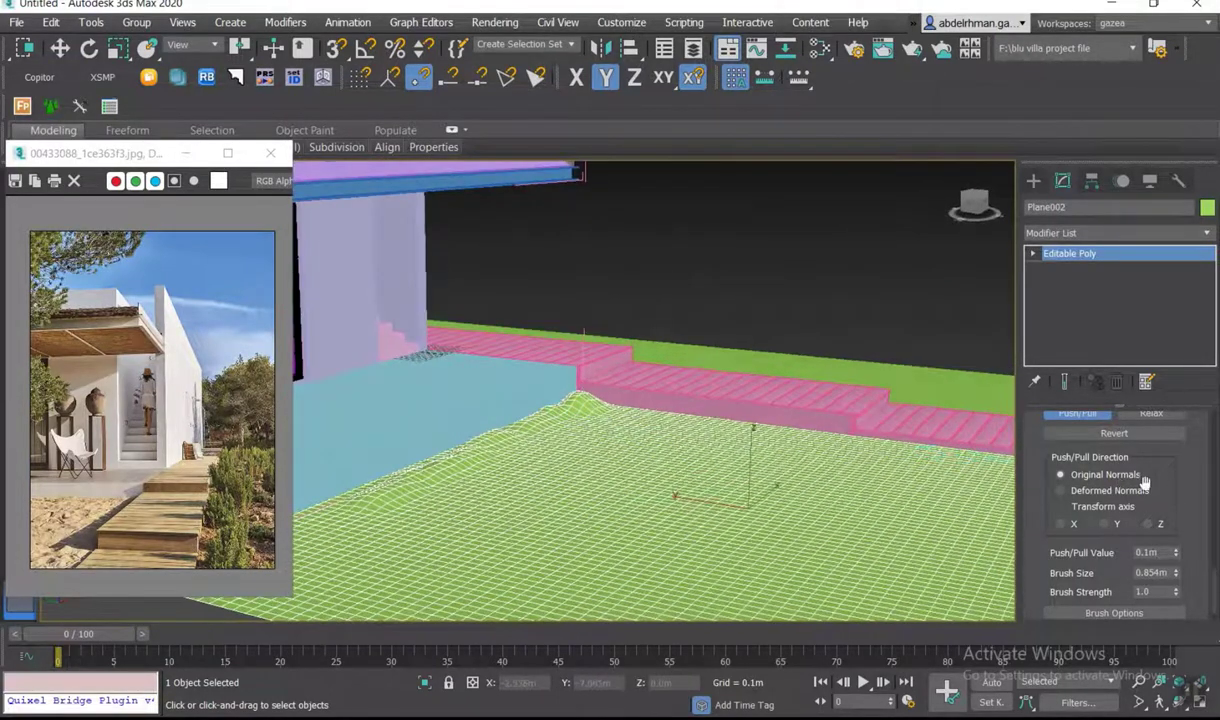
pyautogui.scroll(3, 1144, 482)
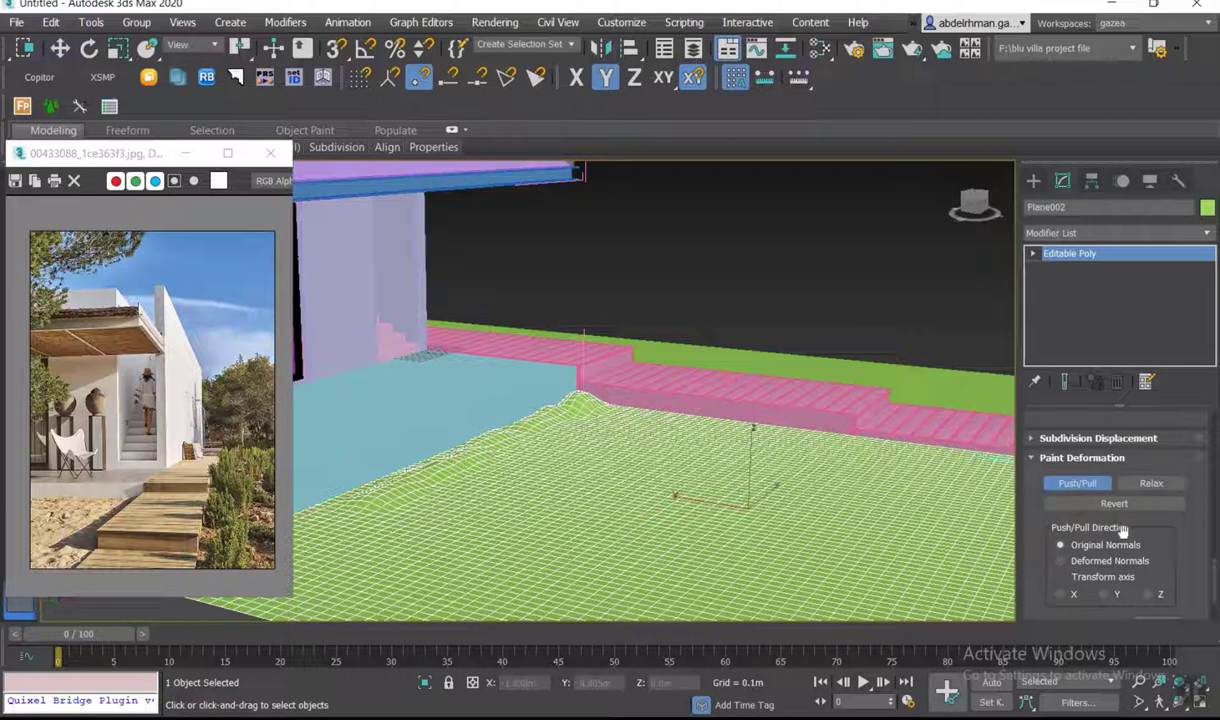
# - Move the reference photo window lower and bring up the Freeform sculpting tools
pyautogui.click(461, 130)
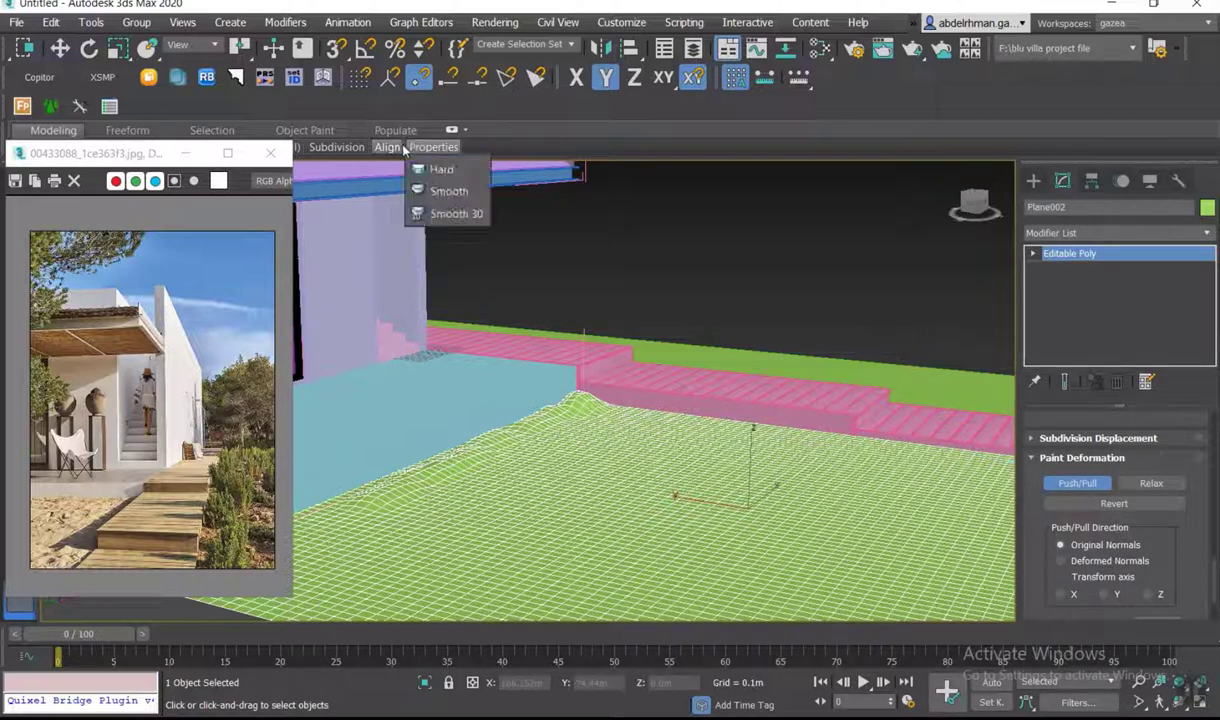
pyautogui.moveTo(122, 152); pyautogui.dragTo(126, 207)
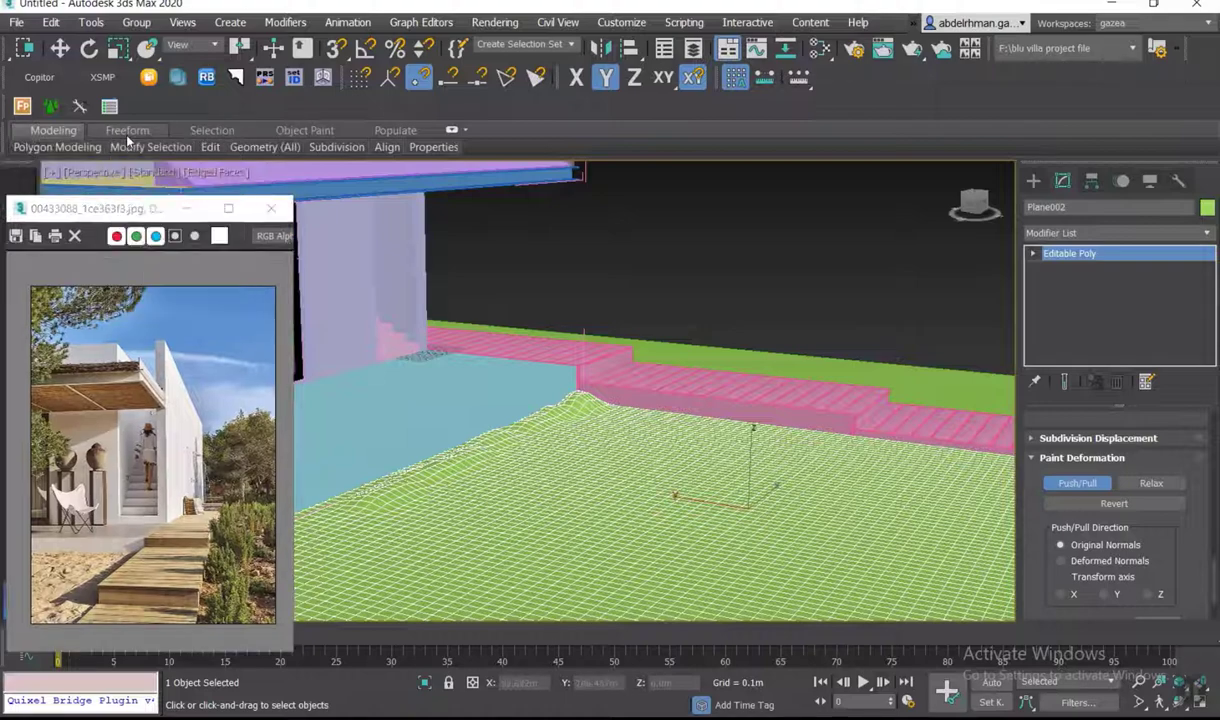
pyautogui.click(127, 134)
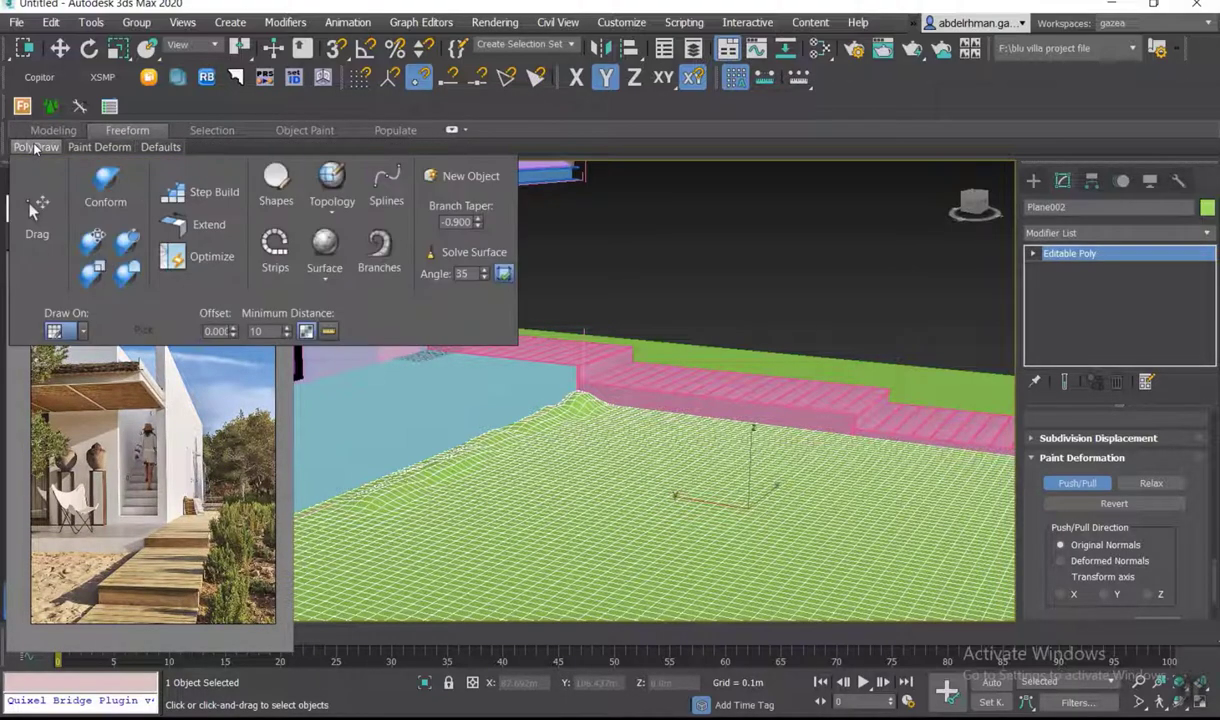
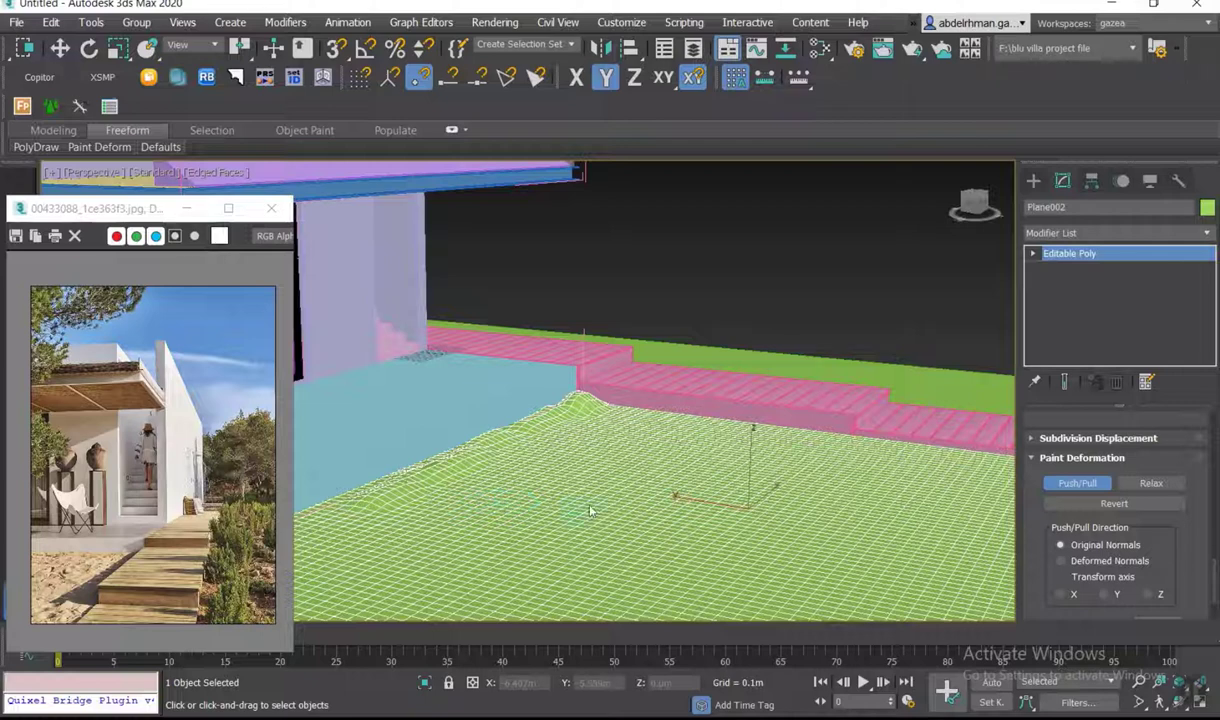
# - Undo the test Push/Pull bumps sculpted on the grass terrain
pyautogui.moveTo(572, 510)
pyautogui.mouseDown()
pyautogui.moveTo(825, 527)
pyautogui.moveTo(925, 580)
pyautogui.mouseUp()
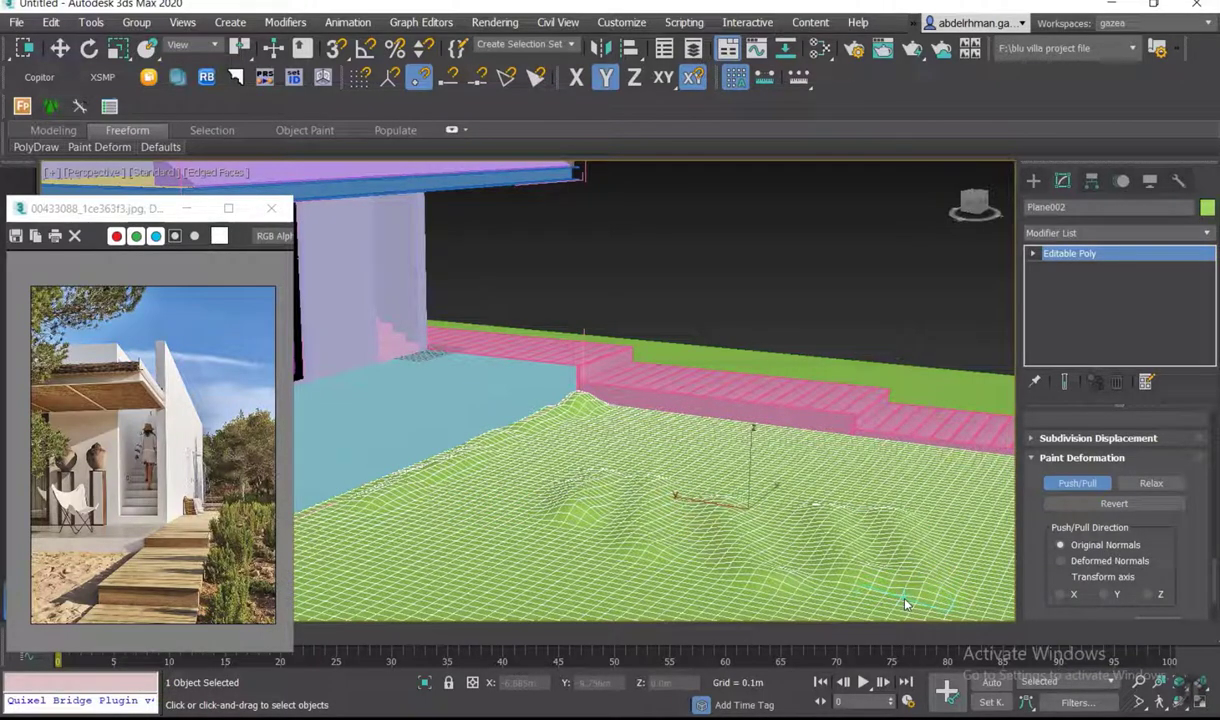
pyautogui.hotkey('ctrl', 'z')
pyautogui.hotkey('ctrl', 'z')
pyautogui.hotkey('ctrl', 'z')
pyautogui.hotkey('ctrl', 'z')
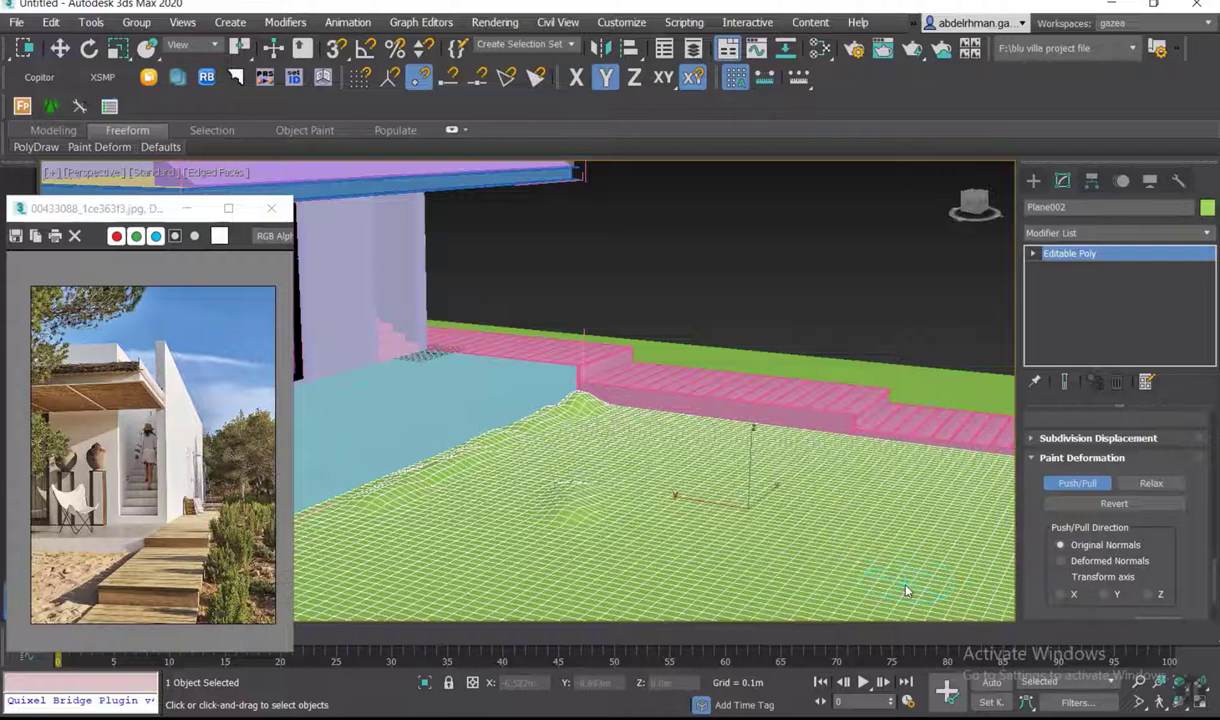
pyautogui.hotkey('ctrl', 'z')
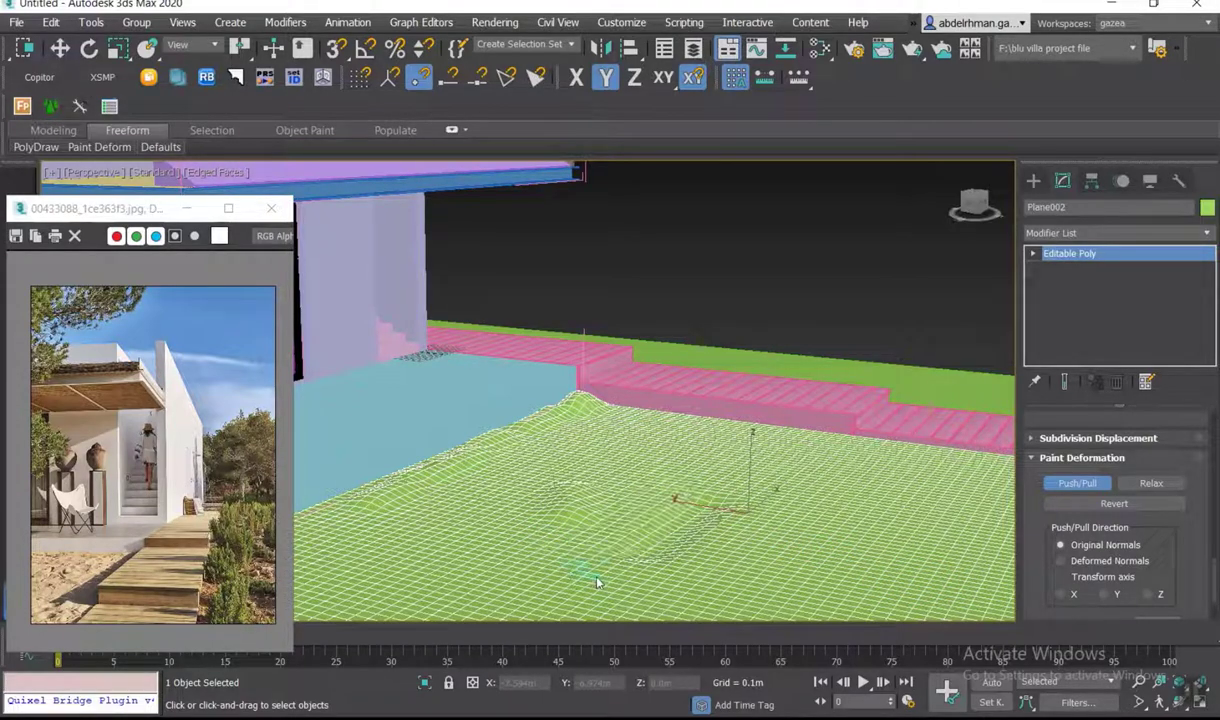
pyautogui.hotkey('ctrl', 'z')
pyautogui.hotkey('ctrl', 'z')
# - Switch to Default Shading and raise a gentle bulge along the blue step's edge
pyautogui.moveTo(688, 505)
pyautogui.keyDown('alt'); pyautogui.mouseDown(button='middle')
pyautogui.moveTo(616, 470)
pyautogui.moveTo(703, 489)
pyautogui.mouseUp(button='middle'); pyautogui.keyUp('alt')
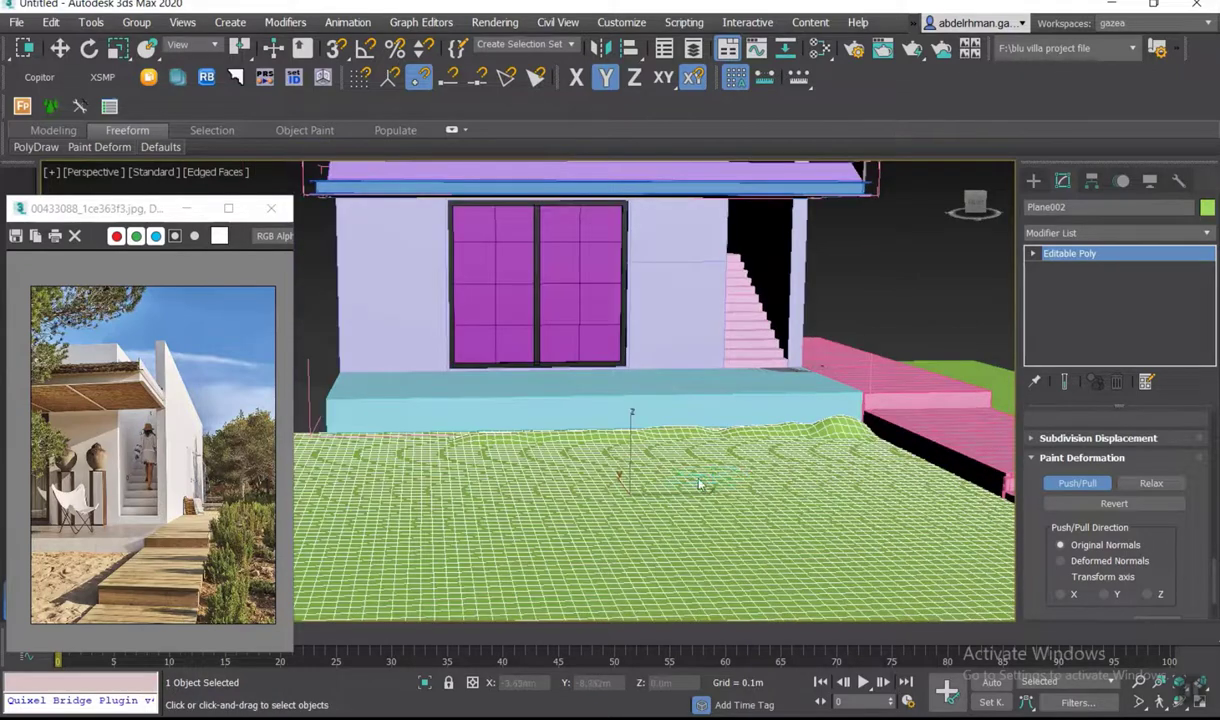
pyautogui.press('F4')
pyautogui.scroll(3, 782, 455)
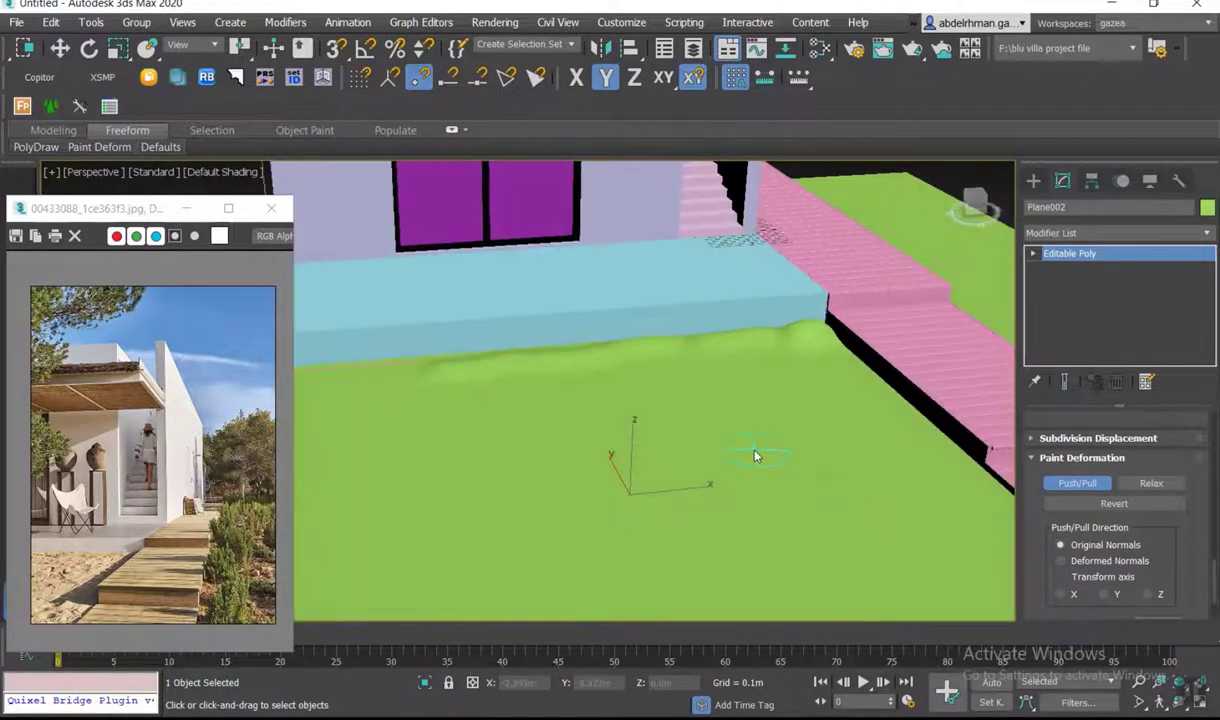
pyautogui.moveTo(755, 457); pyautogui.dragTo(811, 503, button='middle')
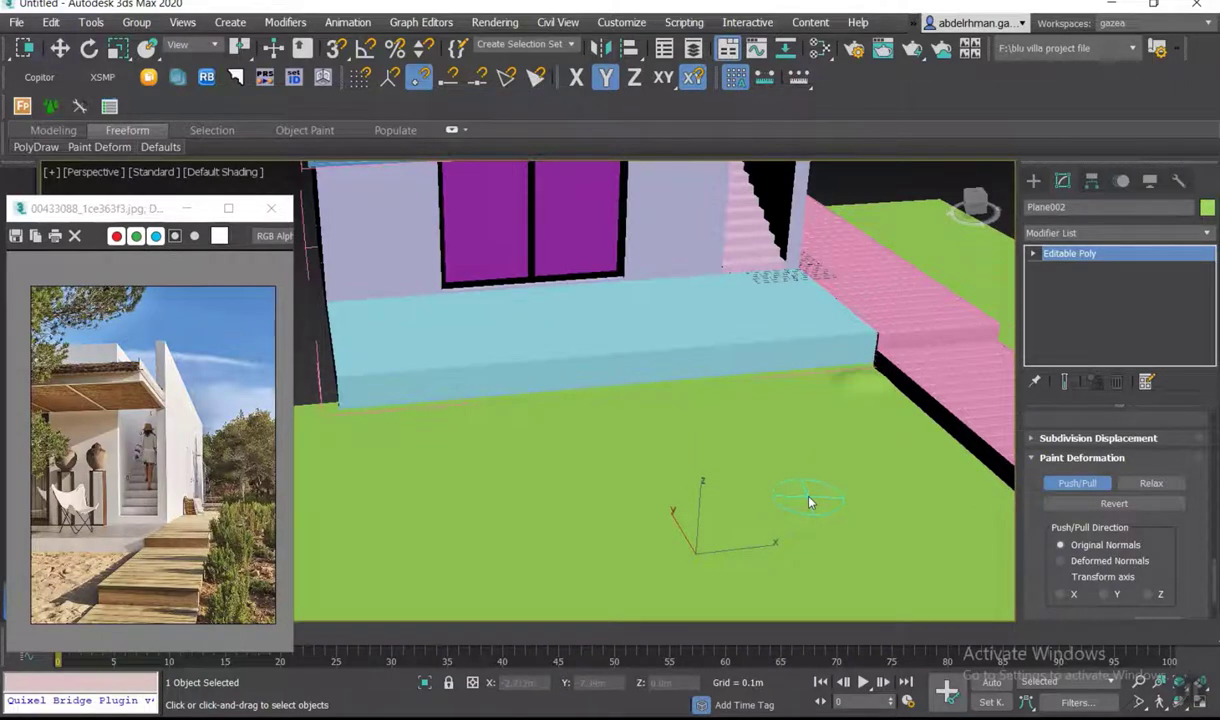
pyautogui.moveTo(810, 502); pyautogui.dragTo(708, 498, button='middle')
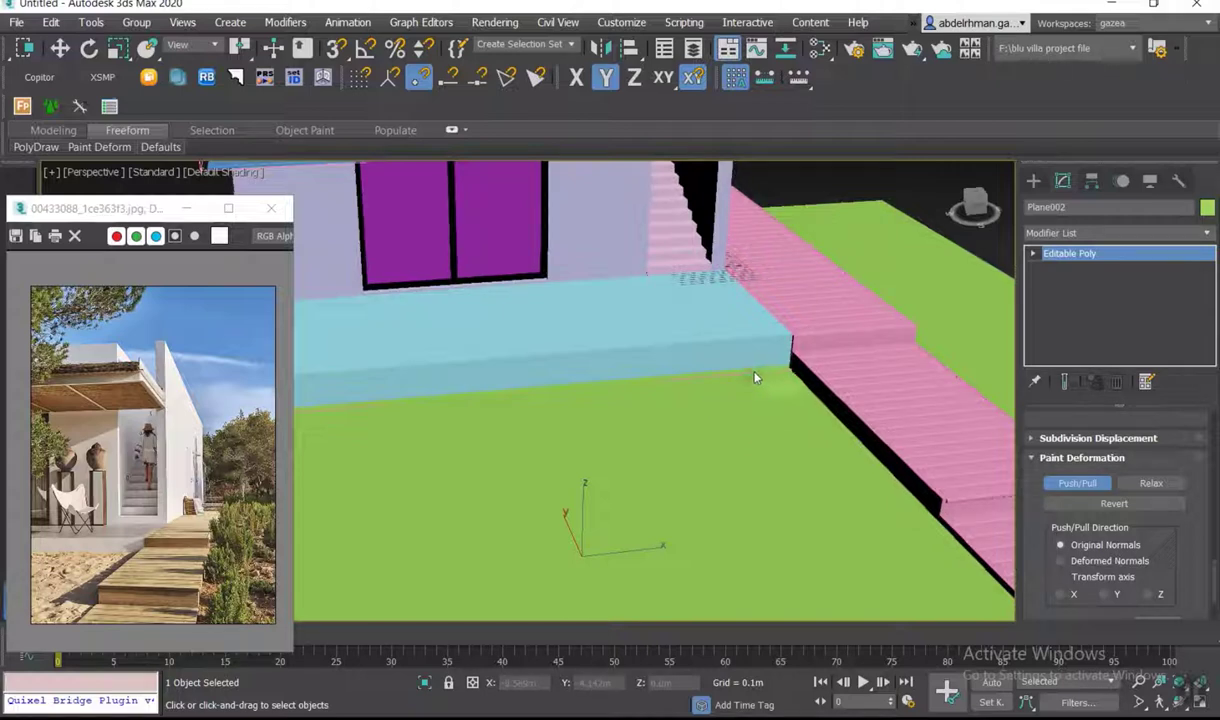
pyautogui.moveTo(620, 394); pyautogui.dragTo(511, 394)
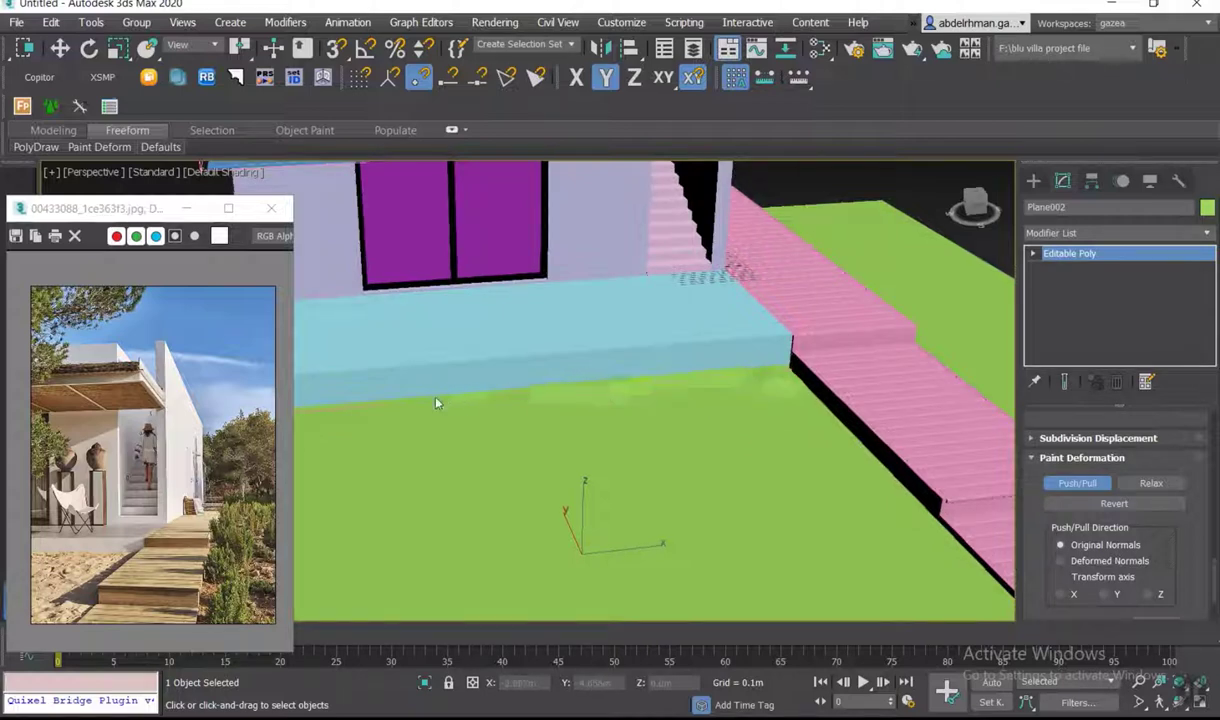
# - Look down onto the ground and expand the full Freeform sculpting tool set
pyautogui.moveTo(530, 413)
pyautogui.keyDown('alt'); pyautogui.mouseDown(button='middle')
pyautogui.moveTo(390, 388)
pyautogui.moveTo(575, 415)
pyautogui.mouseUp(button='middle'); pyautogui.keyUp('alt')
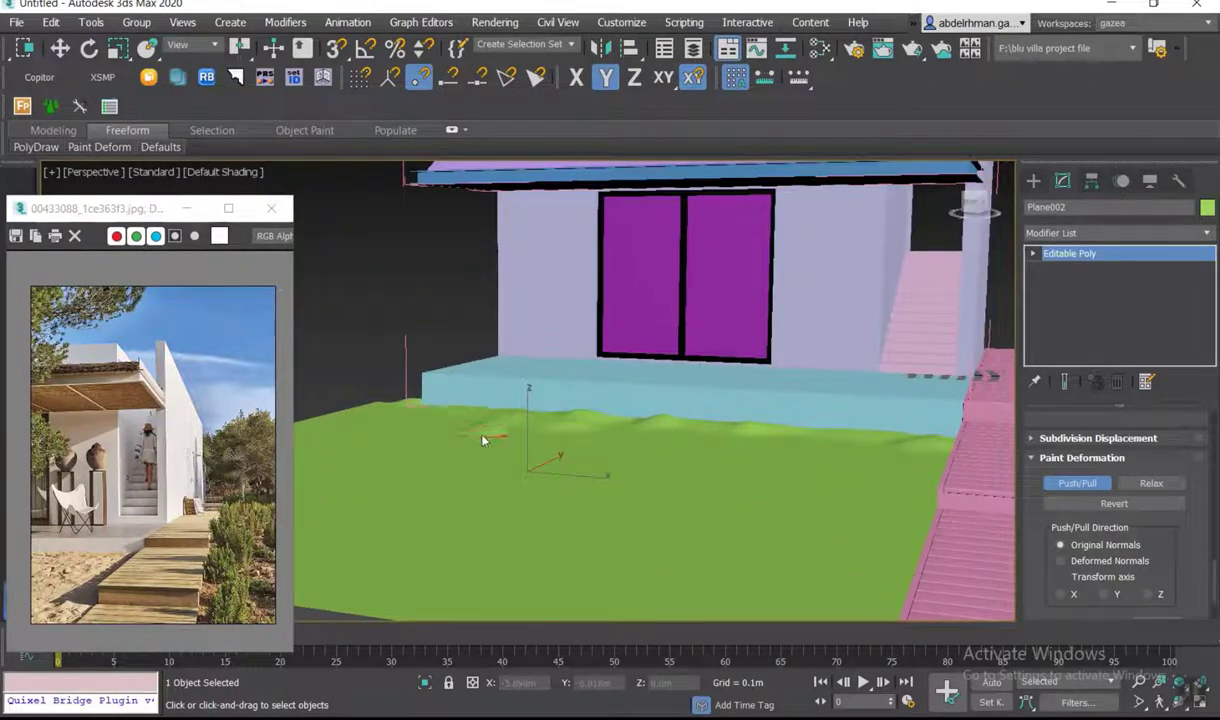
pyautogui.keyDown('alt'); pyautogui.moveTo(478, 467); pyautogui.dragTo(569, 531, button='middle'); pyautogui.keyUp('alt')
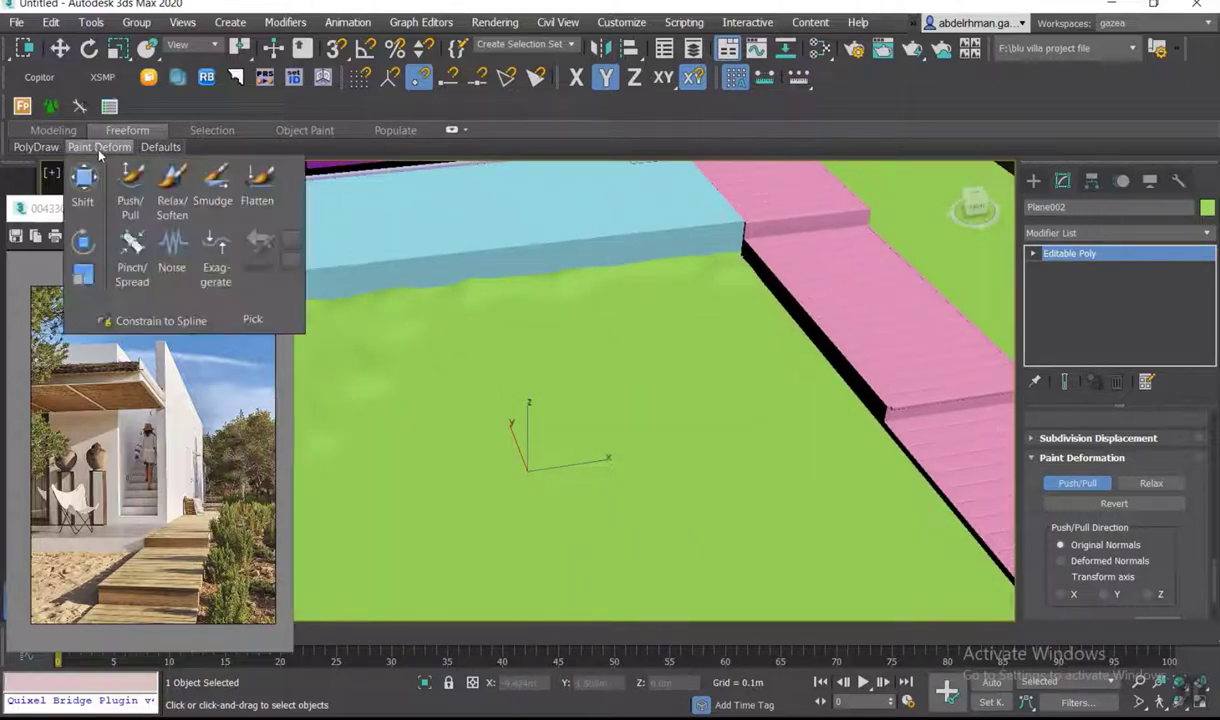
pyautogui.click(460, 148)
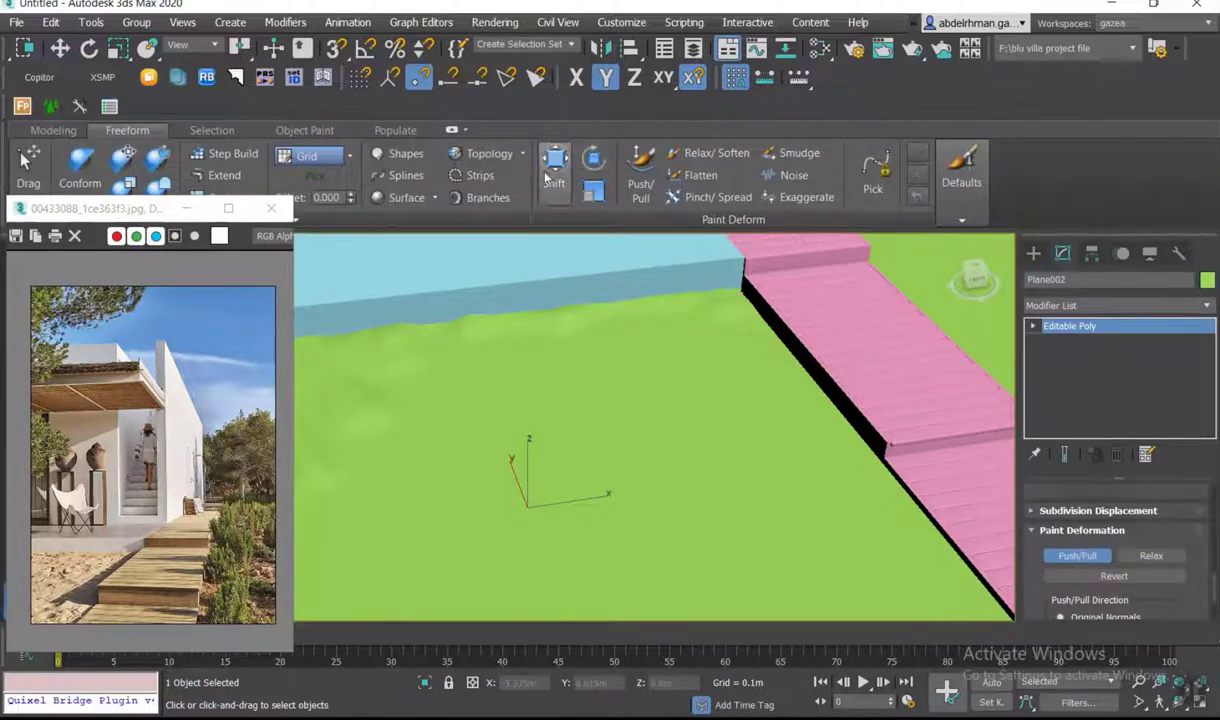
# - Enlarge the Push/Pull brush to about 122 and switch to the Noise brush for the terrain
pyautogui.click(640, 170)
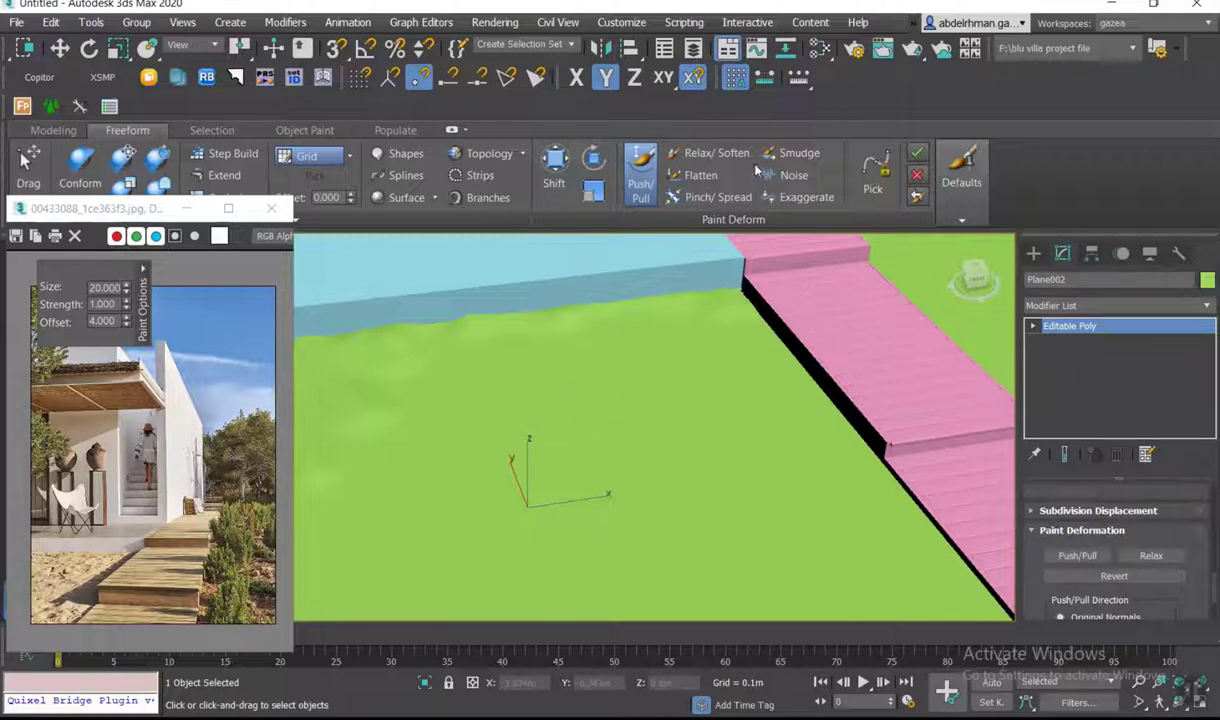
pyautogui.moveTo(204, 210); pyautogui.dragTo(242, 448)
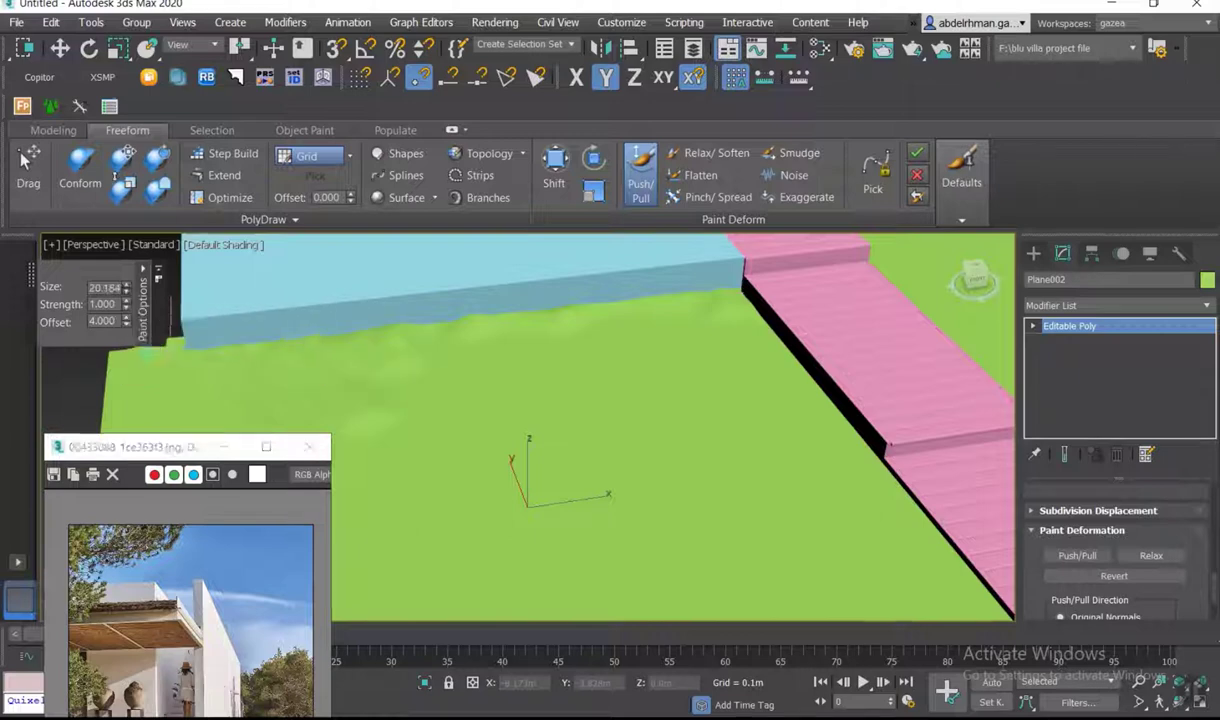
pyautogui.moveTo(126, 284)
pyautogui.mouseDown()
pyautogui.moveTo(195, 290)
pyautogui.moveTo(270, 535)
pyautogui.mouseUp()
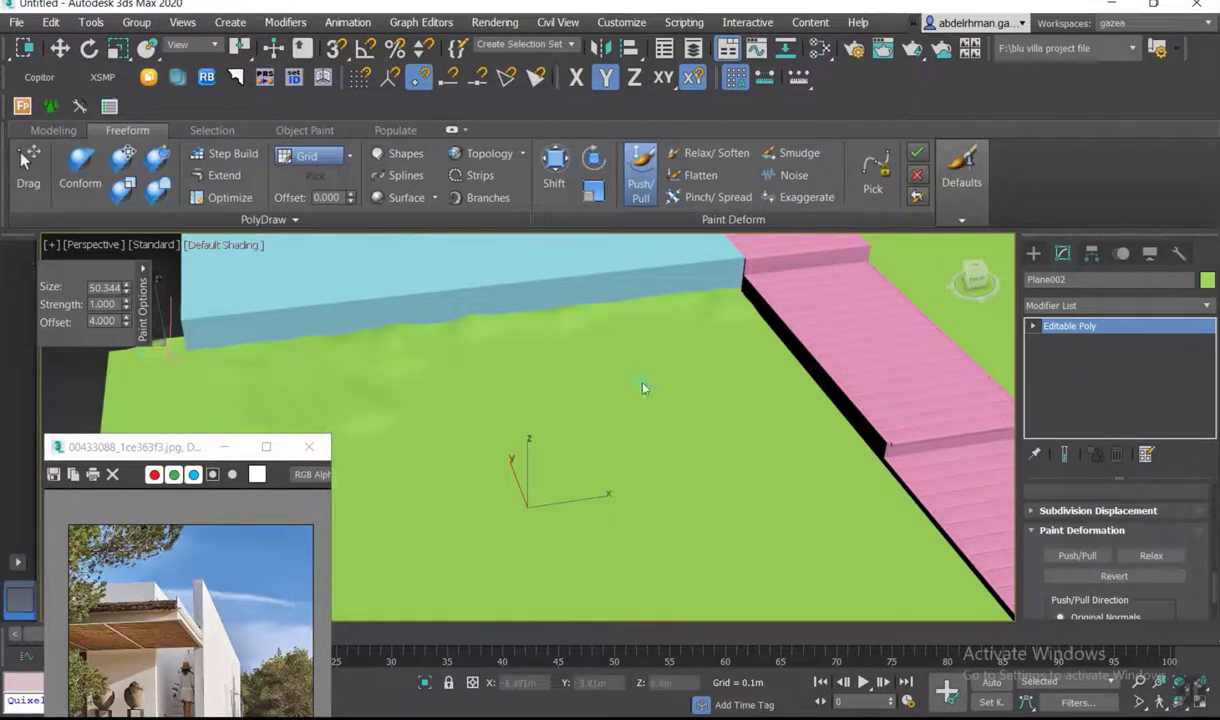
pyautogui.keyDown('ctrl'); pyautogui.keyDown('shift'); pyautogui.moveTo(626, 416); pyautogui.dragTo(655, 382); pyautogui.keyUp('shift'); pyautogui.keyUp('ctrl')
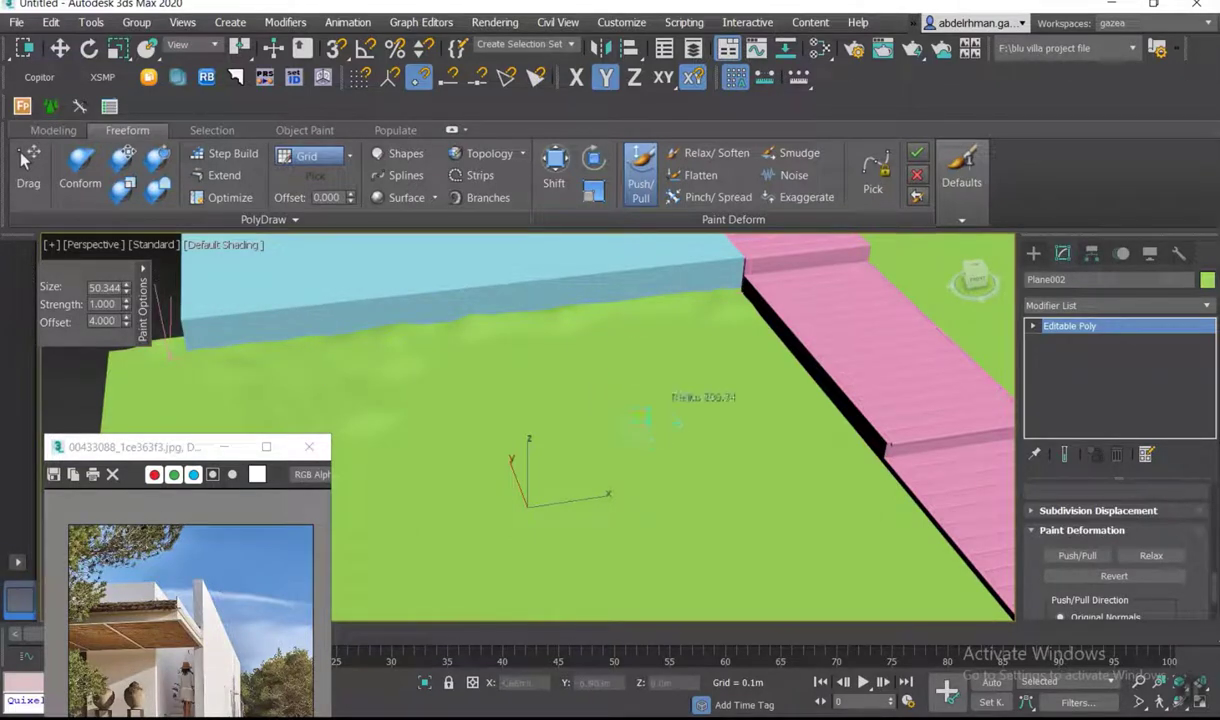
pyautogui.click(788, 176)
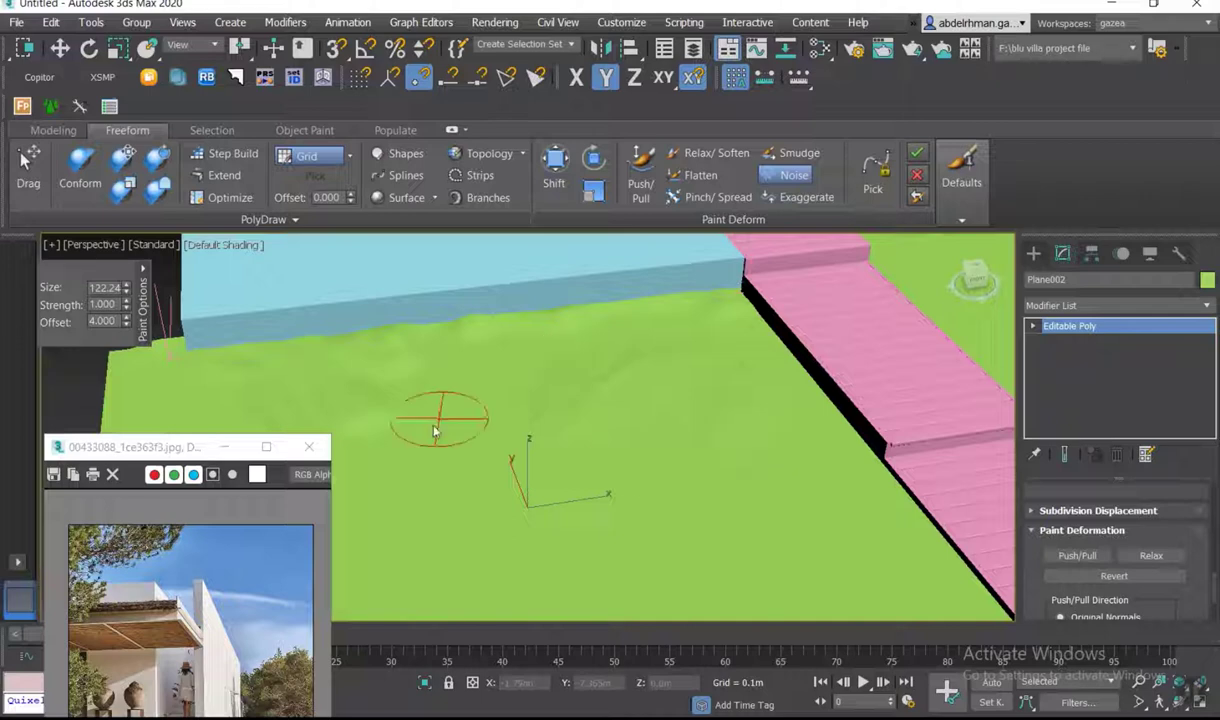
pyautogui.keyDown('alt'); pyautogui.moveTo(523, 392); pyautogui.dragTo(632, 431, button='middle'); pyautogui.keyUp('alt')
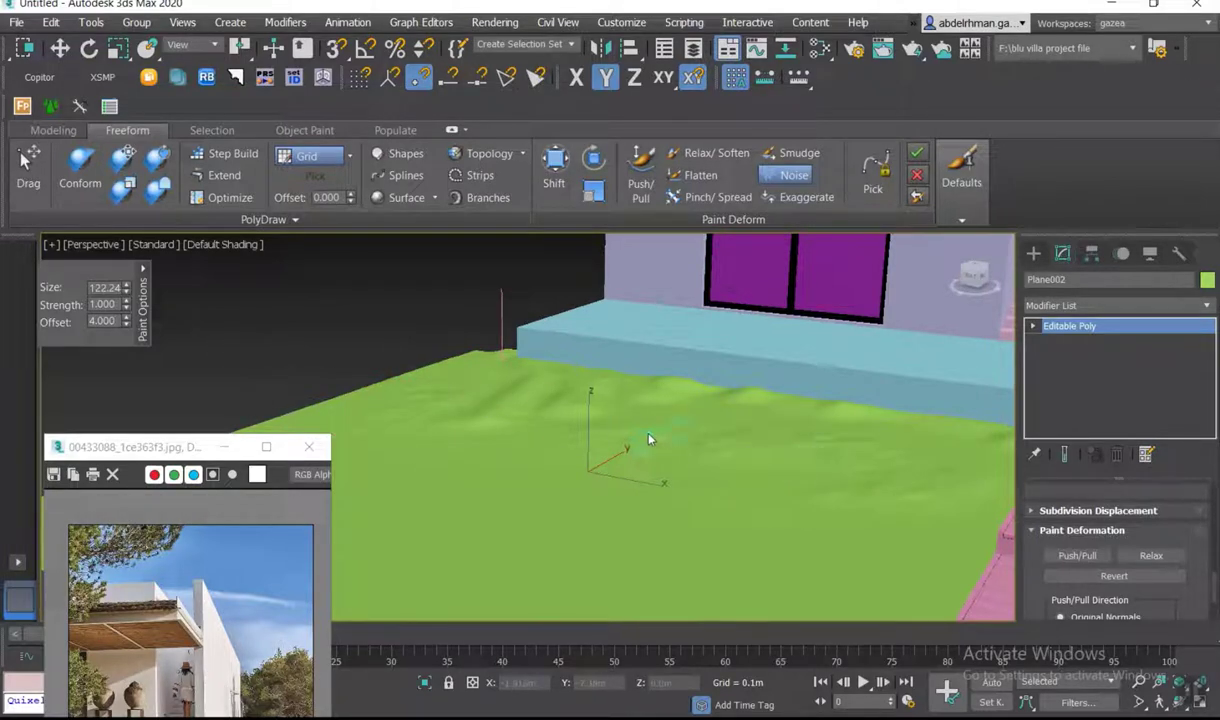
# - Switch back to the Push/Pull brush and bring the view low in front of the house
pyautogui.click(640, 172)
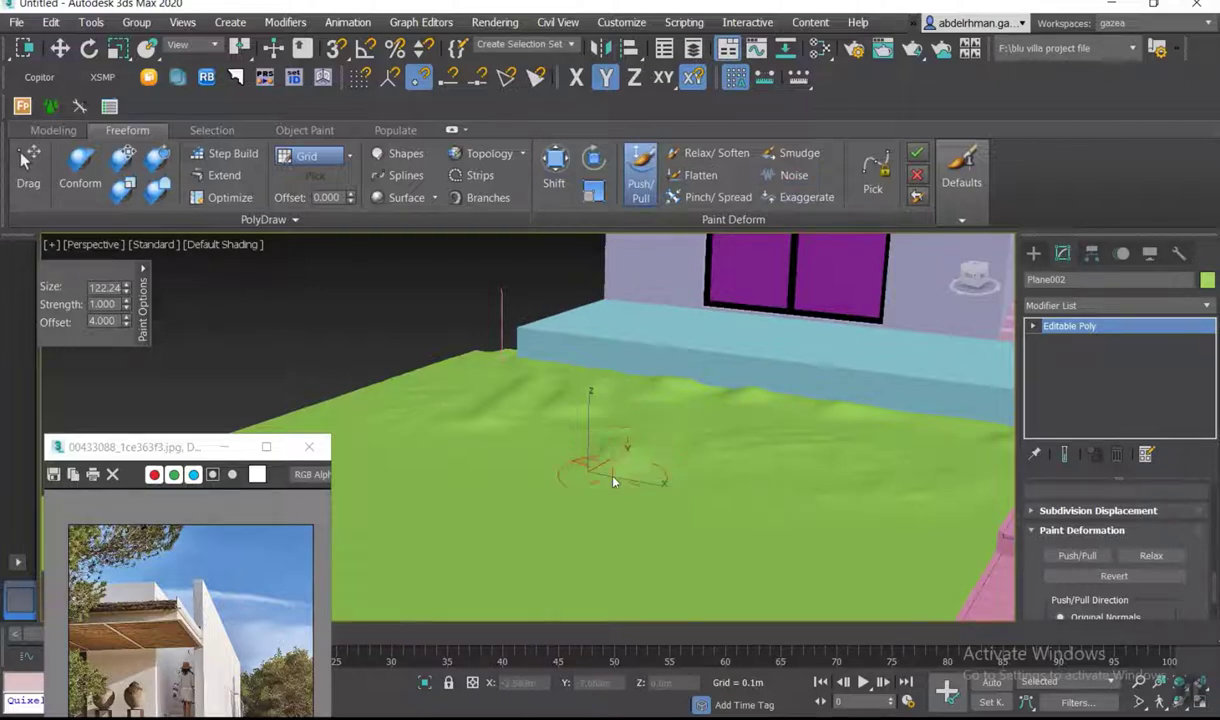
pyautogui.moveTo(589, 478)
pyautogui.keyDown('alt'); pyautogui.mouseDown(button='middle')
pyautogui.moveTo(699, 475)
pyautogui.moveTo(729, 491)
pyautogui.moveTo(621, 500)
pyautogui.mouseUp(button='middle'); pyautogui.keyUp('alt')
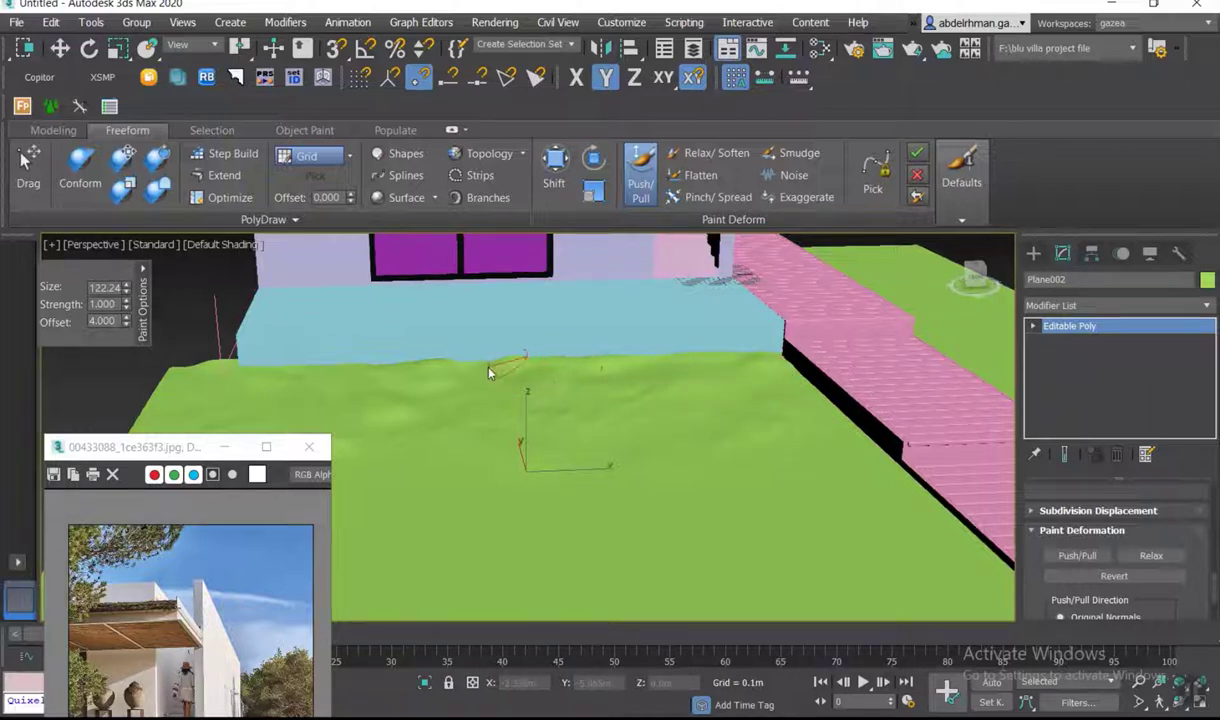
pyautogui.moveTo(651, 433)
pyautogui.mouseDown(button='middle')
pyautogui.moveTo(674, 452)
pyautogui.moveTo(525, 415)
pyautogui.moveTo(632, 444)
pyautogui.moveTo(432, 353)
pyautogui.mouseUp(button='middle')
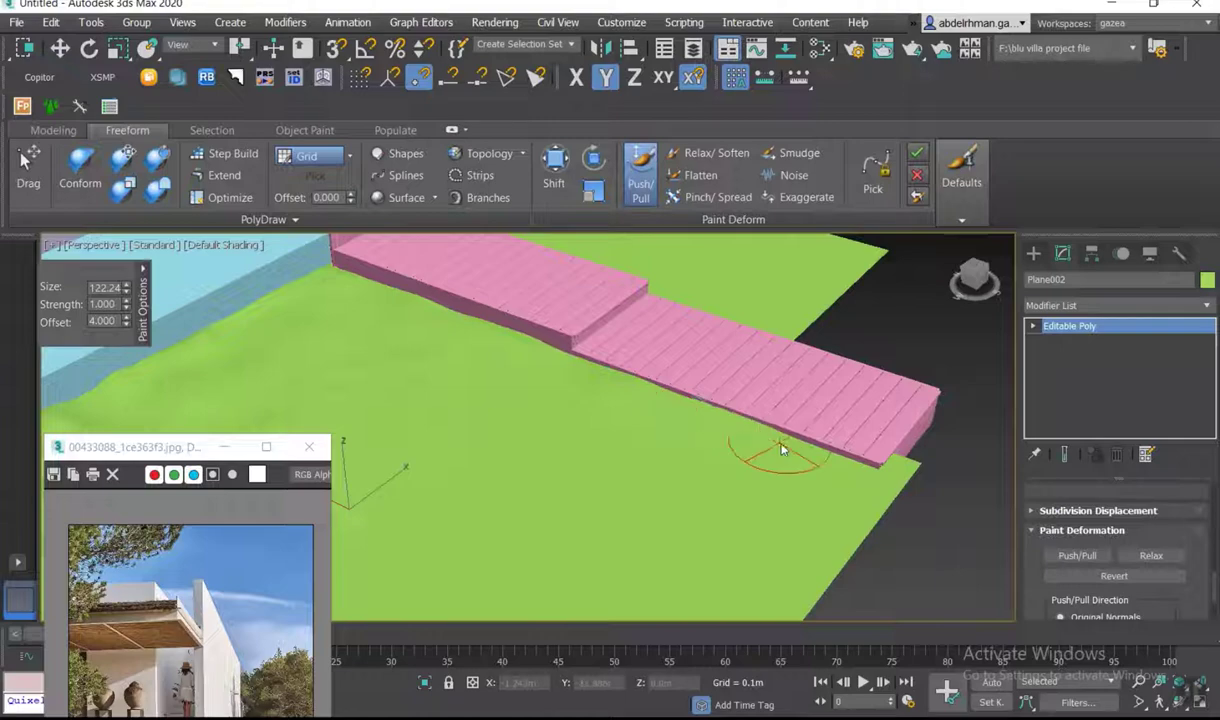
pyautogui.moveTo(571, 468)
pyautogui.keyDown('alt'); pyautogui.mouseDown(button='middle')
pyautogui.moveTo(559, 445)
pyautogui.moveTo(606, 408)
pyautogui.mouseUp(button='middle'); pyautogui.keyUp('alt')
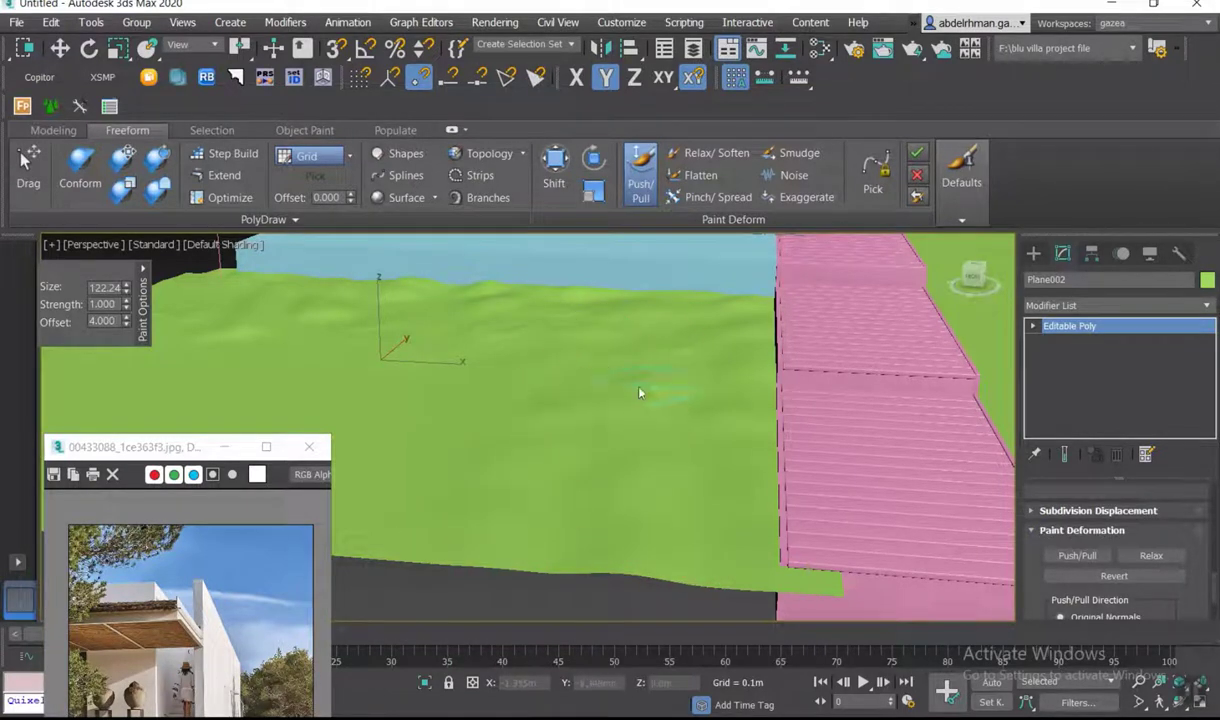
pyautogui.moveTo(588, 369)
pyautogui.mouseDown(button='middle')
pyautogui.moveTo(668, 378)
pyautogui.moveTo(653, 365)
pyautogui.moveTo(726, 388)
pyautogui.mouseUp(button='middle')
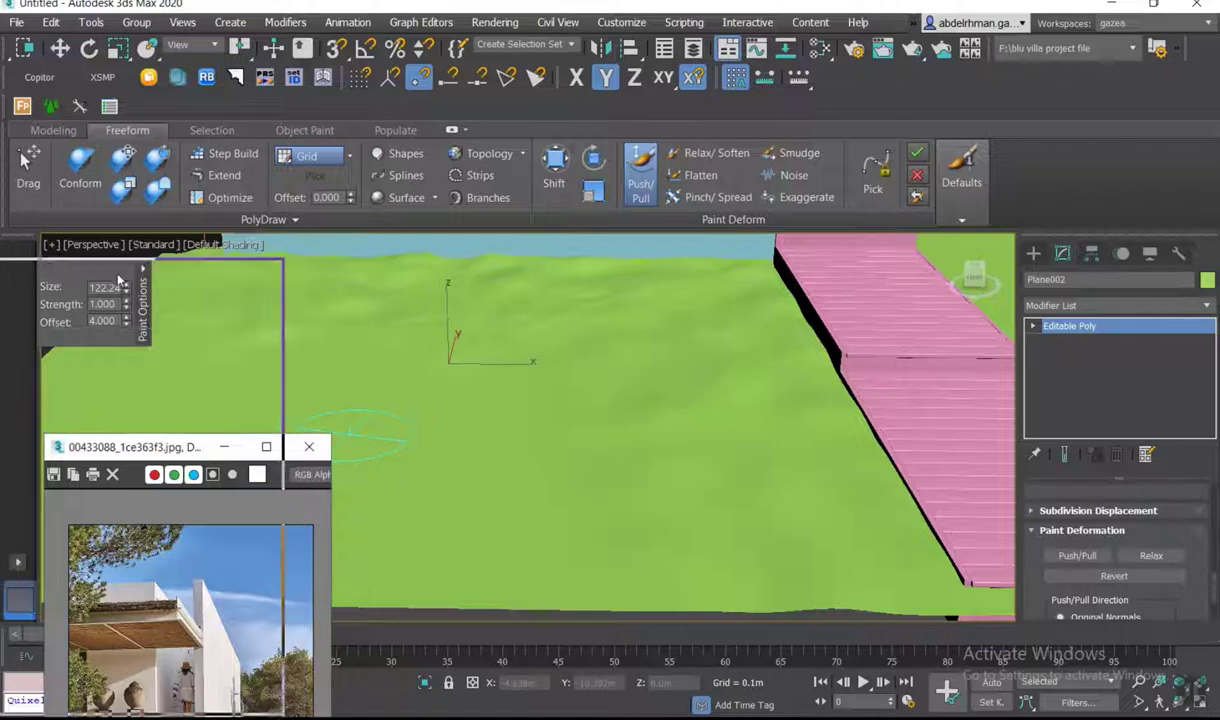
# - Raise the Push/Pull brush strength to 2.848 and sculpt rolling mounds into the lawn
pyautogui.moveTo(172, 454); pyautogui.dragTo(122, 278)
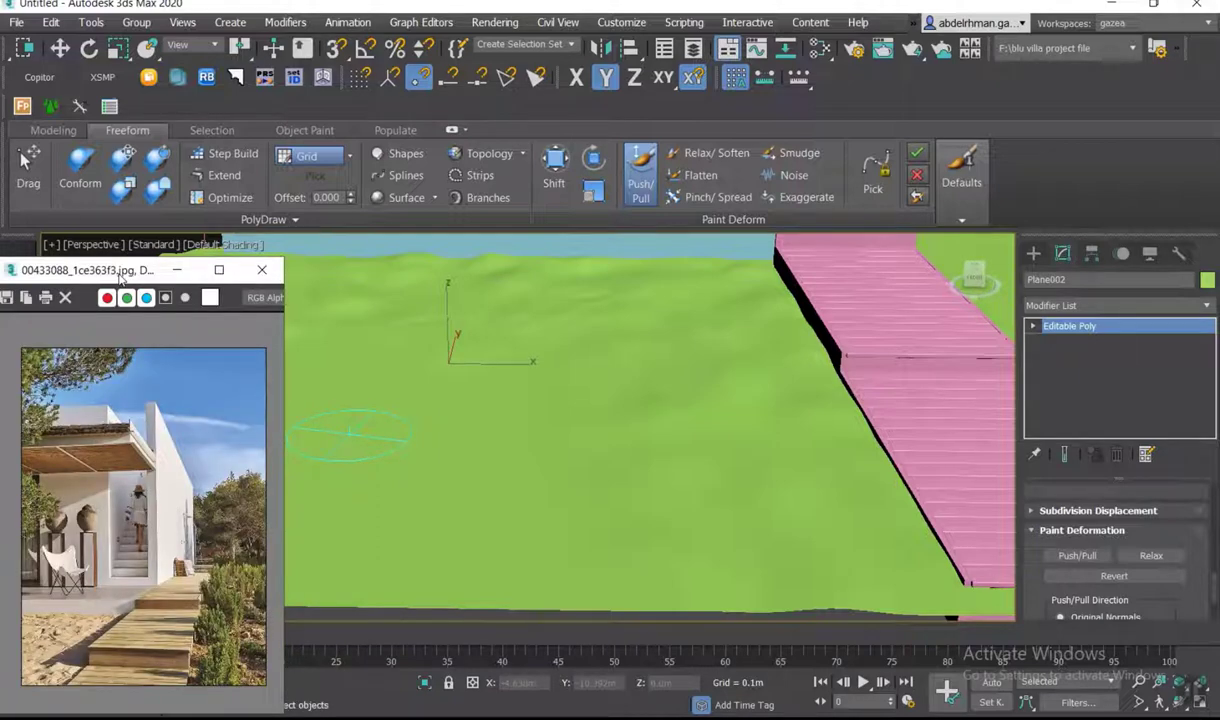
pyautogui.moveTo(104, 278); pyautogui.dragTo(94, 446)
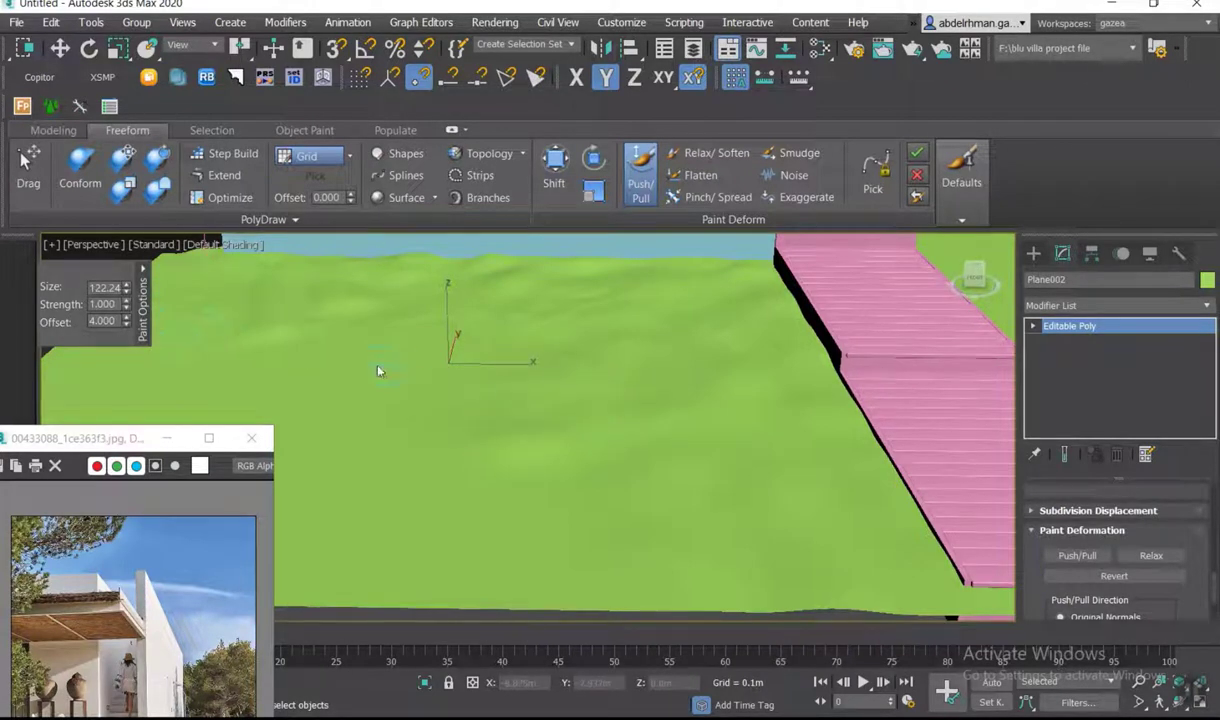
pyautogui.moveTo(126, 304); pyautogui.dragTo(129, 266)
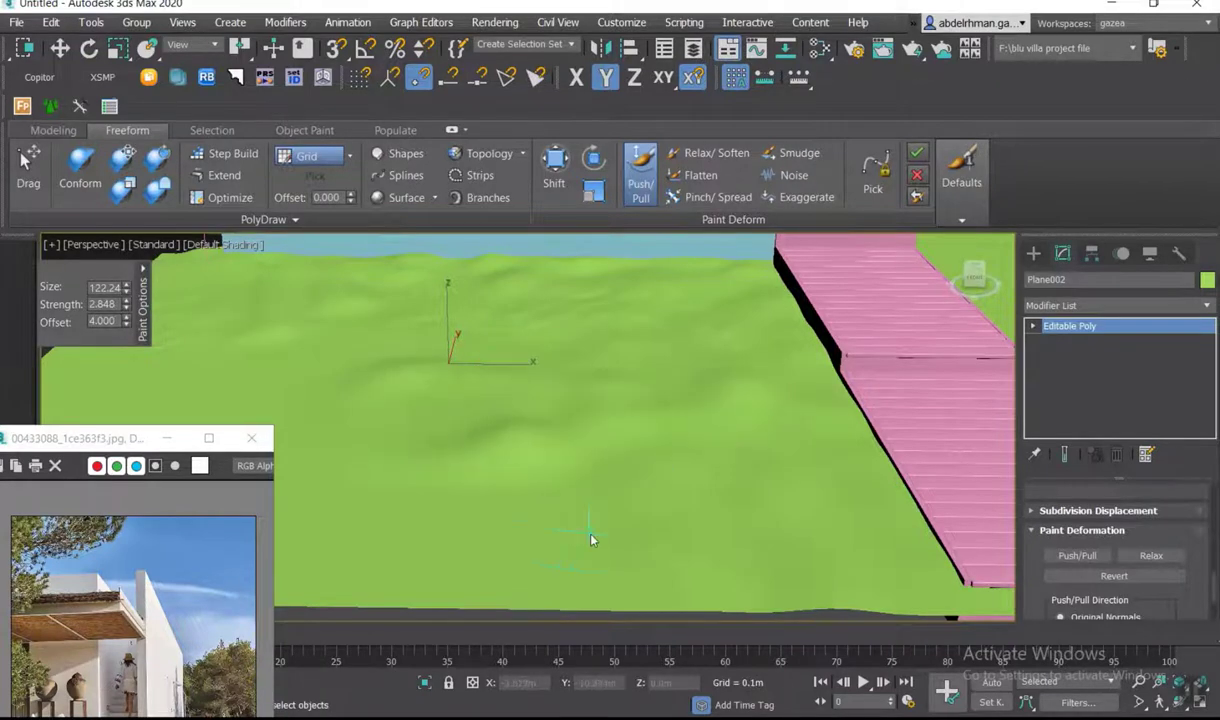
pyautogui.scroll(-4, 590, 540)
pyautogui.scroll(-2, 612, 610)
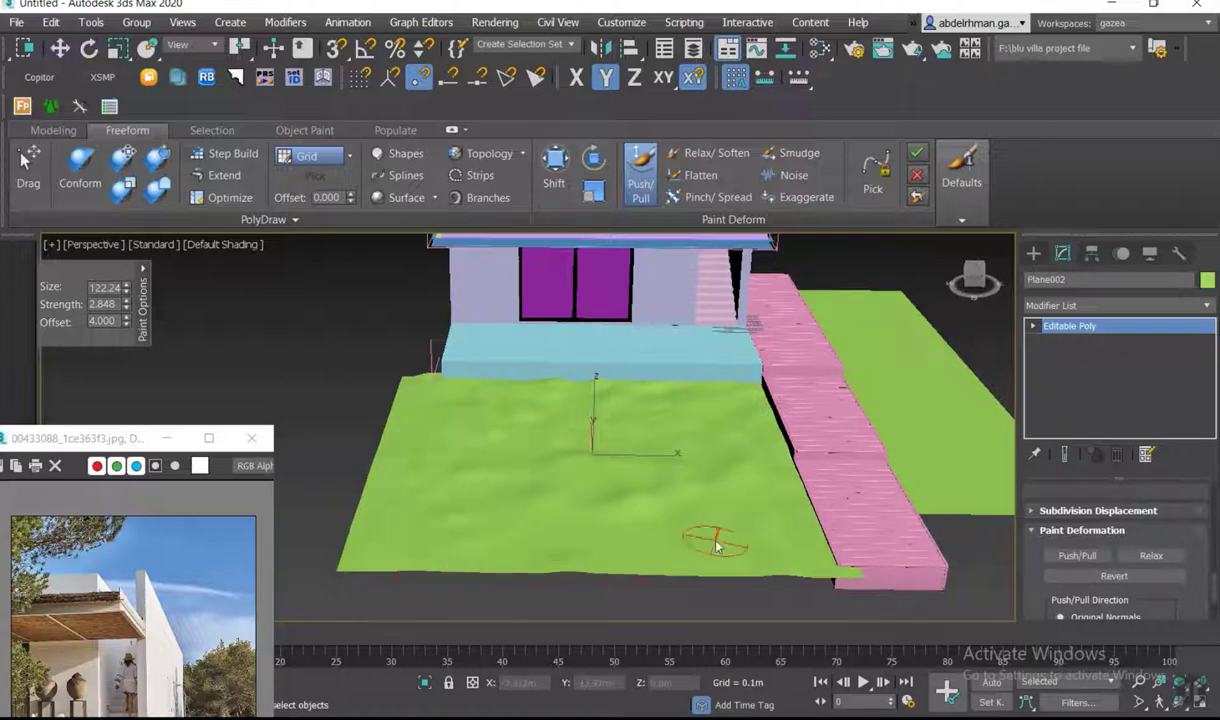
pyautogui.moveTo(605, 512)
pyautogui.keyDown('alt'); pyautogui.mouseDown(button='middle')
pyautogui.moveTo(605, 559)
pyautogui.moveTo(621, 392)
pyautogui.mouseUp(button='middle'); pyautogui.keyUp('alt')
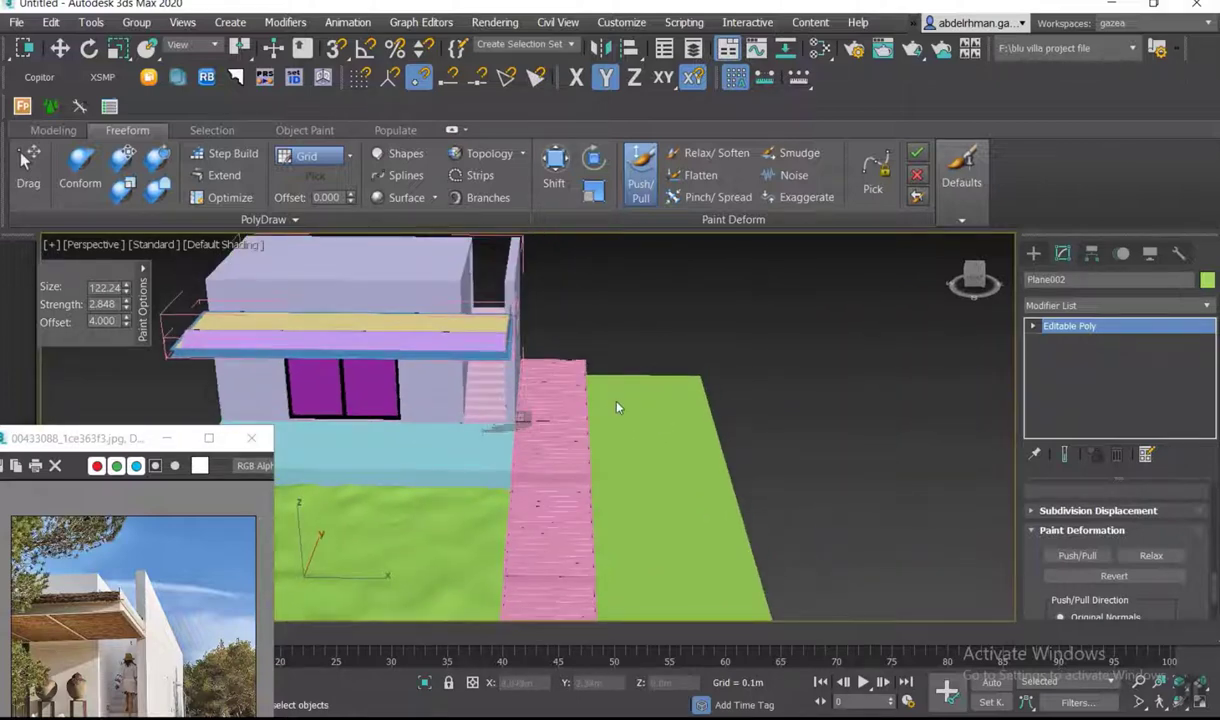
# - Exit Push/Pull sculpting and return to Select and Move with a frontal view
pyautogui.click(1033, 253)
pyautogui.press('w')
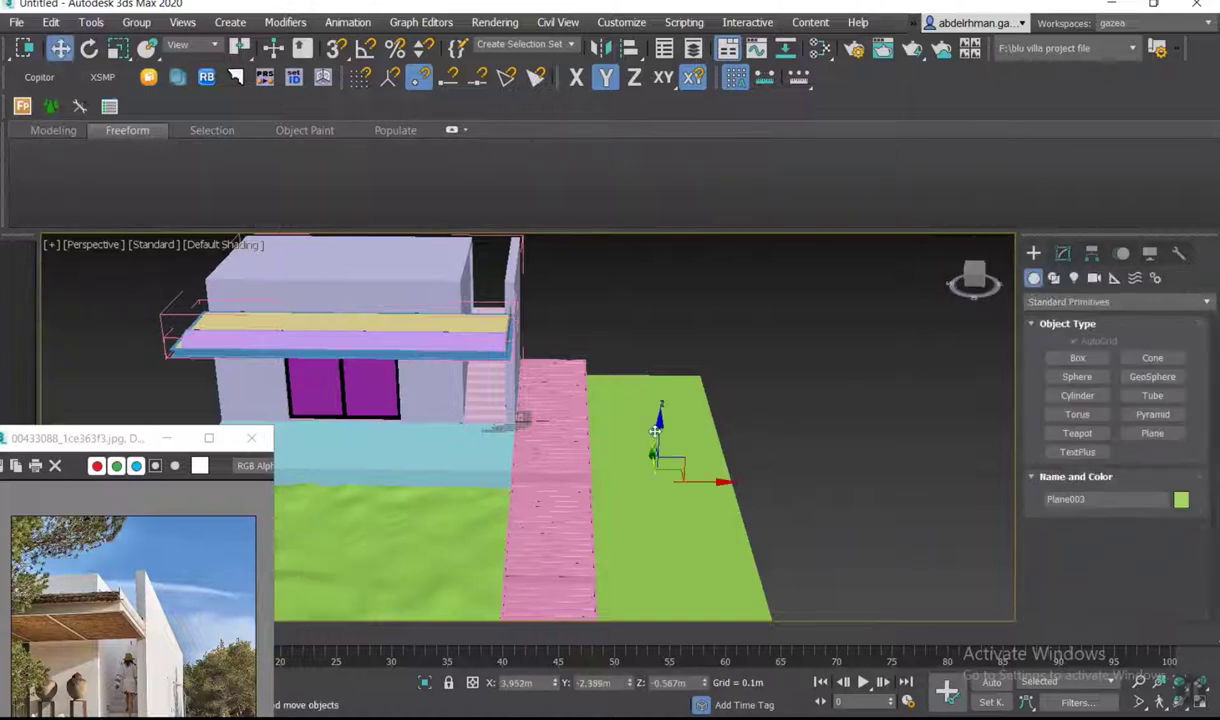
pyautogui.moveTo(654, 430)
pyautogui.keyDown('alt'); pyautogui.mouseDown(button='middle')
pyautogui.moveTo(787, 417)
pyautogui.moveTo(794, 382)
pyautogui.mouseUp(button='middle'); pyautogui.keyUp('alt')
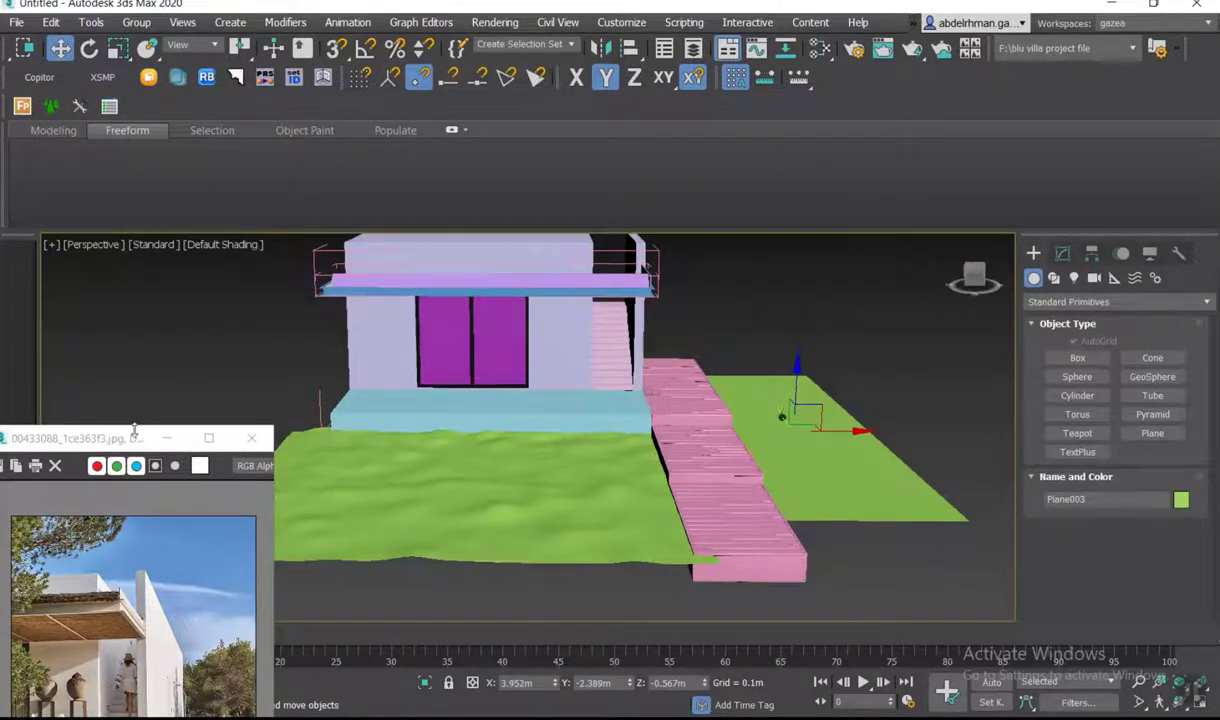
# - Reposition and zoom the reference photo window beside the model for comparison
pyautogui.moveTo(134, 427); pyautogui.dragTo(172, 255)
pyautogui.scroll(2, 139, 534)
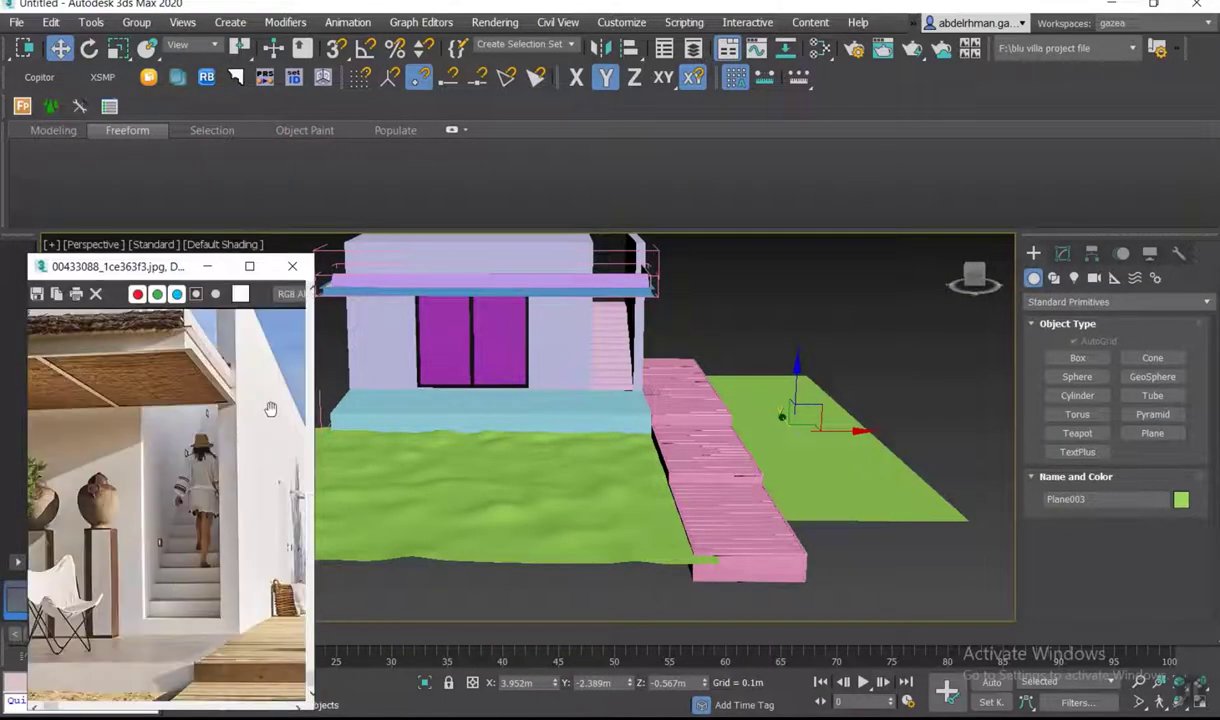
pyautogui.scroll(-2, 127, 597)
pyautogui.moveTo(811, 450); pyautogui.dragTo(787, 496, button='middle')
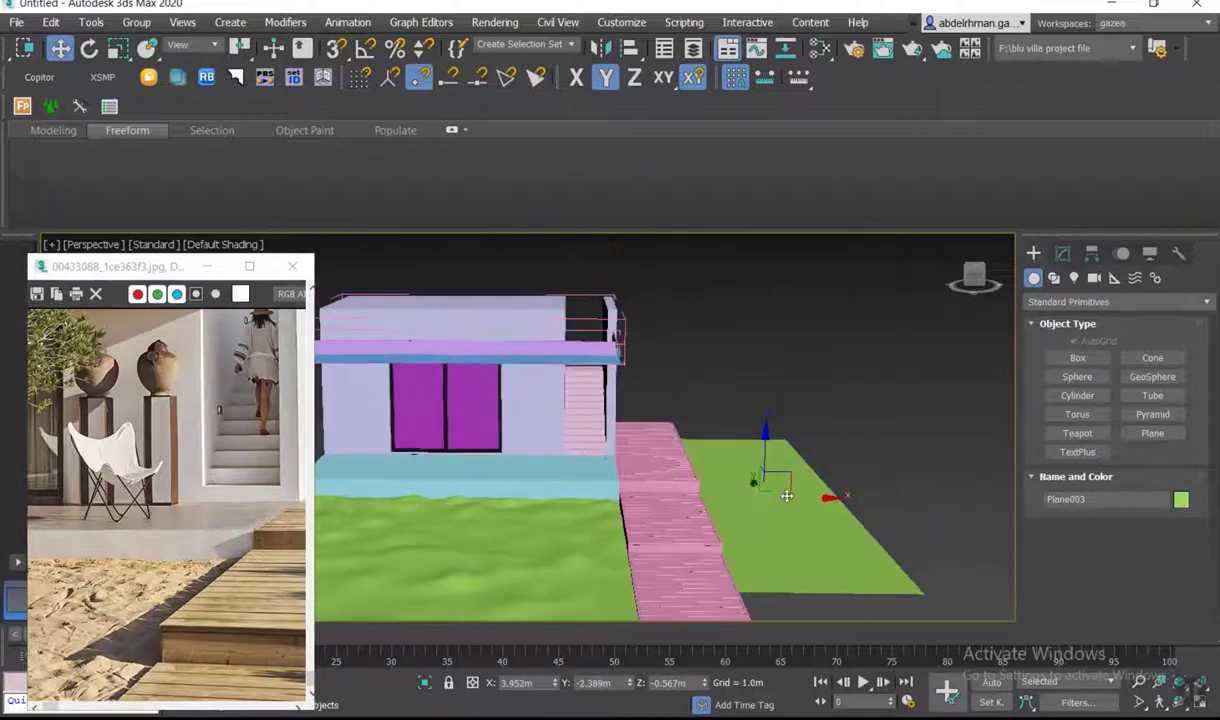
pyautogui.click(73, 425)
pyautogui.scroll(-3, 145, 457)
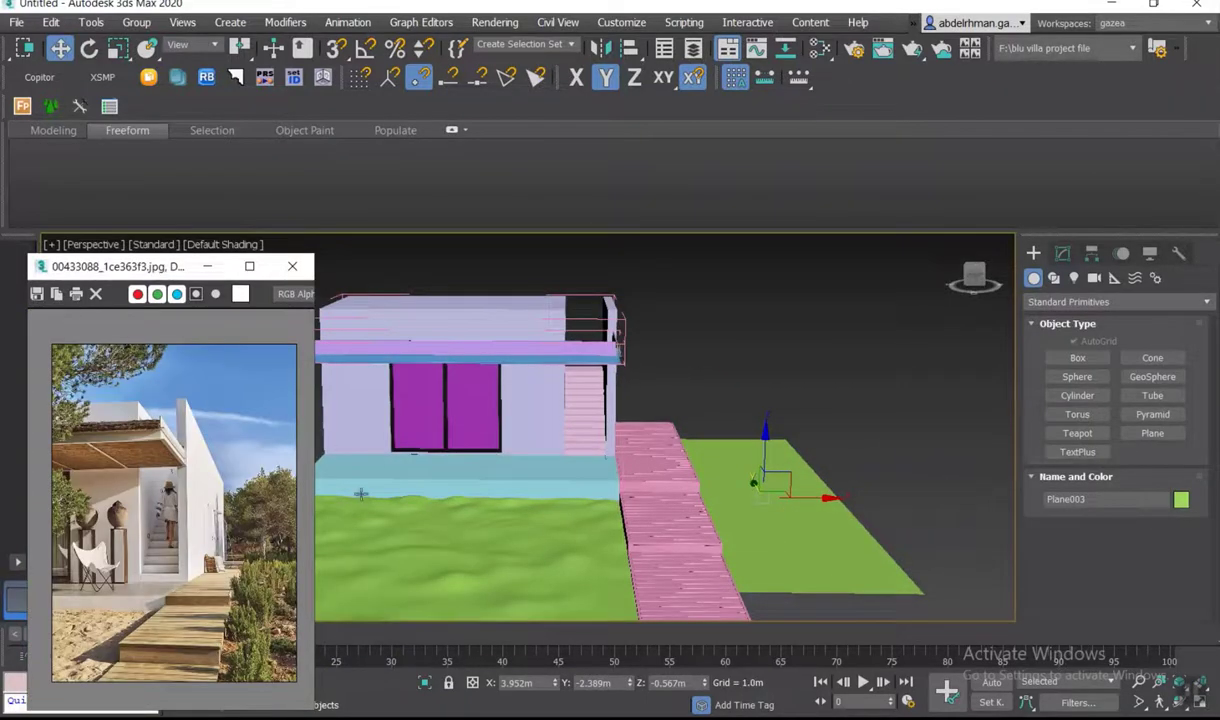
pyautogui.keyDown('alt'); pyautogui.moveTo(809, 502); pyautogui.dragTo(800, 513, button='middle'); pyautogui.keyUp('alt')
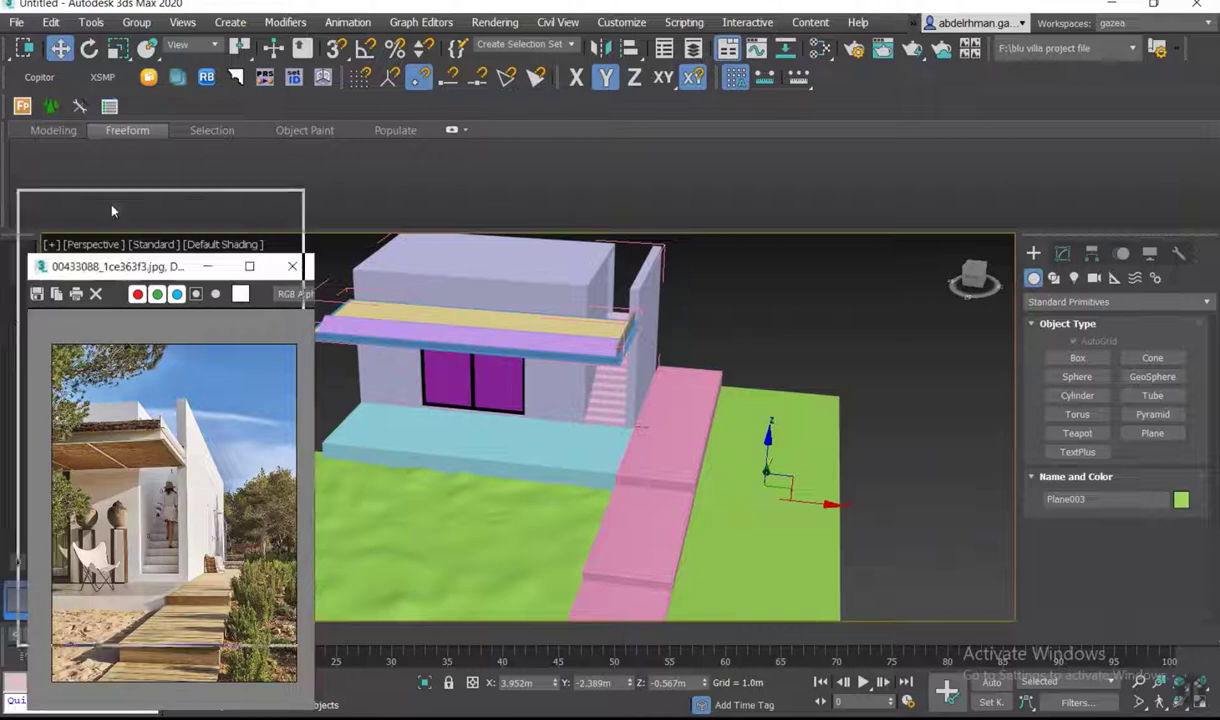
pyautogui.moveTo(127, 260); pyautogui.dragTo(102, 105)
pyautogui.keyDown('alt'); pyautogui.moveTo(432, 363); pyautogui.dragTo(821, 448, button='middle'); pyautogui.keyUp('alt')
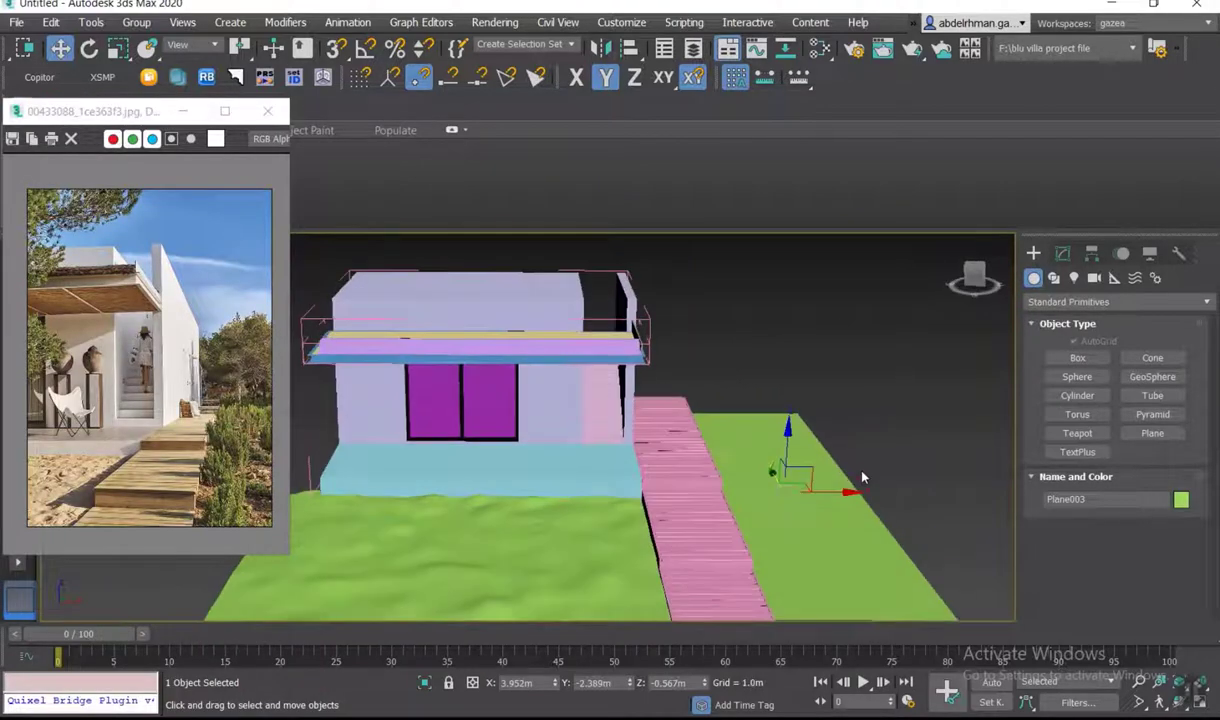
# - In Top view, place a VRayPhysicalCamera in front of the house aimed along the walkway
pyautogui.press('t')
pyautogui.scroll(-5, 826, 430)
pyautogui.scroll(-3, 779, 332)
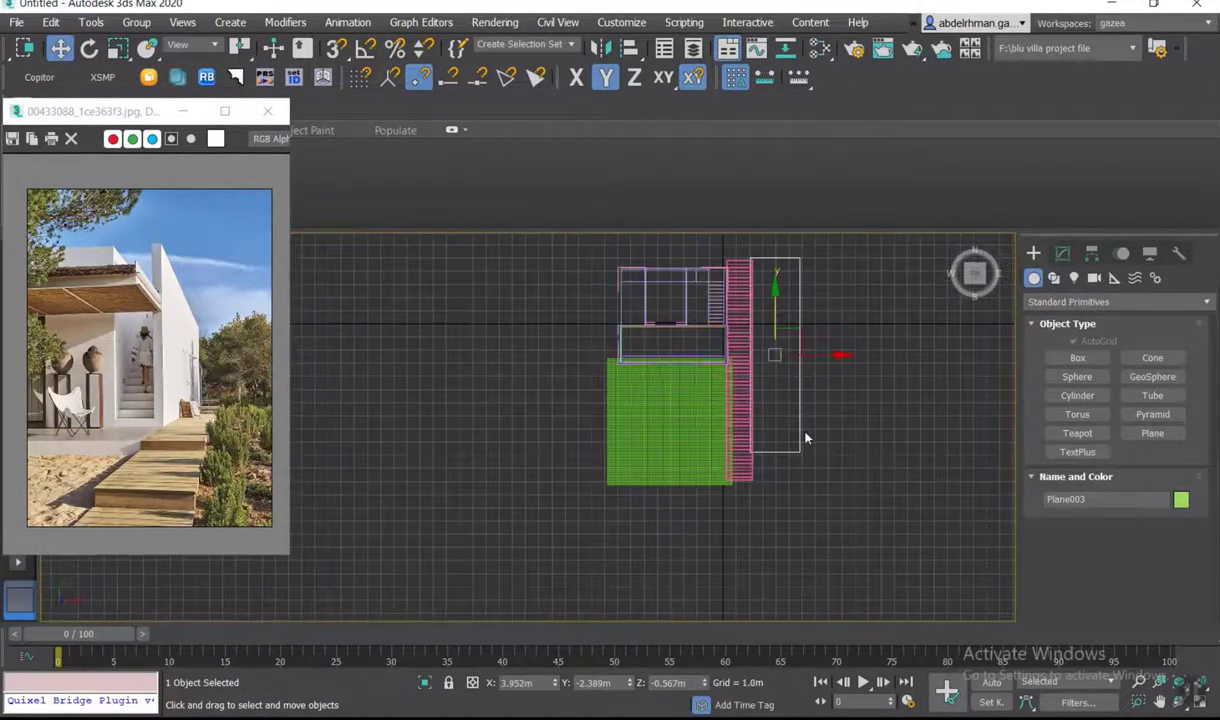
pyautogui.scroll(-2, 776, 348)
pyautogui.click(1094, 278)
pyautogui.click(1118, 301)
pyautogui.click(1035, 313)
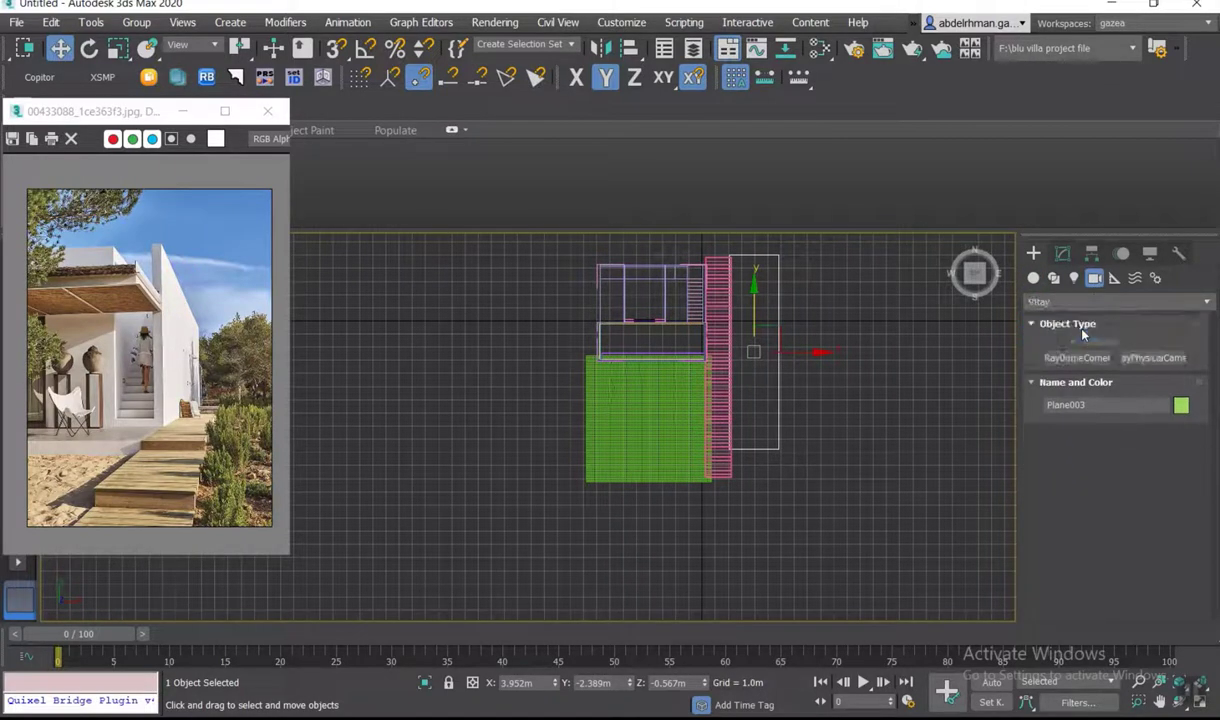
pyautogui.click(1153, 357)
pyautogui.moveTo(820, 487)
pyautogui.mouseDown(button='middle')
pyautogui.moveTo(756, 452)
pyautogui.moveTo(729, 377)
pyautogui.mouseUp(button='middle')
pyautogui.moveTo(662, 505); pyautogui.dragTo(659, 282)
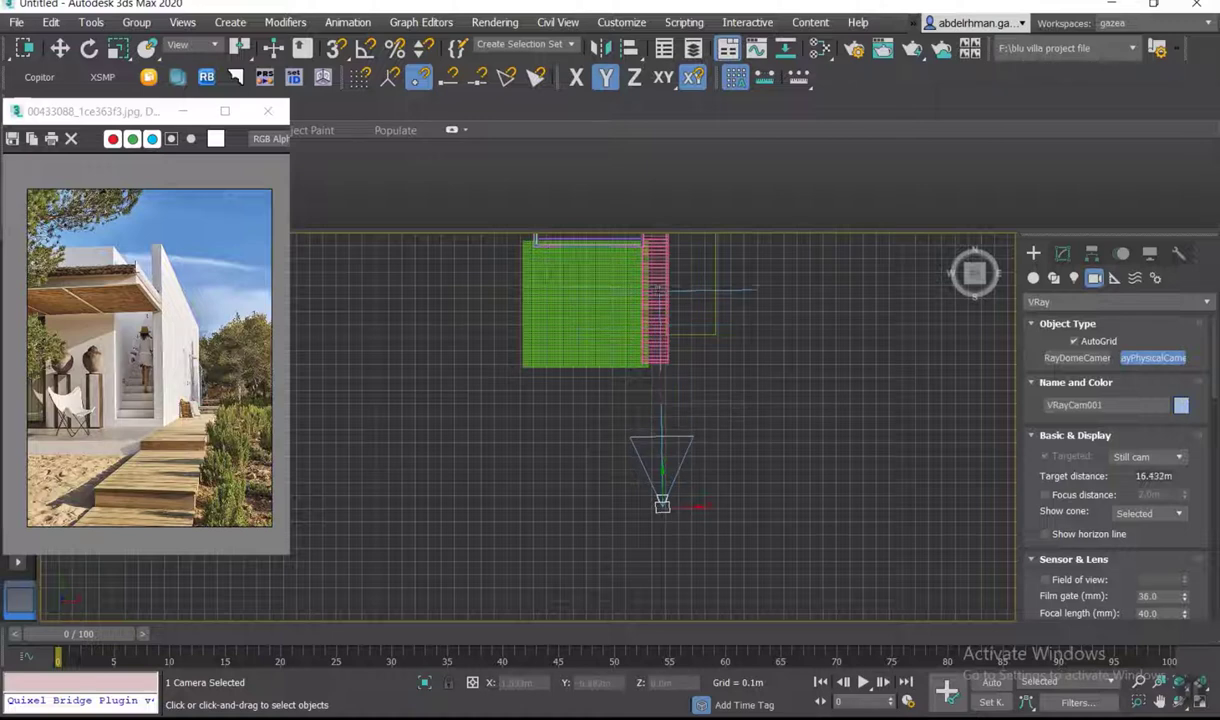
# - Look through VRayCam001 with the safe frame shown and the ribbon hidden
pyautogui.press('w')
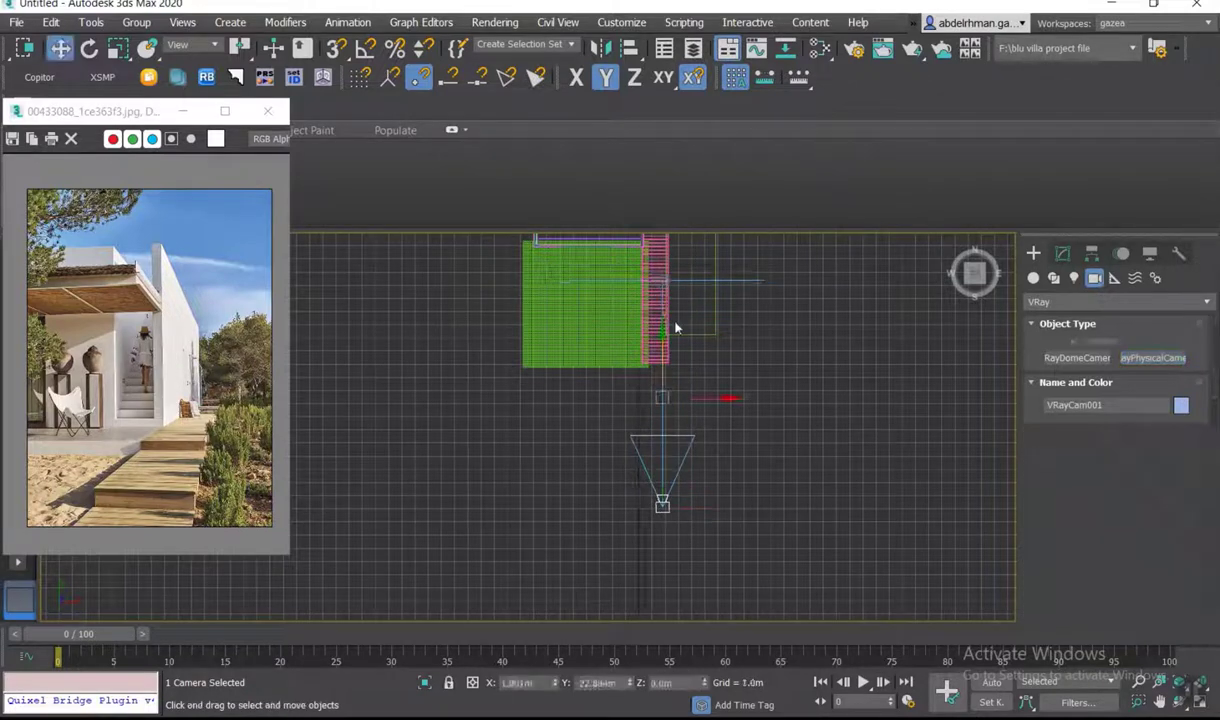
pyautogui.press('c')
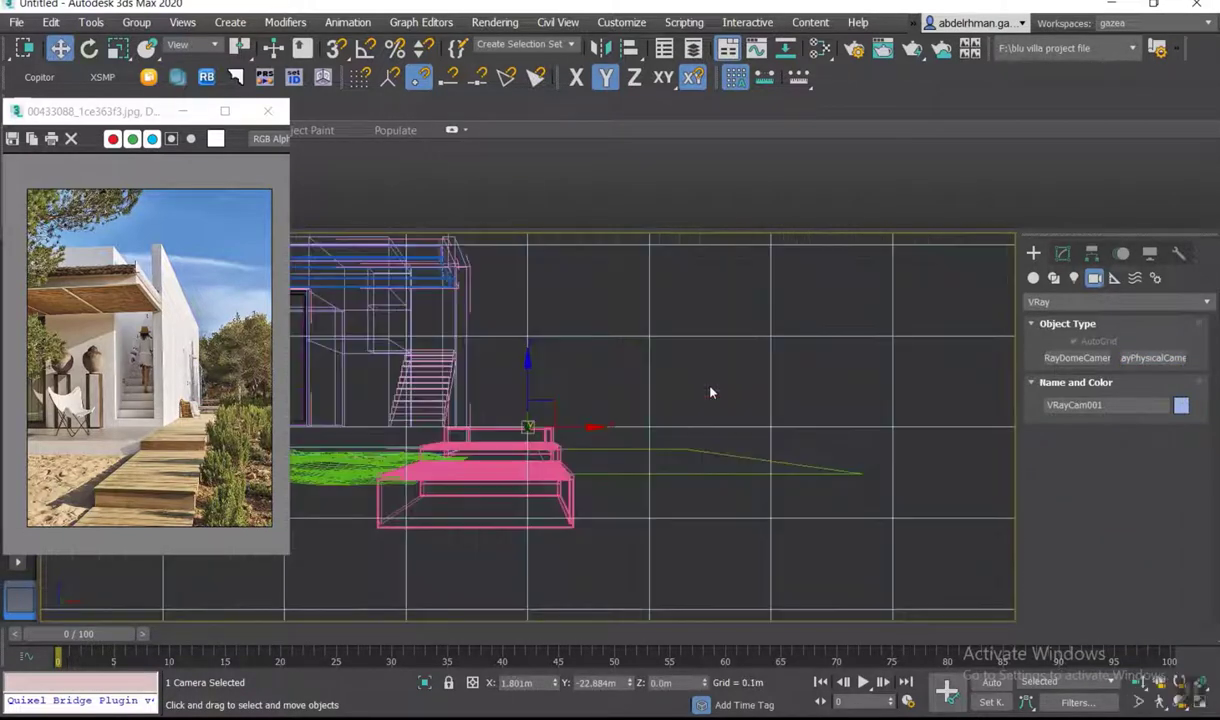
pyautogui.hotkey('shift', 'f')
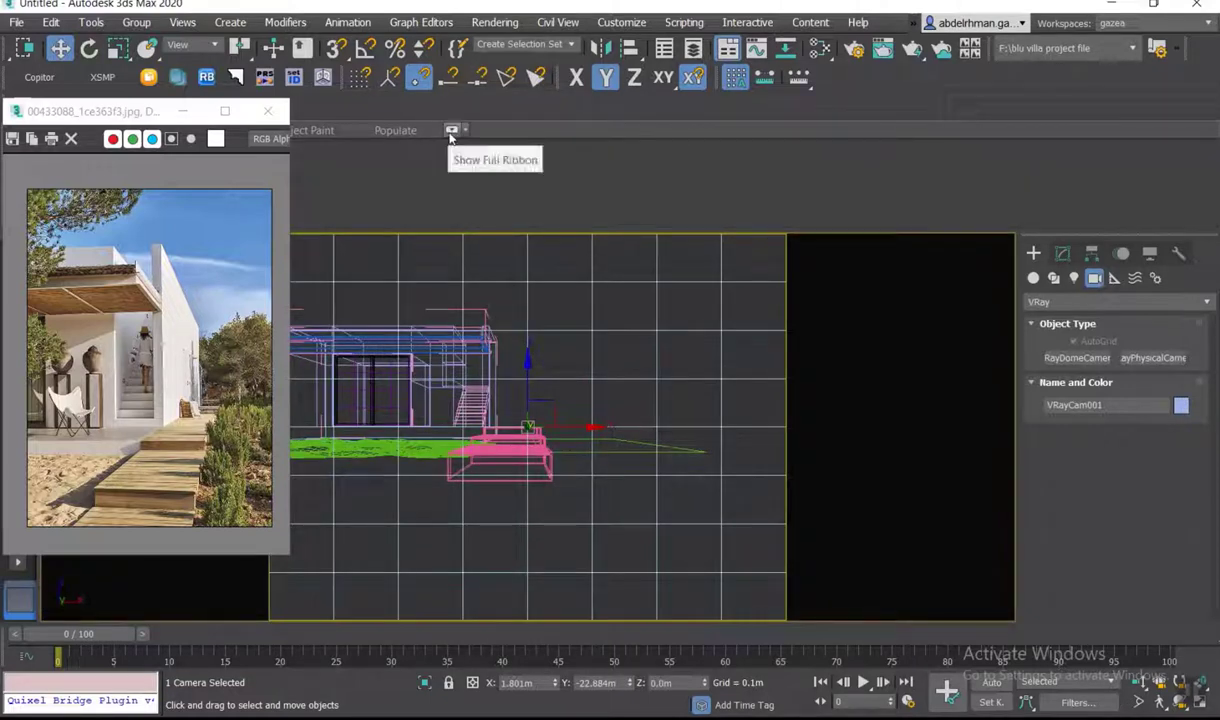
pyautogui.click(728, 48)
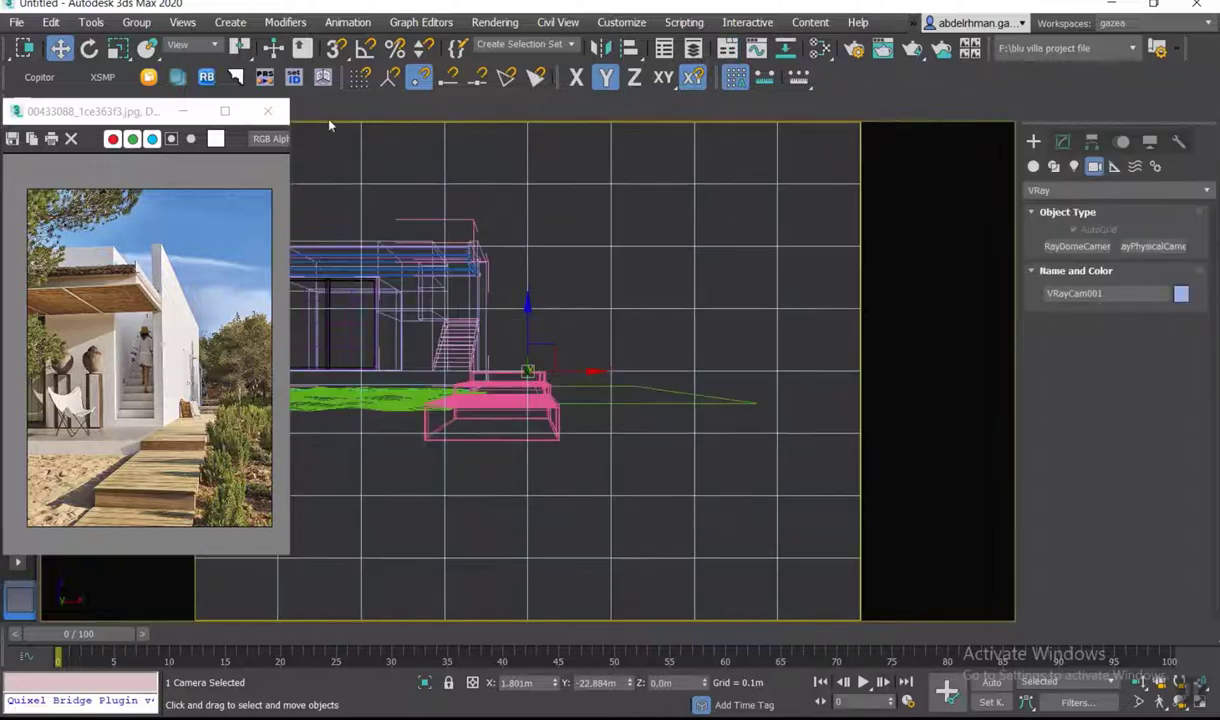
pyautogui.moveTo(137, 117); pyautogui.dragTo(97, 237)
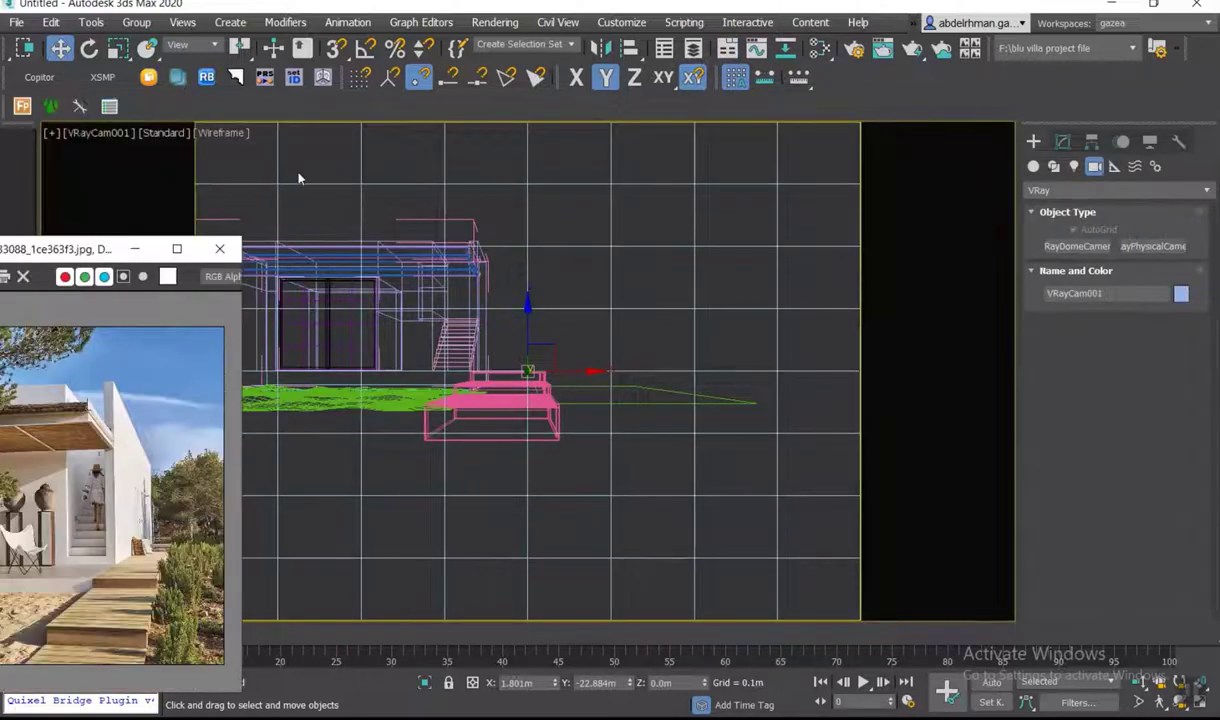
pyautogui.click(369, 120)
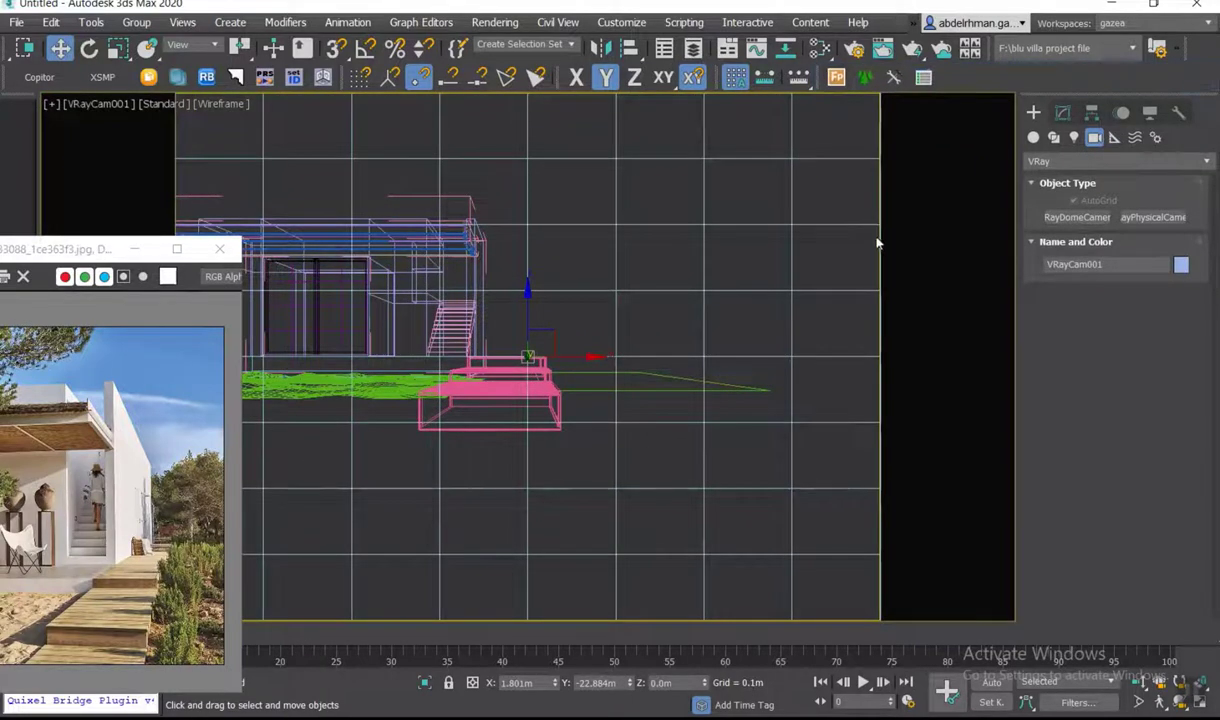
pyautogui.click(480, 22)
# - Set the render output to a 640 × 919 portrait size in Render Setup
pyautogui.click(537, 113)
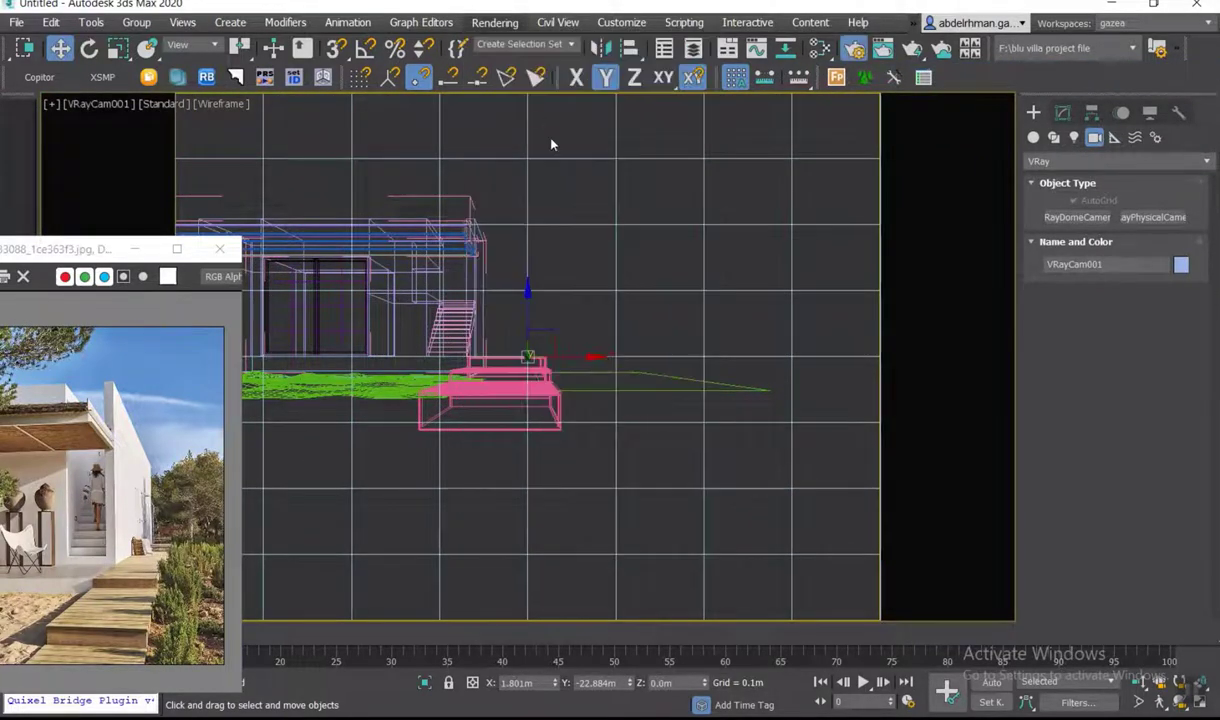
pyautogui.moveTo(157, 11); pyautogui.dragTo(955, 62)
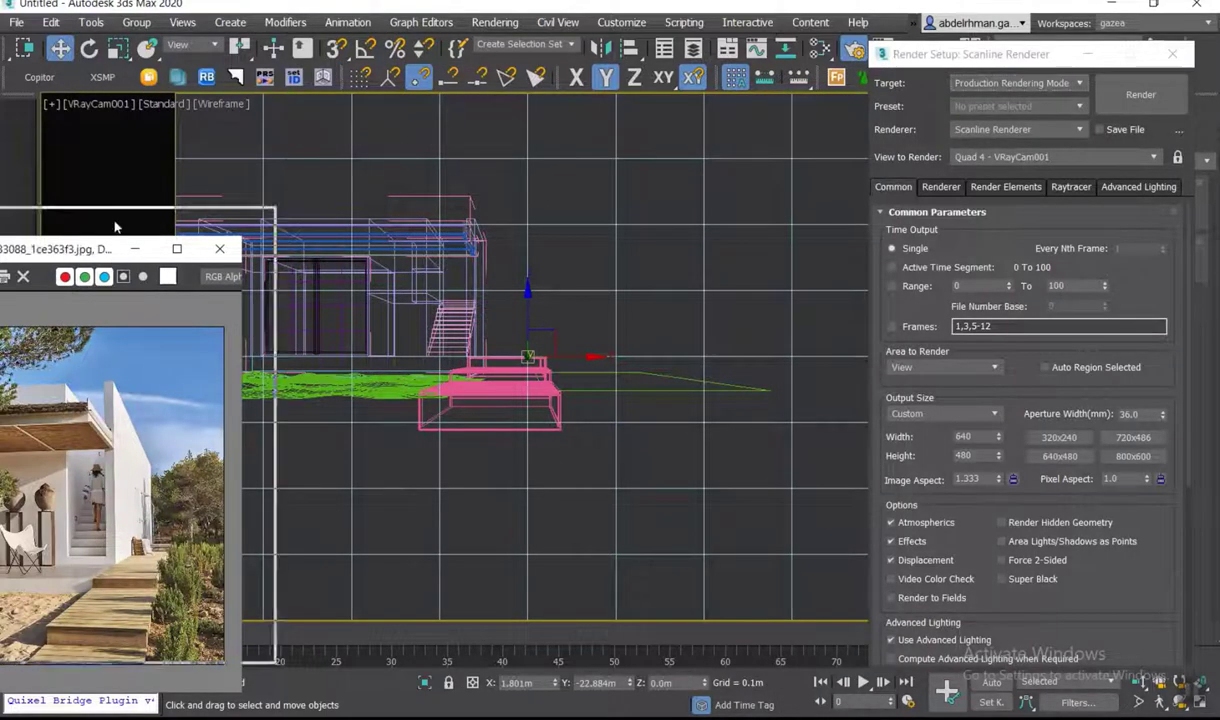
pyautogui.moveTo(82, 245); pyautogui.dragTo(157, 107)
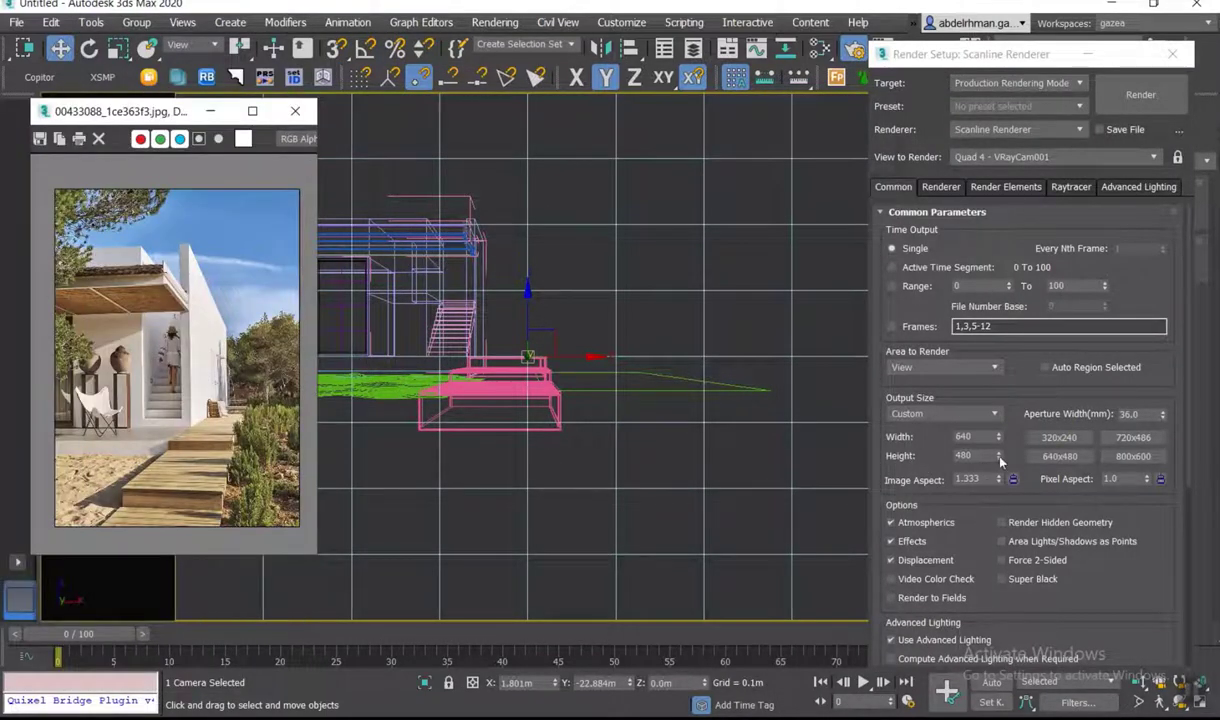
pyautogui.moveTo(1000, 459); pyautogui.dragTo(756, 287)
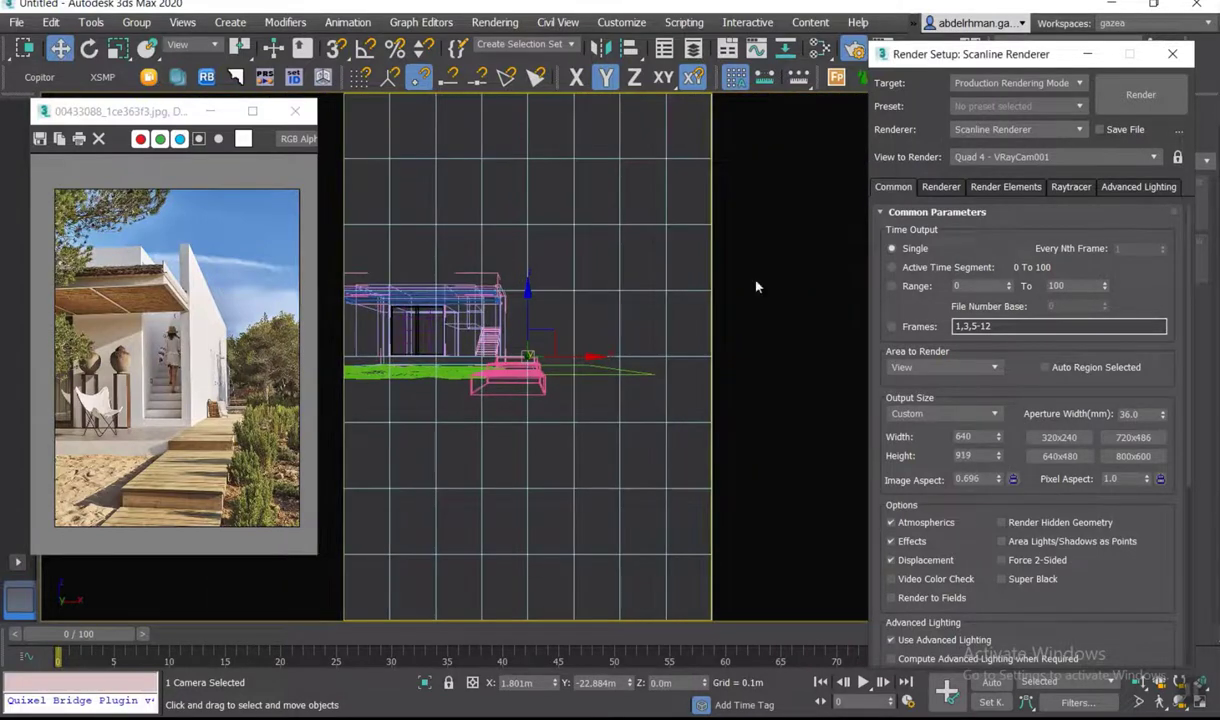
# - Dolly and reposition VRayCam001 to frame the house and pink steps in shaded view
pyautogui.moveTo(507, 366)
pyautogui.mouseDown()
pyautogui.moveTo(634, 407)
pyautogui.moveTo(572, 340)
pyautogui.mouseUp()
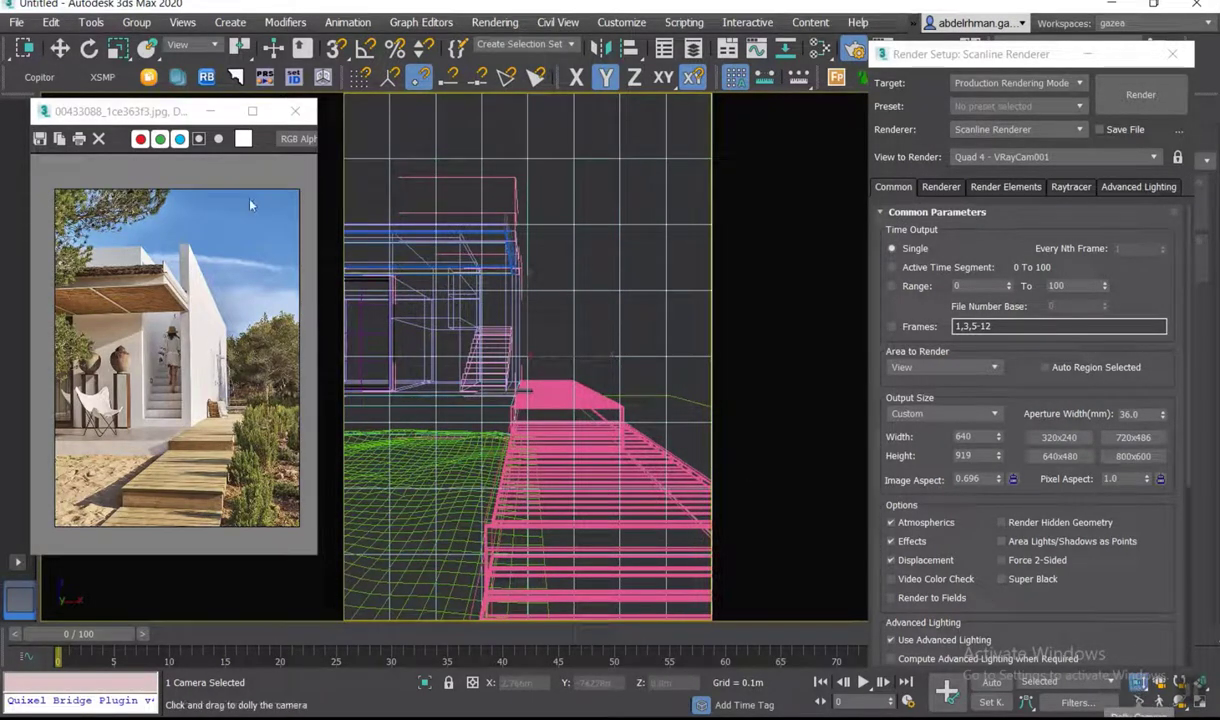
pyautogui.moveTo(116, 113); pyautogui.dragTo(130, 191)
pyautogui.click(169, 113)
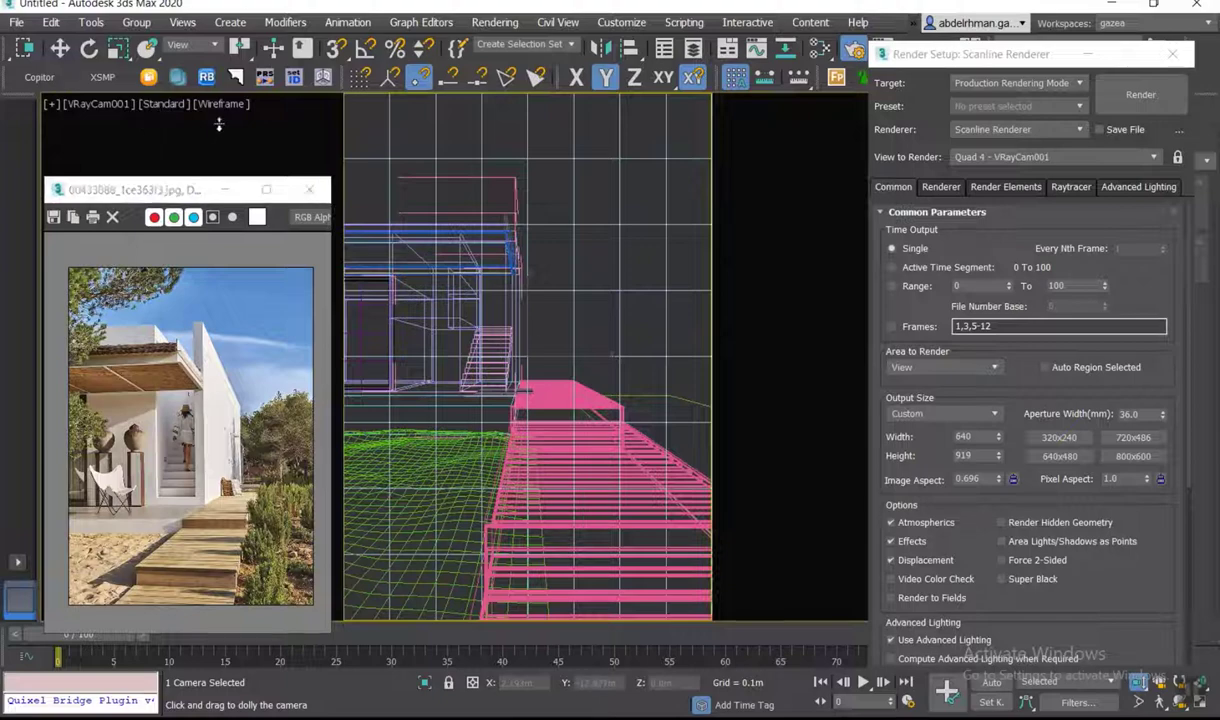
pyautogui.moveTo(218, 124)
pyautogui.mouseDown()
pyautogui.moveTo(572, 350)
pyautogui.moveTo(591, 348)
pyautogui.mouseUp()
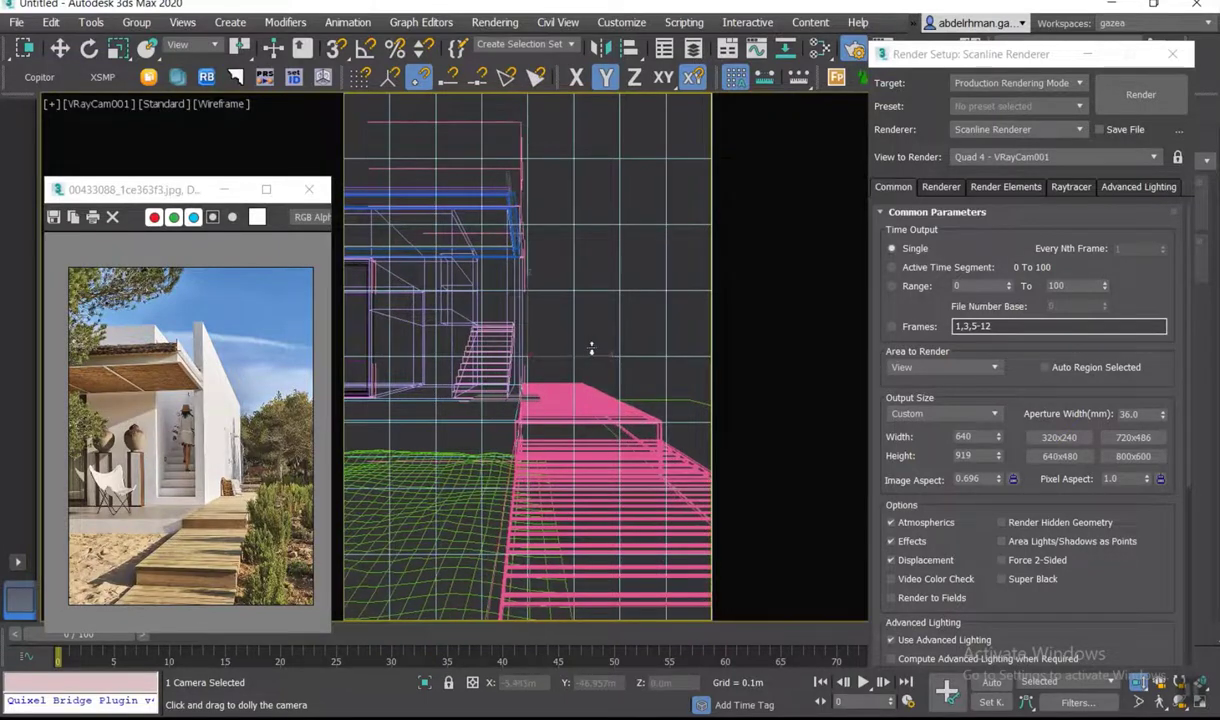
pyautogui.press('F3')
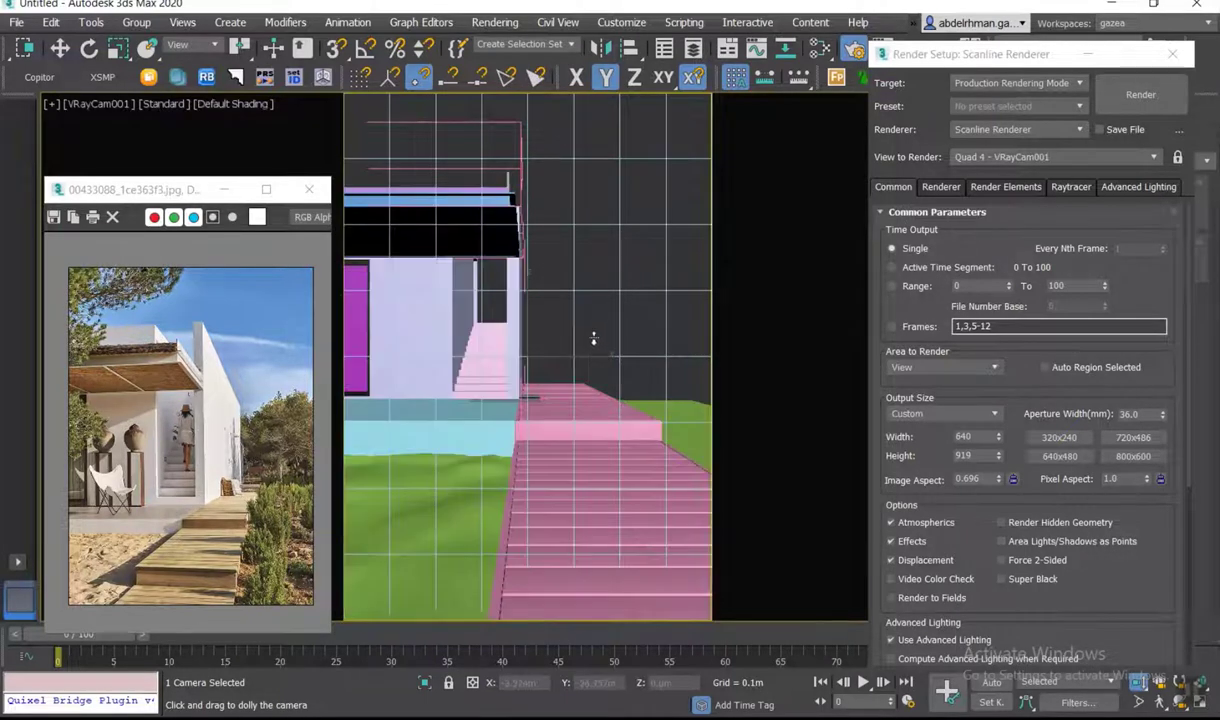
pyautogui.moveTo(593, 342); pyautogui.dragTo(593, 343)
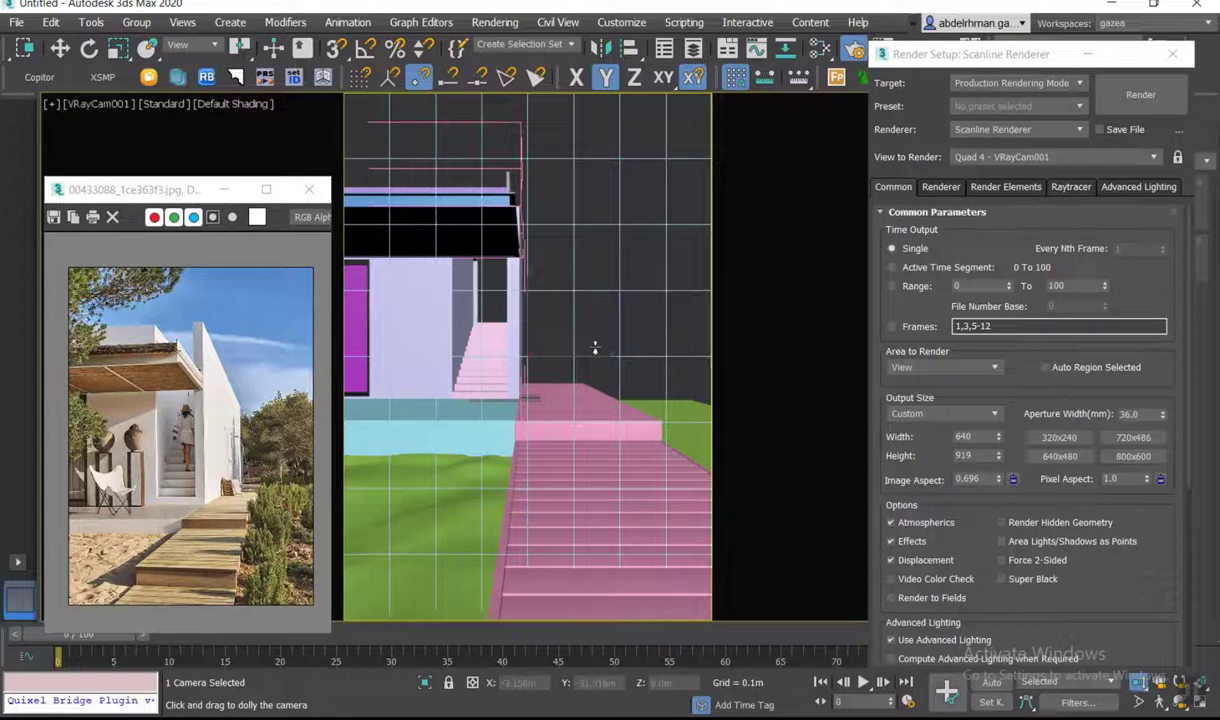
pyautogui.press('w')
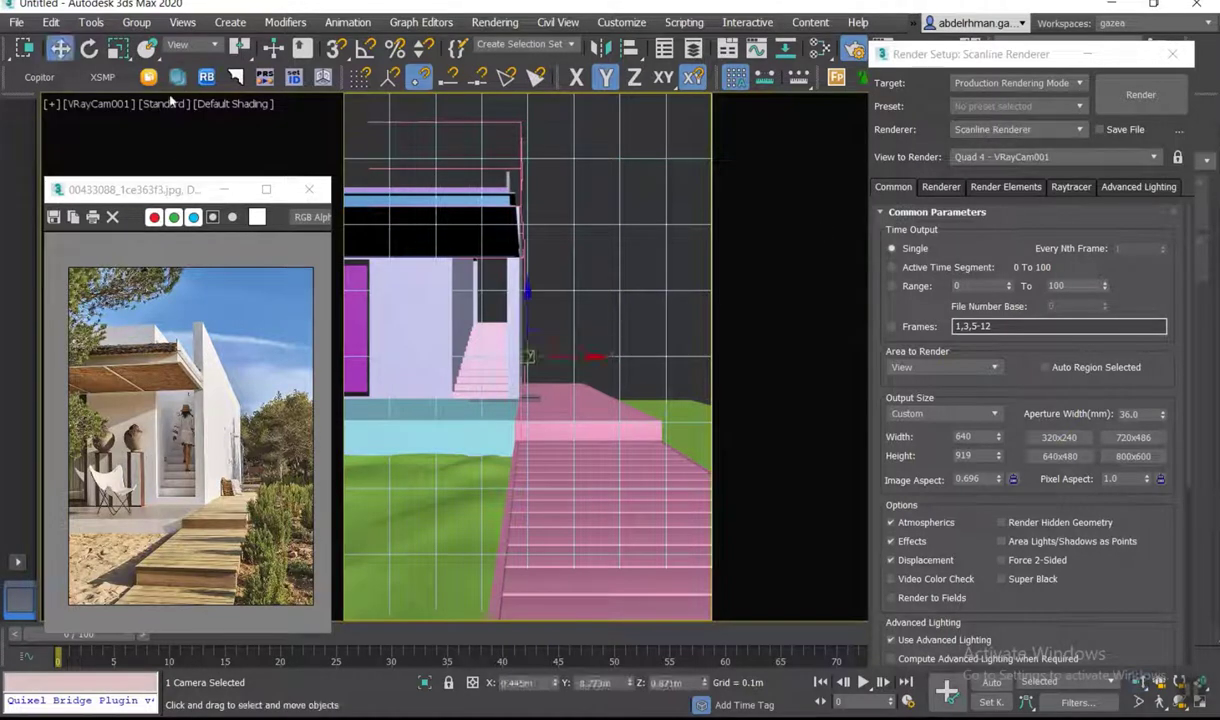
pyautogui.moveTo(1092, 52); pyautogui.dragTo(753, 64)
# - Close Render Setup and move VRayCam001's target sideways to shift the house in frame
pyautogui.click(1063, 112)
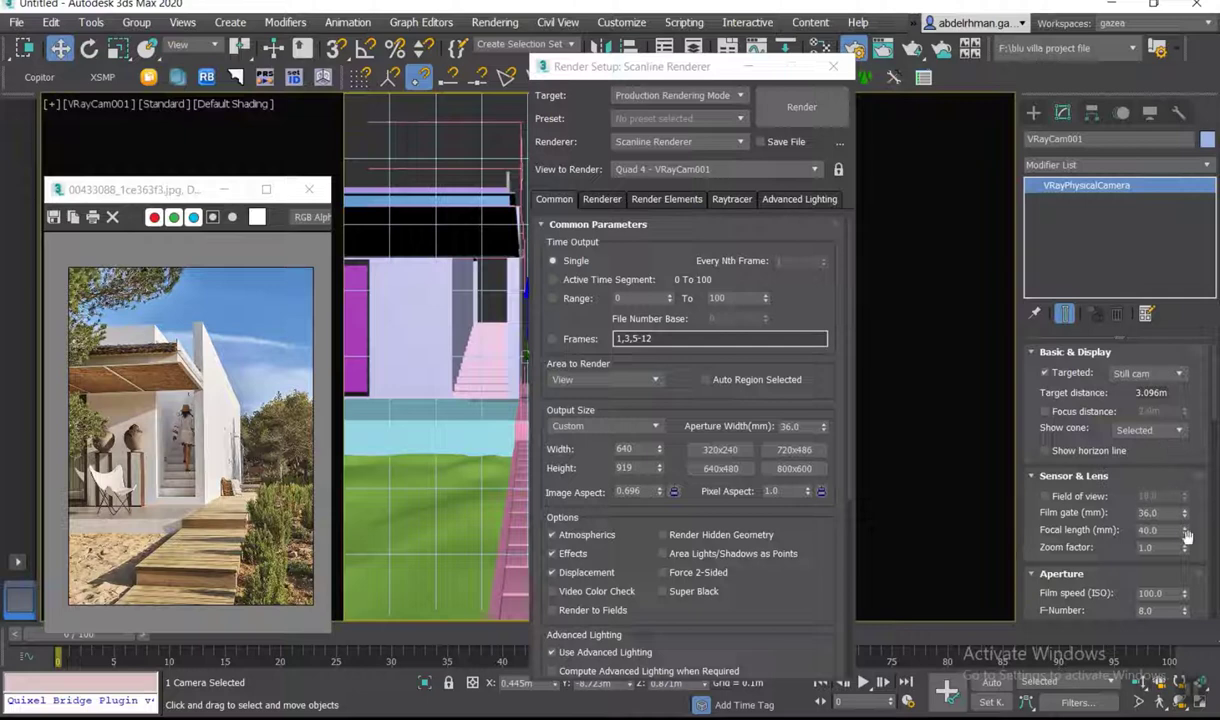
pyautogui.press('F10')
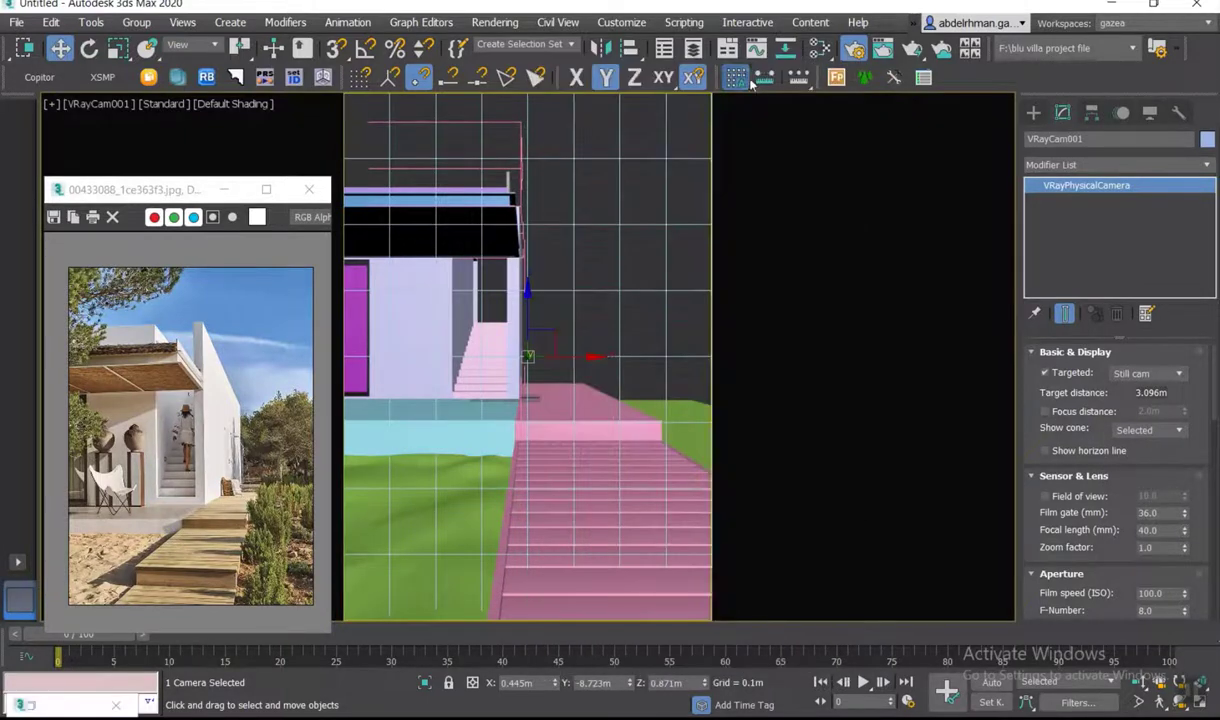
pyautogui.moveTo(619, 283); pyautogui.dragTo(557, 282, button='middle')
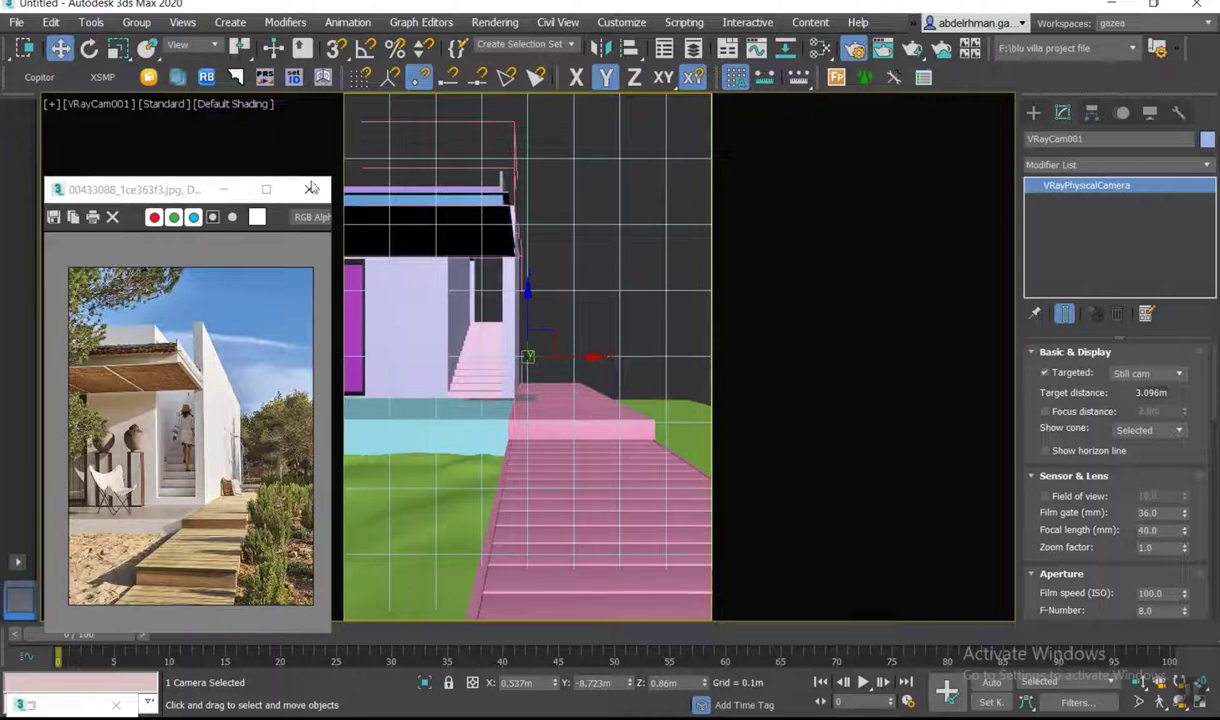
pyautogui.click(115, 105)
pyautogui.click(200, 411)
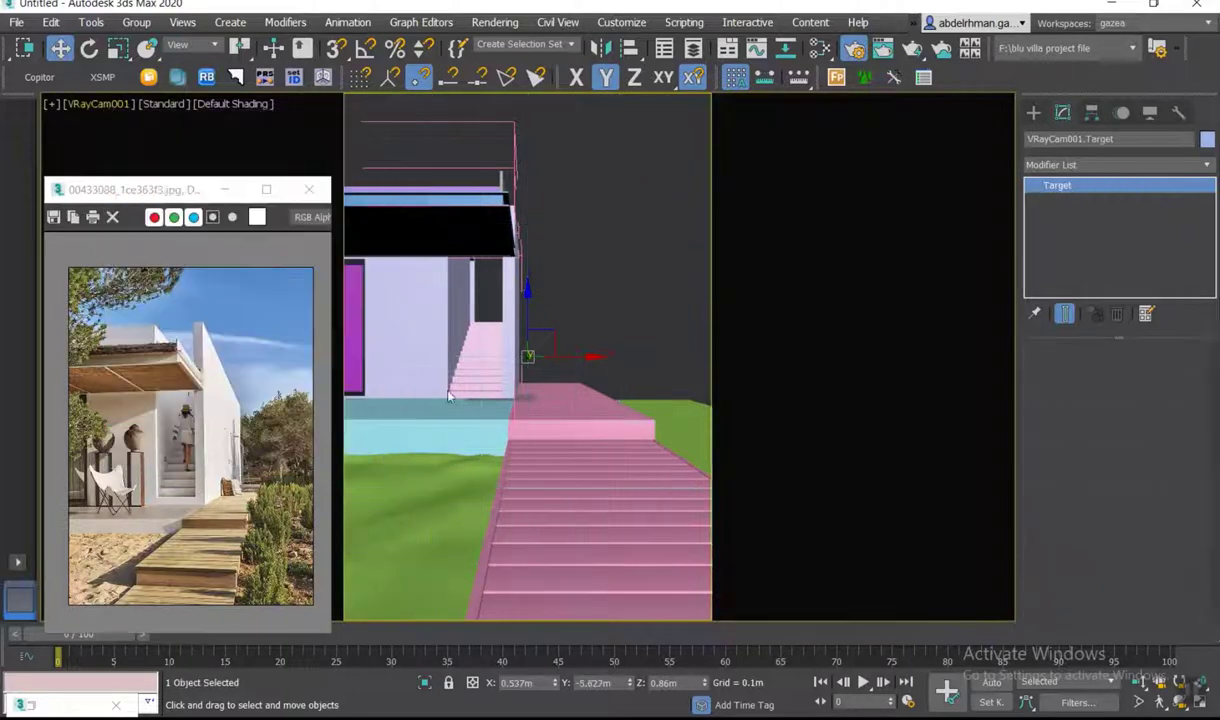
pyautogui.moveTo(566, 358); pyautogui.dragTo(444, 365)
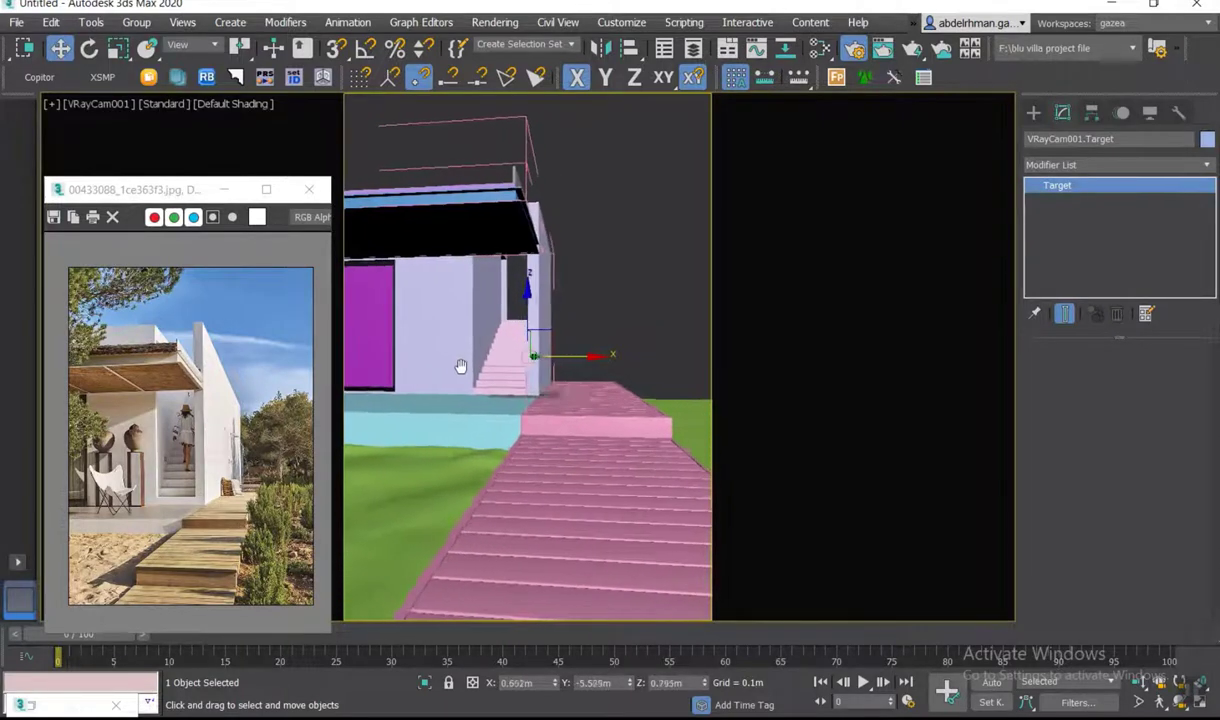
pyautogui.moveTo(560, 356)
pyautogui.mouseDown()
pyautogui.moveTo(512, 352)
pyautogui.moveTo(625, 379)
pyautogui.mouseUp()
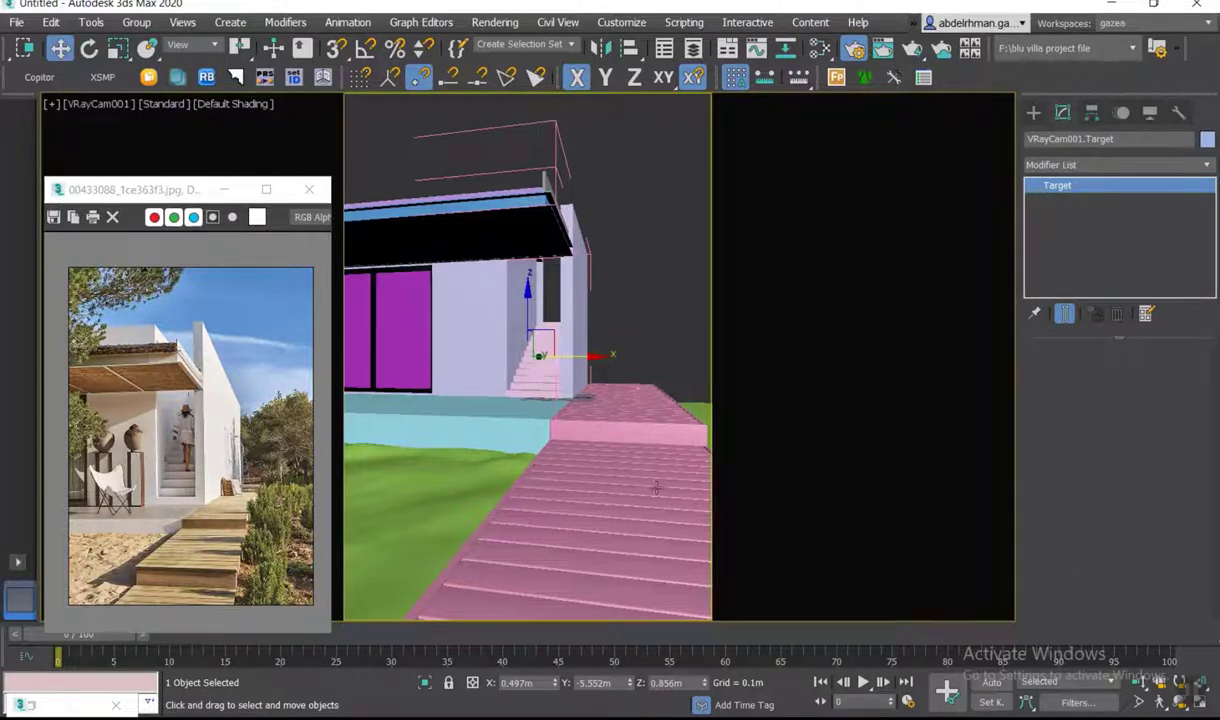
pyautogui.moveTo(656, 487); pyautogui.dragTo(352, 500)
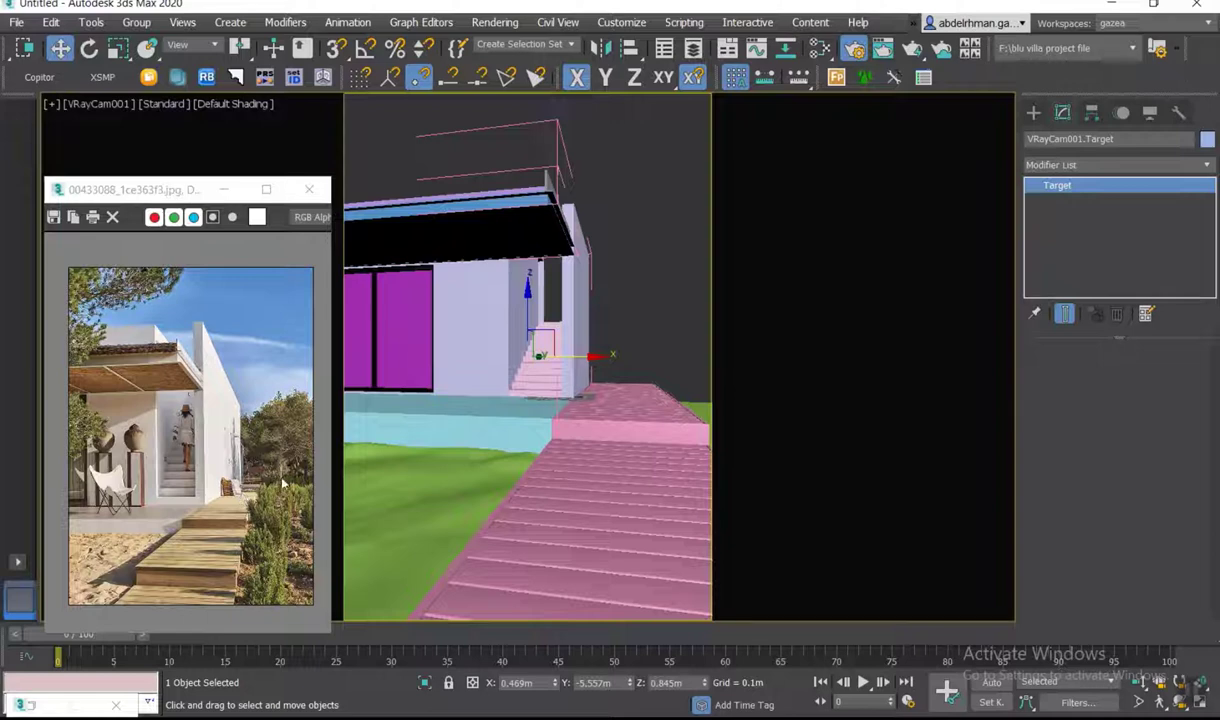
# - Check the camera layout in Top view, then return to VRayCam001 and select the camera
pyautogui.press('t')
pyautogui.scroll(-3, 490, 310)
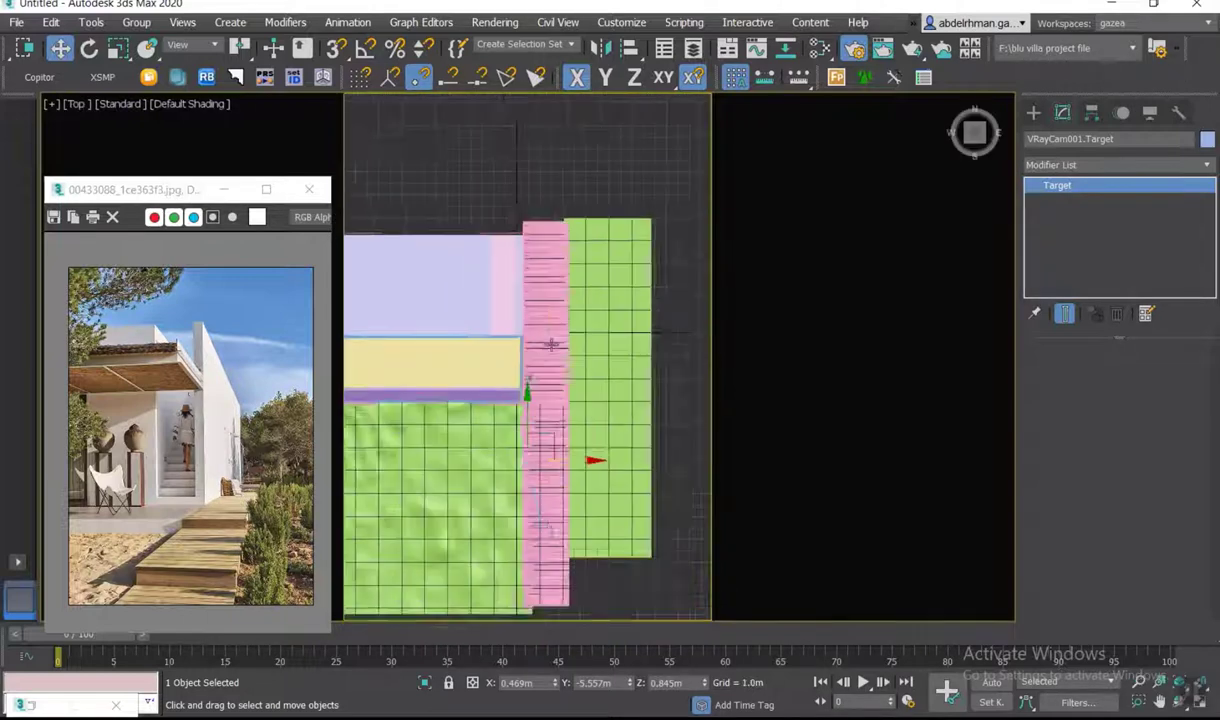
pyautogui.scroll(-3, 563, 321)
pyautogui.hotkey('ctrl', 'd')
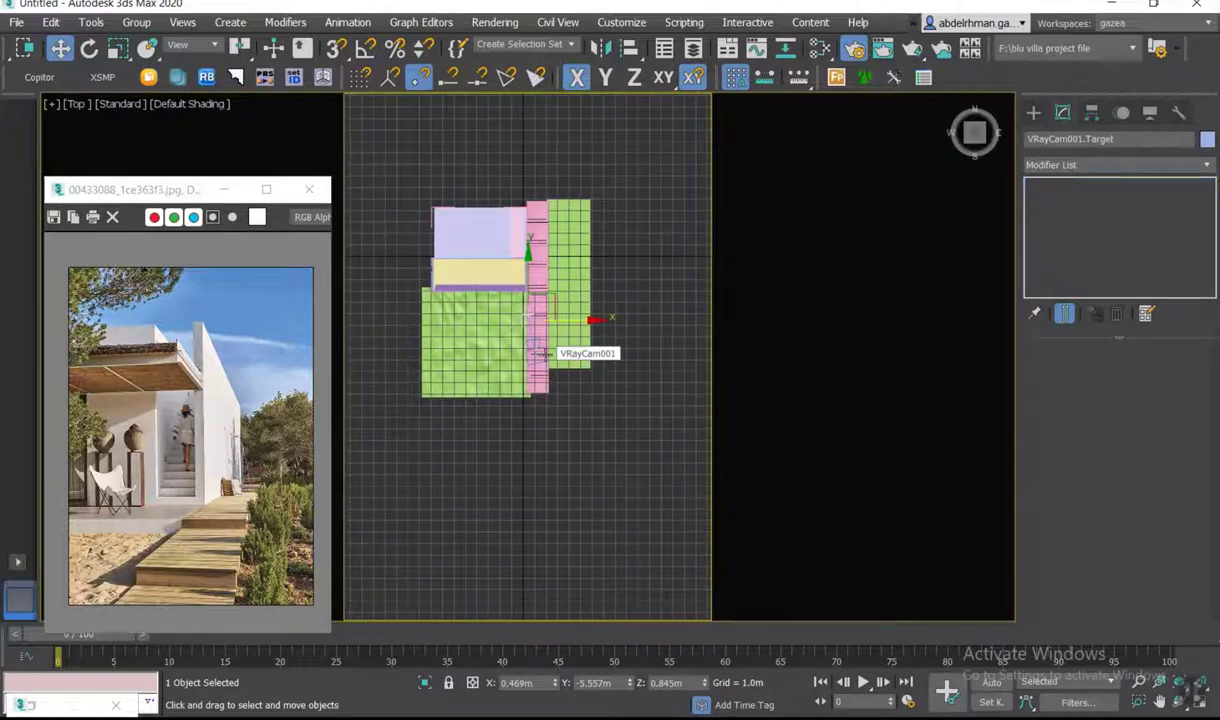
pyautogui.scroll(3, 542, 365)
pyautogui.scroll(2, 543, 362)
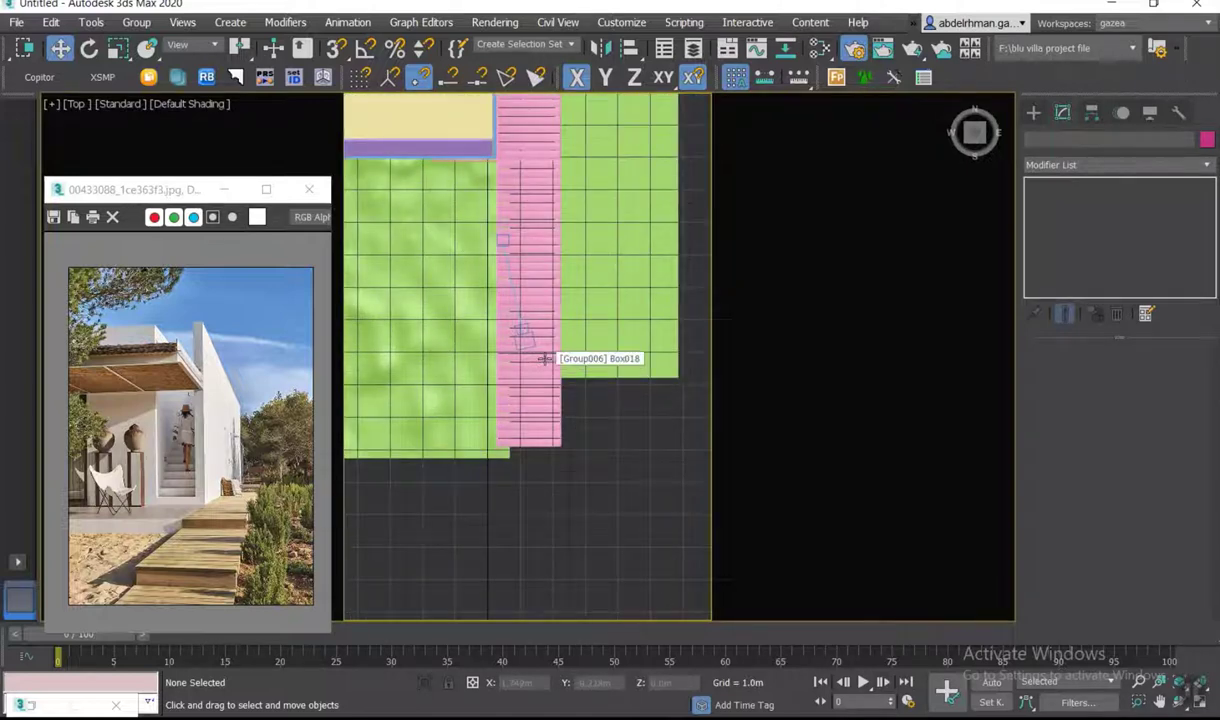
pyautogui.press('c')
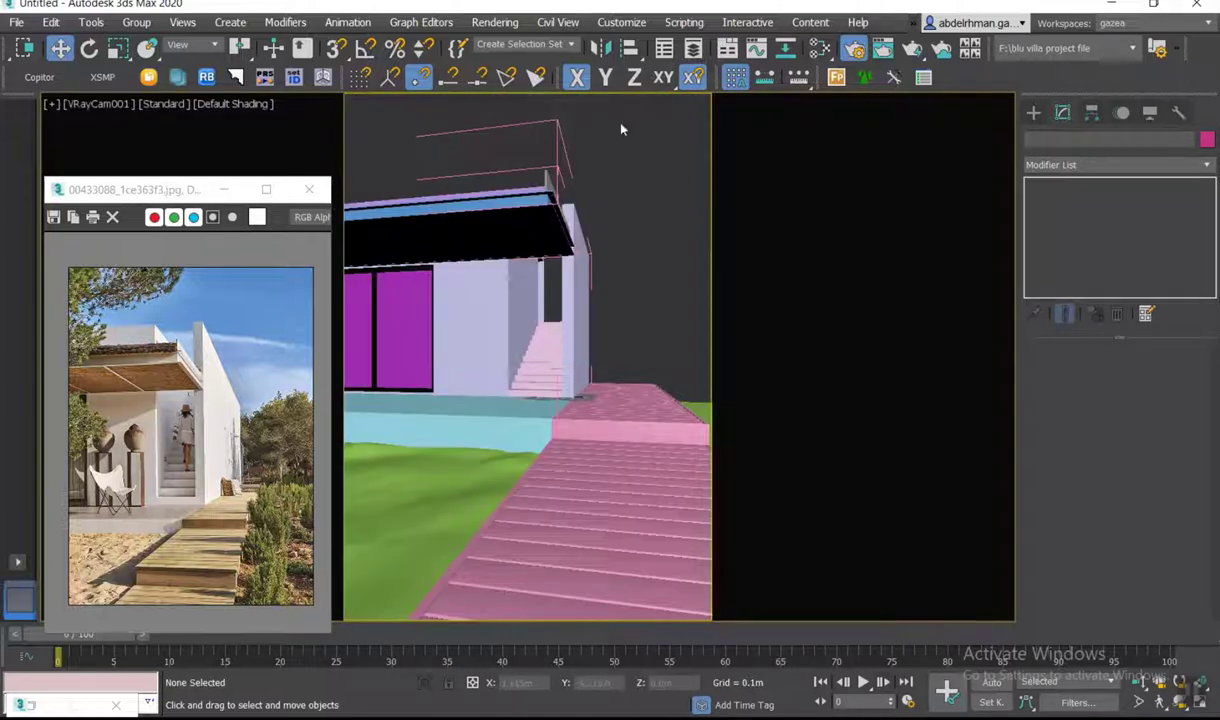
pyautogui.click(98, 104)
# - Set VRayCam001's focal length to 78 mm and dolly it back to about 8.3 m target distance
pyautogui.click(150, 400)
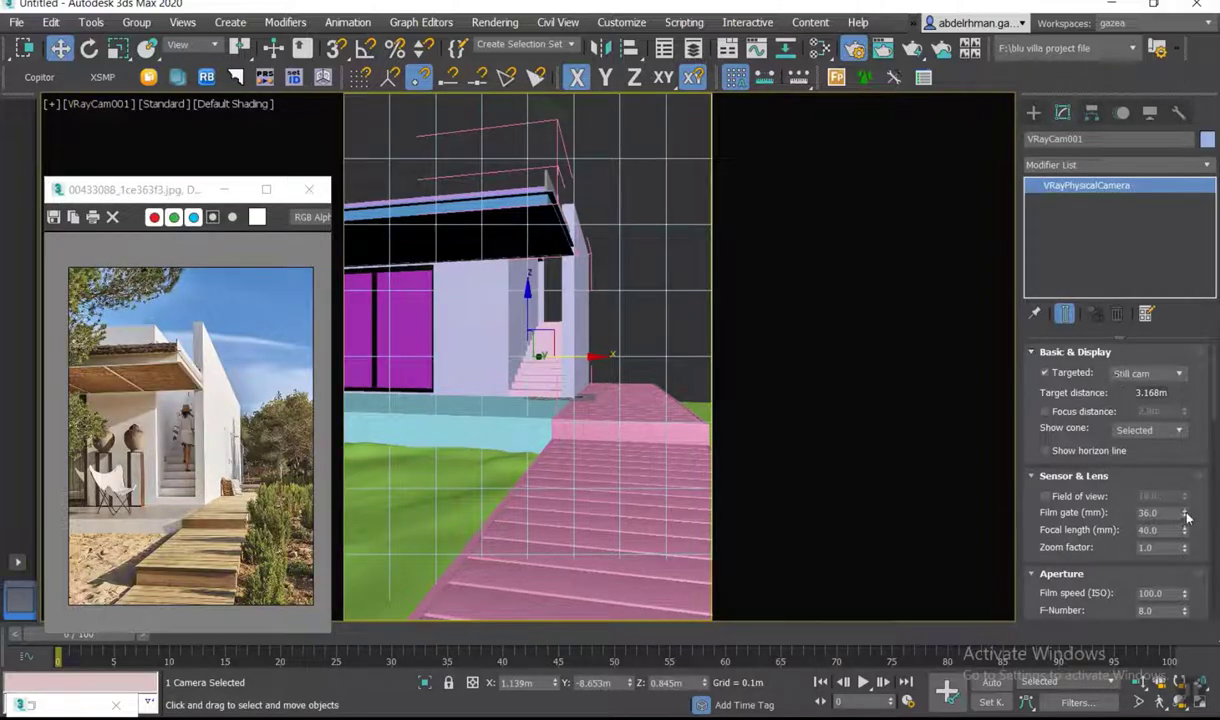
pyautogui.moveTo(1187, 531); pyautogui.dragTo(1138, 657)
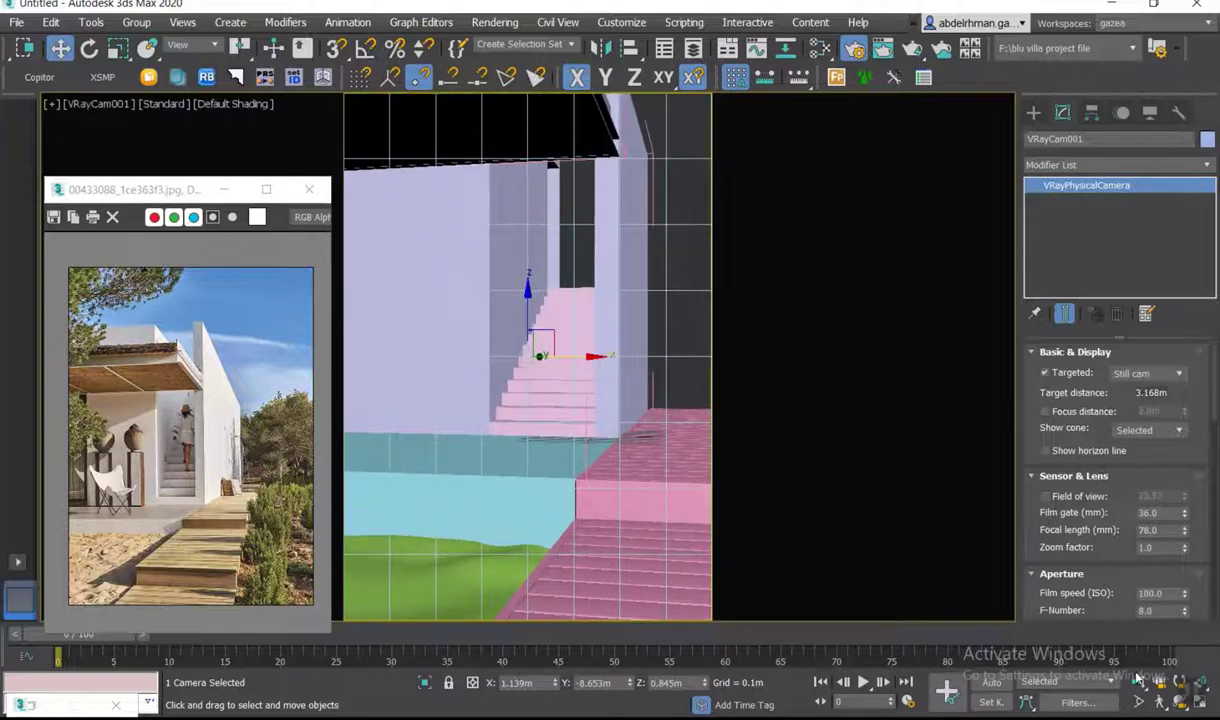
pyautogui.click(1138, 680)
pyautogui.moveTo(560, 335)
pyautogui.mouseDown()
pyautogui.moveTo(593, 428)
pyautogui.moveTo(592, 400)
pyautogui.mouseUp()
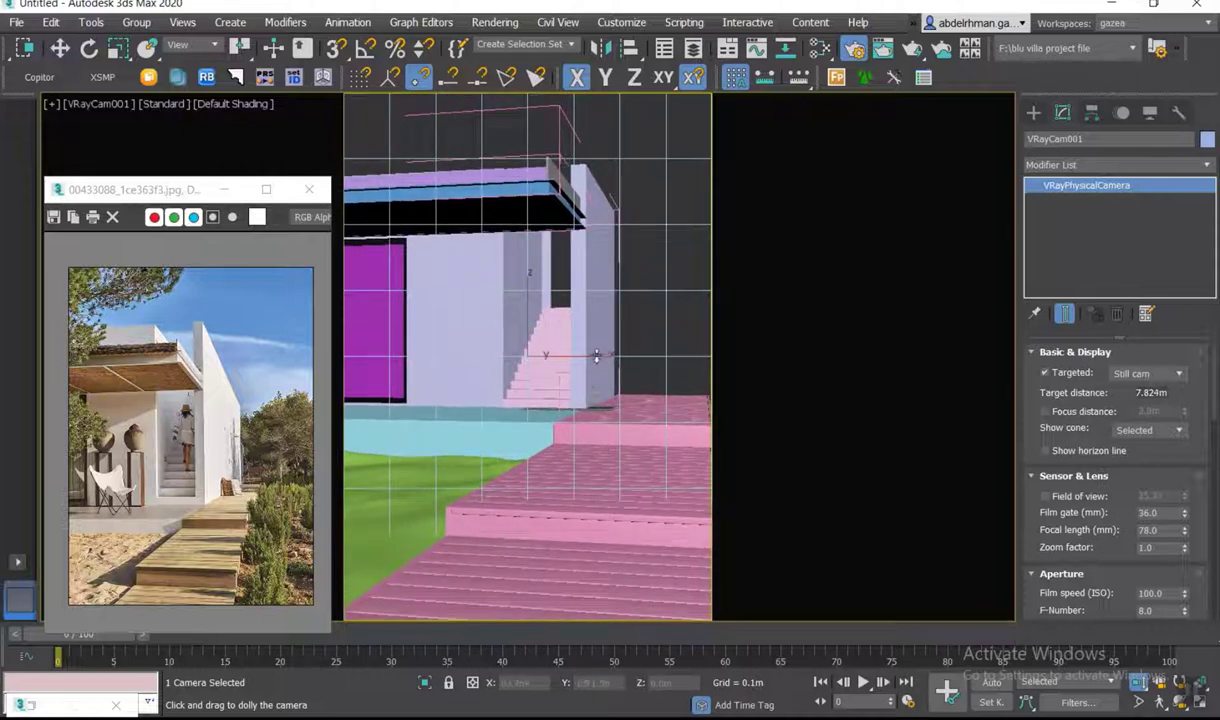
pyautogui.moveTo(605, 350)
pyautogui.mouseDown()
pyautogui.moveTo(630, 370)
pyautogui.moveTo(694, 341)
pyautogui.moveTo(599, 335)
pyautogui.moveTo(576, 317)
pyautogui.mouseUp()
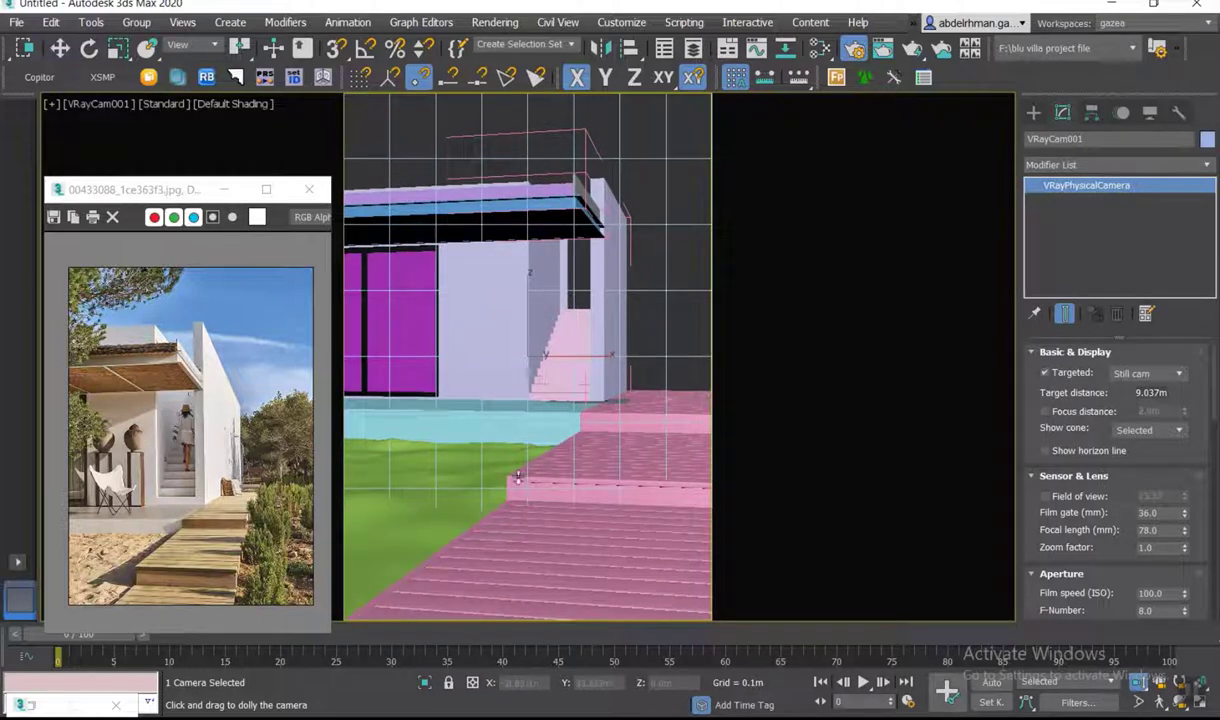
pyautogui.moveTo(576, 405); pyautogui.dragTo(575, 399)
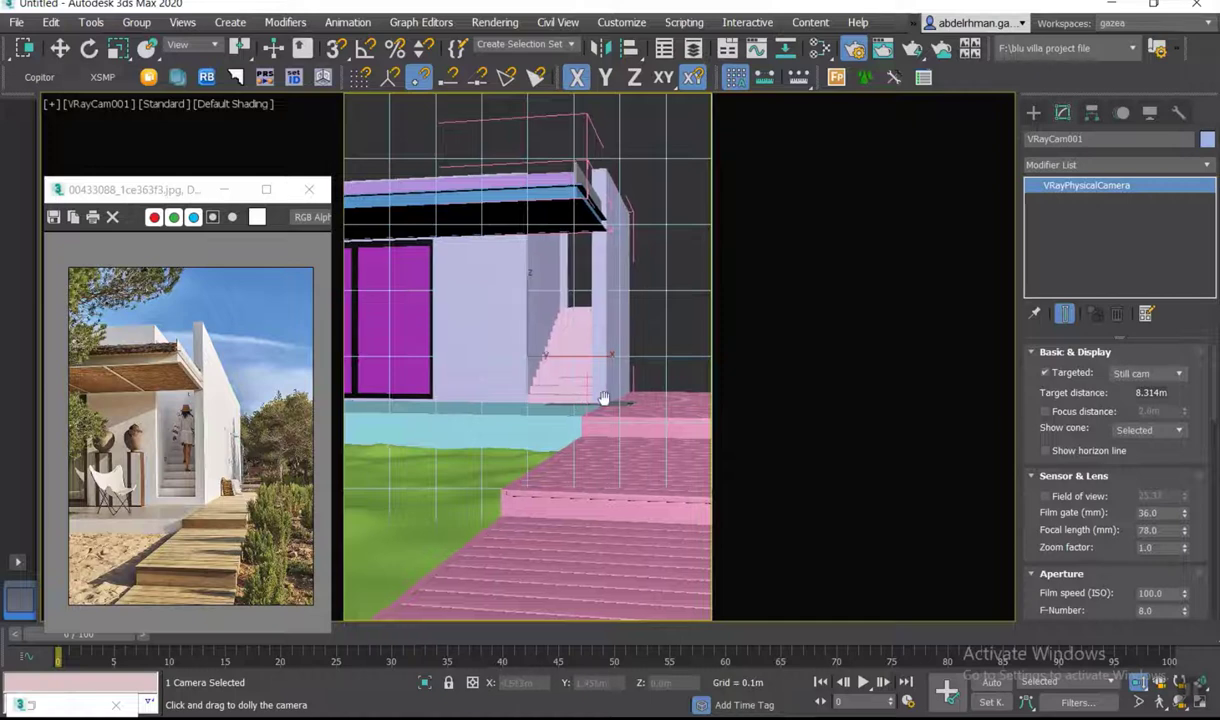
pyautogui.rightClick(601, 397)
# - In Perspective view, draw a flat box about 4.7 by 1.9 m on the front wall
pyautogui.press('p')
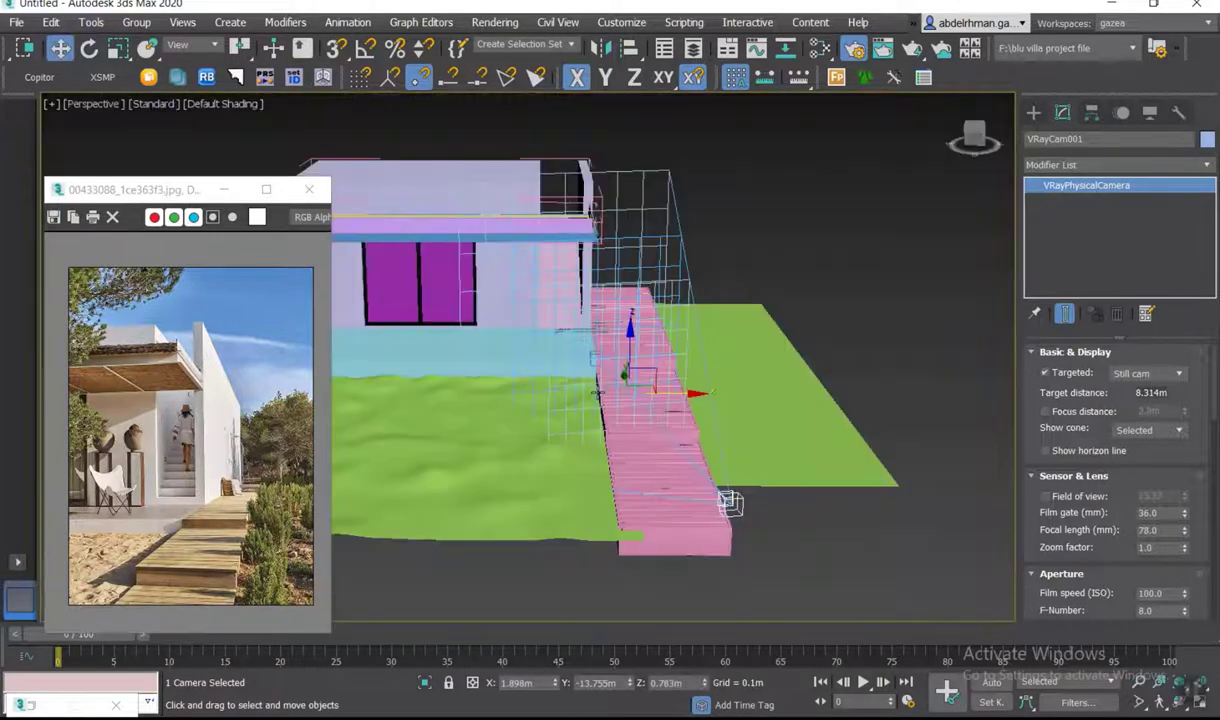
pyautogui.scroll(-5, 580, 408)
pyautogui.moveTo(580, 408)
pyautogui.keyDown('alt'); pyautogui.mouseDown(button='middle')
pyautogui.moveTo(403, 335)
pyautogui.moveTo(506, 398)
pyautogui.mouseUp(button='middle'); pyautogui.keyUp('alt')
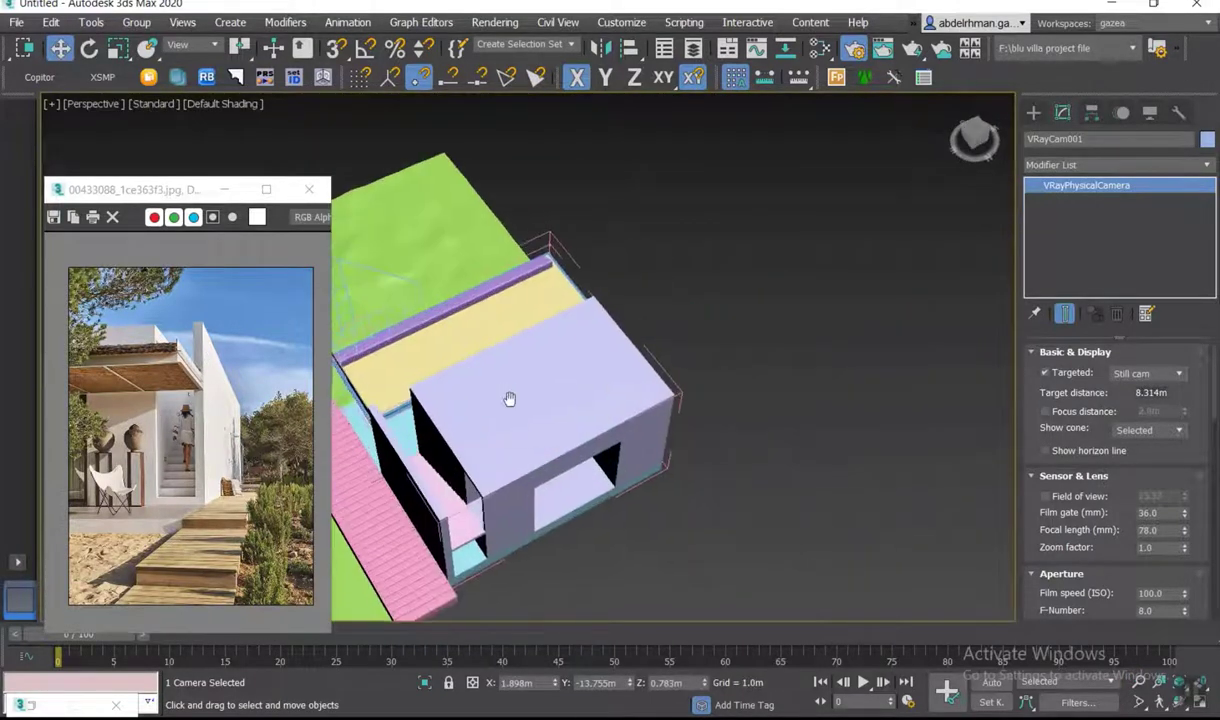
pyautogui.scroll(2, 506, 398)
pyautogui.click(1033, 112)
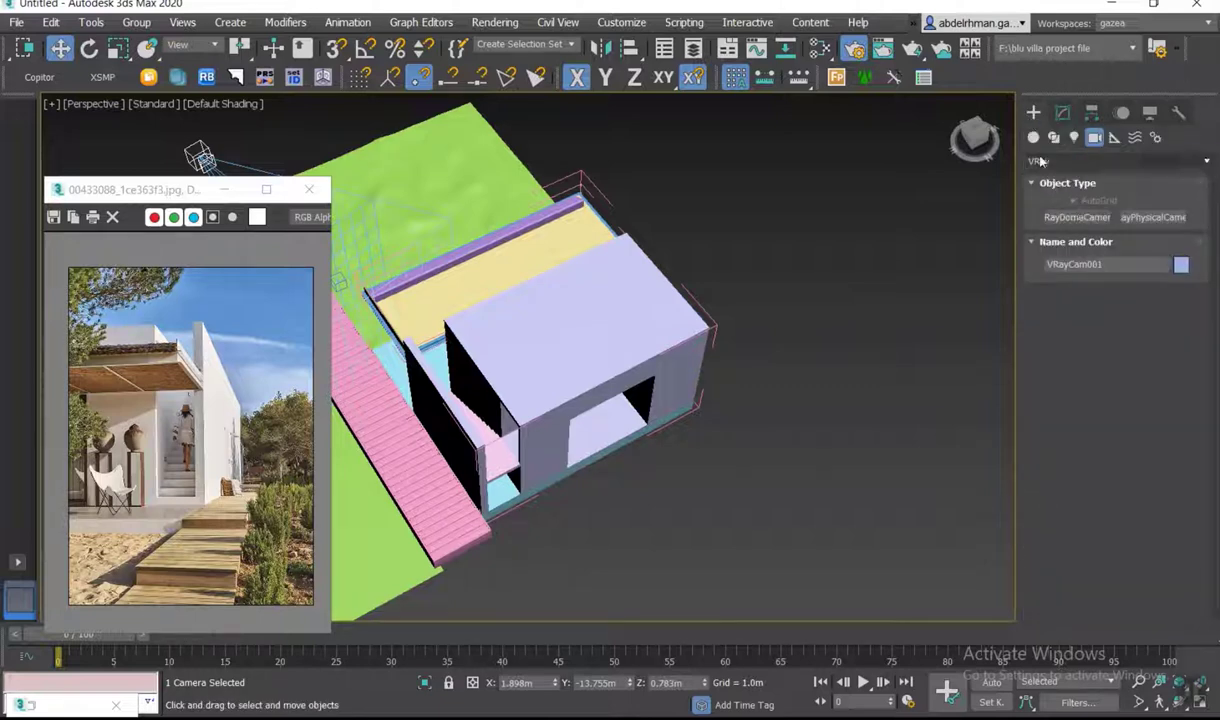
pyautogui.click(1033, 137)
pyautogui.click(1077, 217)
pyautogui.scroll(3, 902, 245)
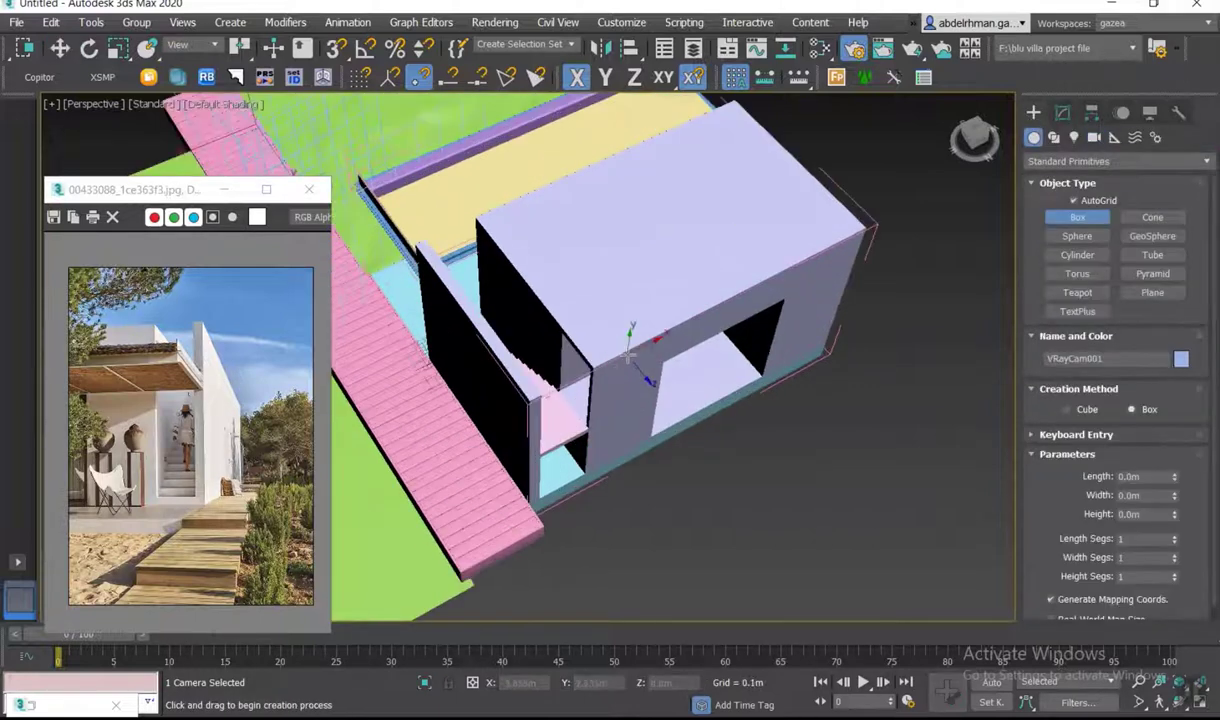
pyautogui.moveTo(745, 225); pyautogui.dragTo(515, 465)
pyautogui.moveTo(553, 413); pyautogui.dragTo(532, 520)
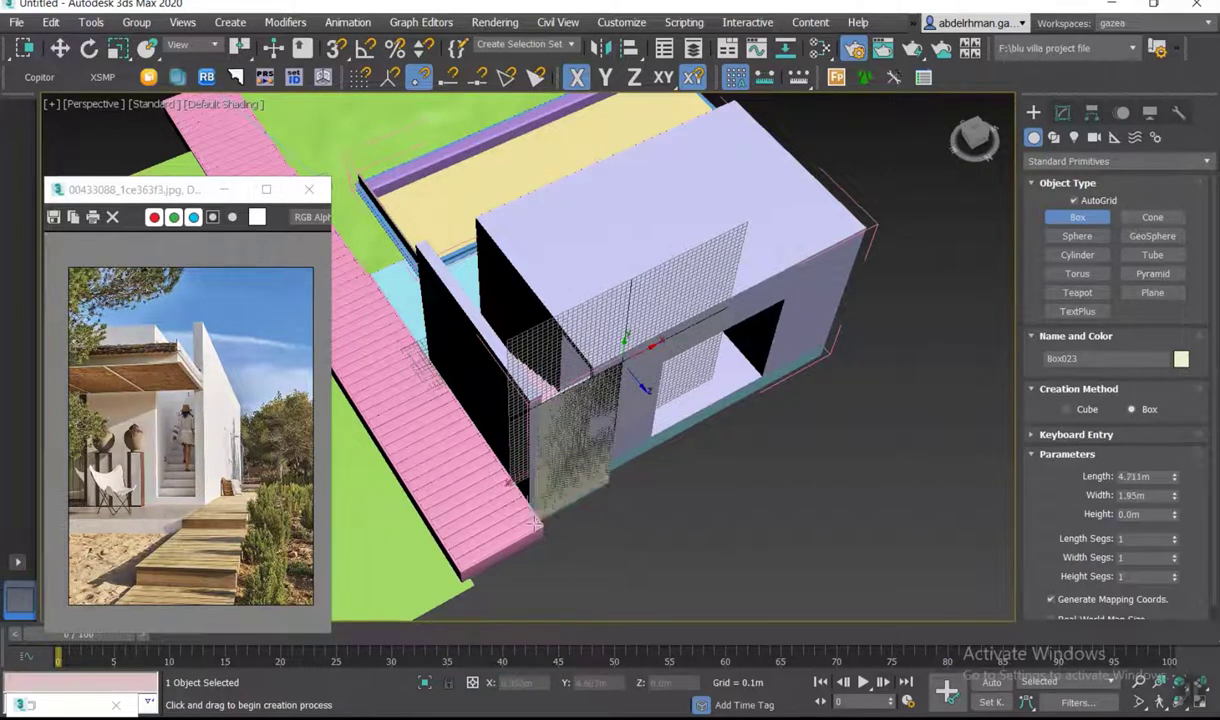
pyautogui.click(527, 510)
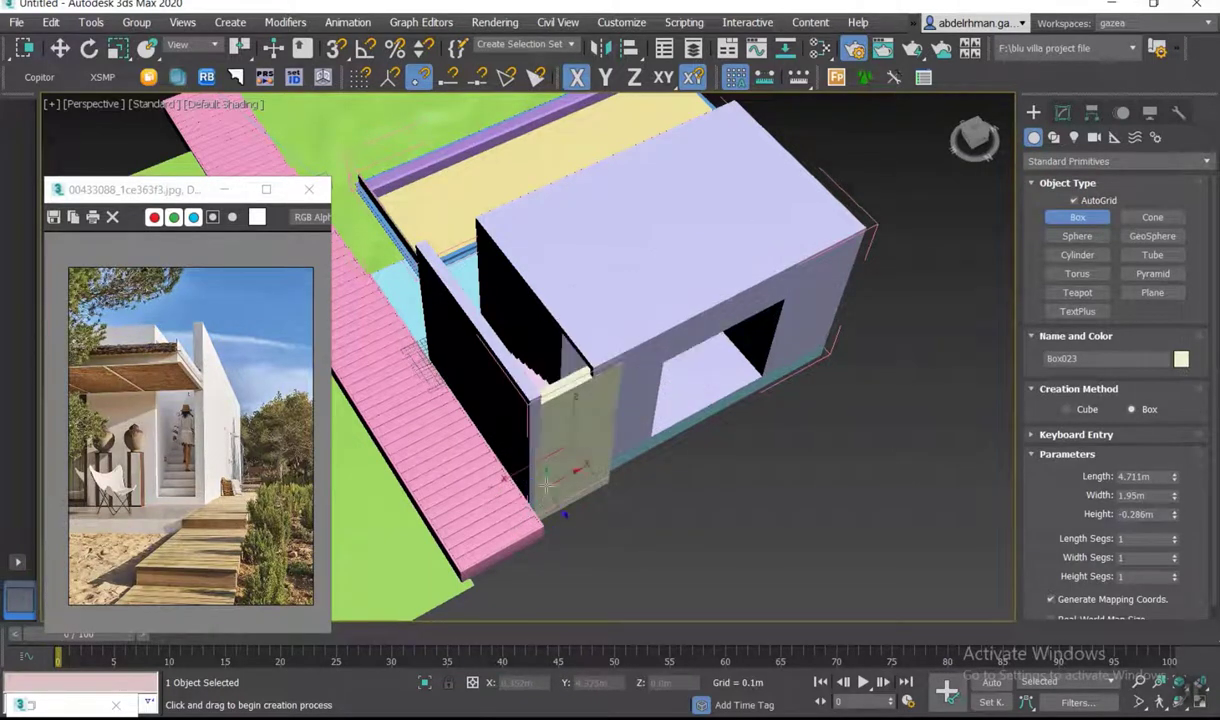
# - Raise the pale-green box onto the top of the wall
pyautogui.press('w')
pyautogui.scroll(5, 570, 450)
pyautogui.moveTo(577, 482); pyautogui.dragTo(486, 310)
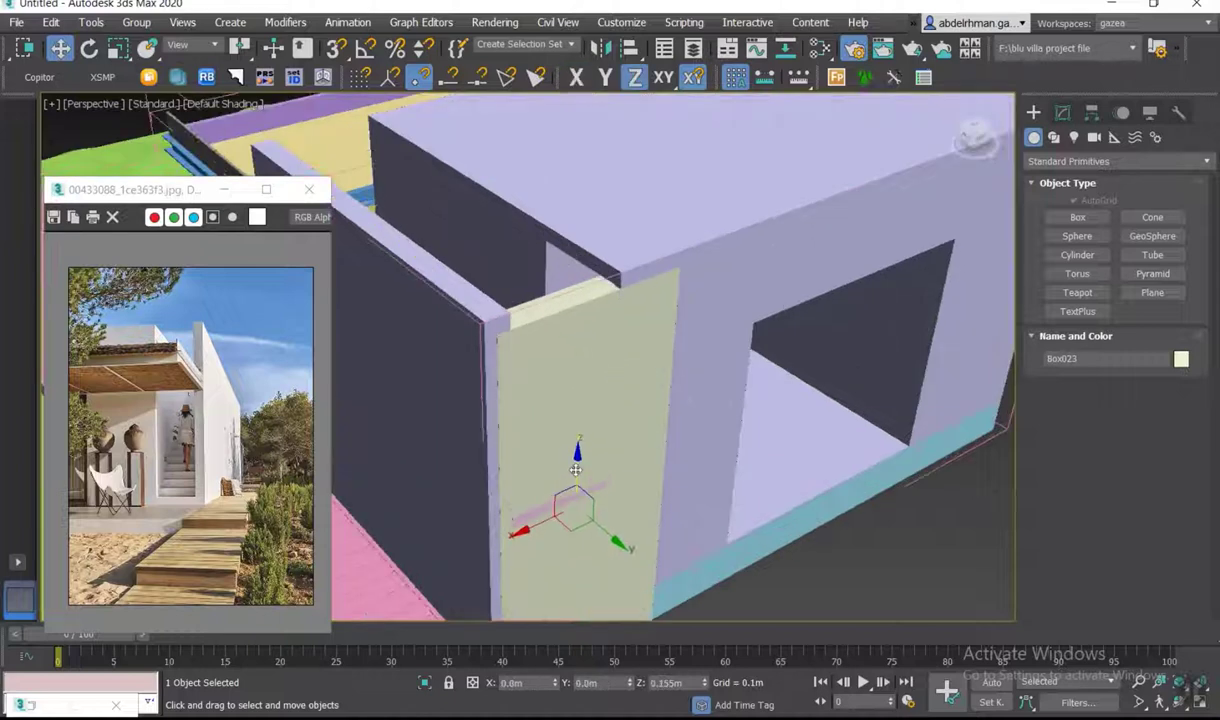
pyautogui.keyDown('alt'); pyautogui.moveTo(514, 320); pyautogui.dragTo(509, 321, button='middle'); pyautogui.keyUp('alt')
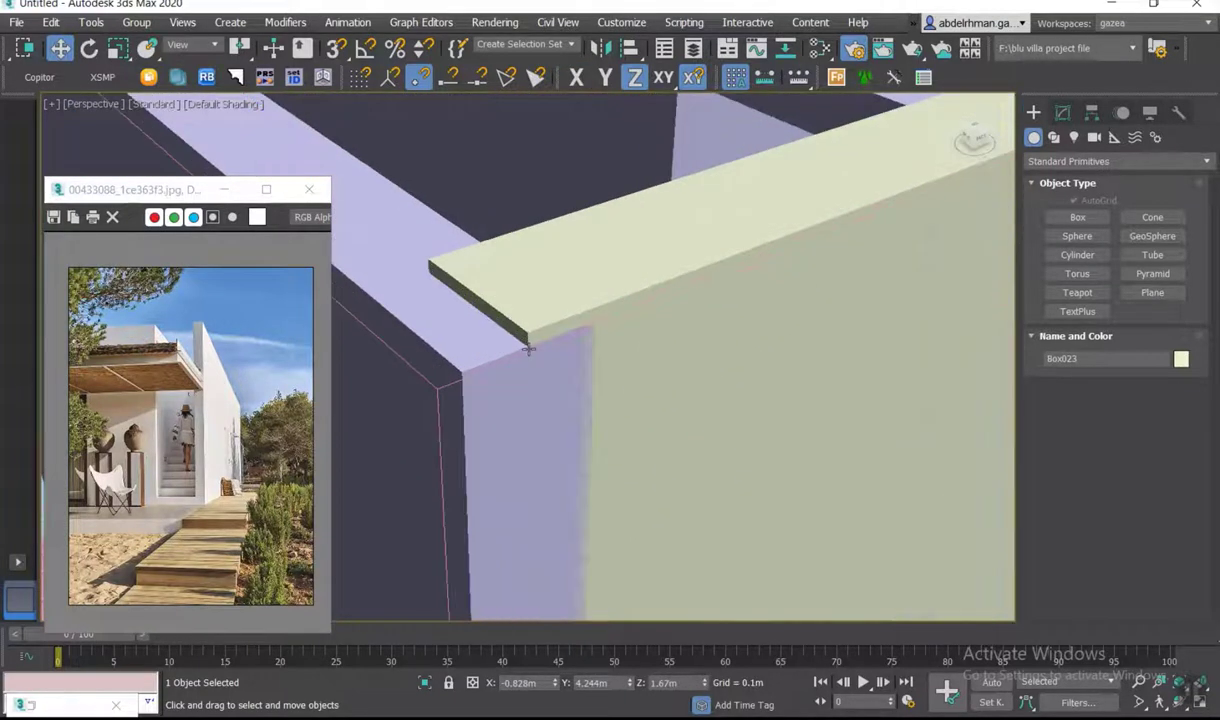
# - Turn on vertex snapping, select objects at the roof corner, then look through VRayCam001
pyautogui.press('s')
pyautogui.scroll(-3, 528, 333)
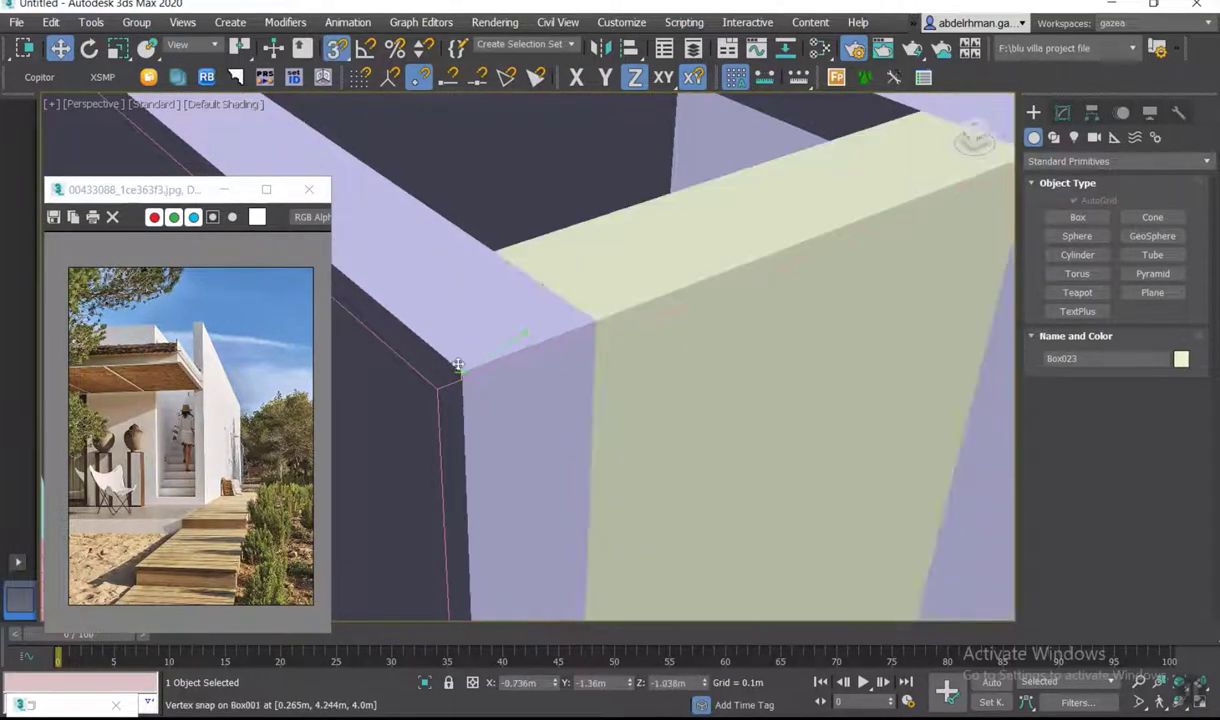
pyautogui.scroll(-5, 560, 370)
pyautogui.scroll(5, 598, 391)
pyautogui.click(722, 376)
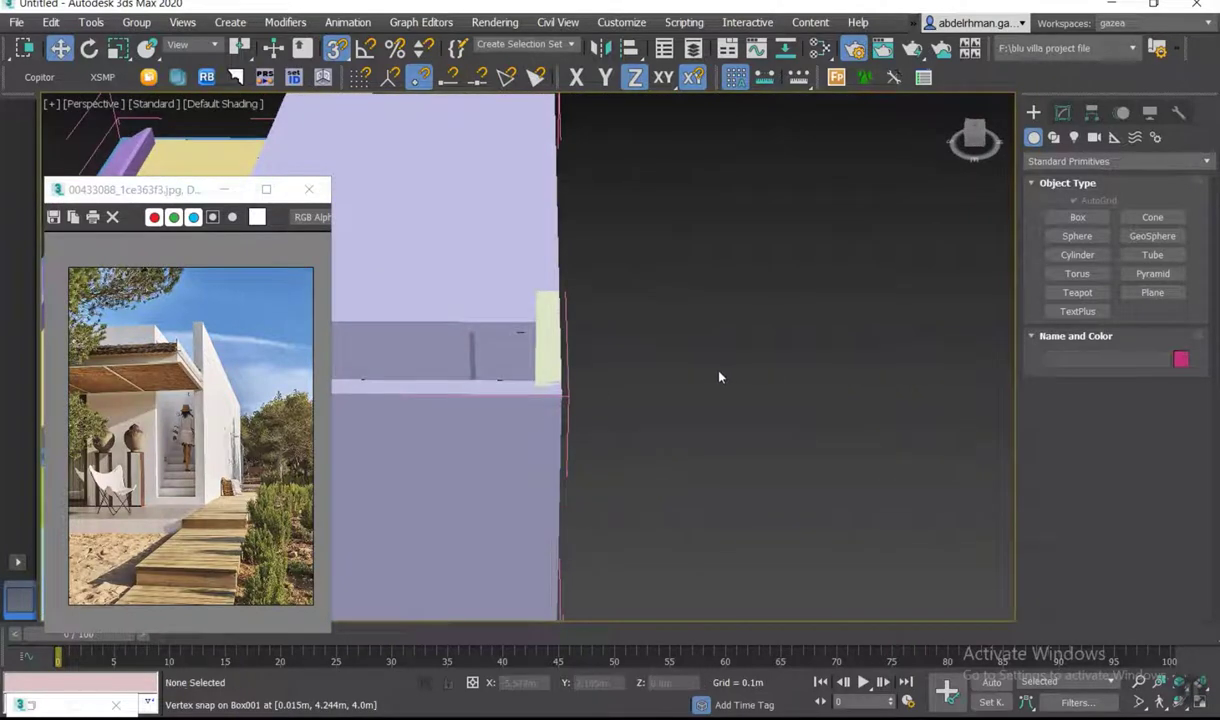
pyautogui.scroll(-3, 653, 354)
pyautogui.moveTo(653, 354)
pyautogui.keyDown('alt'); pyautogui.mouseDown(button='middle')
pyautogui.moveTo(771, 352)
pyautogui.moveTo(735, 354)
pyautogui.moveTo(745, 335)
pyautogui.mouseUp(button='middle'); pyautogui.keyUp('alt')
pyautogui.moveTo(905, 156); pyautogui.dragTo(731, 232)
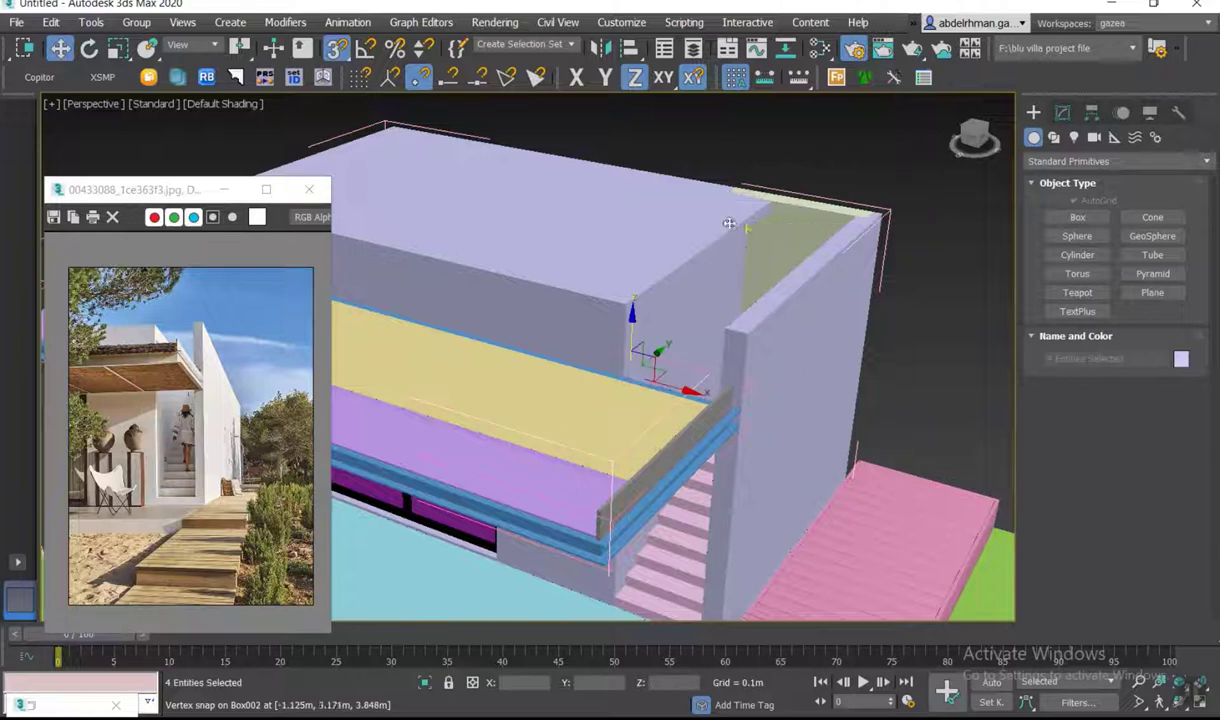
pyautogui.click(813, 158)
pyautogui.moveTo(813, 158)
pyautogui.keyDown('alt'); pyautogui.mouseDown(button='middle')
pyautogui.moveTo(824, 222)
pyautogui.moveTo(743, 300)
pyautogui.moveTo(746, 281)
pyautogui.moveTo(706, 309)
pyautogui.moveTo(711, 429)
pyautogui.mouseUp(button='middle'); pyautogui.keyUp('alt')
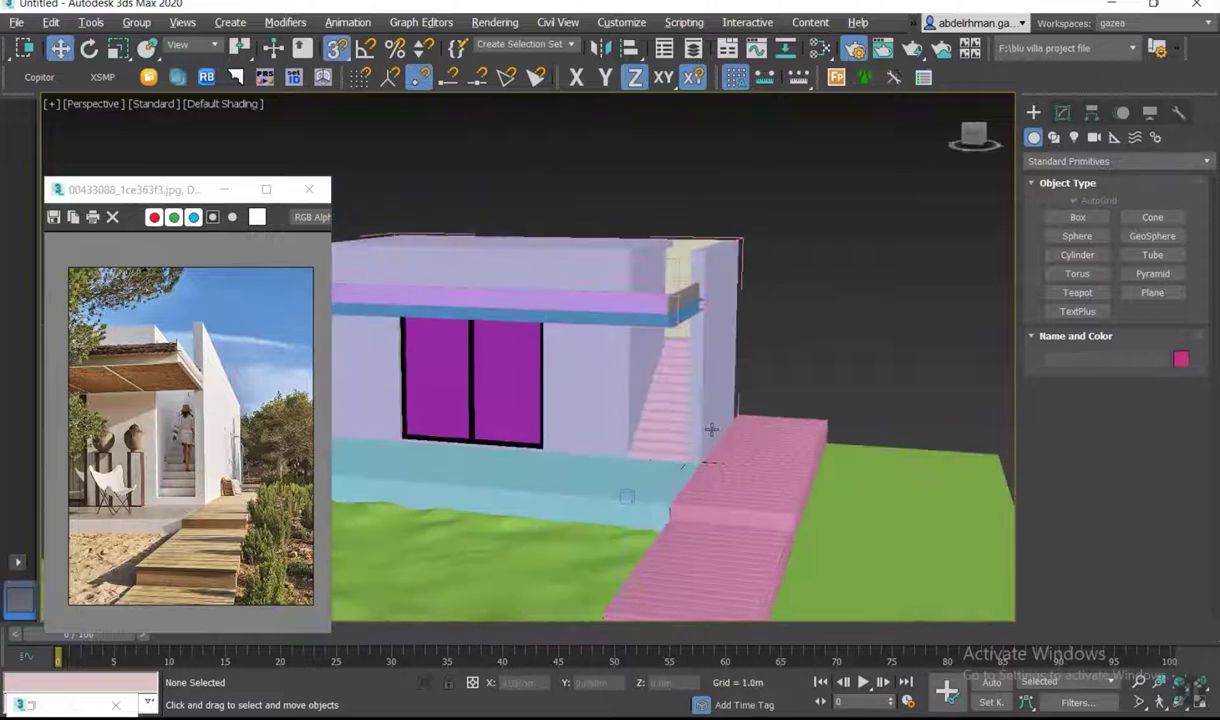
pyautogui.scroll(-3, 711, 429)
pyautogui.press('c')
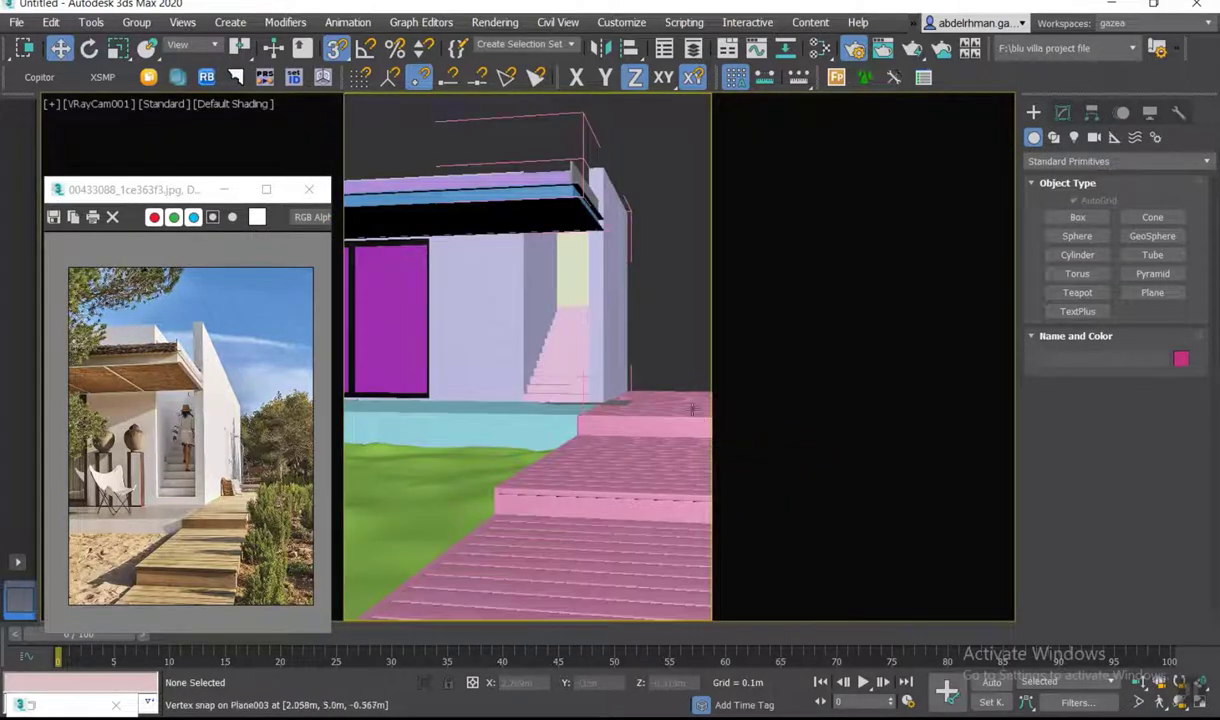
# - Select the camera target and shift it to re-aim VRayCam001 toward the walkway
pyautogui.click(105, 105)
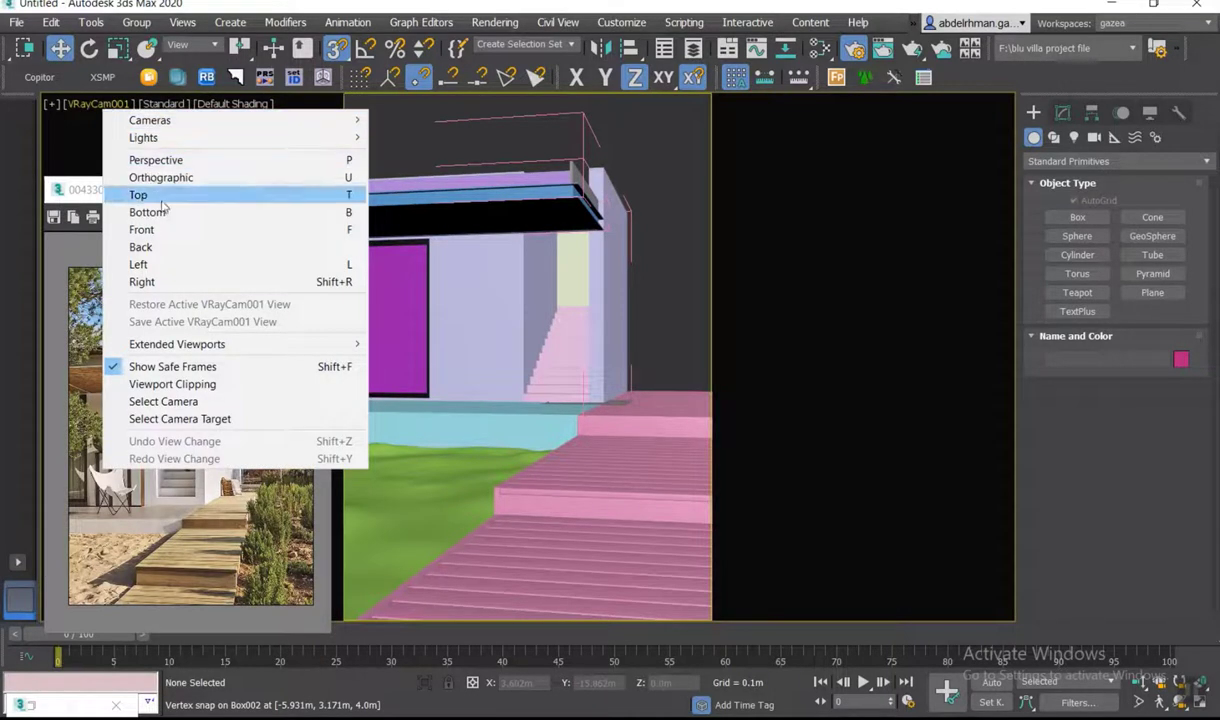
pyautogui.click(174, 404)
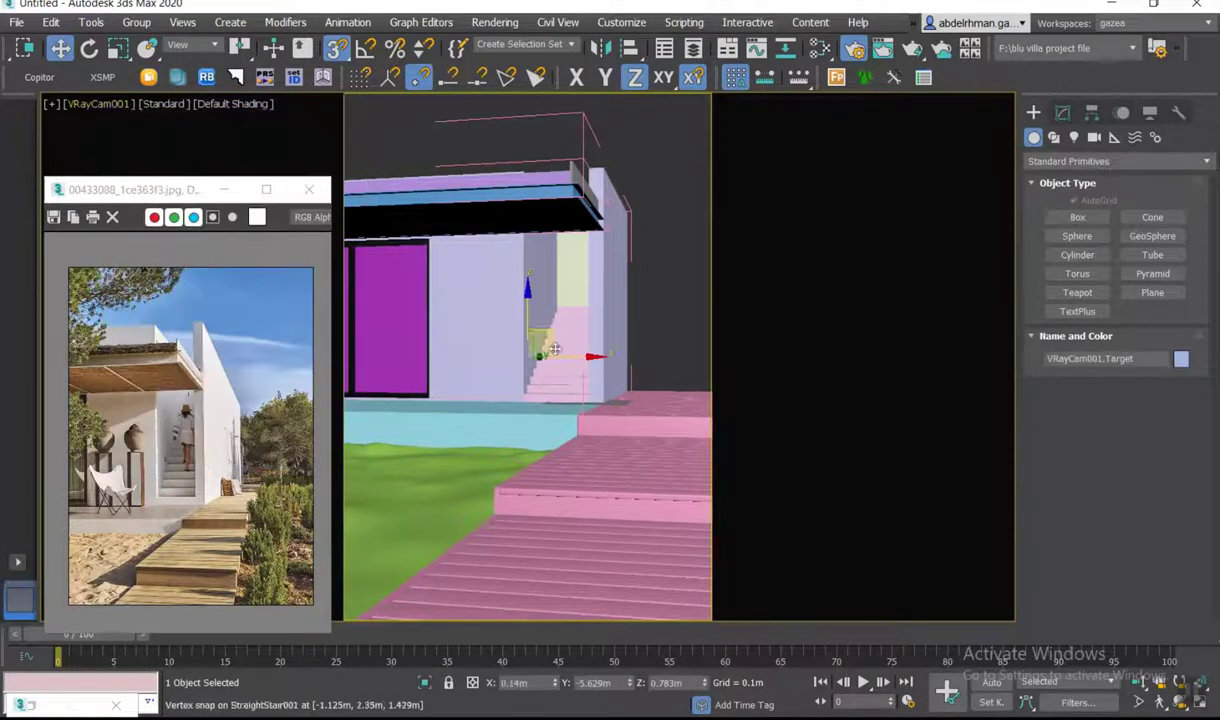
pyautogui.moveTo(575, 357); pyautogui.dragTo(620, 381)
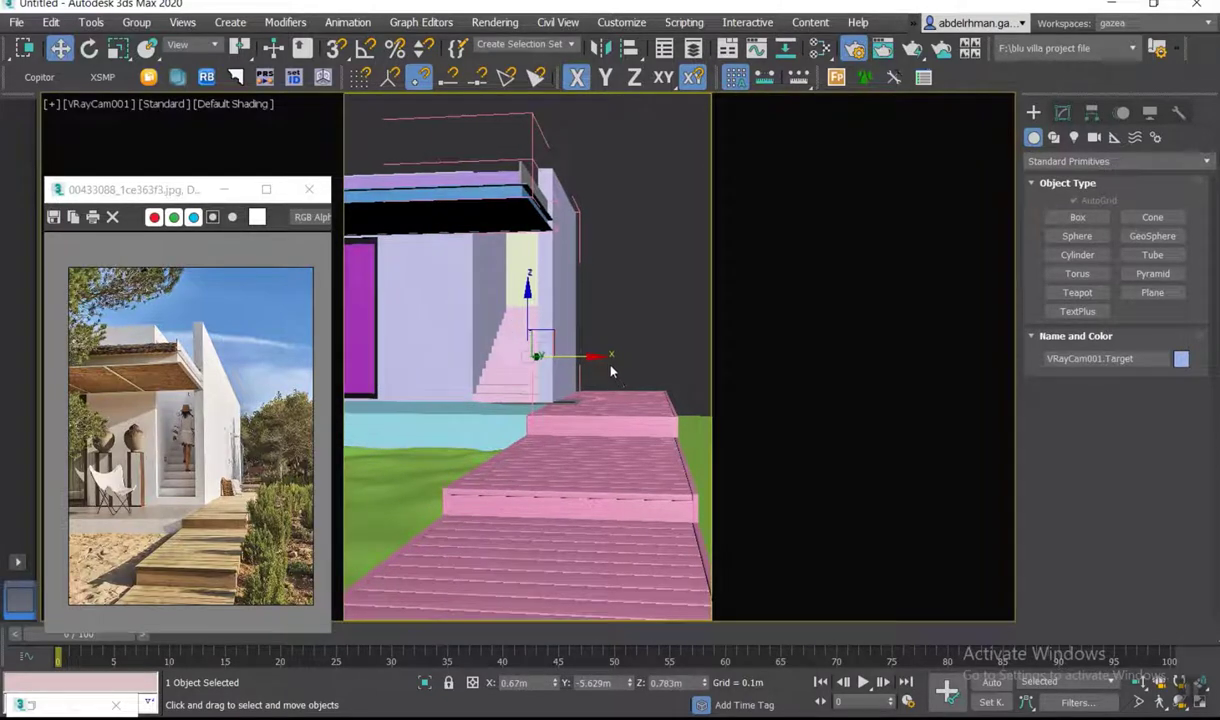
# - Select the three wall pieces beside the stairs and isolate them
pyautogui.click(552, 262)
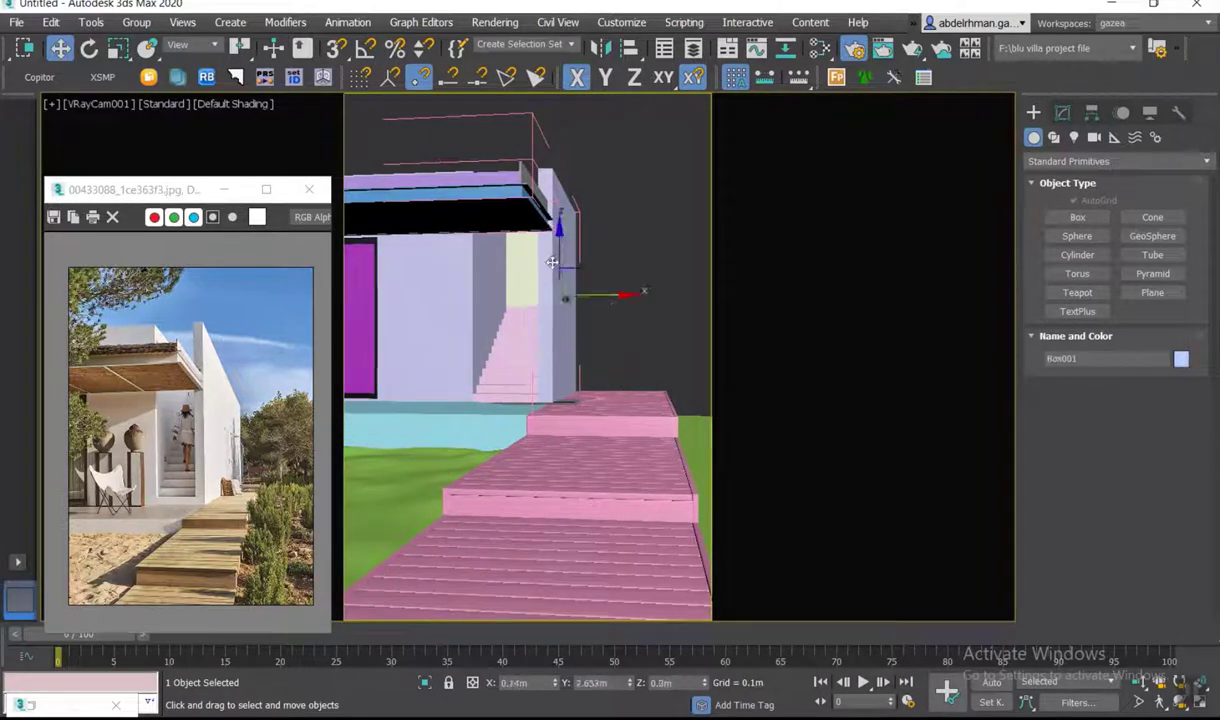
pyautogui.keyDown('ctrl'); pyautogui.click(457, 262); pyautogui.keyUp('ctrl')
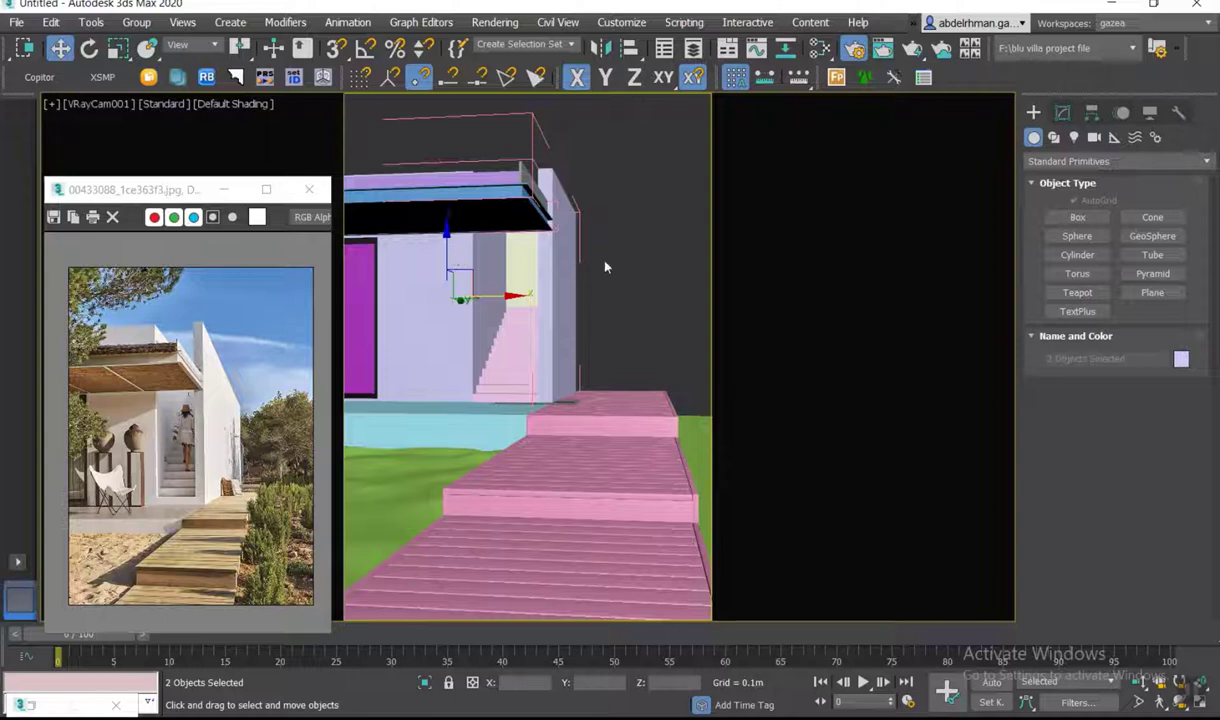
pyautogui.keyDown('ctrl'); pyautogui.click(511, 255); pyautogui.keyUp('ctrl')
pyautogui.hotkey('alt', 'q')
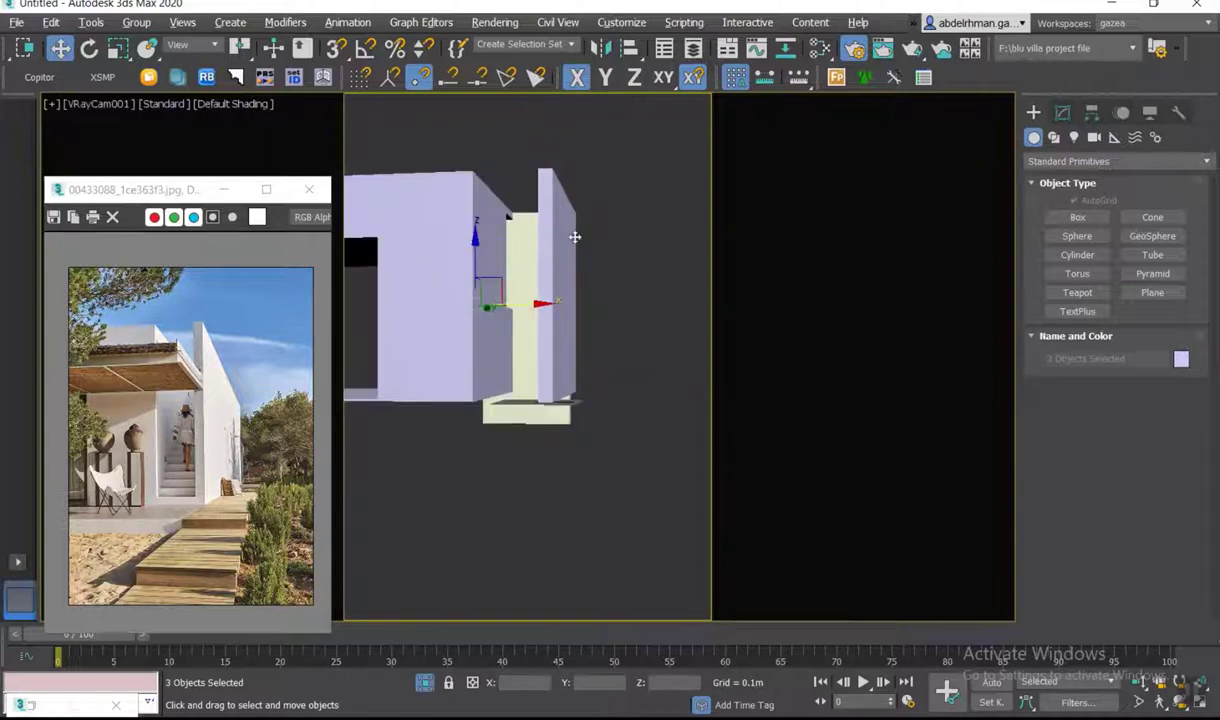
# - Add an Edit Poly modifier to the three selected wall pieces
pyautogui.click(1062, 112)
pyautogui.click(1030, 158)
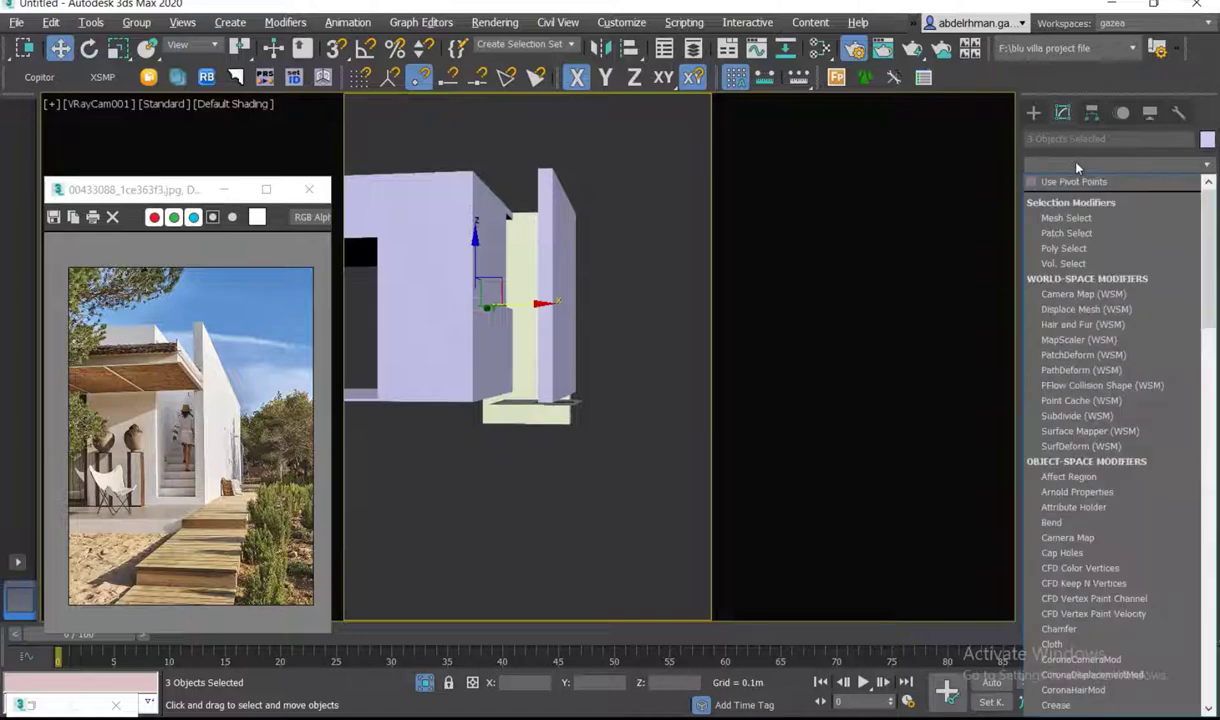
pyautogui.press('e')
pyautogui.click(1077, 228)
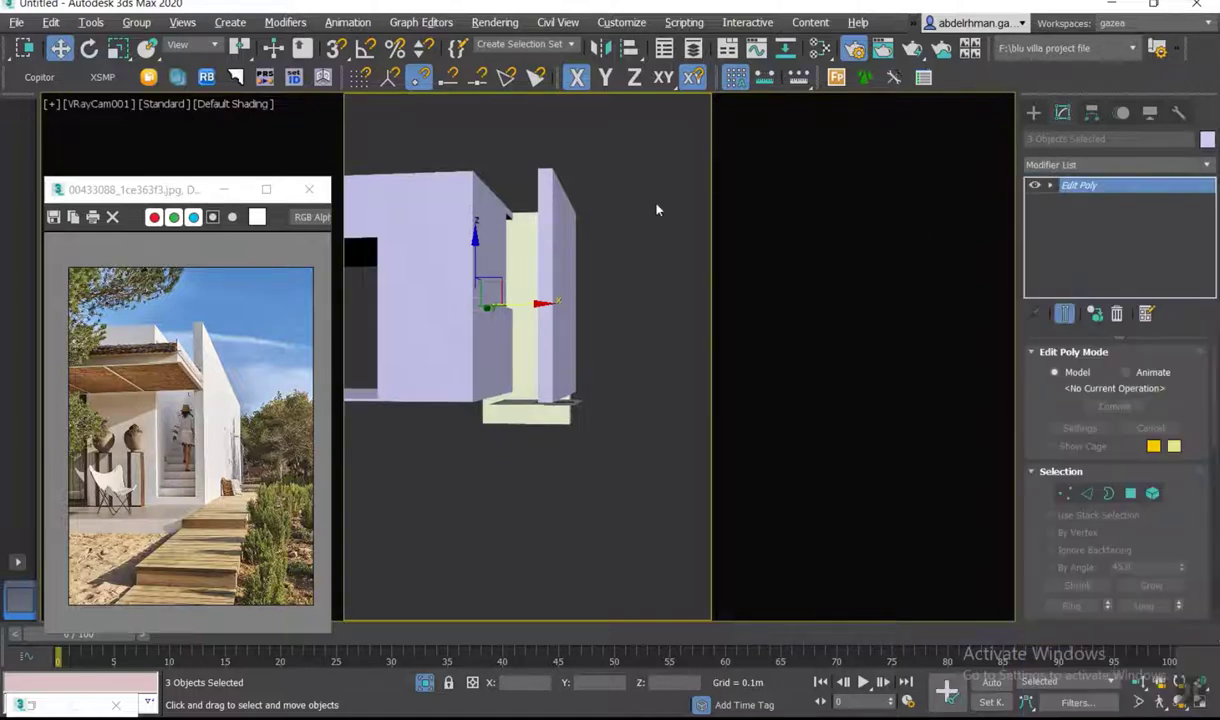
# - In Front view at Vertex level, window-select the top row of wall vertices
pyautogui.press('f')
pyautogui.scroll(-4, 660, 240)
pyautogui.scroll(-4, 690, 340)
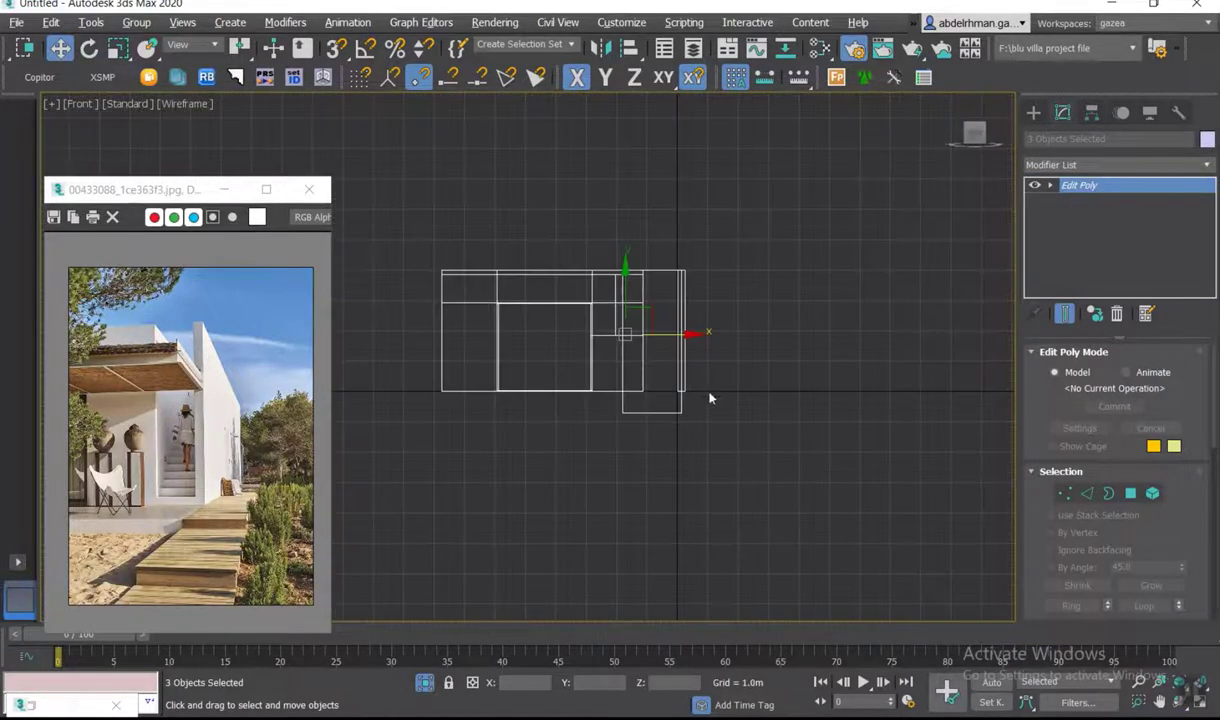
pyautogui.click(1068, 494)
pyautogui.moveTo(727, 427); pyautogui.dragTo(776, 387, button='middle')
pyautogui.scroll(5, 790, 330)
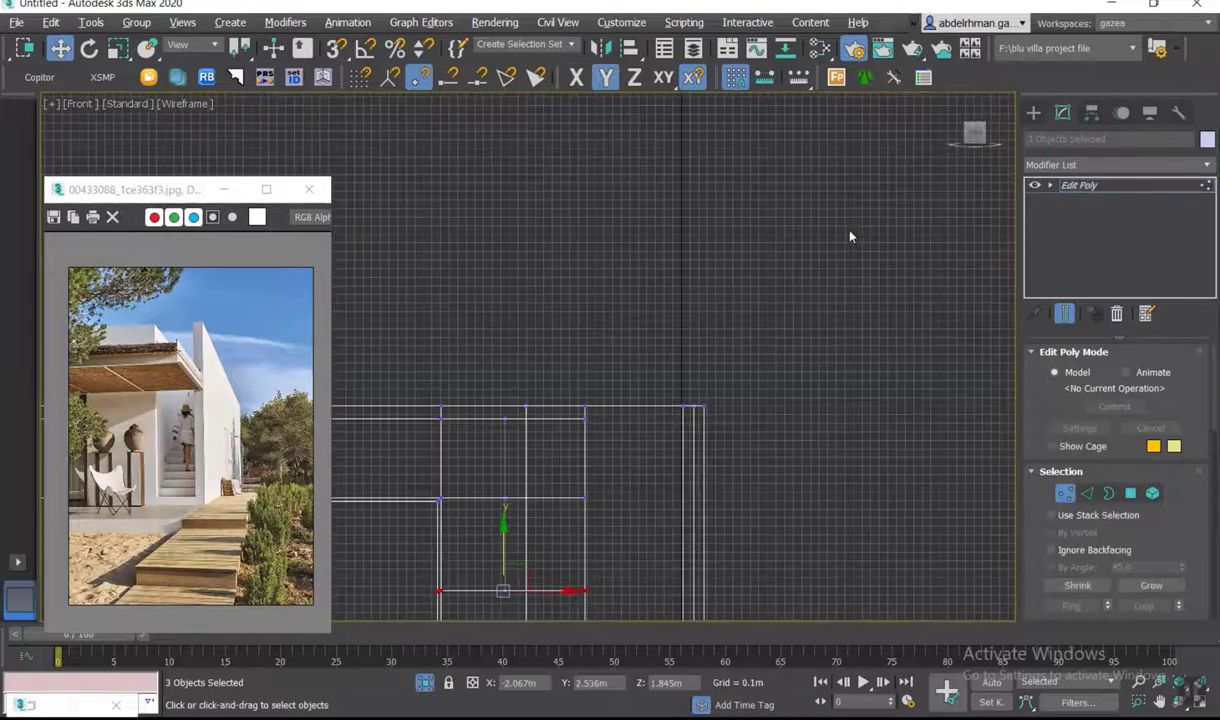
pyautogui.moveTo(850, 237); pyautogui.dragTo(799, 323, button='middle')
pyautogui.scroll(-2, 799, 323)
pyautogui.moveTo(846, 273); pyautogui.dragTo(409, 328)
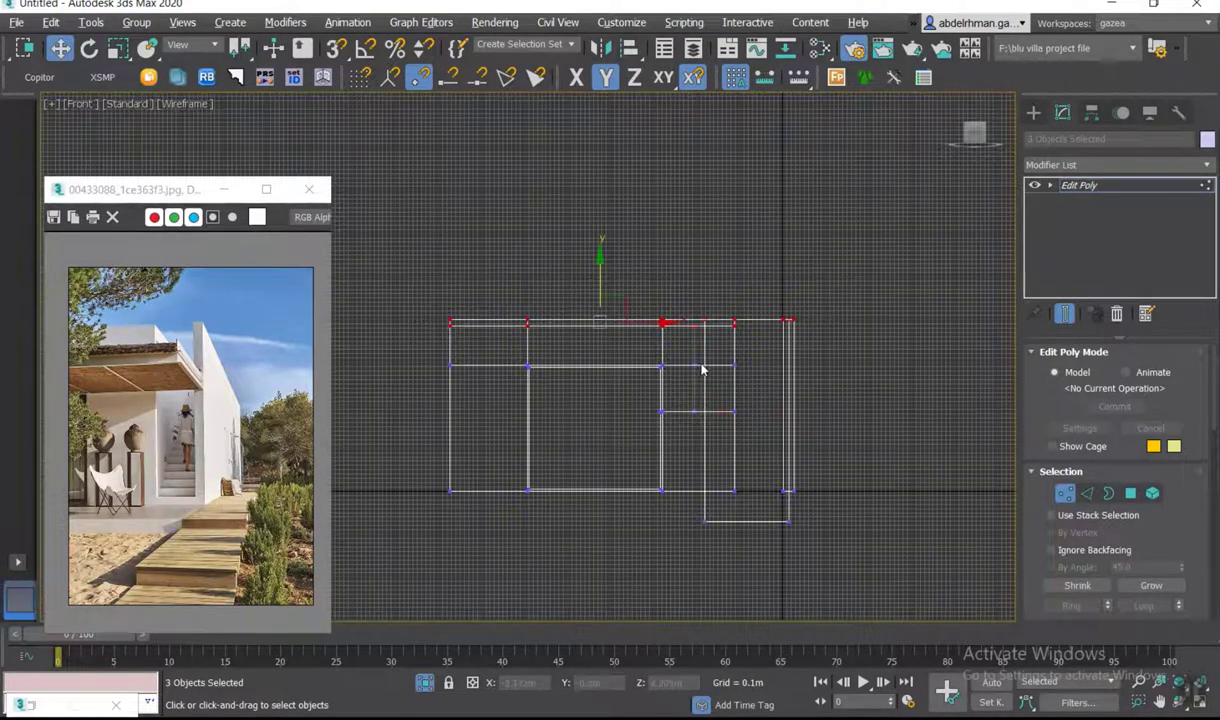
# - Recentre the front view on the walls and exit Isolate Selection to restore the scene
pyautogui.scroll(3, 702, 362)
pyautogui.scroll(-2, 536, 333)
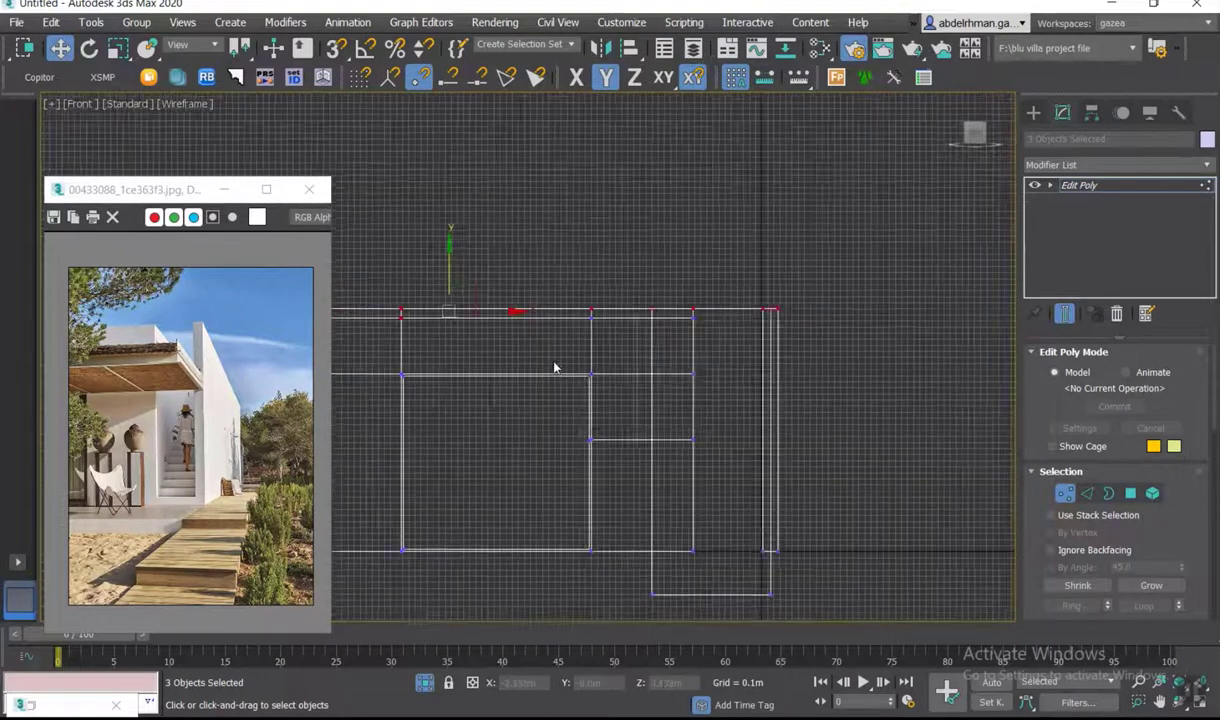
pyautogui.moveTo(555, 362)
pyautogui.mouseDown(button='middle')
pyautogui.moveTo(636, 297)
pyautogui.moveTo(783, 281)
pyautogui.mouseUp(button='middle')
pyautogui.scroll(2, 640, 292)
pyautogui.scroll(-2, 650, 343)
pyautogui.scroll(-1, 453, 421)
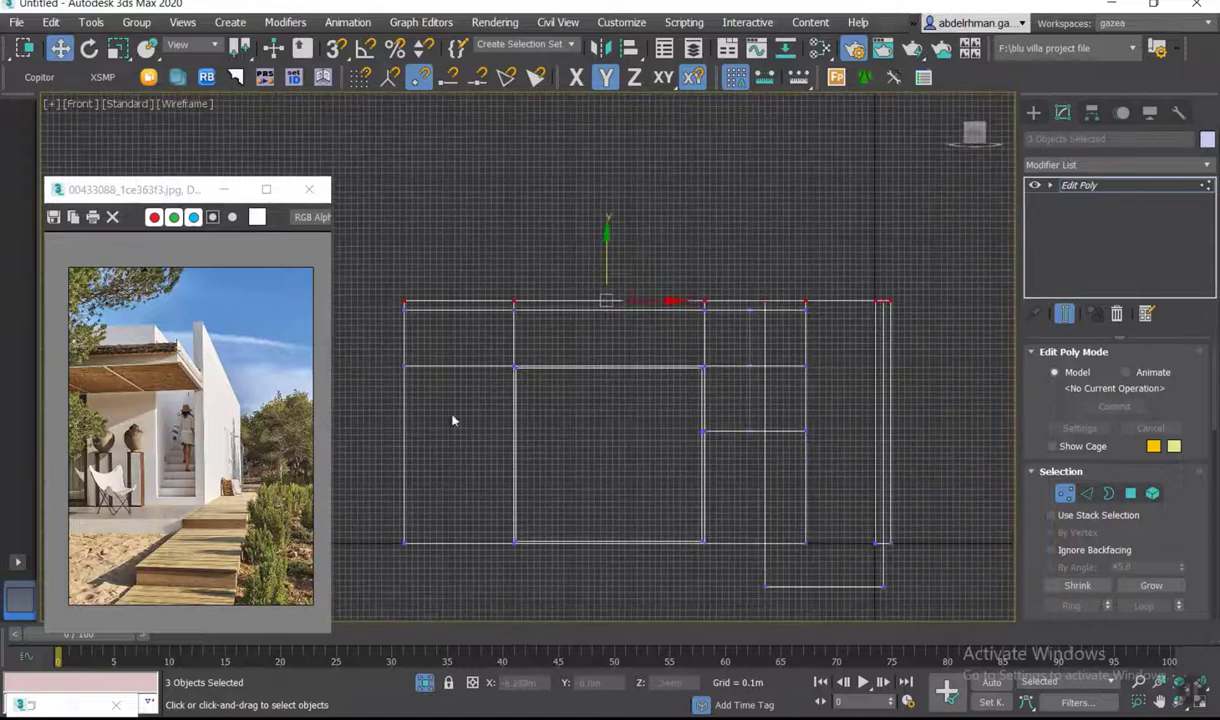
pyautogui.click(426, 685)
# - Raise the wall-top vertices in the camera view, then move VRayCam001's target to aim at the stairs
pyautogui.press('c')
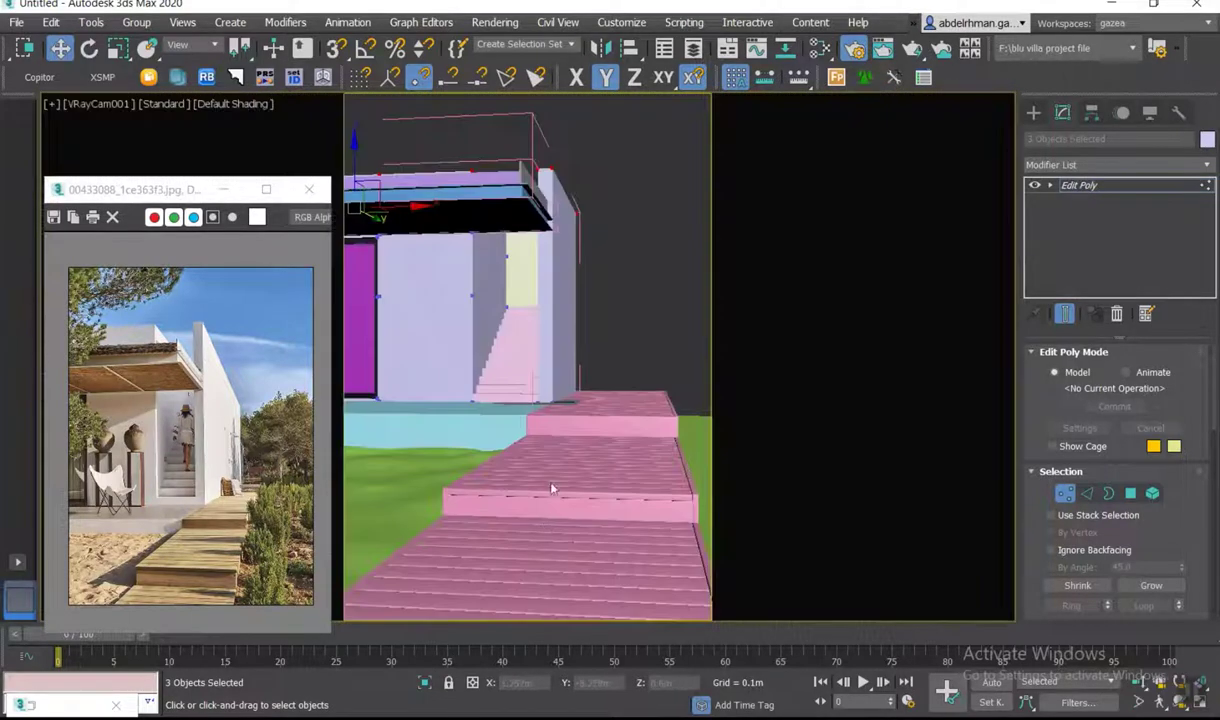
pyautogui.moveTo(354, 162); pyautogui.dragTo(352, 130)
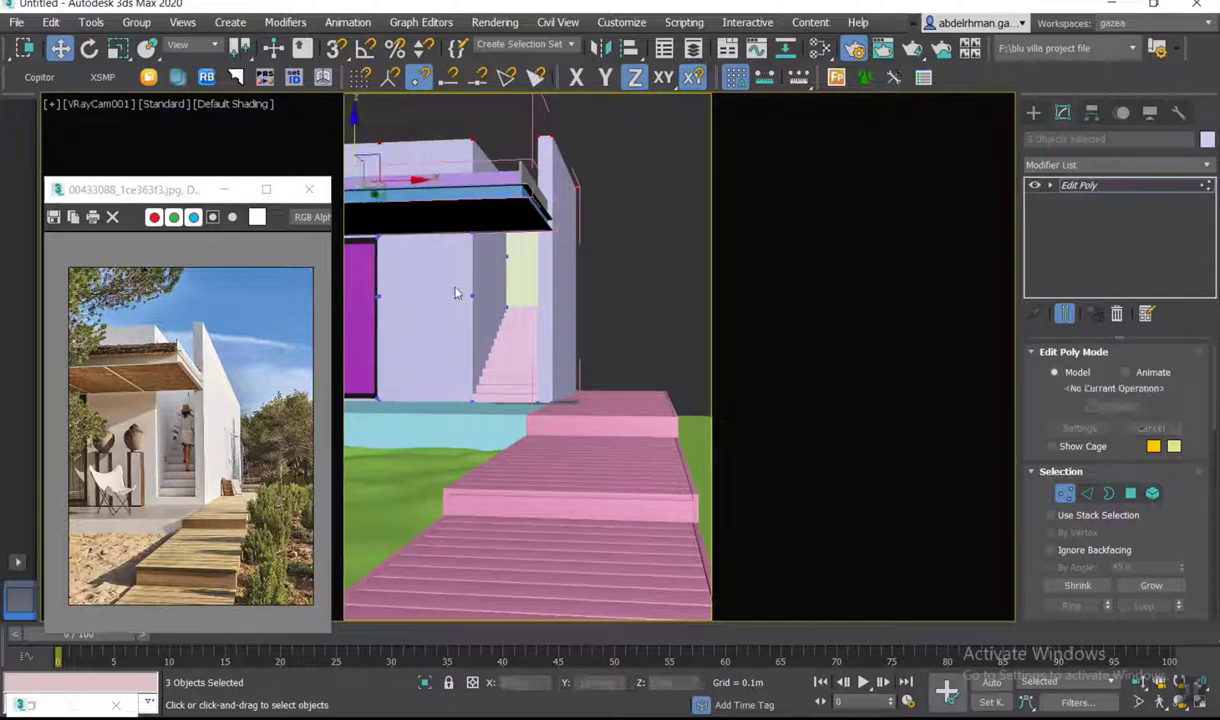
pyautogui.click(100, 104)
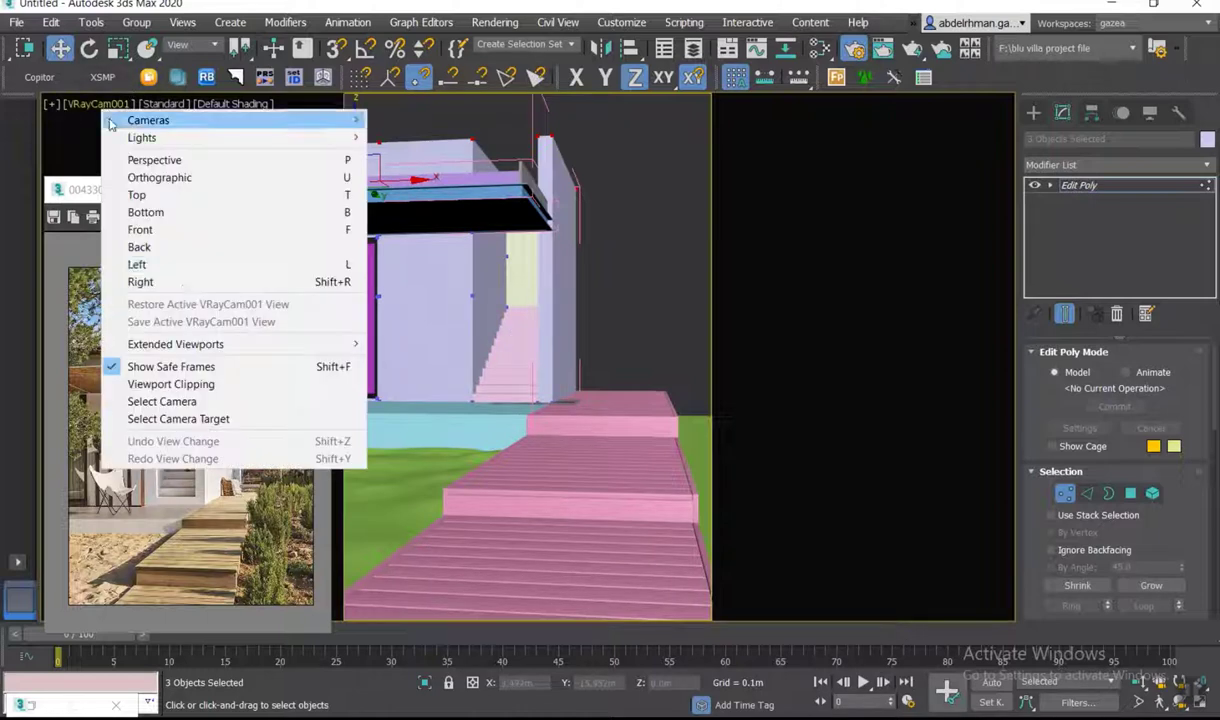
pyautogui.click(187, 417)
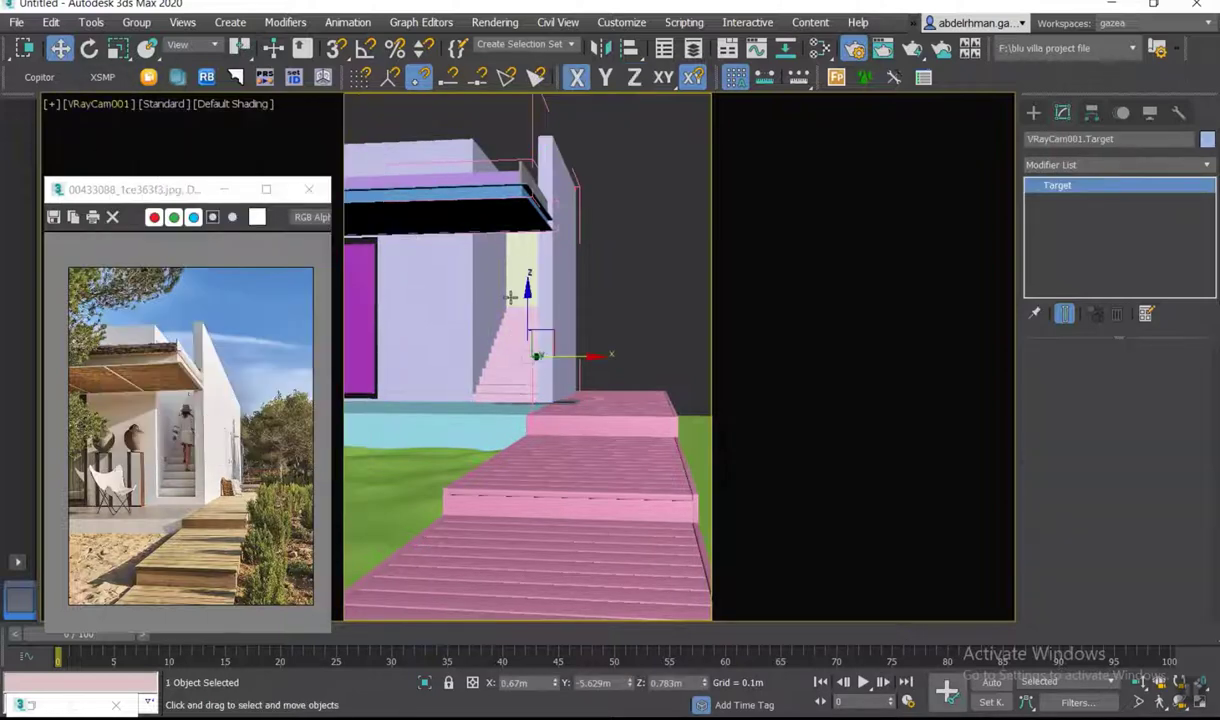
pyautogui.moveTo(527, 290); pyautogui.dragTo(532, 273)
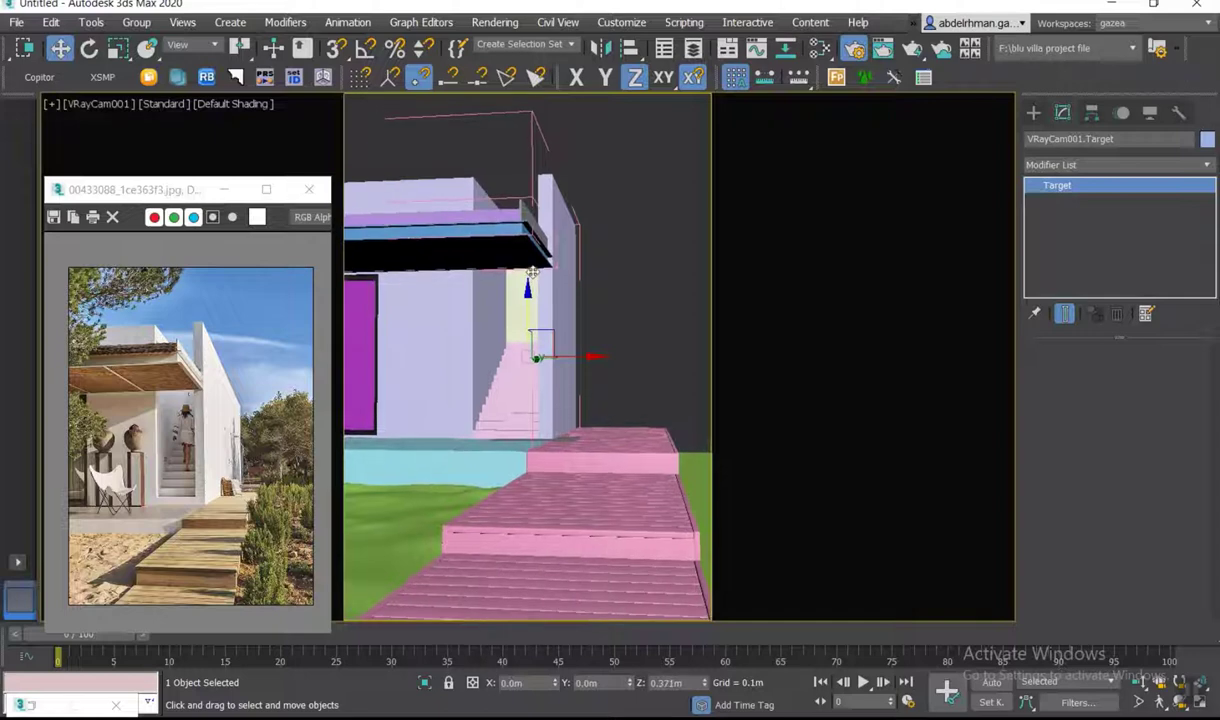
pyautogui.moveTo(681, 374); pyautogui.dragTo(699, 374, button='middle')
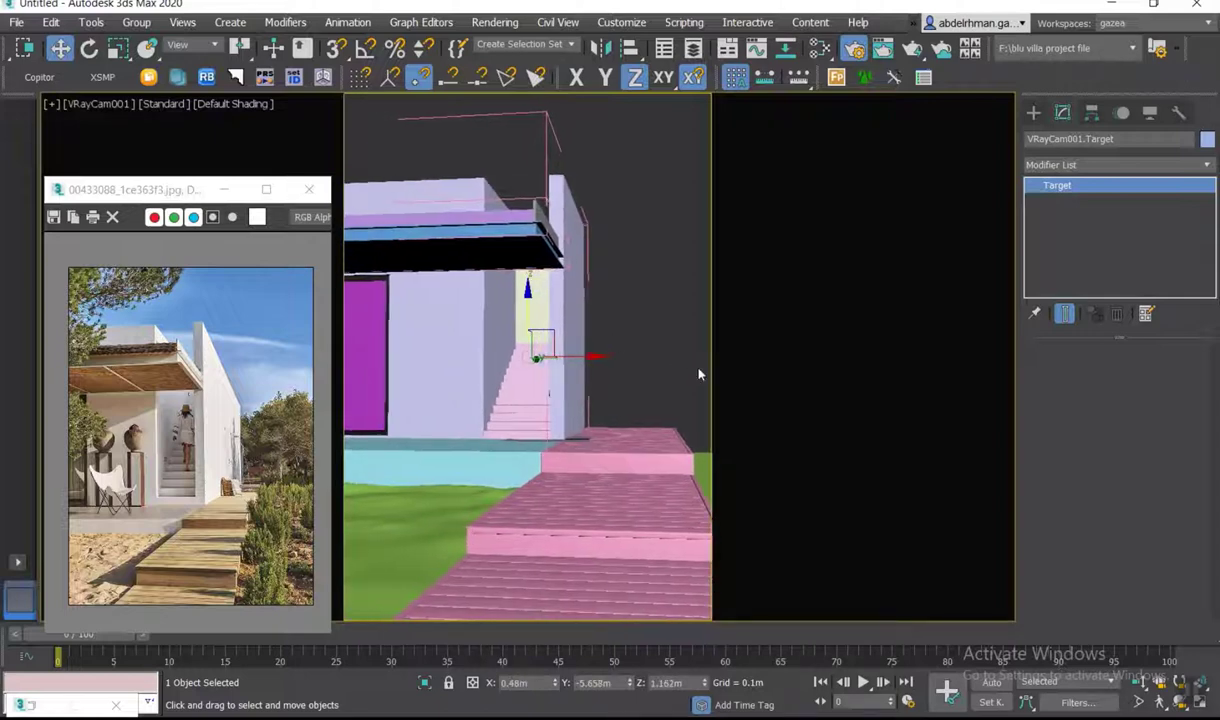
# - Dolly and pan VRayCam001 in close to reframe the villa like the reference photo
pyautogui.press('d')
pyautogui.moveTo(657, 386); pyautogui.dragTo(657, 390)
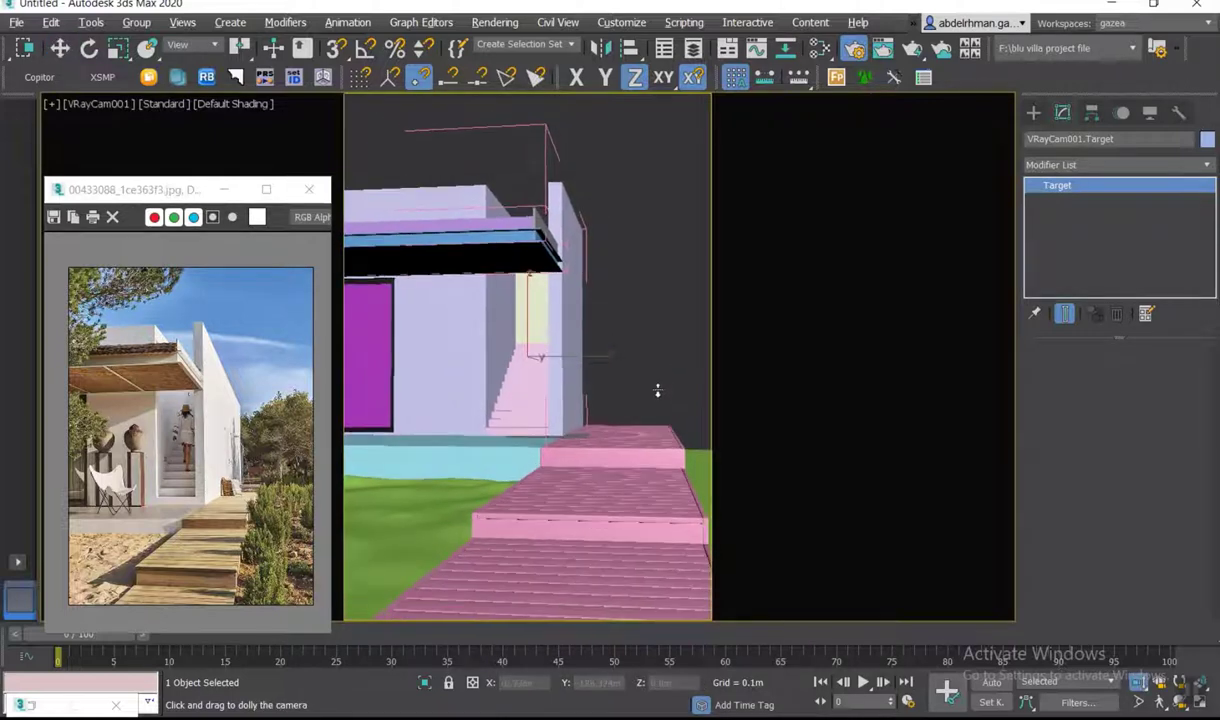
pyautogui.moveTo(619, 434); pyautogui.dragTo(578, 425)
pyautogui.moveTo(556, 401); pyautogui.dragTo(596, 414, button='middle')
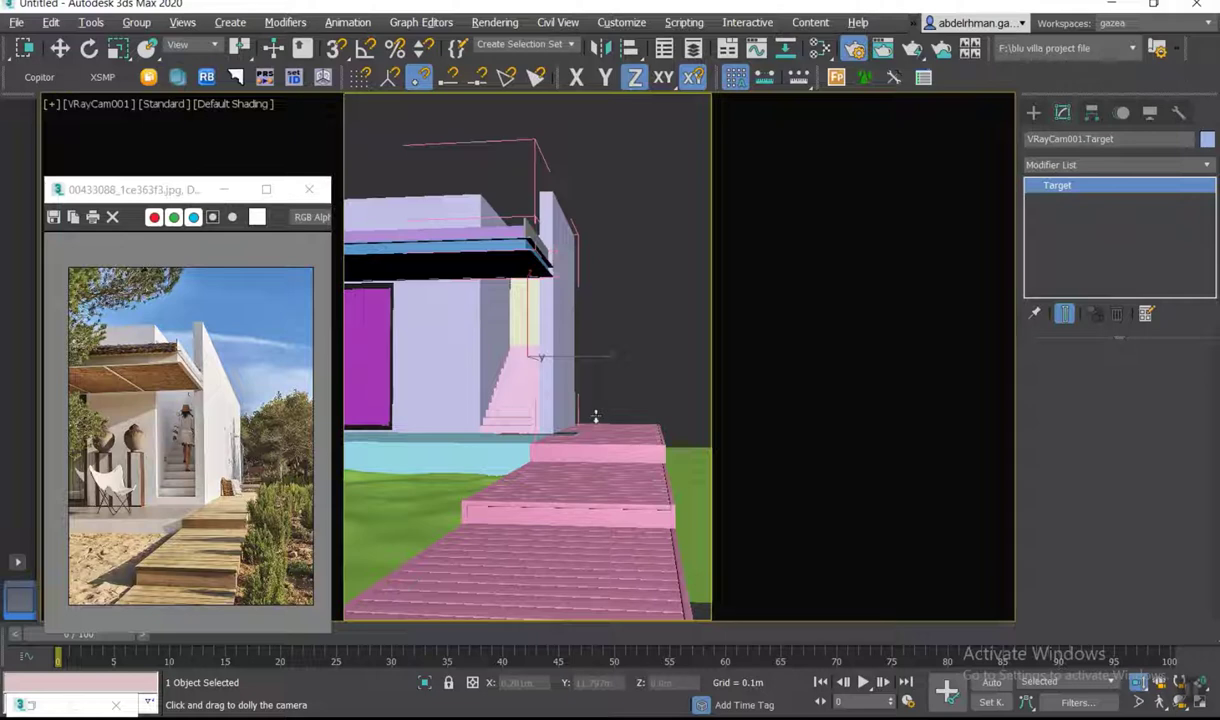
# - Select the three pink step groups and isolate them
pyautogui.press('w')
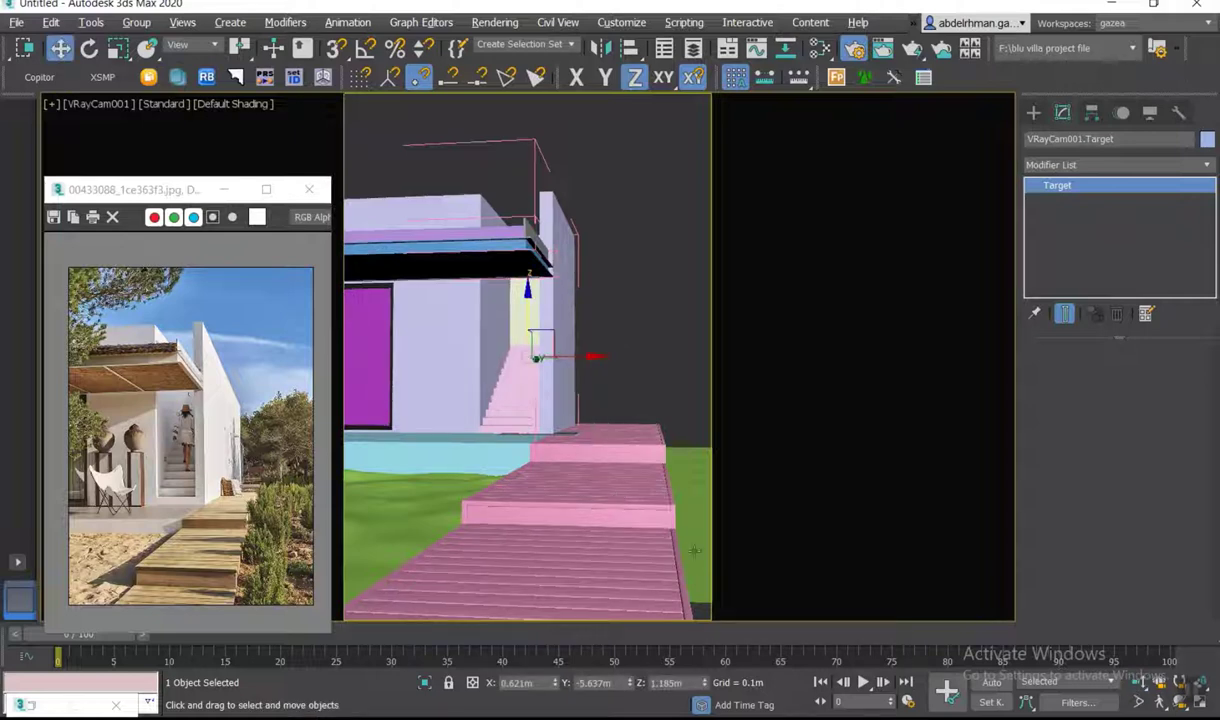
pyautogui.click(627, 541)
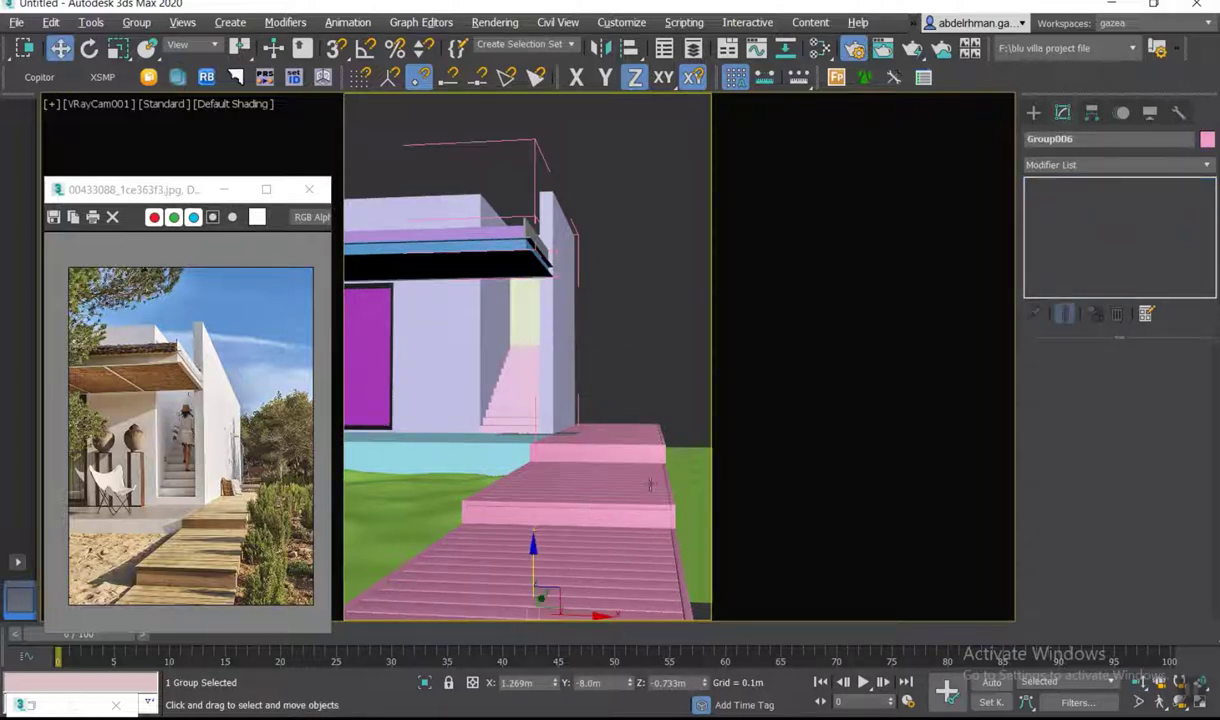
pyautogui.keyDown('ctrl'); pyautogui.click(655, 455); pyautogui.keyUp('ctrl')
pyautogui.keyDown('ctrl'); pyautogui.click(645, 456); pyautogui.keyUp('ctrl')
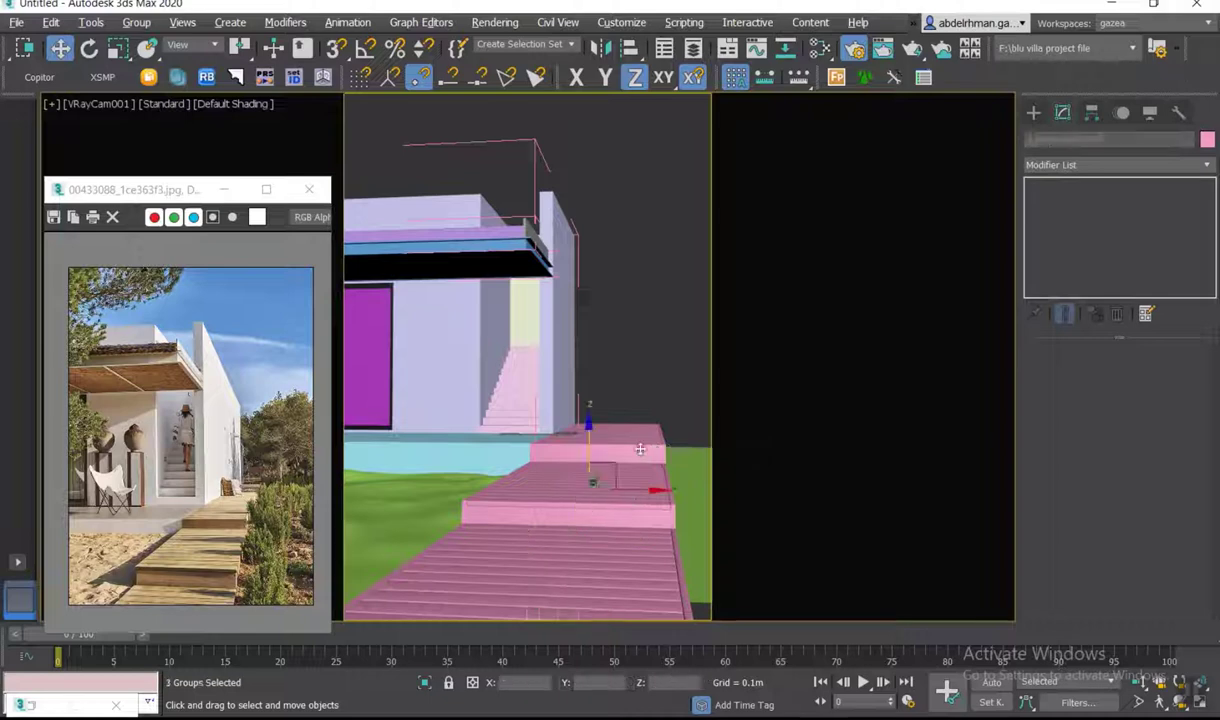
pyautogui.hotkey('alt', 'q')
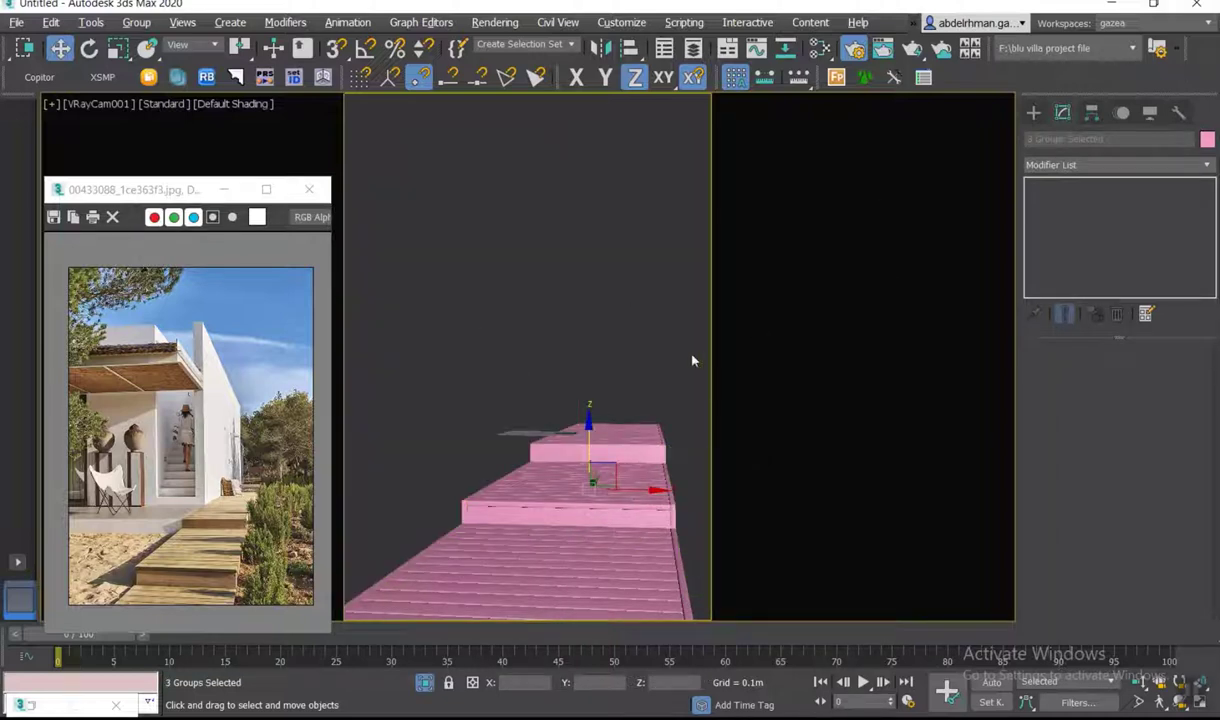
# - Add an Edit Poly modifier to the isolated stair walkway in Perspective view
pyautogui.click(1082, 166)
pyautogui.scroll(-5, 1082, 200)
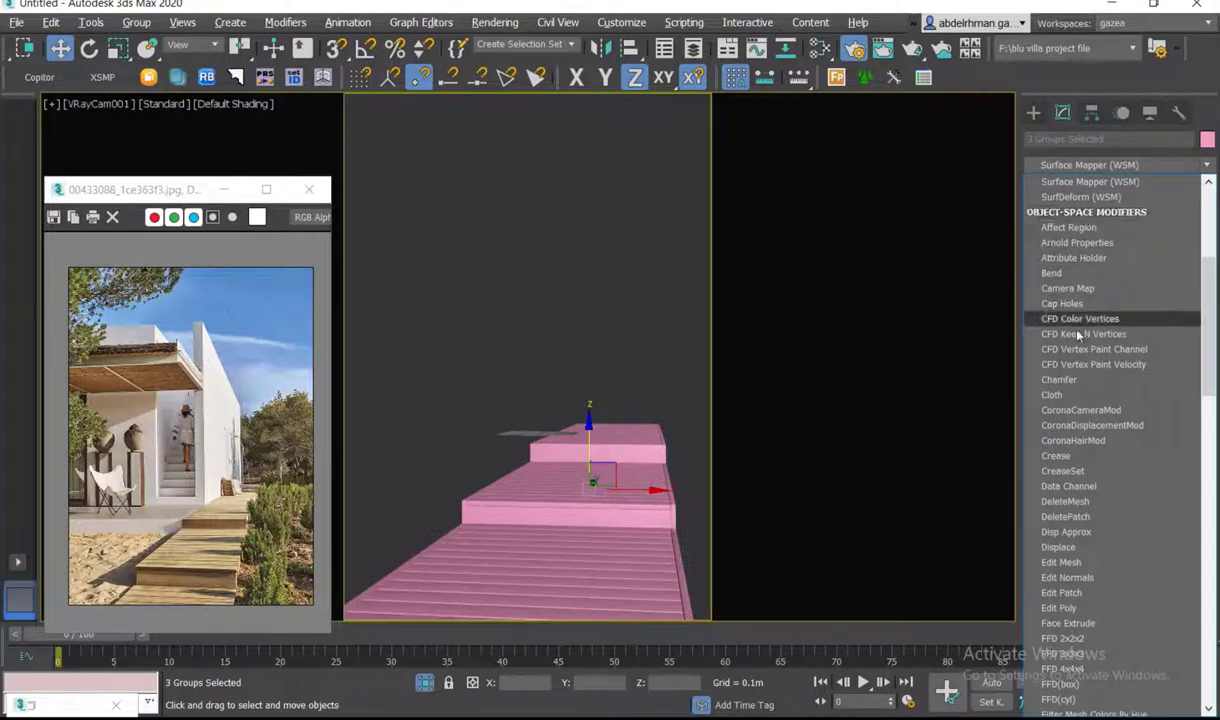
pyautogui.scroll(-15, 1070, 300)
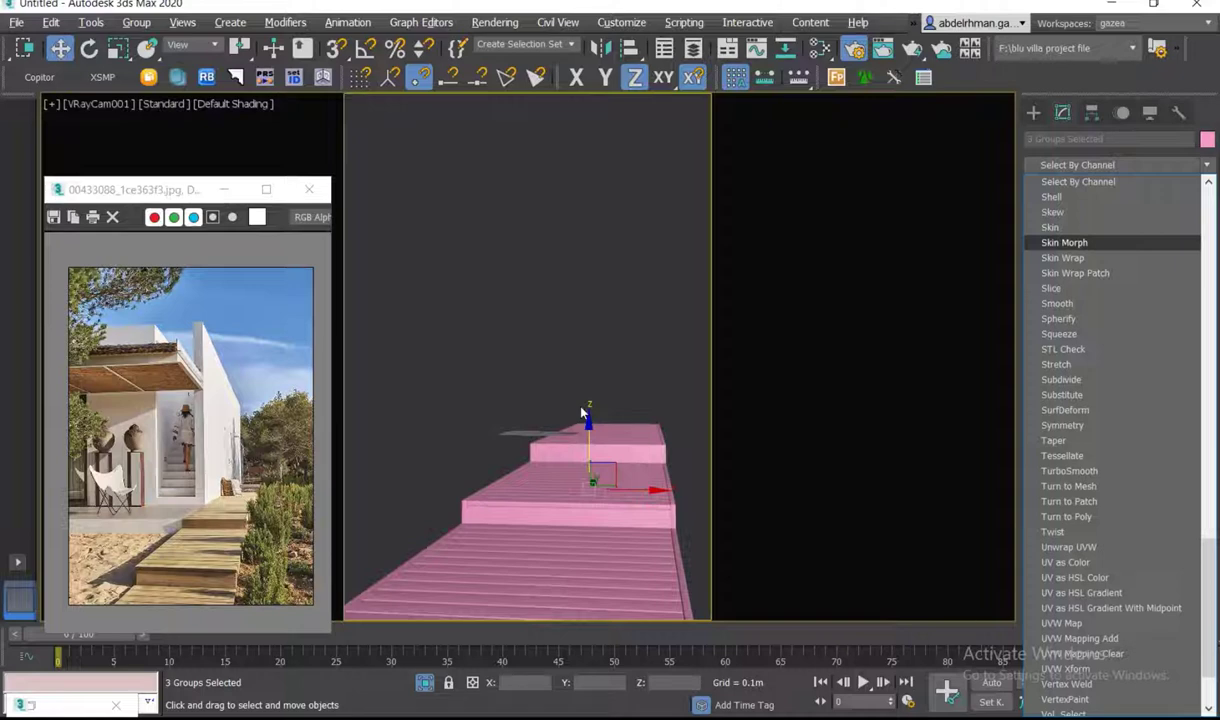
pyautogui.scroll(6, 580, 415)
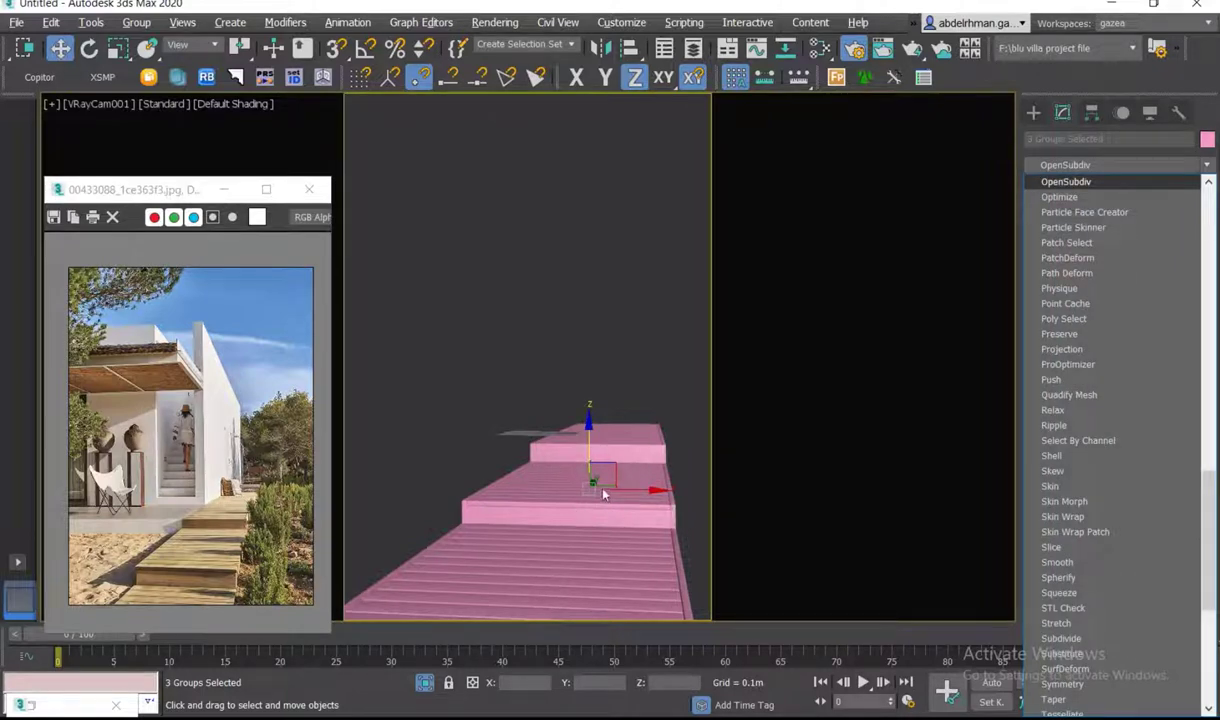
pyautogui.click(625, 425)
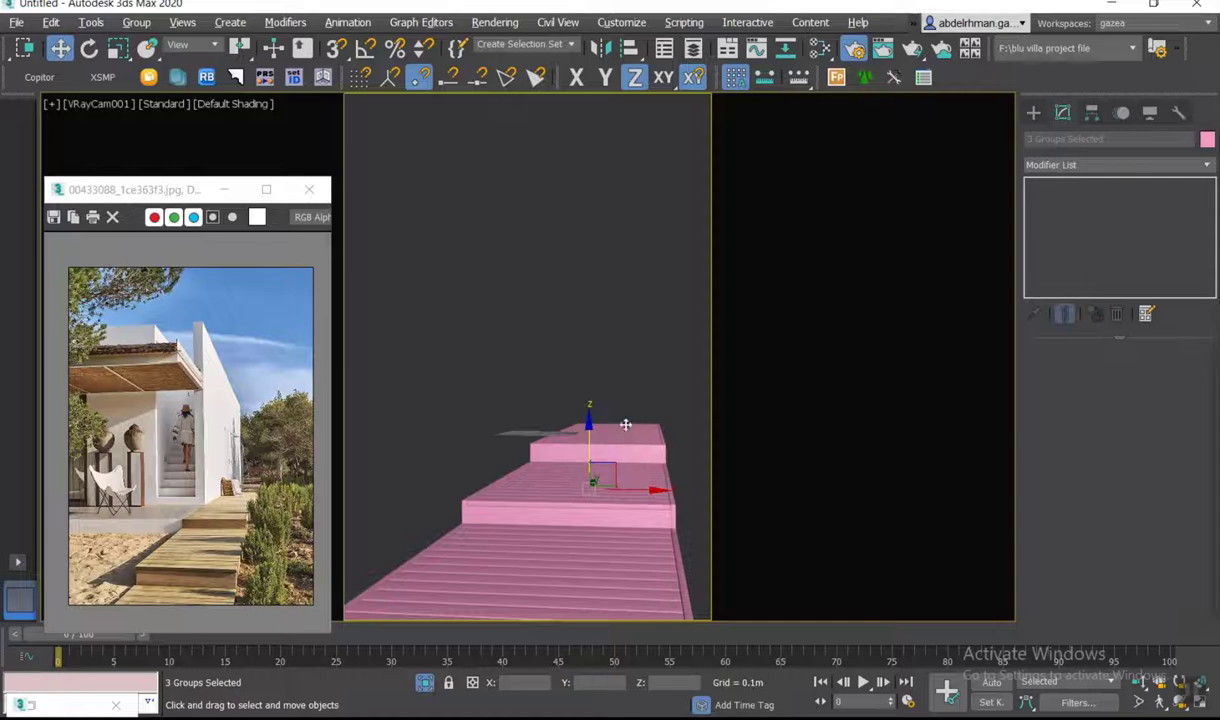
pyautogui.press('p')
pyautogui.keyDown('alt'); pyautogui.moveTo(626, 428); pyautogui.dragTo(617, 592, button='middle'); pyautogui.keyUp('alt')
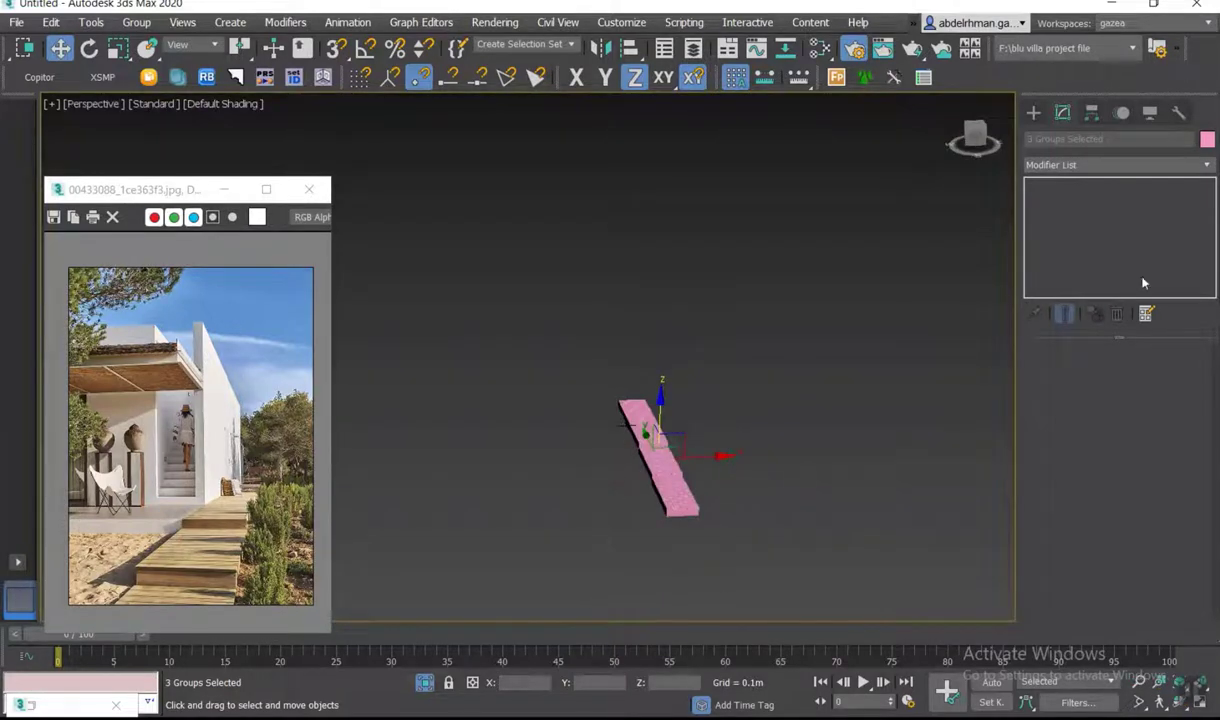
pyautogui.click(1080, 166)
pyautogui.press('e')
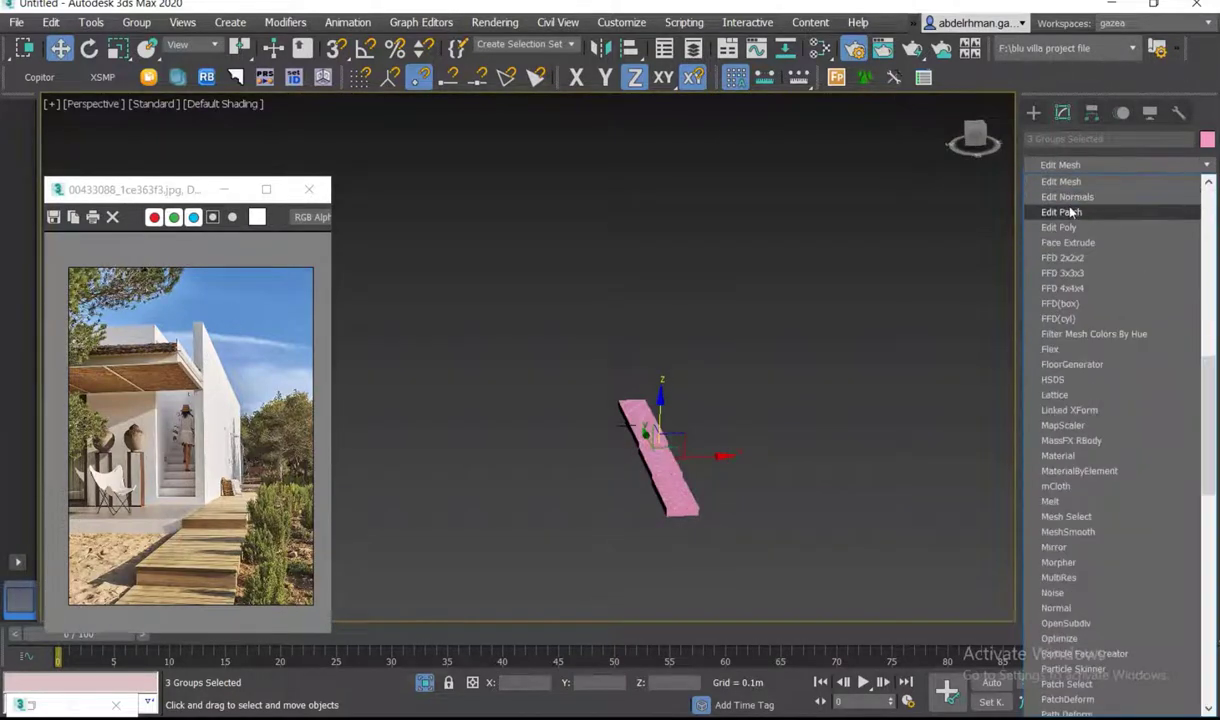
pyautogui.click(1077, 228)
# - Orbit to check the walkway lies flat, then end isolation and return to VRayCam001
pyautogui.moveTo(960, 480)
pyautogui.keyDown('alt'); pyautogui.mouseDown(button='middle')
pyautogui.moveTo(805, 477)
pyautogui.moveTo(749, 549)
pyautogui.moveTo(726, 387)
pyautogui.mouseUp(button='middle'); pyautogui.keyUp('alt')
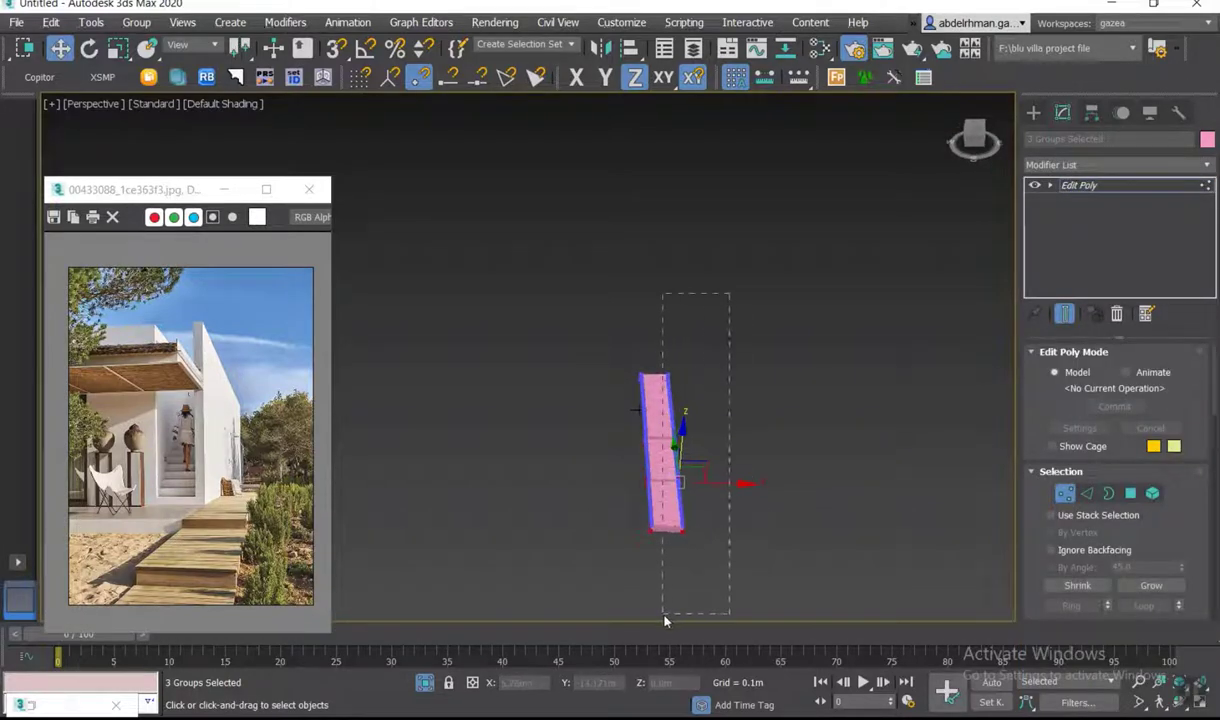
pyautogui.moveTo(673, 600)
pyautogui.keyDown('alt'); pyautogui.mouseDown(button='middle')
pyautogui.moveTo(710, 547)
pyautogui.moveTo(698, 504)
pyautogui.mouseUp(button='middle'); pyautogui.keyUp('alt')
pyautogui.scroll(3, 698, 504)
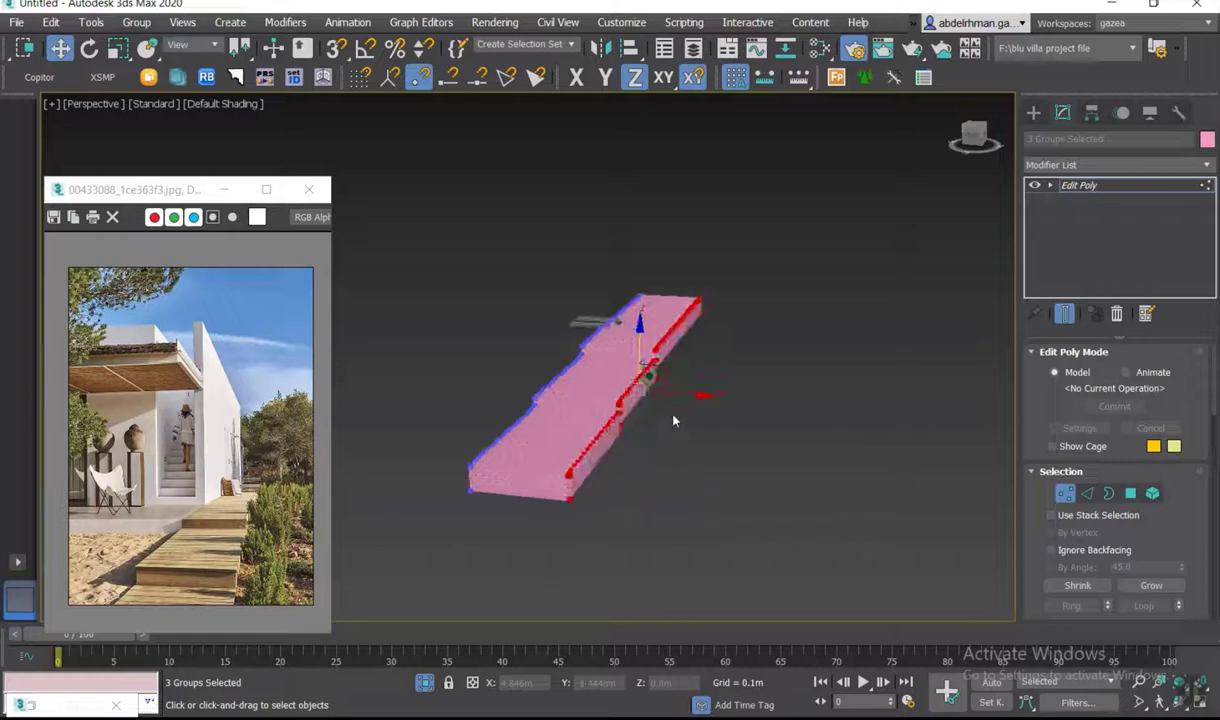
pyautogui.keyDown('alt'); pyautogui.moveTo(675, 390); pyautogui.dragTo(681, 390, button='middle'); pyautogui.keyUp('alt')
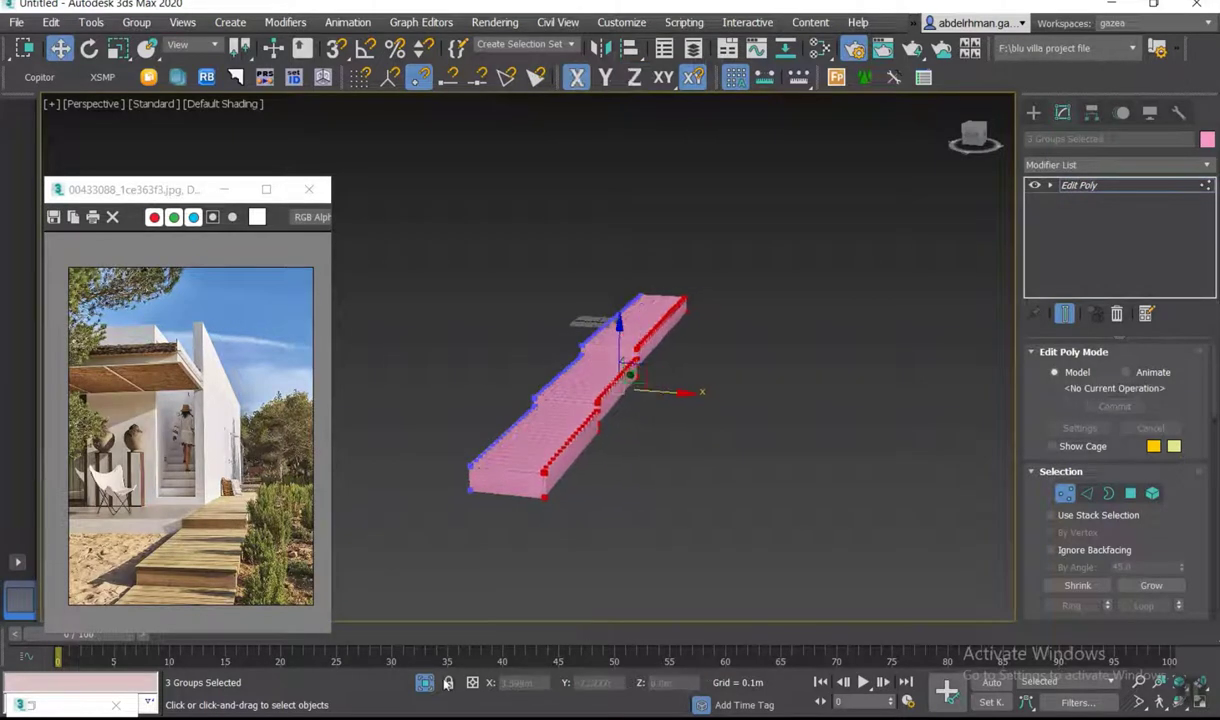
pyautogui.click(424, 682)
pyautogui.press('c')
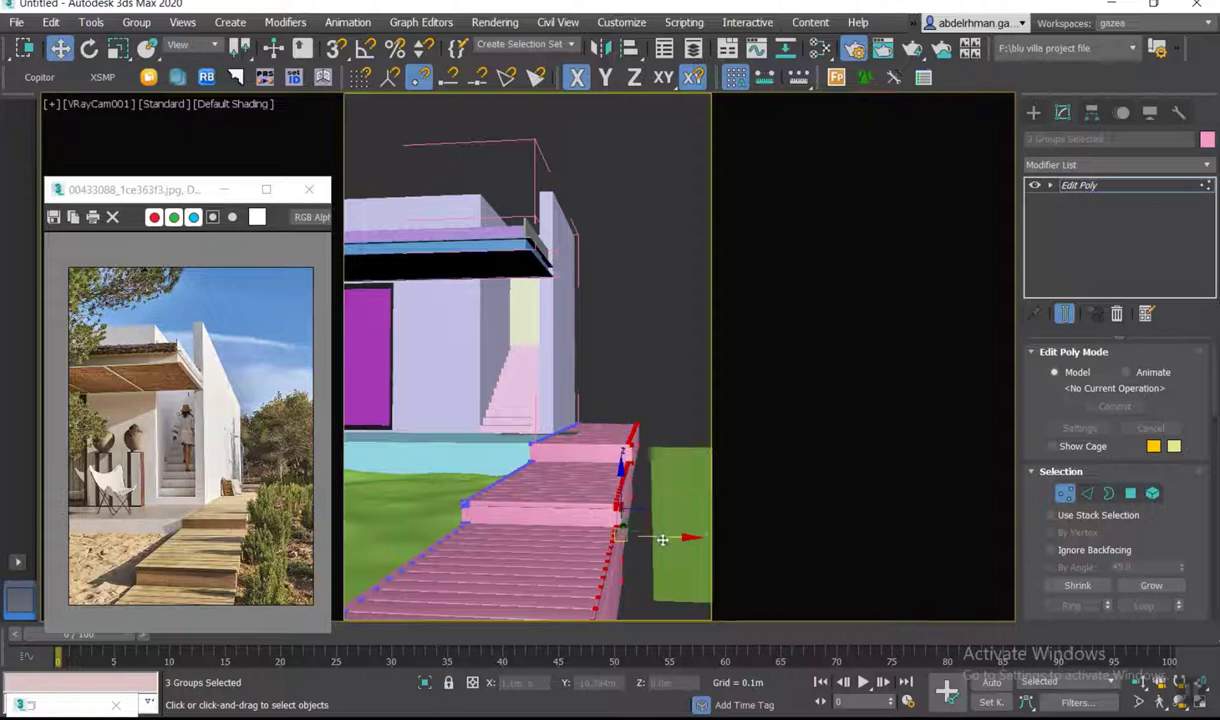
# - Nudge the walkway's side edge, then slide the Plane003 grass left along X against the walkway
pyautogui.moveTo(659, 533); pyautogui.dragTo(664, 537)
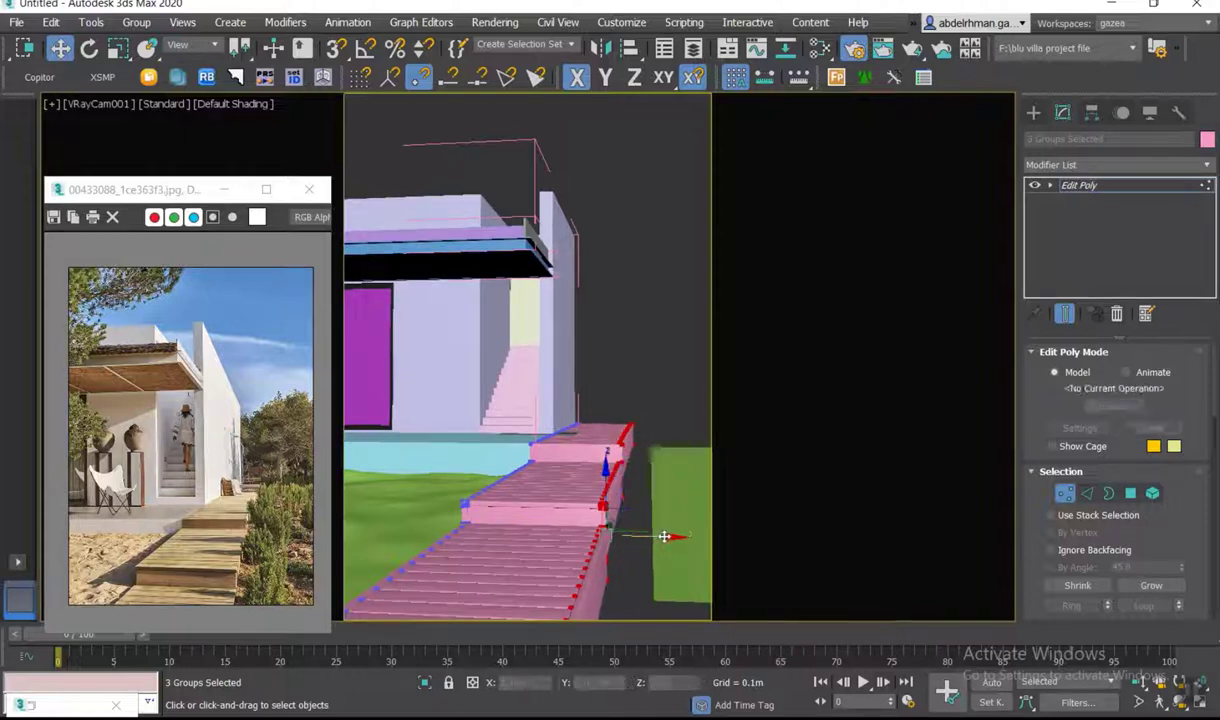
pyautogui.click(716, 406)
pyautogui.click(1033, 112)
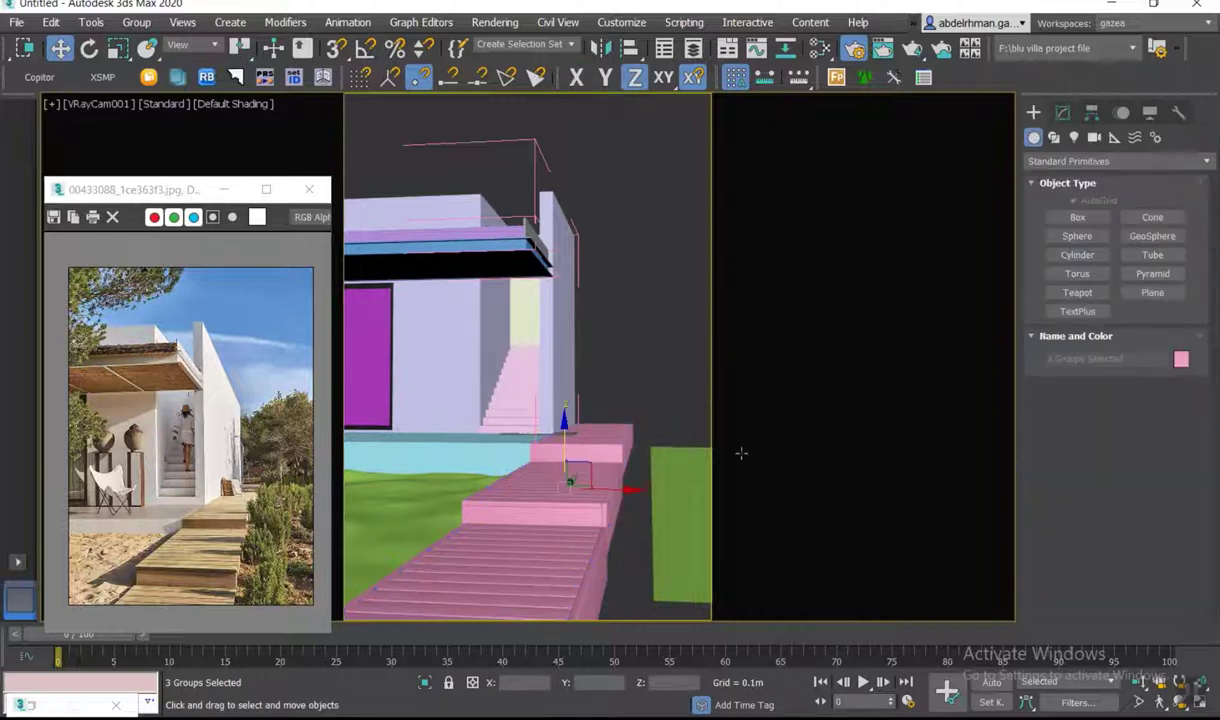
pyautogui.click(695, 492)
pyautogui.moveTo(822, 482); pyautogui.dragTo(787, 484)
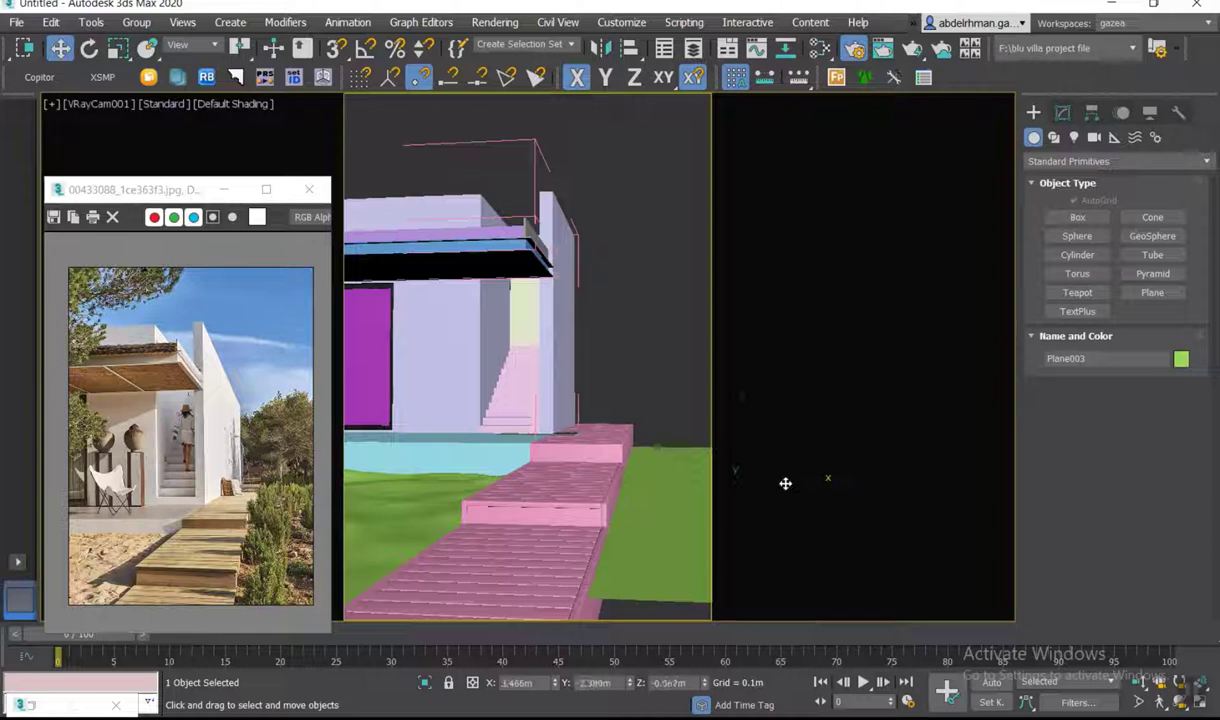
pyautogui.press('r')
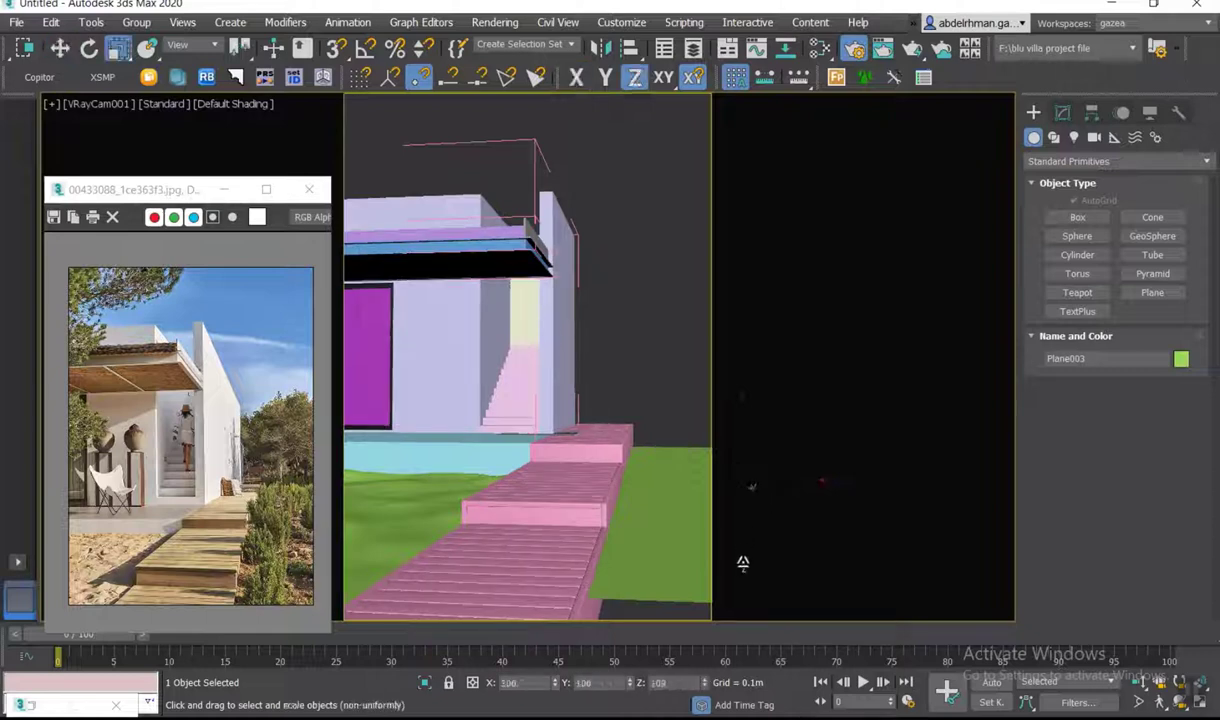
pyautogui.press('r')
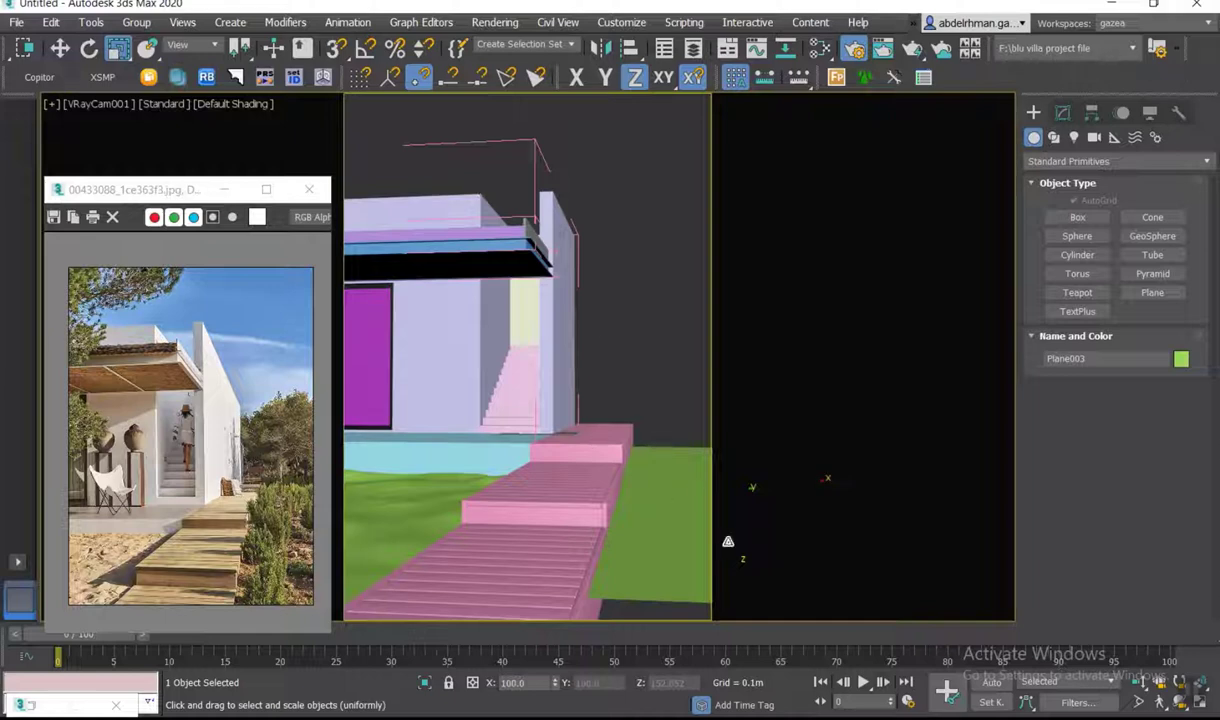
# - Orbit the Perspective view to a more frontal angle of the villa, then return to VRayCam001
pyautogui.press('p')
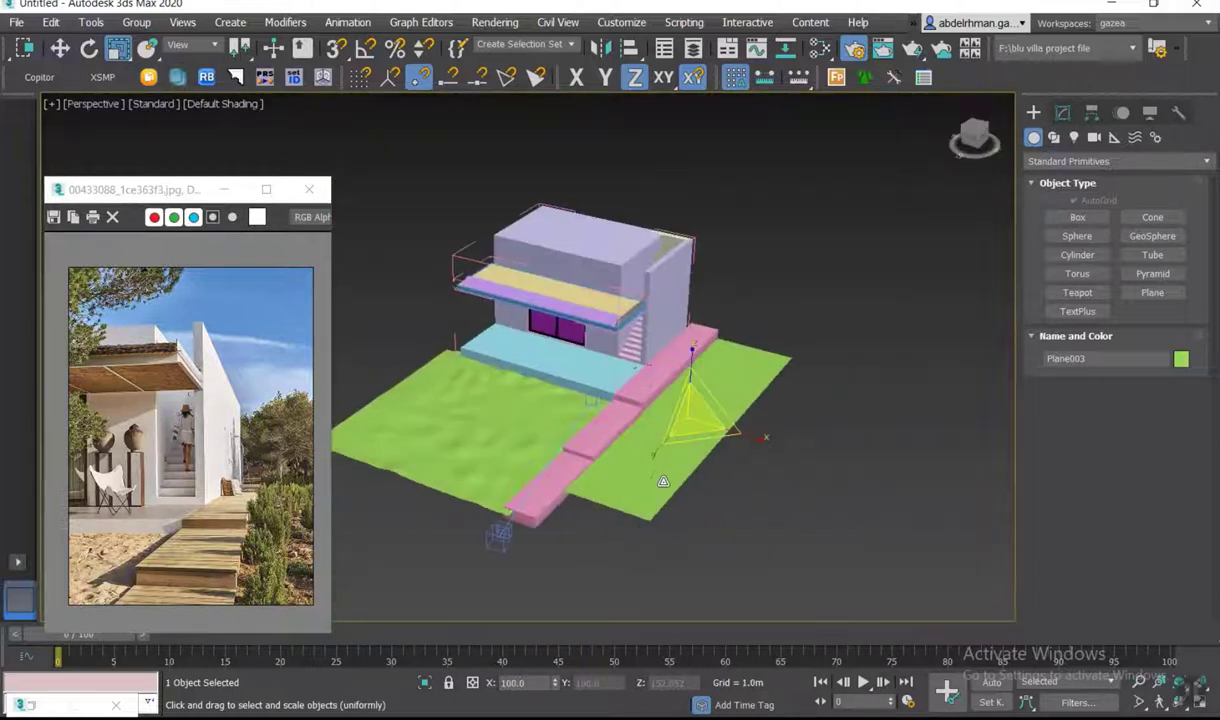
pyautogui.press('r')
pyautogui.moveTo(650, 470)
pyautogui.keyDown('alt'); pyautogui.mouseDown(button='middle')
pyautogui.moveTo(708, 493)
pyautogui.moveTo(720, 471)
pyautogui.mouseUp(button='middle'); pyautogui.keyUp('alt')
pyautogui.press('c')
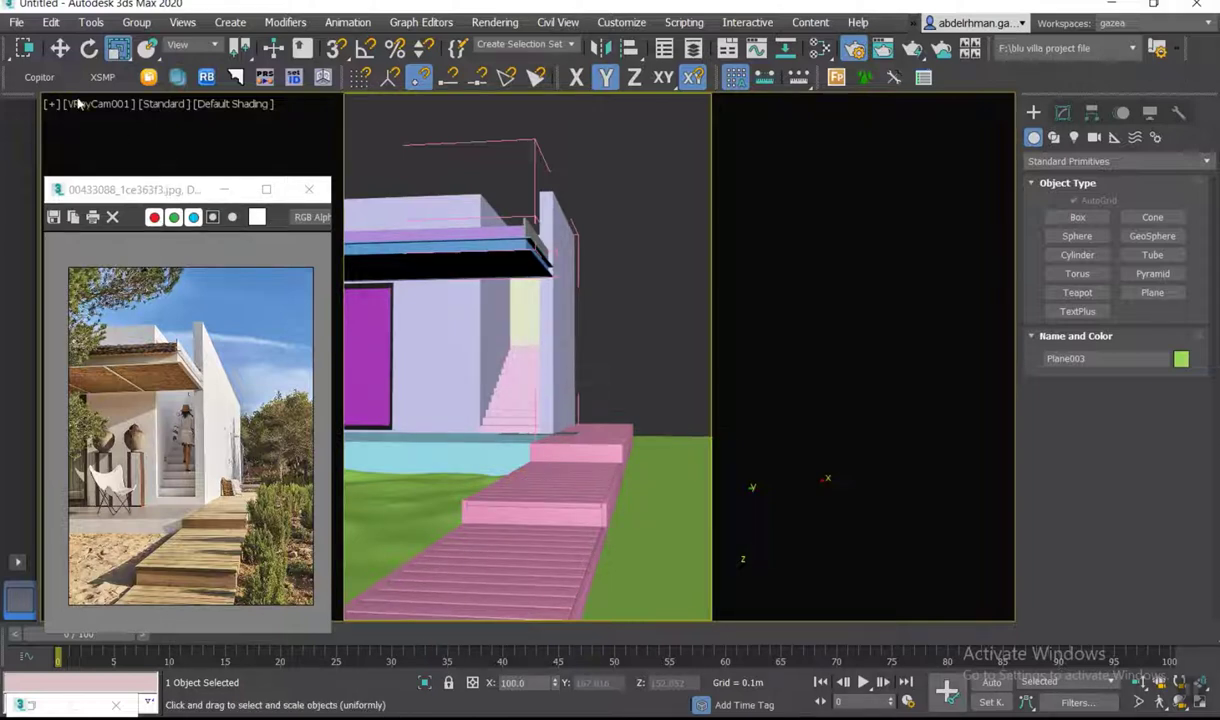
# - Select VRayCam001's target and move it along X and up to recentre the house
pyautogui.click(80, 104)
pyautogui.click(160, 418)
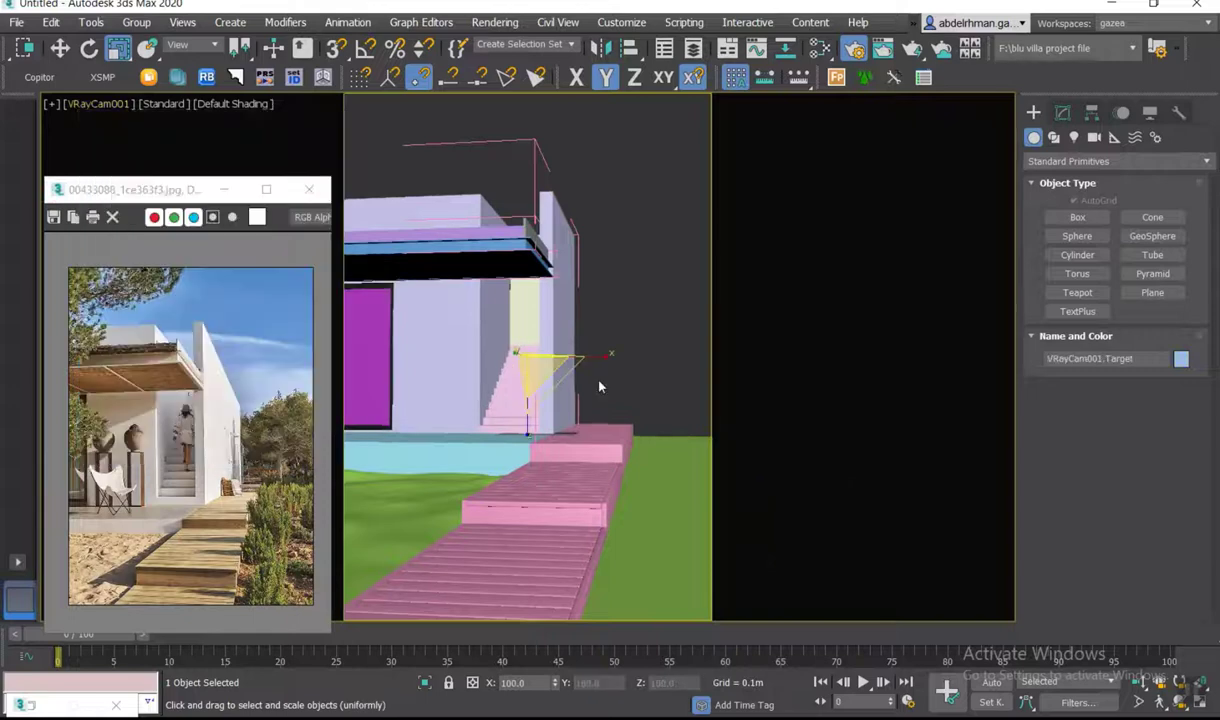
pyautogui.press('w')
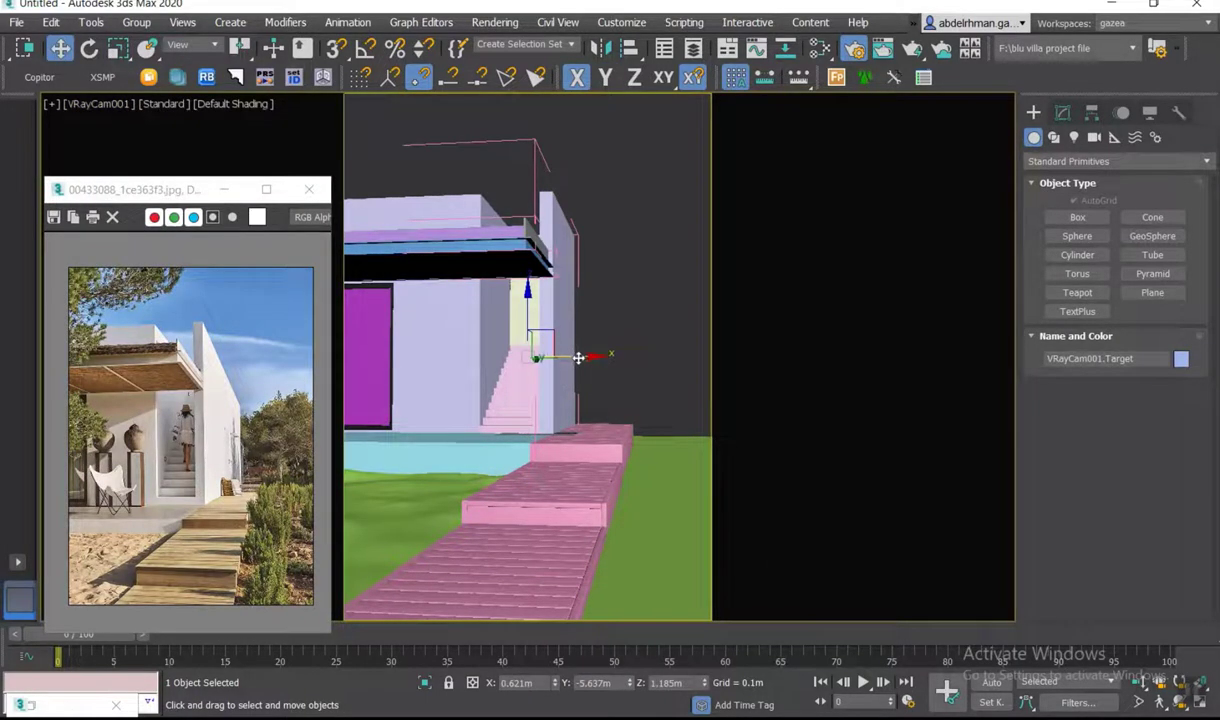
pyautogui.moveTo(578, 358); pyautogui.dragTo(594, 366)
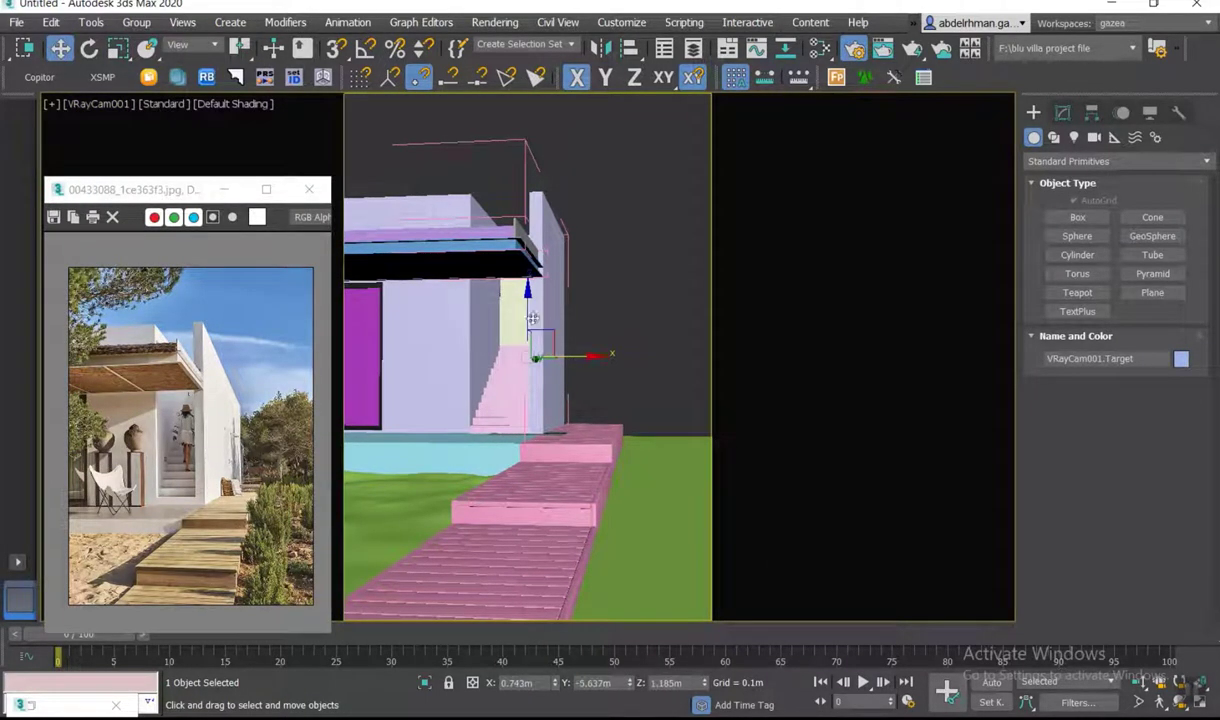
pyautogui.moveTo(530, 315); pyautogui.dragTo(572, 331)
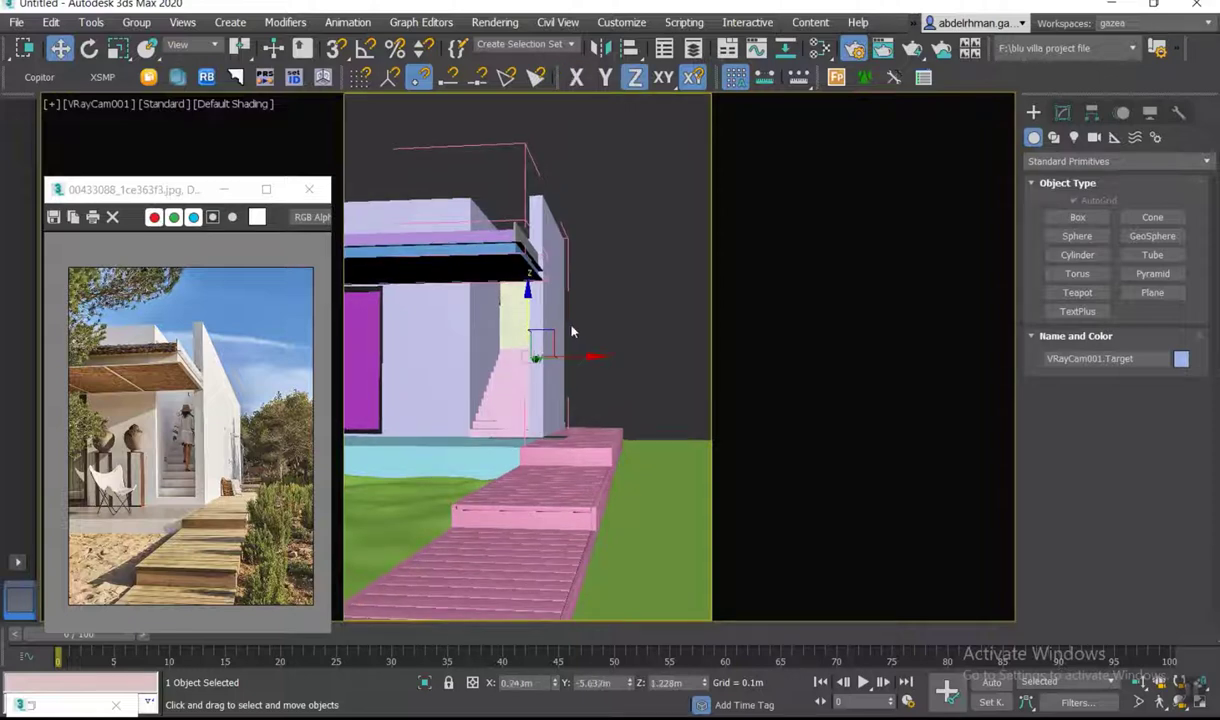
pyautogui.moveTo(572, 331); pyautogui.dragTo(578, 324, button='middle')
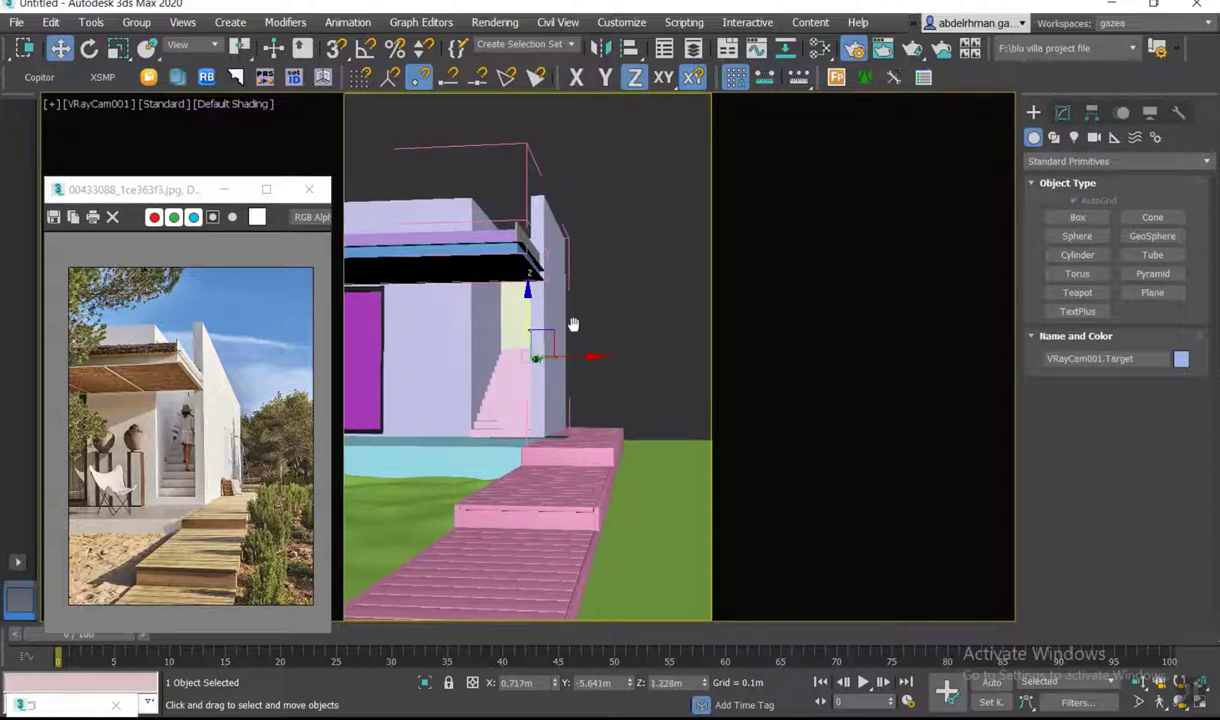
pyautogui.rightClick(654, 309)
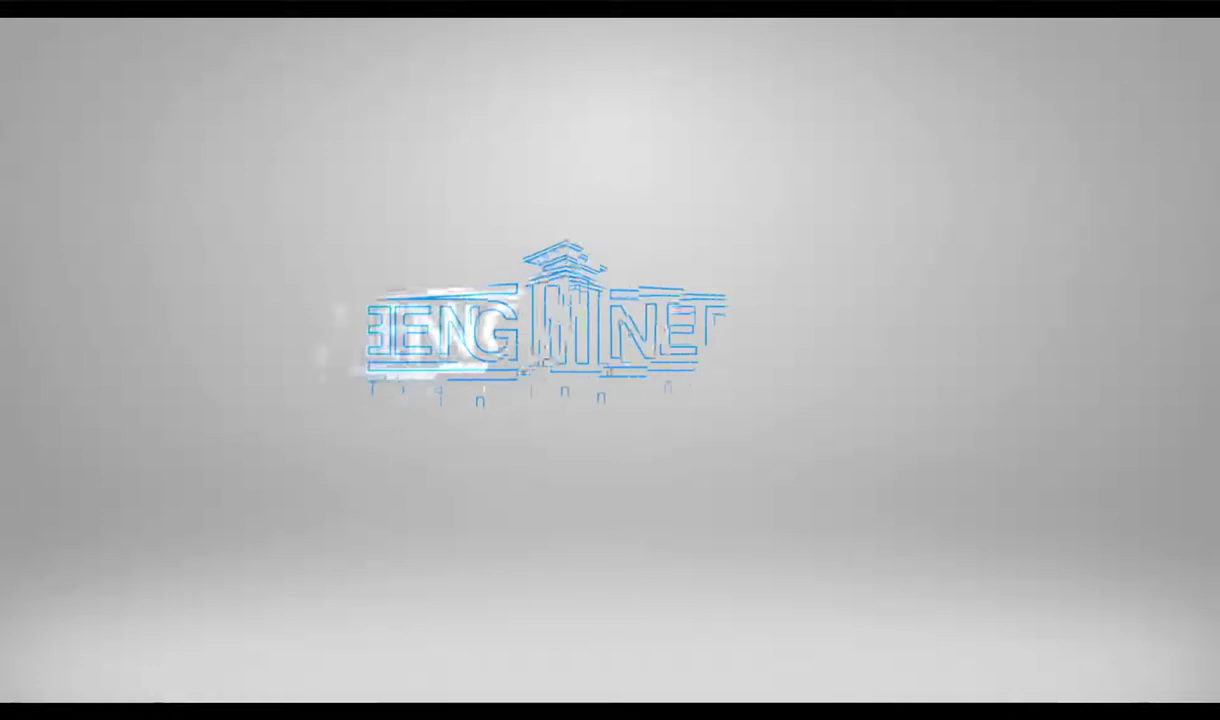